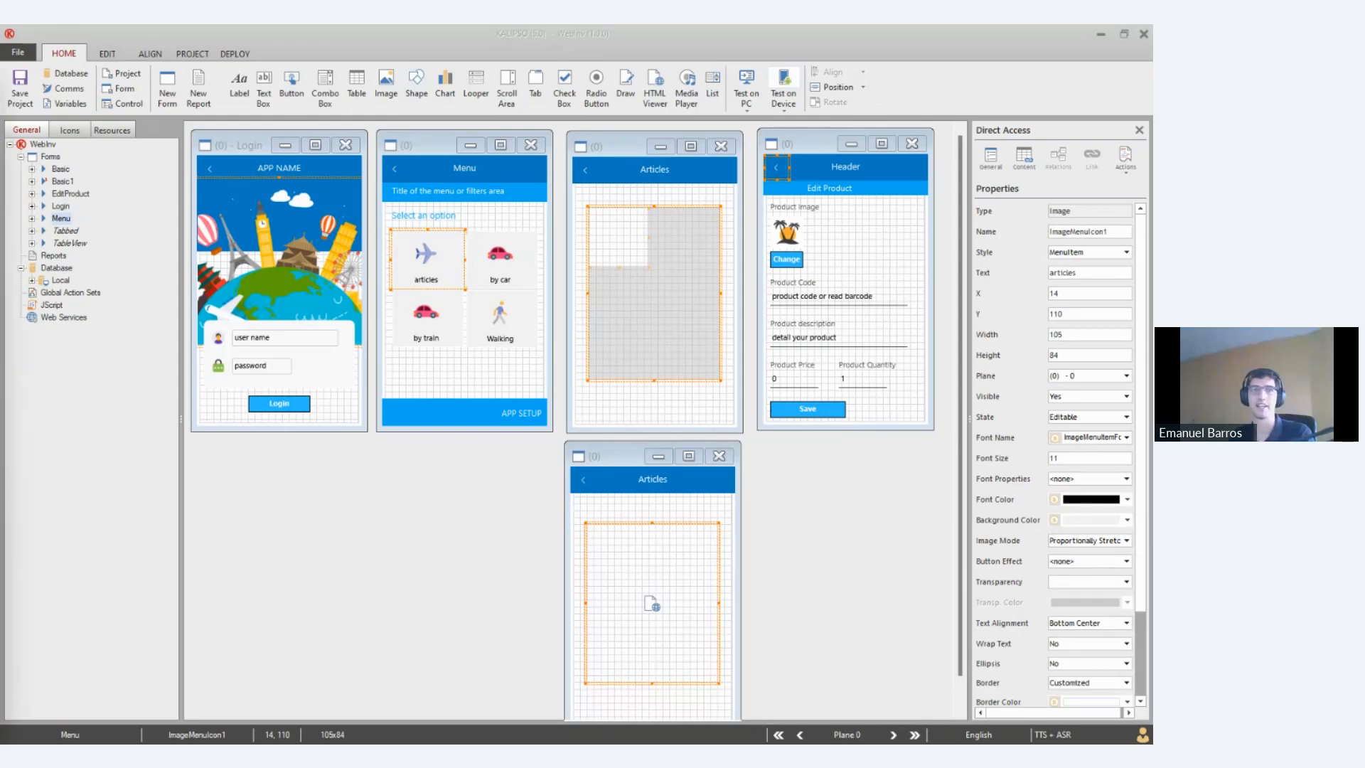
Switch to the browser, look over the Kalipso Studio YouTube channel's uploaded videos, and return to the WebInv project
left_click_drag(0, 299, 373, 139)
double_click(372, 138)
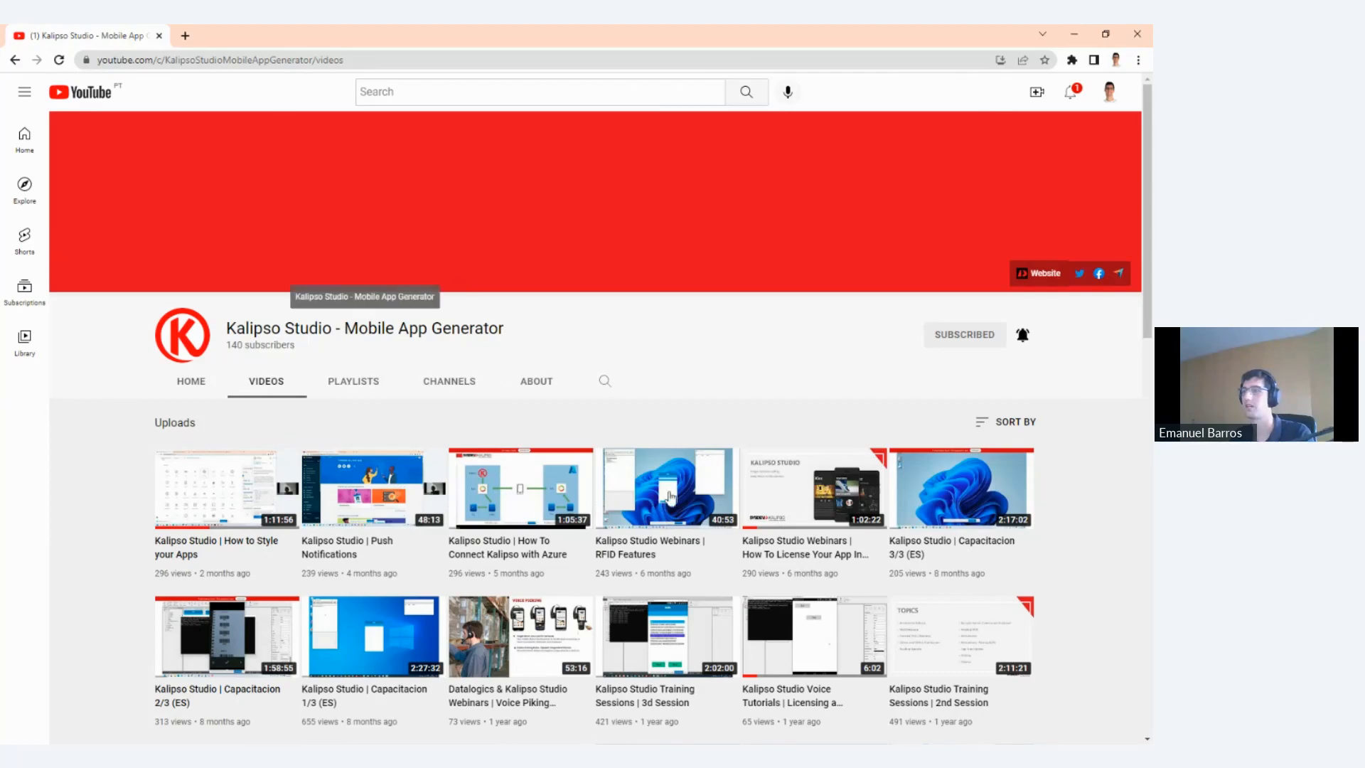
mouse_move(730, 500)
scroll(730, 500, "down", 4)
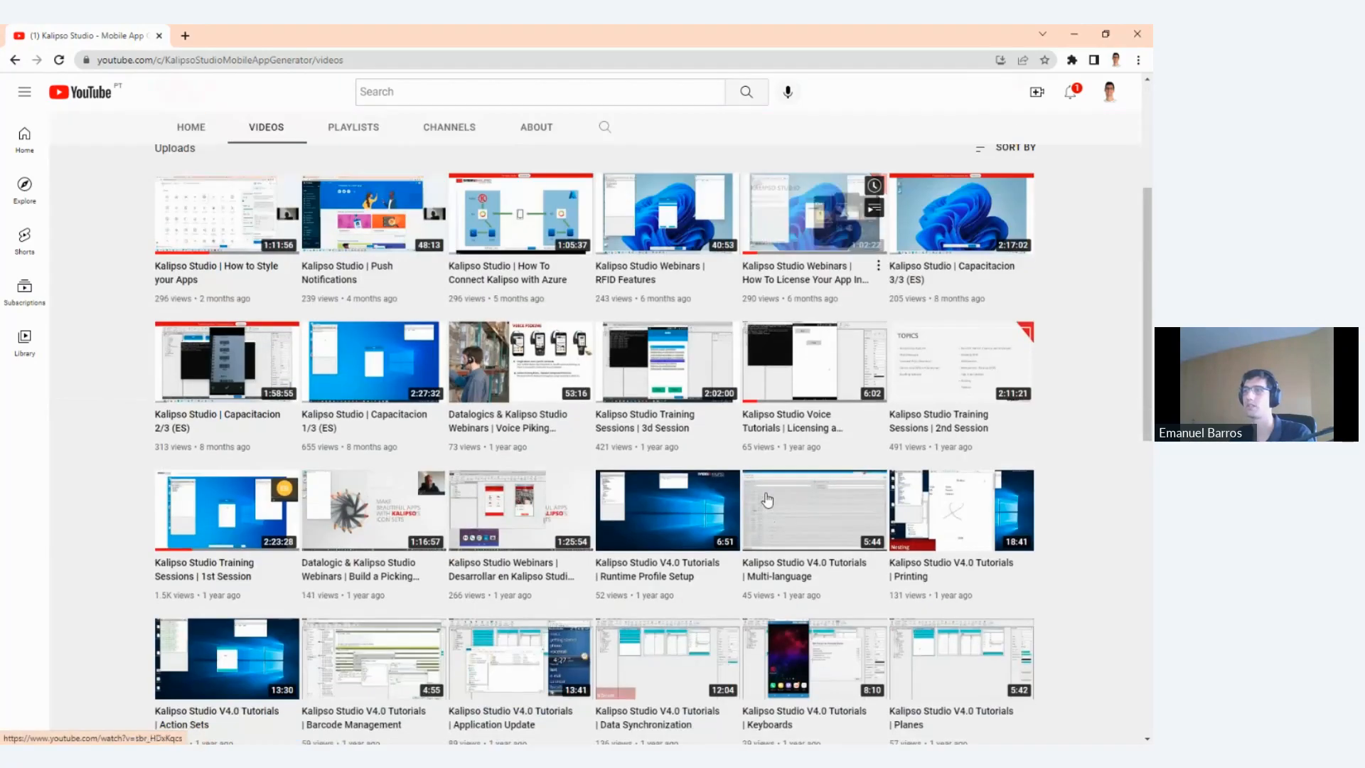
scroll(766, 500, "up", 4)
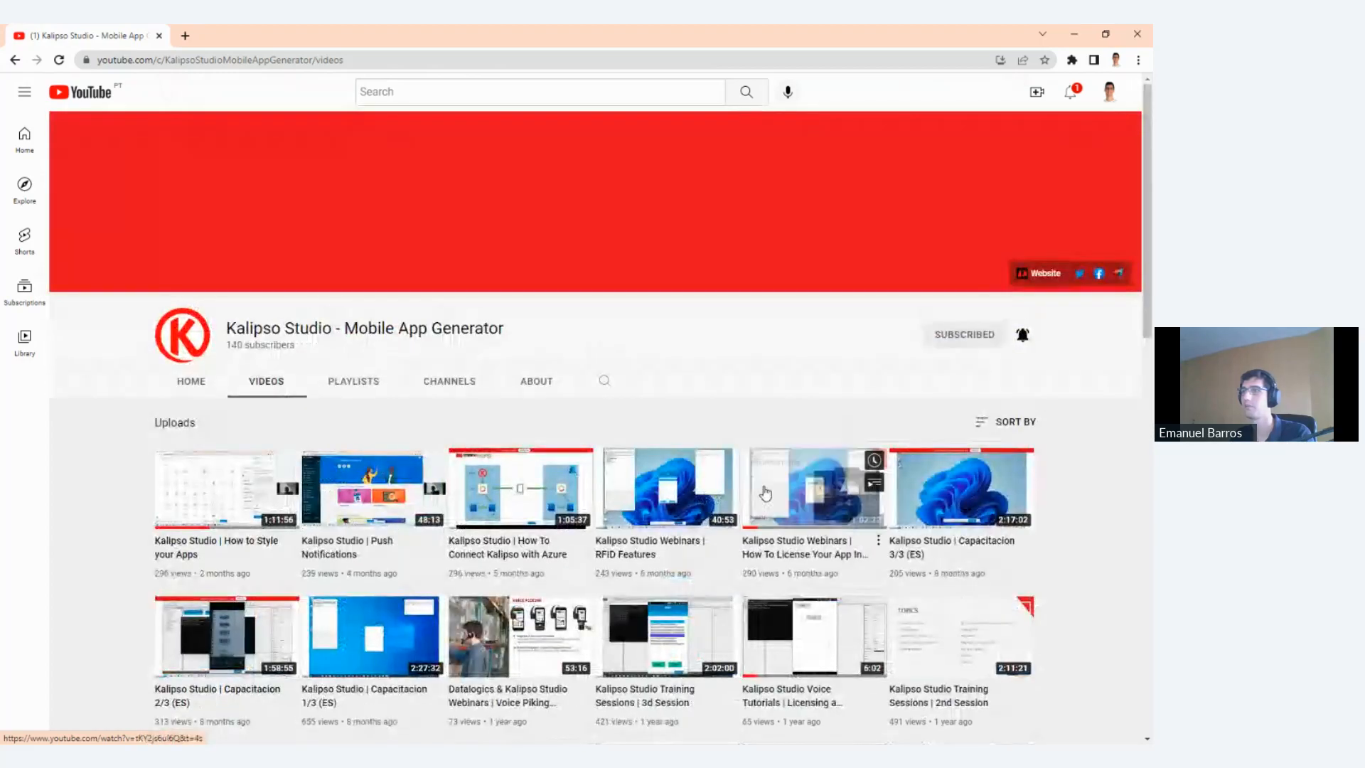
left_click_drag(220, 345, 254, 344)
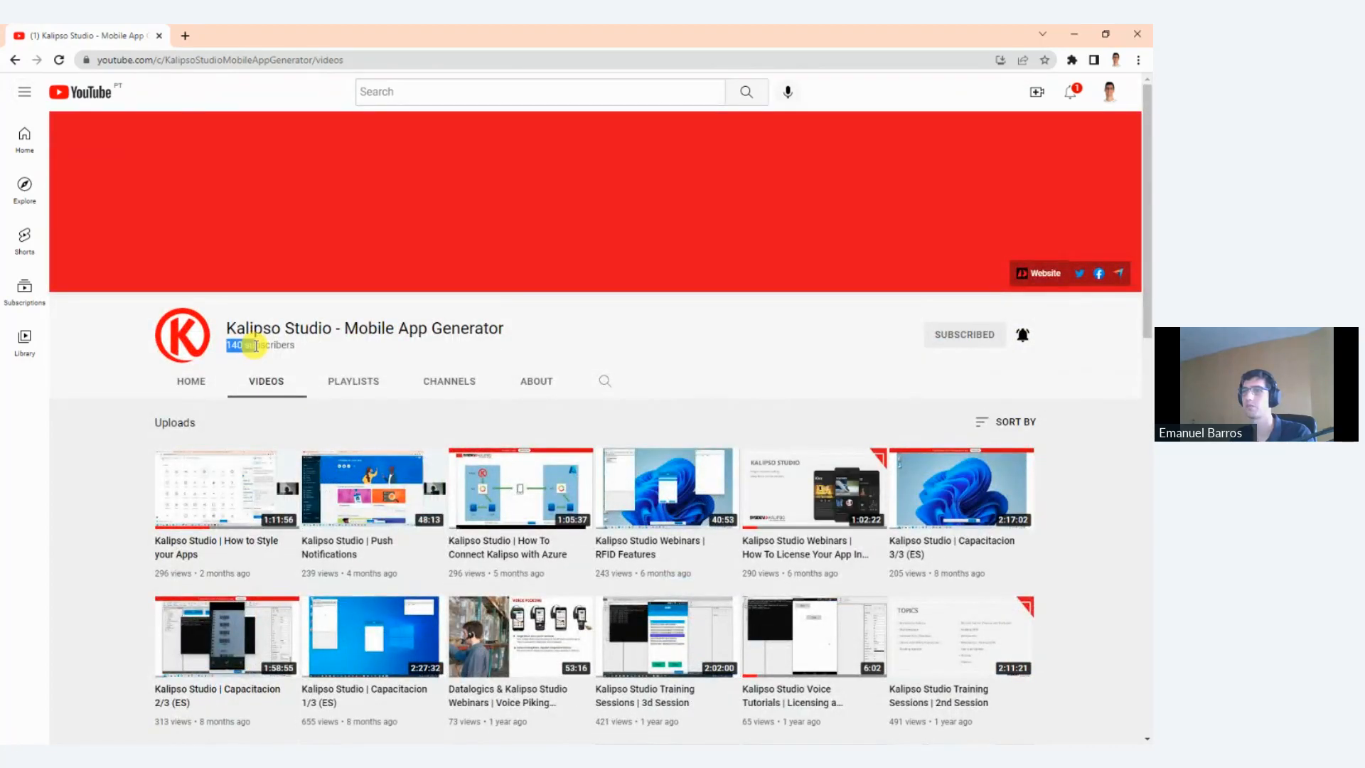
left_click(349, 343)
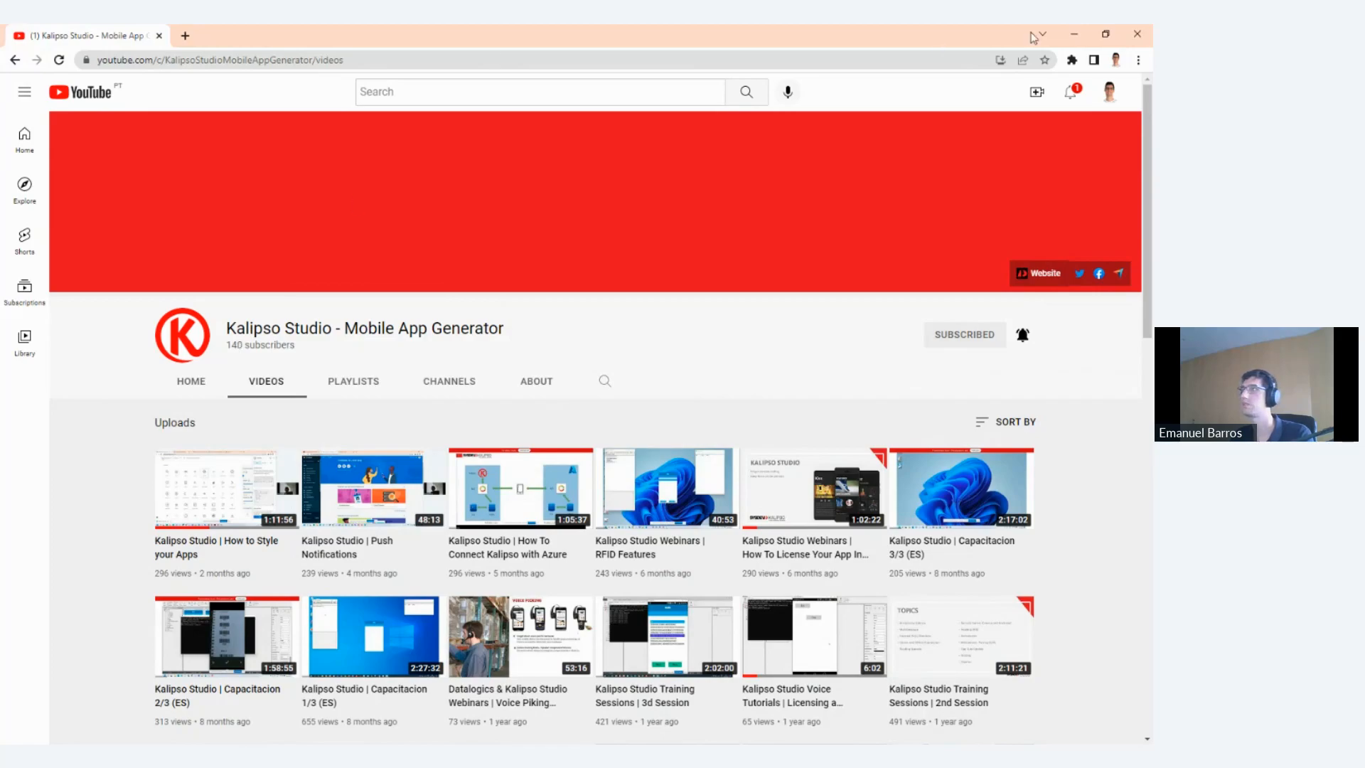
left_click(1069, 37)
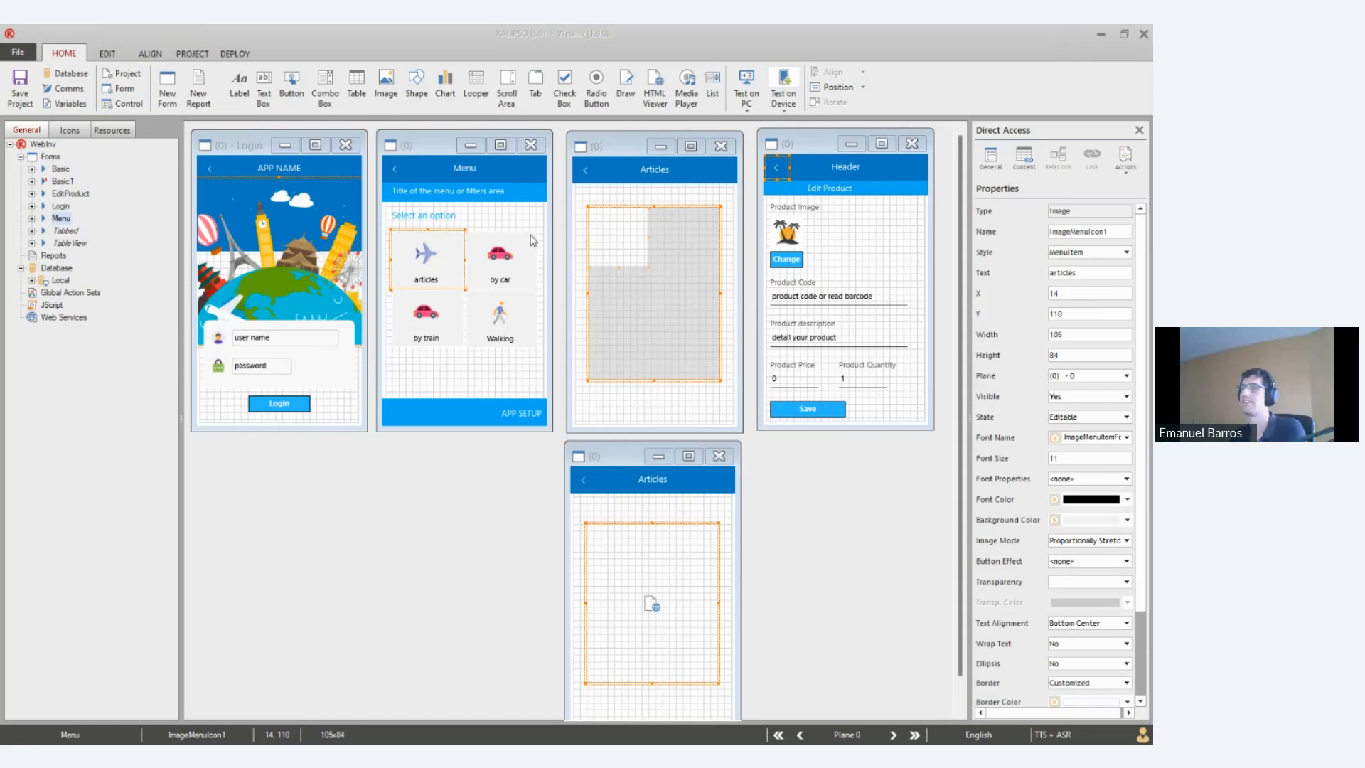
Review the SmartphoneBasic templates offered for a new form without creating one
left_click(229, 147)
left_click(290, 408)
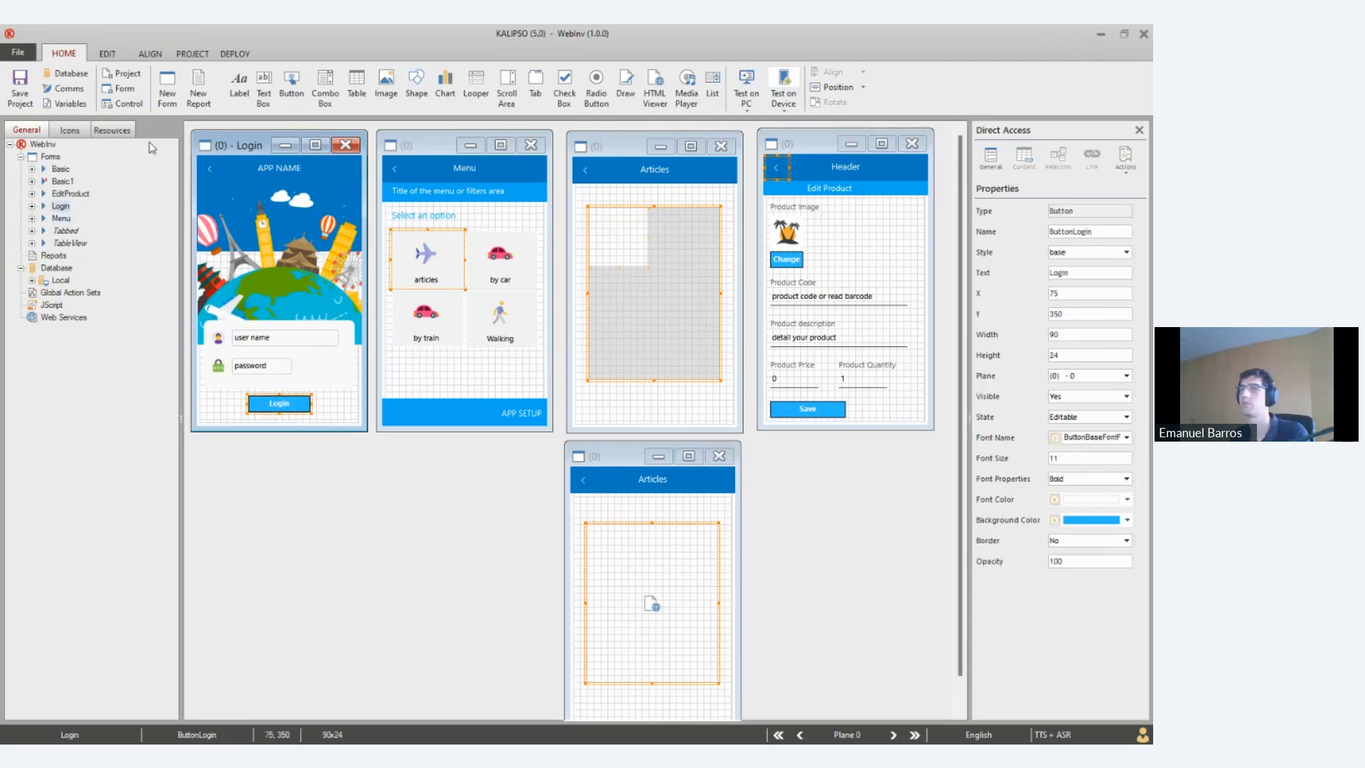
left_click(165, 99)
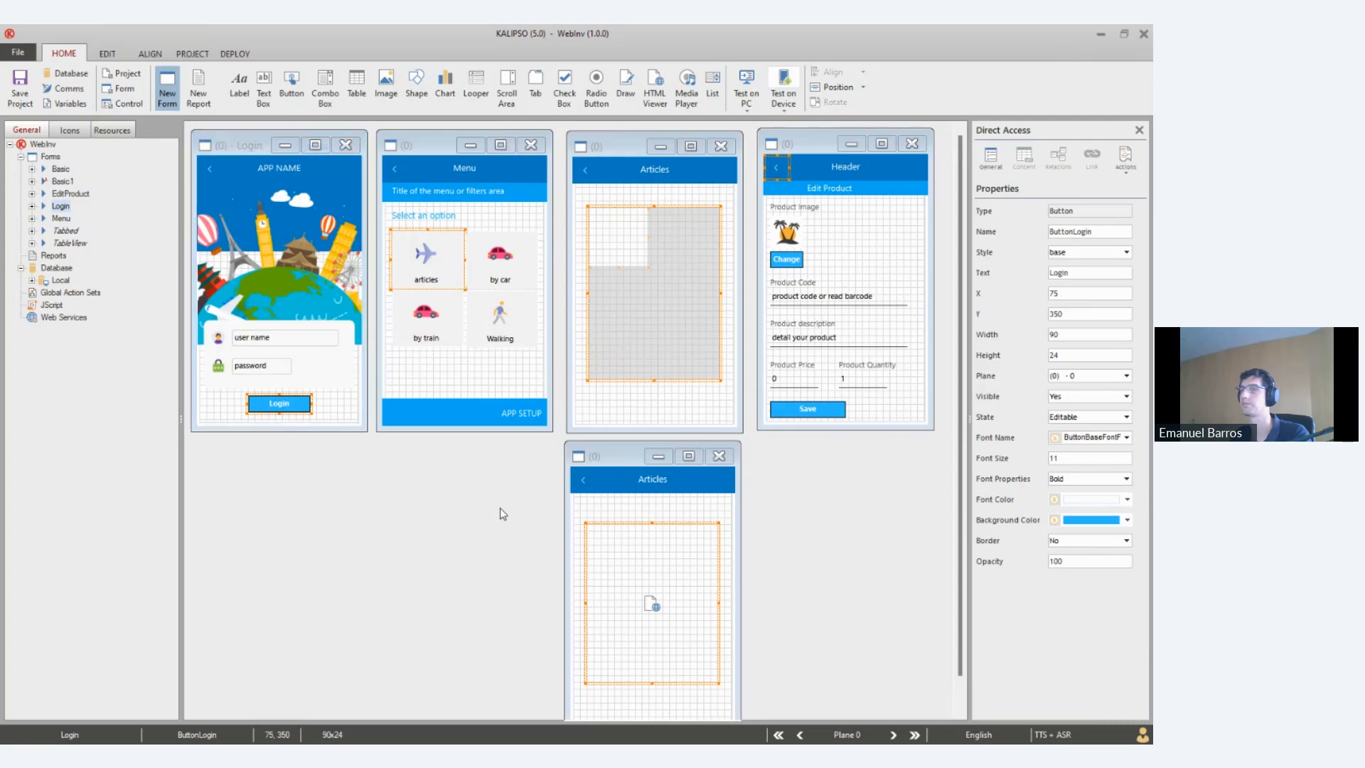
left_click_drag(460, 388, 405, 384)
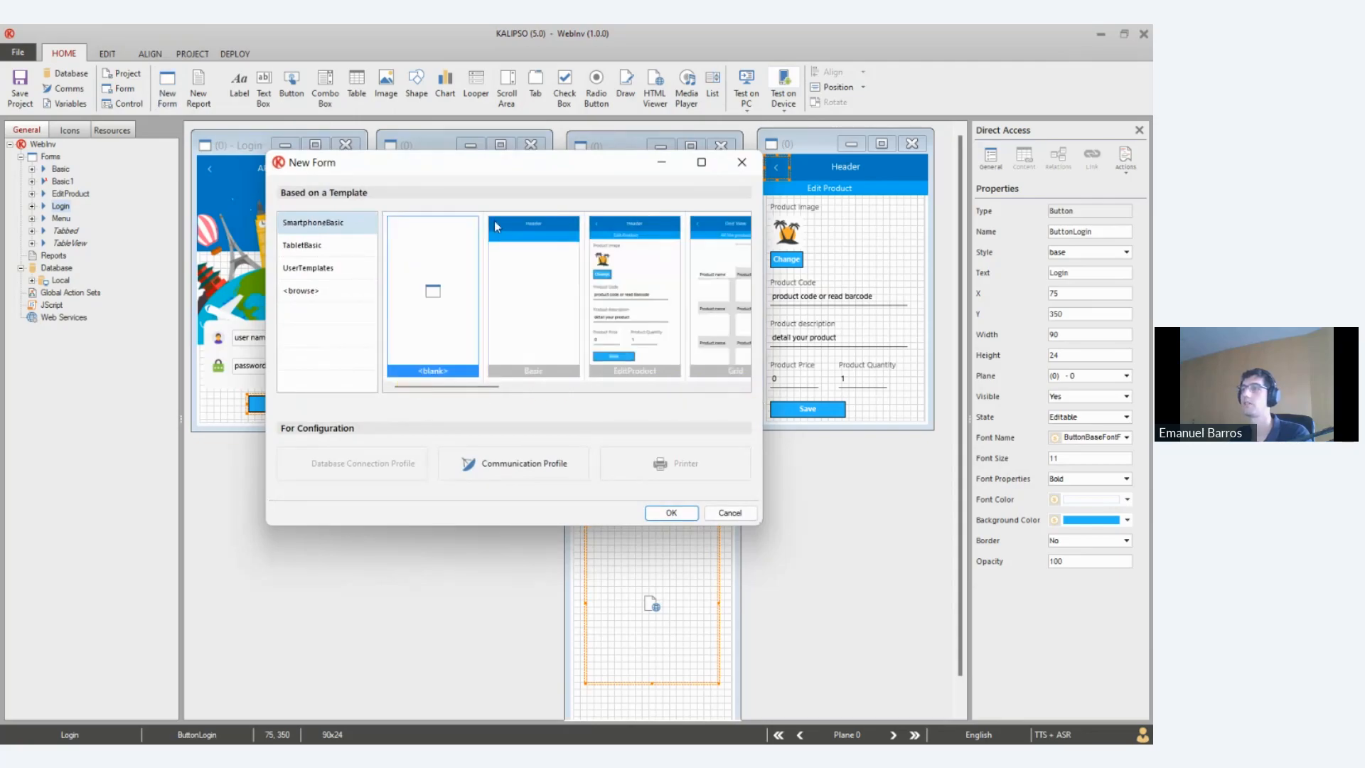
left_click(740, 515)
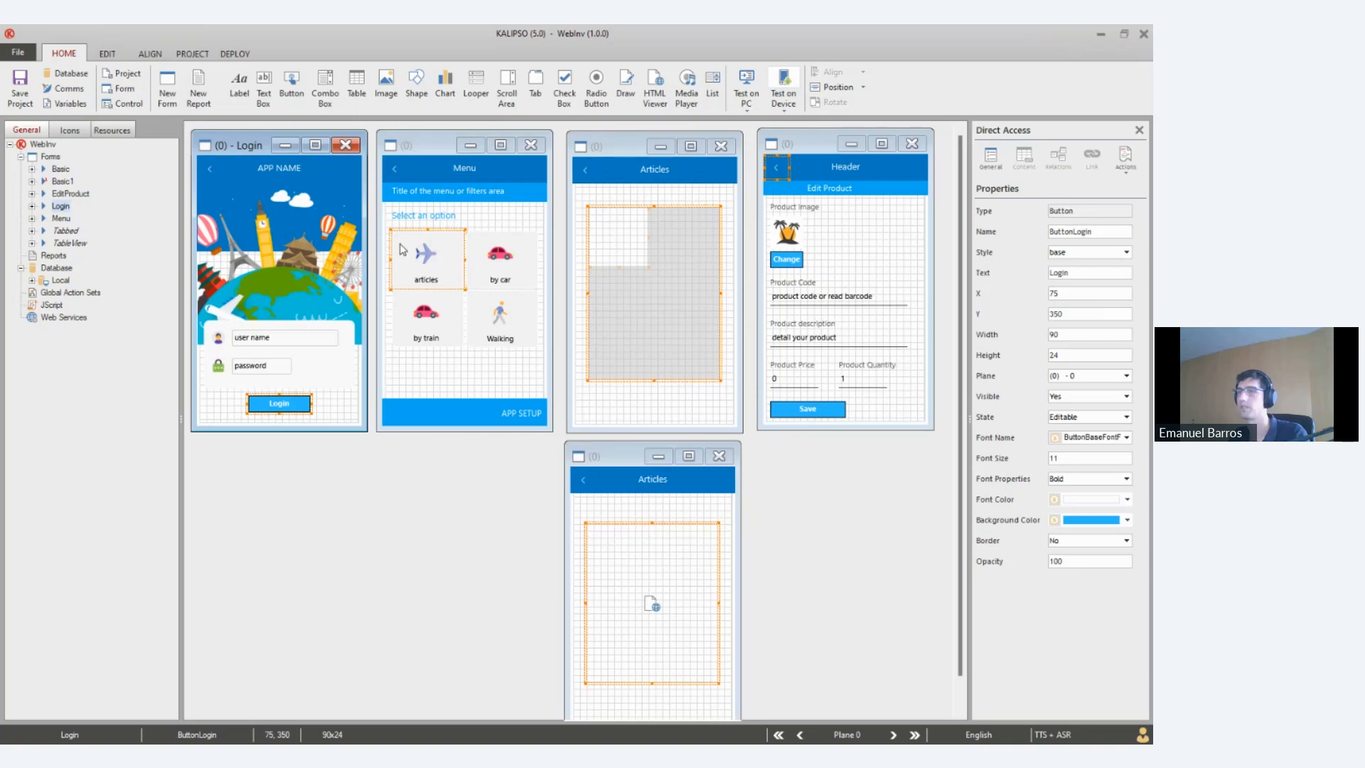
Inspect the properties and actions of the Login button on the Login form
left_click(285, 410)
double_click(284, 410)
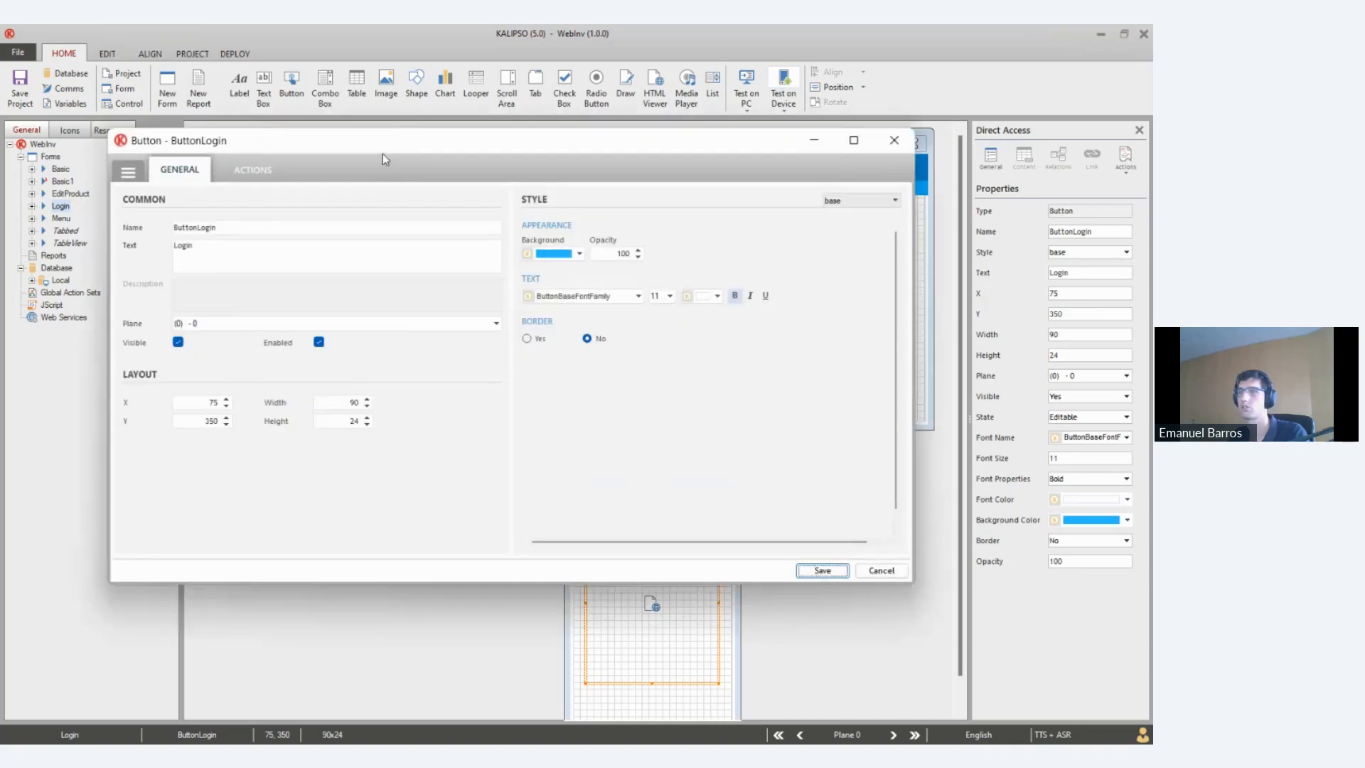
left_click(253, 169)
left_click(894, 140)
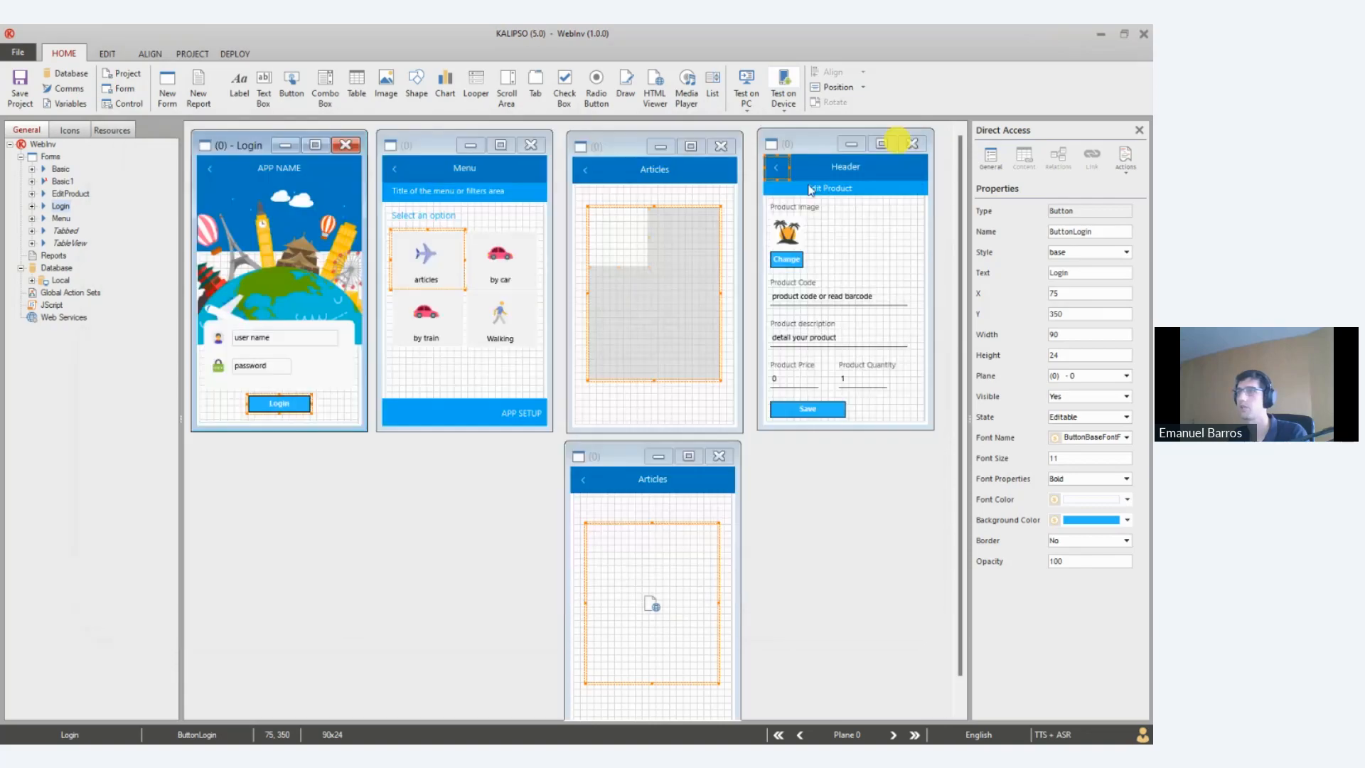
Move the looper on the upper Articles form to about X 14, Y 94
left_click(621, 145)
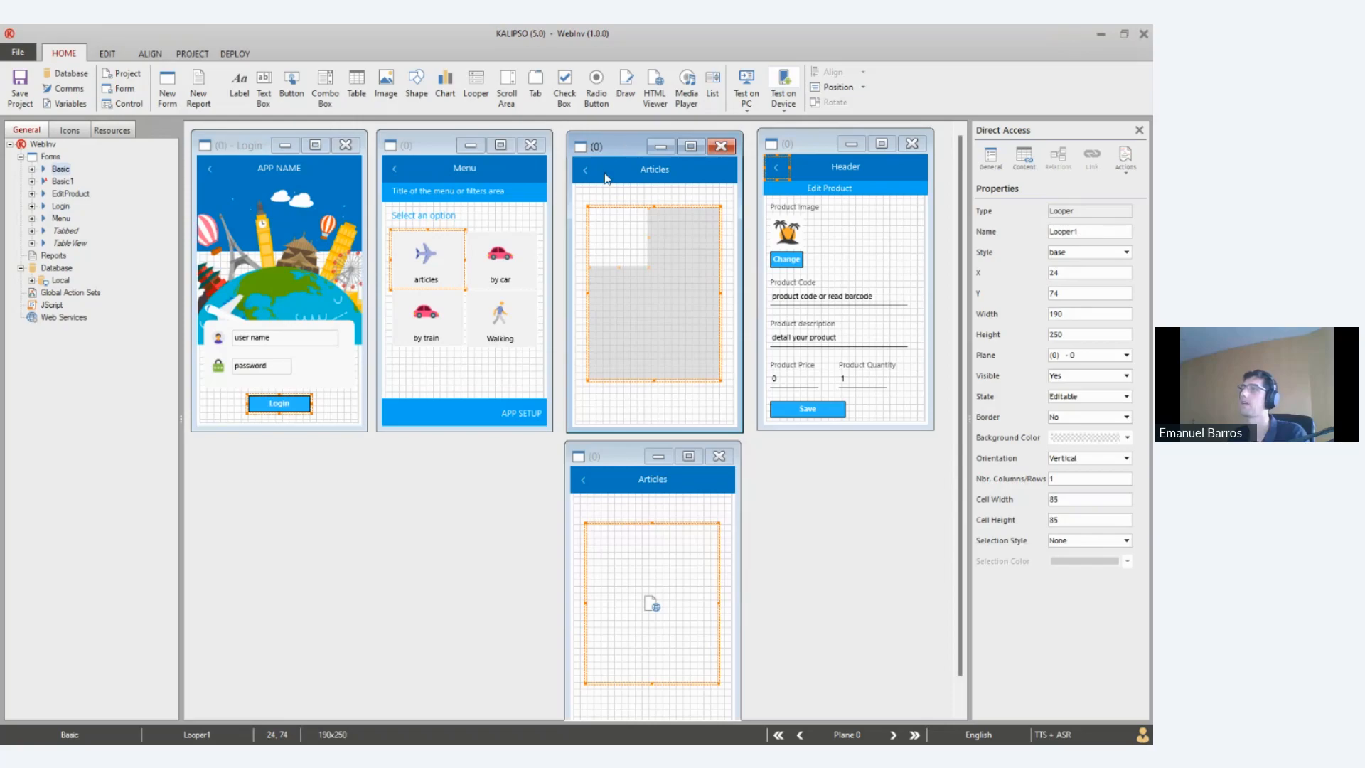
mouse_move(654, 313)
left_mouse_down()
mouse_move(639, 308)
mouse_move(648, 319)
left_mouse_up()
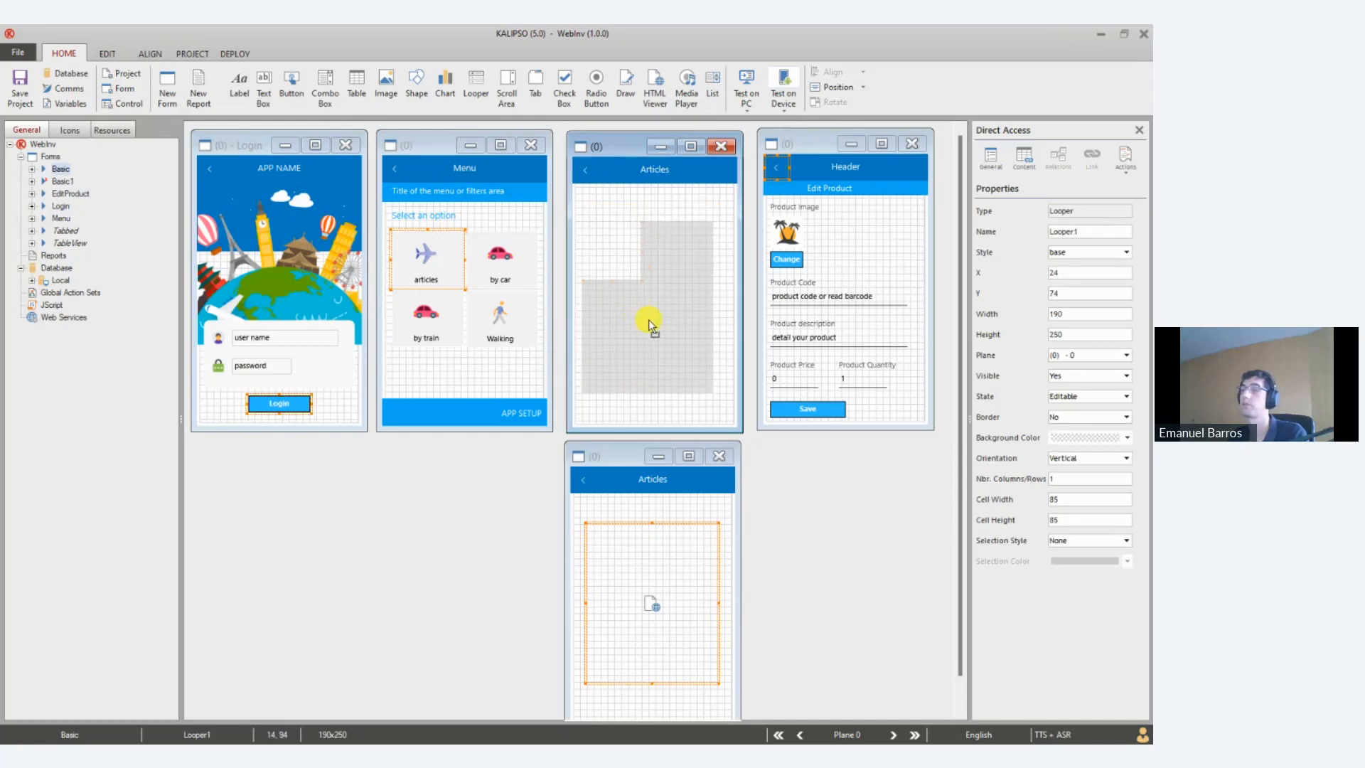
Examine the File Import To Table action in the Login form's Open Form event
left_click(278, 404)
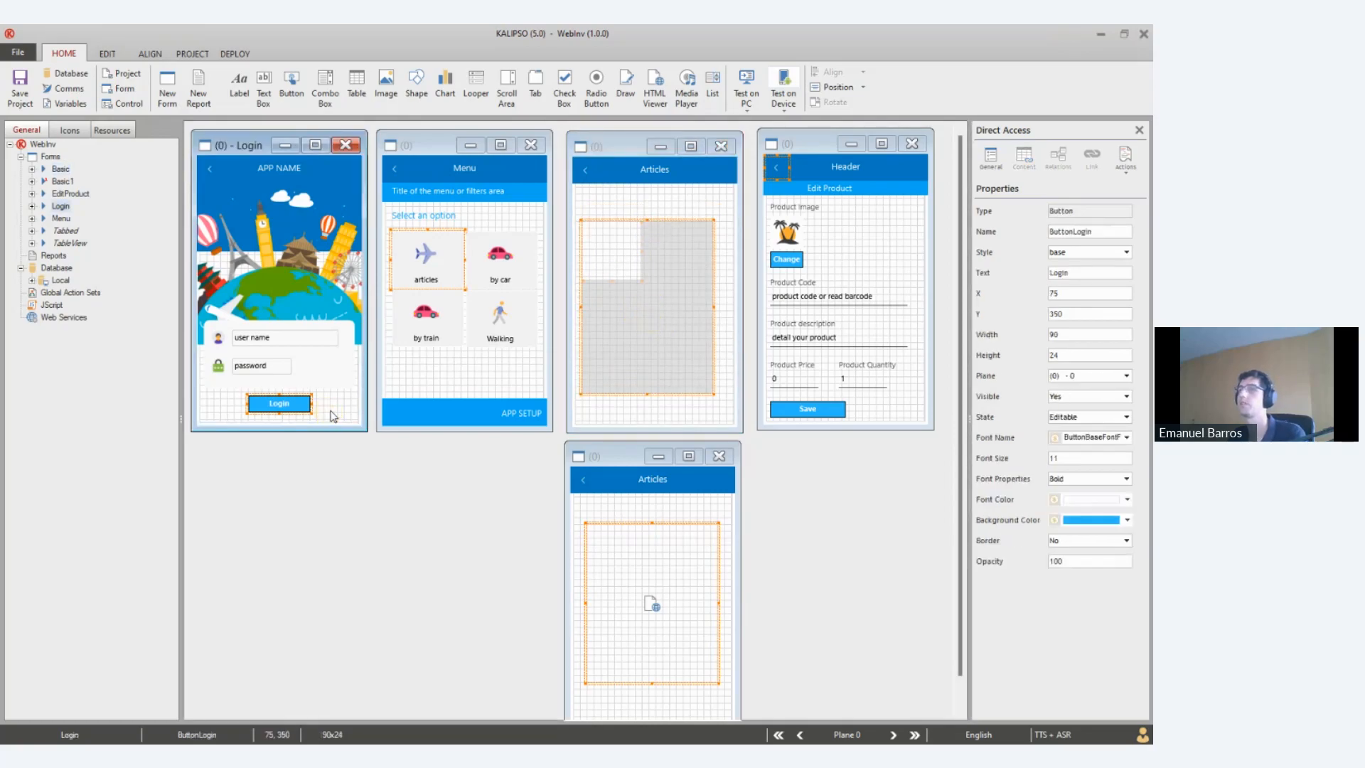
double_click(333, 416)
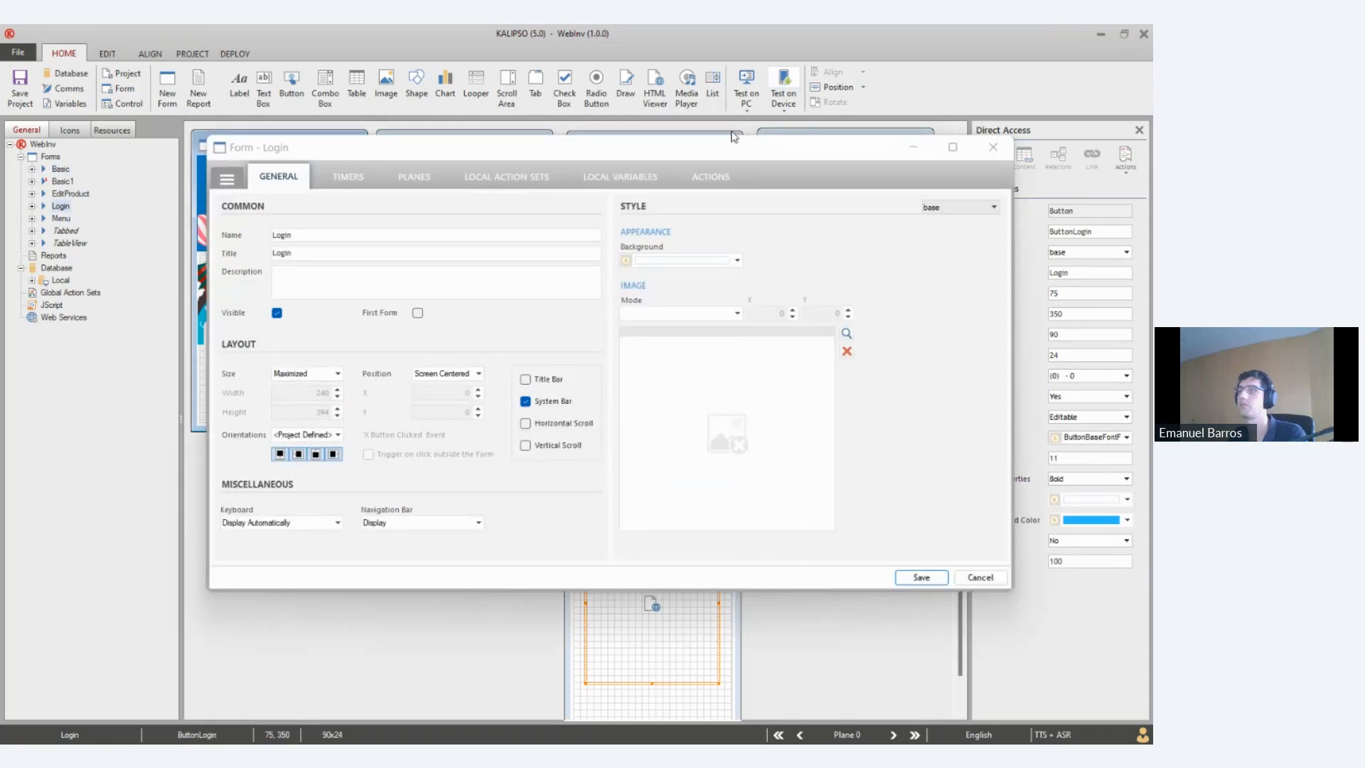
left_click(710, 176)
left_click(507, 245)
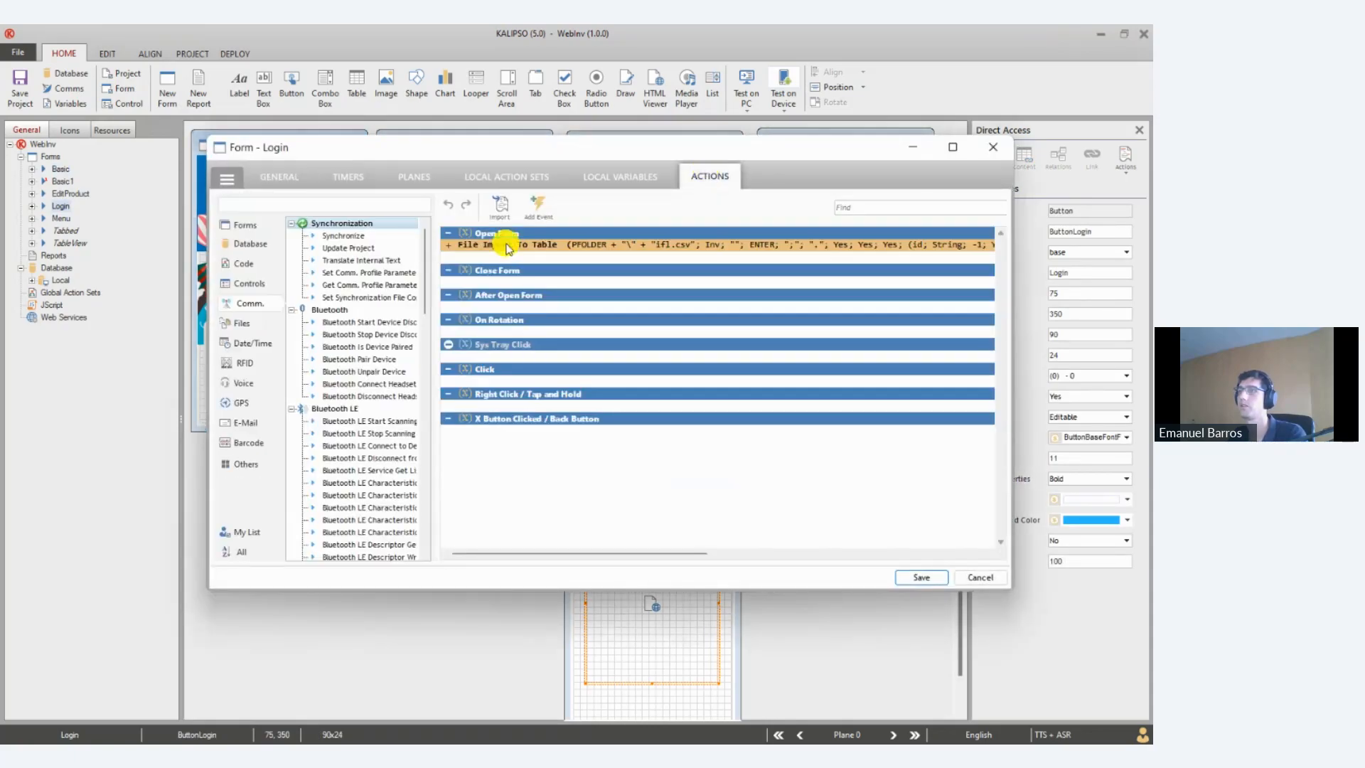
double_click(508, 245)
left_click(379, 231)
left_click(410, 231)
left_click(456, 232)
left_click(747, 457)
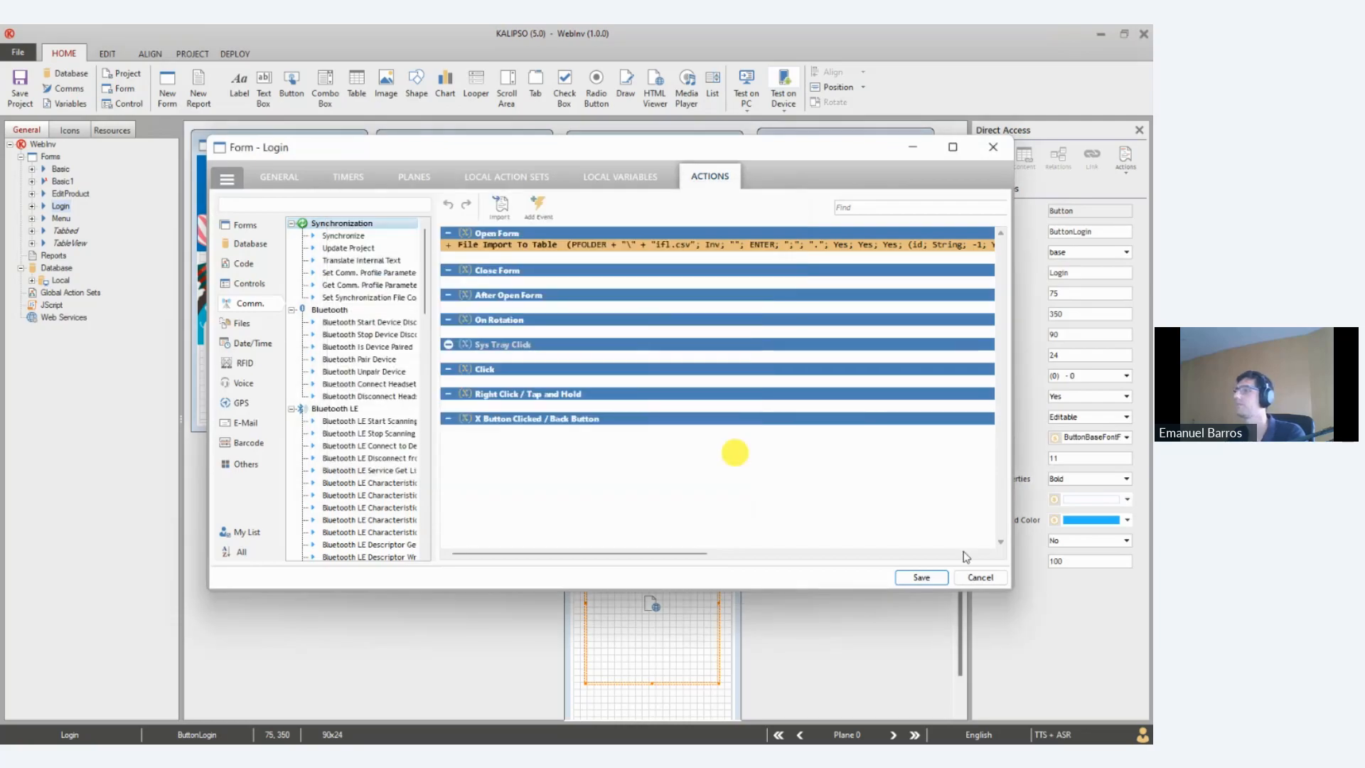
left_click(975, 576)
Try to link the Articles looper's content to a database table
left_click(656, 317)
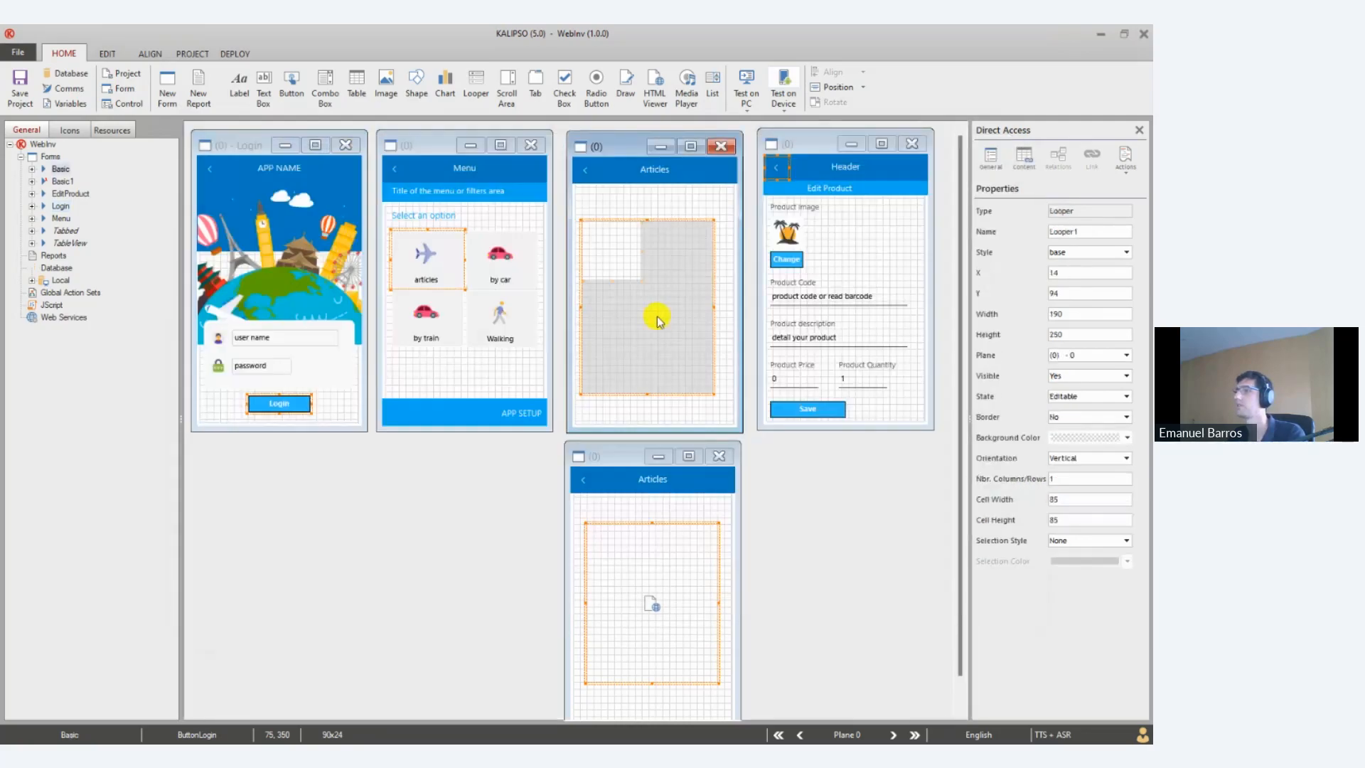
double_click(658, 315)
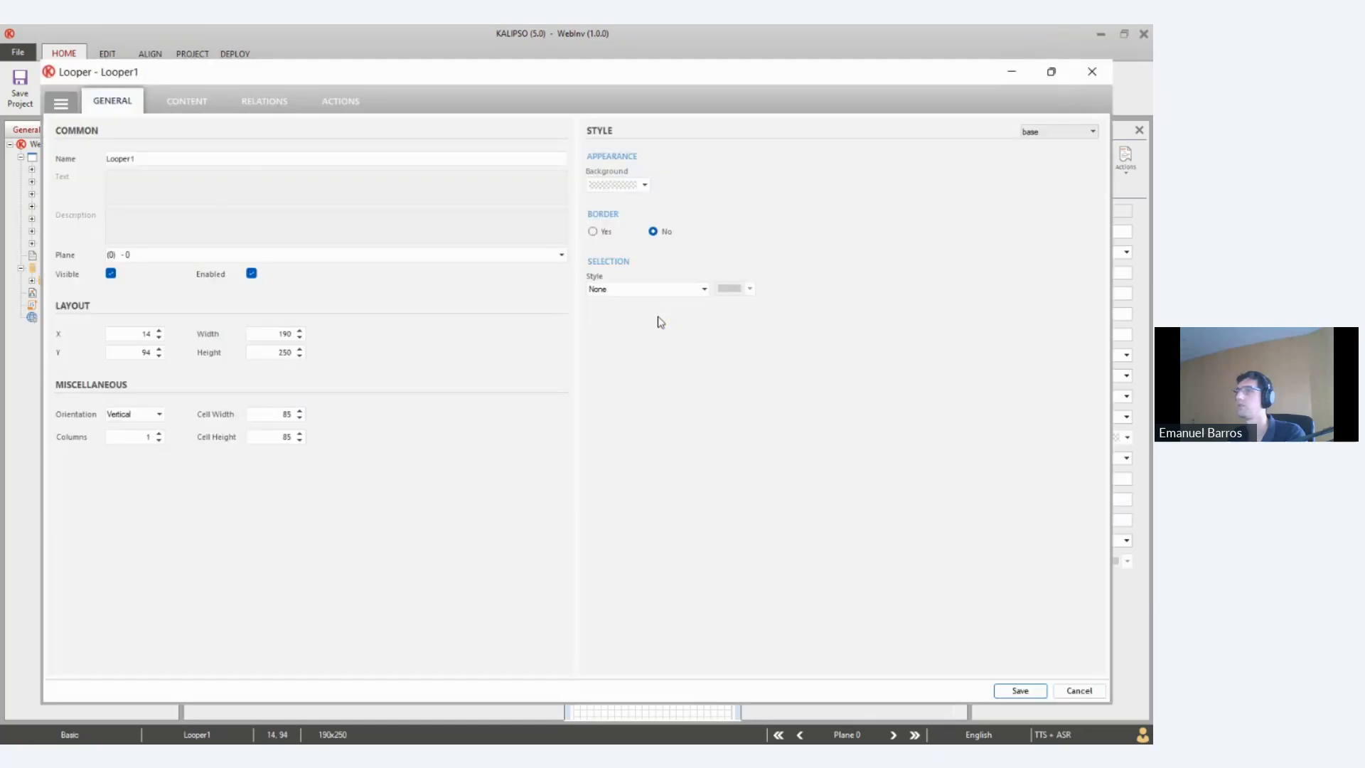
left_click(196, 103)
left_click(226, 131)
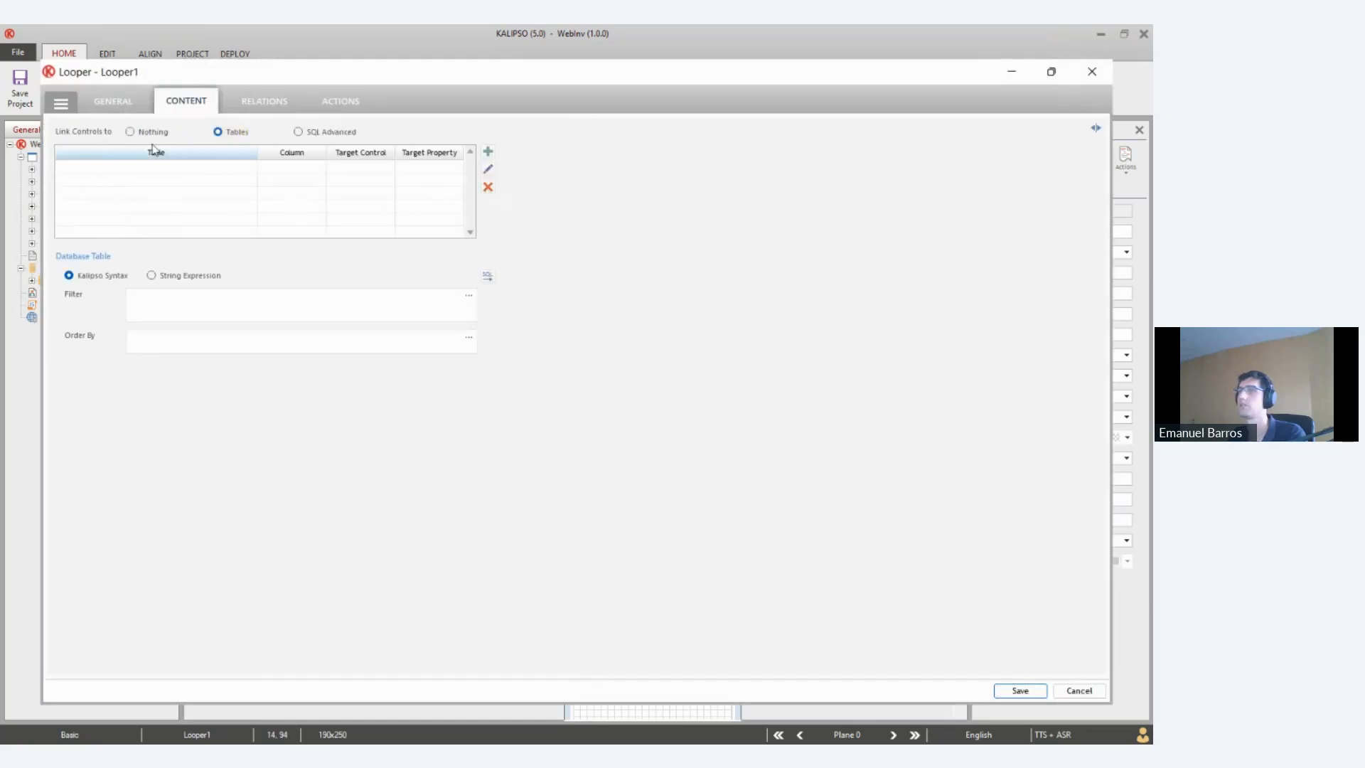
left_click(489, 152)
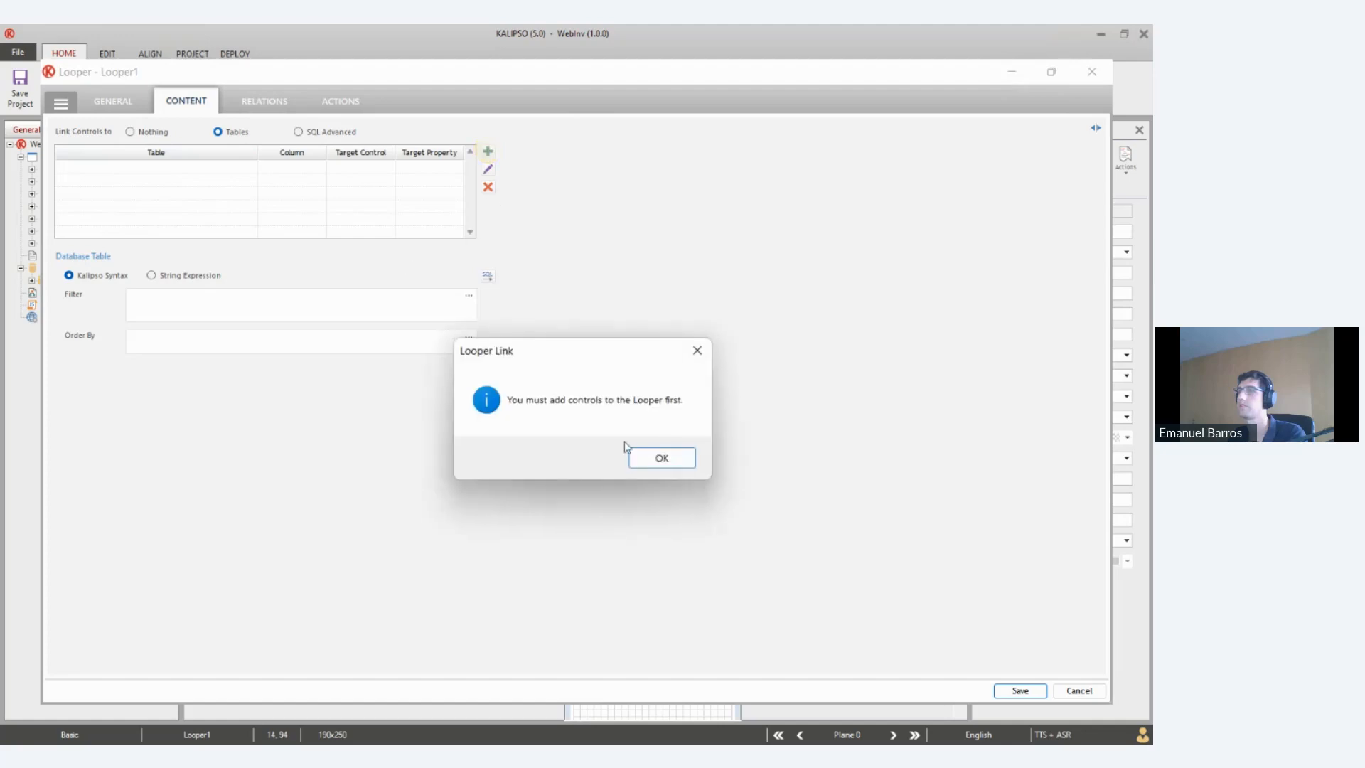
left_click(662, 459)
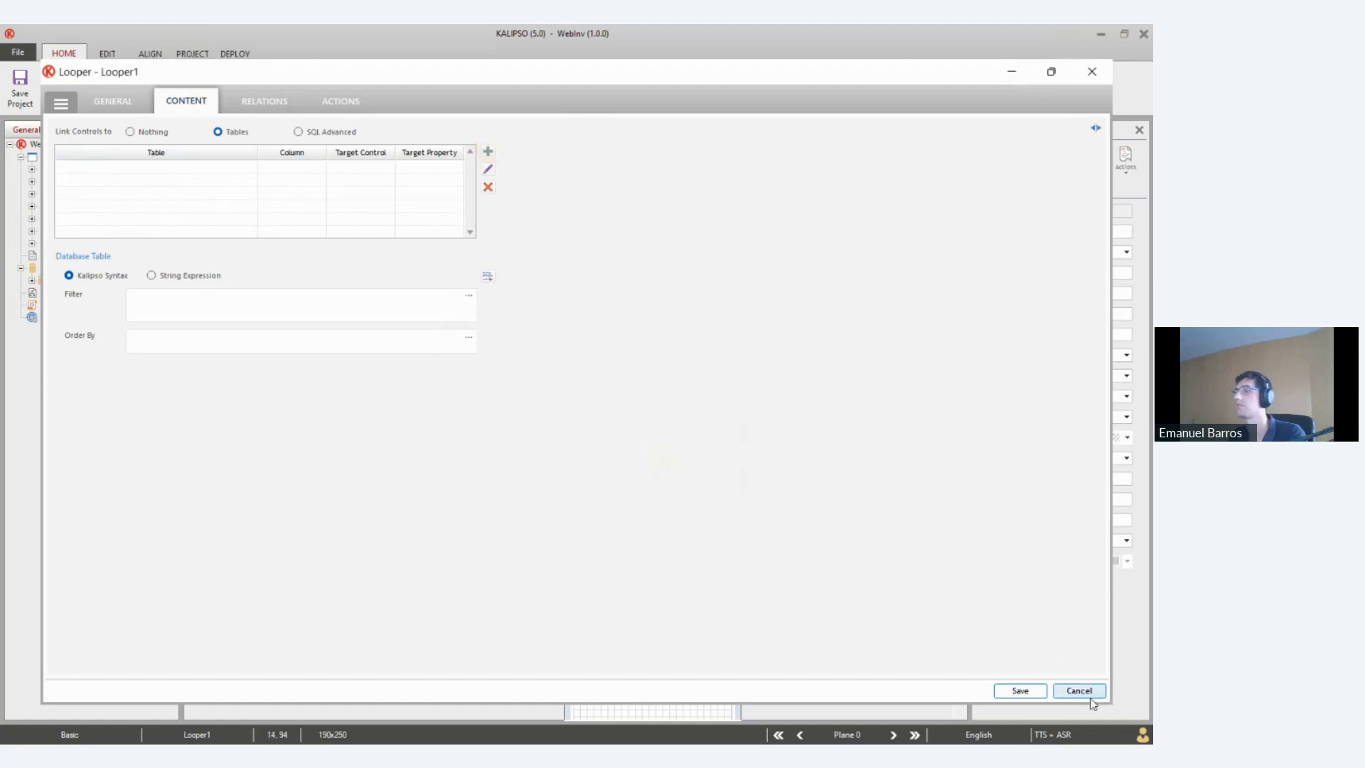
left_click(1079, 691)
left_click(671, 416)
double_click(673, 416)
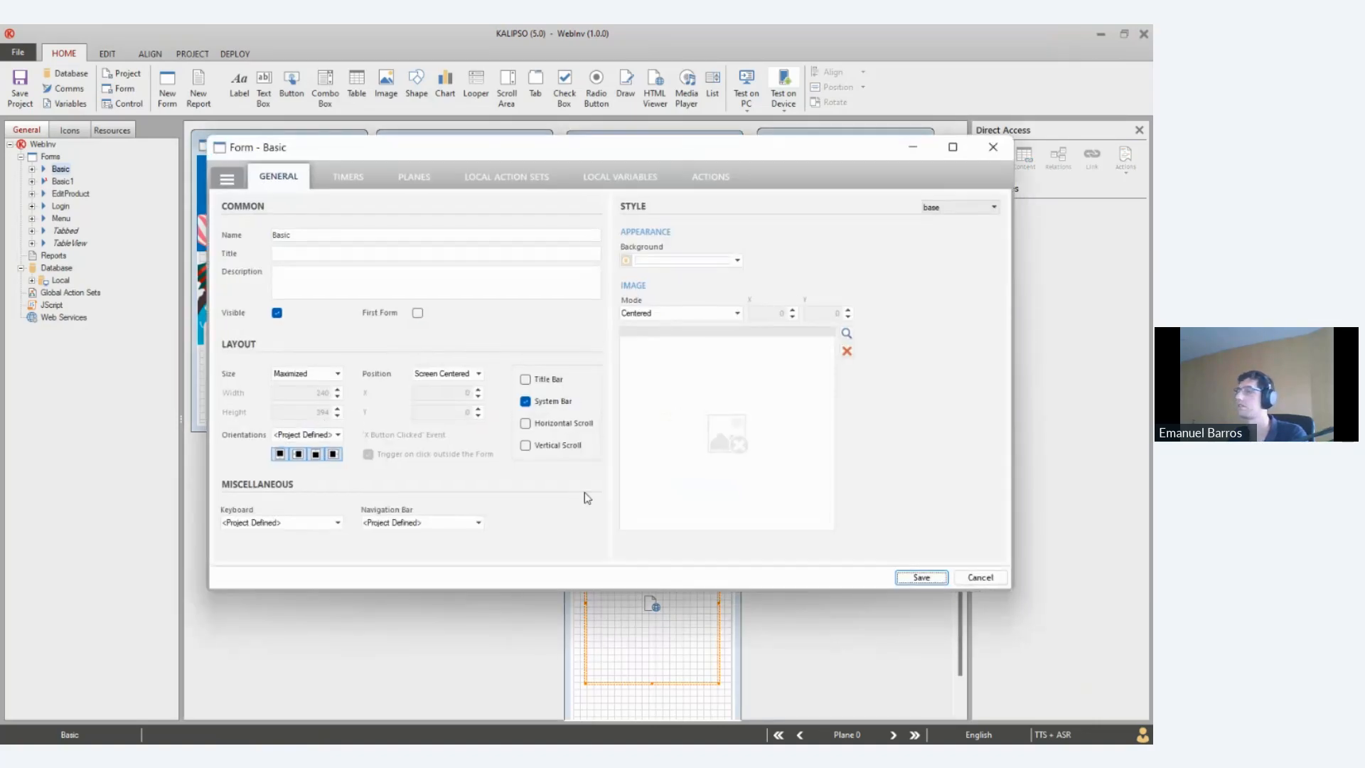
left_click(981, 577)
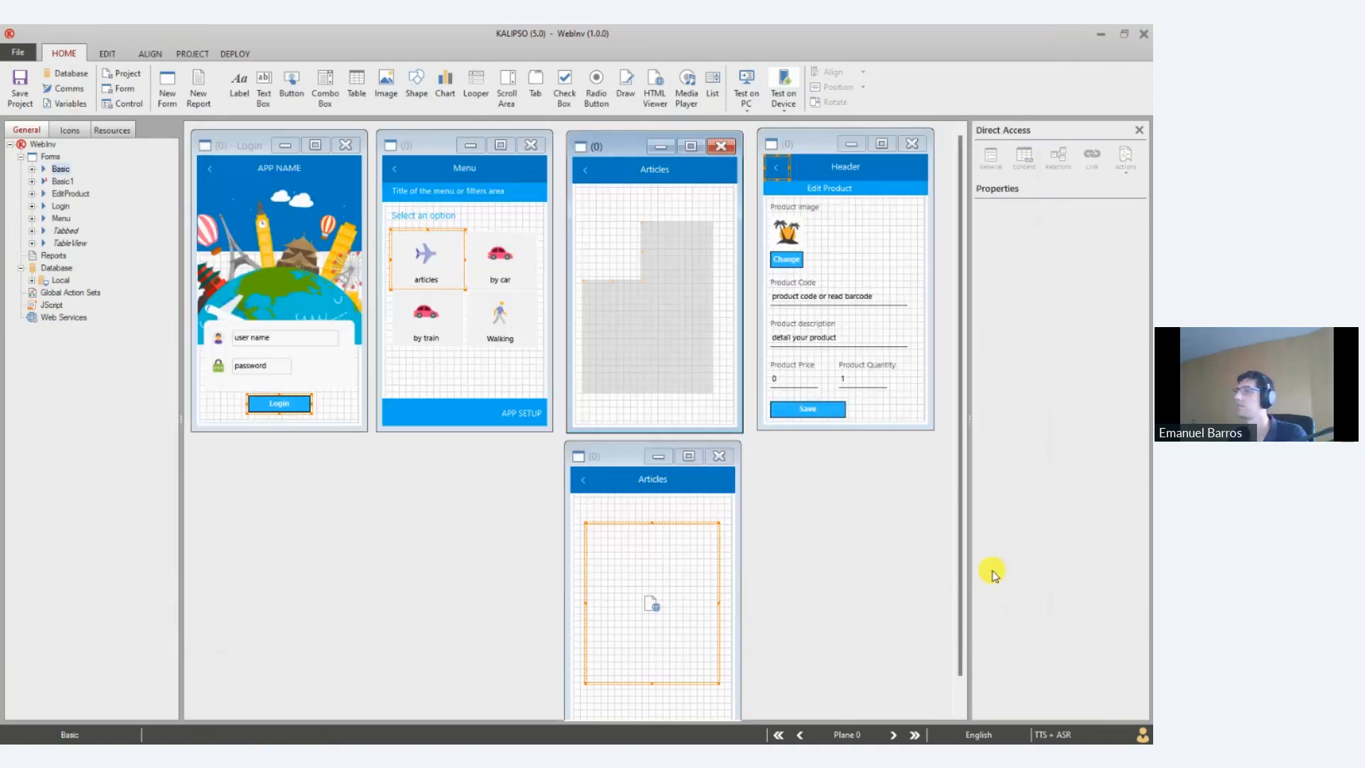
Set both the width and the cell width of the Articles looper to 240
left_click(653, 355)
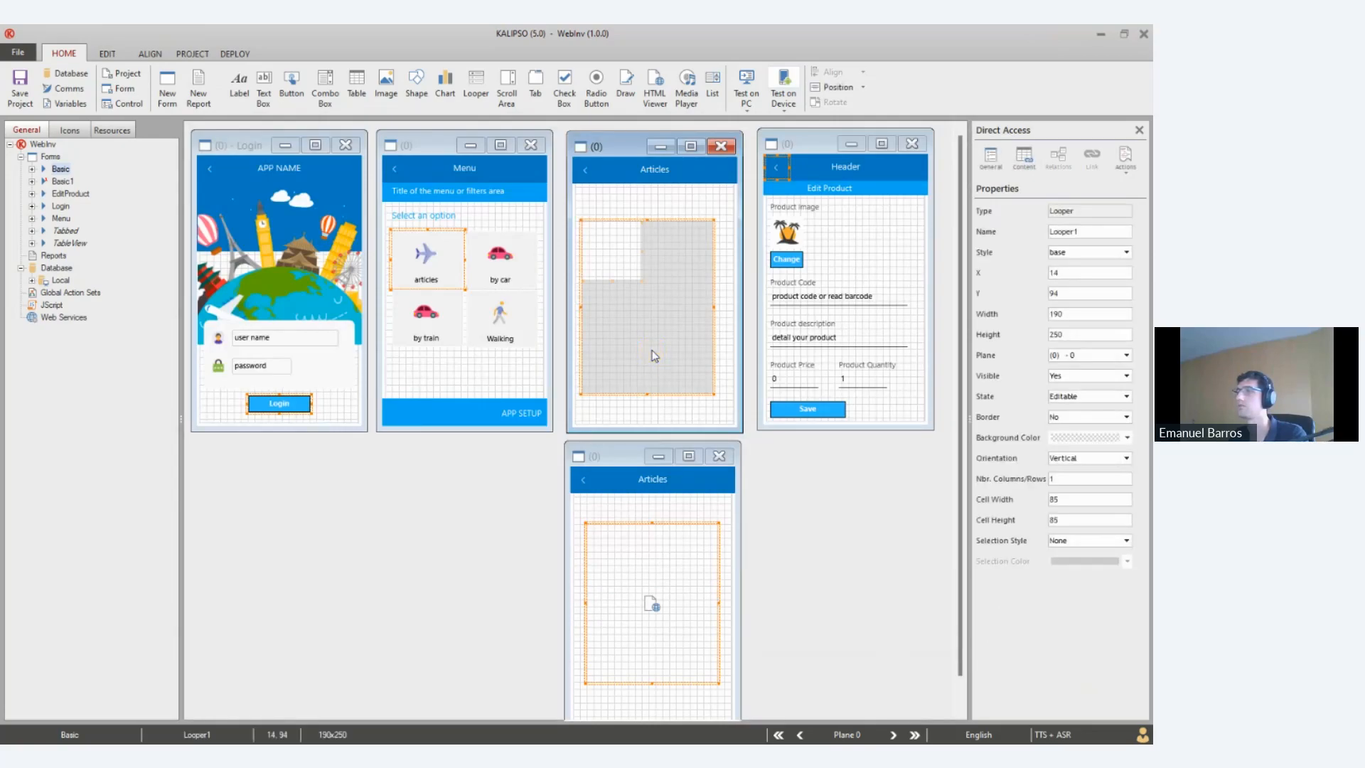
double_click(653, 348)
double_click(284, 334)
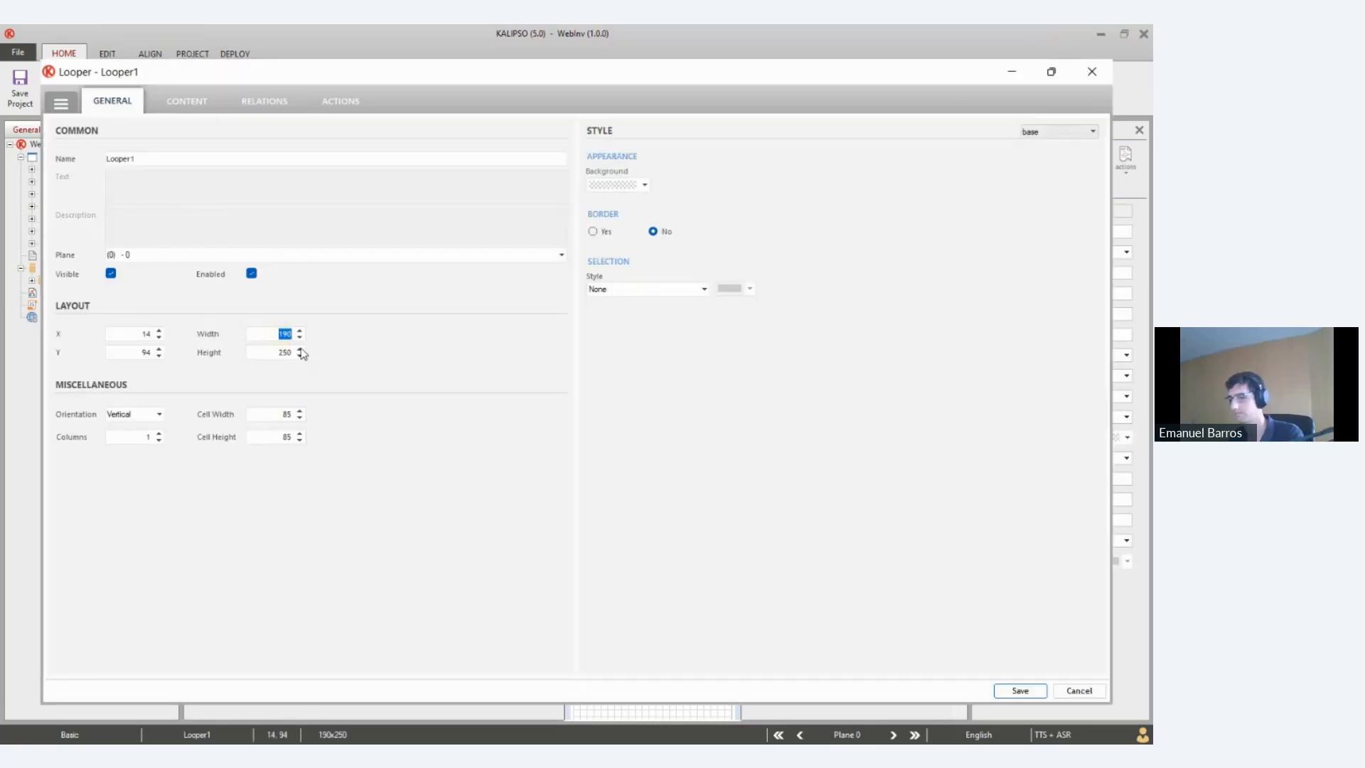
left_click(283, 413)
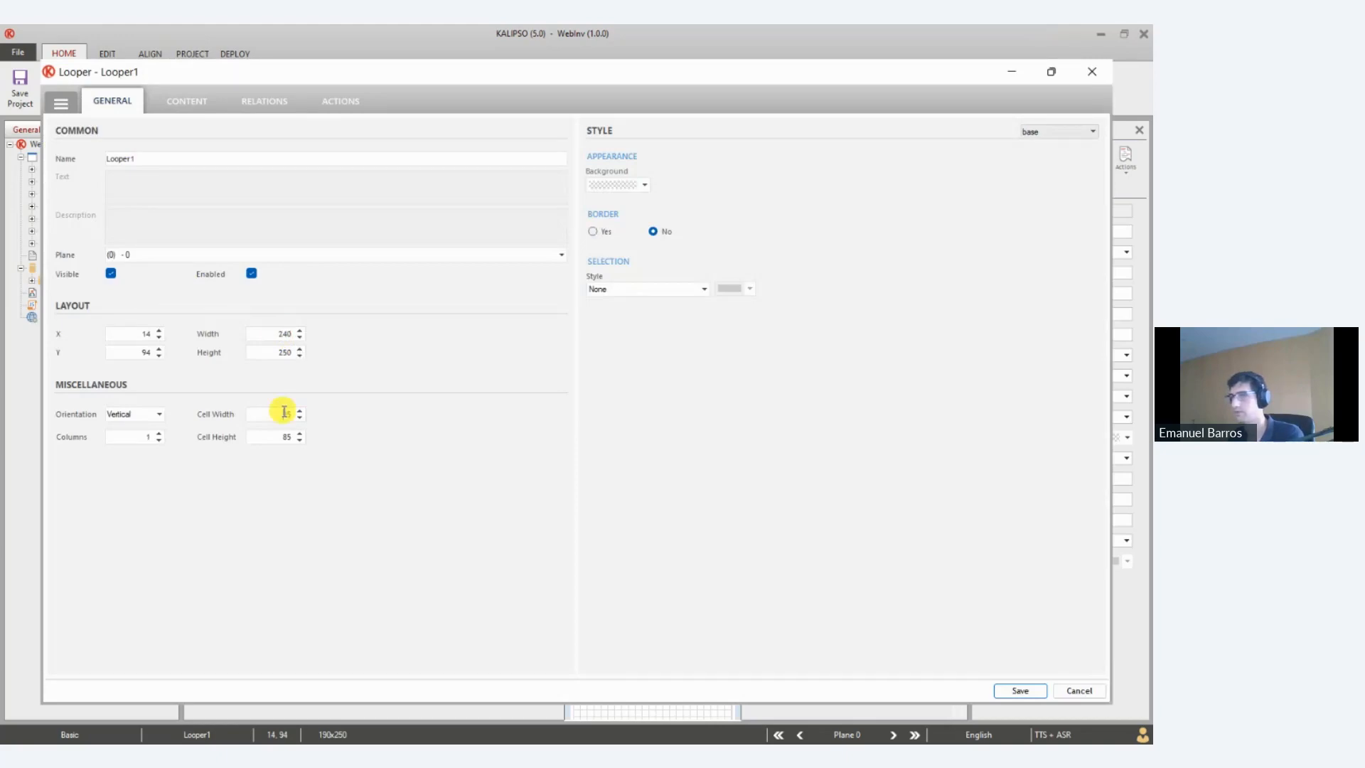
double_click(287, 412)
type("240")
left_click(1029, 690)
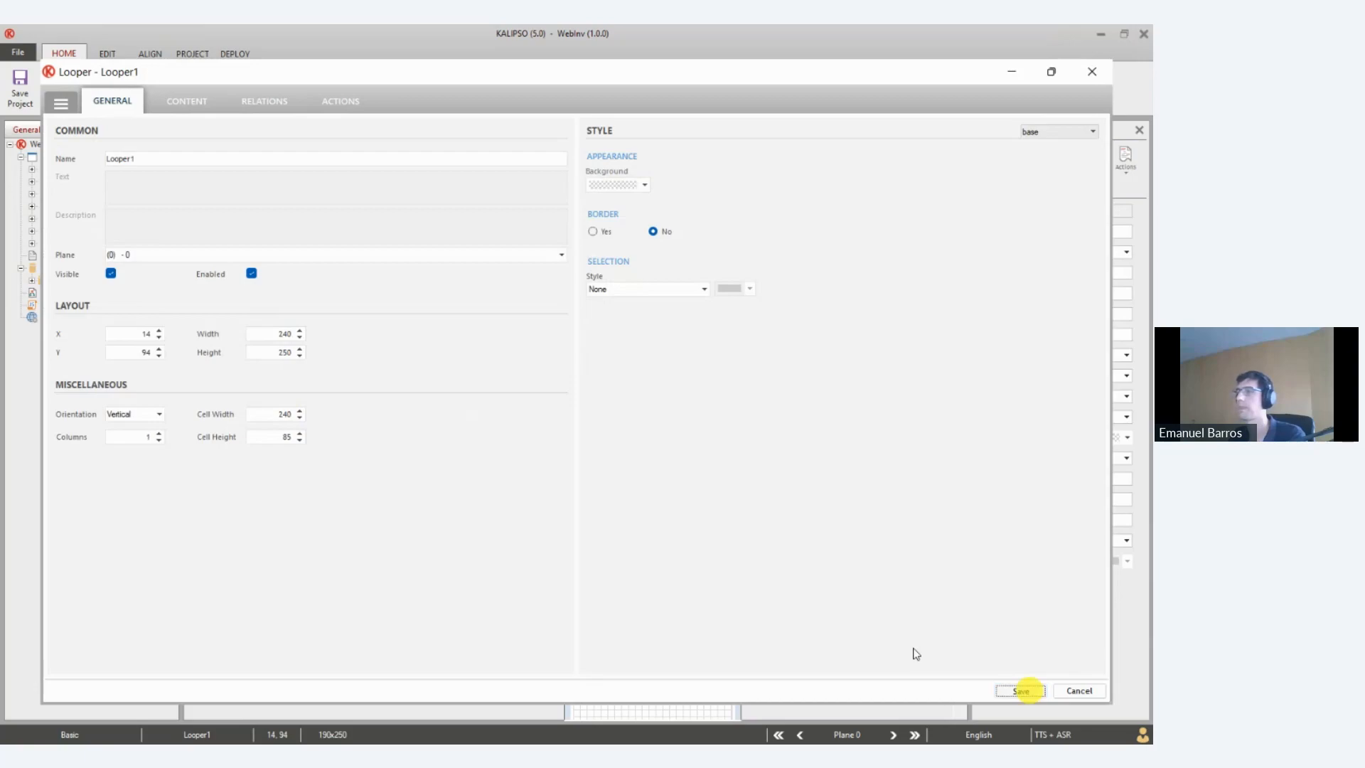
Center the looper horizontally on the Articles form and stretch it downward to a height of about 296
left_click(837, 87)
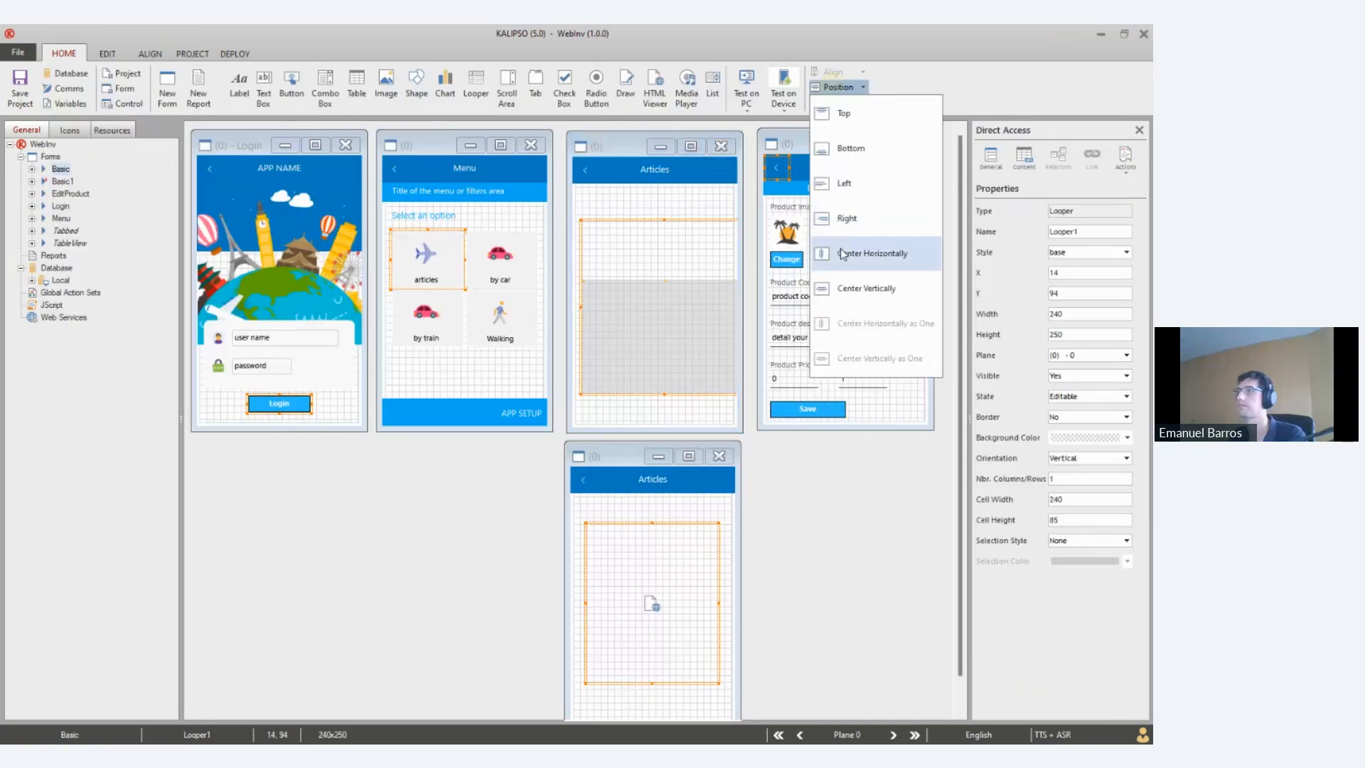
left_click(873, 253)
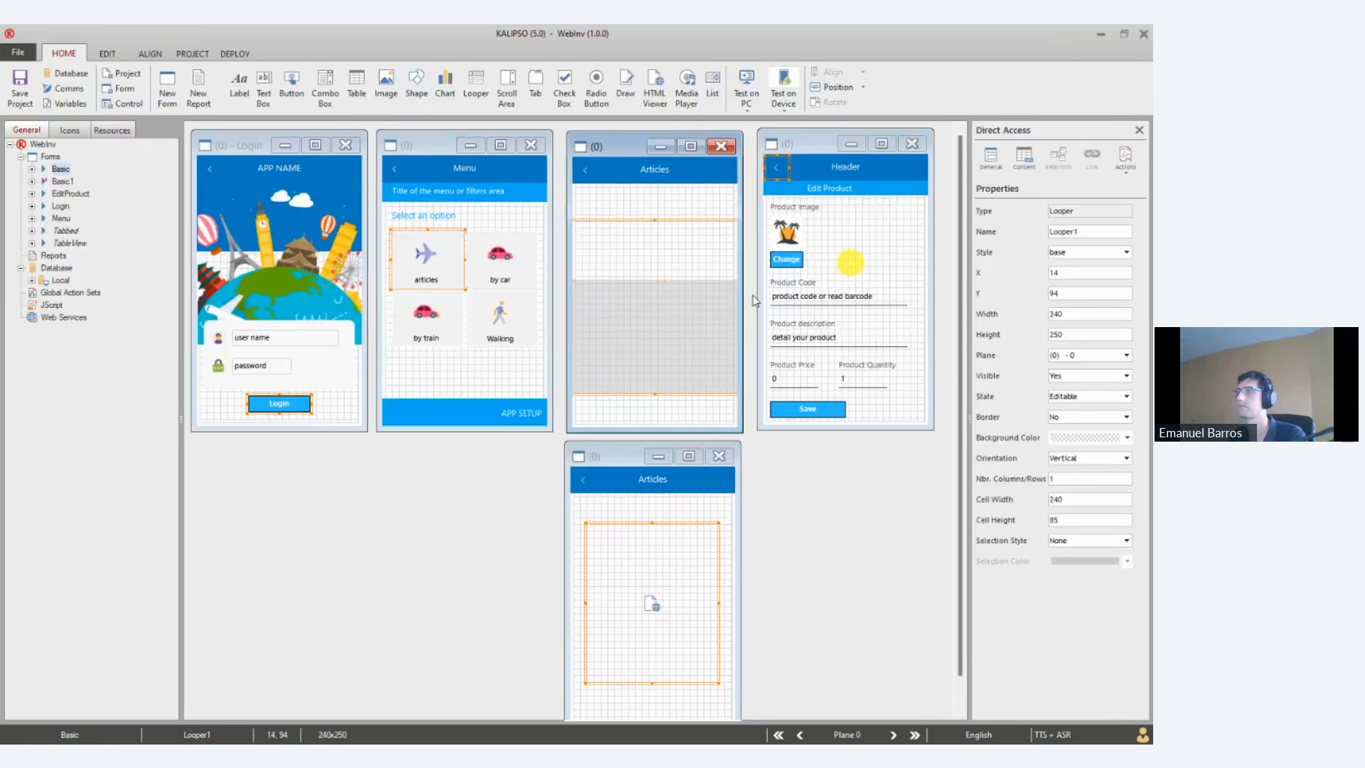
left_click_drag(656, 395, 655, 448)
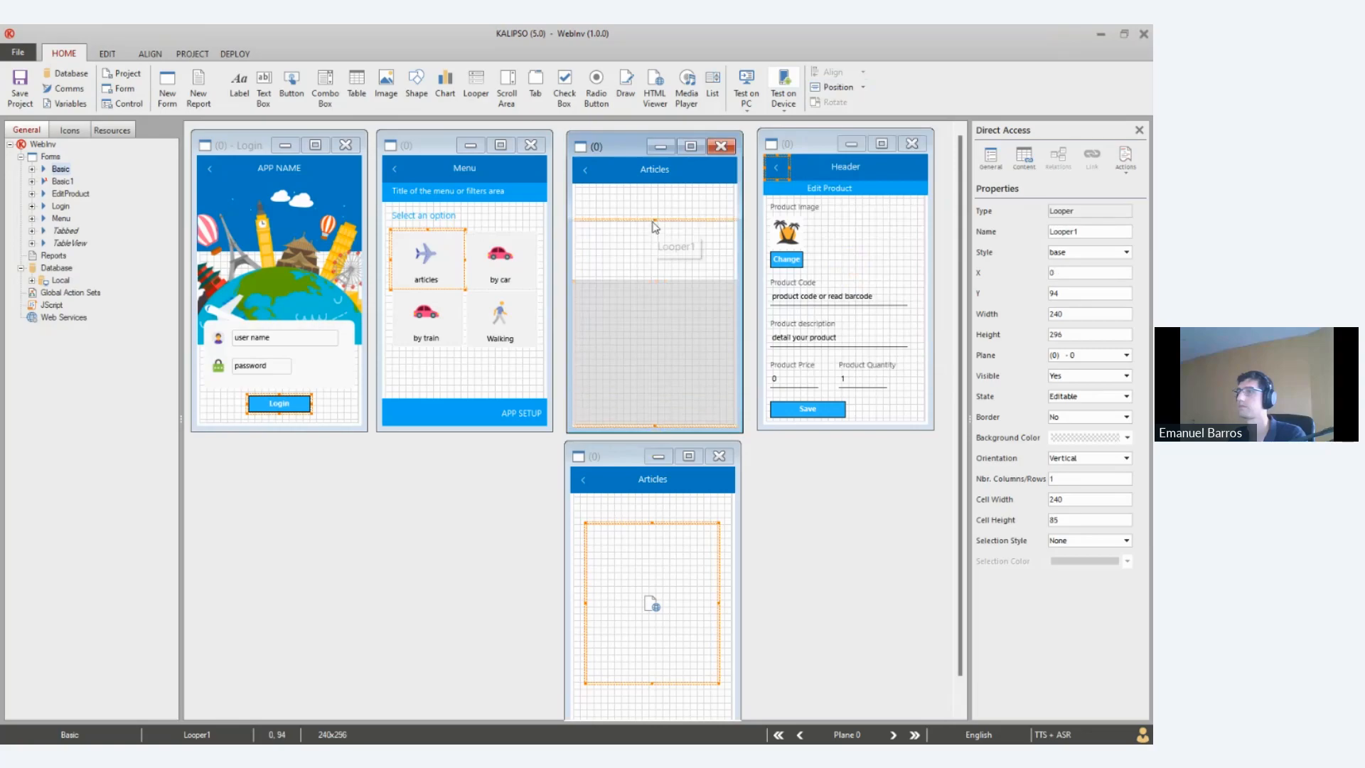
Move the looper down to about Y 97 and enlarge its cell height to about 112
left_click_drag(672, 368, 672, 370)
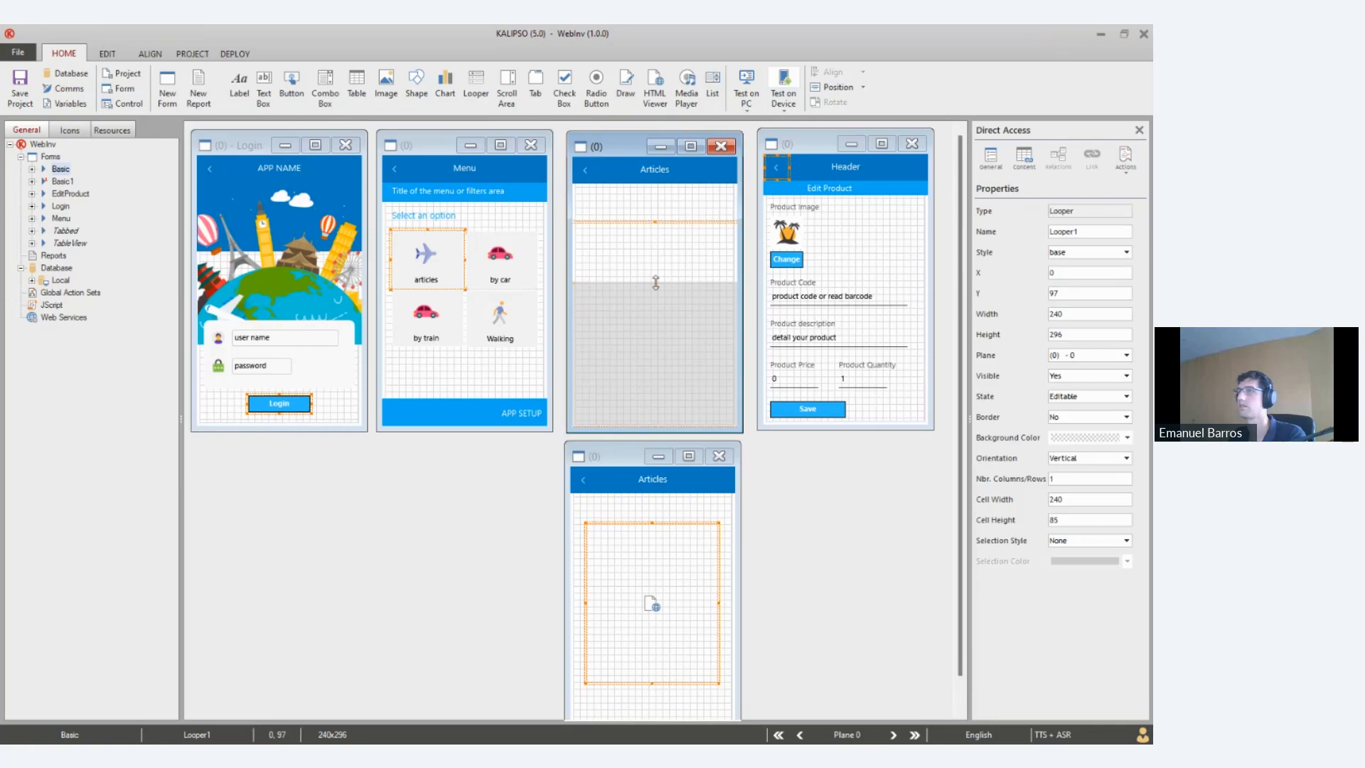
left_click_drag(655, 295, 655, 301)
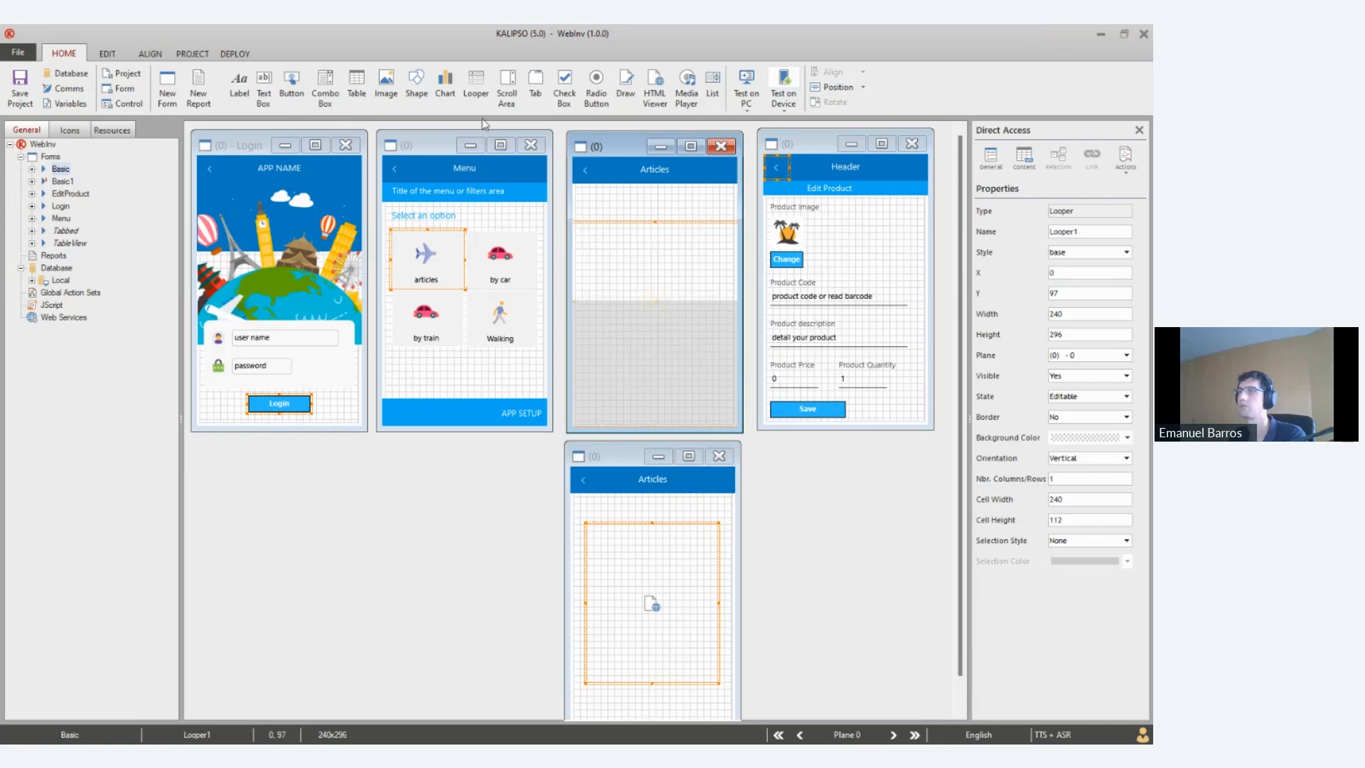
Add a 20 by 20 image control inside the first cell of the Articles looper
left_click(386, 88)
left_click_drag(599, 253, 621, 261)
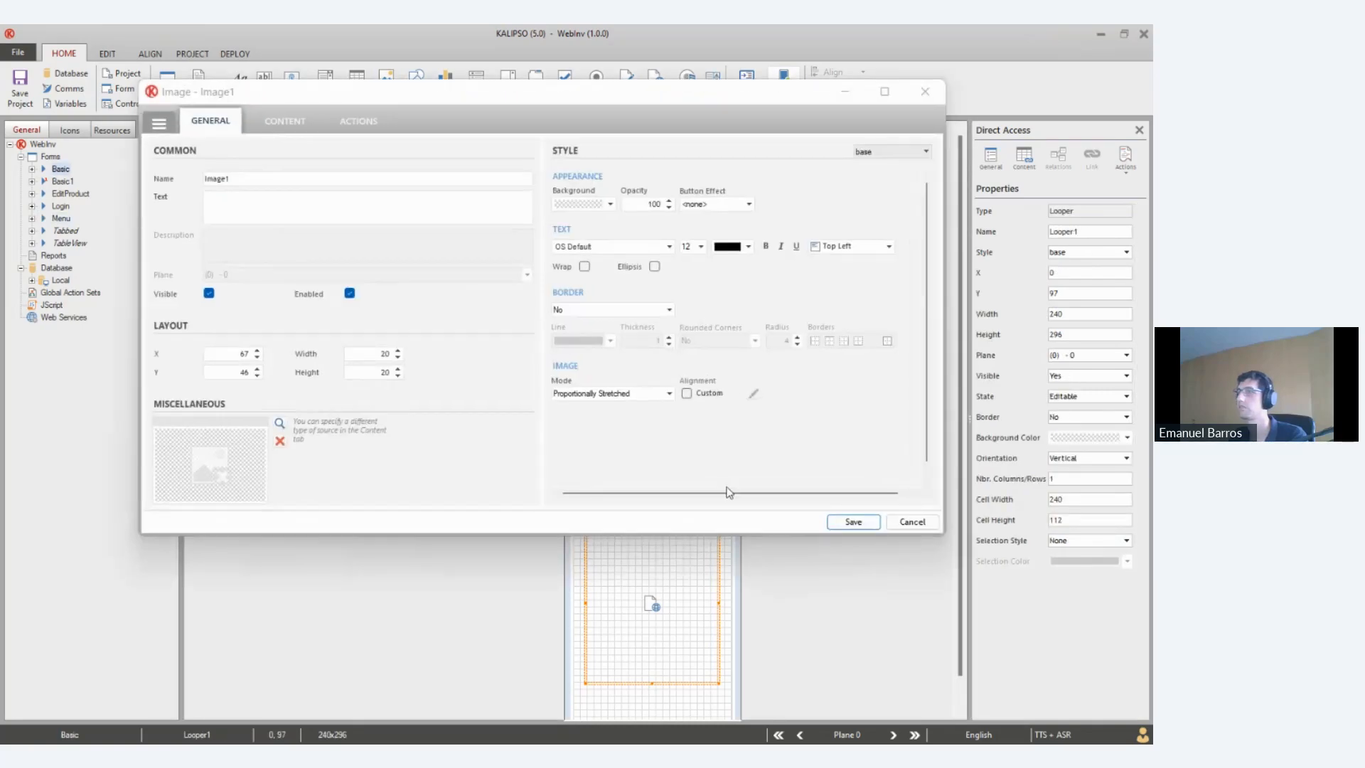
left_click(847, 521)
left_click(610, 458)
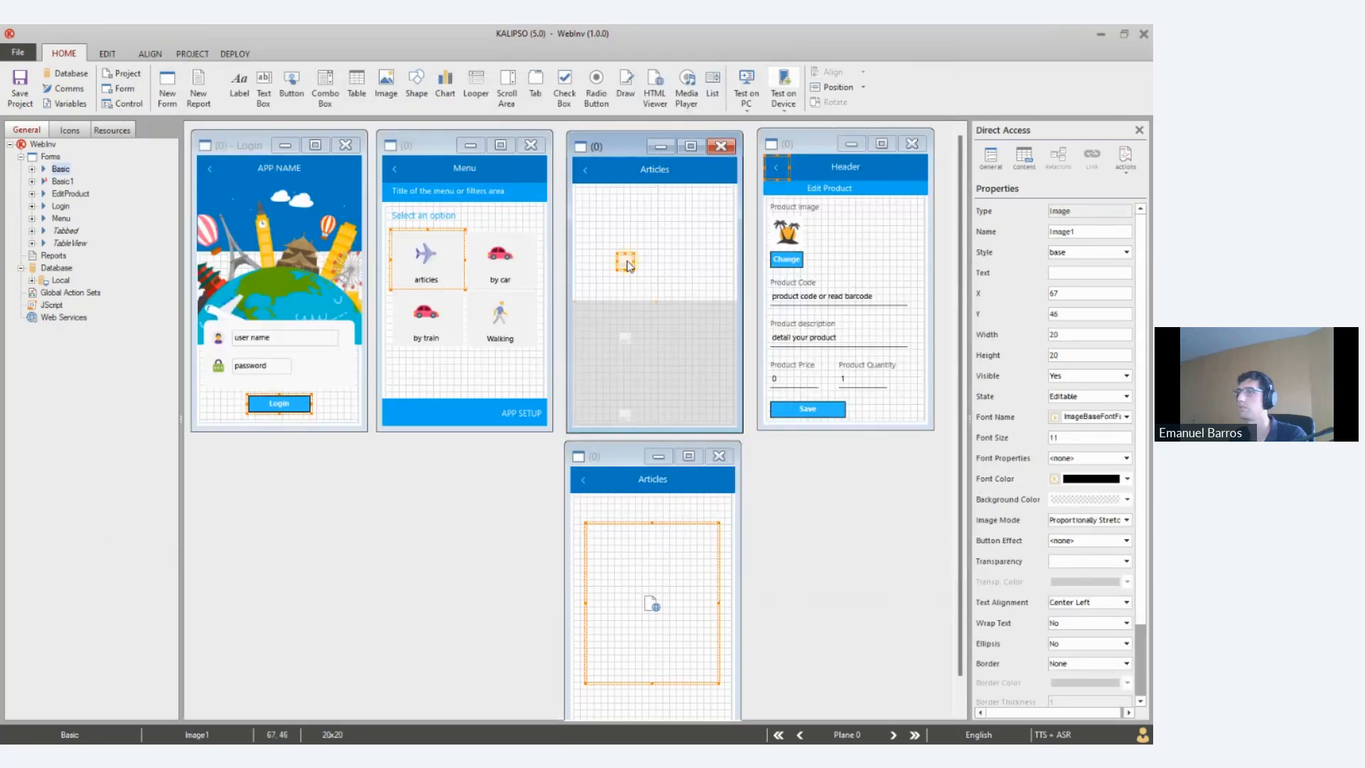
Set the looper image's width and height to 50
double_click(625, 262)
left_click(384, 353)
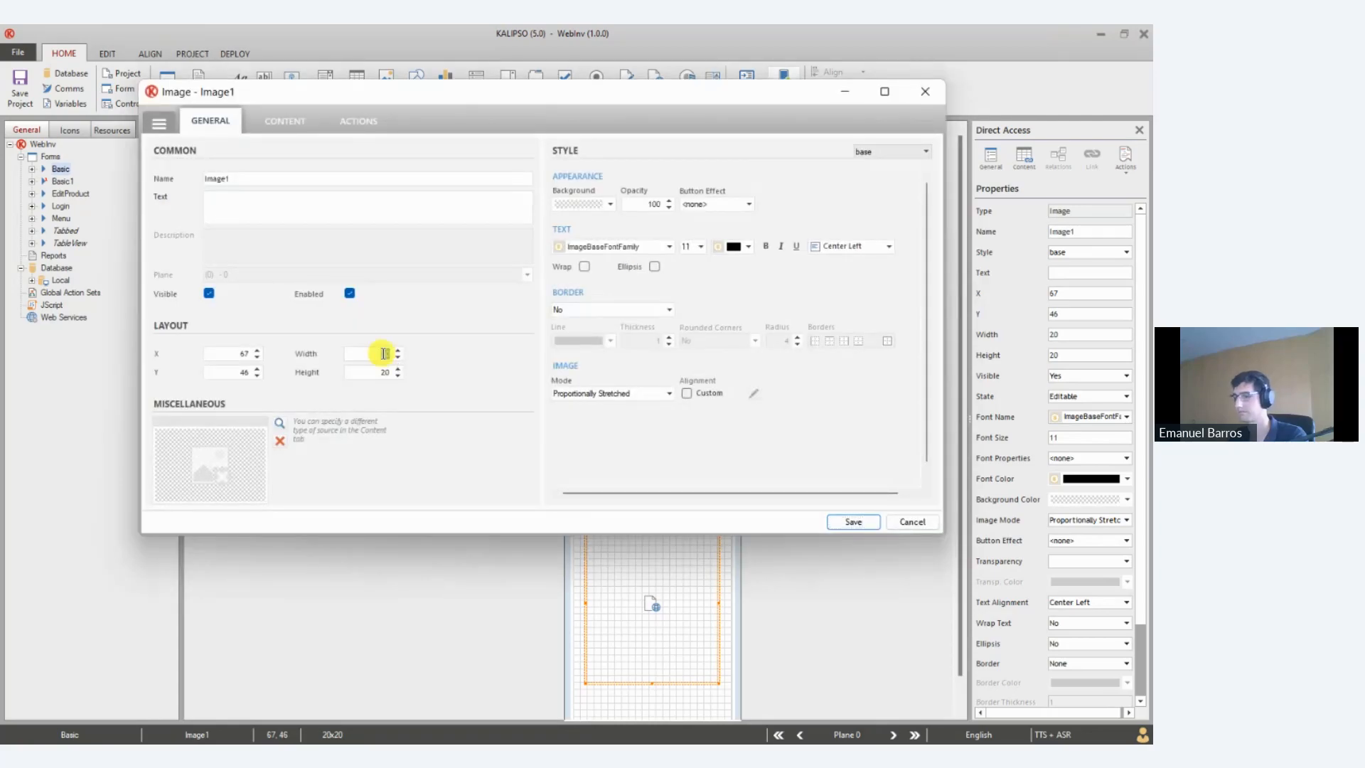
type("5")
left_click(386, 379)
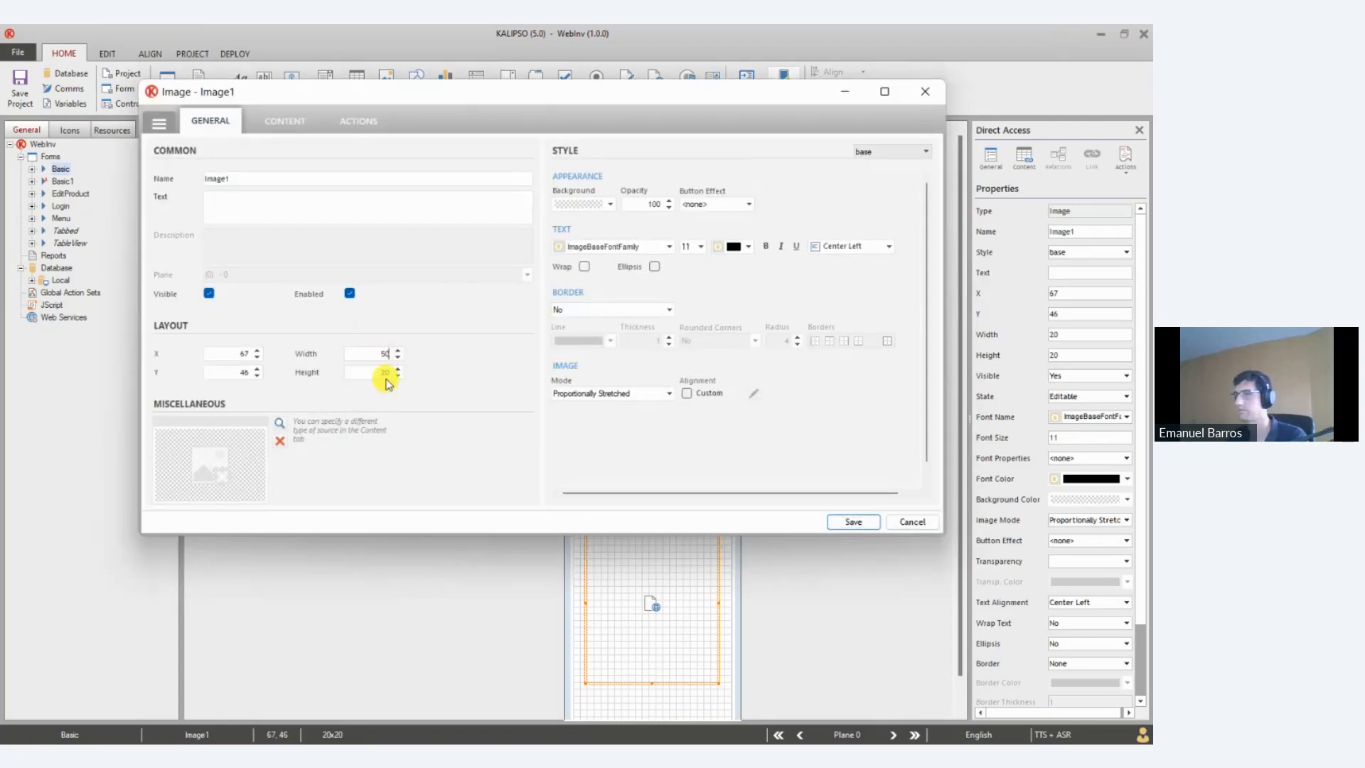
type("5")
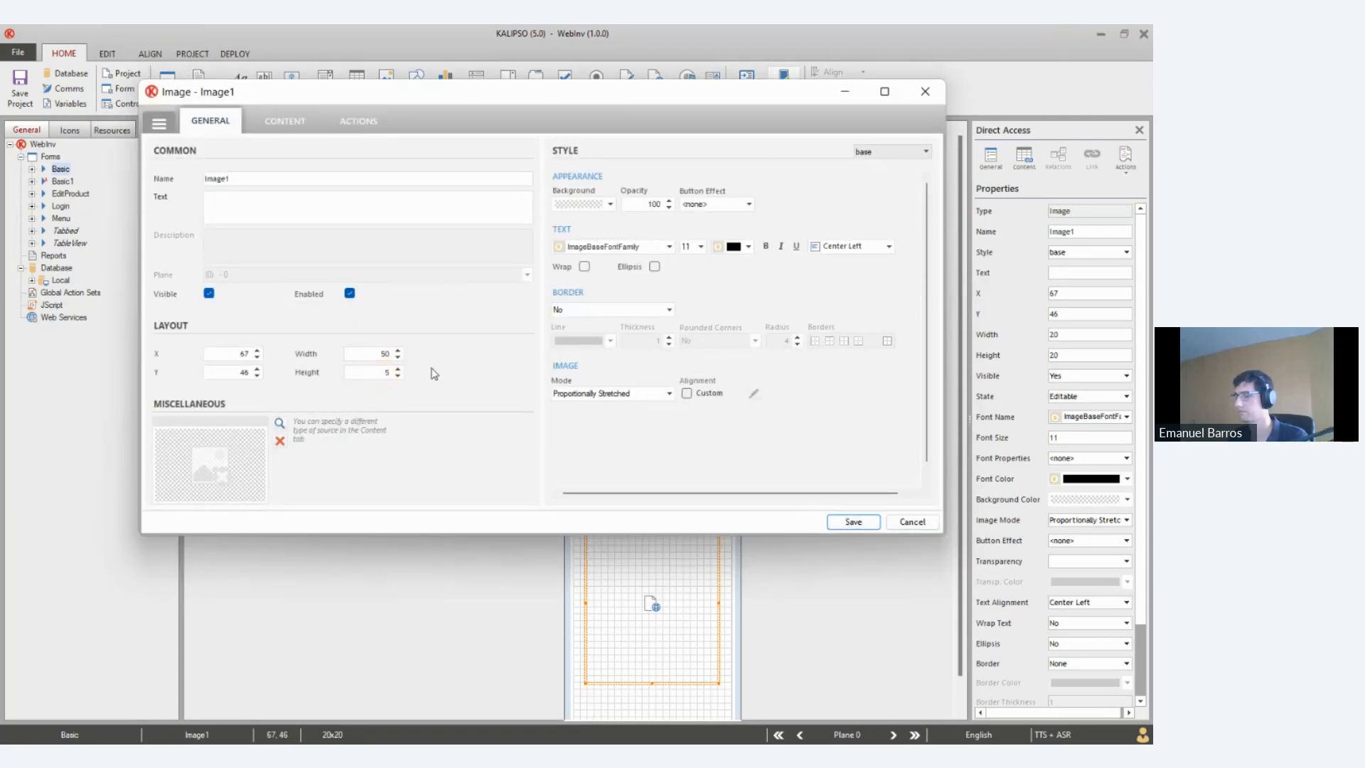
left_click(853, 522)
Position the image in the top left corner of the looper cell, at X 0, Y 0
left_click(838, 86)
left_click(840, 87)
left_click(840, 87)
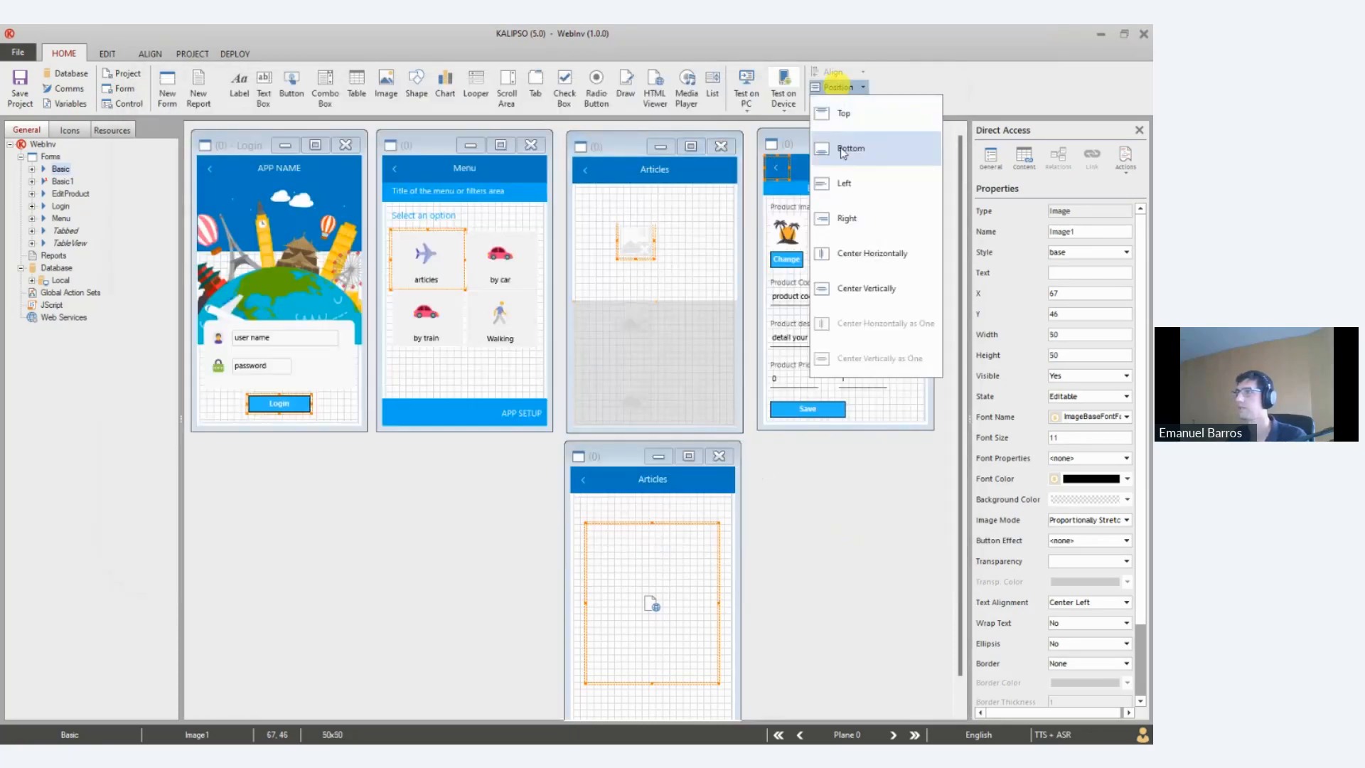
left_click(846, 186)
Set the Articles looper's content to link its controls to Tables
left_click(649, 344)
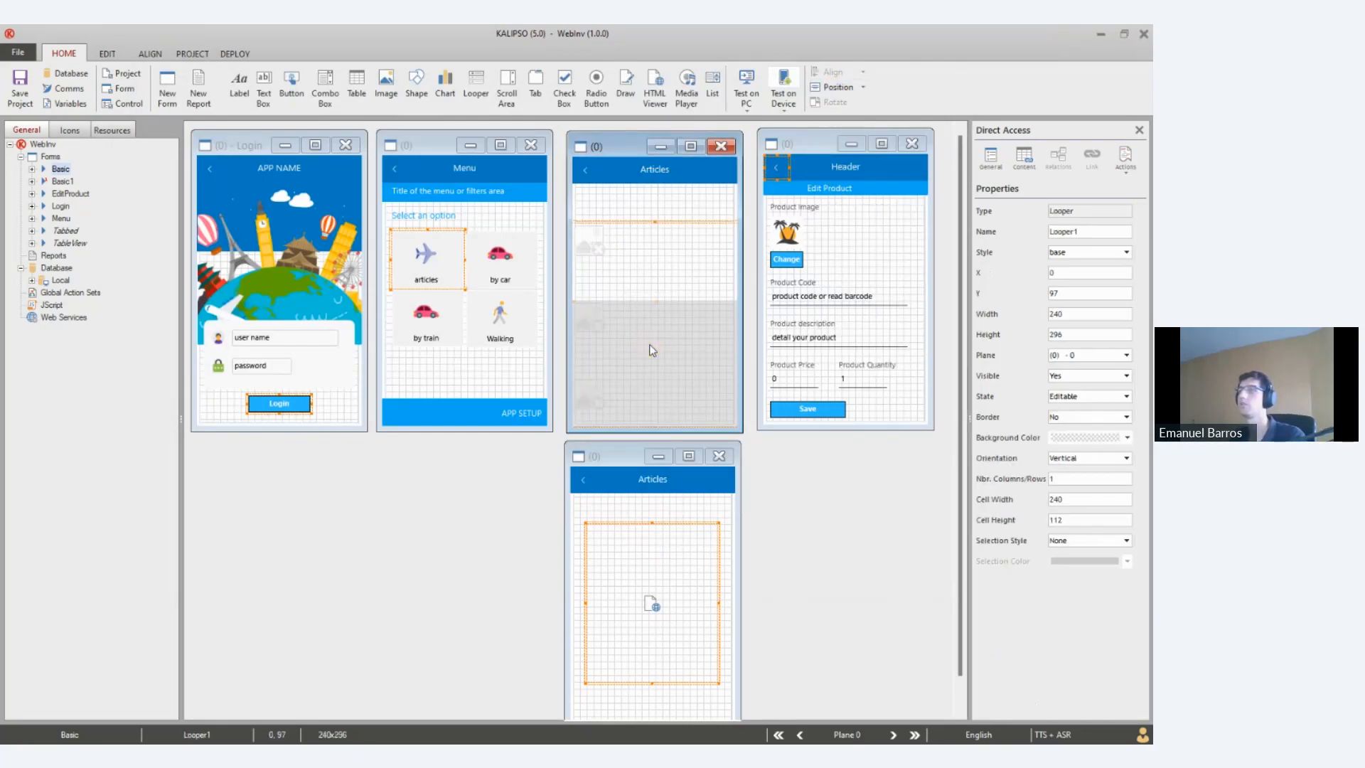
double_click(652, 350)
left_click(199, 104)
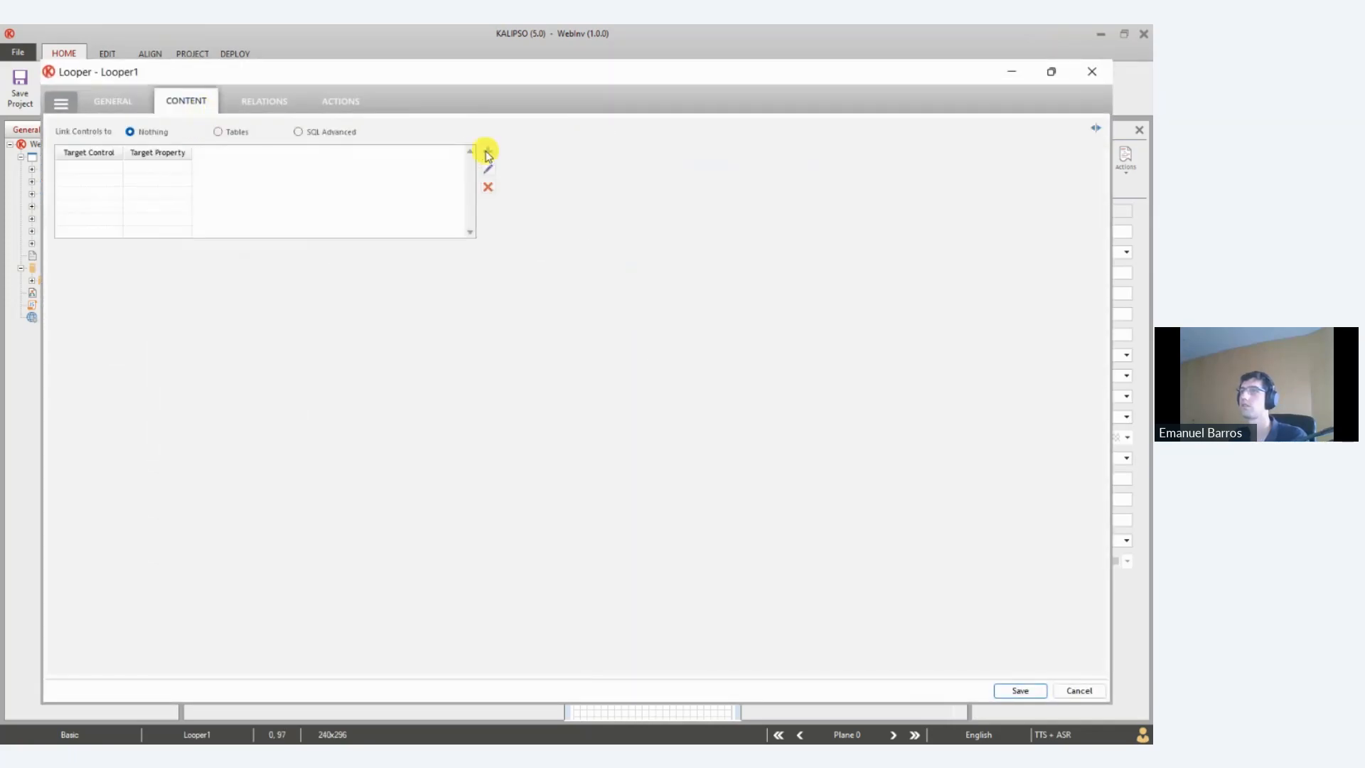
left_click(487, 152)
left_click(669, 466)
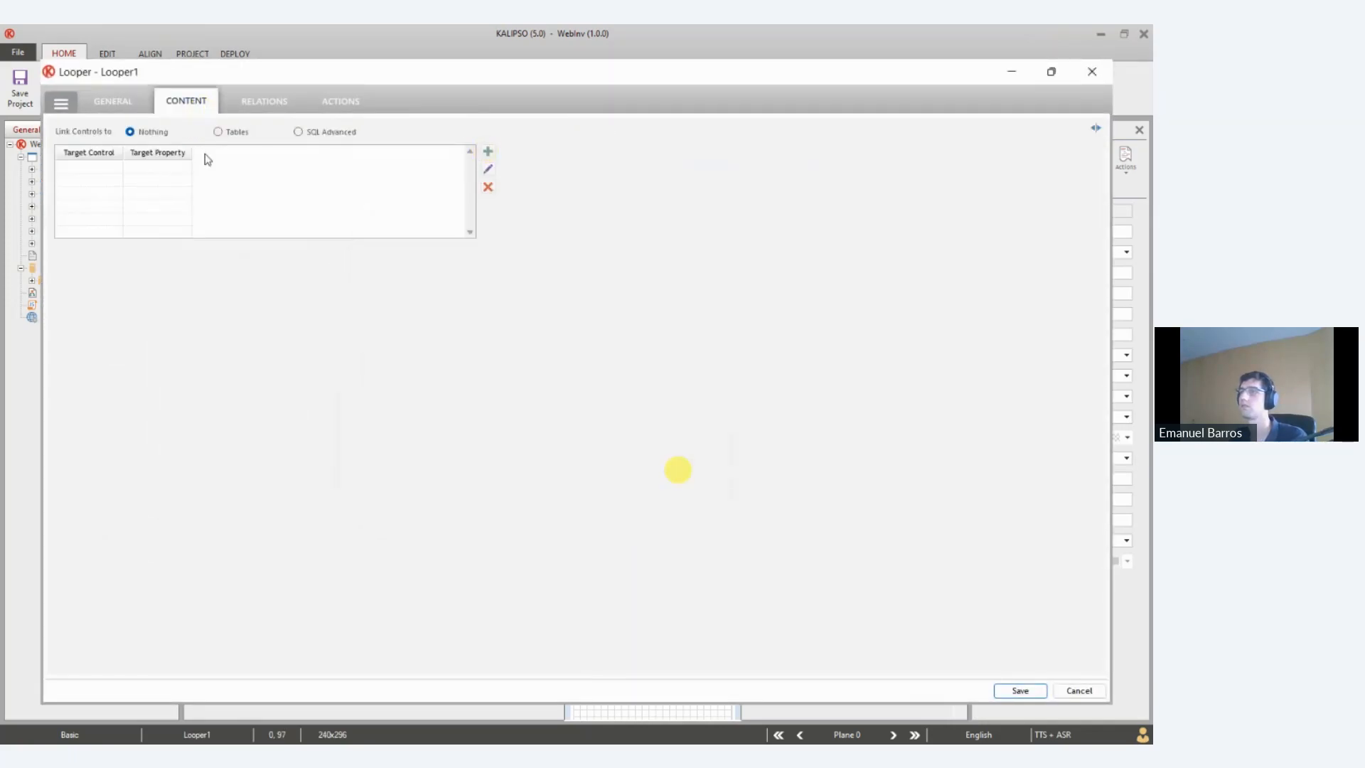
left_click(243, 140)
Link the filename column of the Inv table to the Image1 value in the looper and save the looper
left_click(488, 152)
left_click(509, 314)
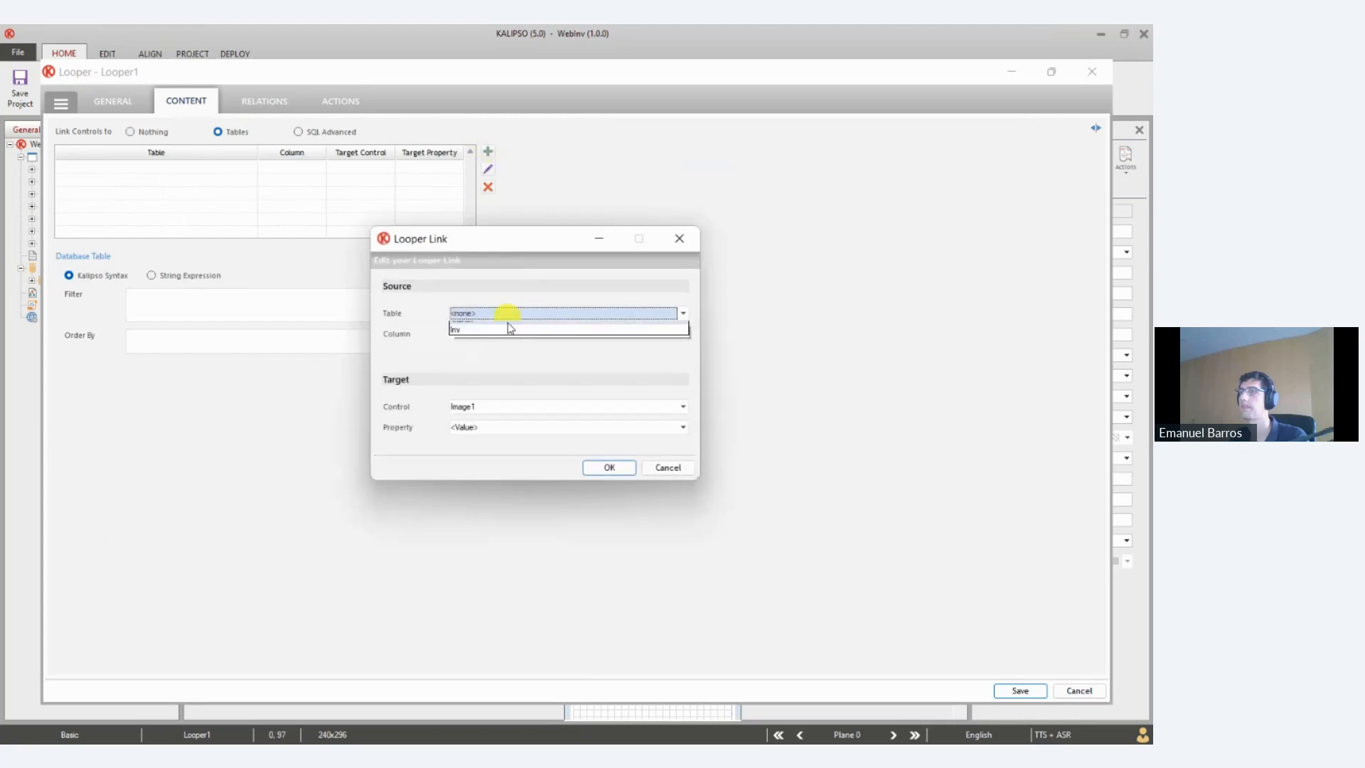
left_click(493, 337)
left_click(519, 336)
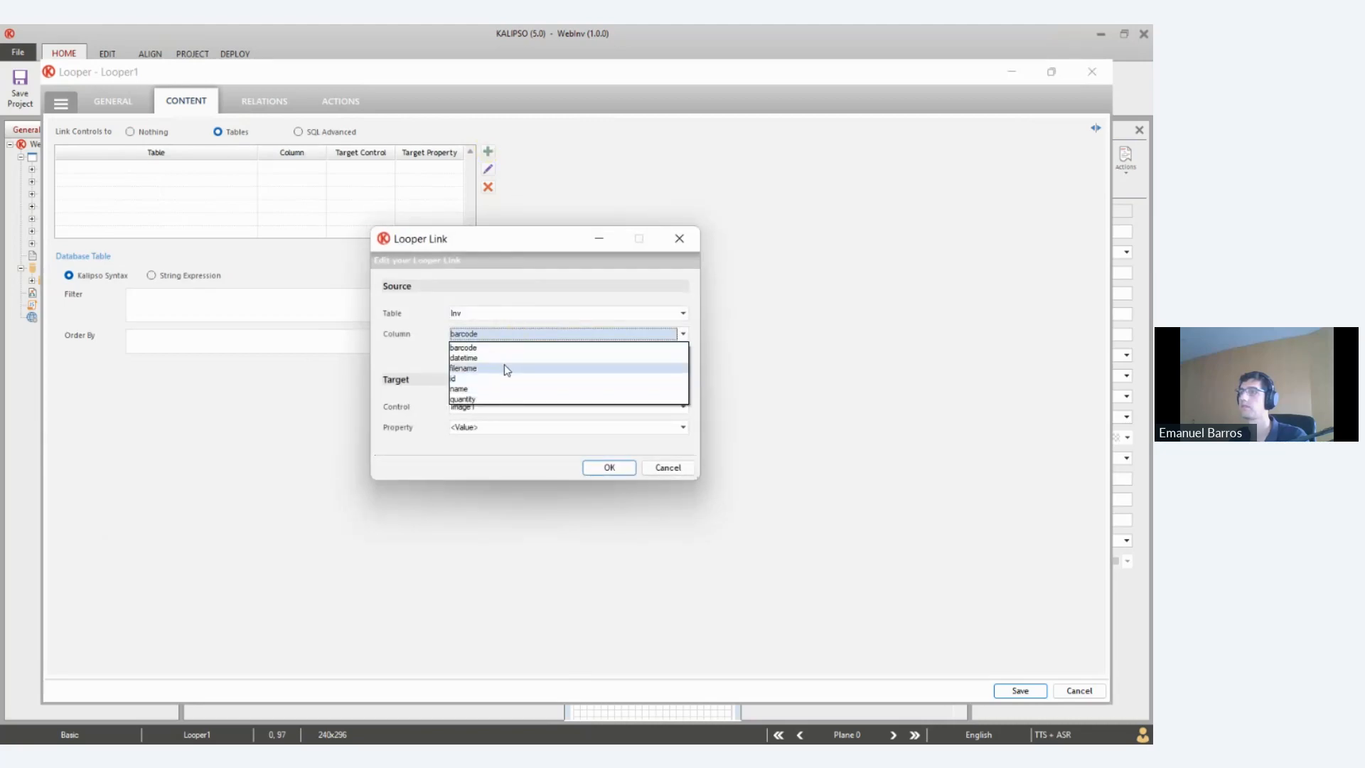
left_click(505, 366)
left_click(609, 468)
left_click(1022, 690)
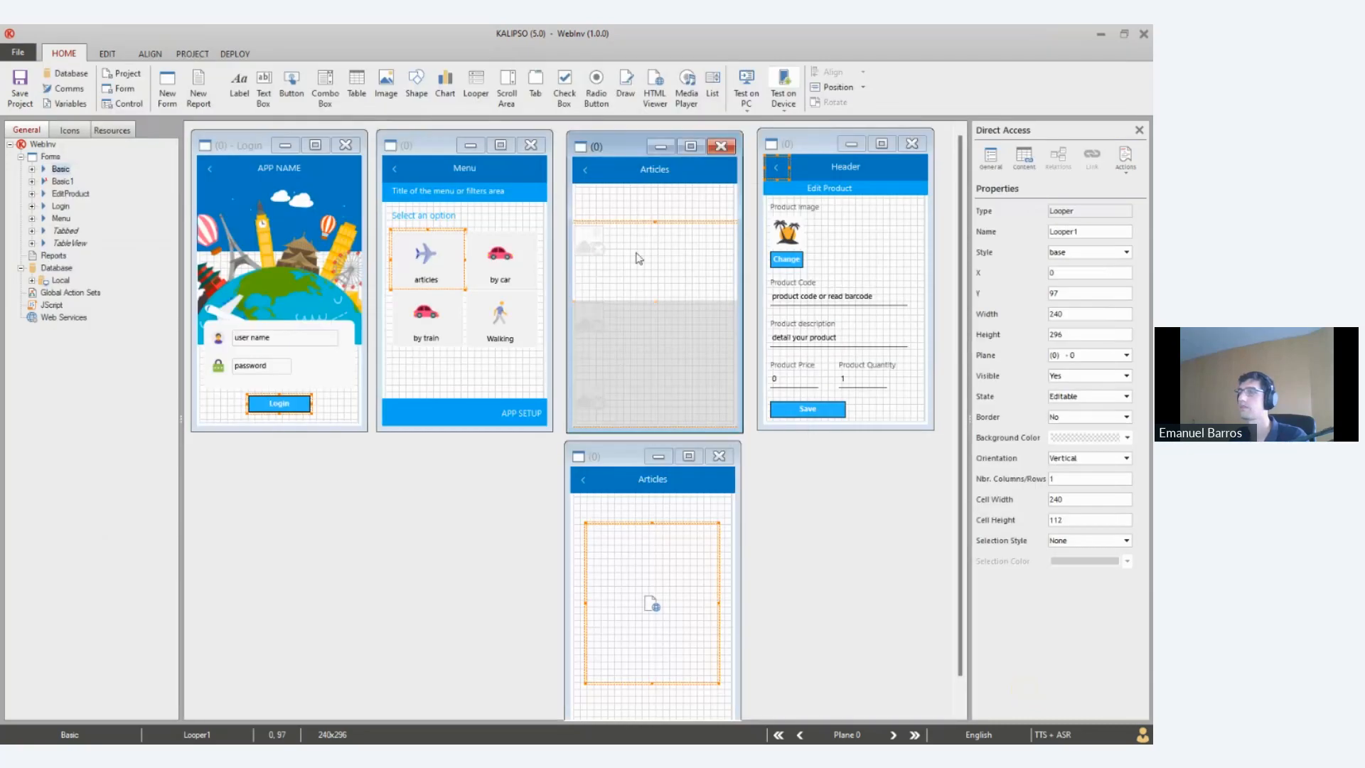
Add a 60 by 16 label beside the image in the looper cell and name it Label_Name
left_click_drag(426, 256, 631, 240)
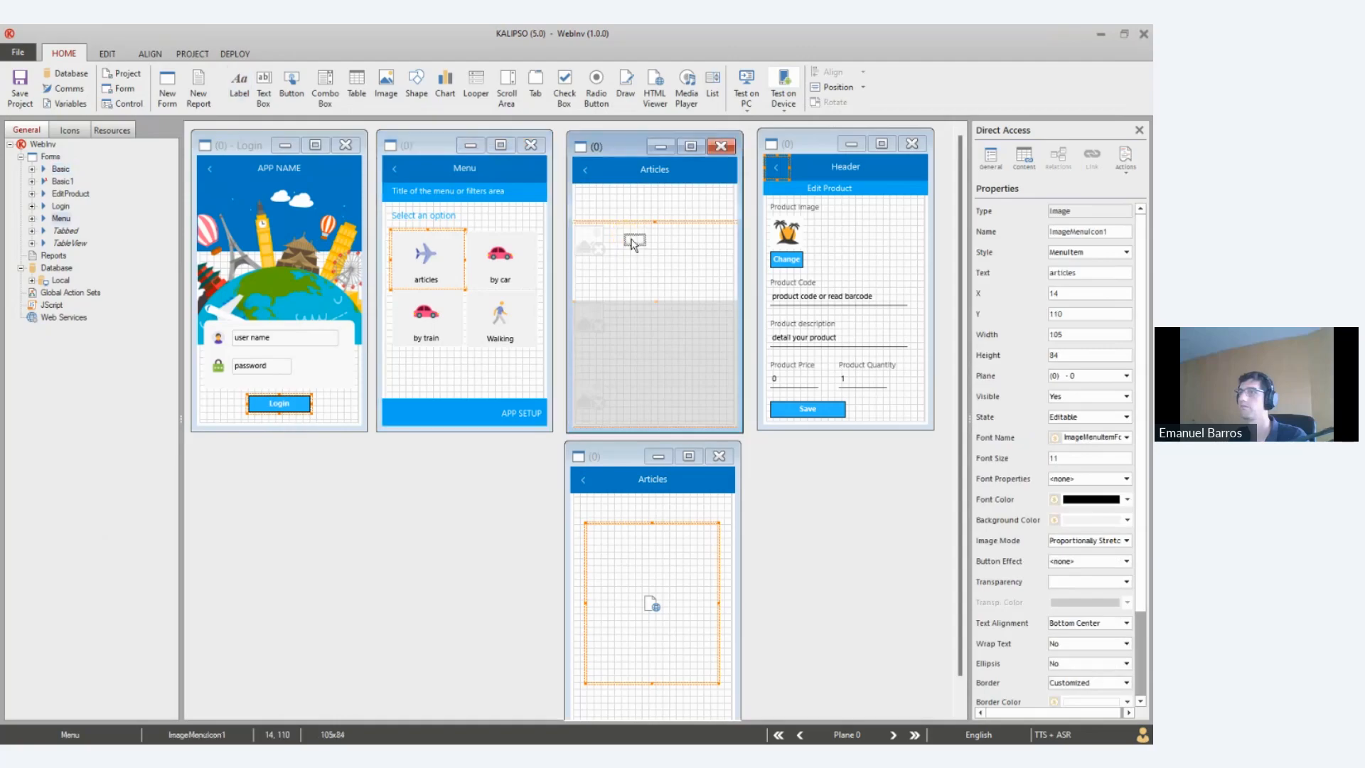
left_click(229, 195)
key("BackSpace")
type("_Name")
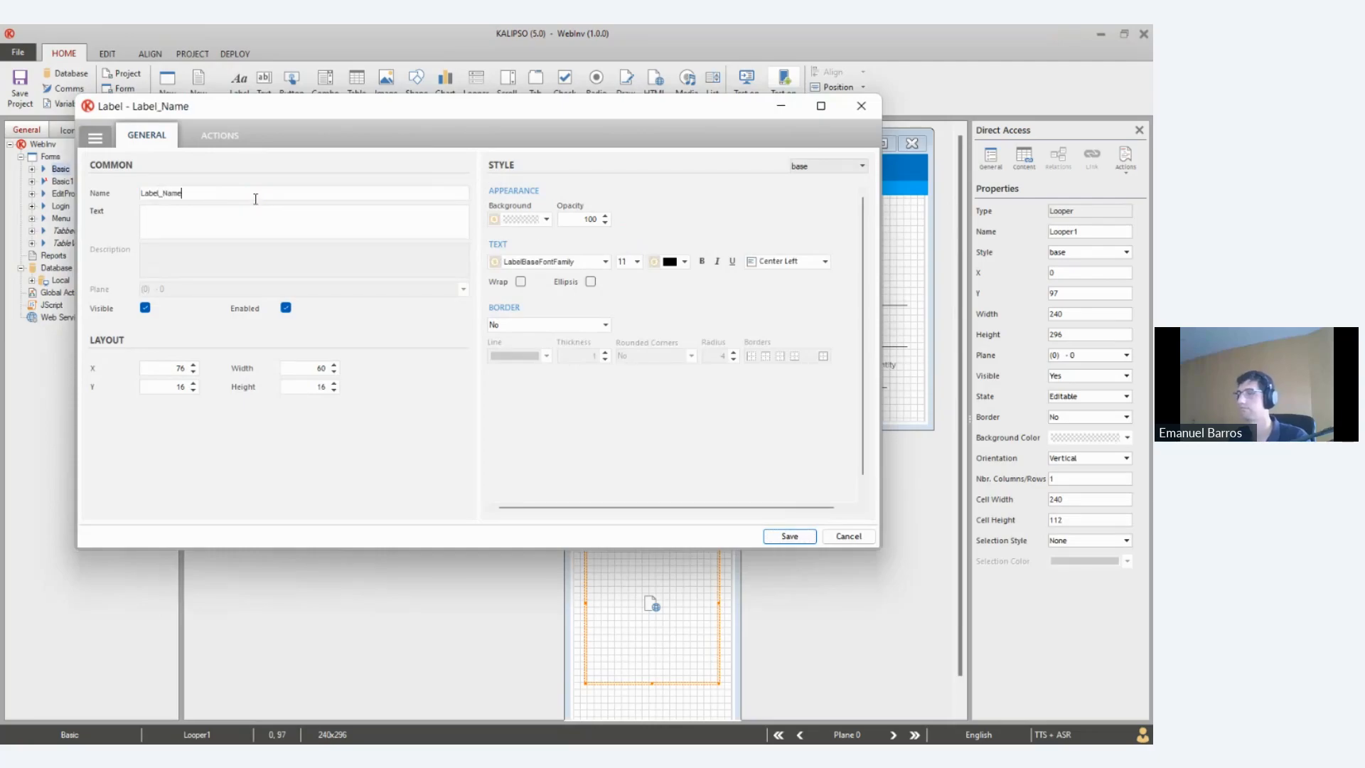
left_click(789, 536)
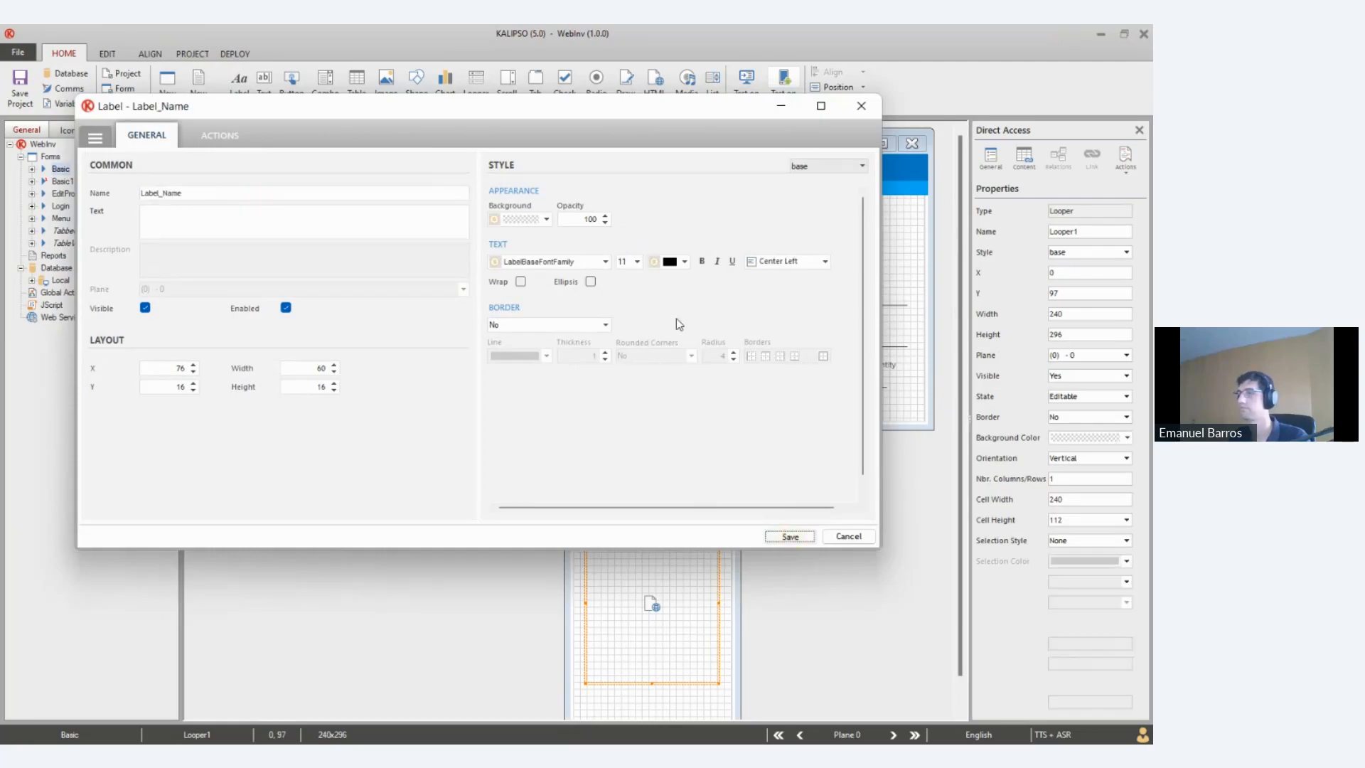
Duplicate the Label_Name label inside the looper cell
key("ctrl+c")
key("ctrl+v")
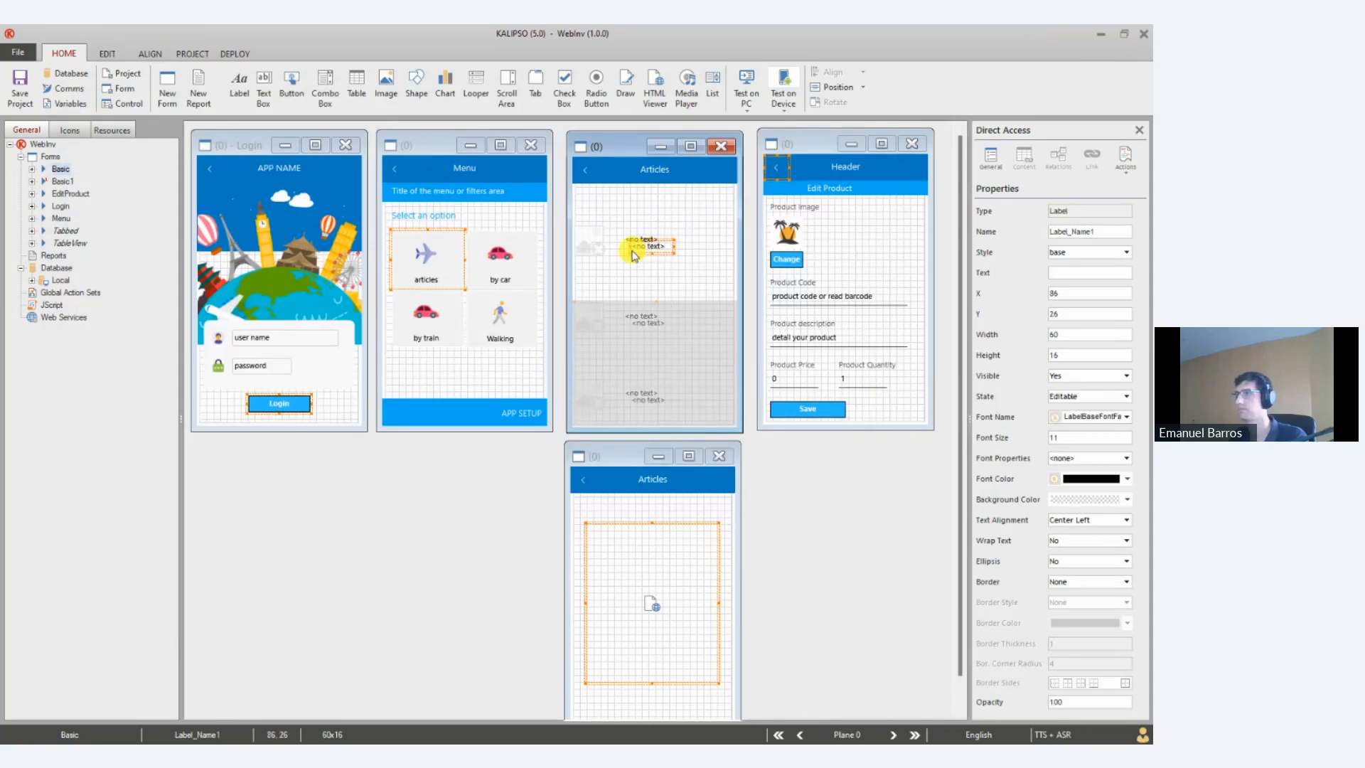
left_click(647, 243)
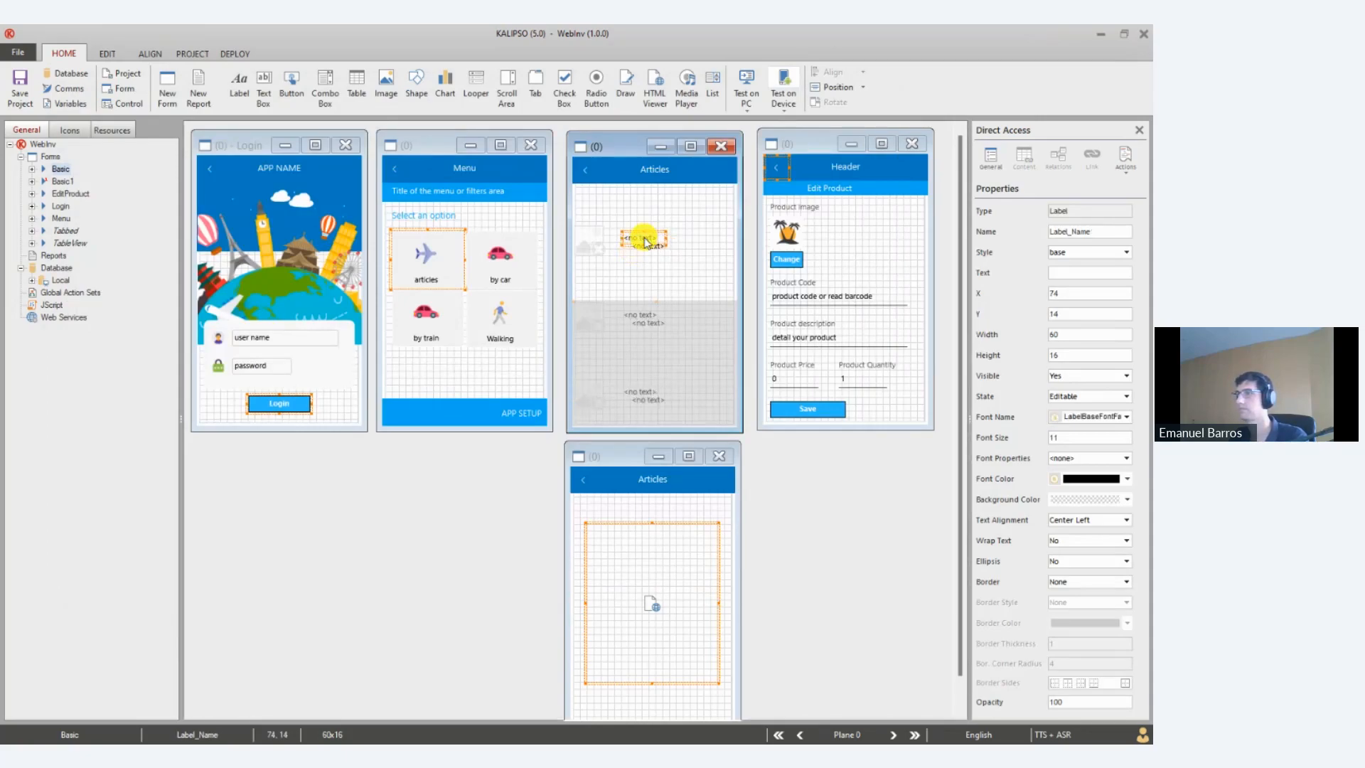
double_click(647, 244)
left_click(789, 536)
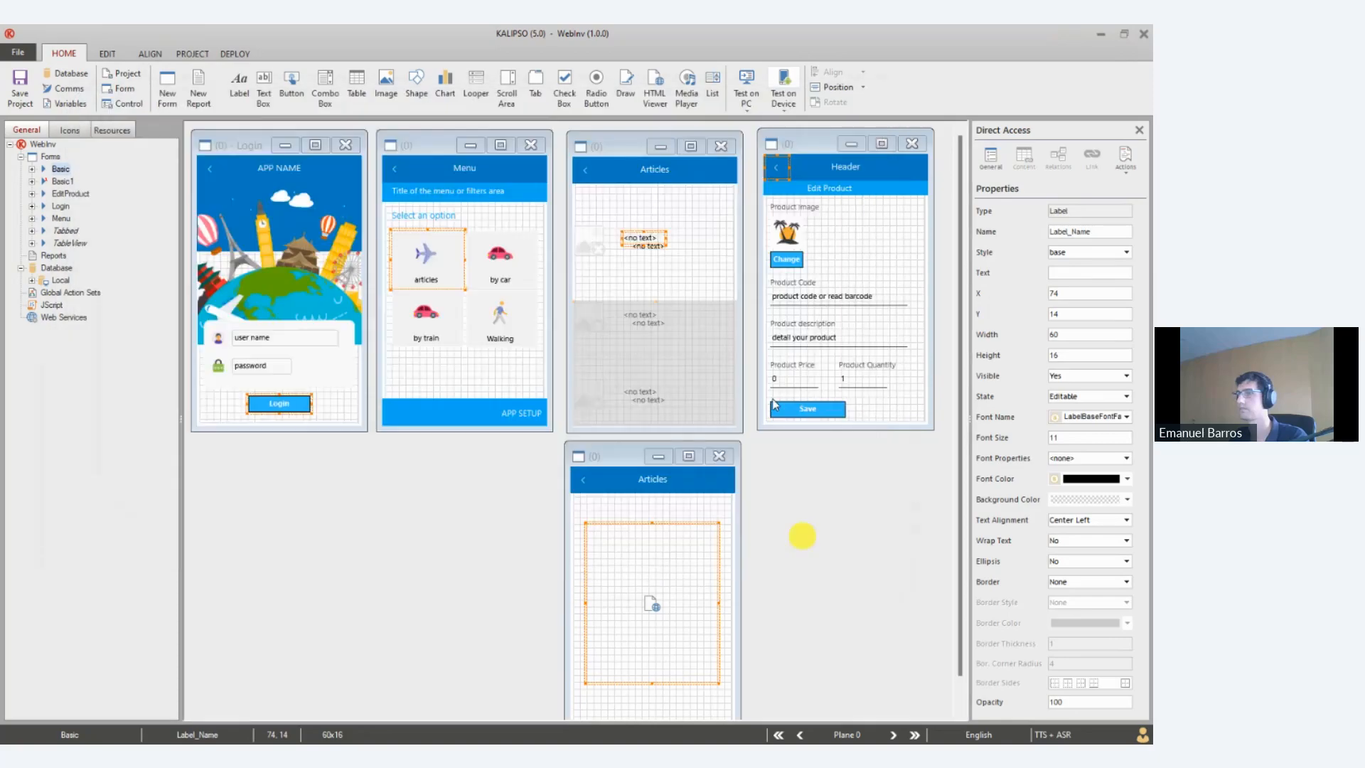
Nudge the duplicated label to X 79, Y 30 in the looper cell and delete it
left_click(660, 251)
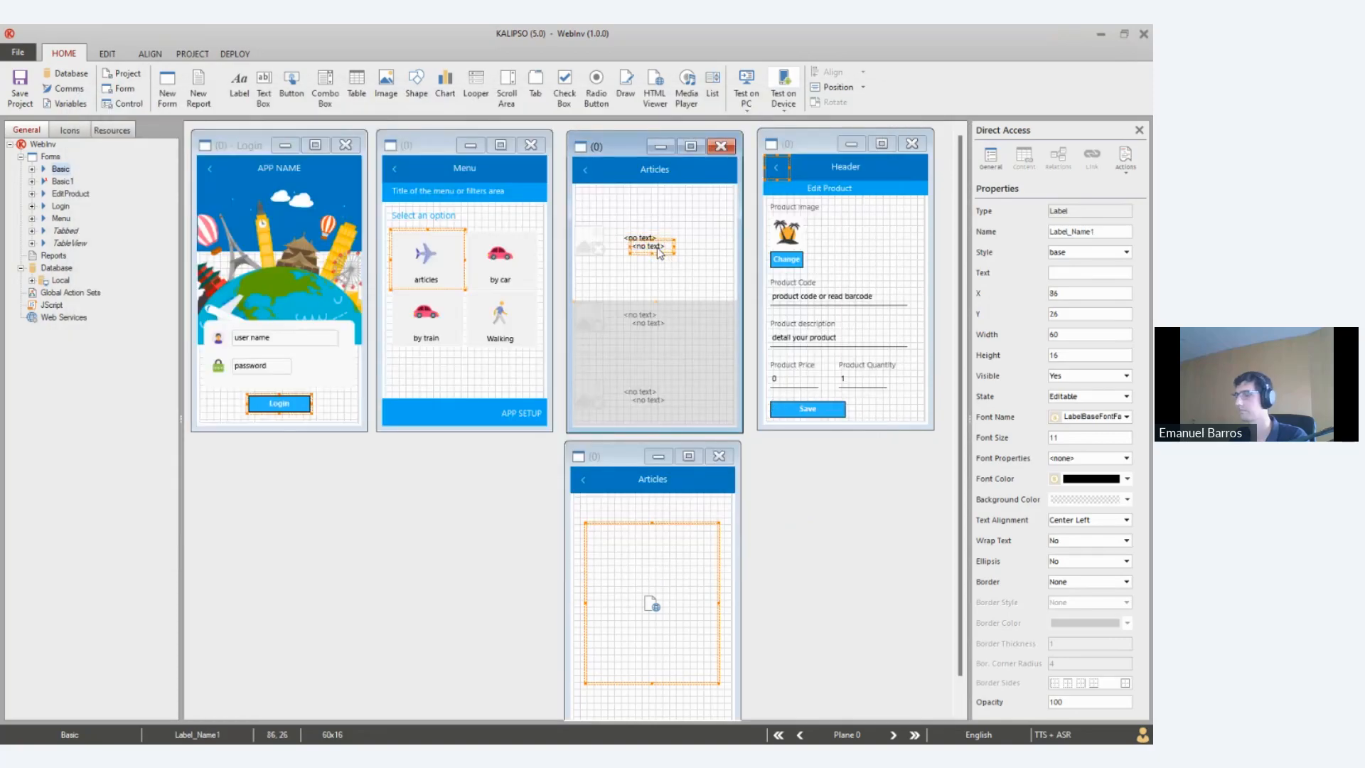
key("Down")
key("Down")
key("Down")
key("Down")
key("Left")
key("Left")
key("Left")
key("Left")
key("Left")
key("Left")
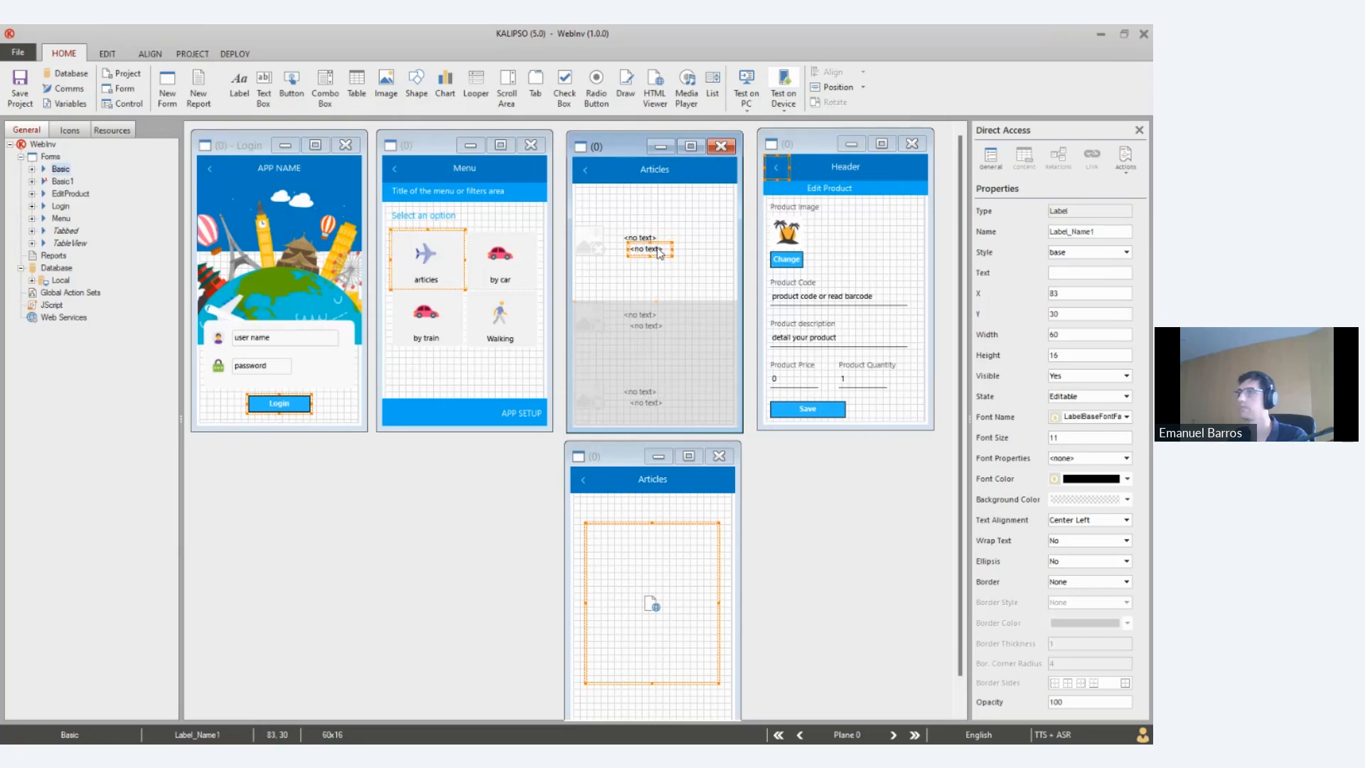
key("Left")
key("Delete")
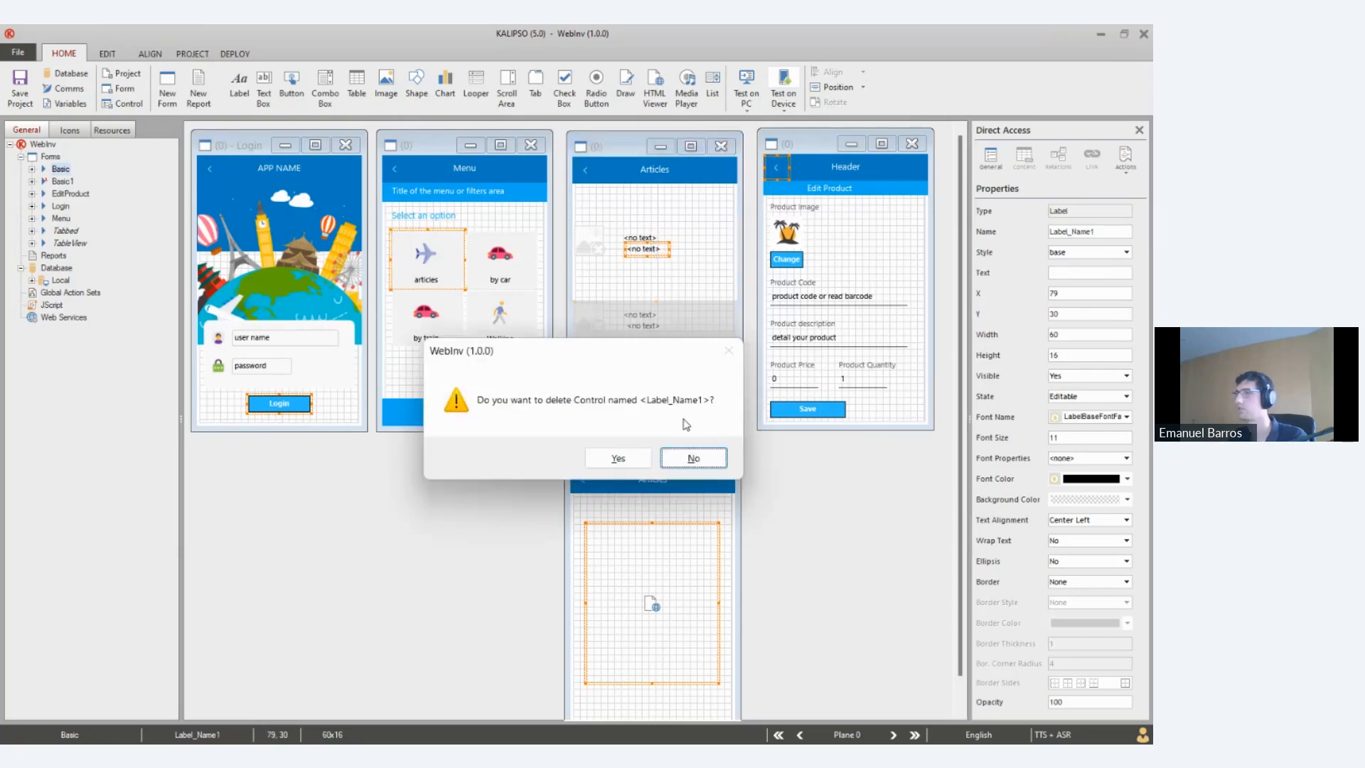
left_click(621, 457)
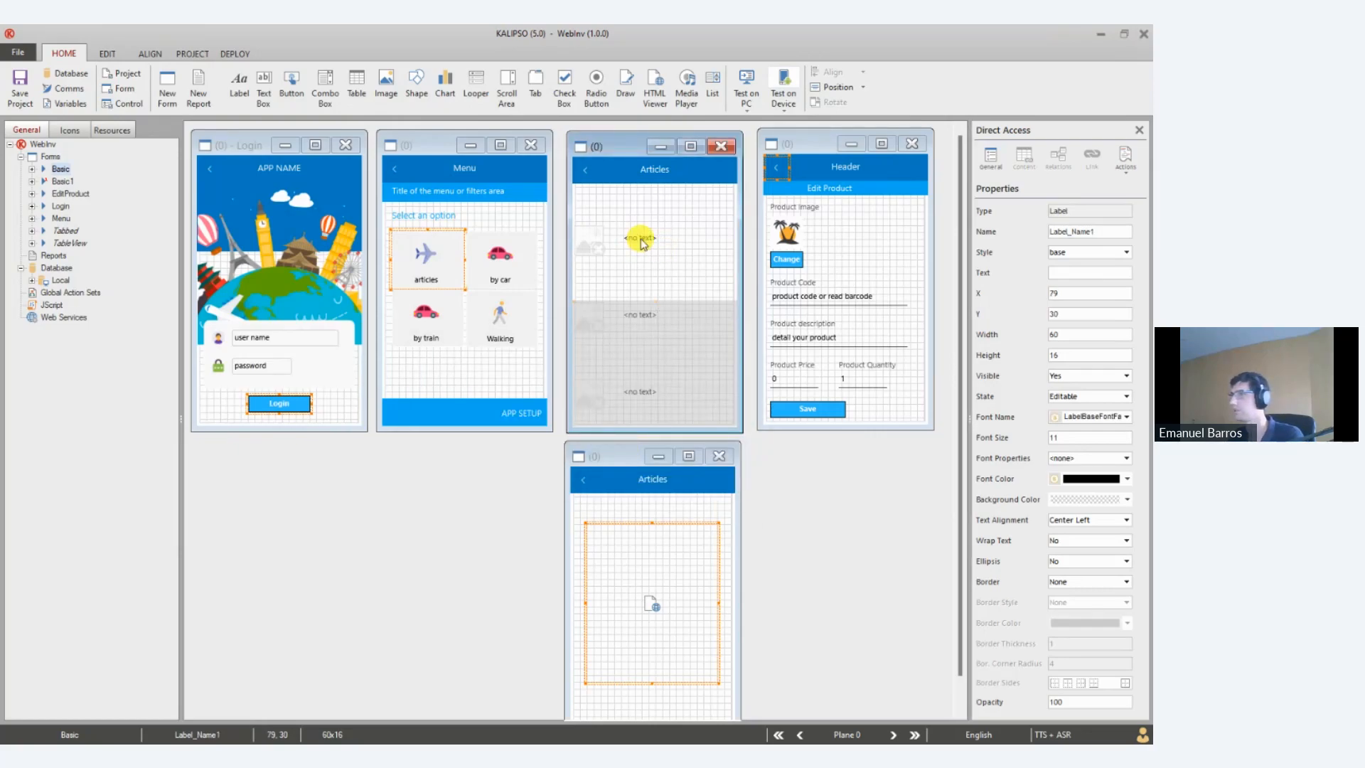
Position Label_Name at the top of the looper cell and enlarge it to about 130 by 24
left_click(642, 240)
left_click(838, 87)
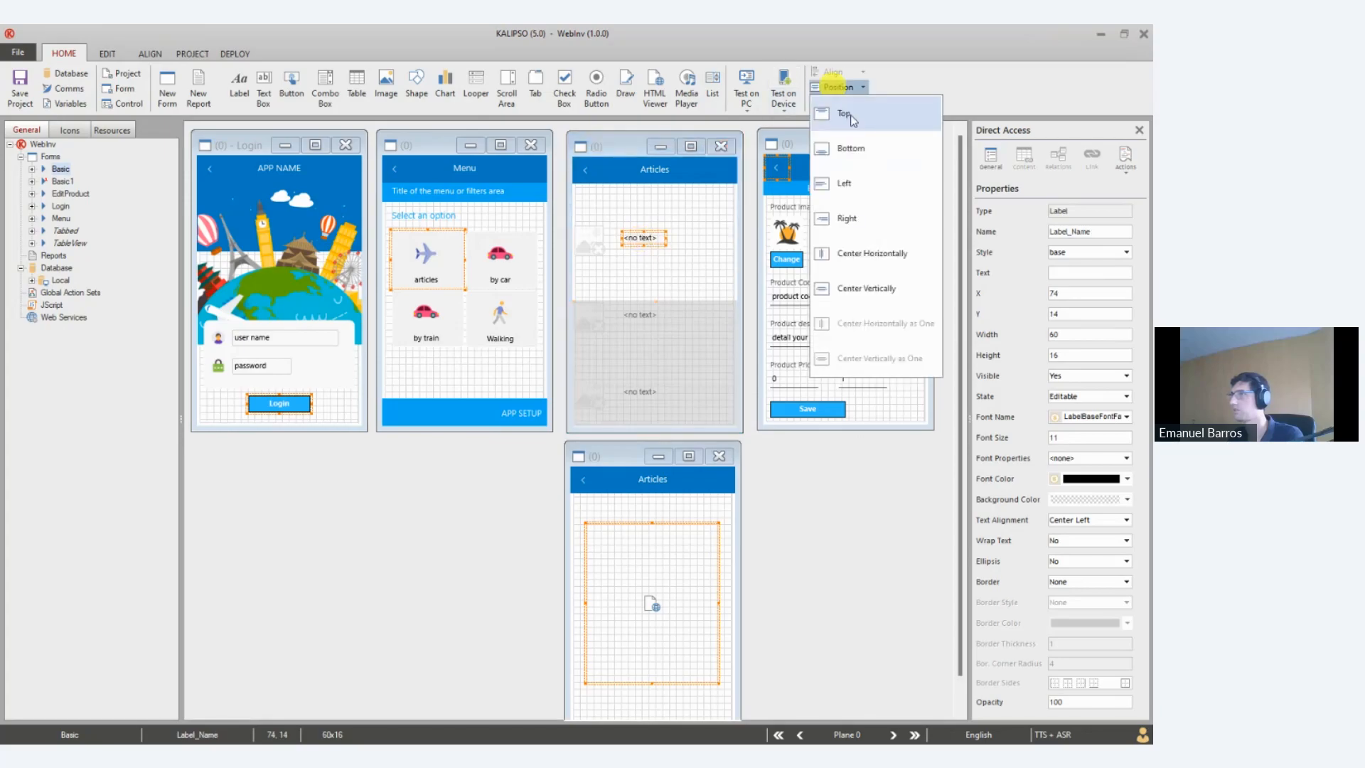
left_click(847, 114)
left_click_drag(644, 237, 713, 234)
Nudge Label_Name left and down to X 60, Y 3 beside the image
key("Left")
key("Left")
key("Left")
key("Left")
key("Left")
key("Left")
key("Left")
key("Left")
key("Down")
key("Down")
key("Down")
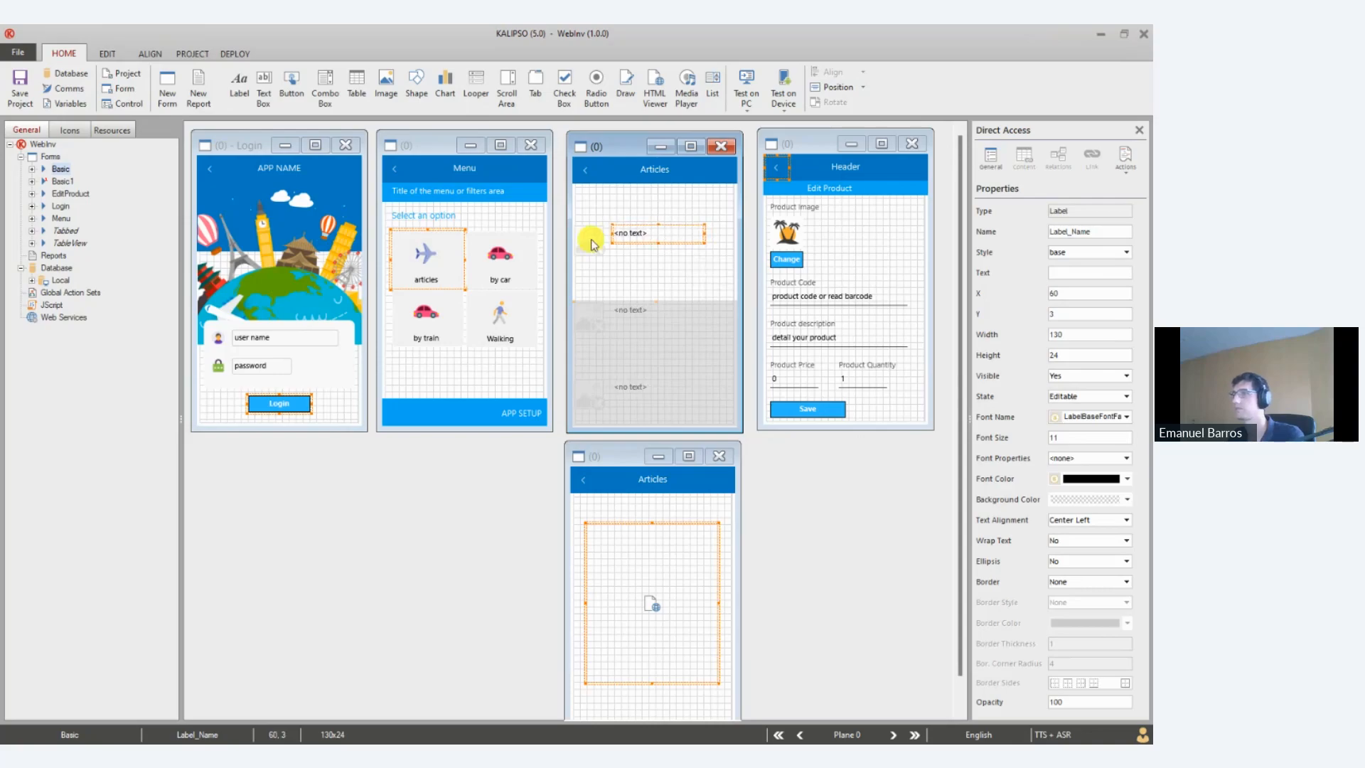
Align Image1 and Label_Name in the looper cell on their vertical centers
left_click(593, 245)
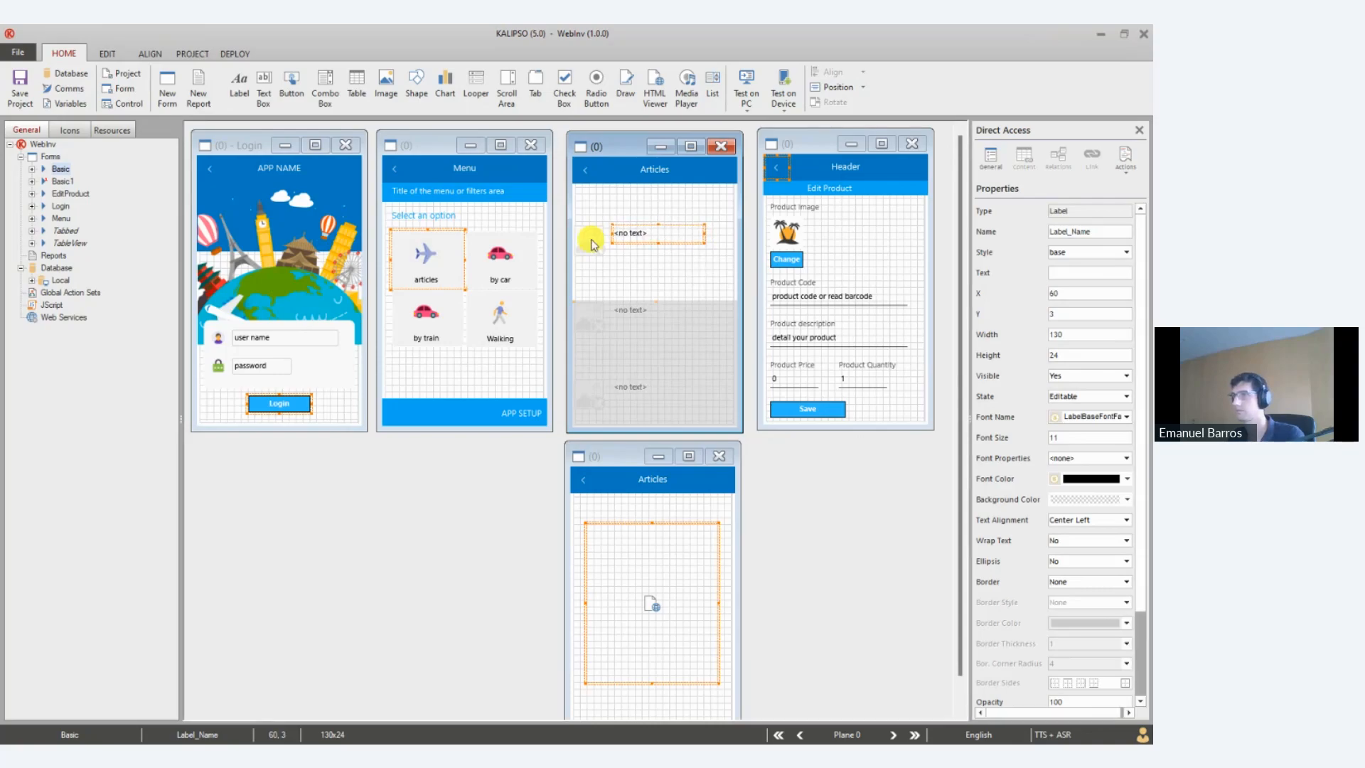
left_click(642, 240, "ctrl")
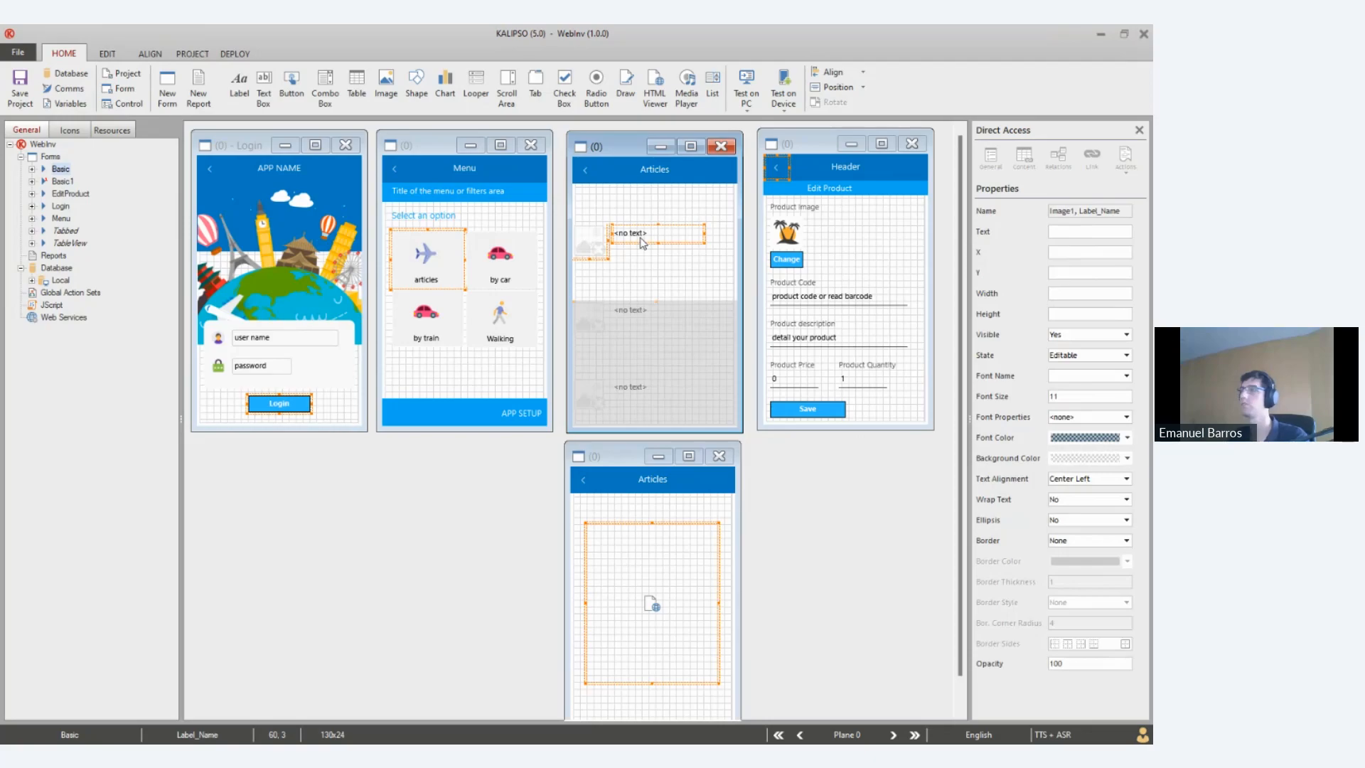
left_click(603, 249)
left_click(589, 245)
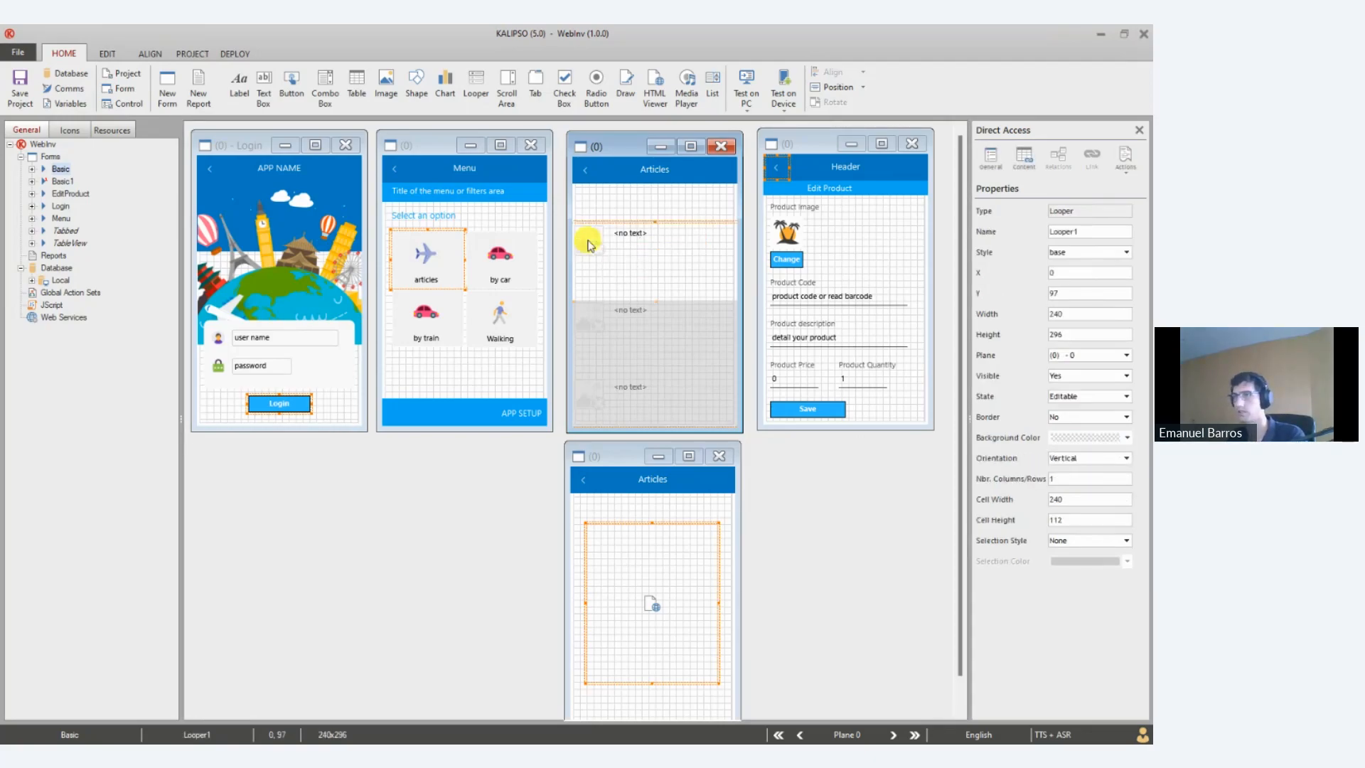
left_click(589, 246)
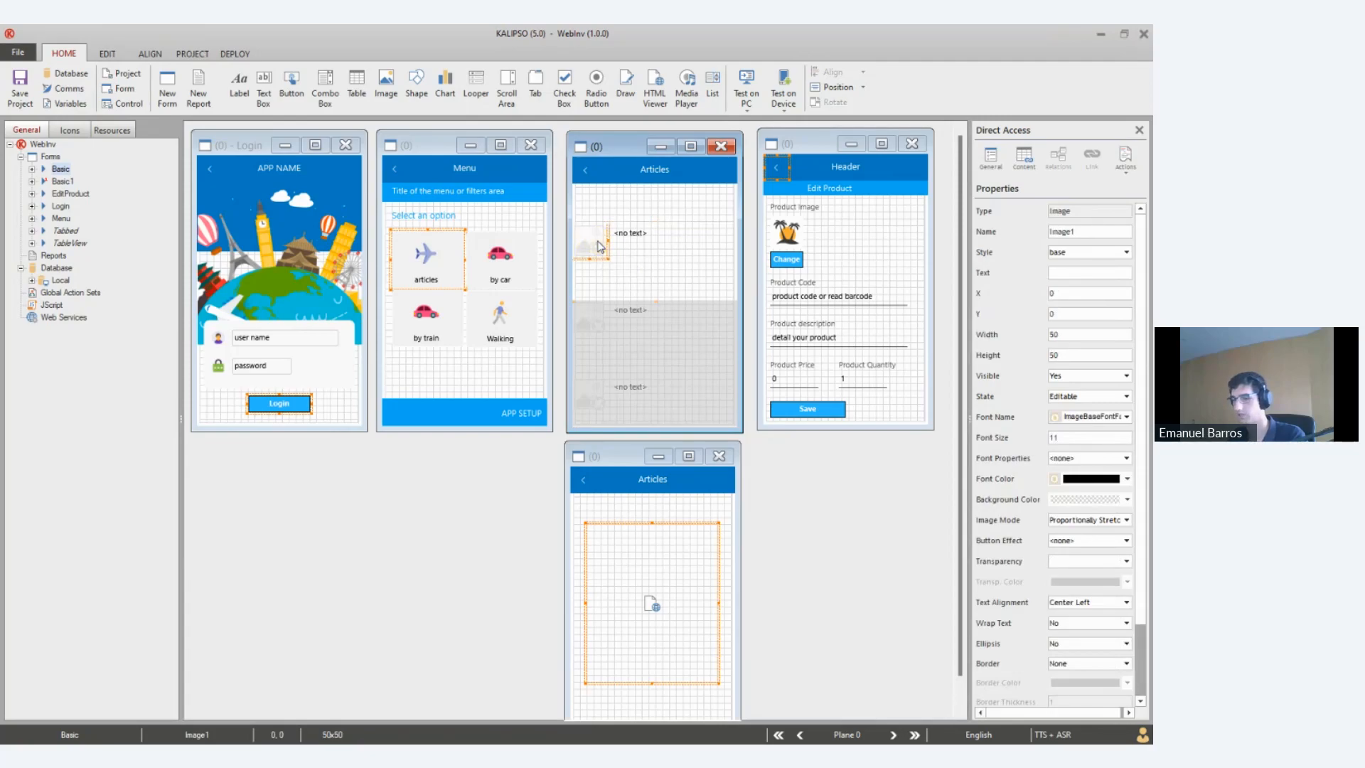
left_click(639, 236, "ctrl")
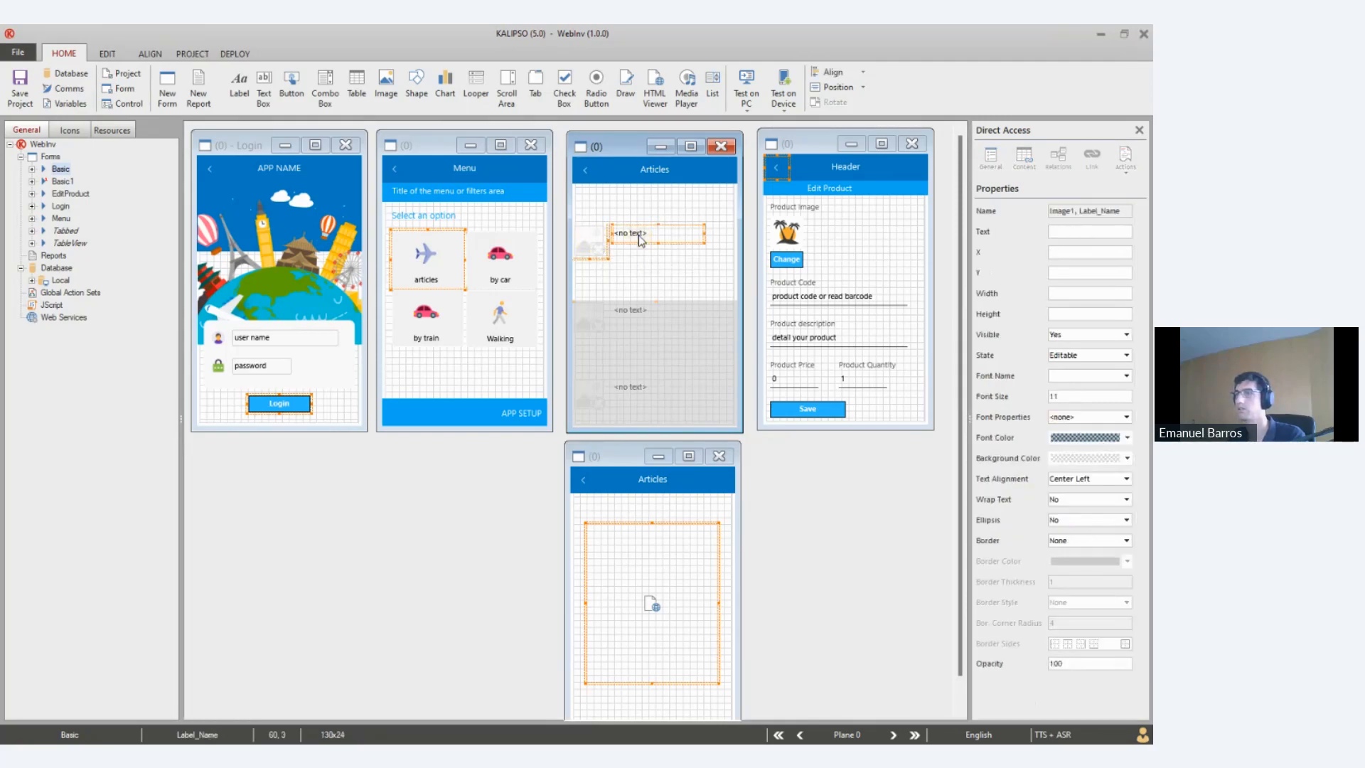
left_click(838, 72)
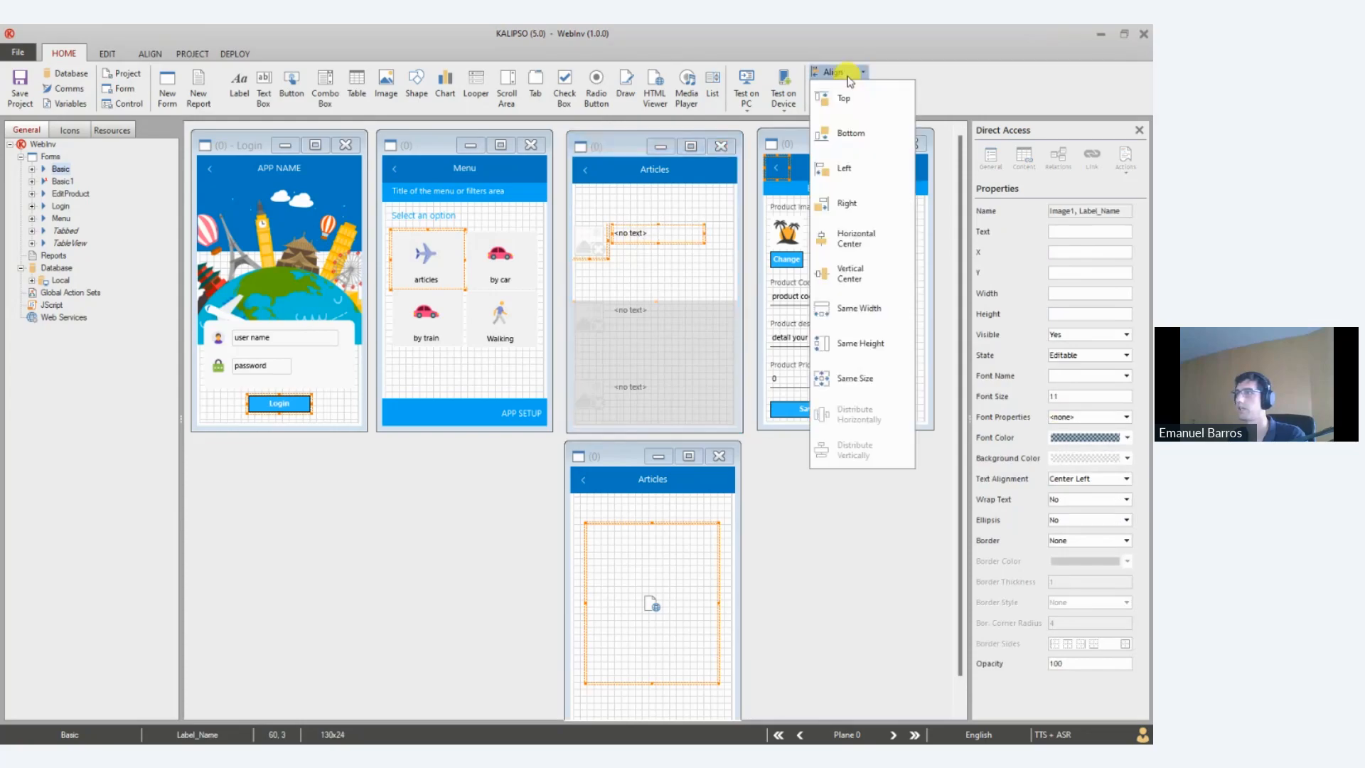
left_click(861, 273)
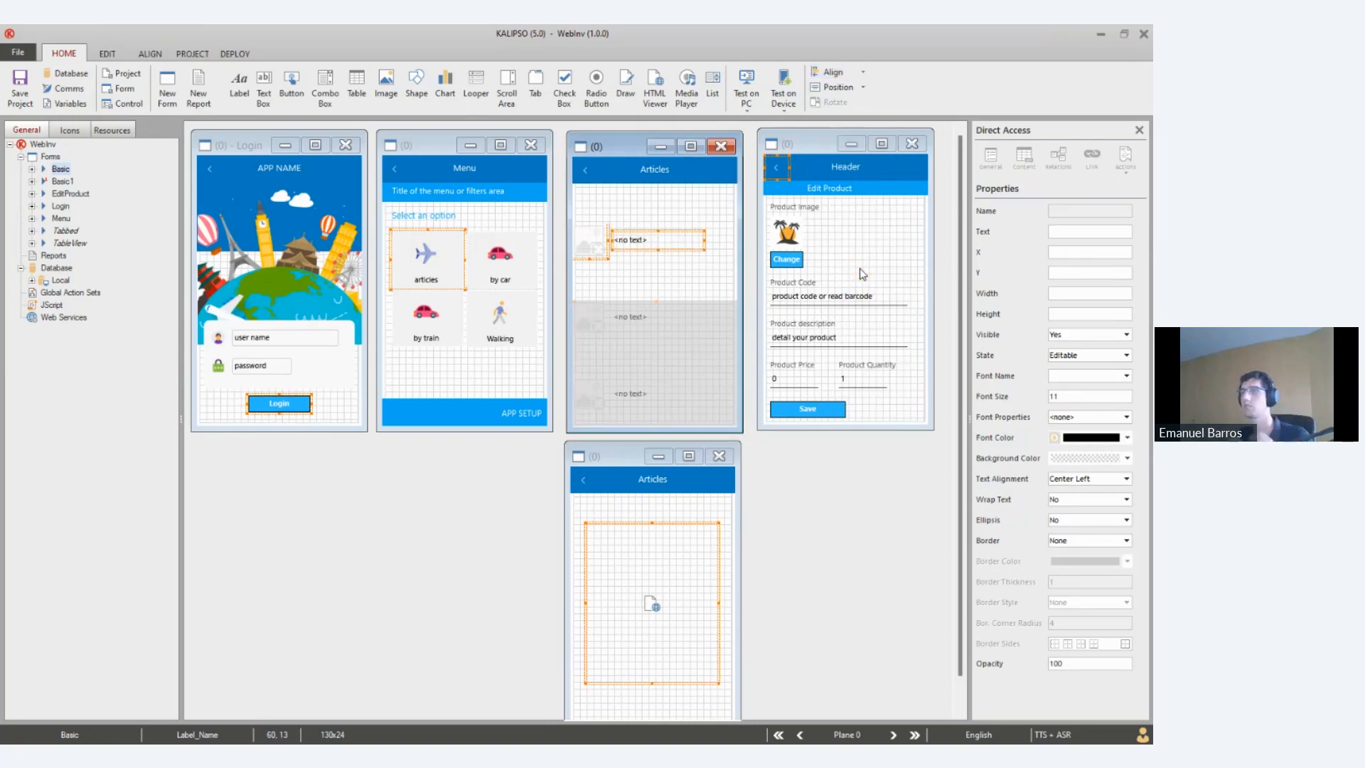
Shrink the cells of Looper1 on the Articles form and set the cell height to 55
left_click(688, 347)
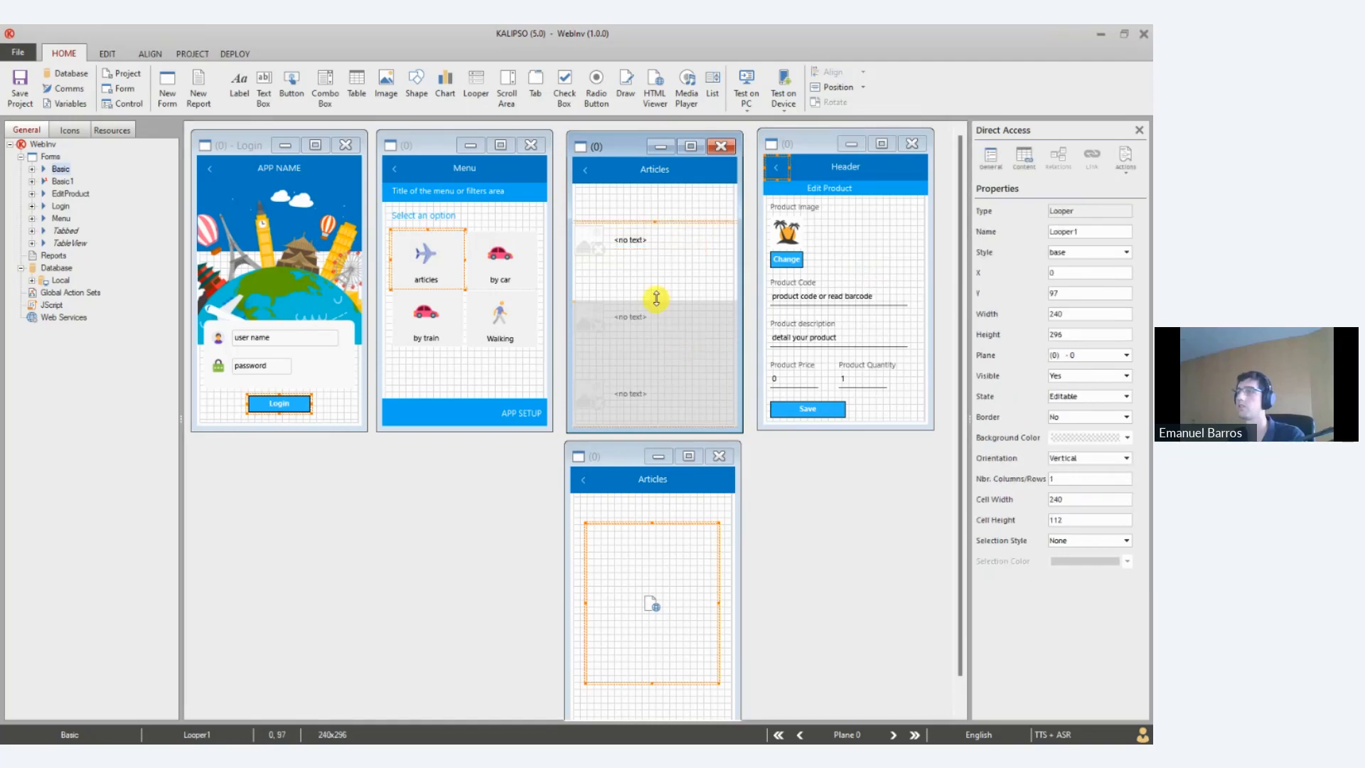
left_click_drag(656, 297, 661, 262)
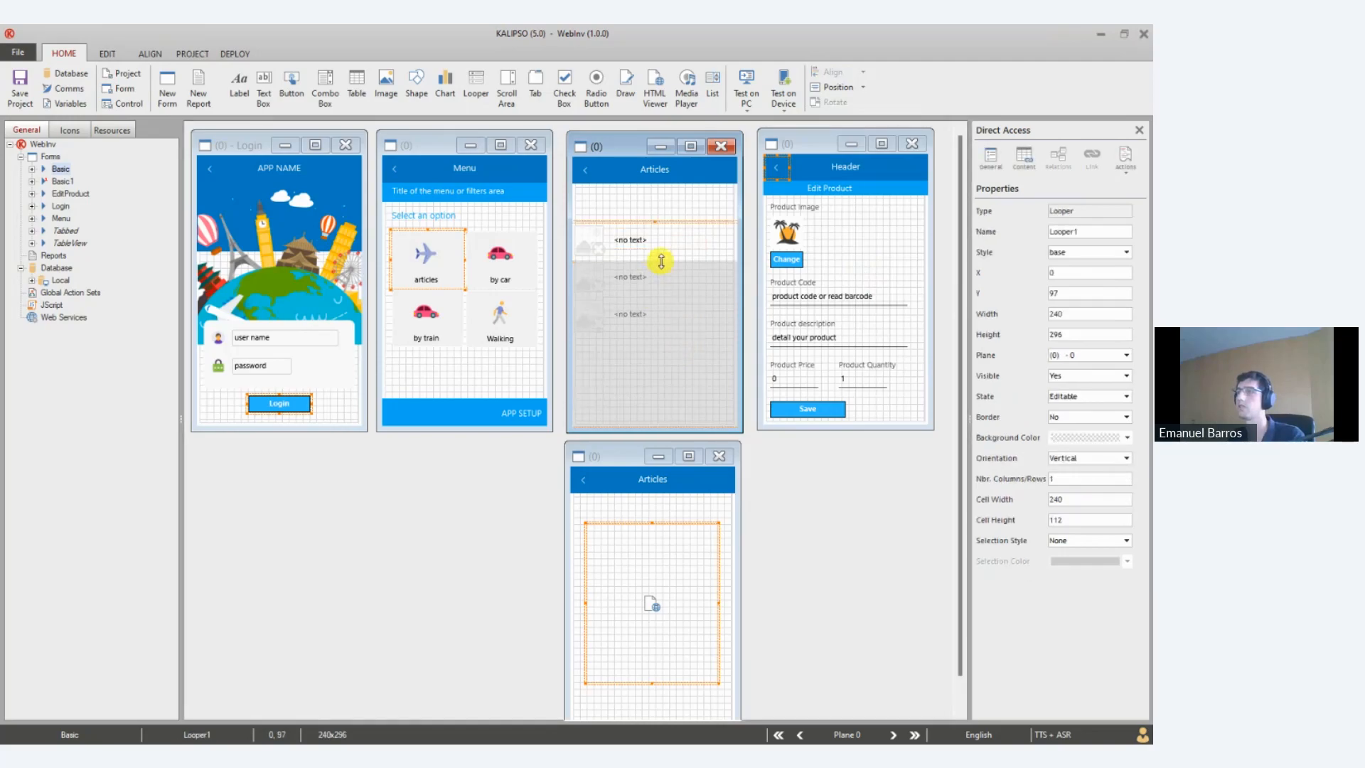
double_click(672, 318)
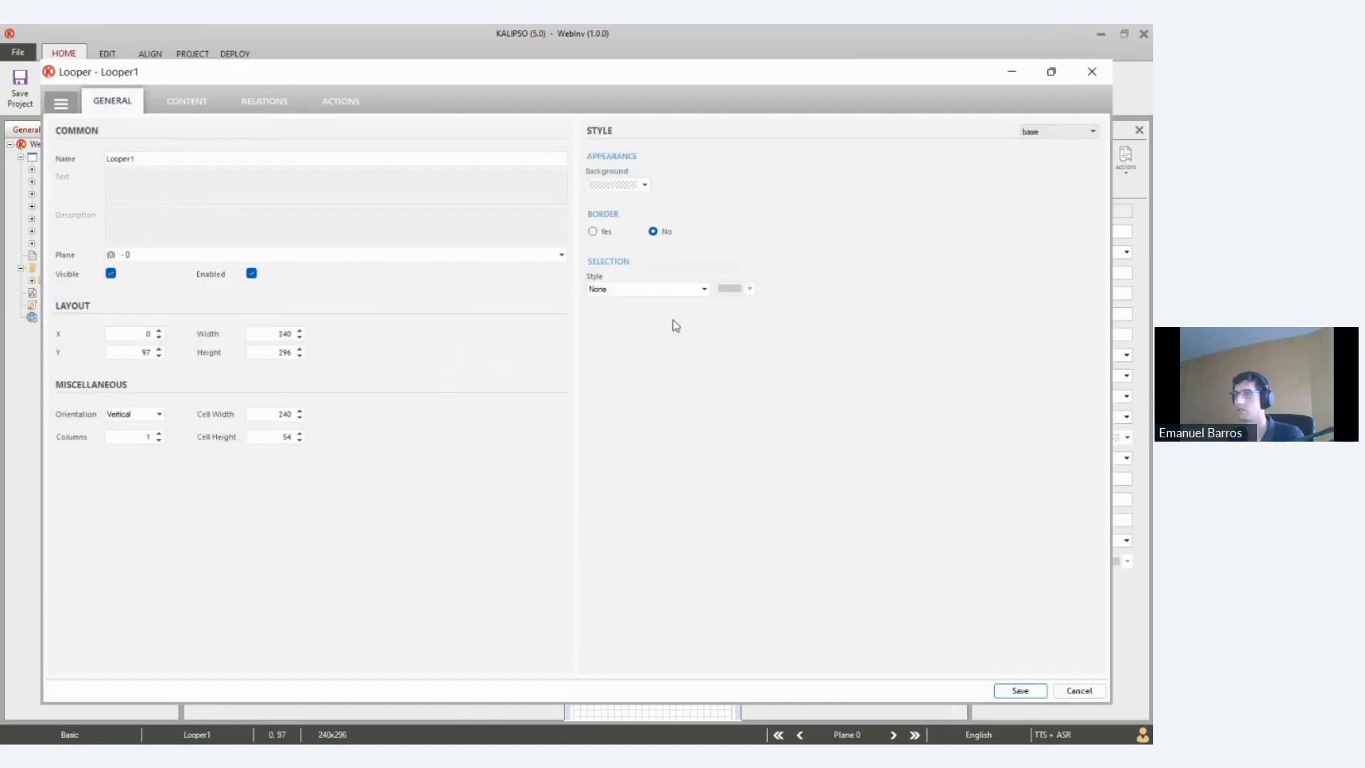
double_click(285, 438)
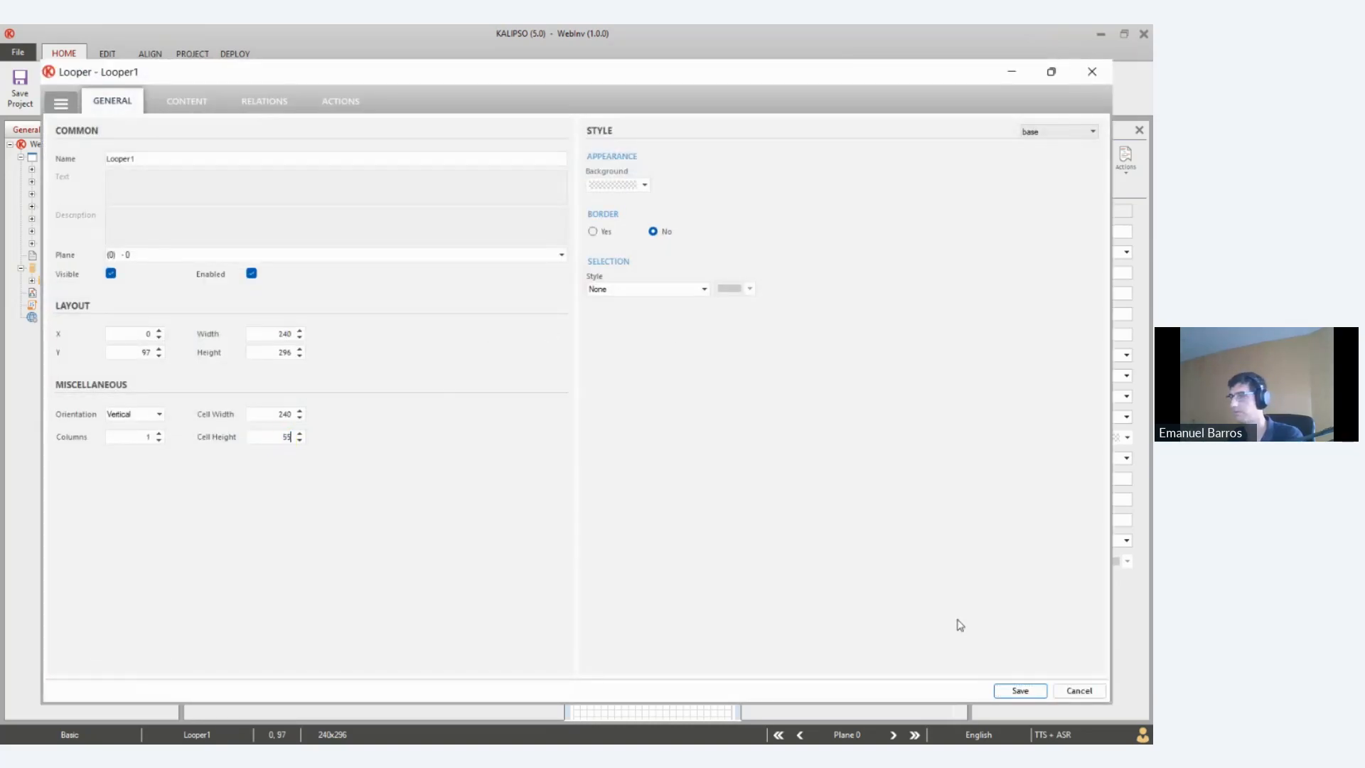
left_click(1030, 695)
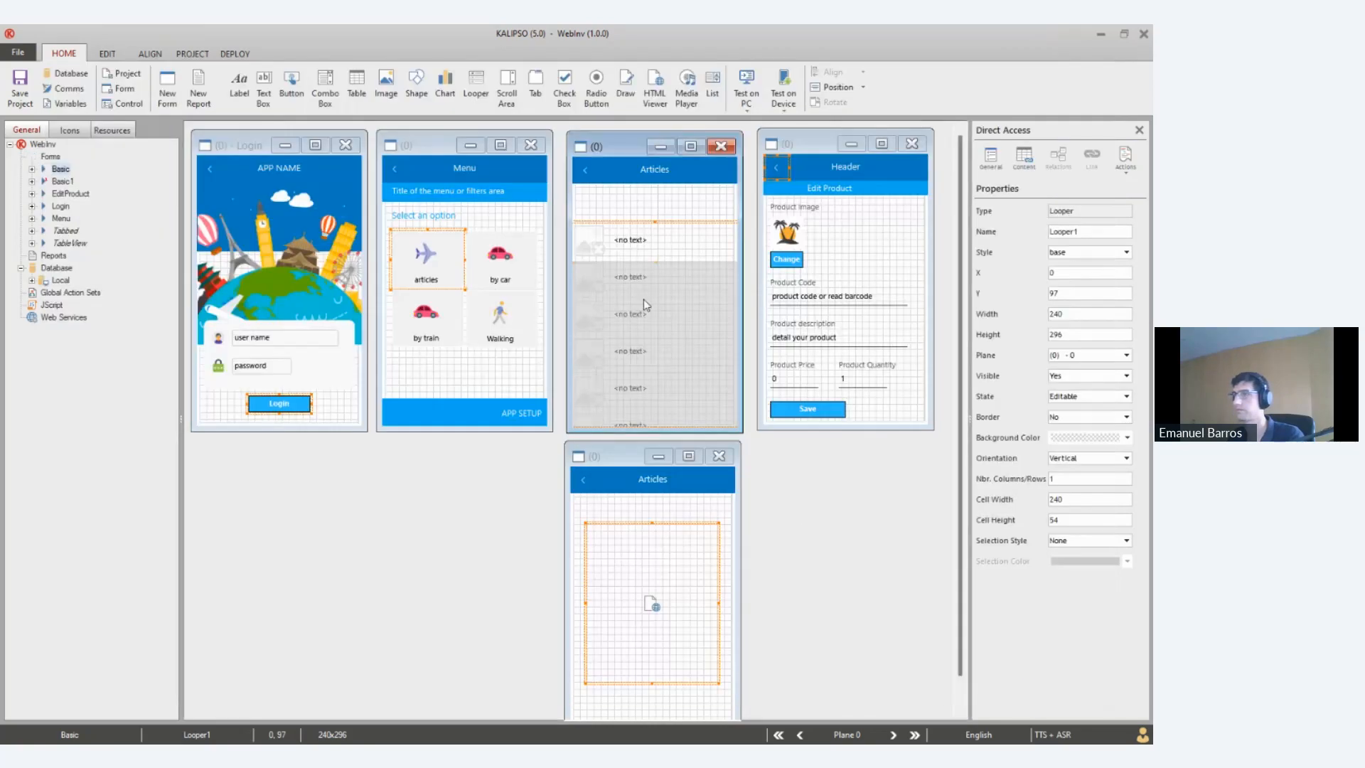
Center Image1 and Label_Name vertically within the looper cell
left_click(603, 246)
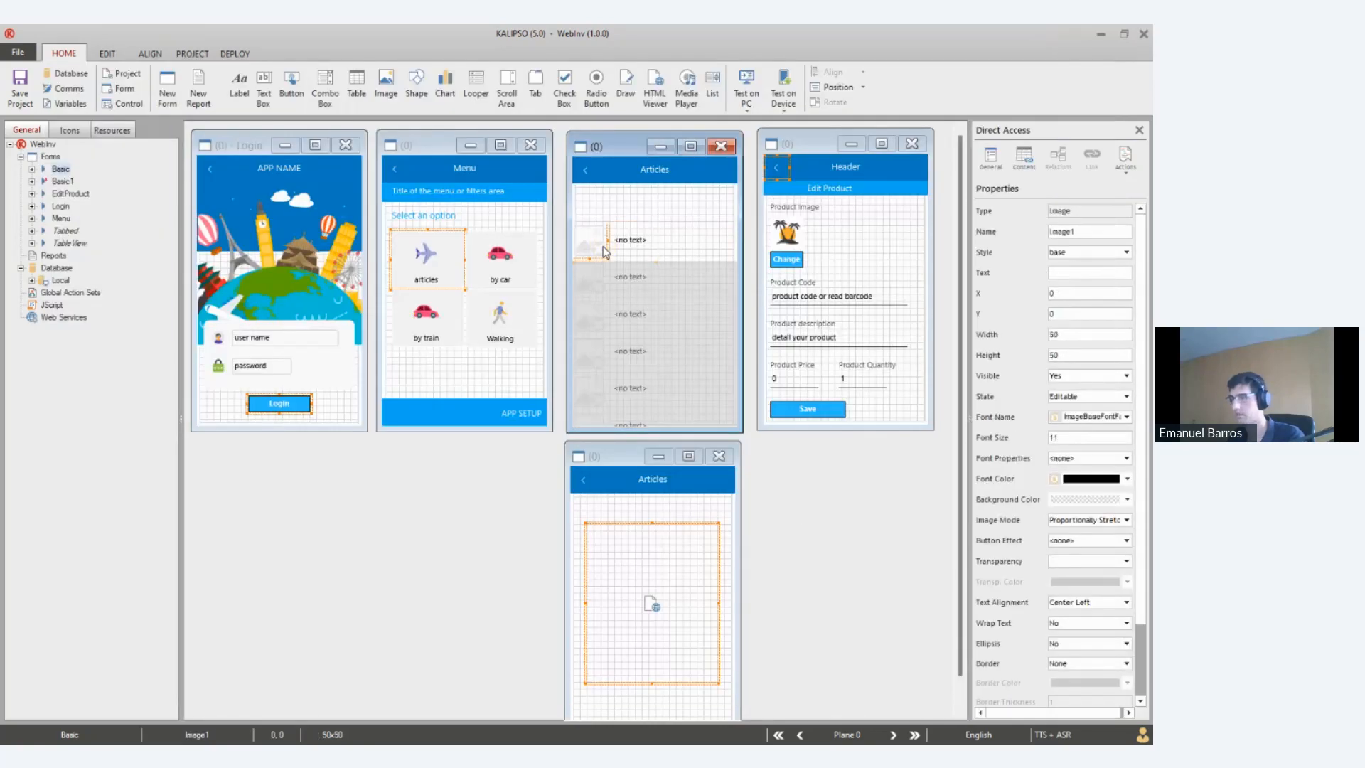
left_click(628, 242, "ctrl")
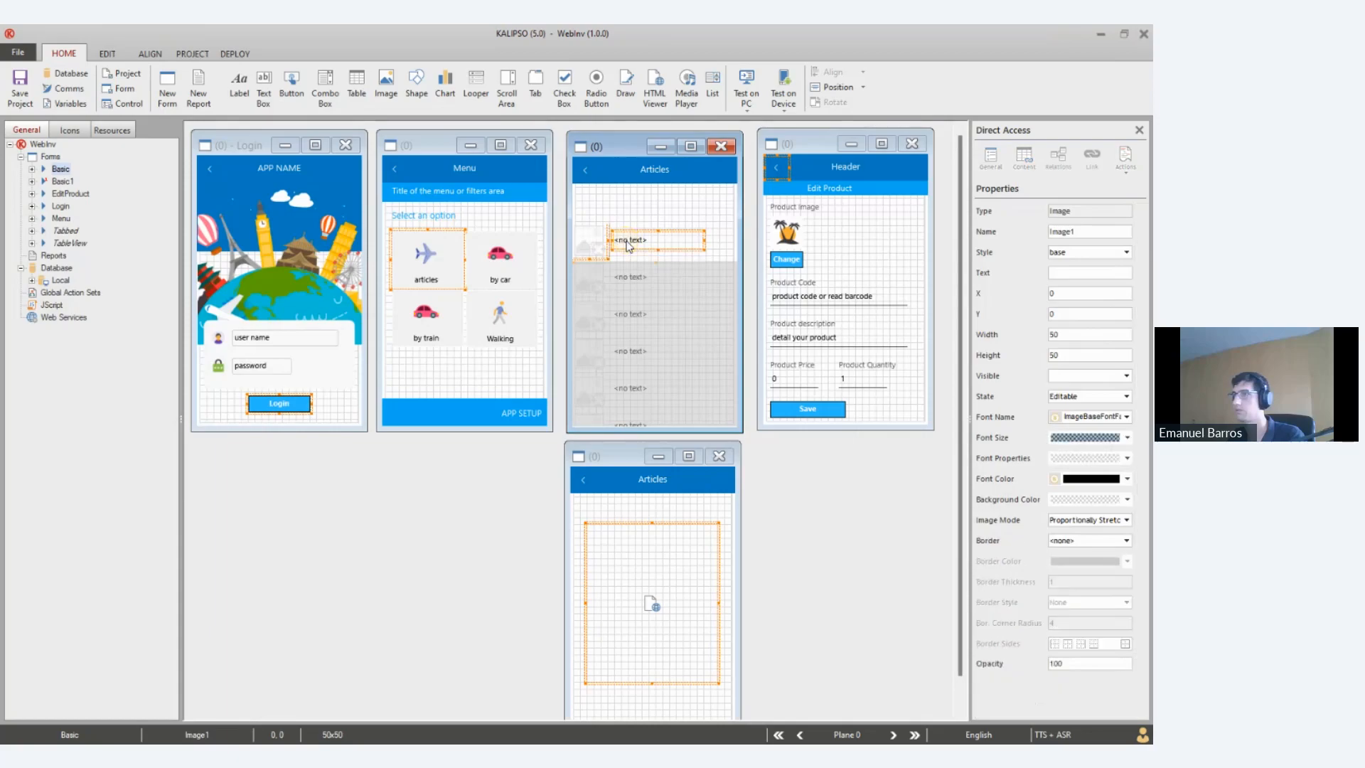
left_click(843, 87)
left_click(866, 288)
Add a content link in Looper1 from the Inv table's name column to the Label_Name control's value and save it
left_click(647, 282)
left_click(647, 282)
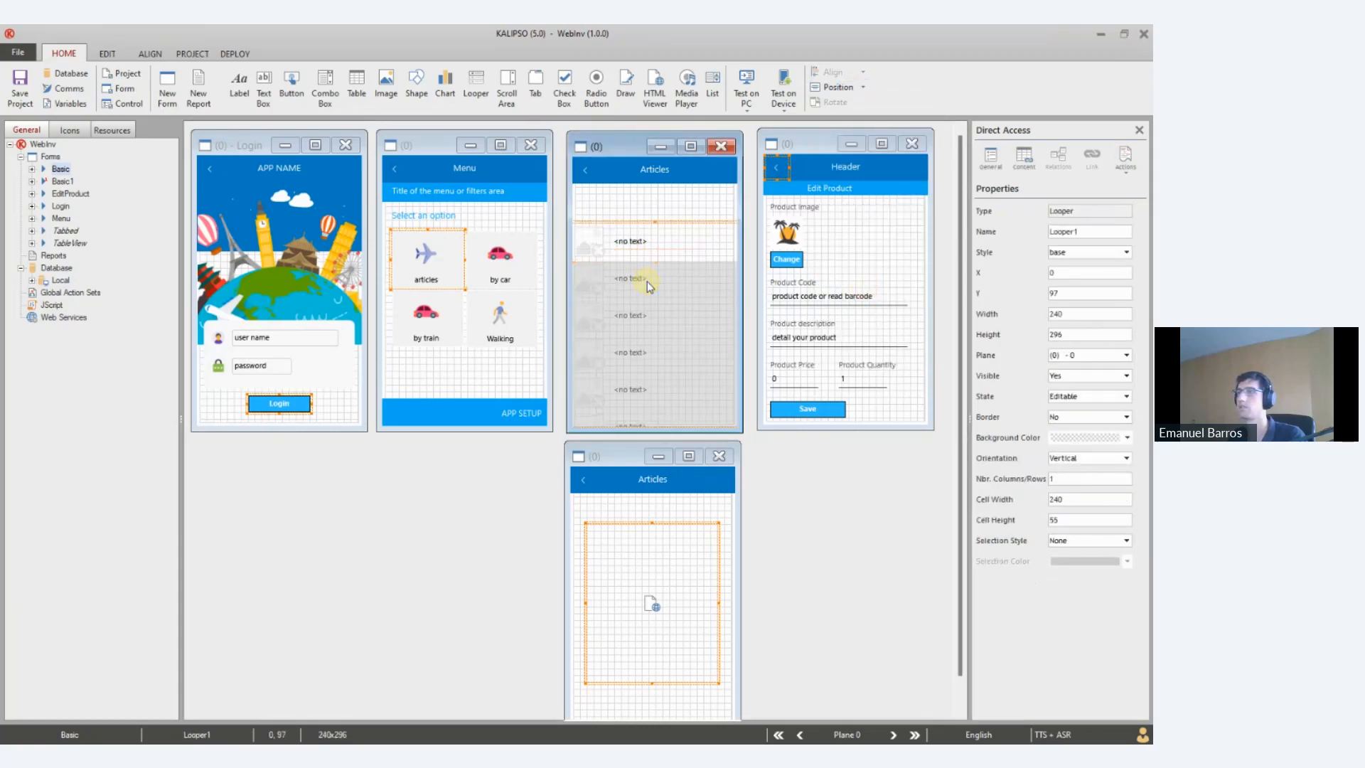
double_click(647, 282)
left_click(263, 100)
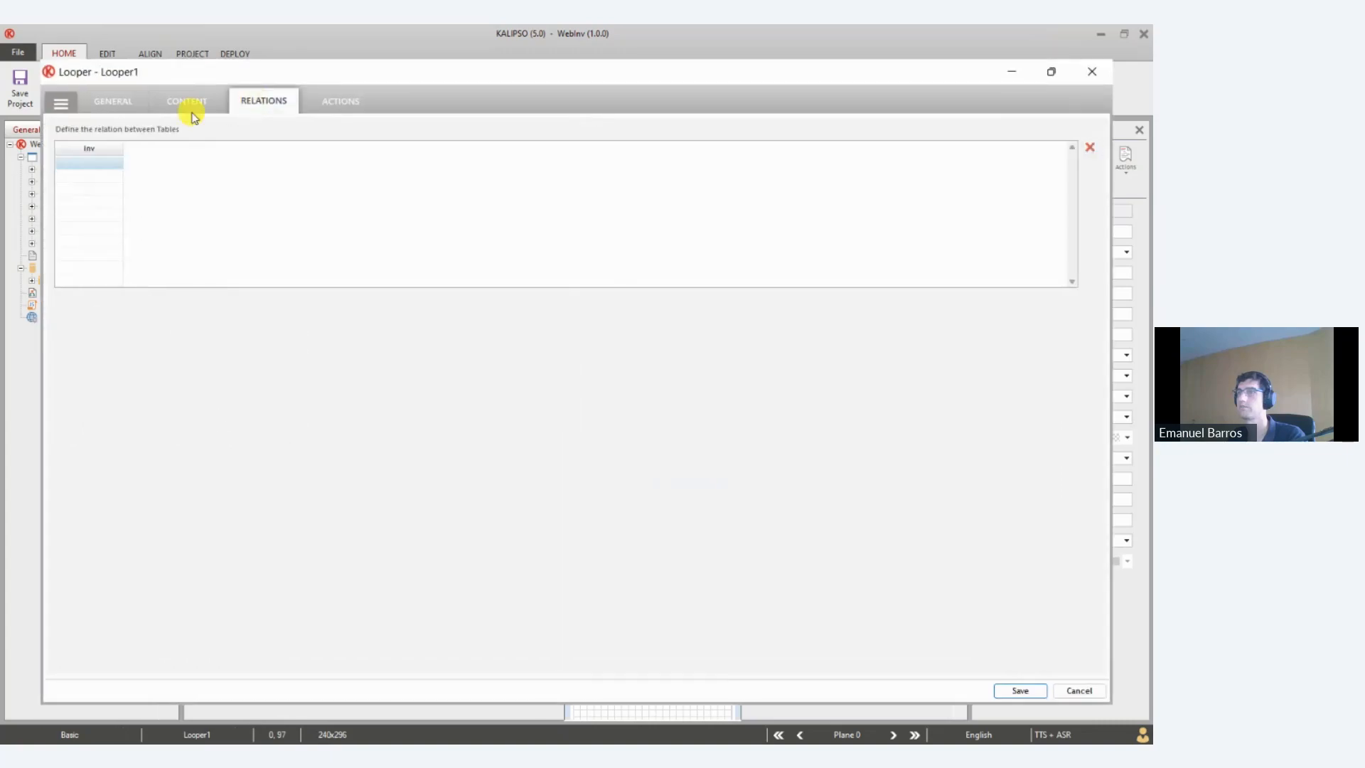
left_click(190, 102)
left_click(488, 150)
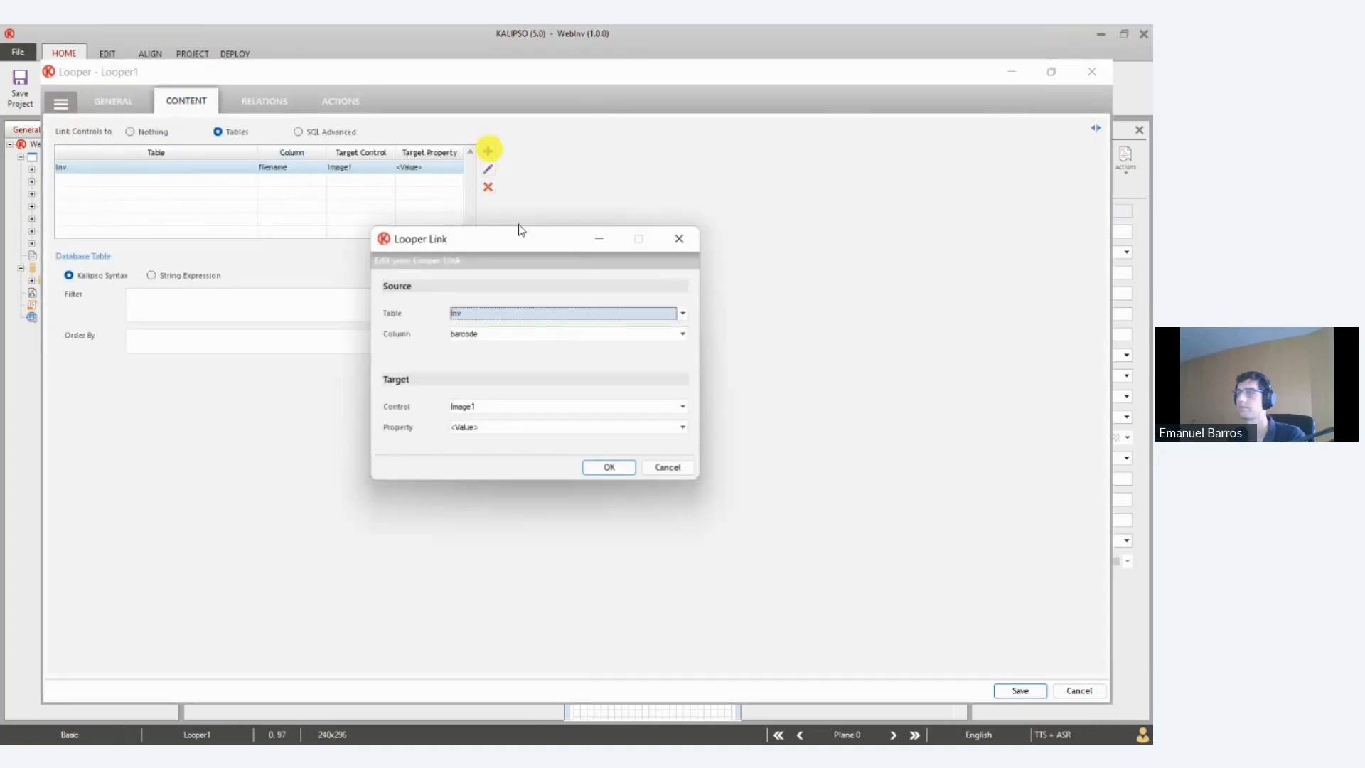
left_click(479, 333)
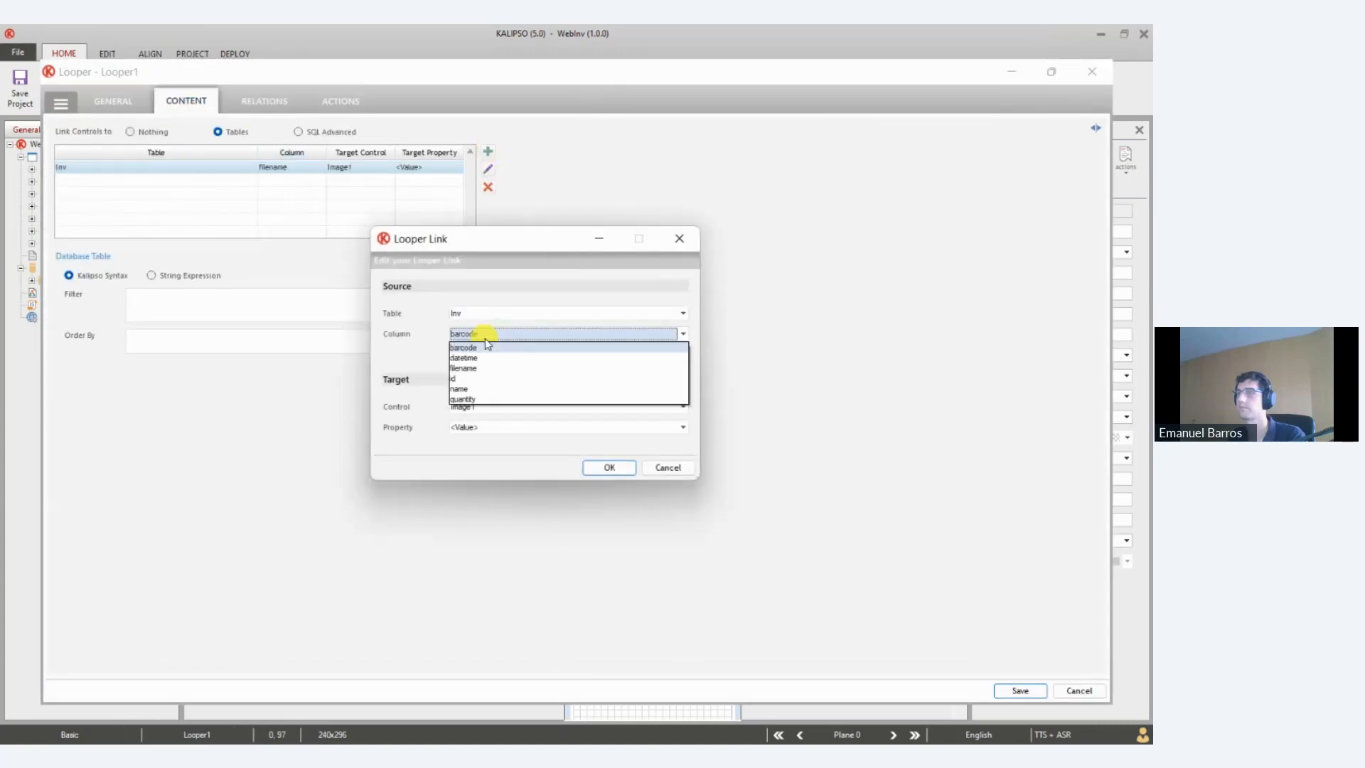
left_click(491, 387)
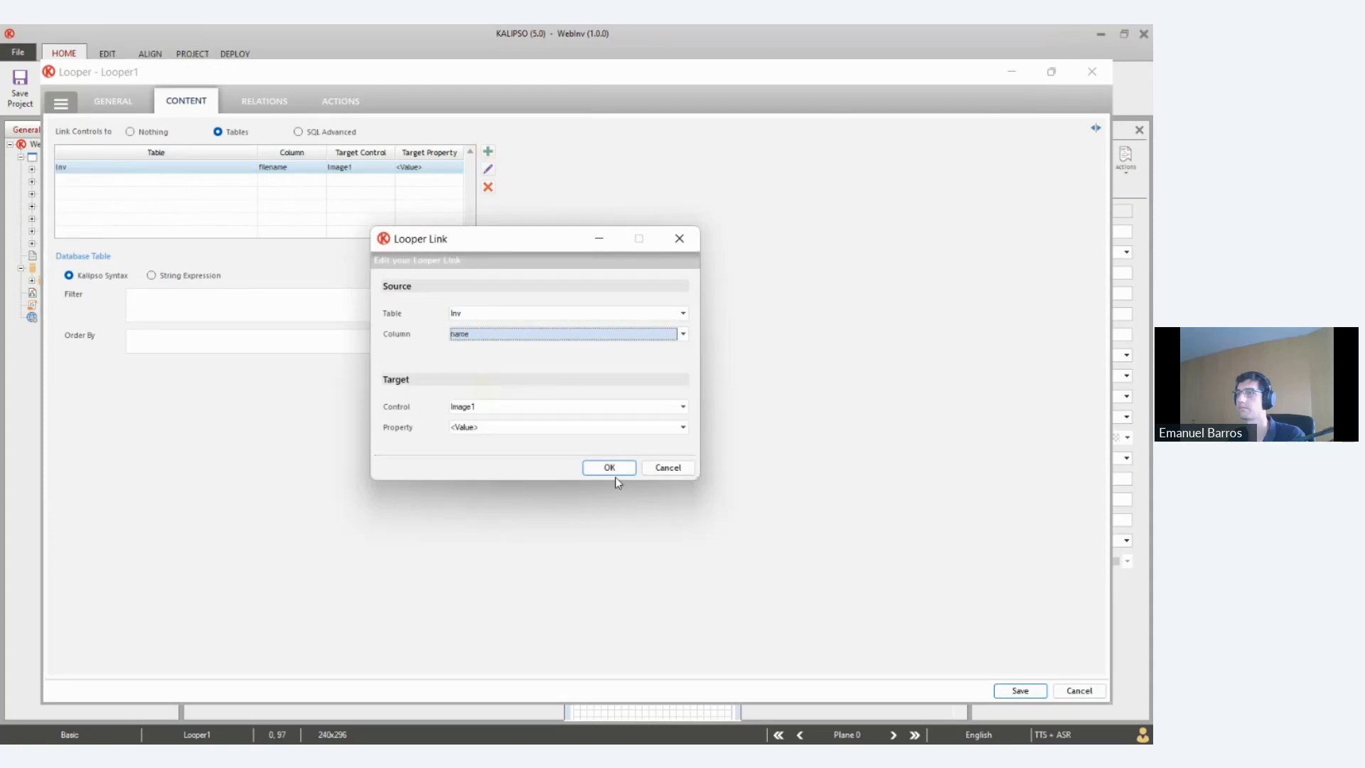
left_click(605, 413)
left_click(538, 406)
left_click(488, 430)
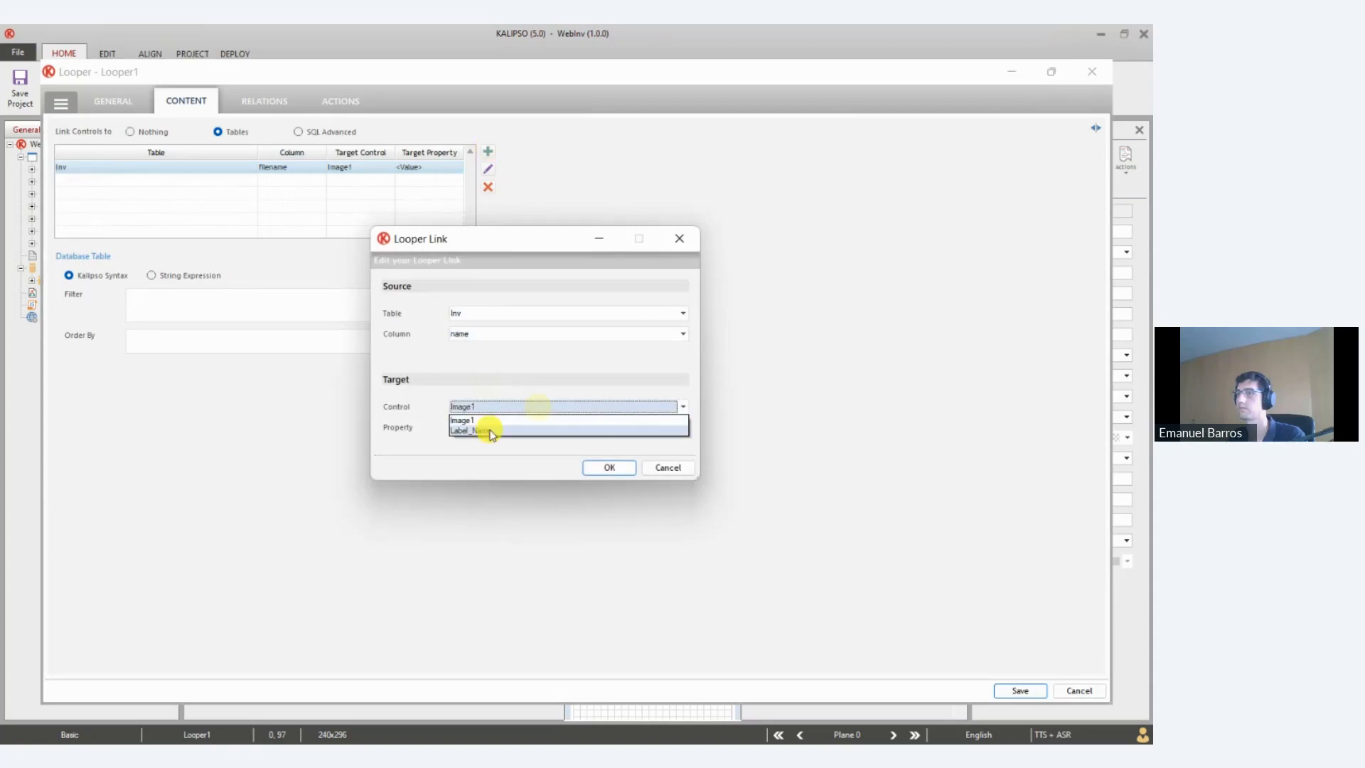
left_click(608, 467)
left_click(1021, 689)
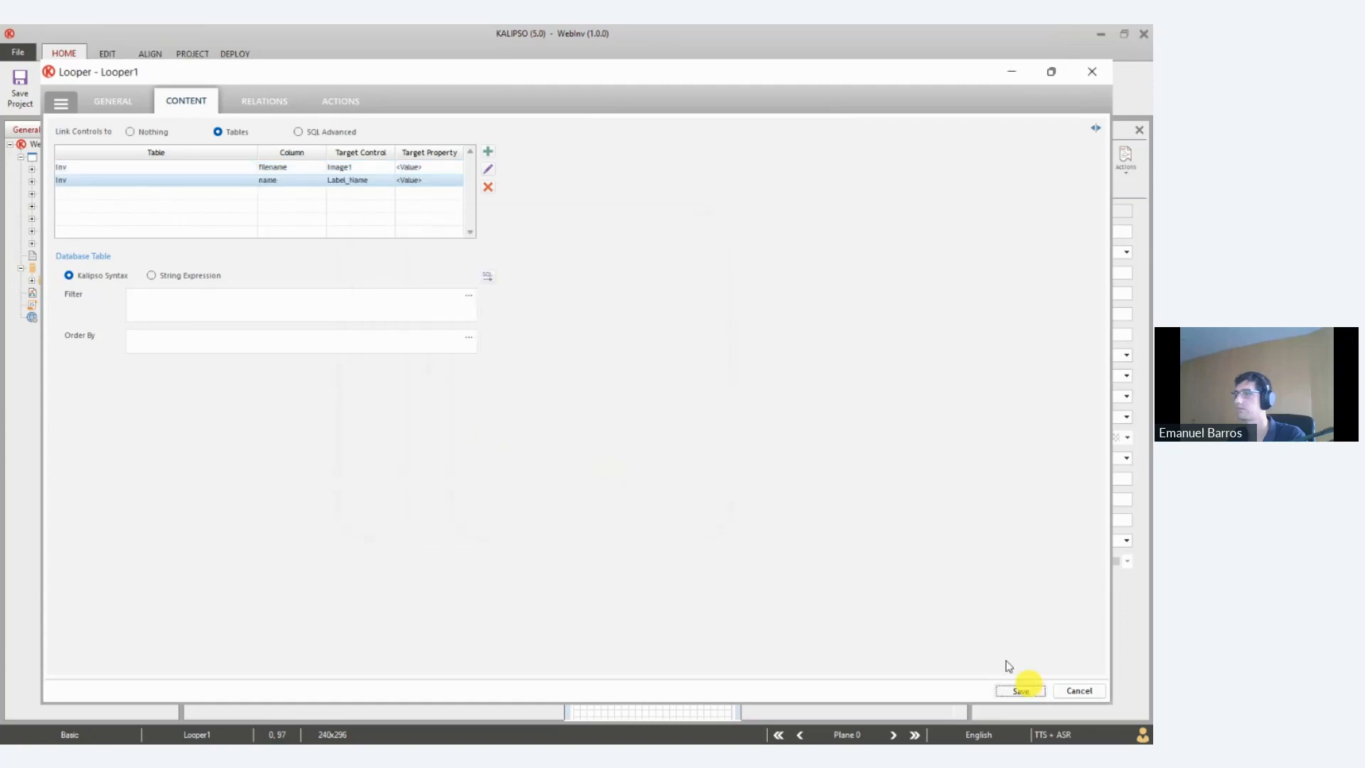
Add a Refresh Control action for Looper1, in Thread Mode, to the Basic form's Open Form event and save the form
left_click(638, 203)
double_click(638, 202)
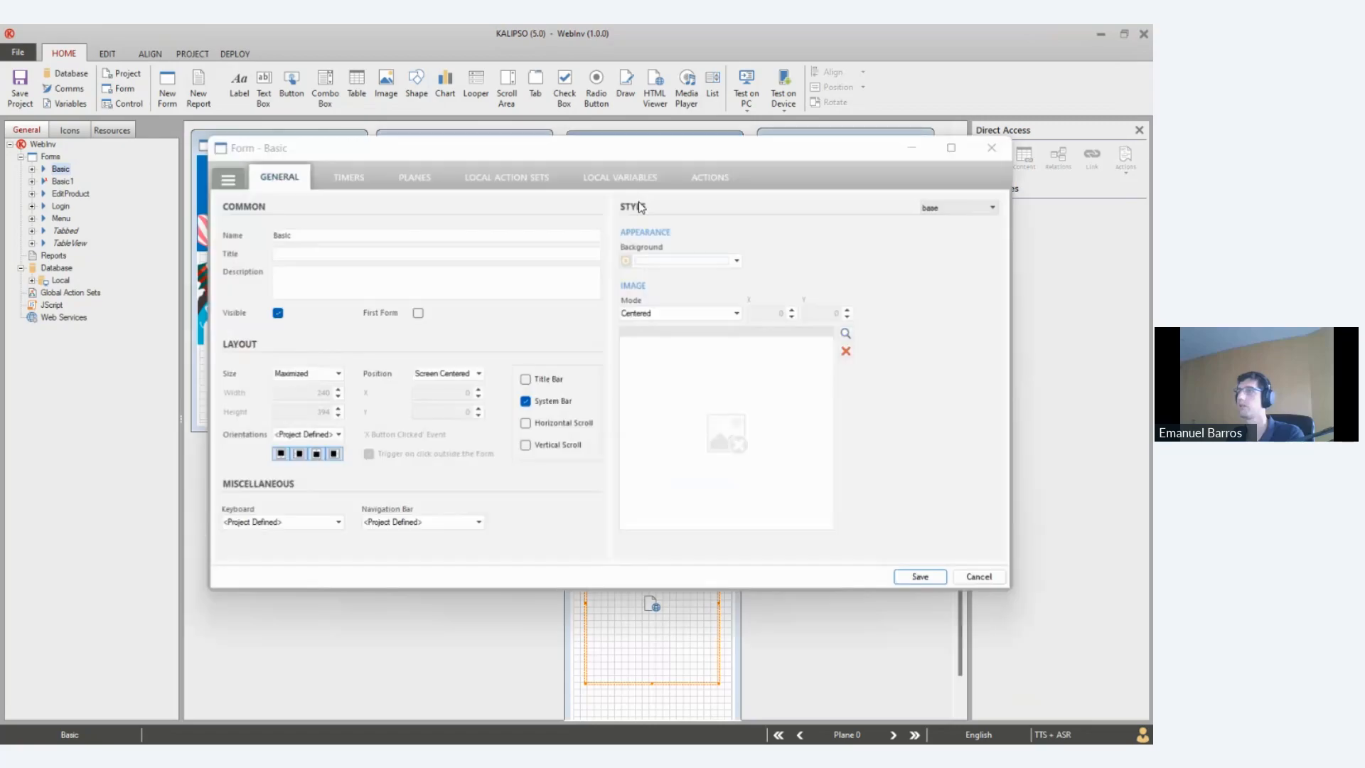
left_click(696, 184)
left_click(493, 249)
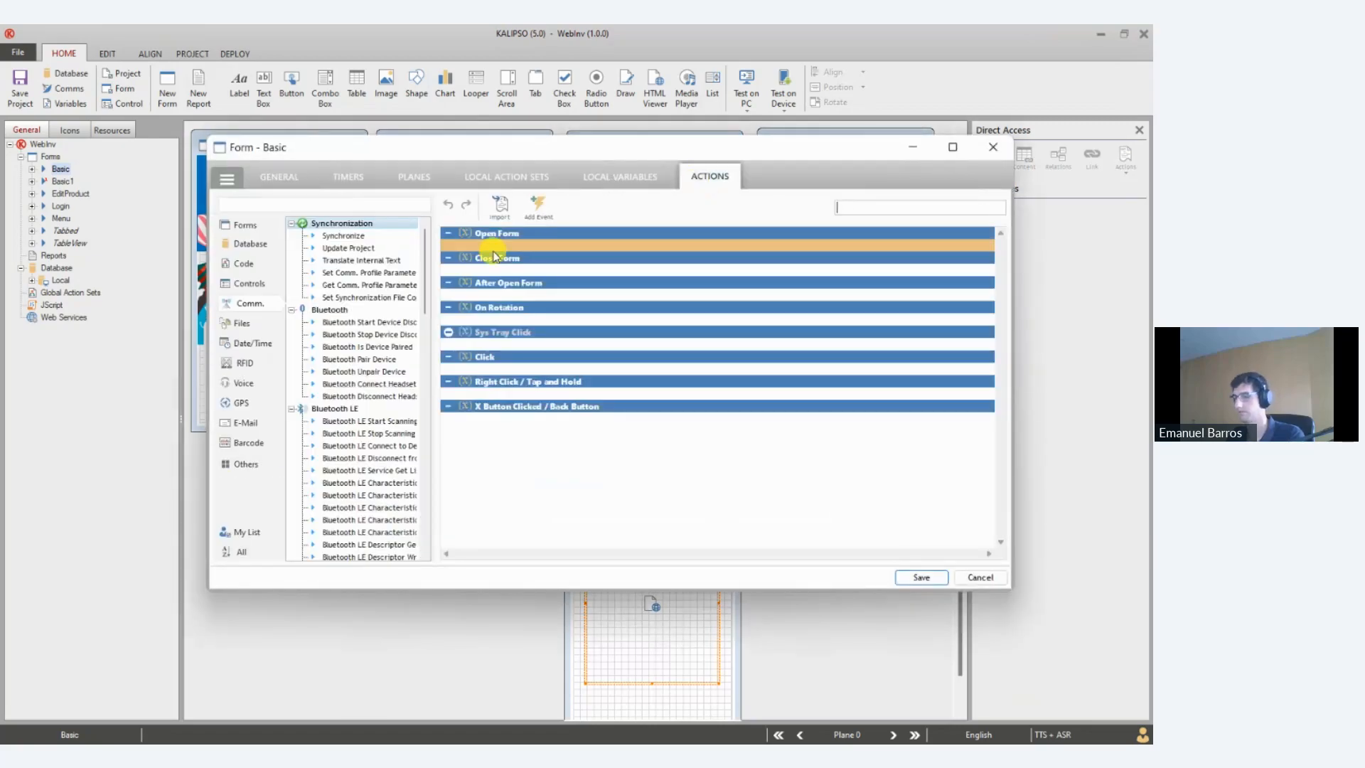
type("refre")
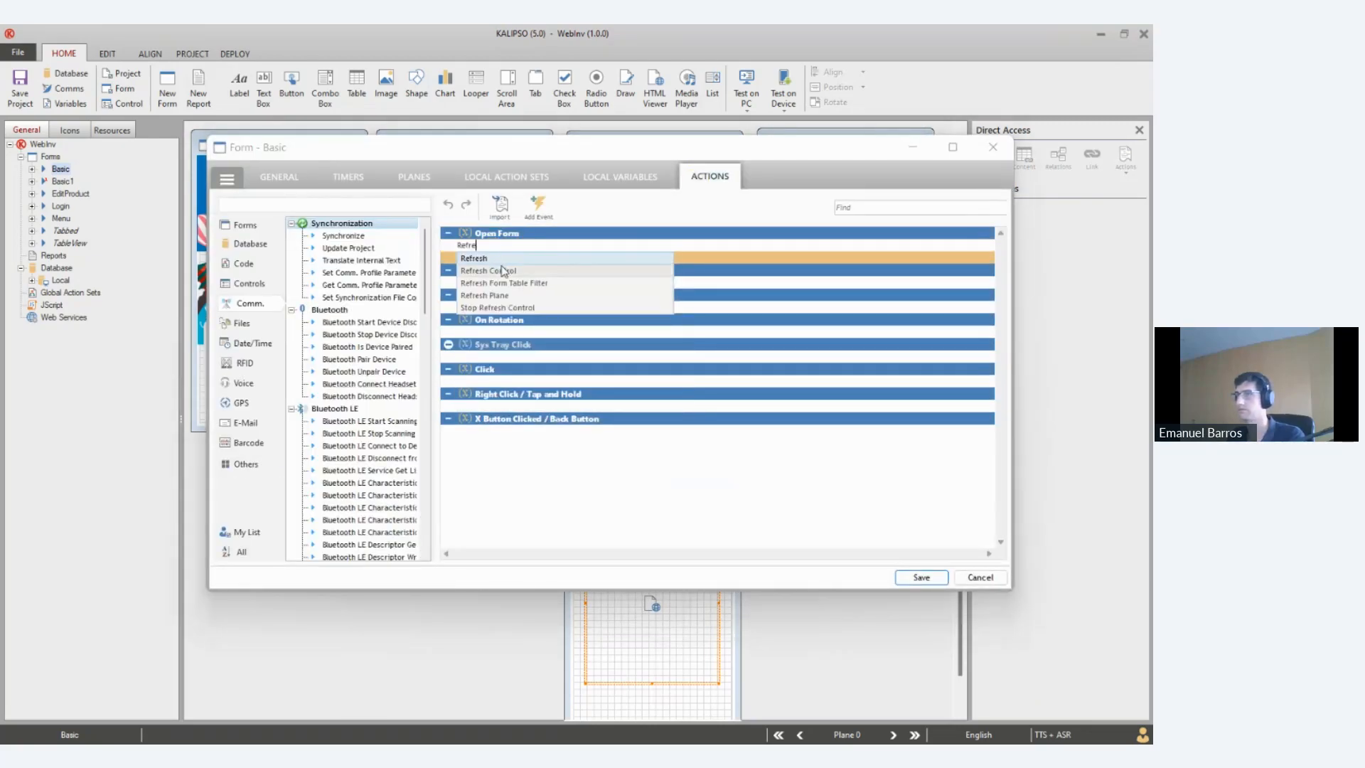
left_click(500, 271)
left_click(502, 263)
left_click(501, 293)
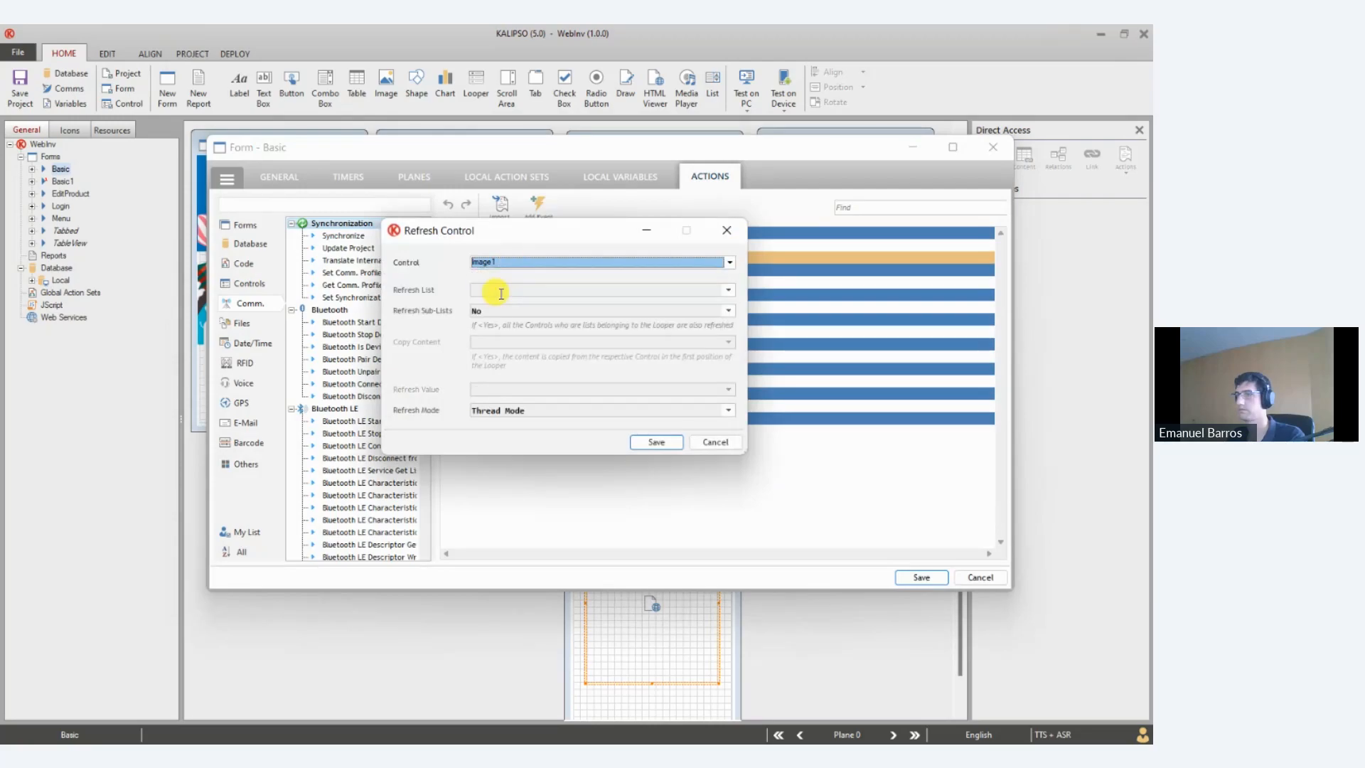
left_click(655, 441)
left_click(926, 579)
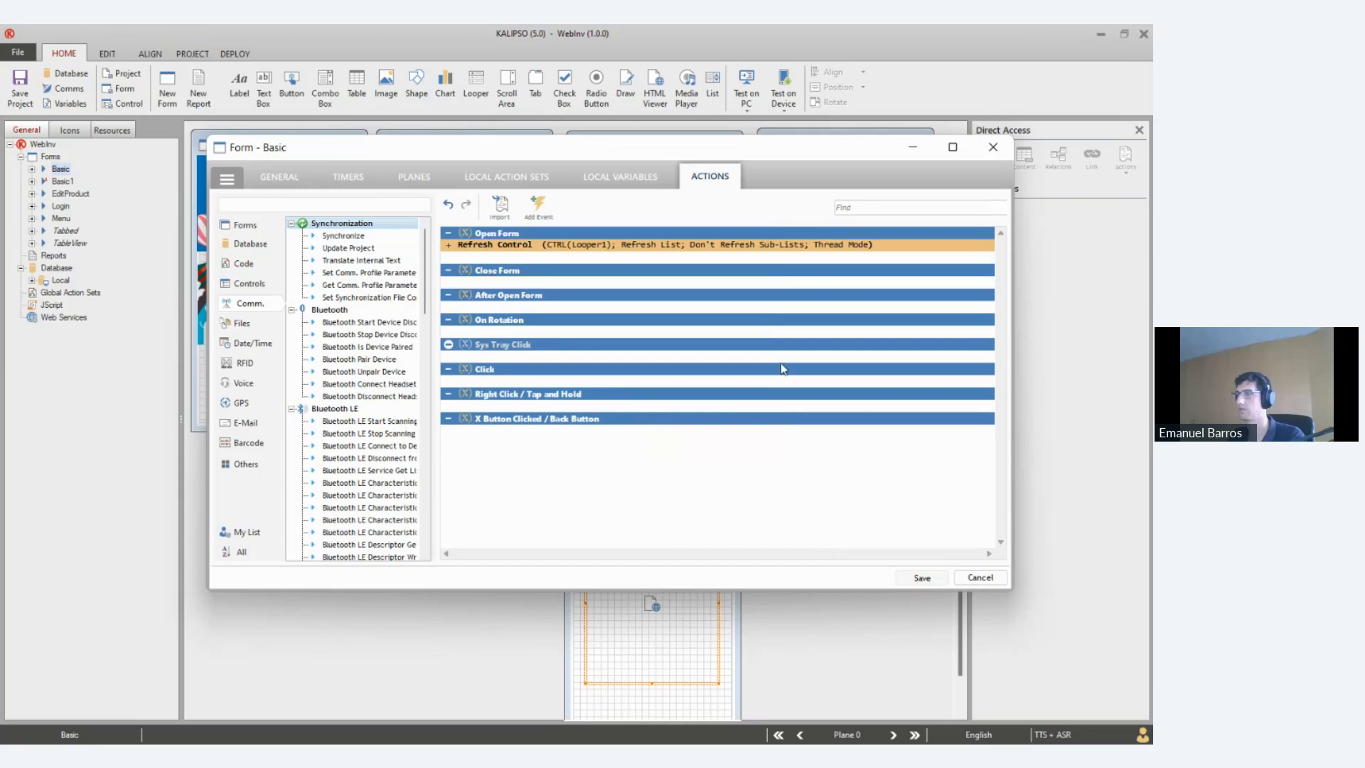
key("Escape")
Check the content and actions of the articles icon on the Menu form
left_click(435, 256)
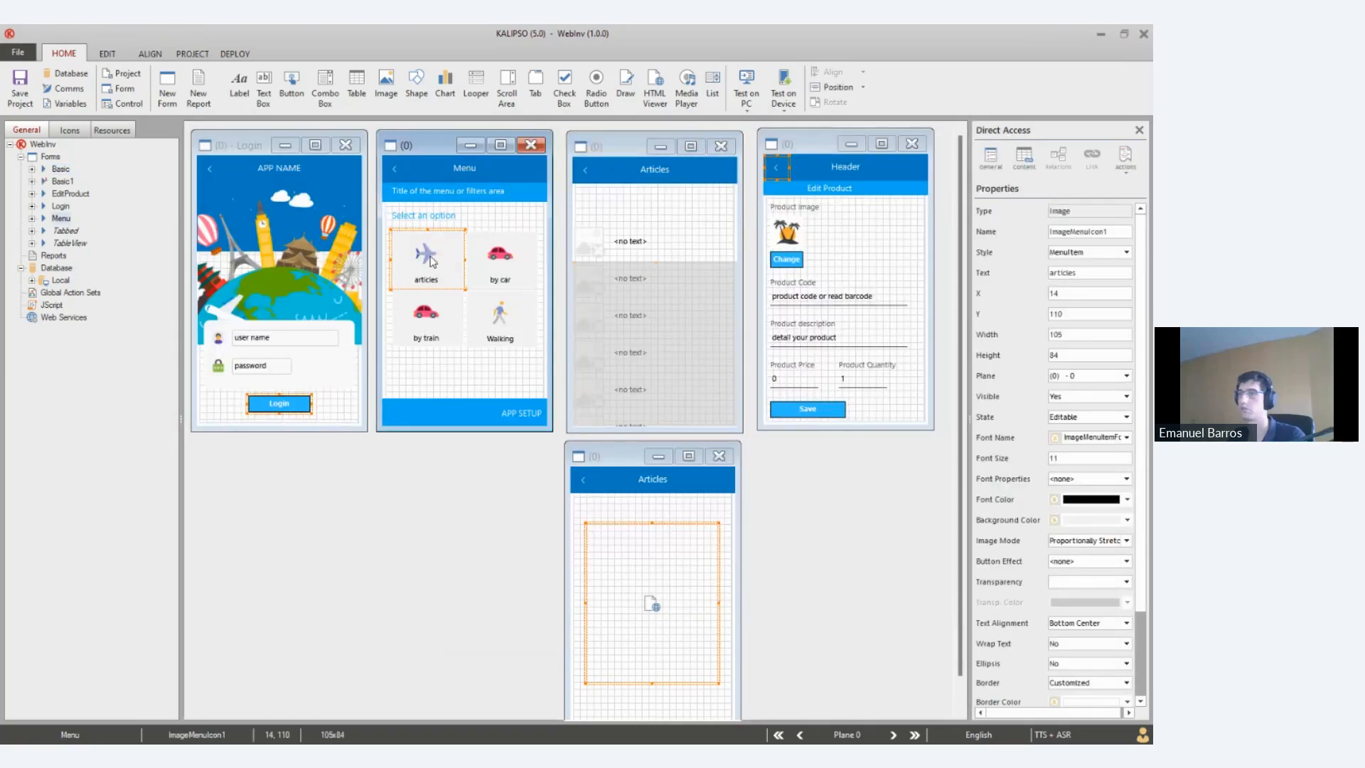
double_click(432, 260)
left_click(313, 121)
left_click(355, 121)
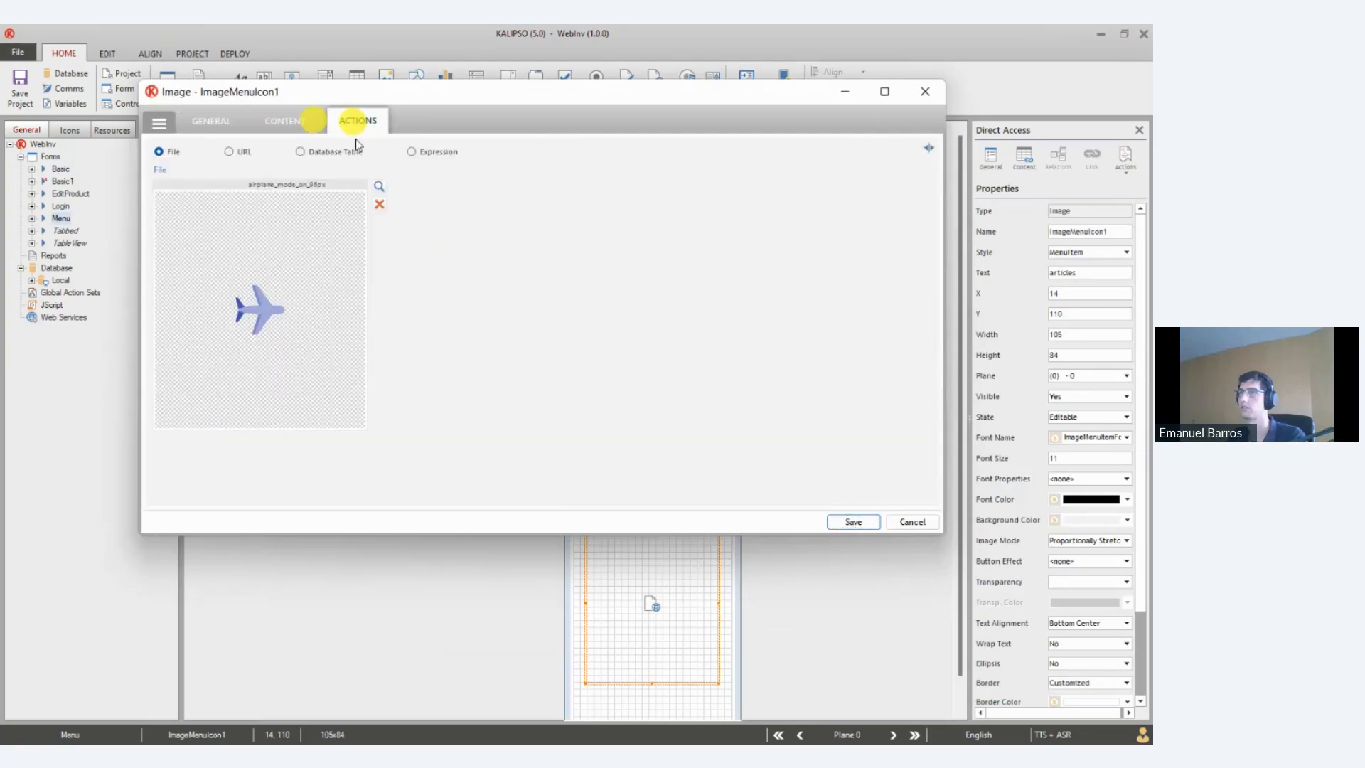
left_click(853, 522)
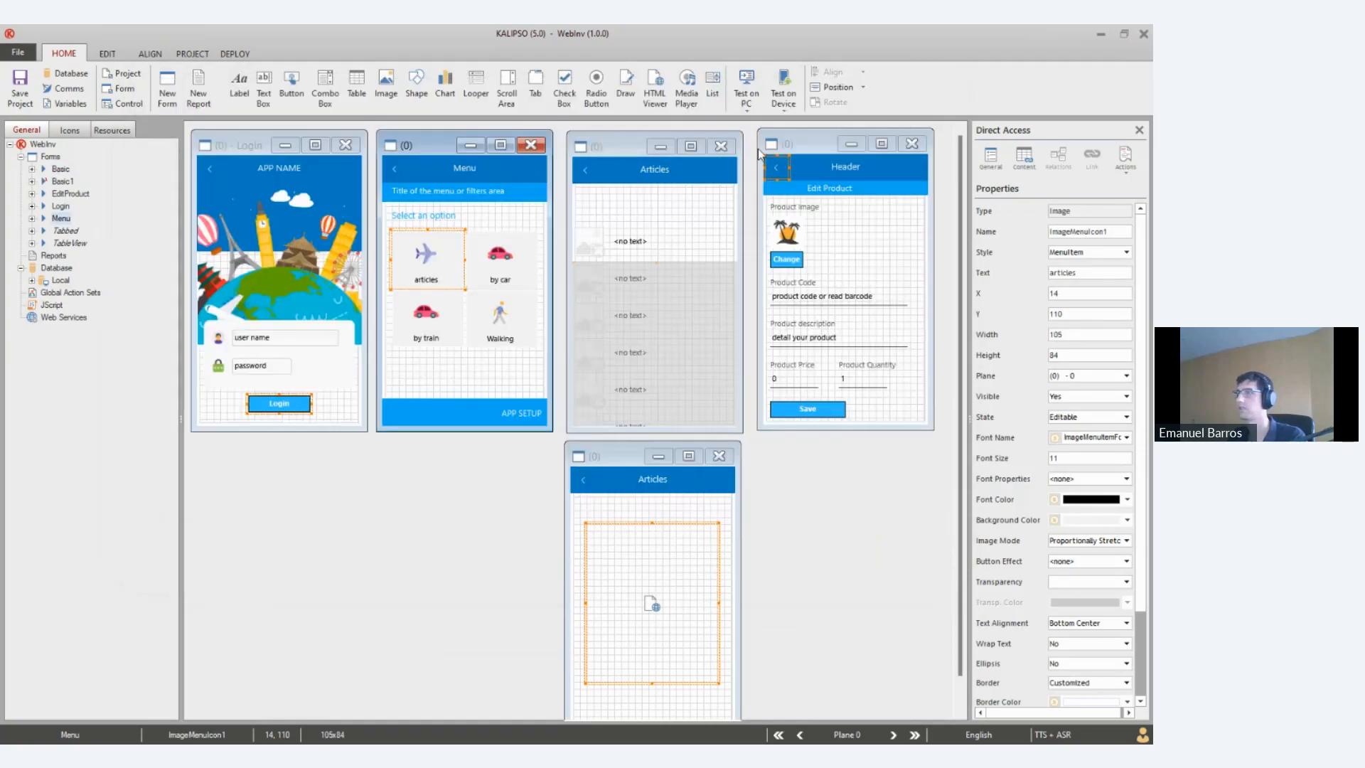
Test the project on the PC simulator with actions and variables traced, and stop the simulator
left_click(747, 100)
left_click(757, 141)
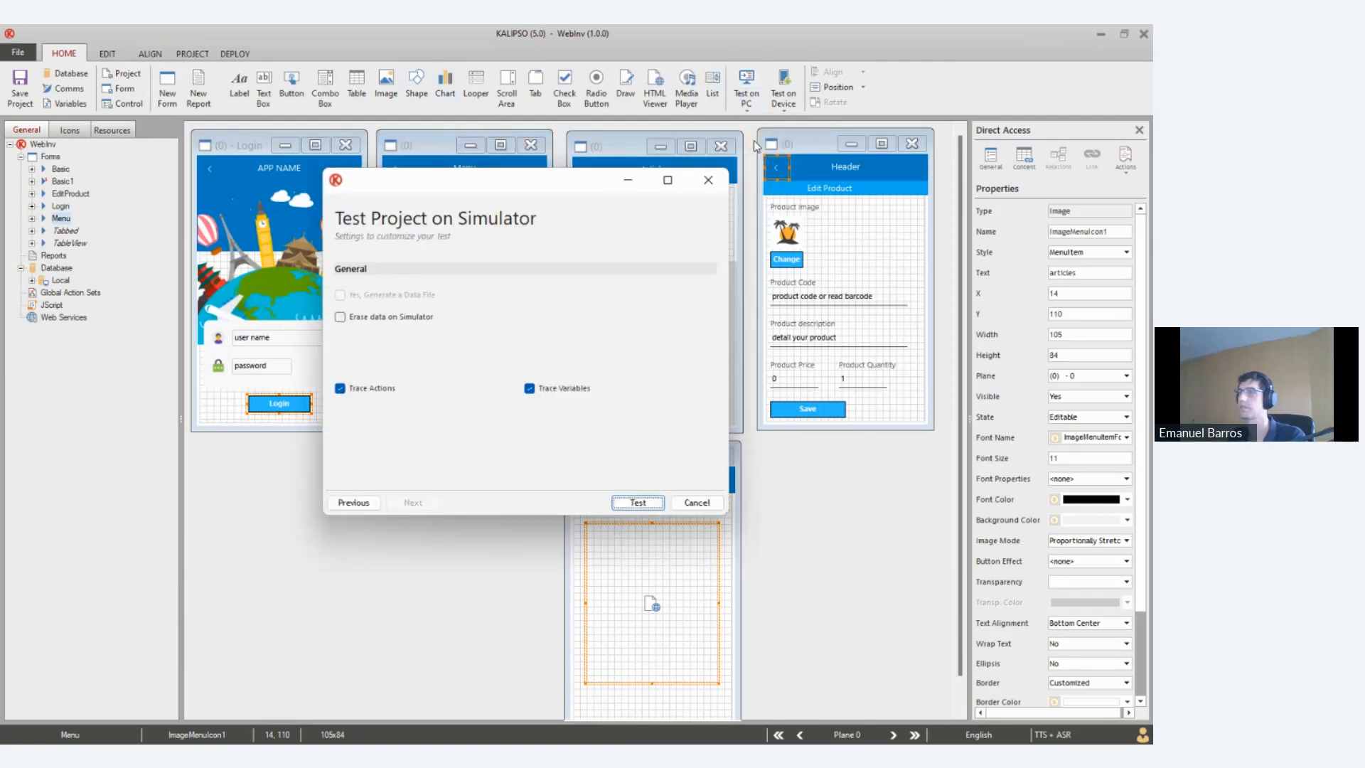
key("Return")
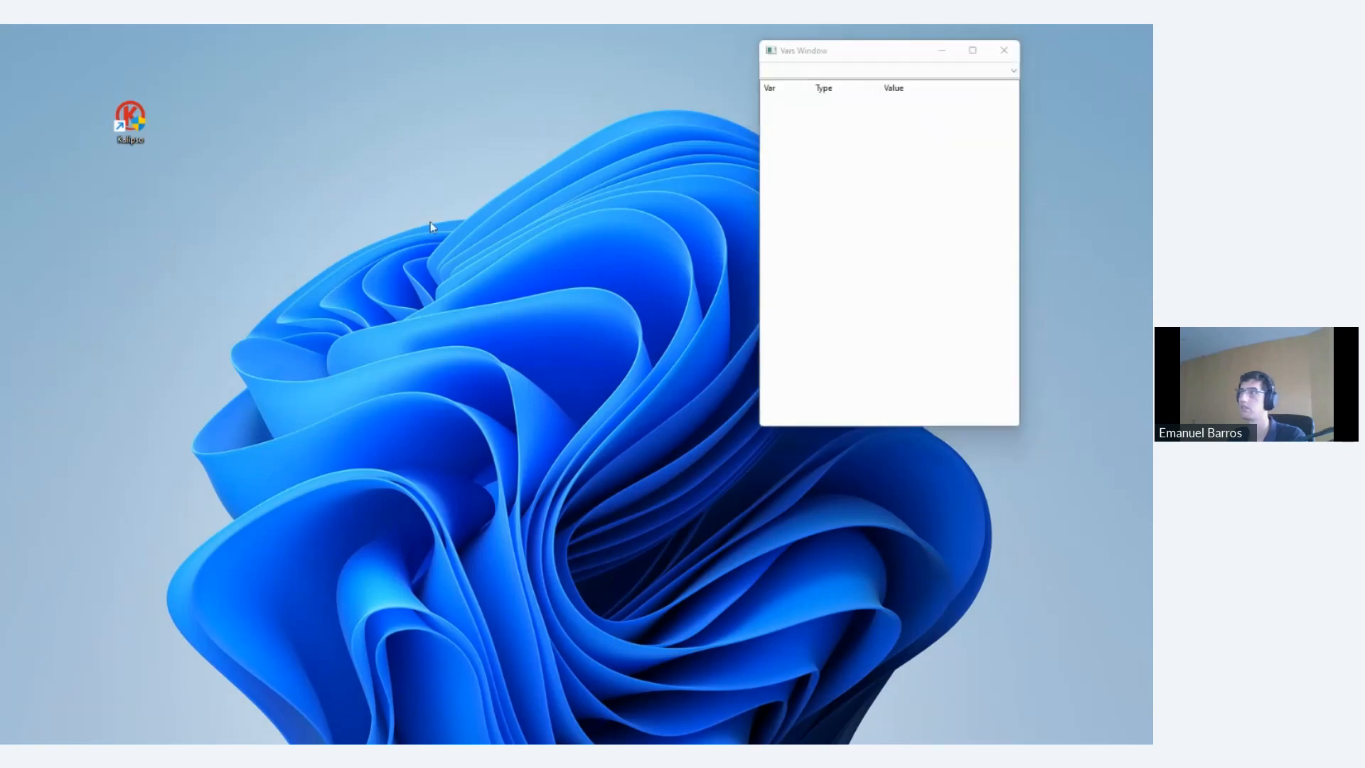
left_click_drag(865, 54, 965, 58)
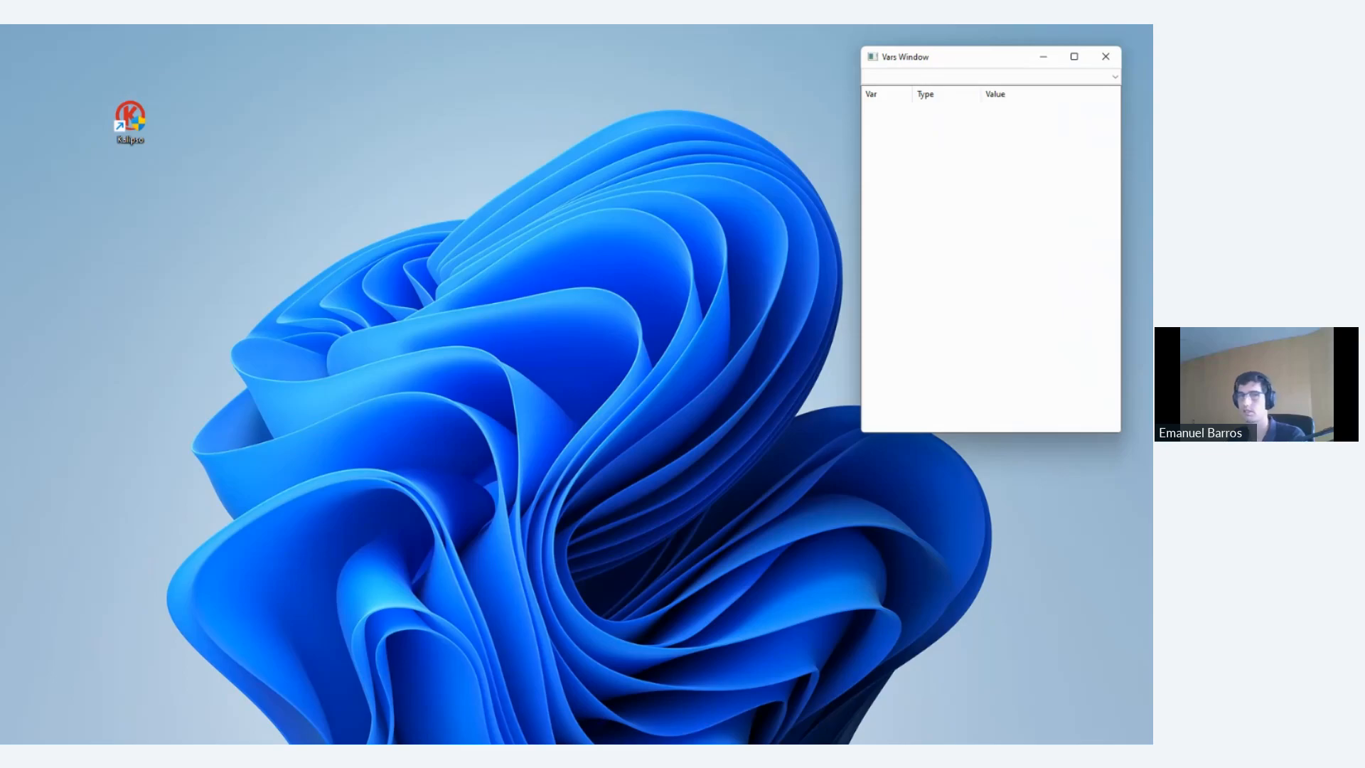
left_click(572, 356)
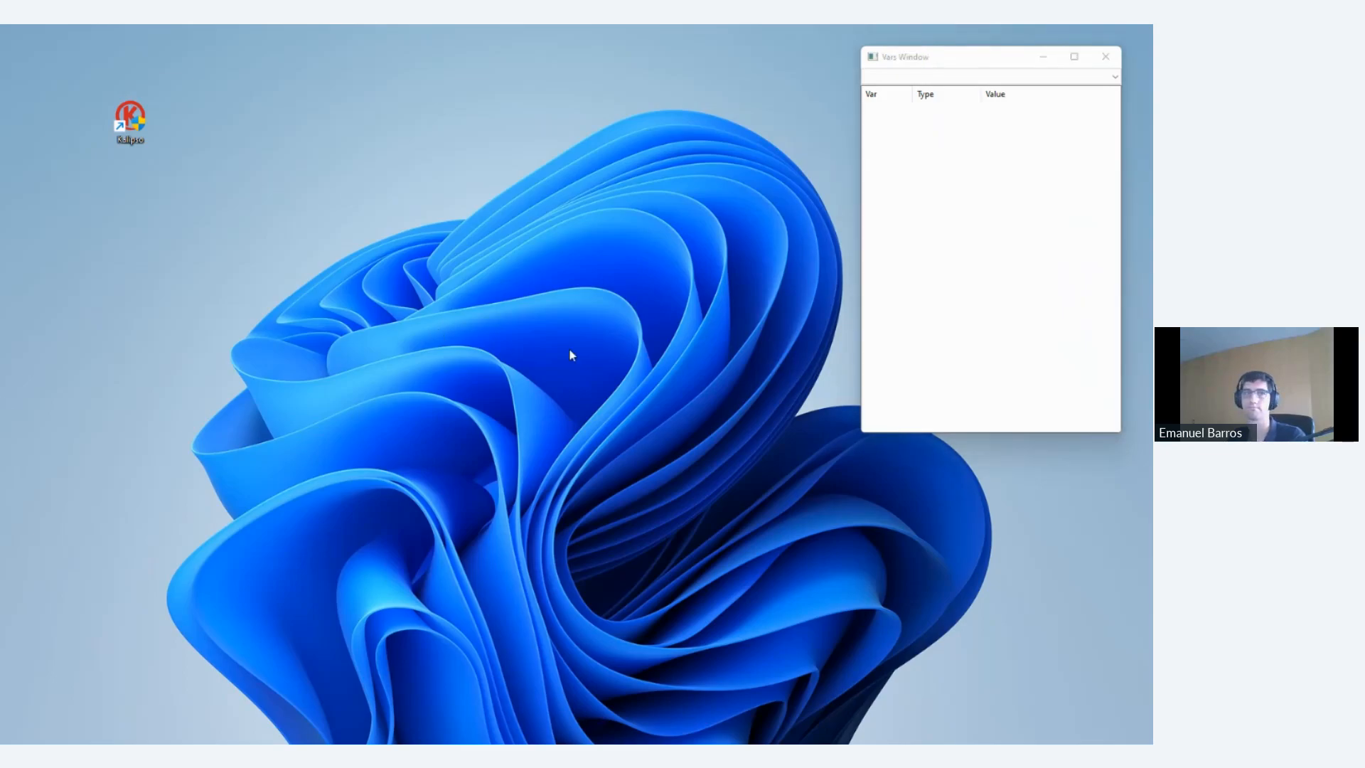
key("alt+Tab")
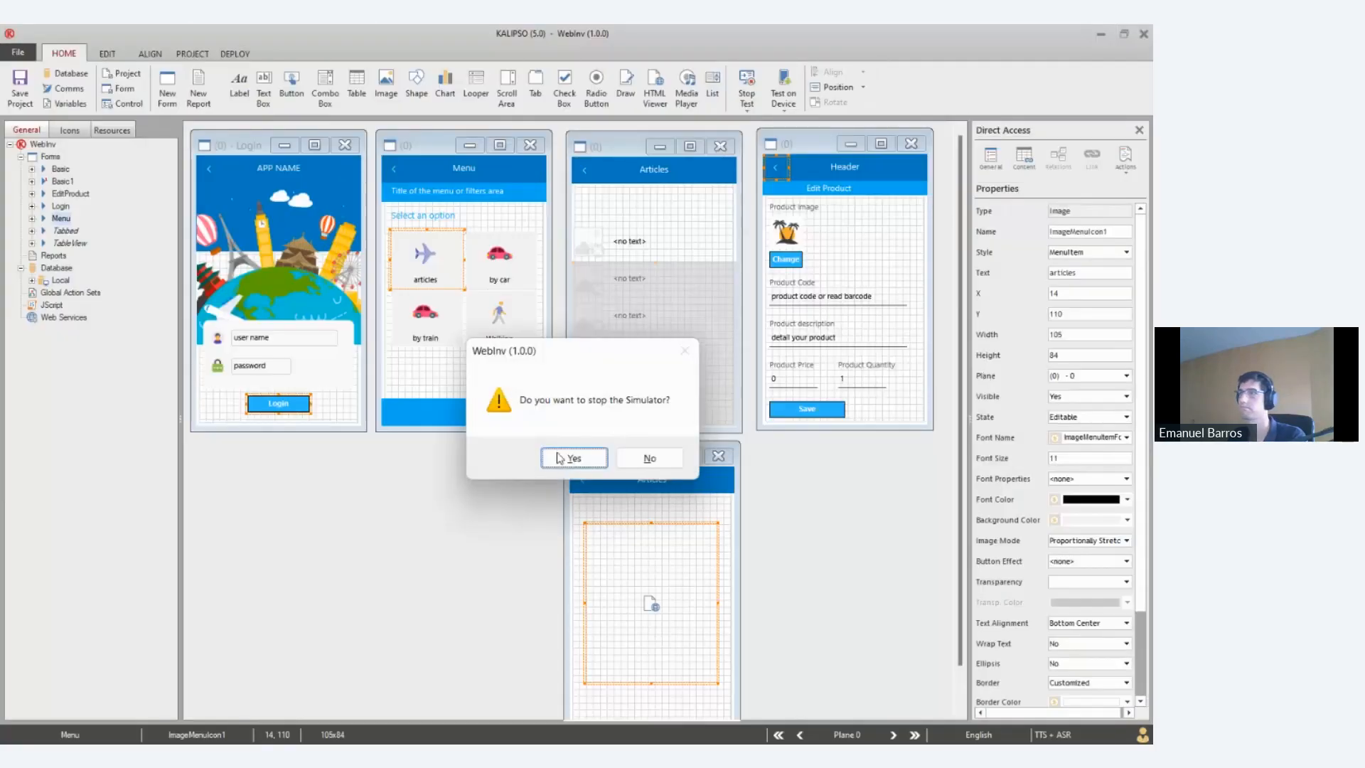
left_click(559, 458)
Make the Login form the project's first form in place of Basic1 and save it
left_click(351, 405)
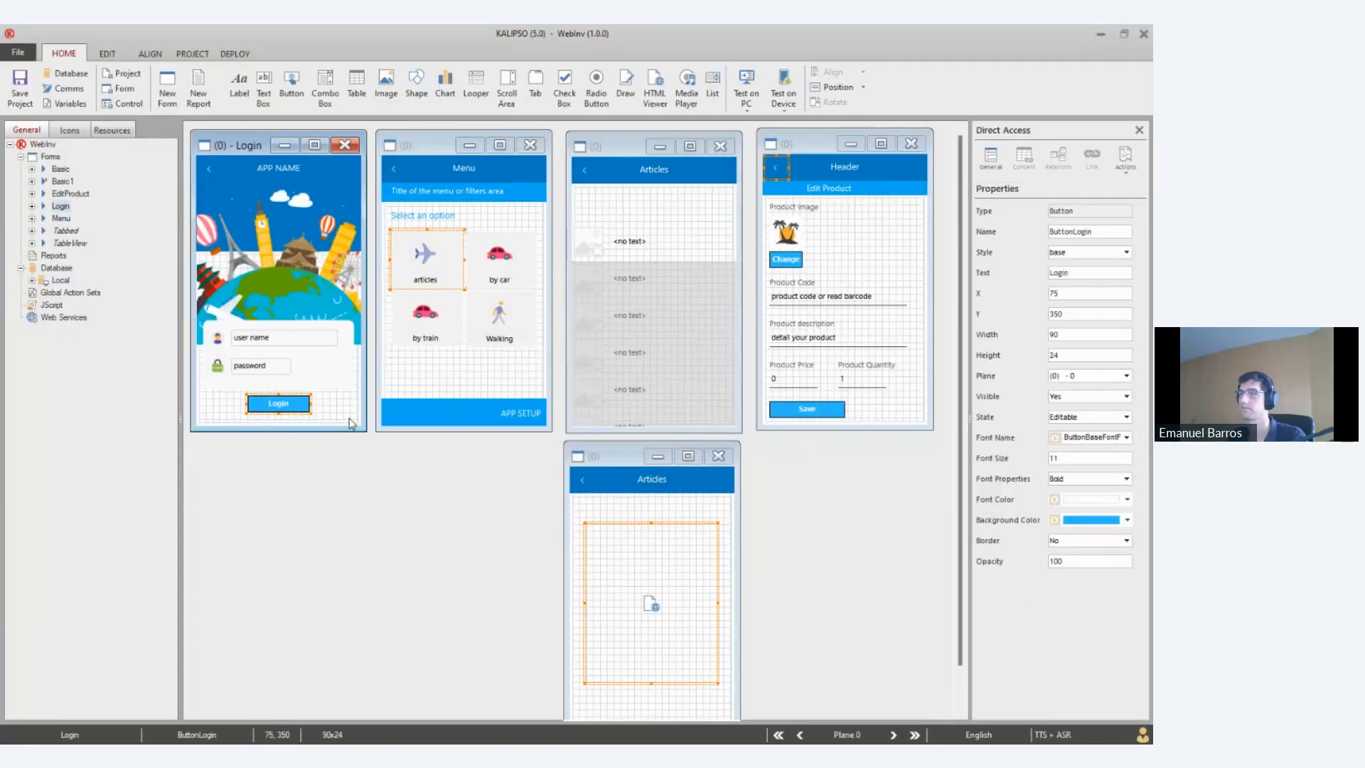
double_click(351, 424)
left_click(416, 314)
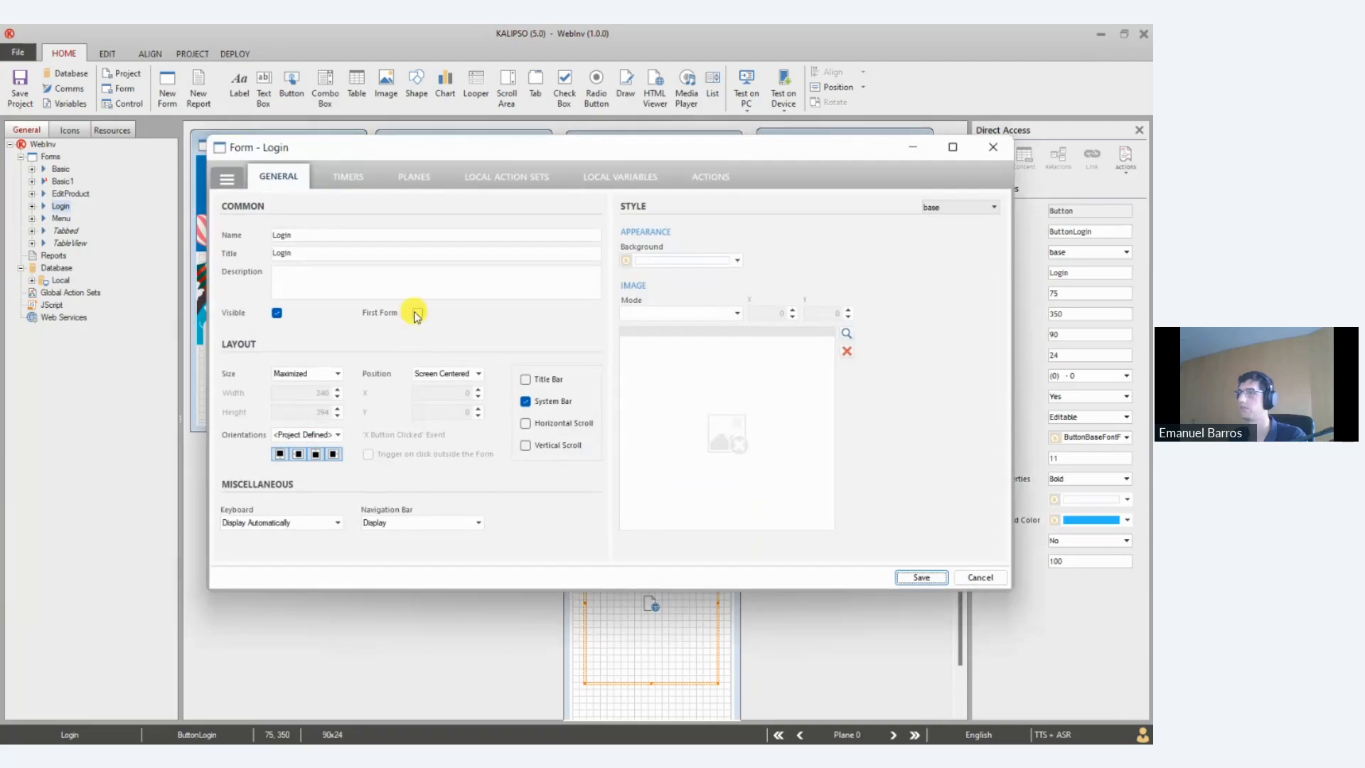
left_click(920, 577)
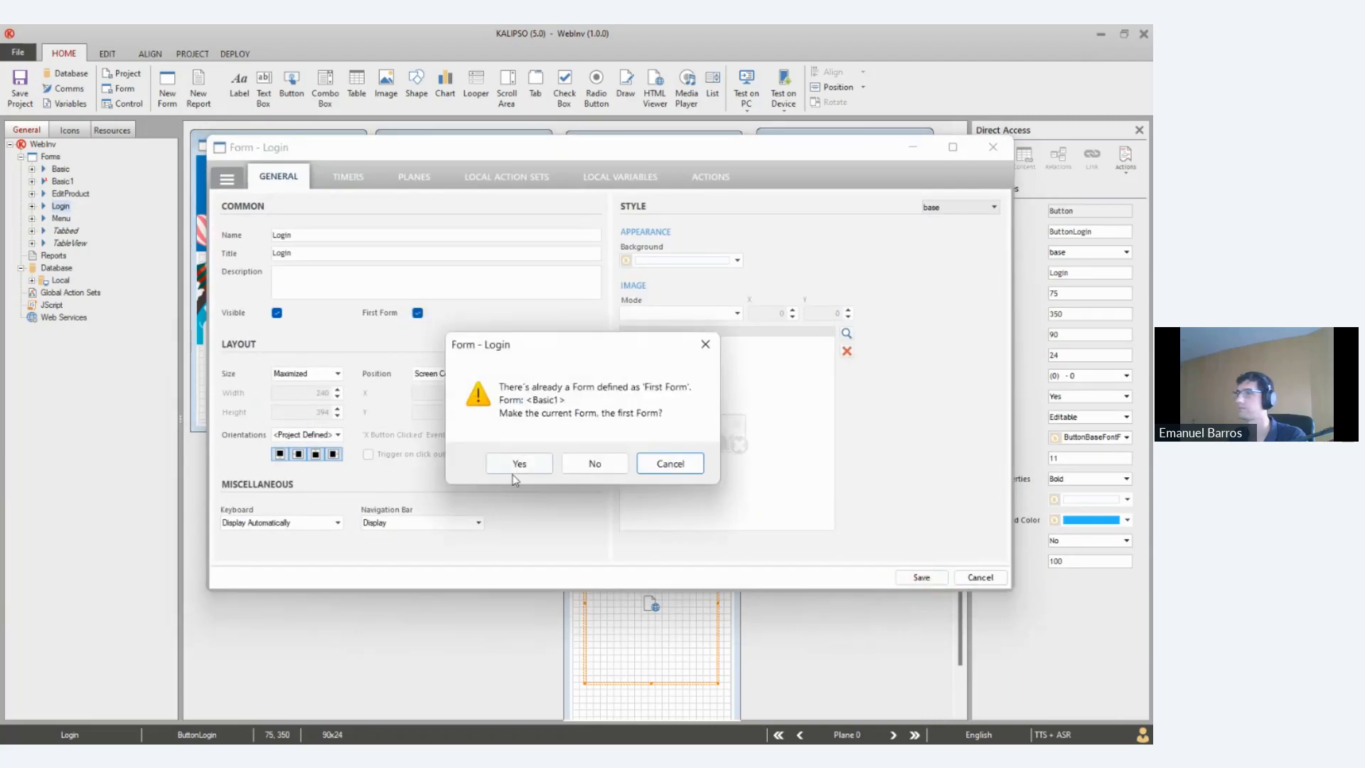
left_click(518, 462)
left_click(921, 577)
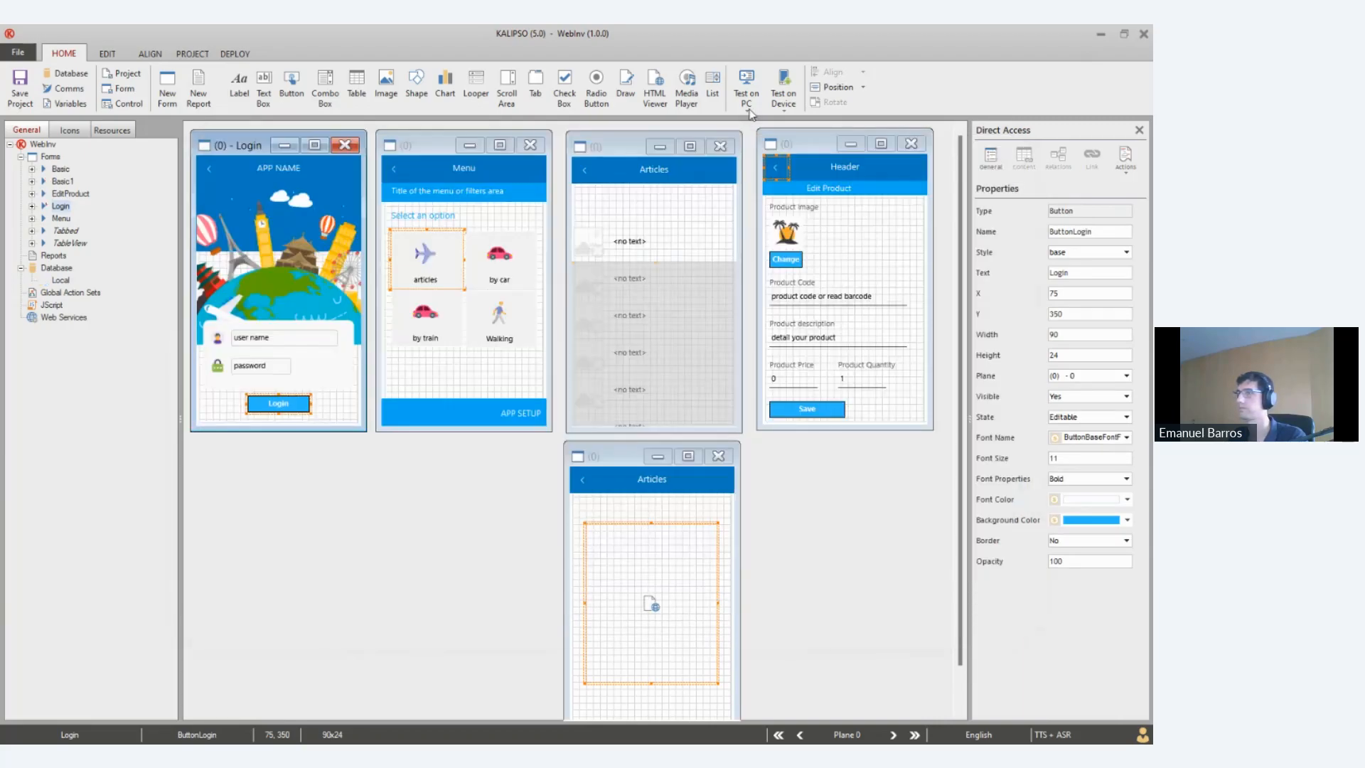
Rerun the project on the PC simulator, examine the Trace Window, and stop the simulator
left_click(746, 93)
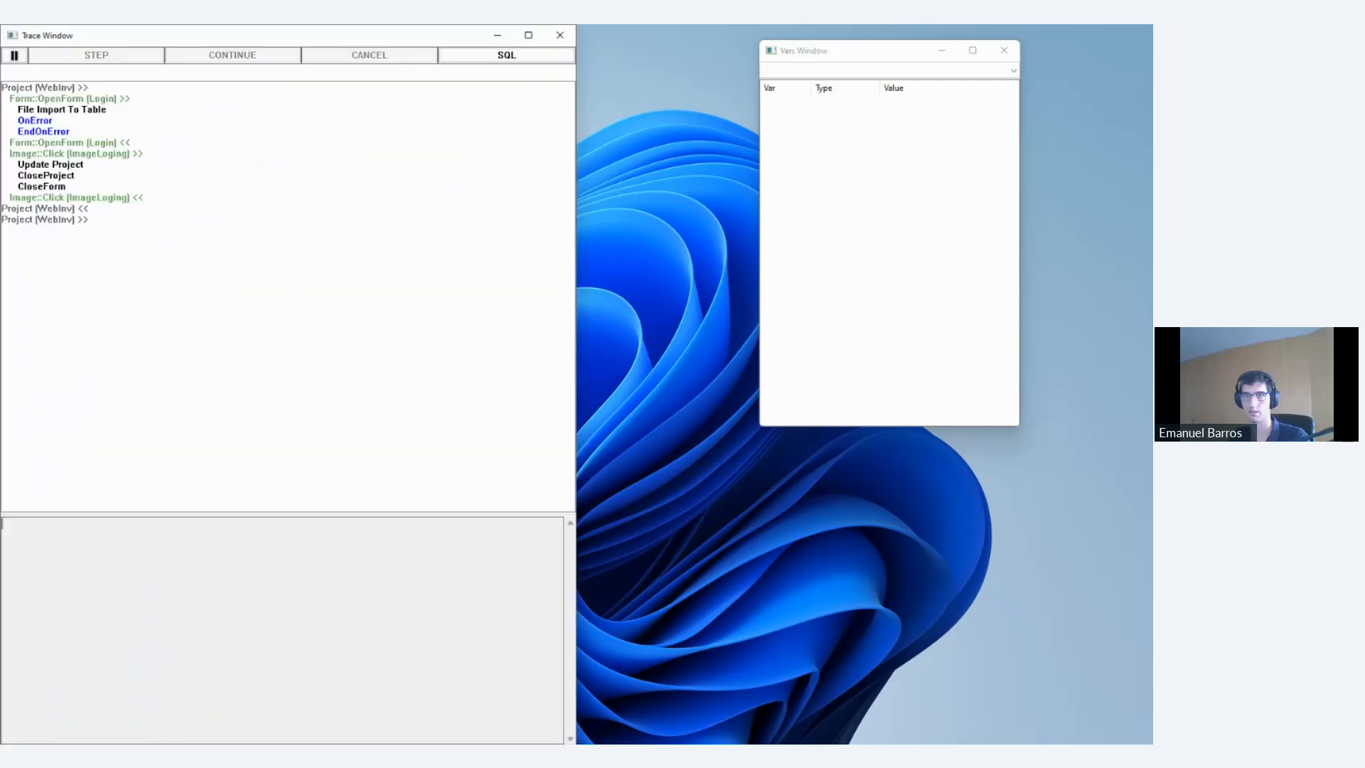
key("alt+Tab")
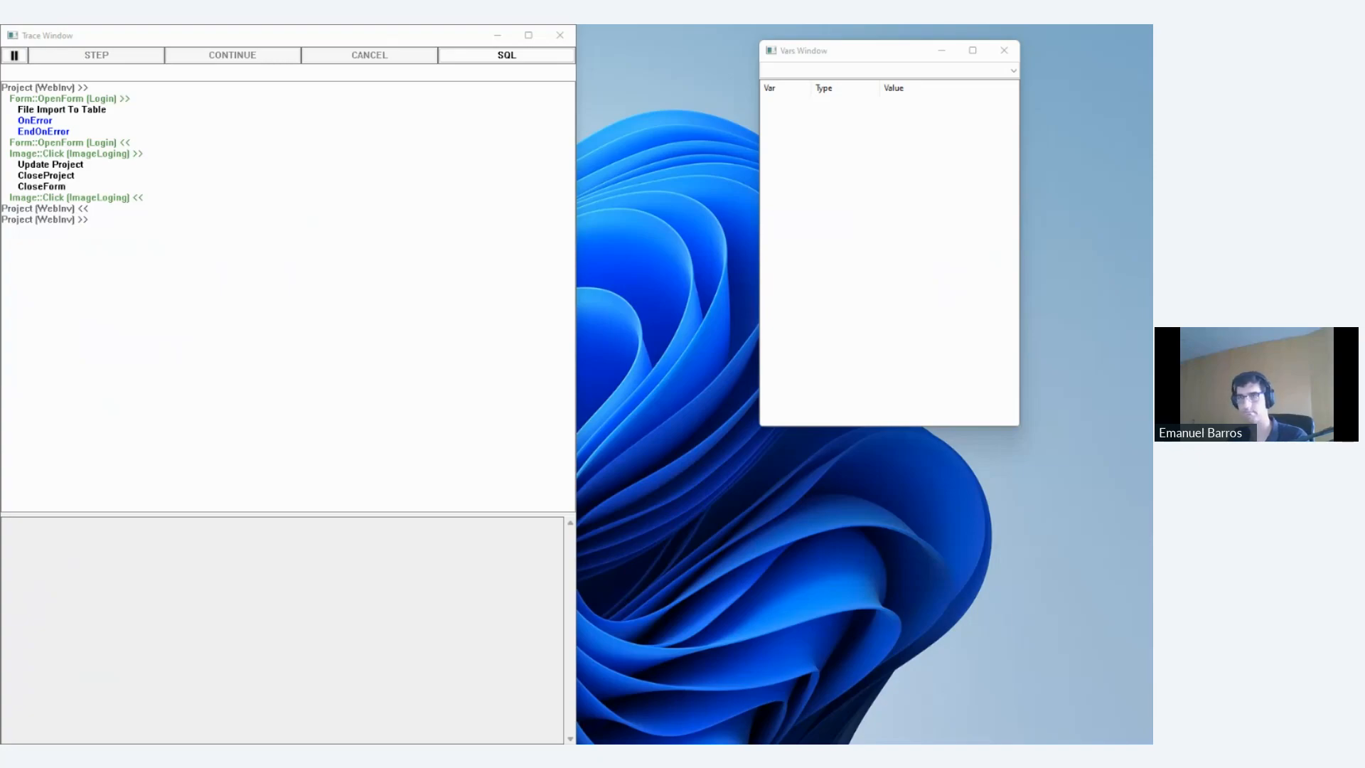
left_click(532, 37)
left_click(1137, 33)
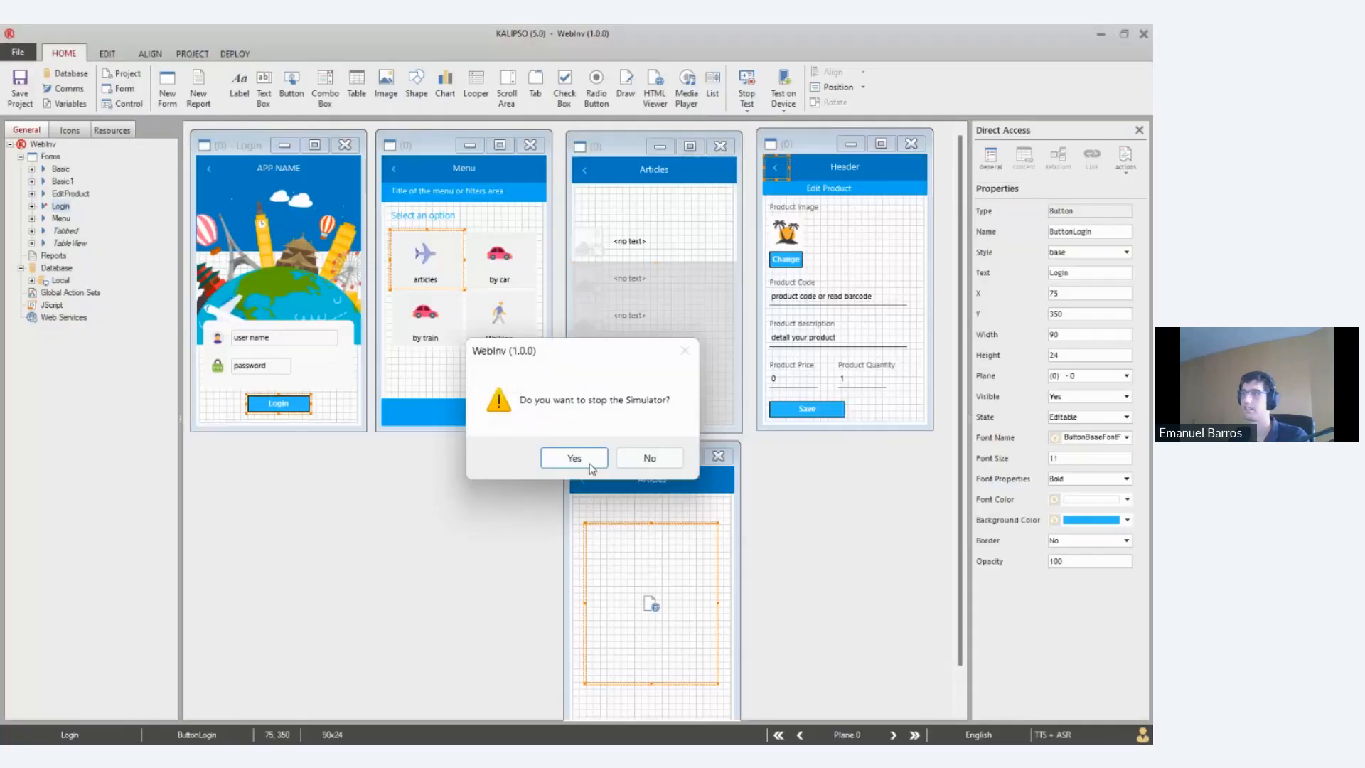
left_click(575, 449)
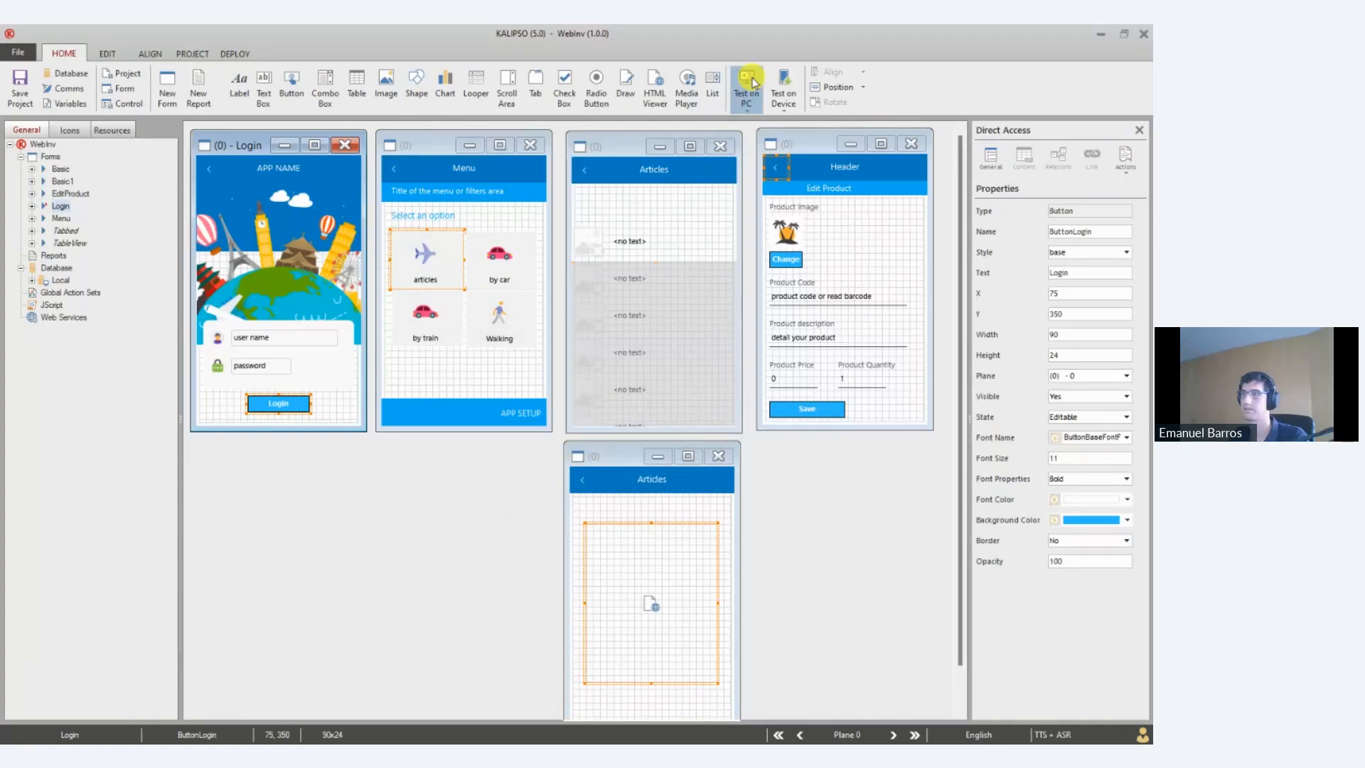
Run the project on the PC simulator with actions and variables traced, log in, and open the articles option on the Menu form
left_click(754, 89)
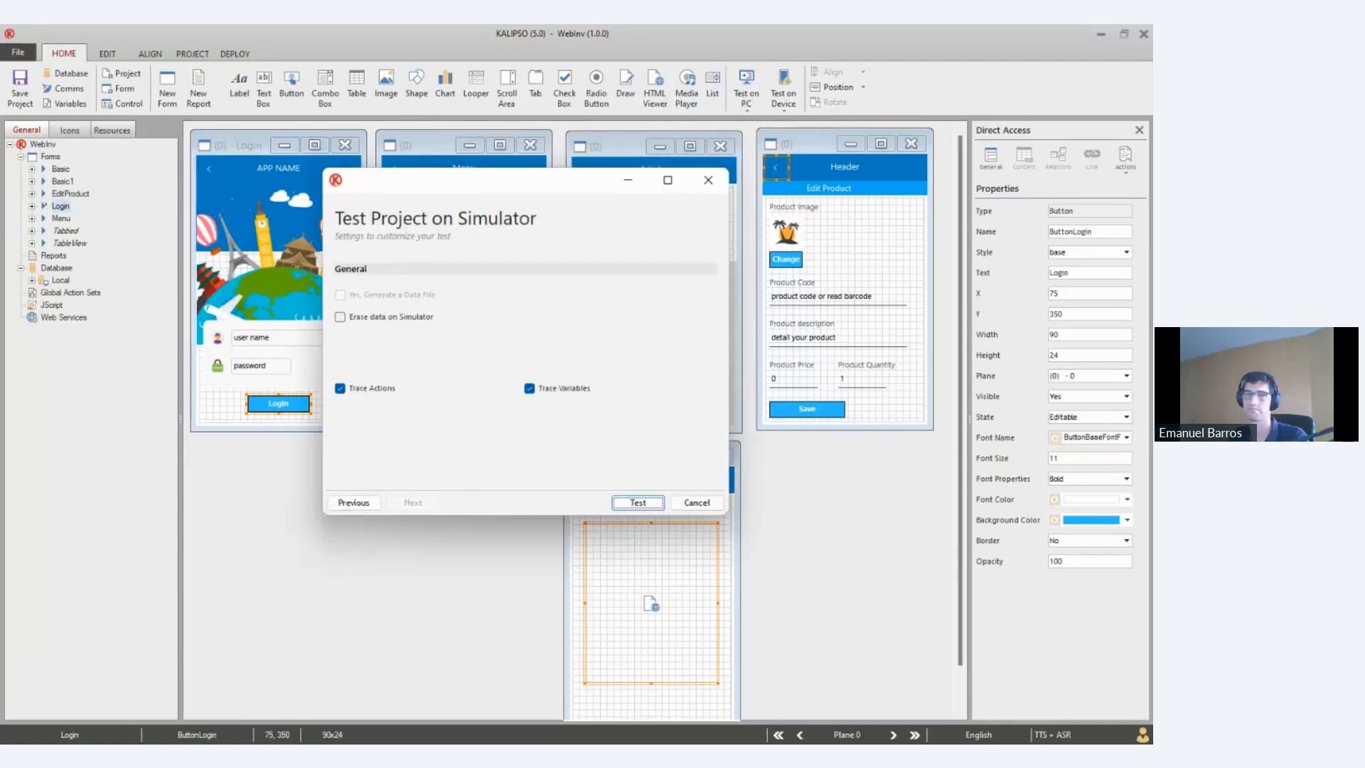
key("Return")
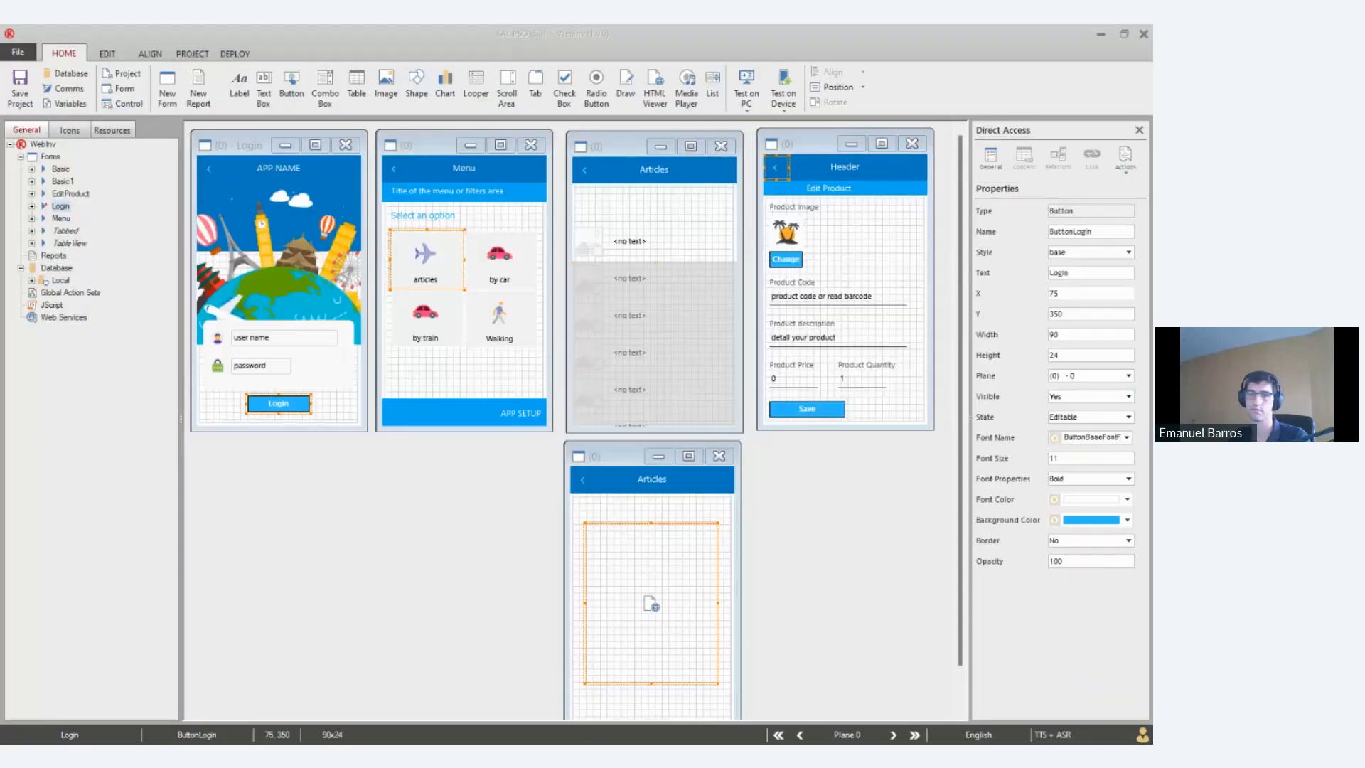
left_click(747, 100)
left_click(775, 131)
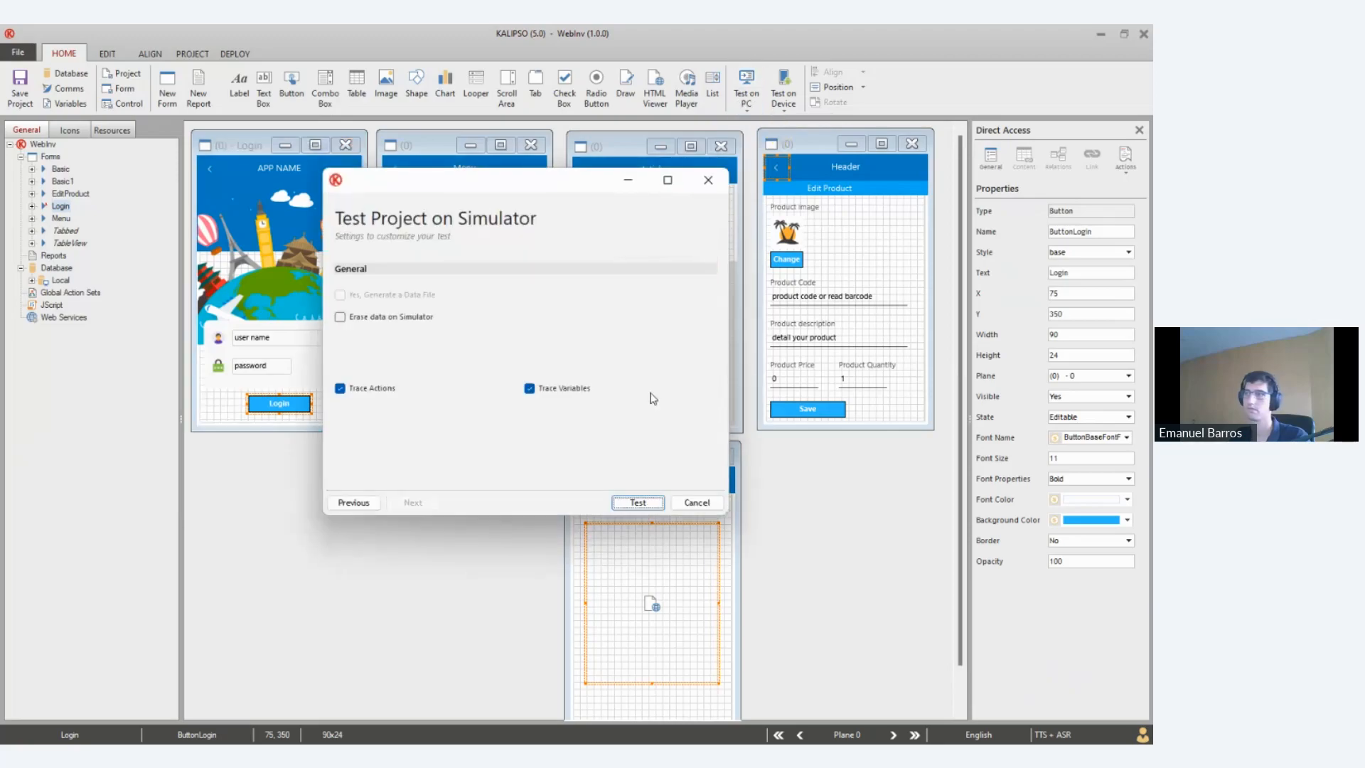
left_click(637, 502)
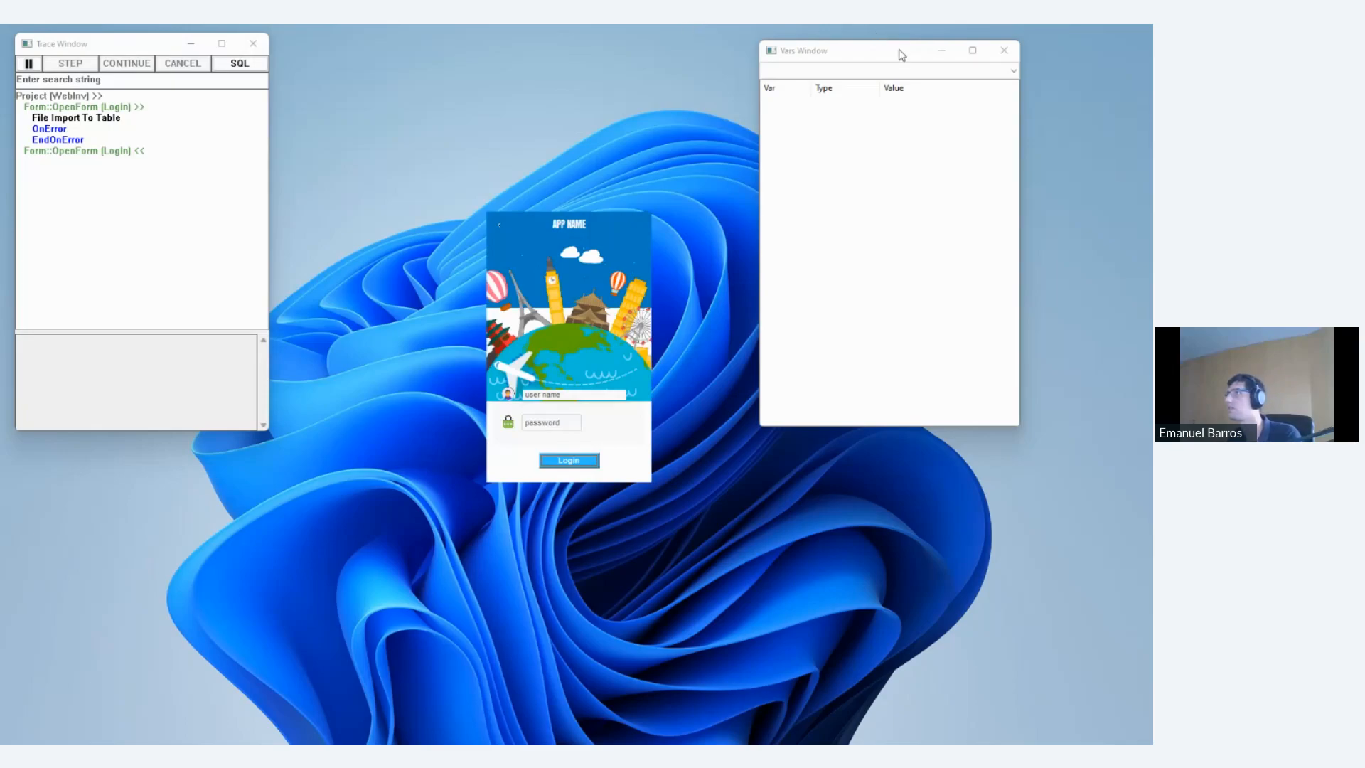
left_click_drag(901, 54, 1004, 63)
left_click(570, 462)
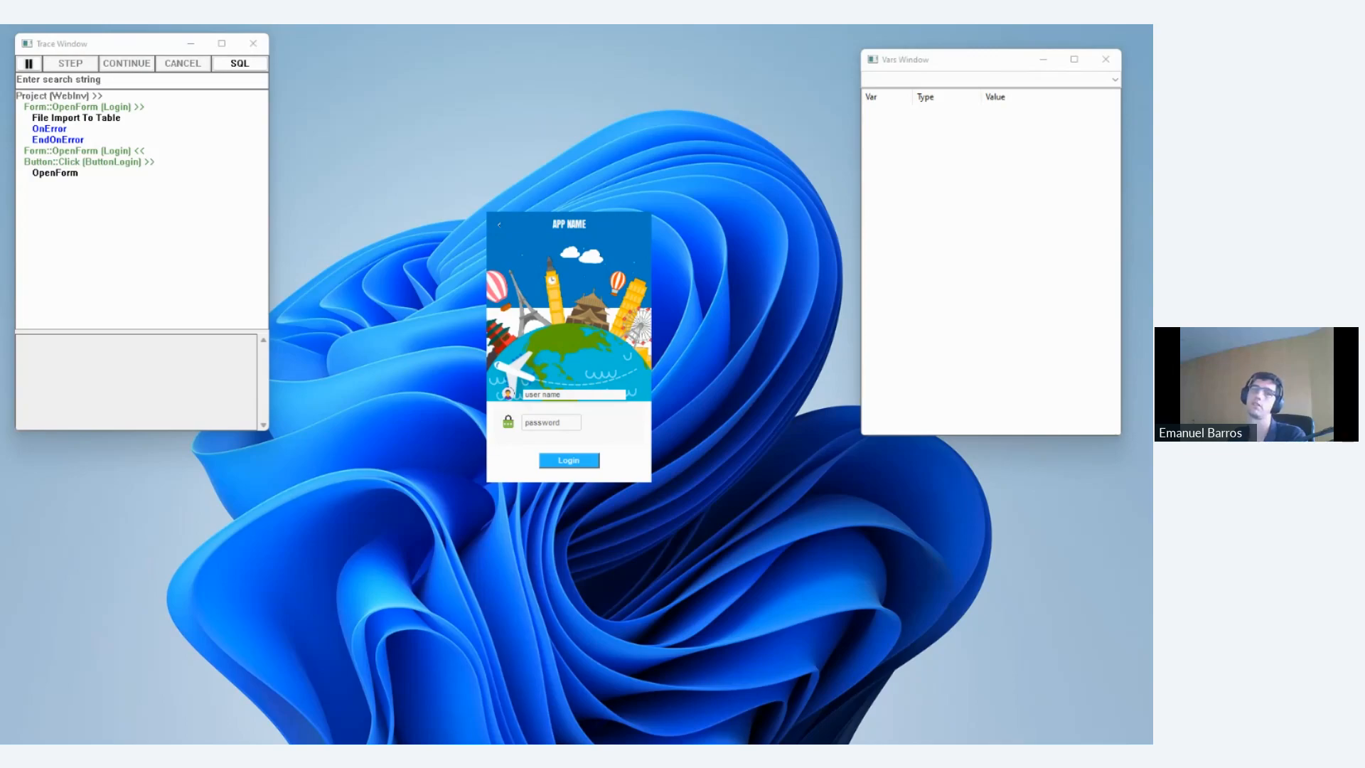
left_click(530, 316)
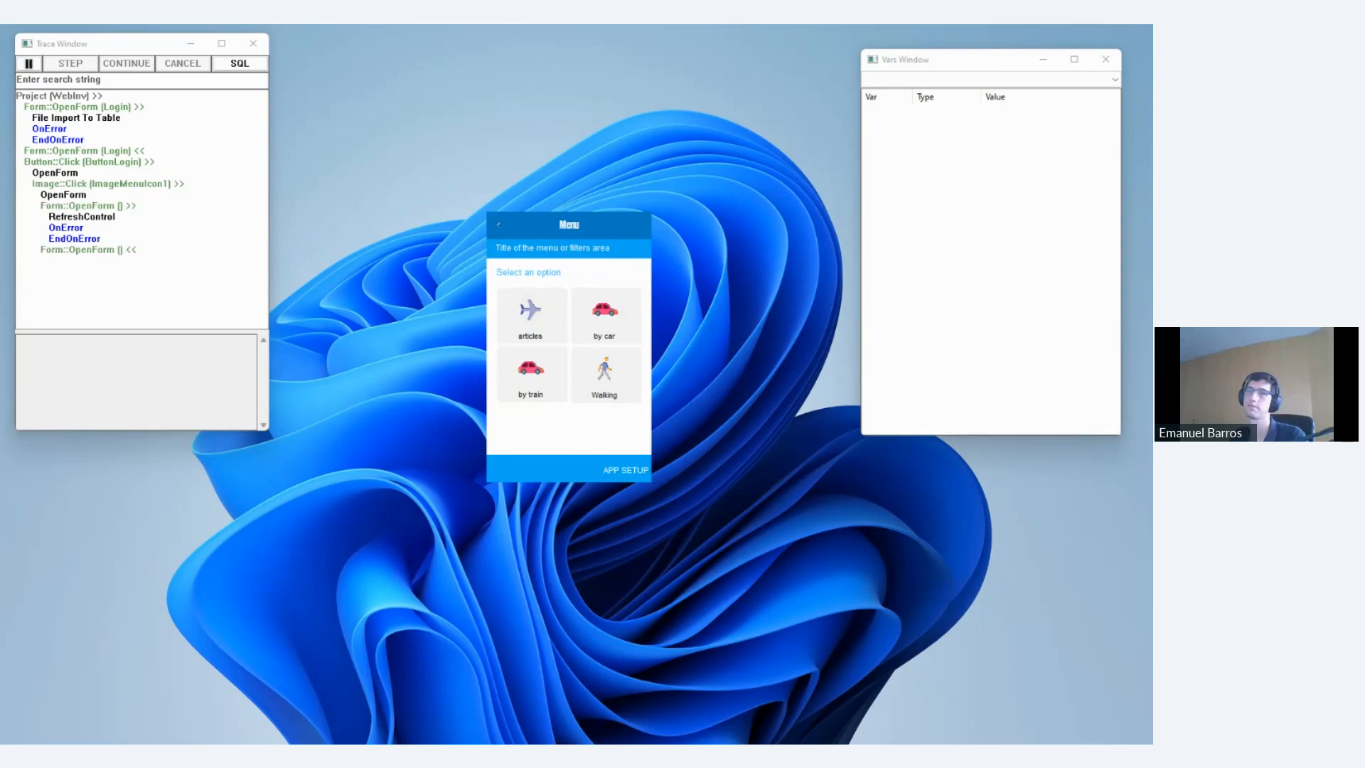
Examine the images and names in the simulated Articles list, return to the Login form, and close the simulator
scroll(594, 406, "down", 5)
scroll(590, 408, "down", 8)
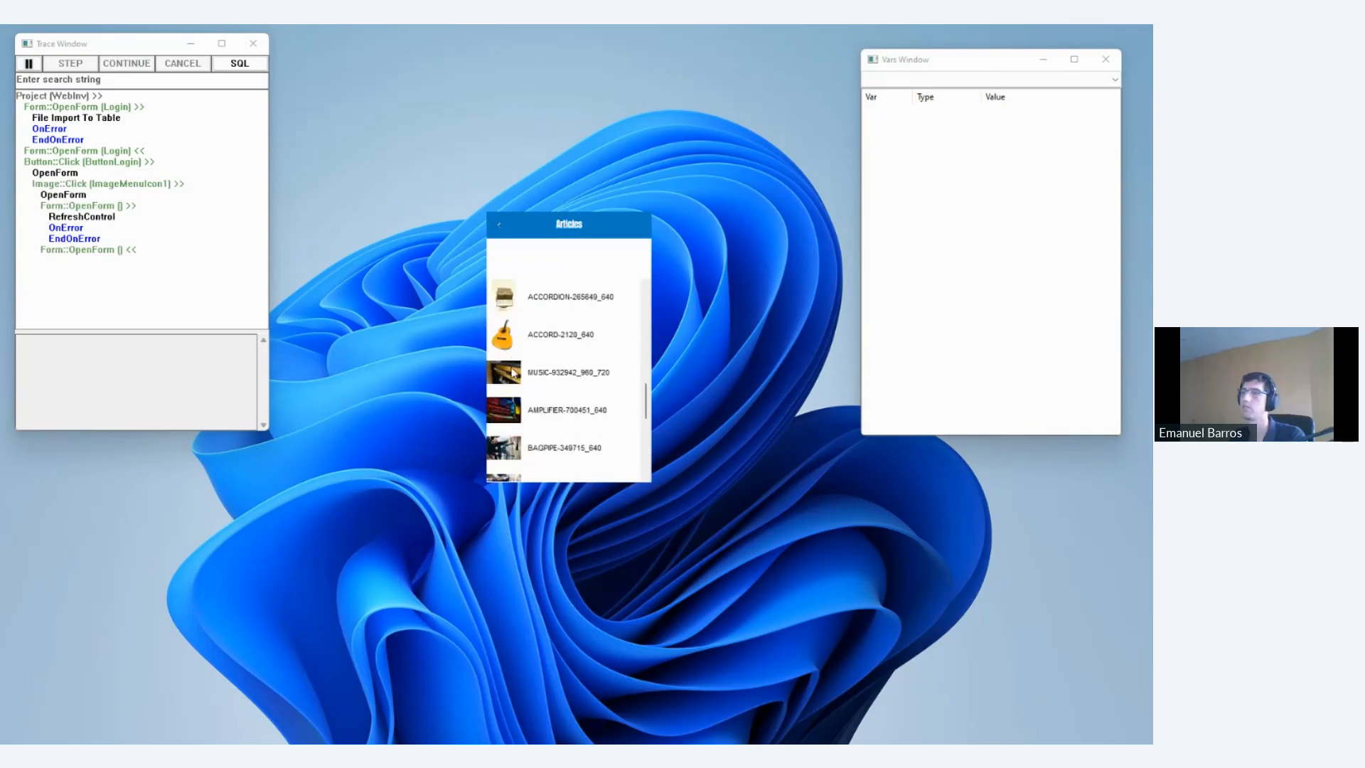
scroll(504, 394, "down", 6)
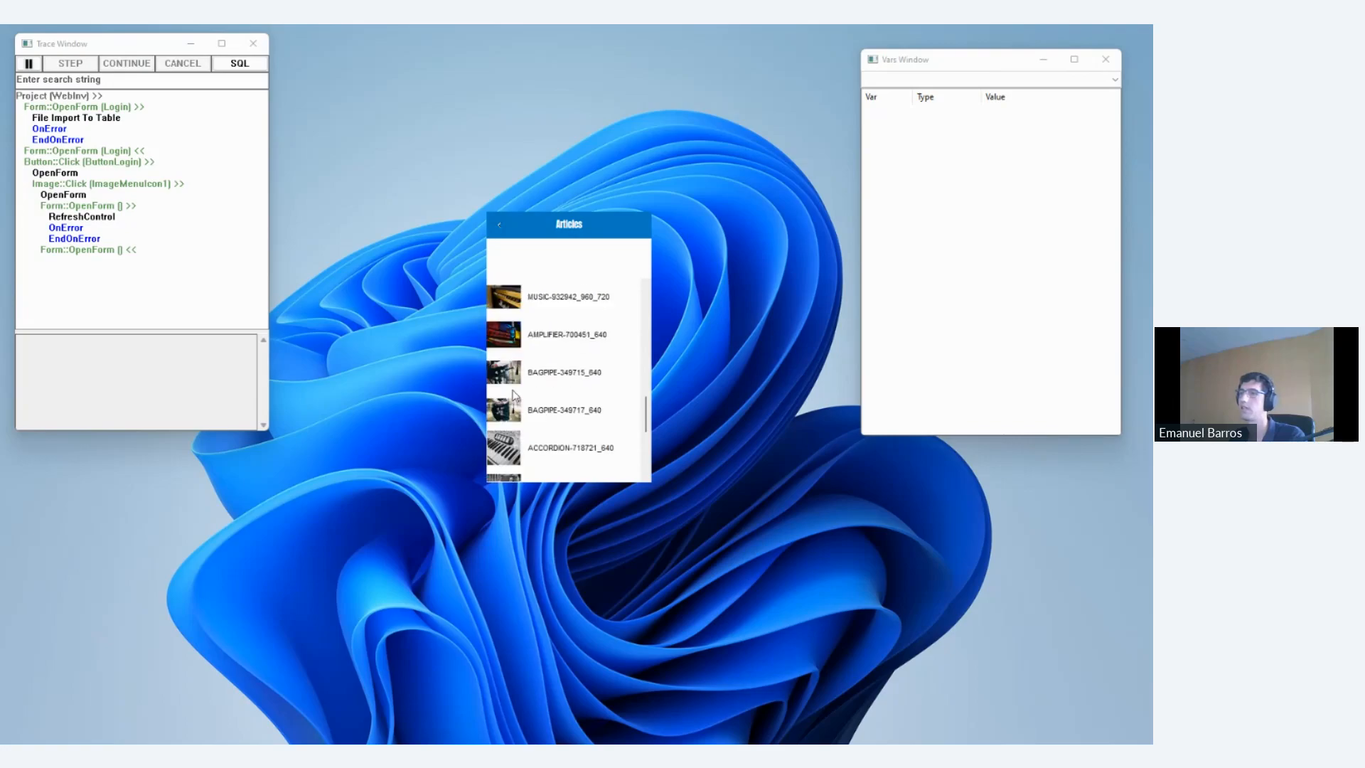
scroll(506, 395, "up", 6)
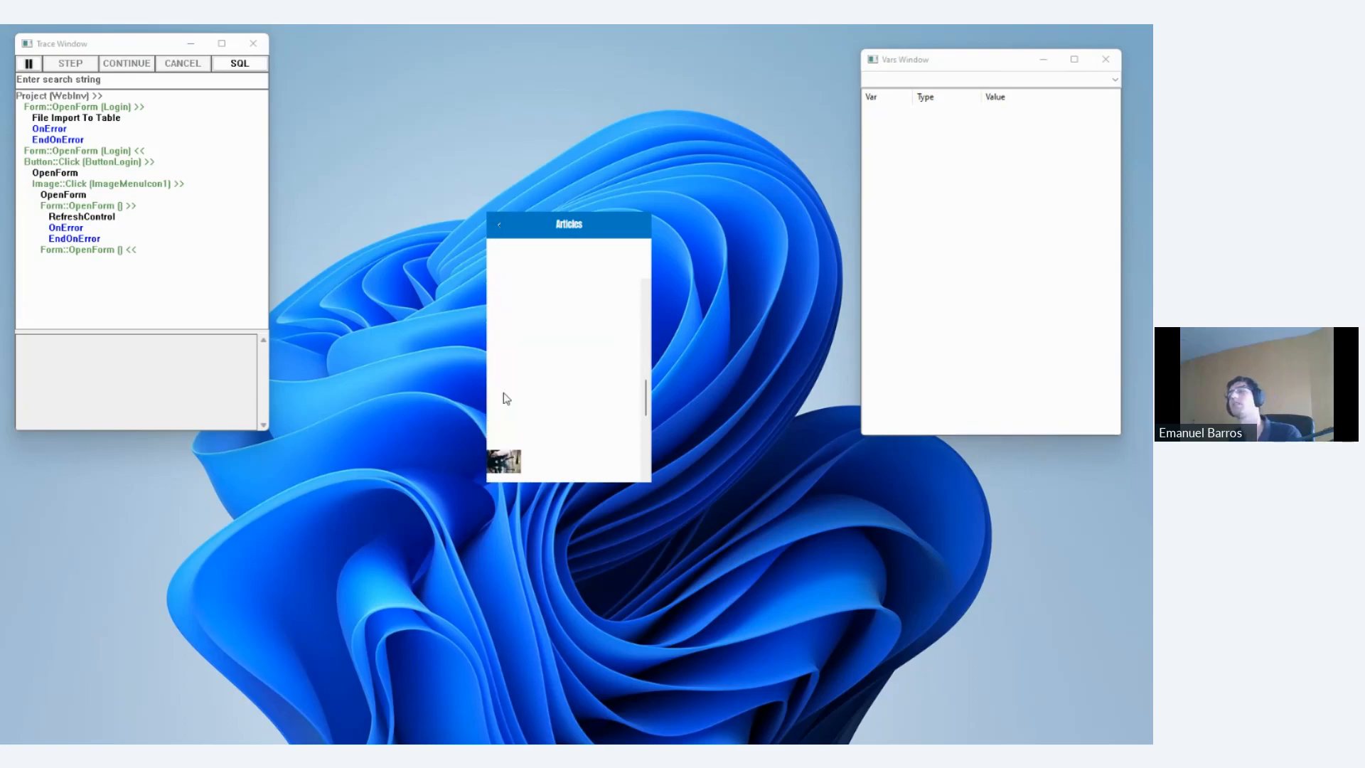
scroll(495, 383, "up", 8)
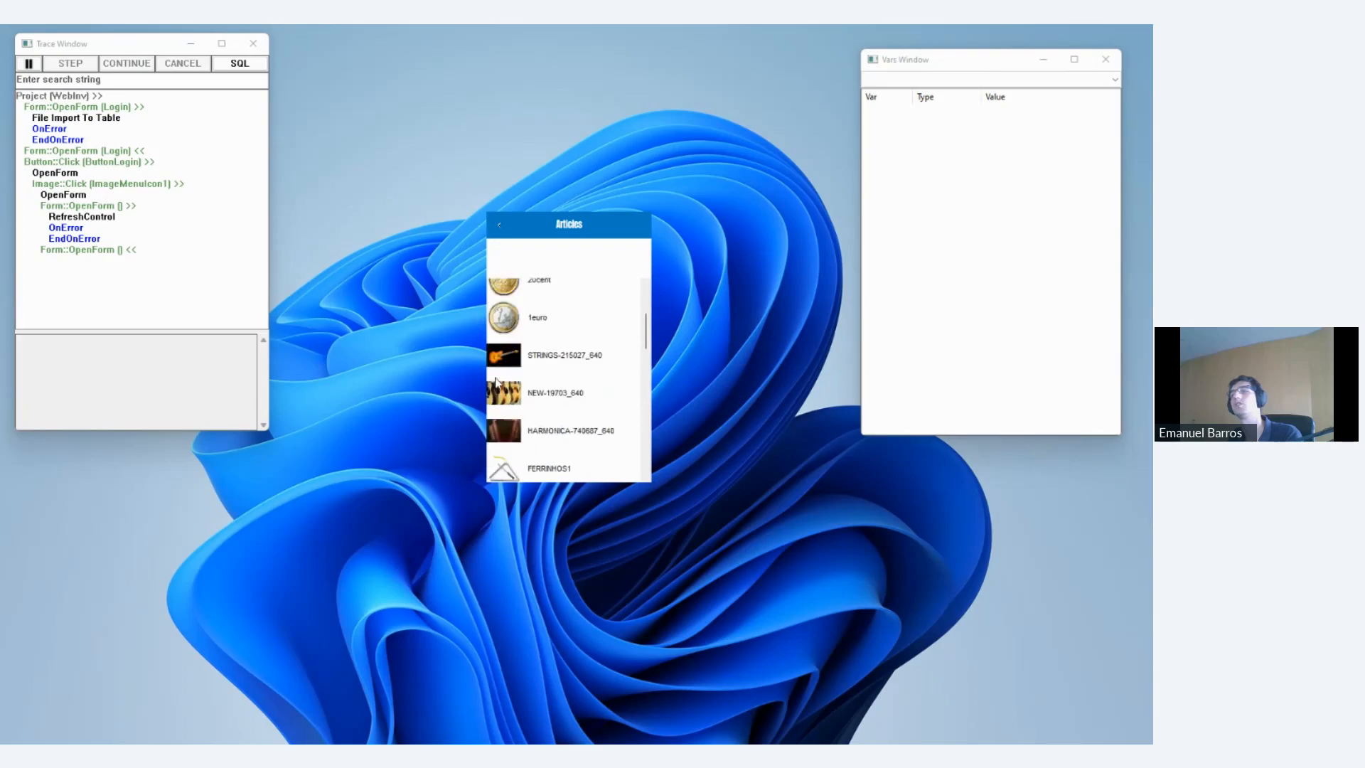
left_click(500, 227)
left_click(502, 229)
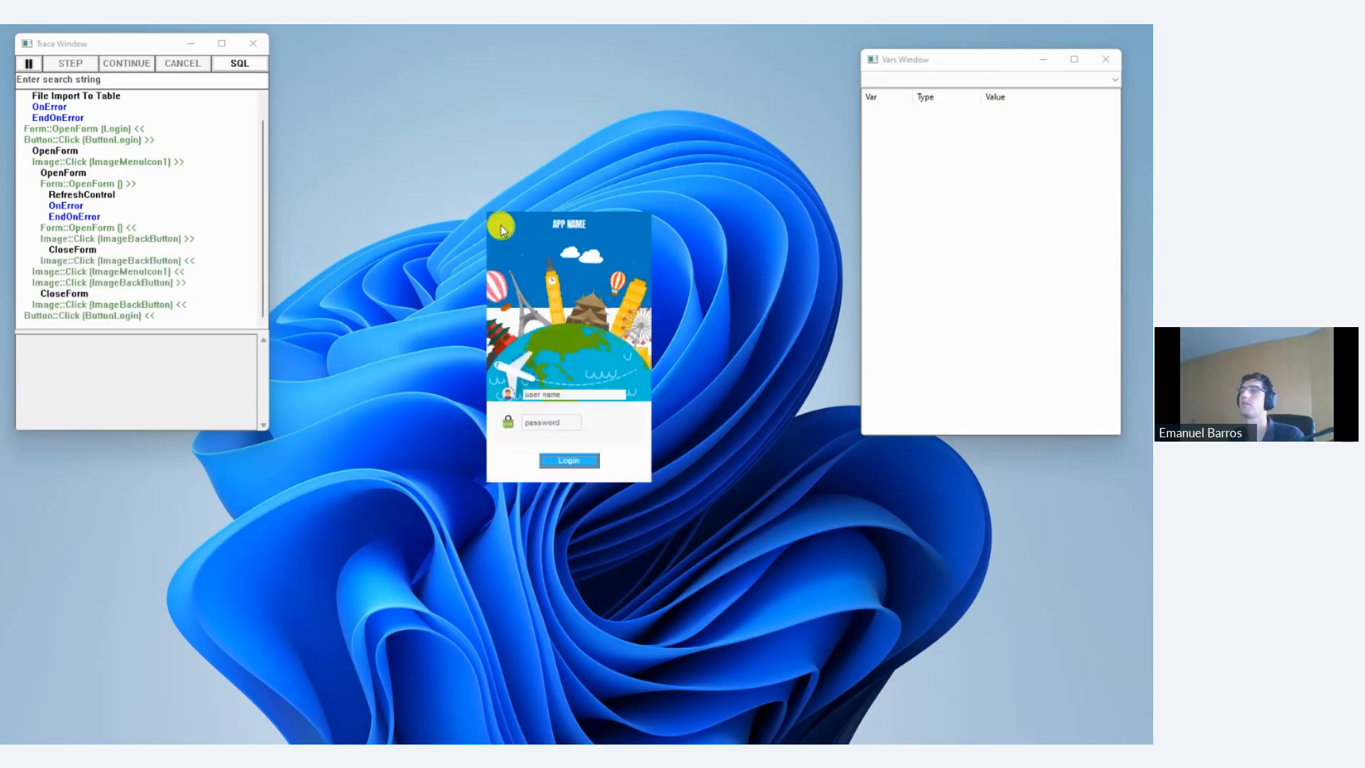
left_click(498, 224)
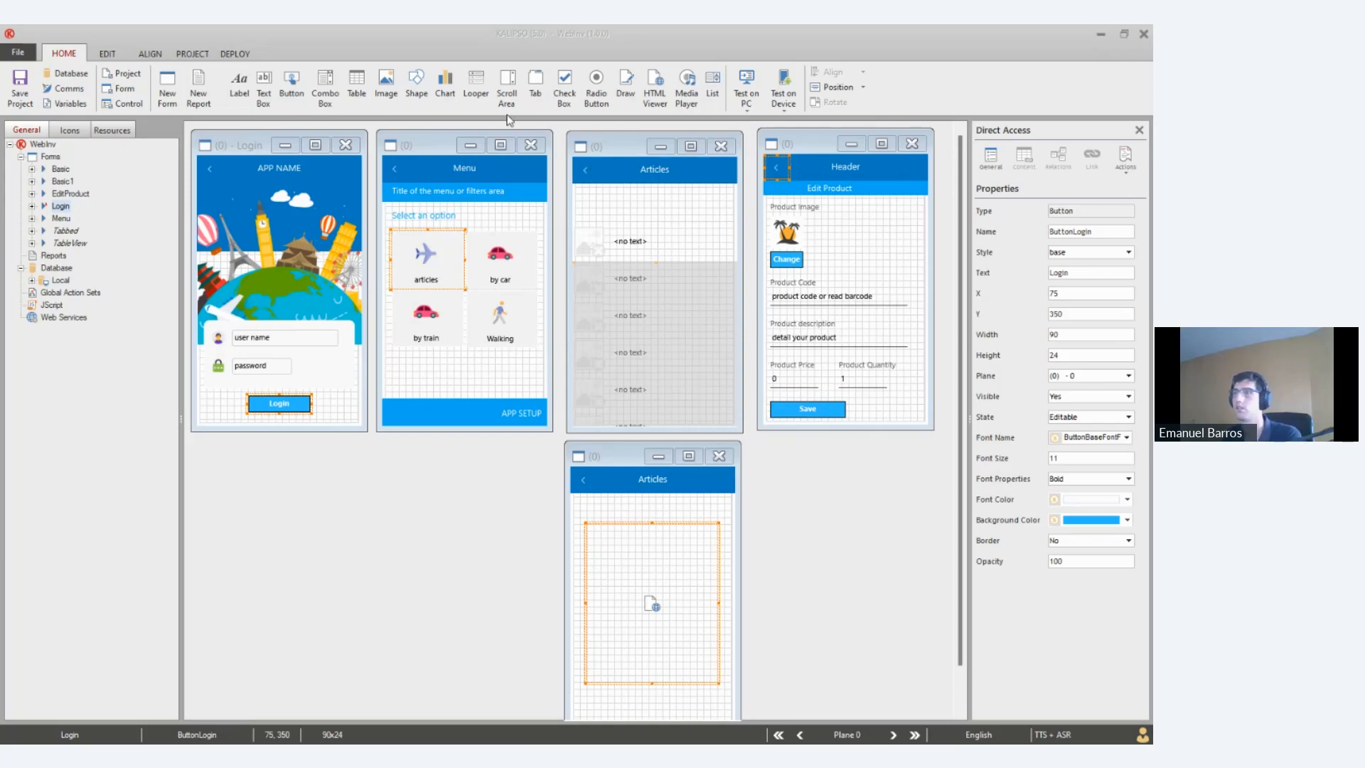
Add an image control above the looper on the Basic Articles form and begin adding a new image resource for its content
left_click_drag(386, 89, 651, 206)
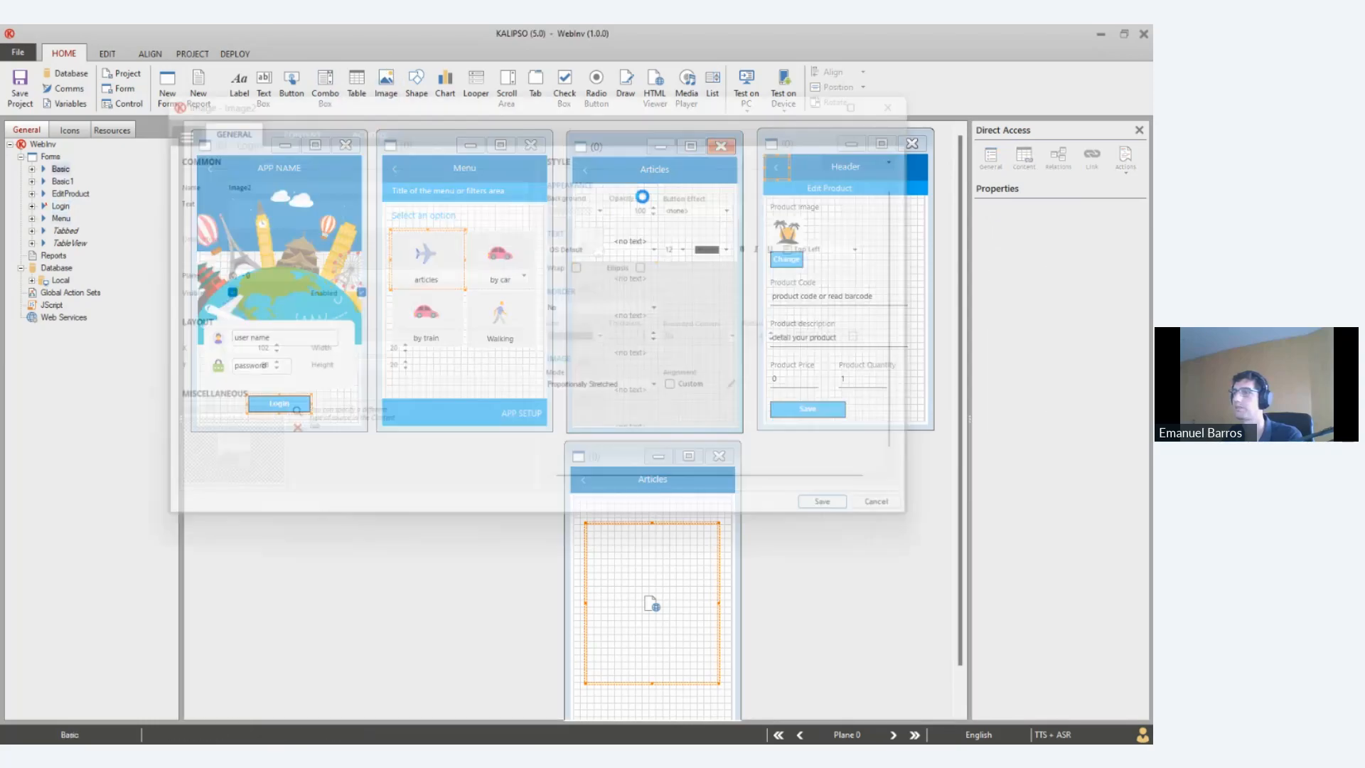
left_click(285, 122)
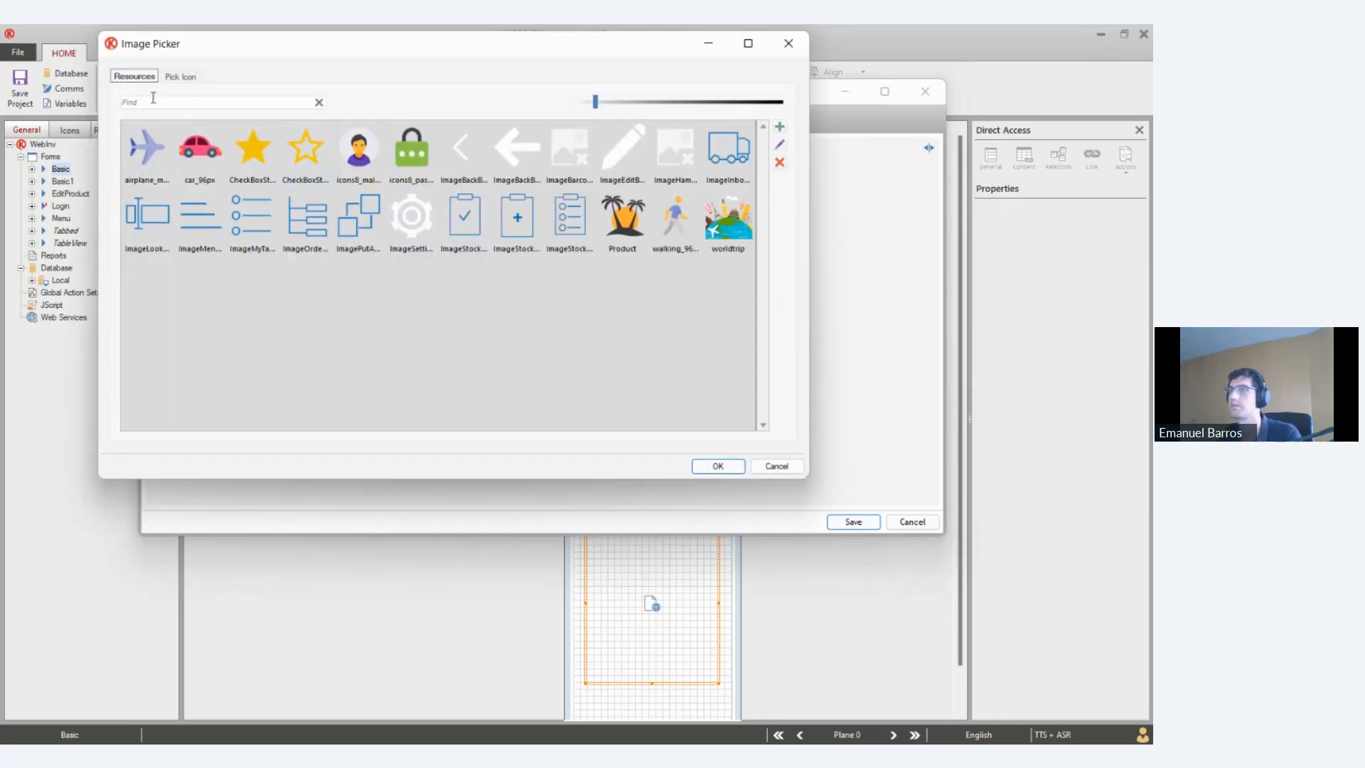
left_click(780, 129)
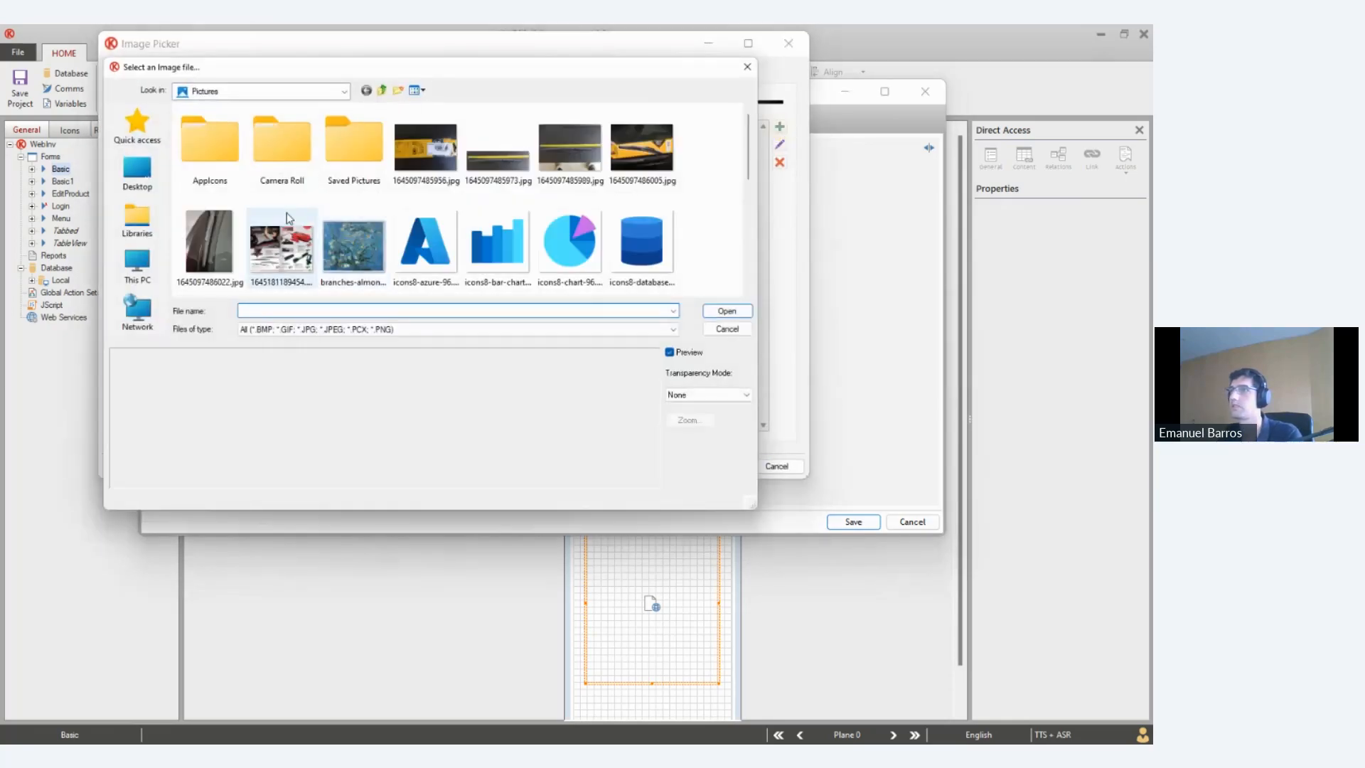
Import RoundCornersTranspRect-High.png from the RoundImages project's Files To Send folder as the image control's content and save the control
scroll(669, 245, "down", 5)
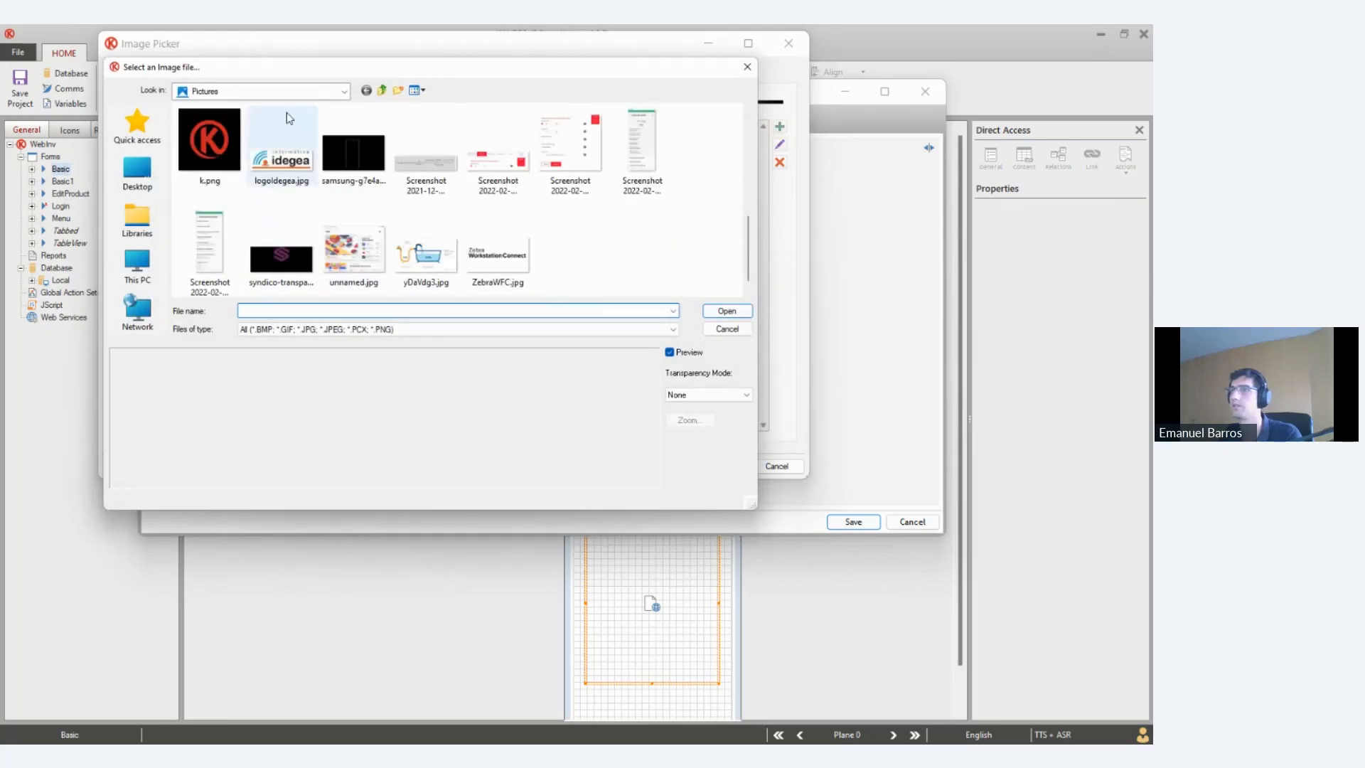
left_click(382, 90)
left_click(383, 90)
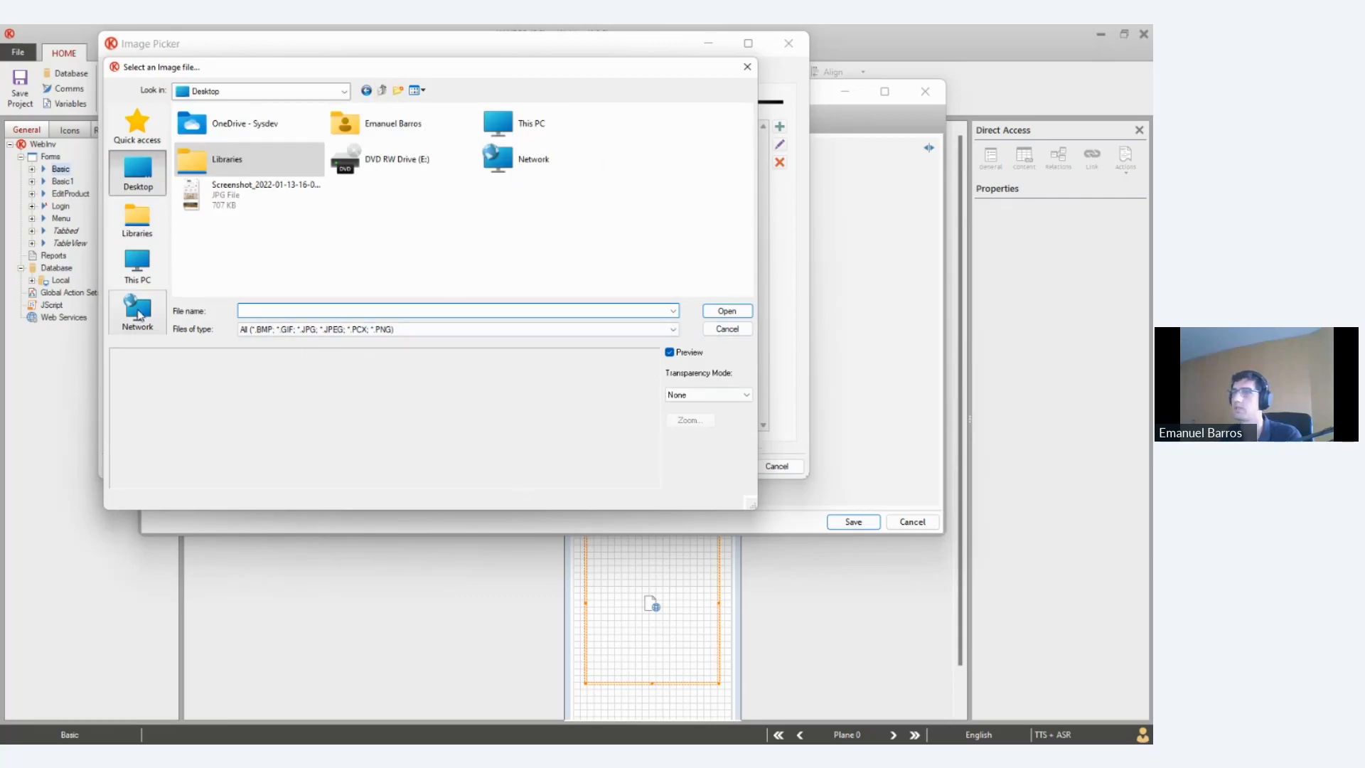
left_click(137, 265)
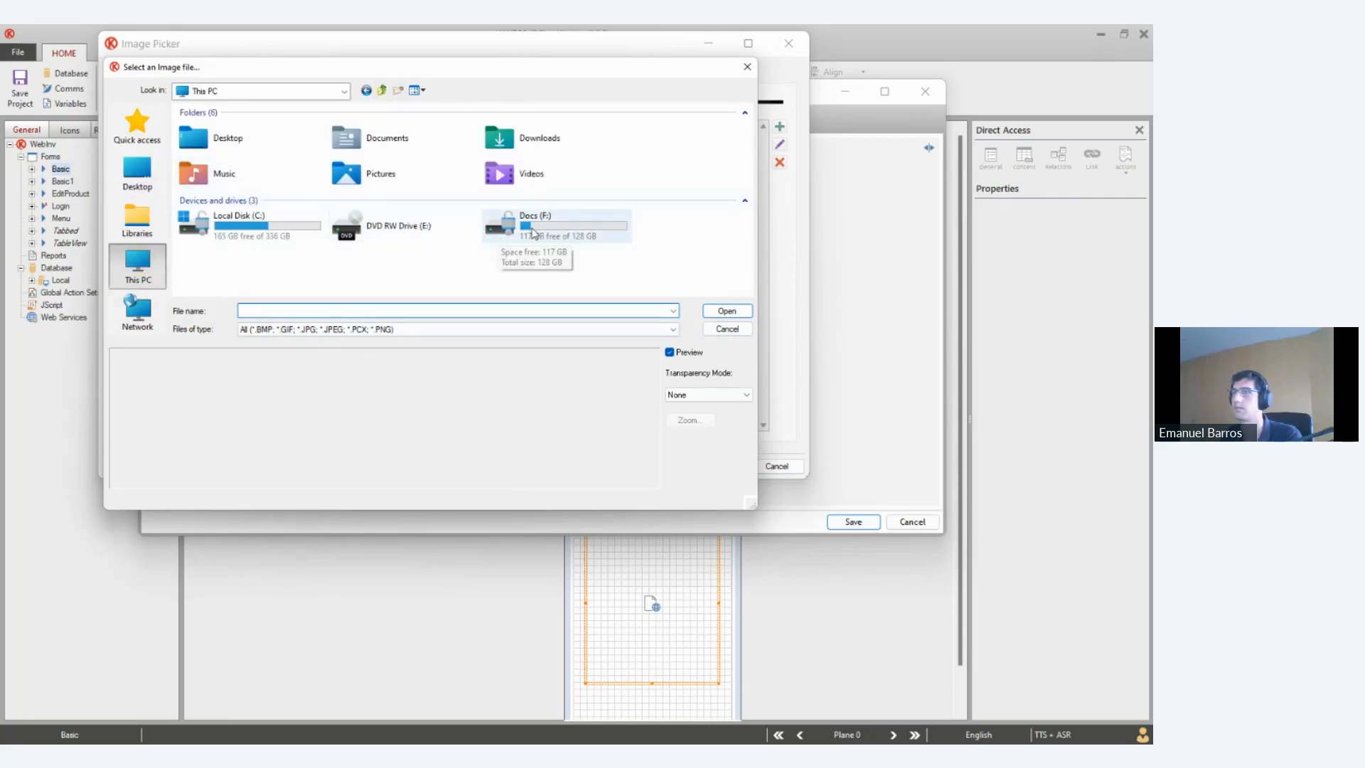
double_click(597, 232)
double_click(230, 165)
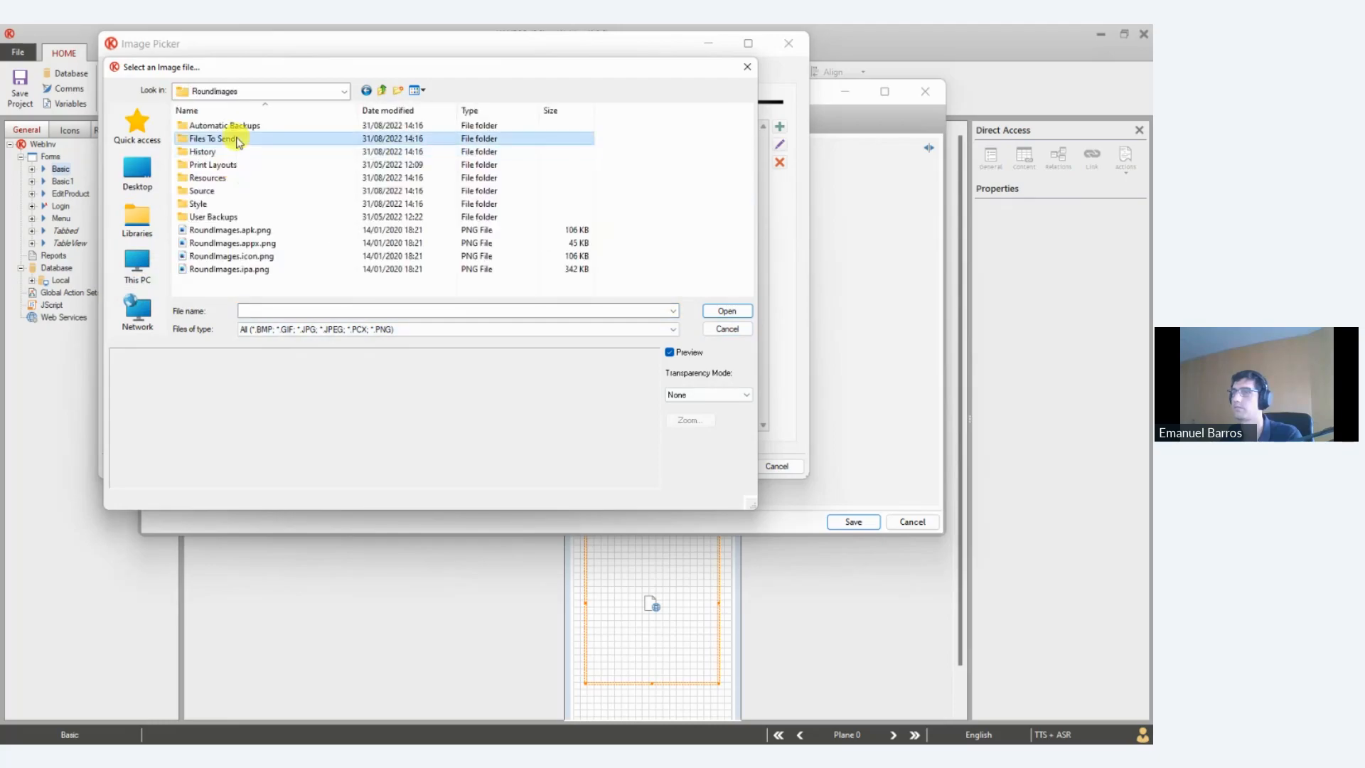
double_click(226, 137)
left_click(353, 143)
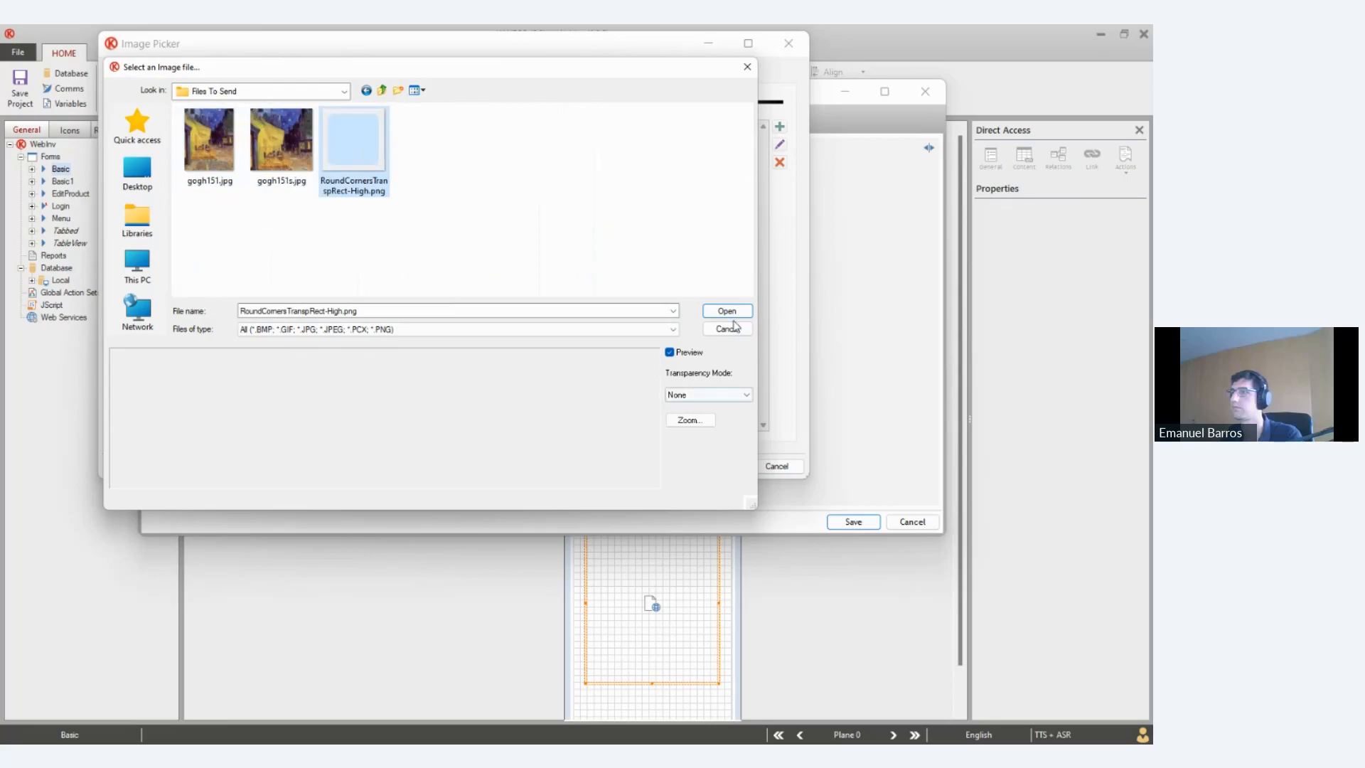
left_click(732, 317)
left_click(556, 373)
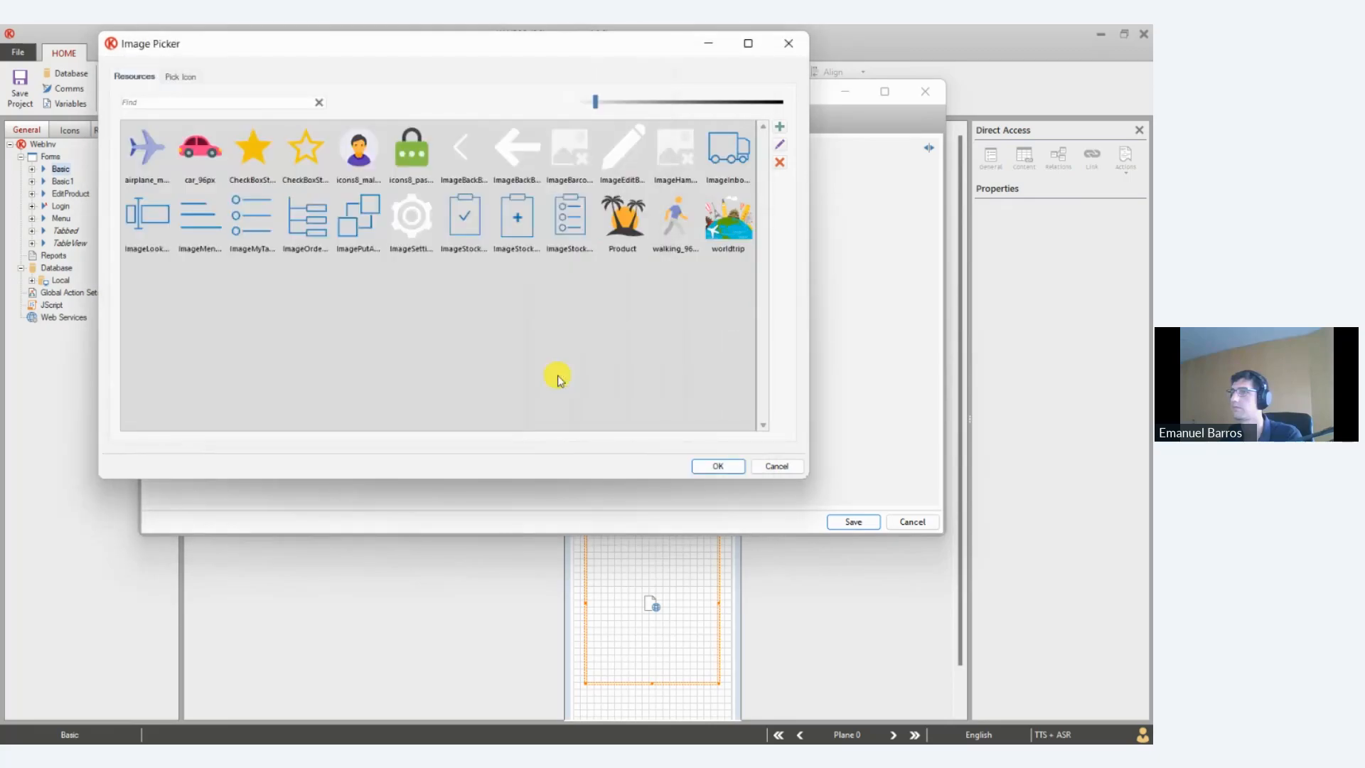
left_click(719, 467)
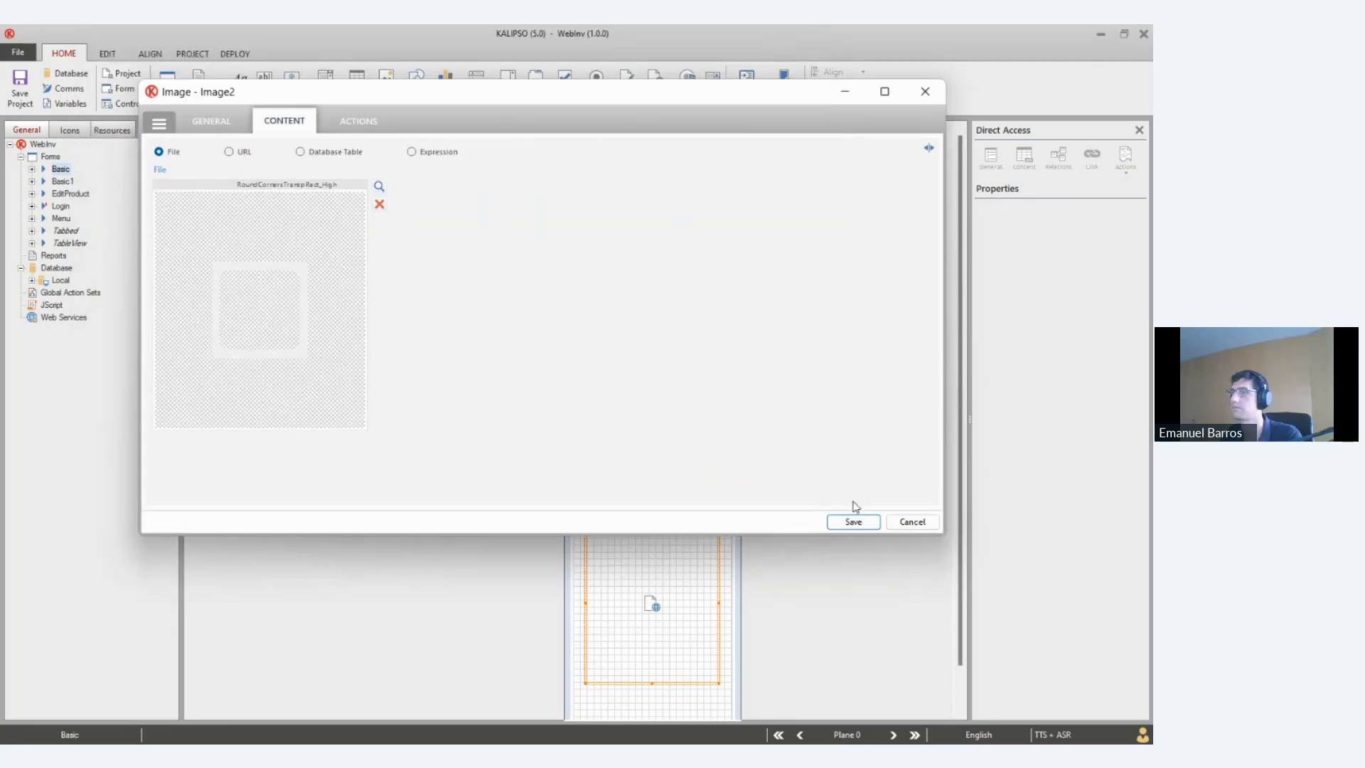
left_click(855, 522)
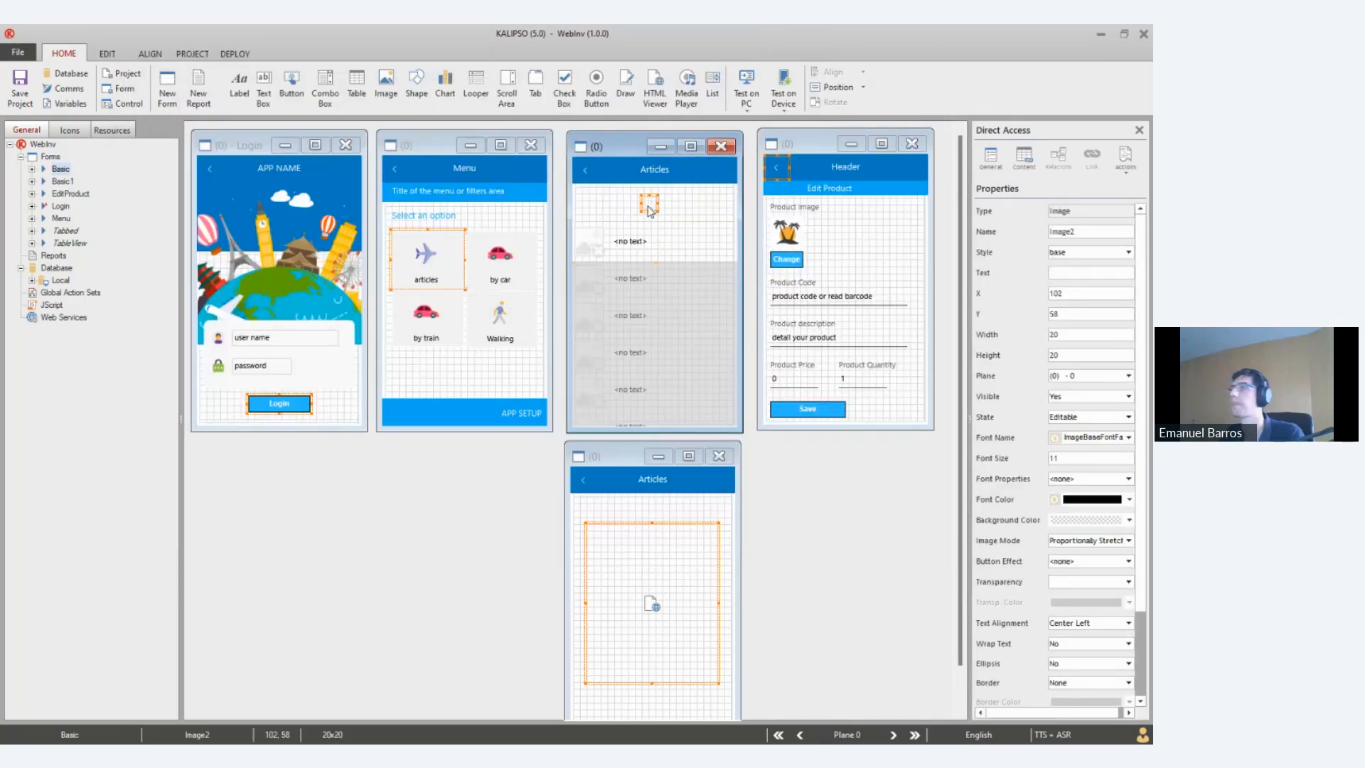
Enlarge the rounded-corner image to about 60 by 66 and increase the height of the looper's cells
left_click_drag(641, 212, 677, 242)
left_click_drag(655, 215, 680, 215)
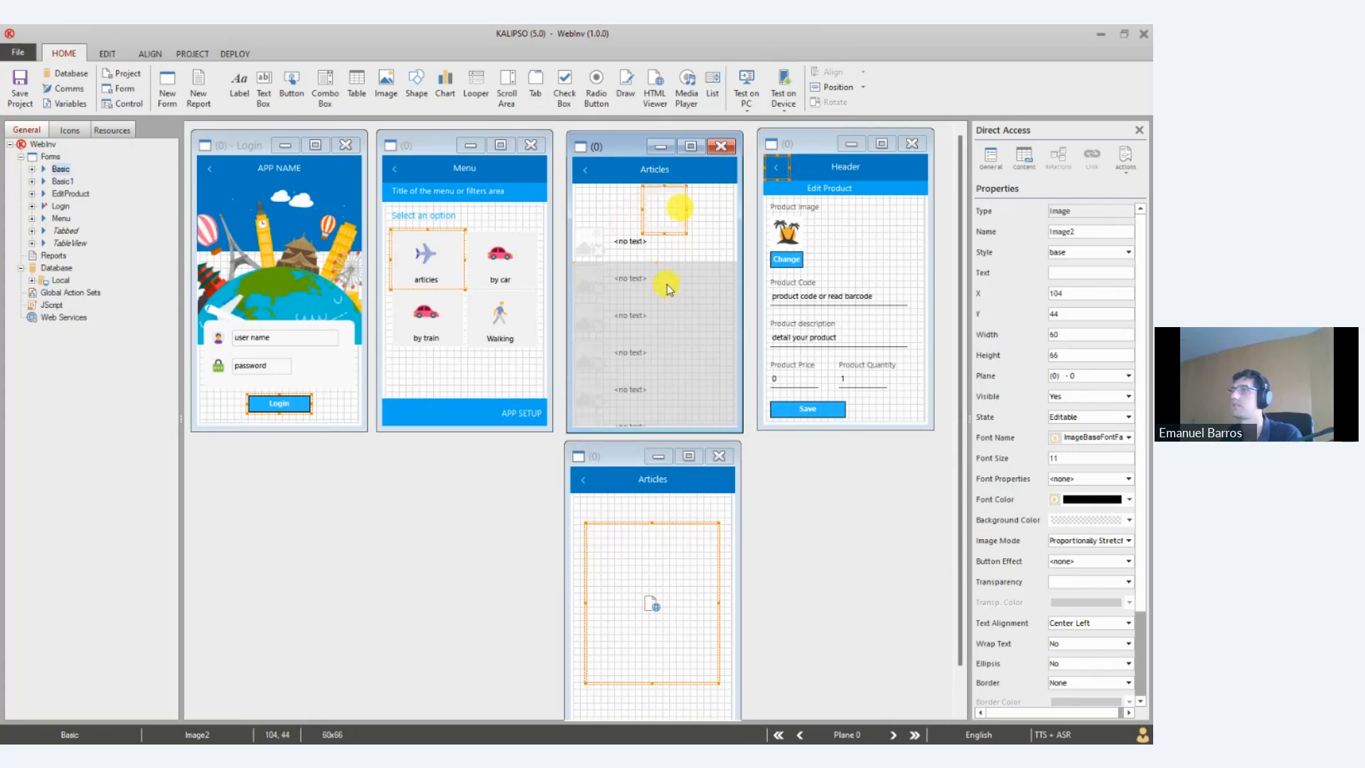
left_click(658, 267)
left_click_drag(659, 263, 650, 300)
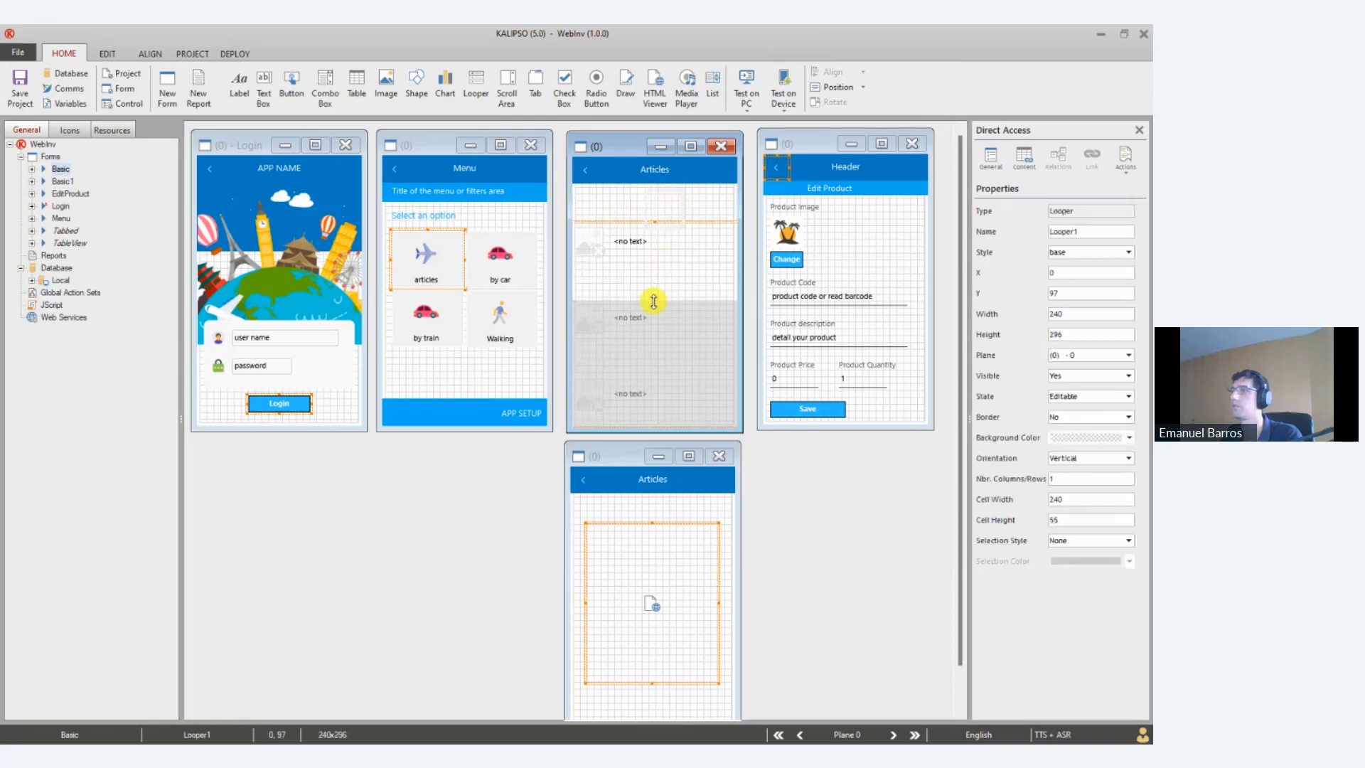
Move the name label inside the looper cell away from the article image, to about X 110, Y 14
left_click(633, 243)
left_click_drag(633, 243, 673, 241)
left_click(596, 251)
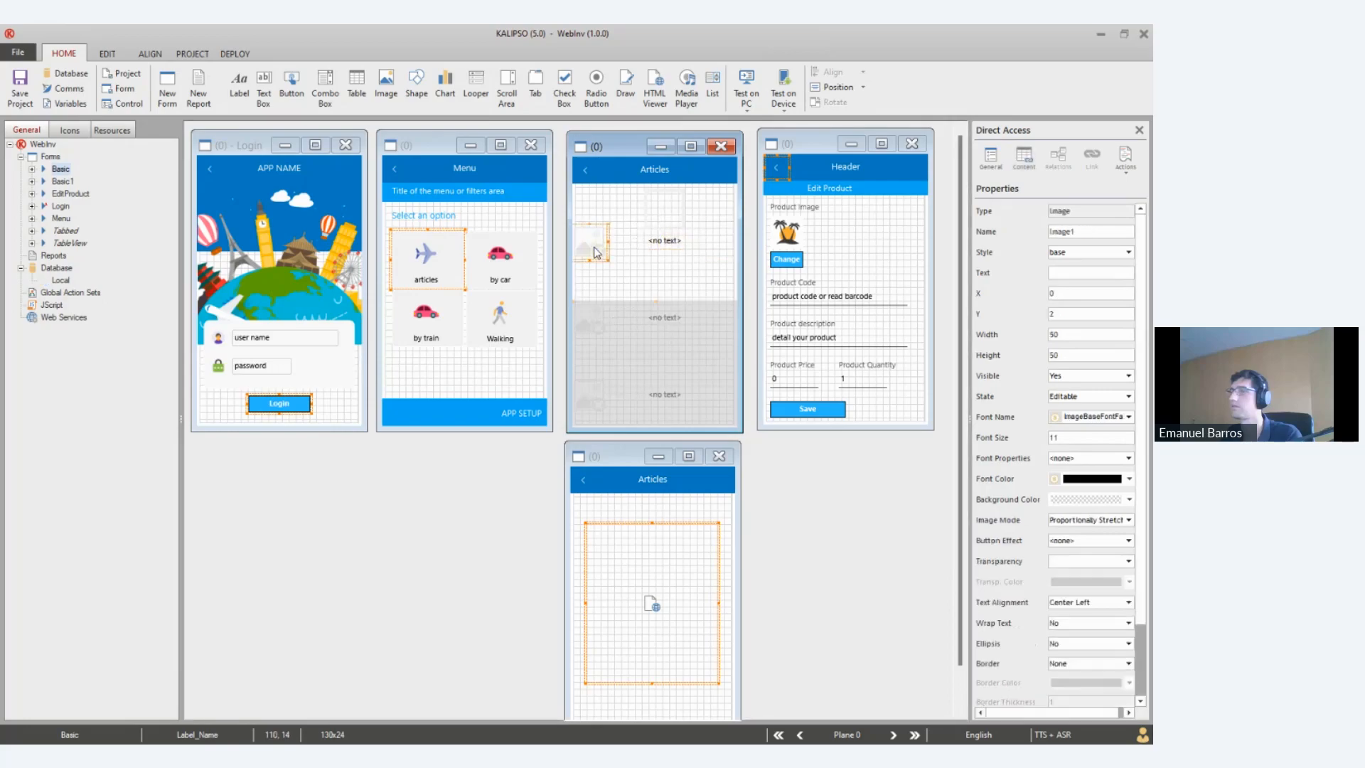
Set the rounded-corner image's width and height to 70 and move it into the looper cell at about X 68, Y 28
left_click(666, 217)
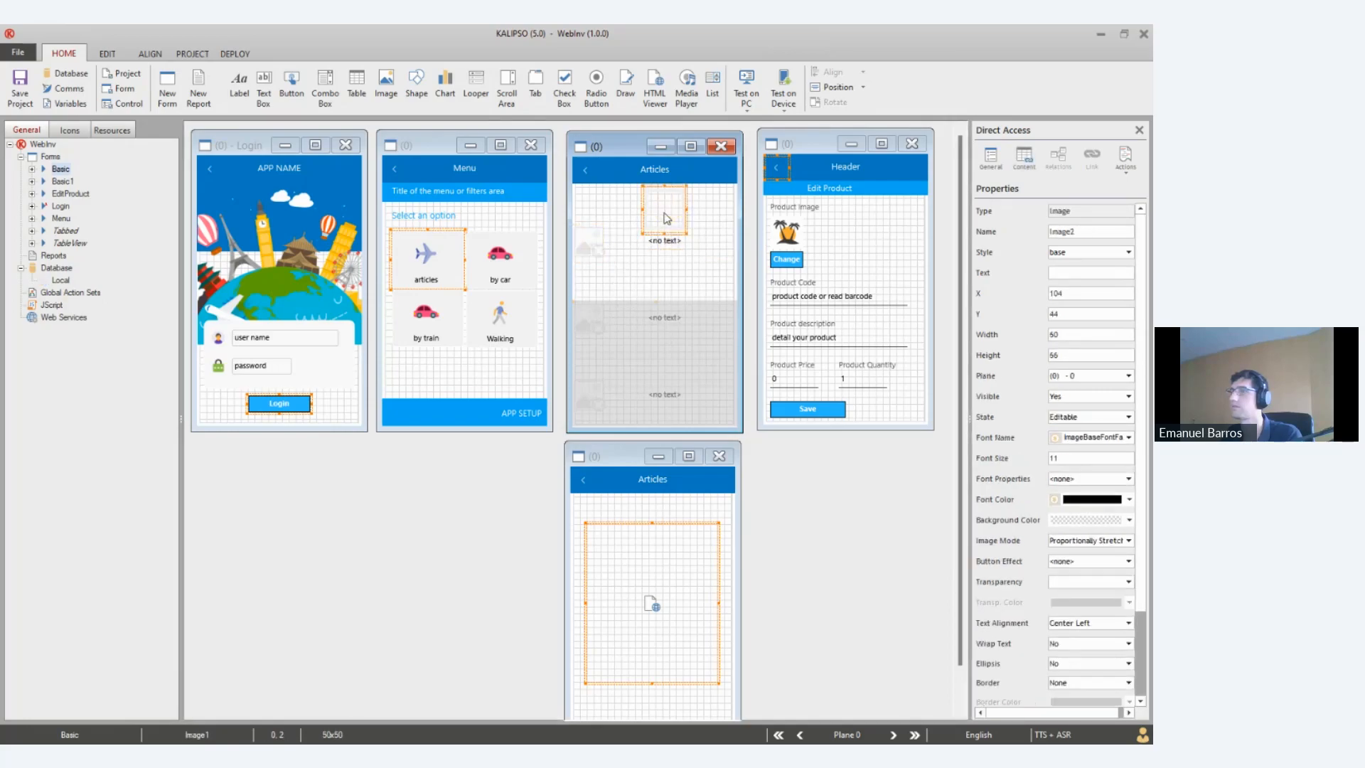
double_click(1076, 335)
type("70")
key("Return")
double_click(1071, 353)
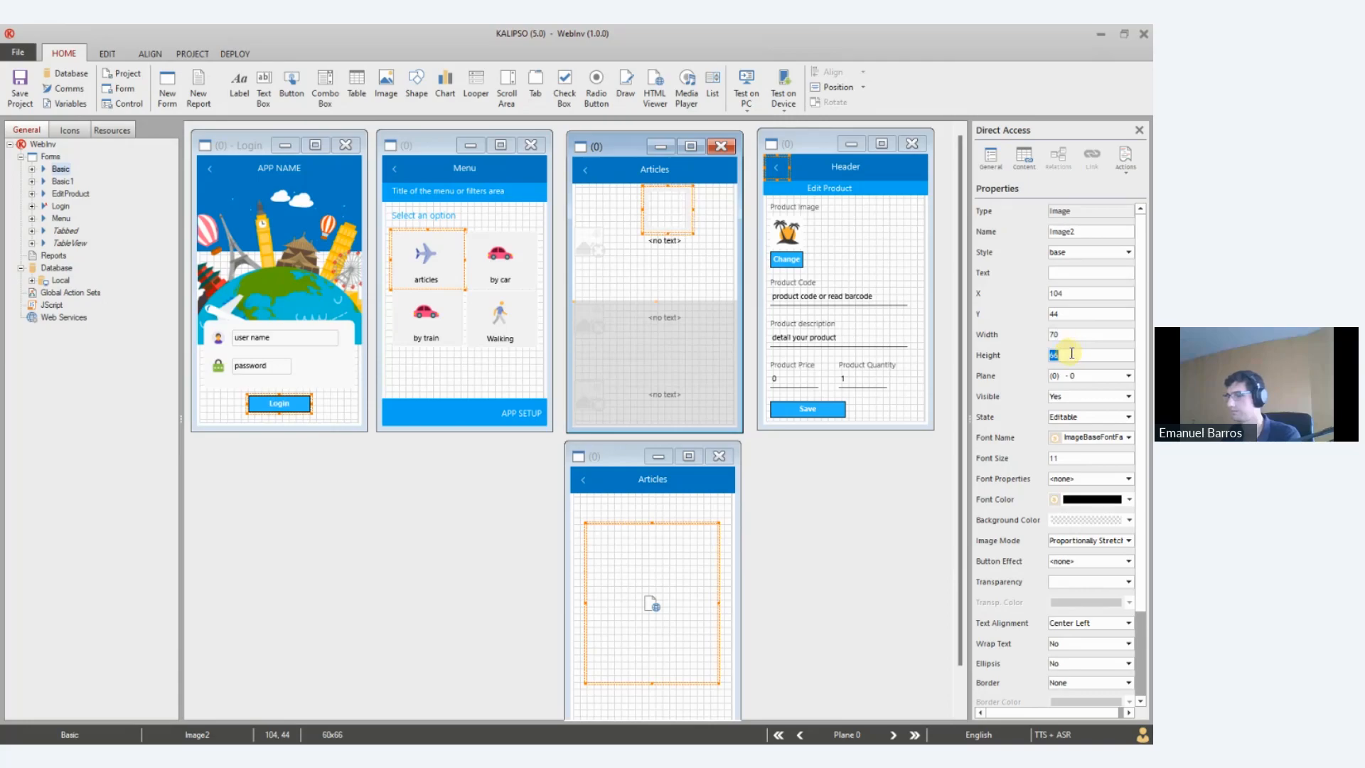
type("70")
key("Return")
left_click_drag(654, 220, 621, 279)
Set the width and height of the looper's article image Image1 to 70 and save it
left_click(593, 249)
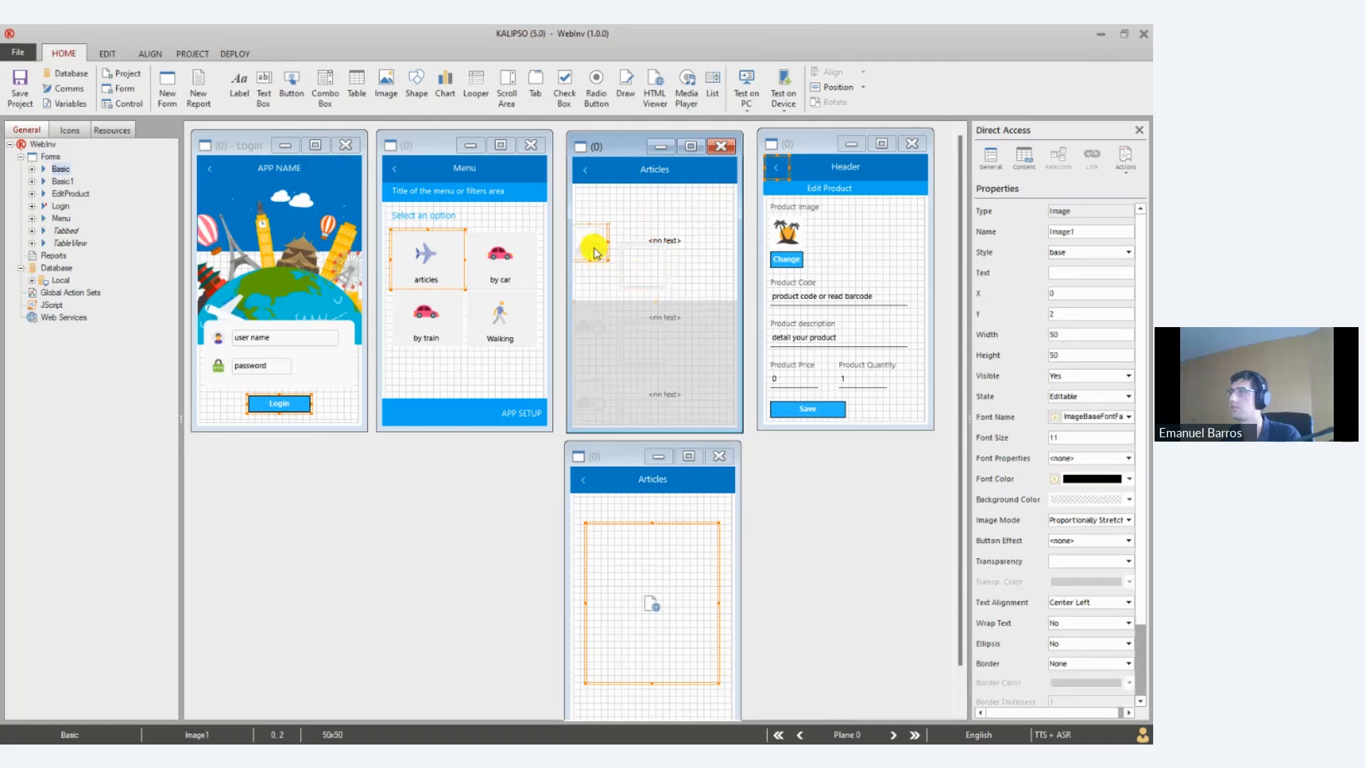
double_click(607, 252)
double_click(377, 353)
type("70")
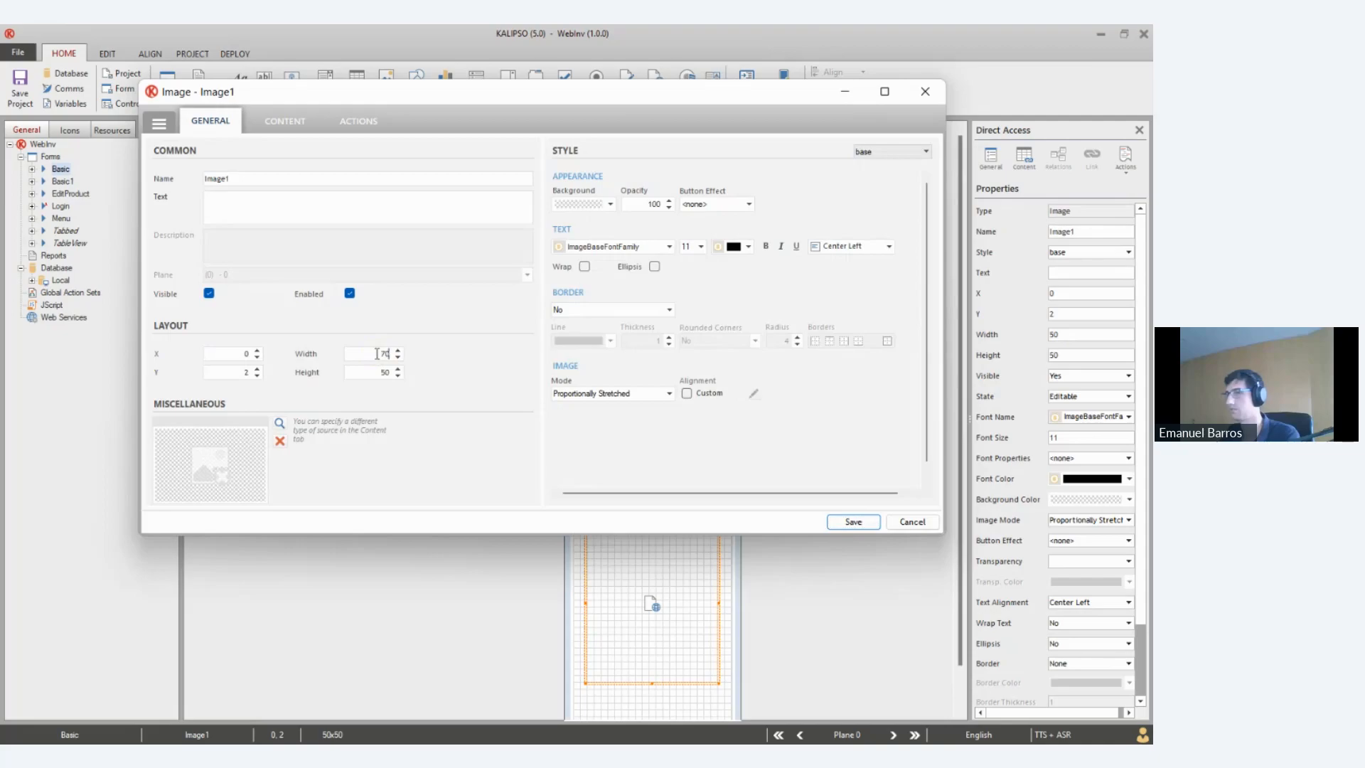
left_click(384, 373)
type("70")
left_click(853, 522)
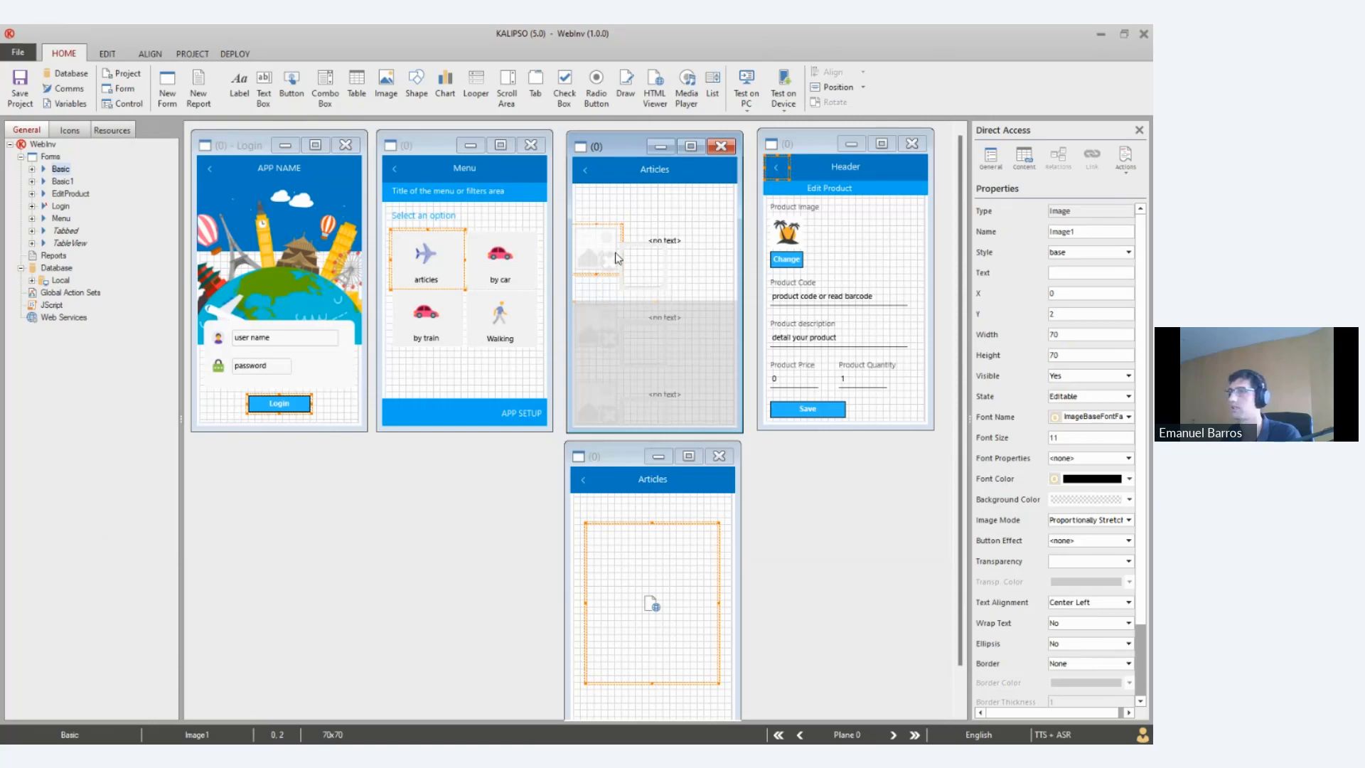
Align the rounded-corner image with the article image by horizontal center and vertical center so that it overlays it
left_click(634, 265, "ctrl")
left_click(847, 76)
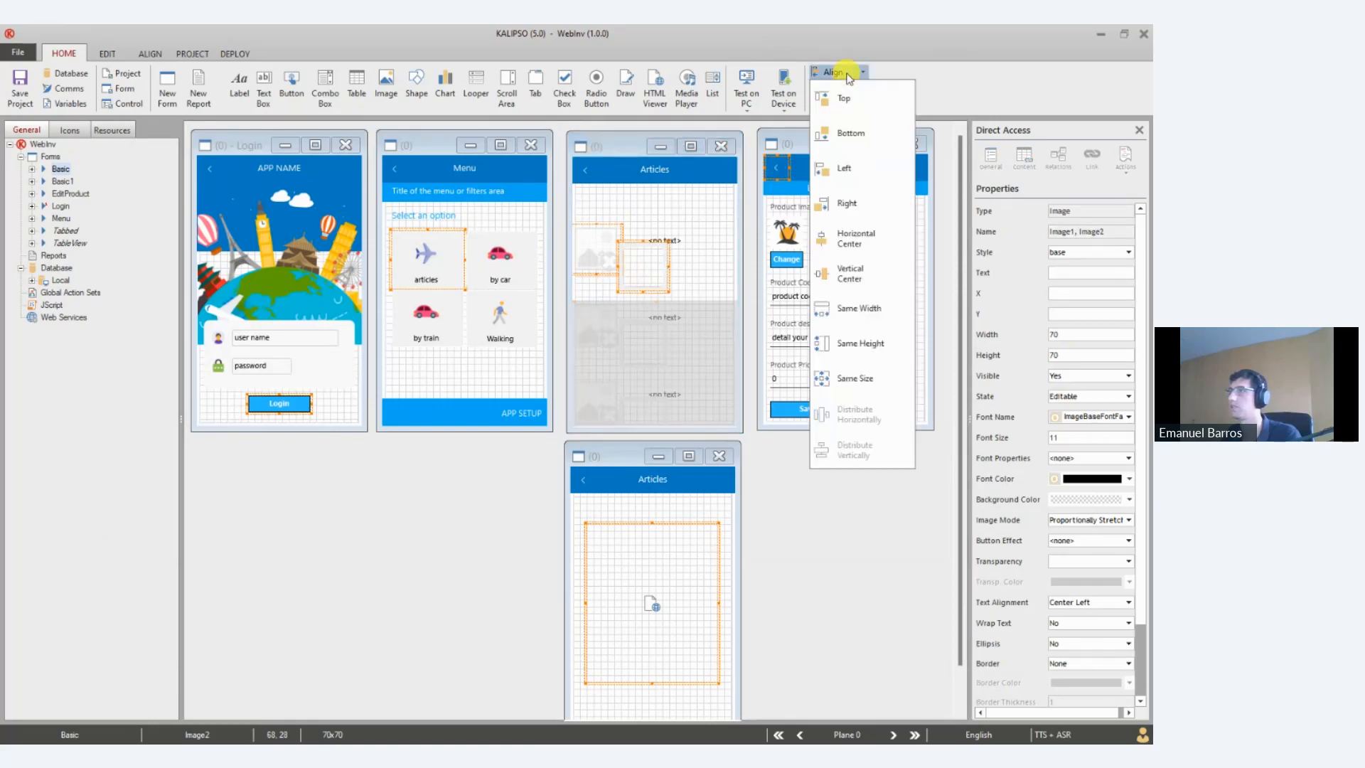
left_click(857, 238)
left_click(848, 73)
left_click(858, 271)
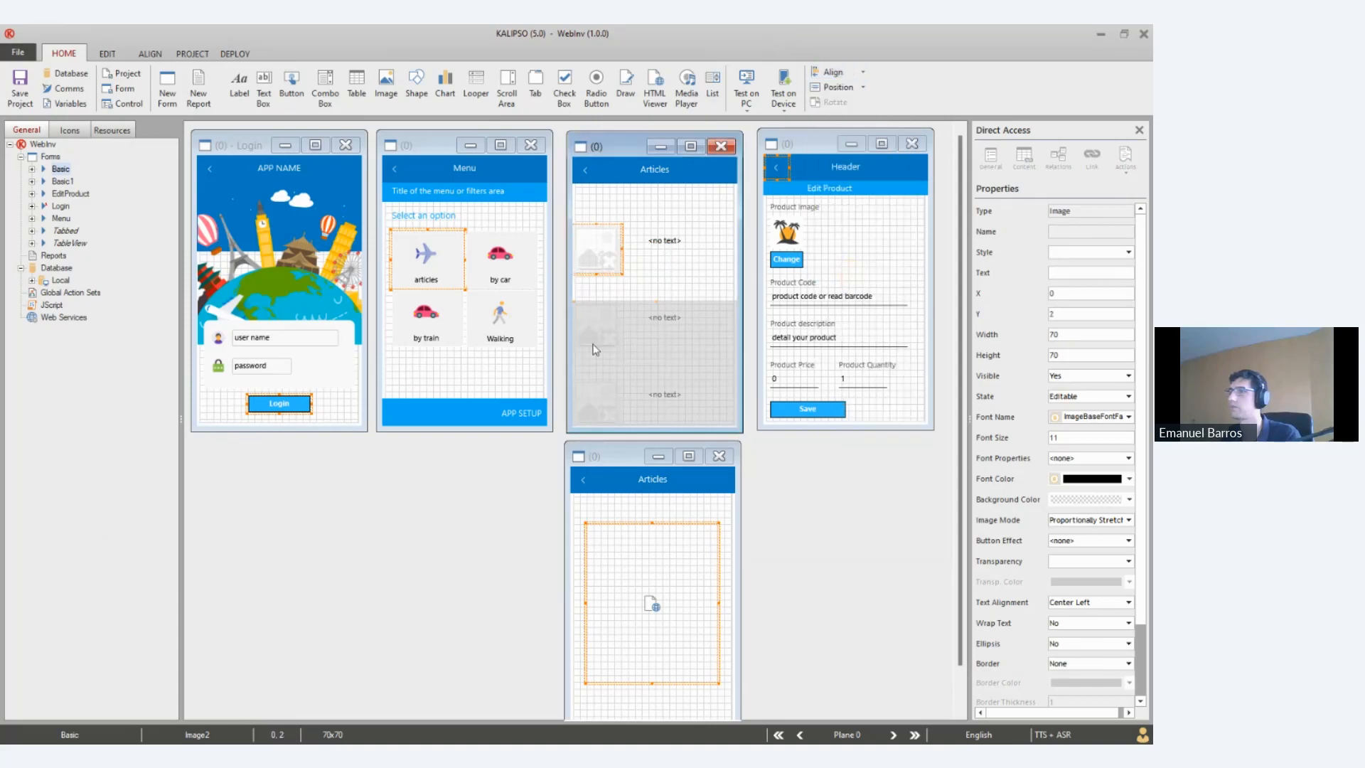
Reduce the looper's cell height to about 72 to fit the article image
left_click(630, 317)
left_click_drag(657, 301, 661, 274)
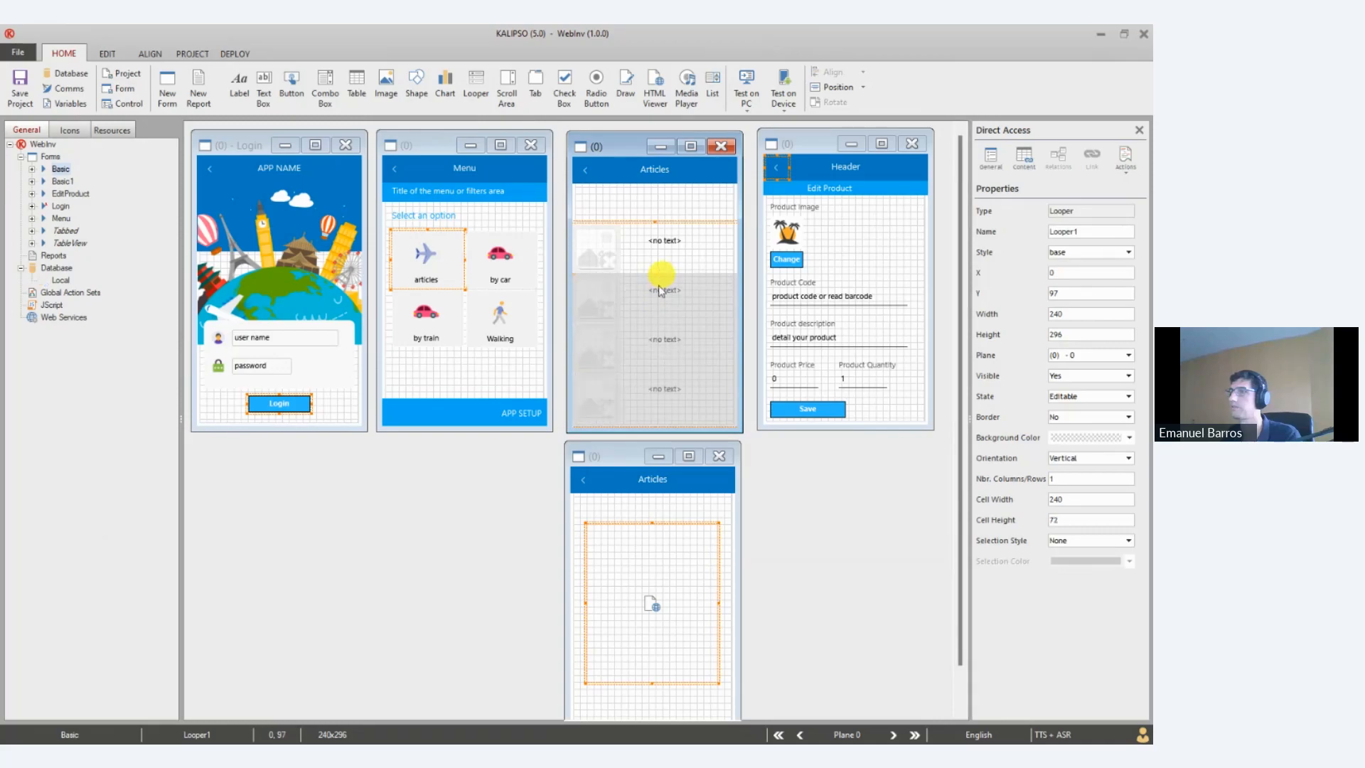
Create the update project file for WebInv
left_click(750, 107)
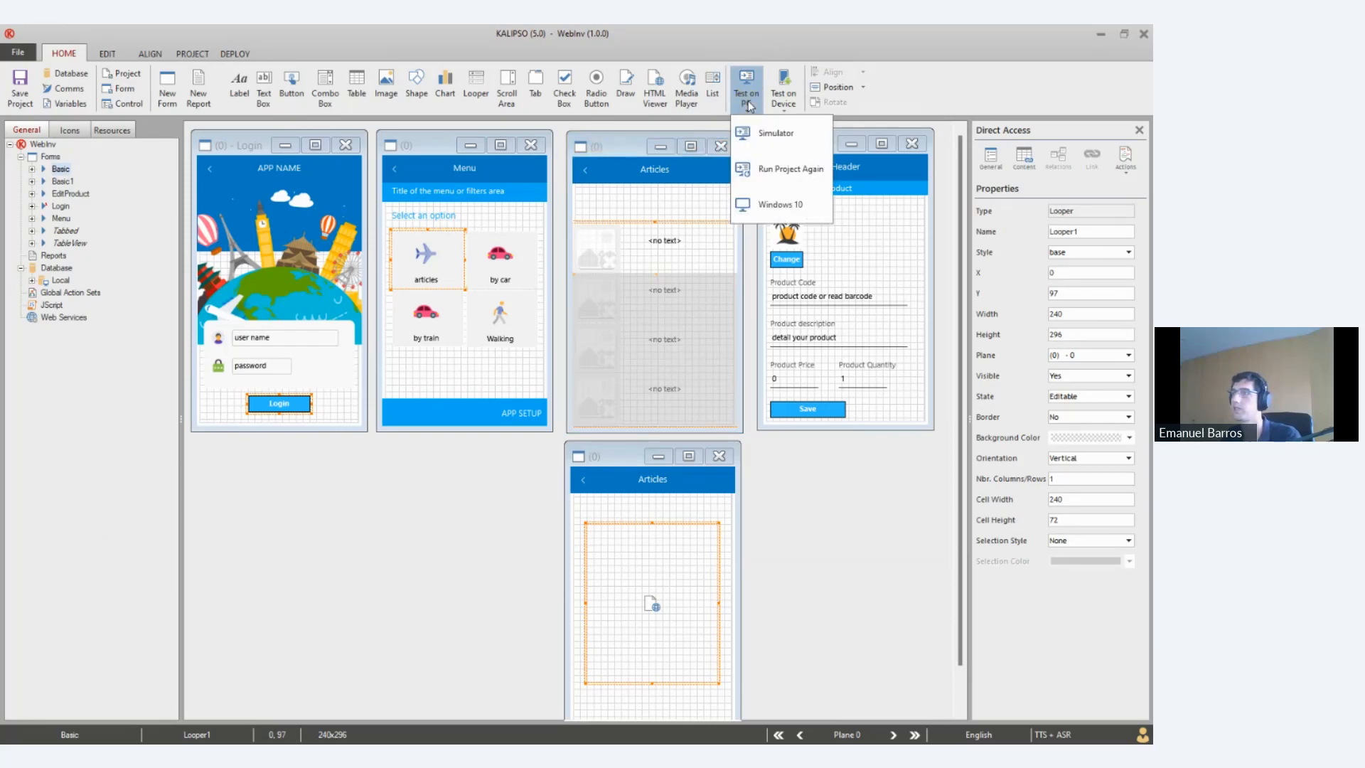
left_click(632, 190)
left_click(236, 54)
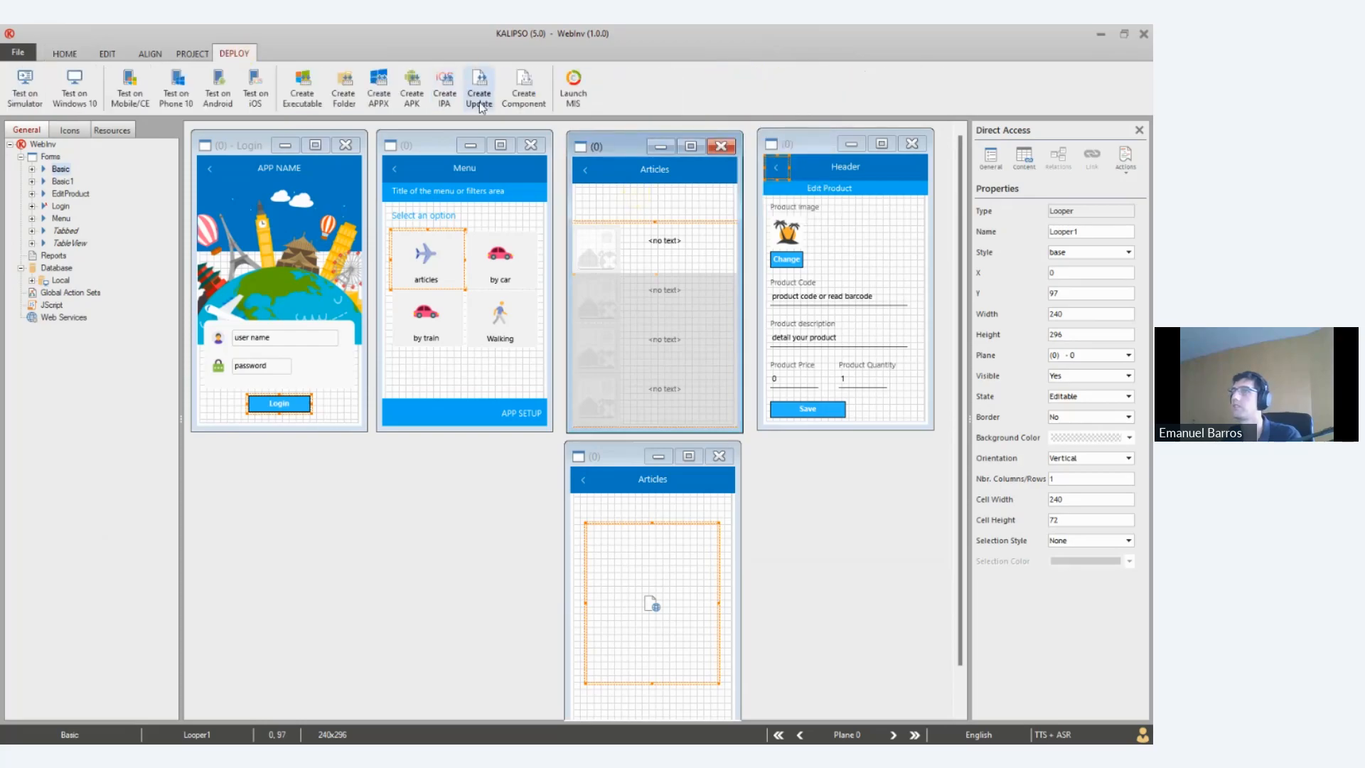
left_click(479, 98)
left_click(627, 468)
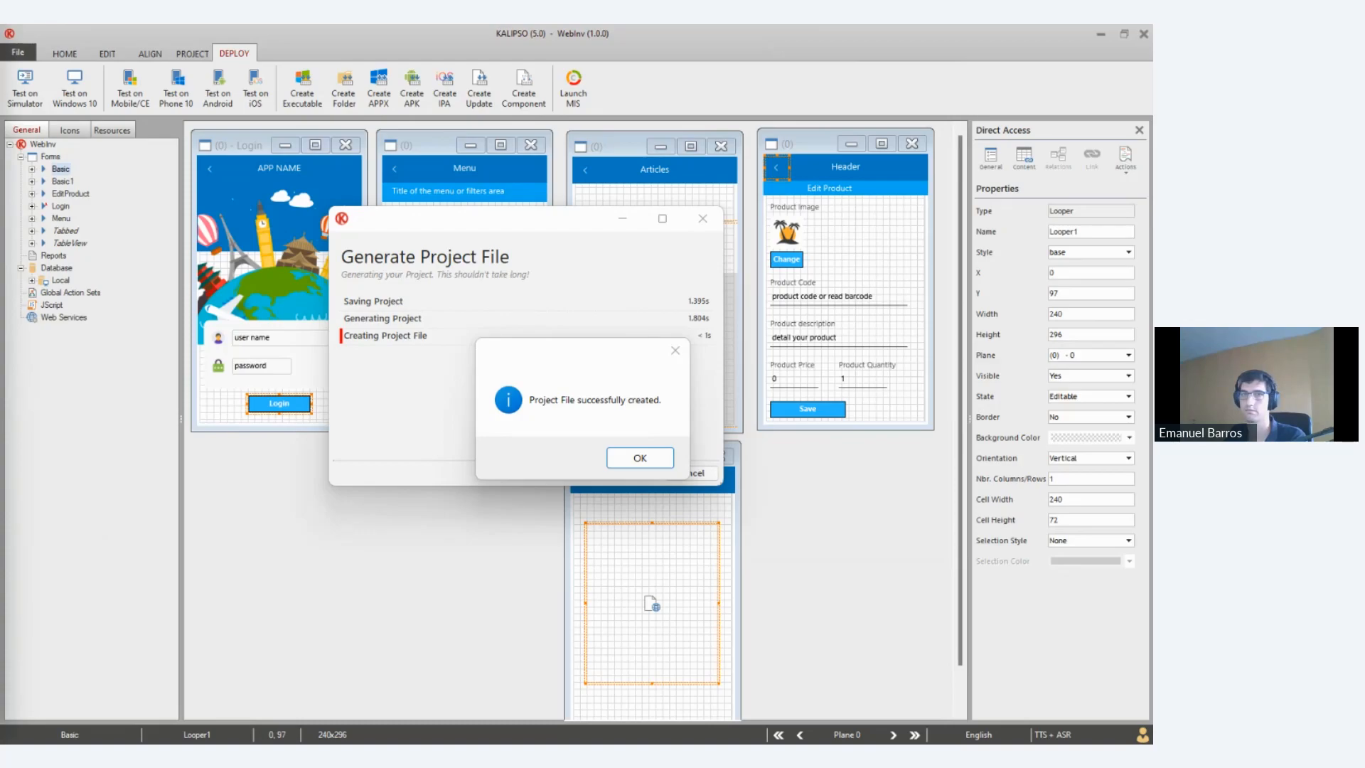
Switch to the maximized TeamViewer iPhone session, examine the Articles list on the device, and return to the project
left_click_drag(0, 94, 311, 256)
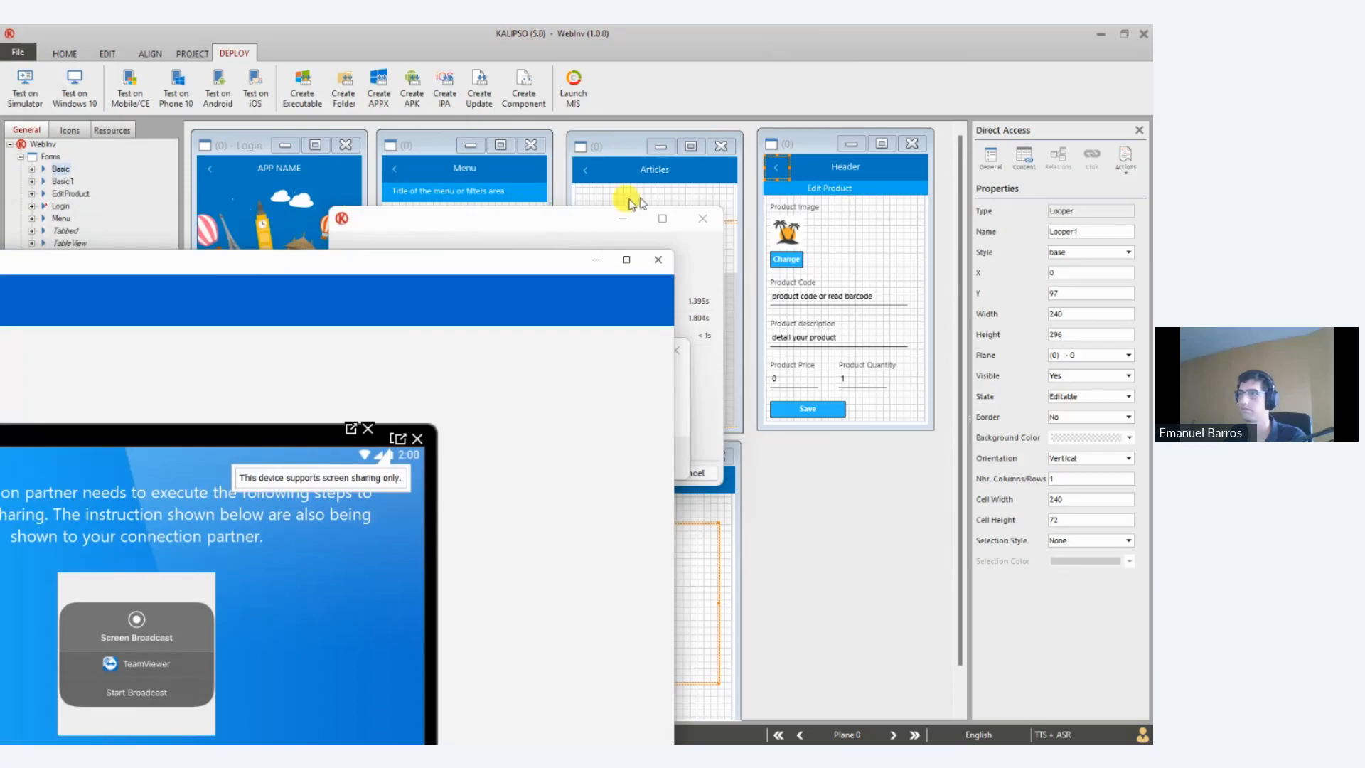
left_click_drag(659, 194, 669, 25)
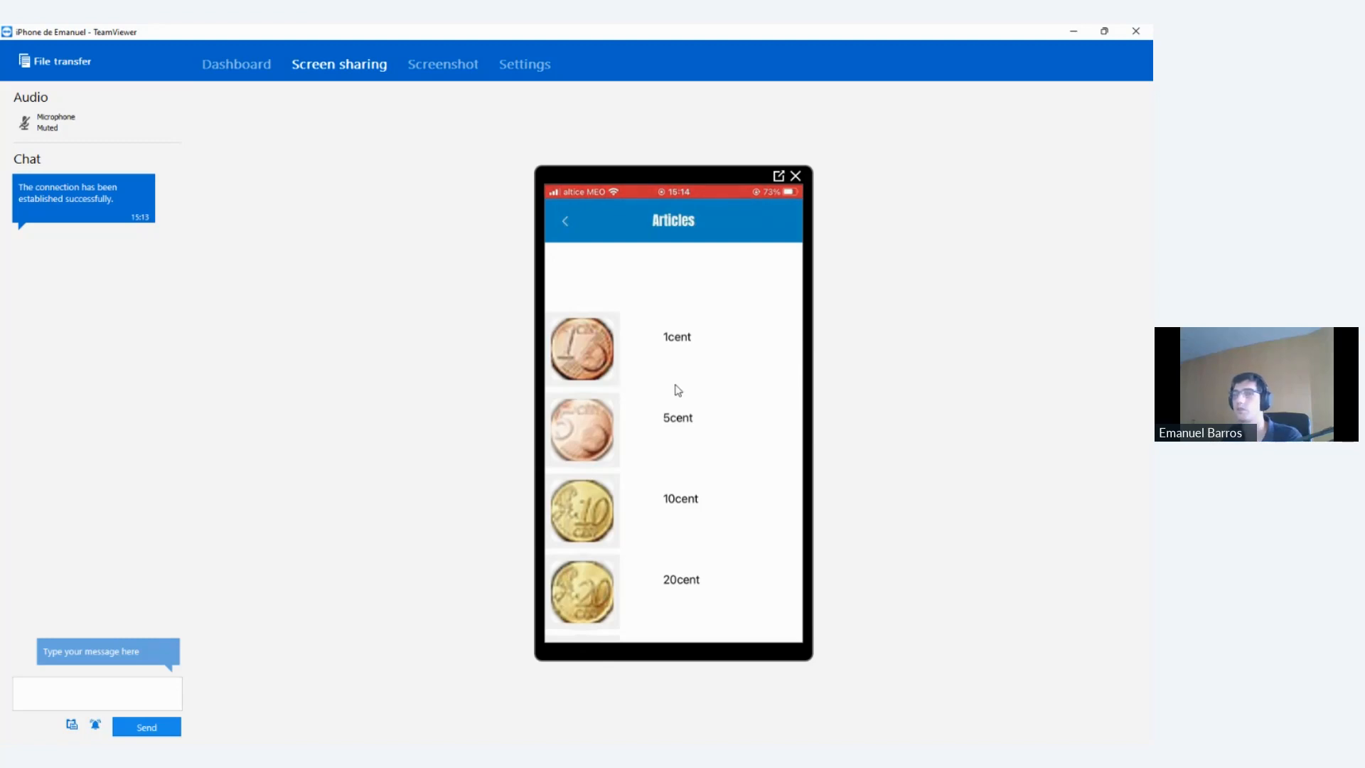
left_click(1073, 34)
left_click(636, 453)
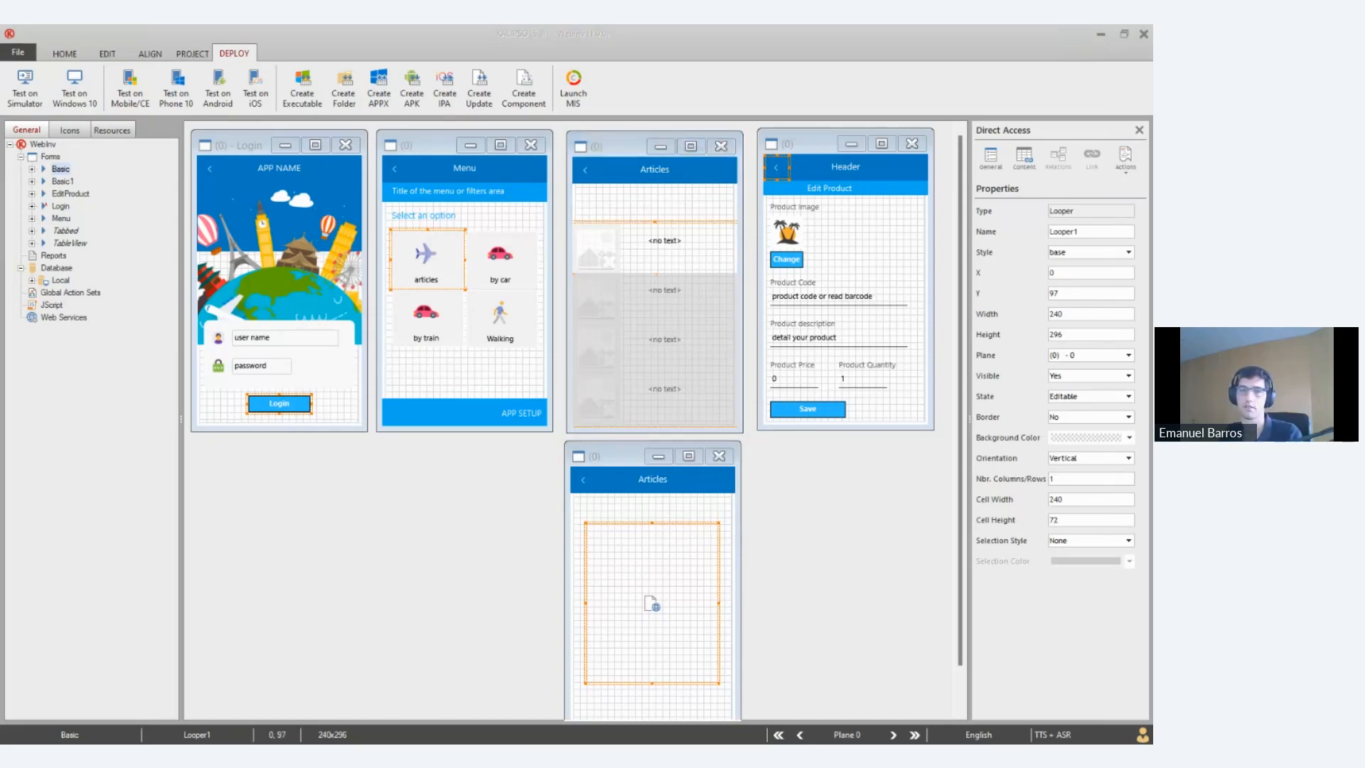
Bring up the RoundCornersTranspRect image as a color reference and open the properties of Looper1 on the Articles form
key("alt+Tab")
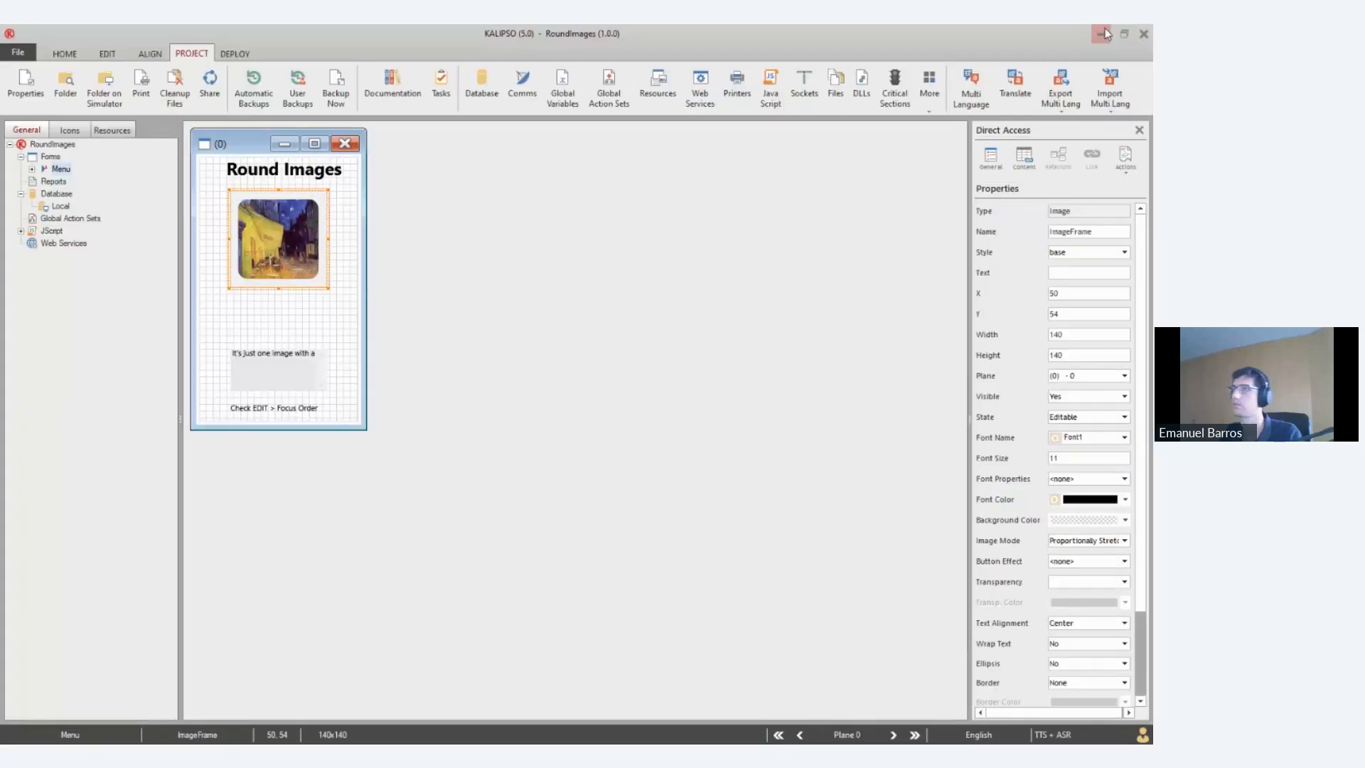
left_click(1103, 33)
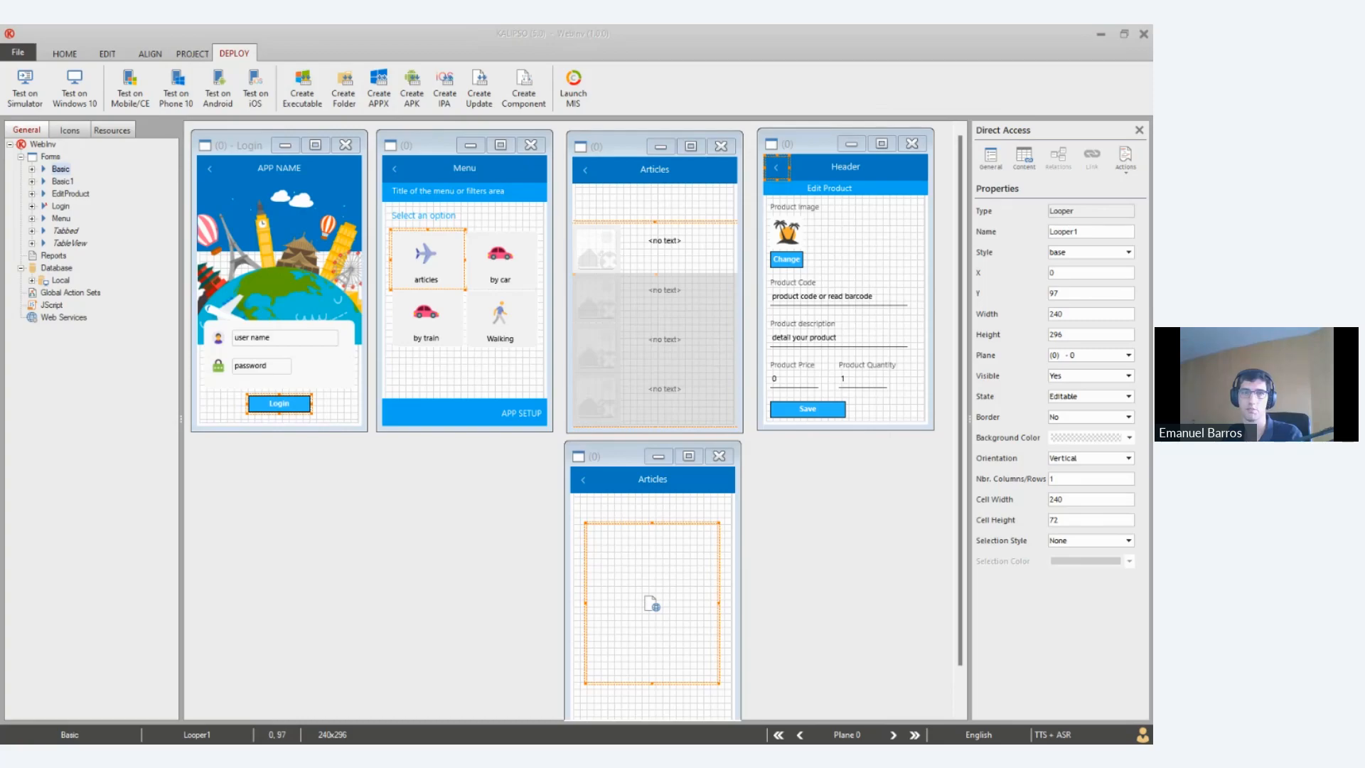
left_click_drag(2, 214, 627, 277)
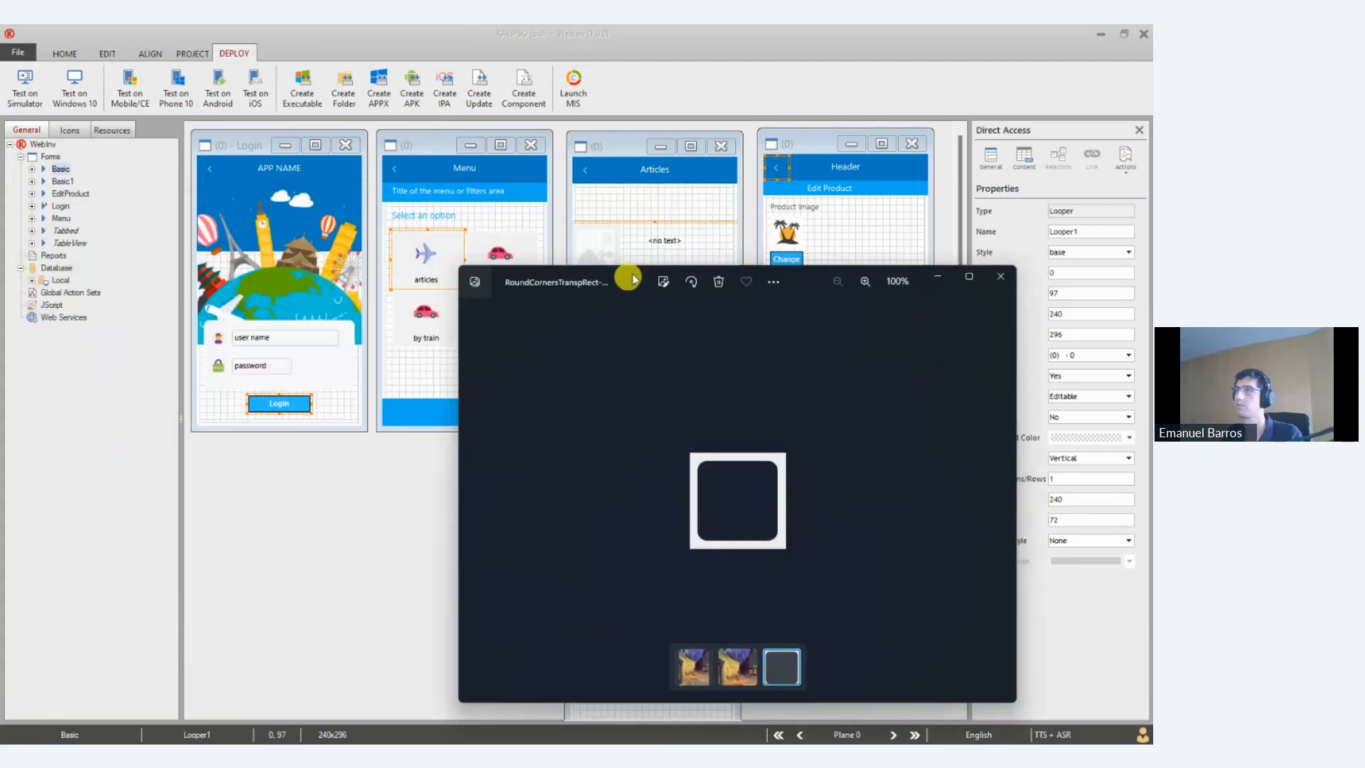
left_click(661, 258)
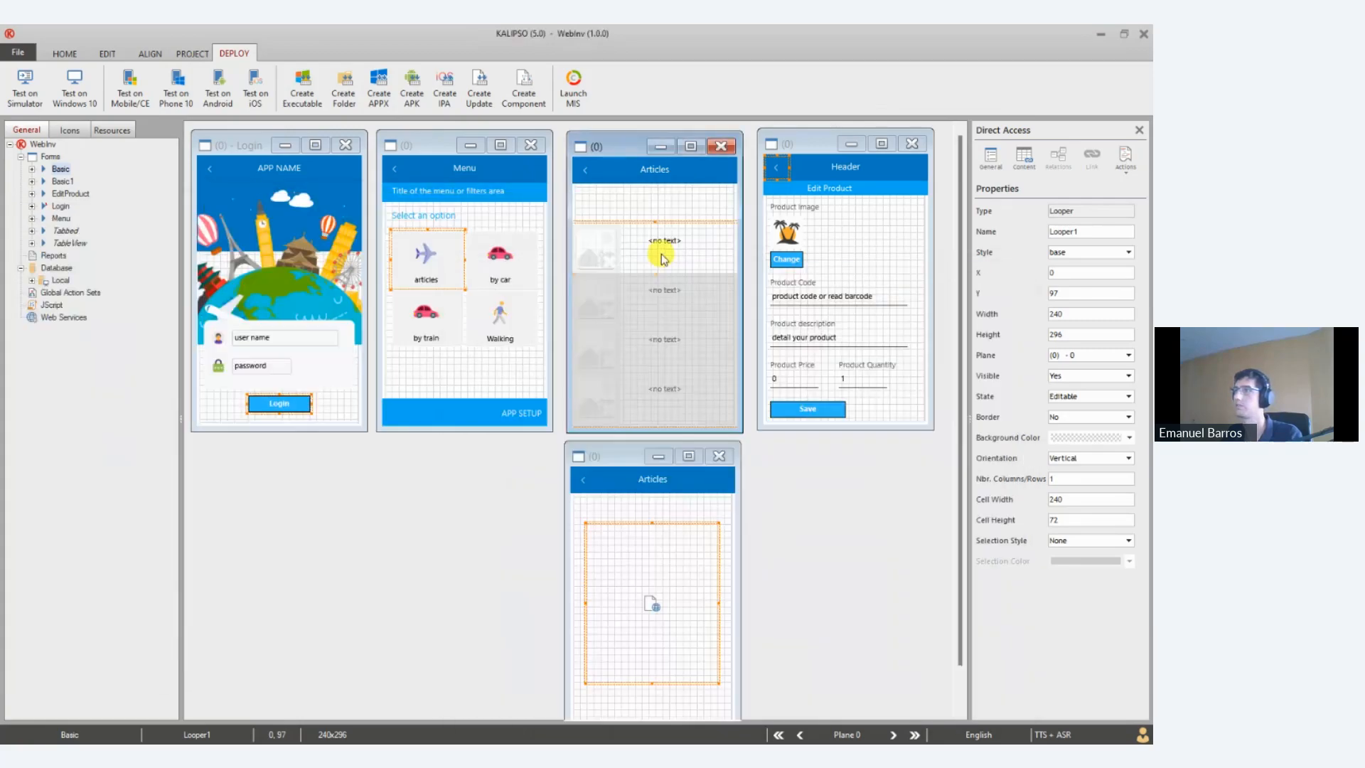
double_click(663, 310)
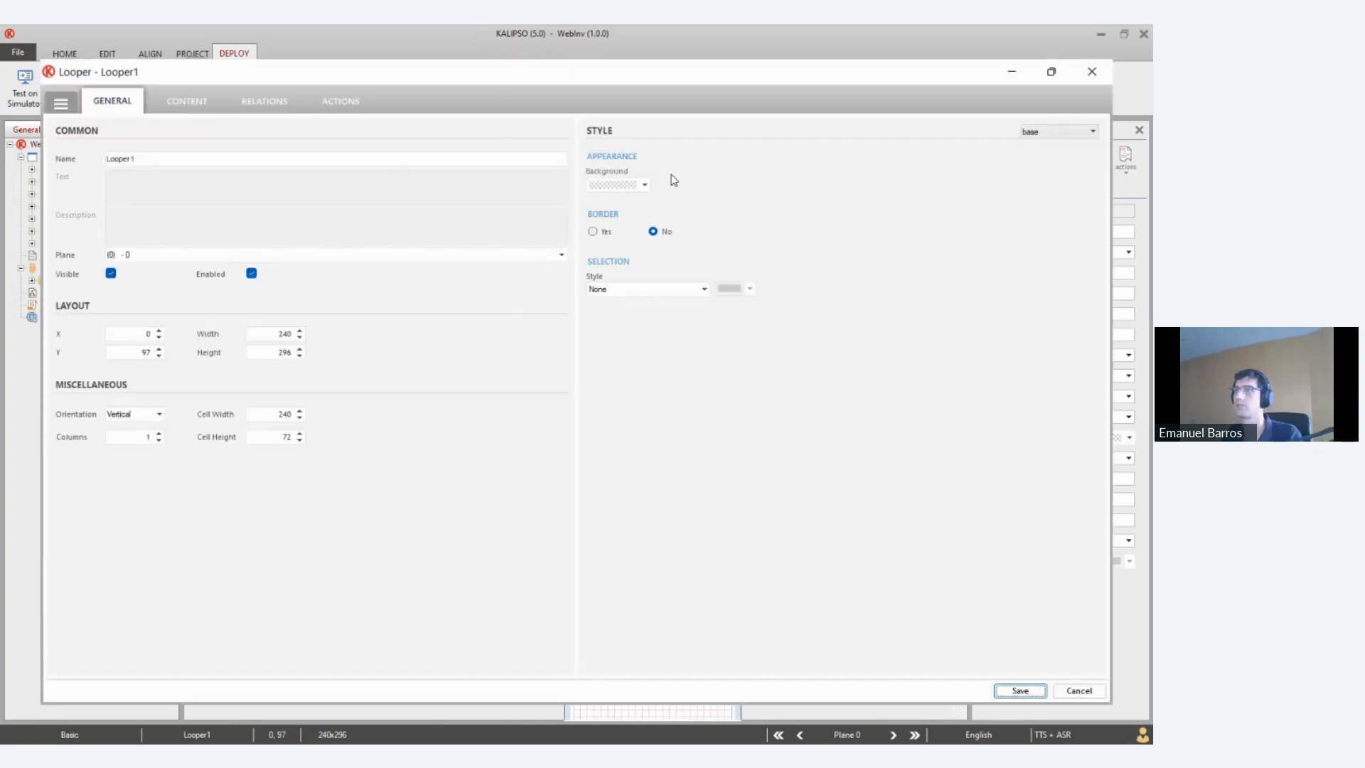
Try to sample the looper's background color from the RoundCornersTranspRect image with the Dropper
left_click(645, 185)
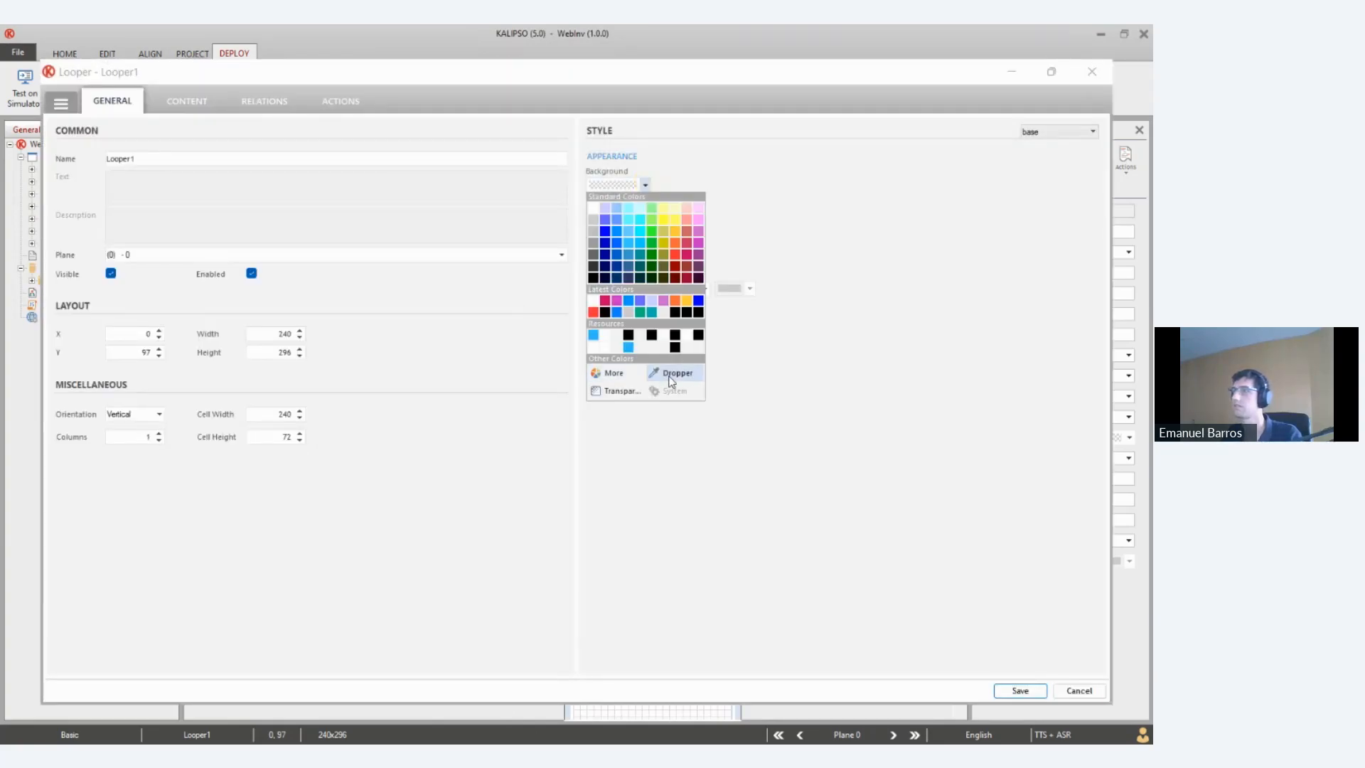
left_click(669, 382)
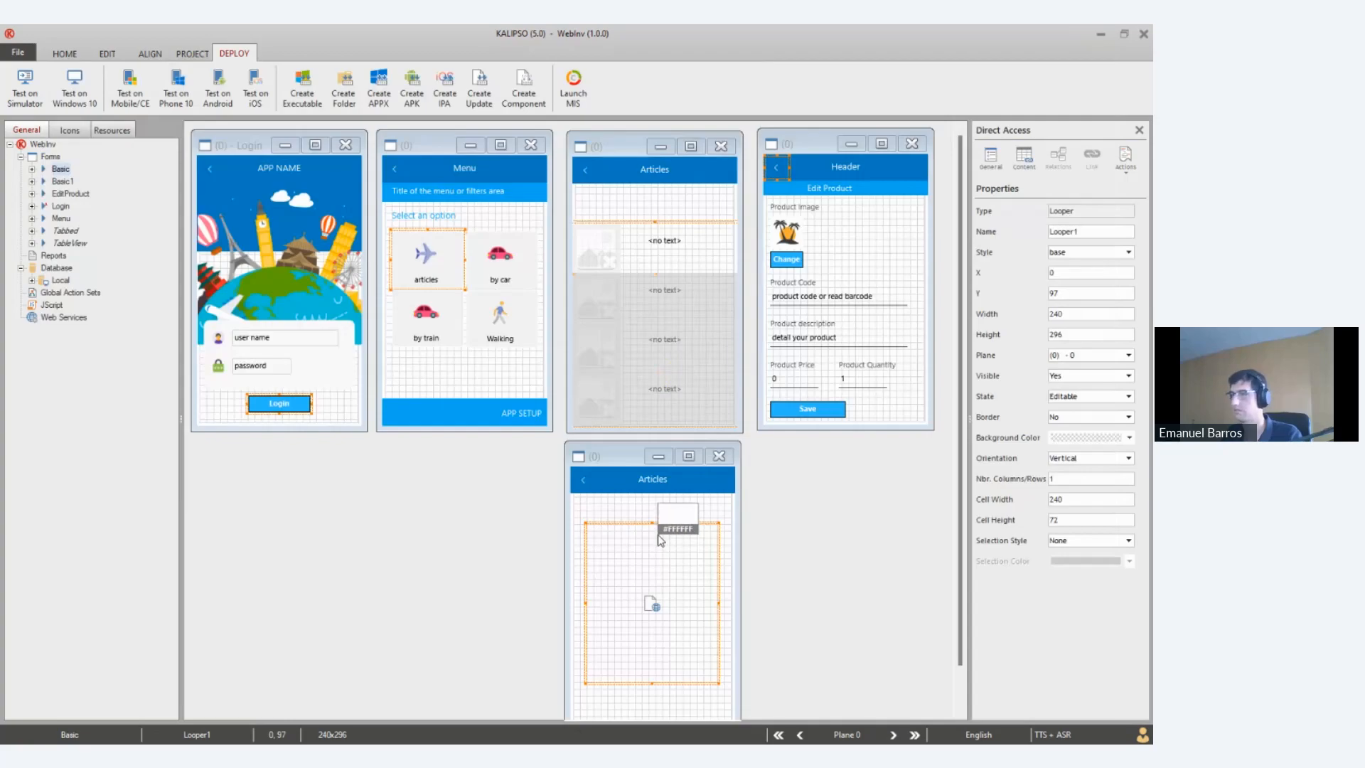
key("alt+Tab")
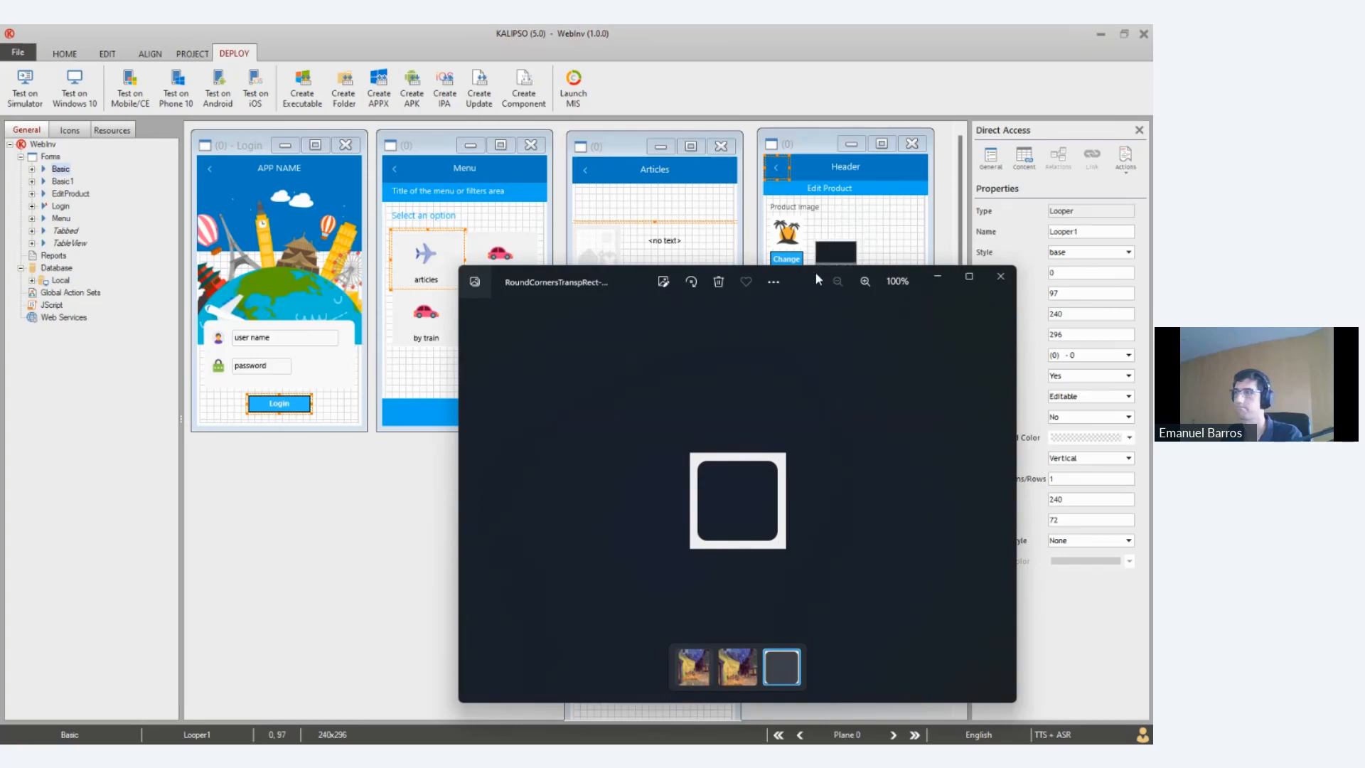
double_click(824, 255)
left_click(529, 284)
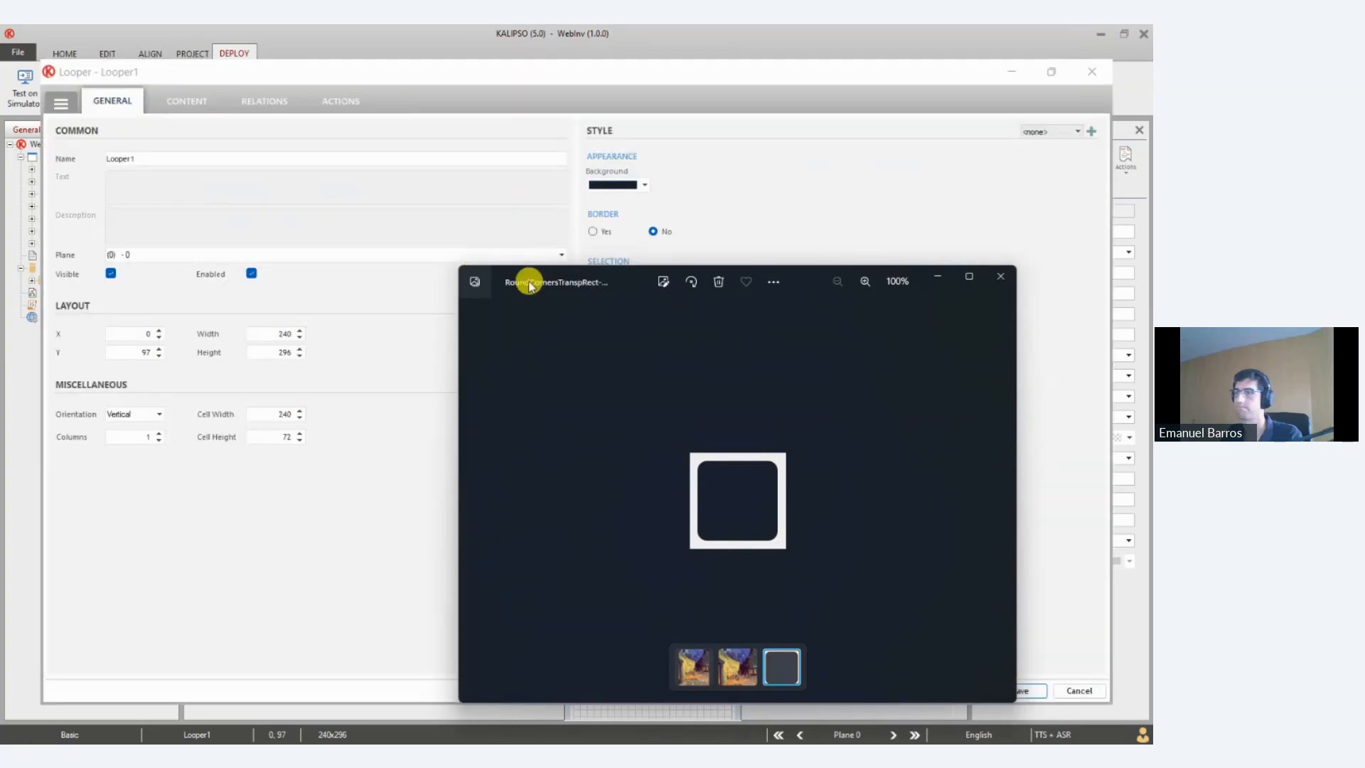
left_click(771, 183)
Resample Looper1's background with the Dropper as a light grey matching the rounded-corner frame, and save the looper
left_click(644, 184)
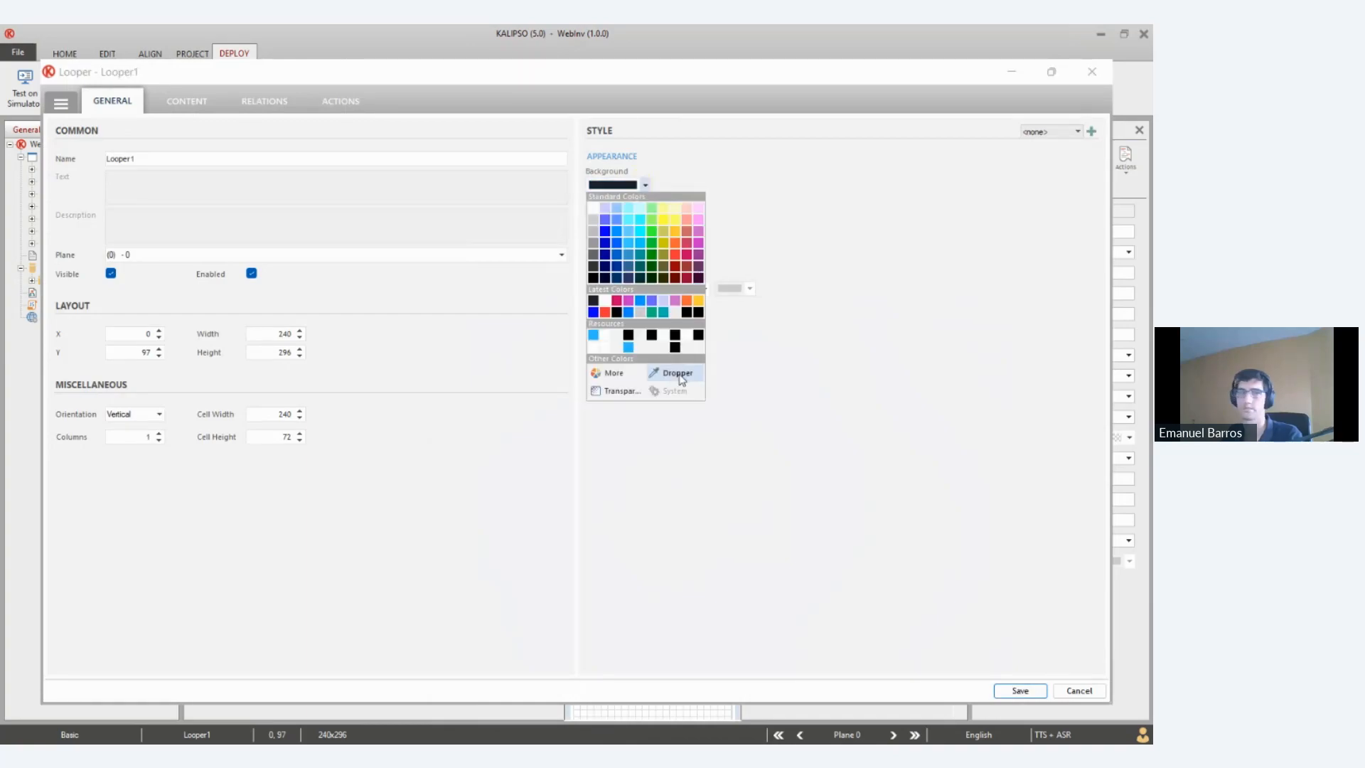
left_click(679, 375)
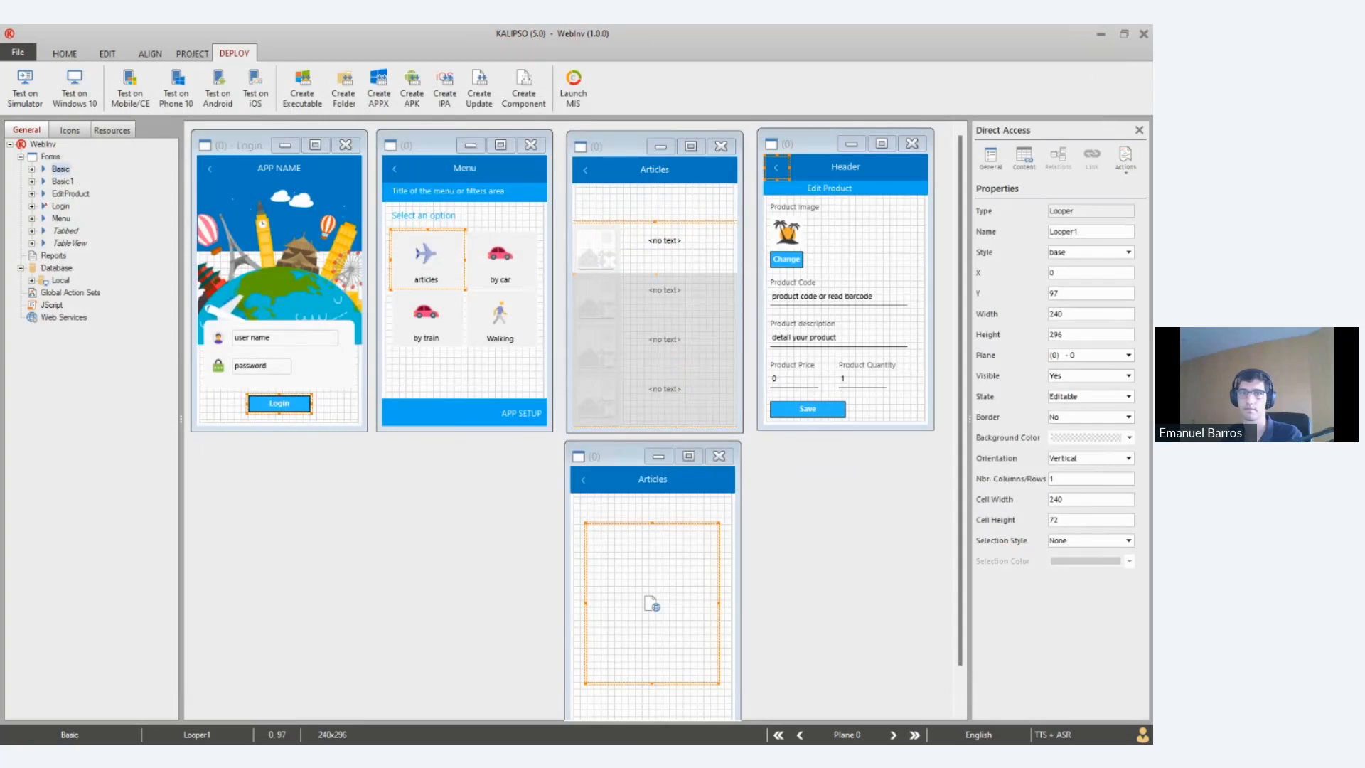
left_click(530, 184)
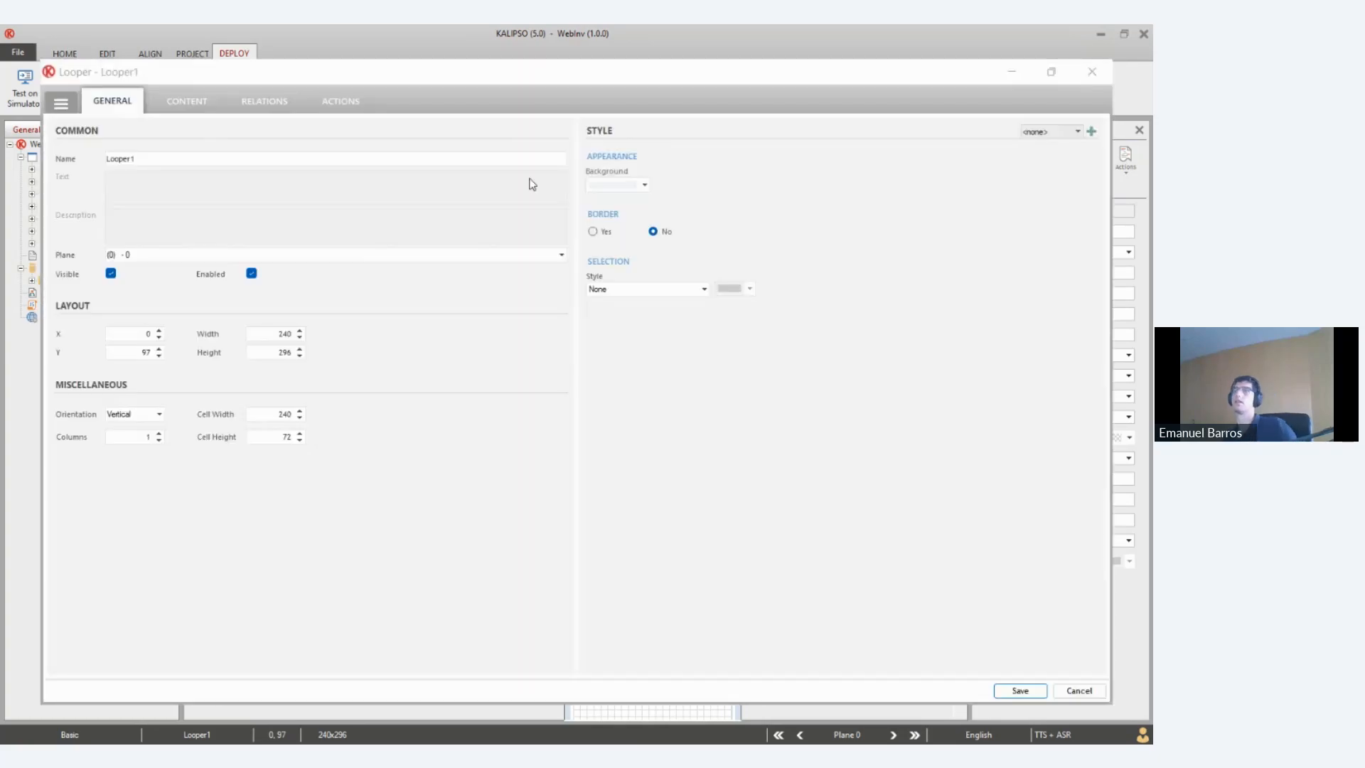
left_click(645, 184)
left_click(679, 372)
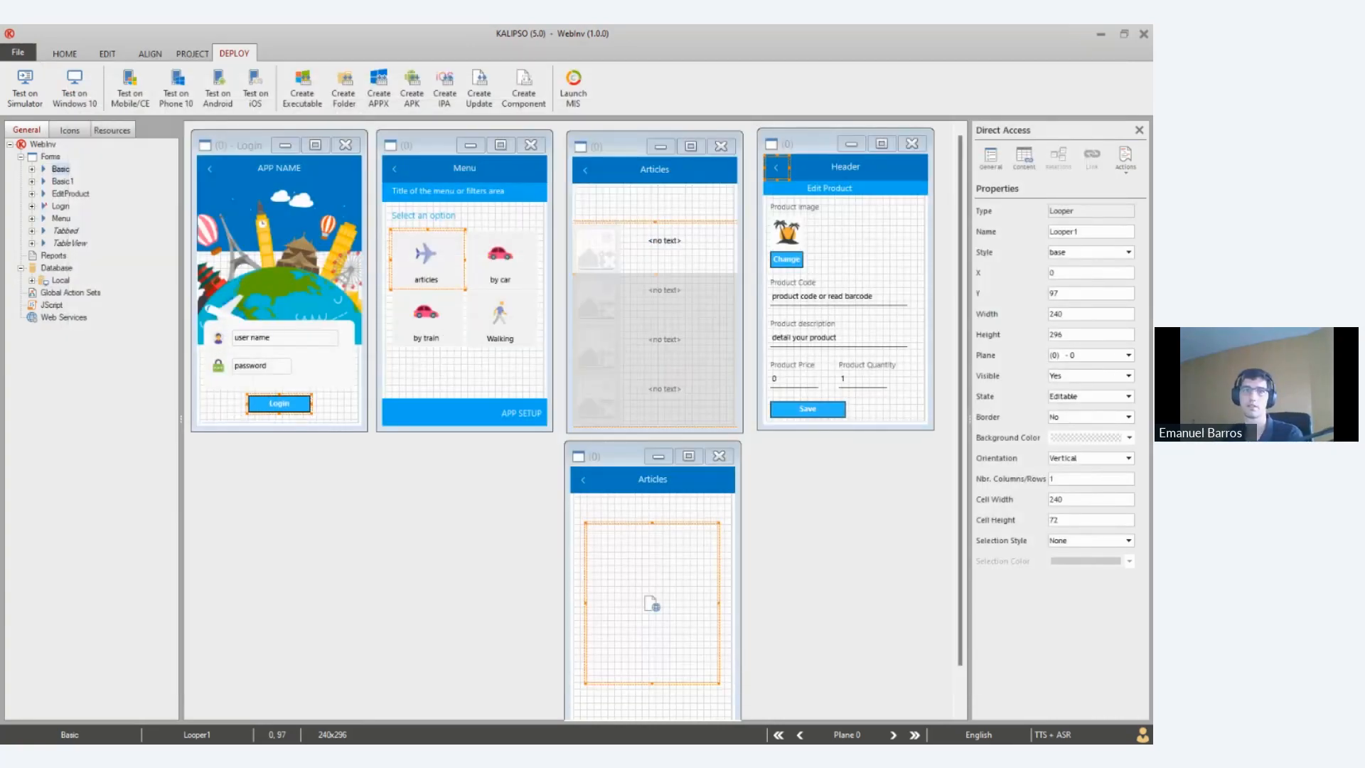
left_click(404, 308)
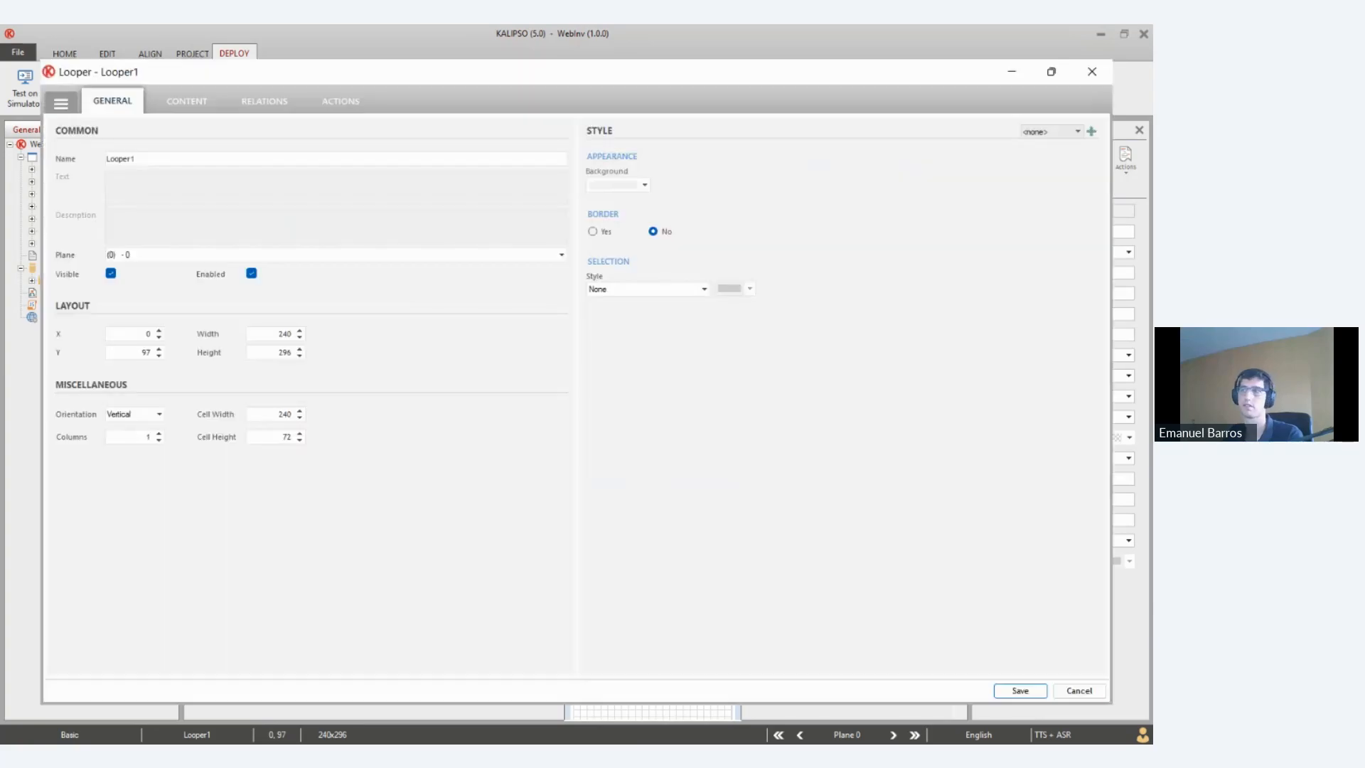
left_click(1021, 691)
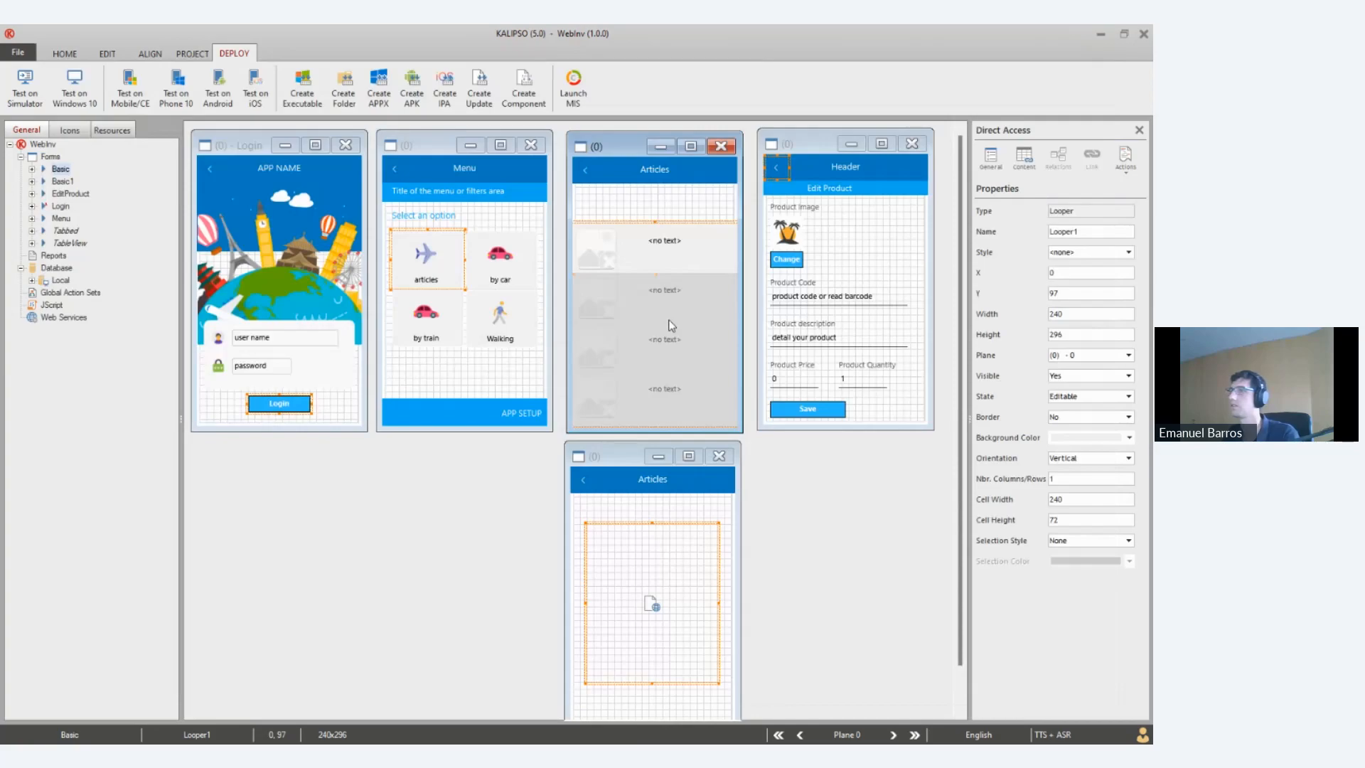
Create the update project file again and check the Articles list on the iPhone through TeamViewer
left_click(473, 99)
key("Return")
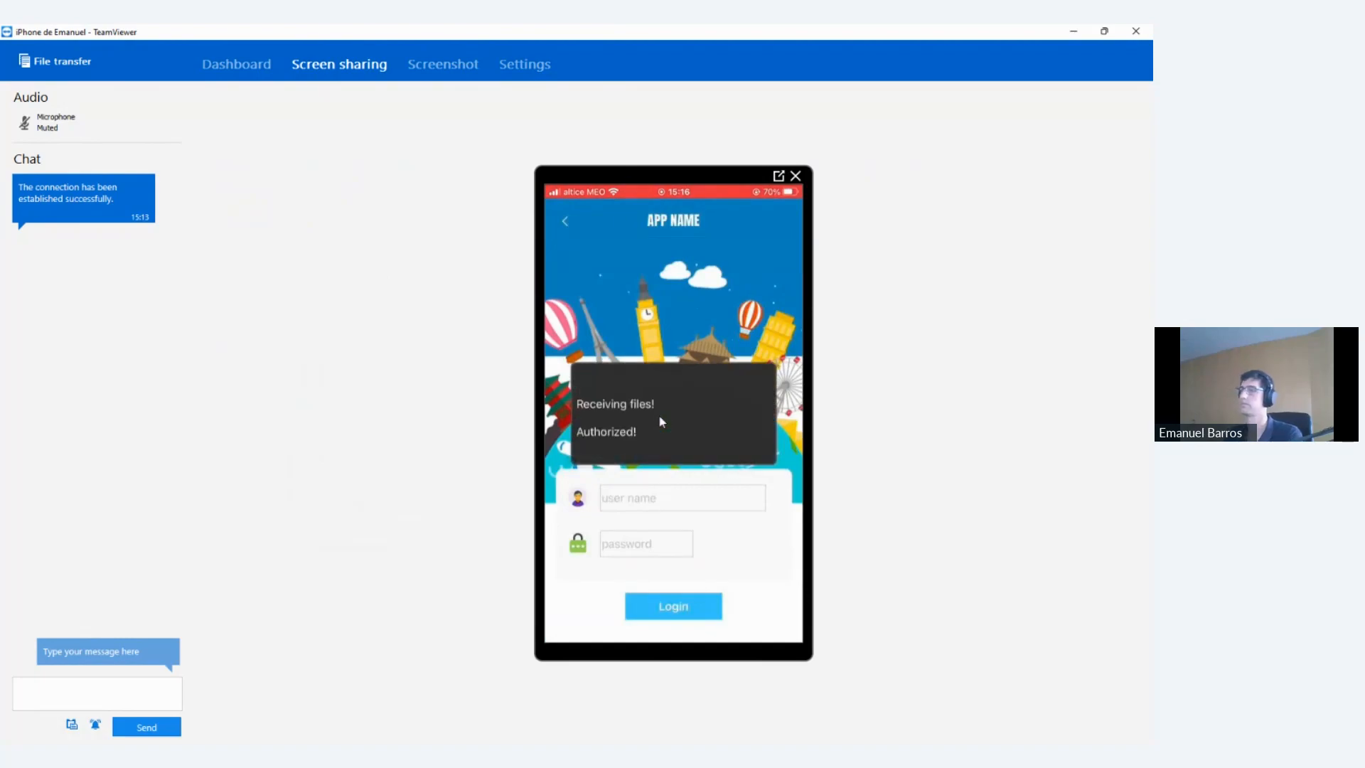
left_click(1074, 32)
left_click(638, 458)
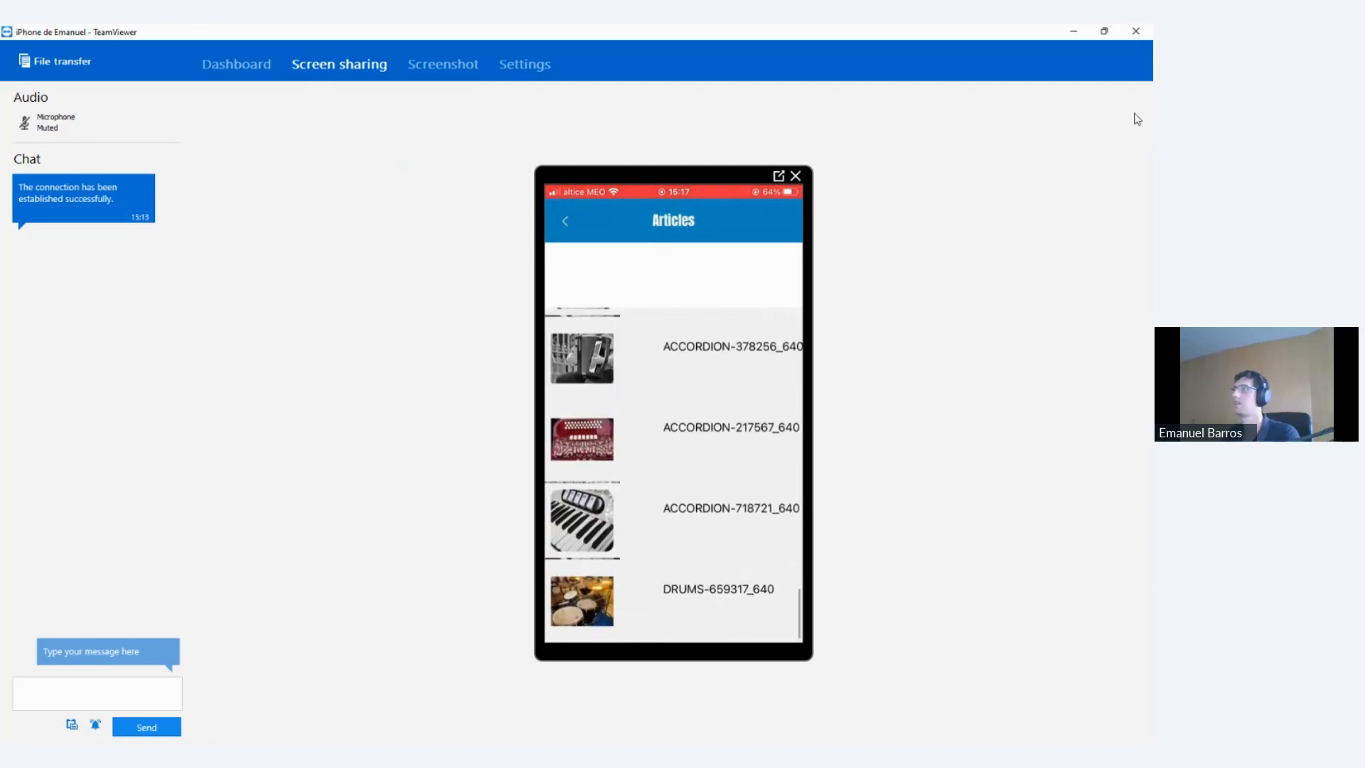
left_click(1074, 32)
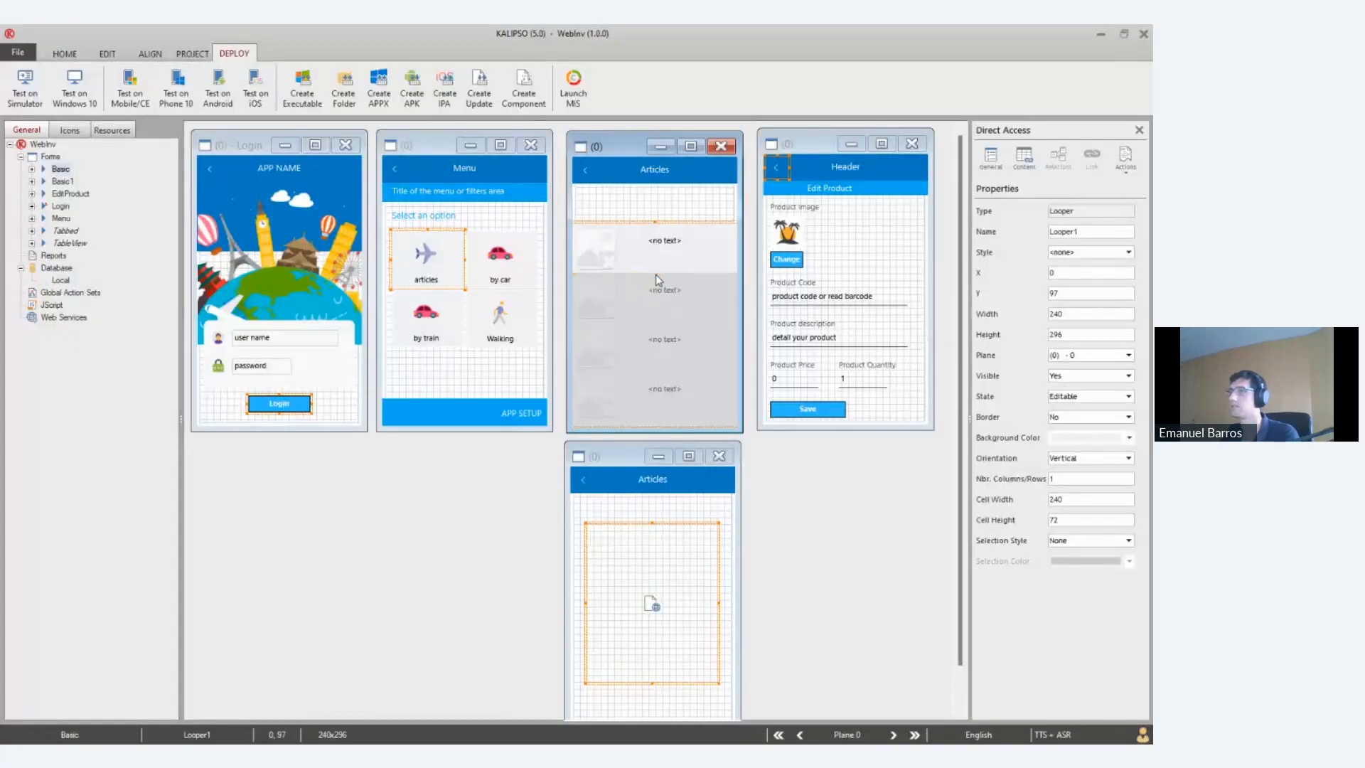
Review the cell height of the looper on the Articles form and save its properties
left_click(590, 259)
left_click(603, 266)
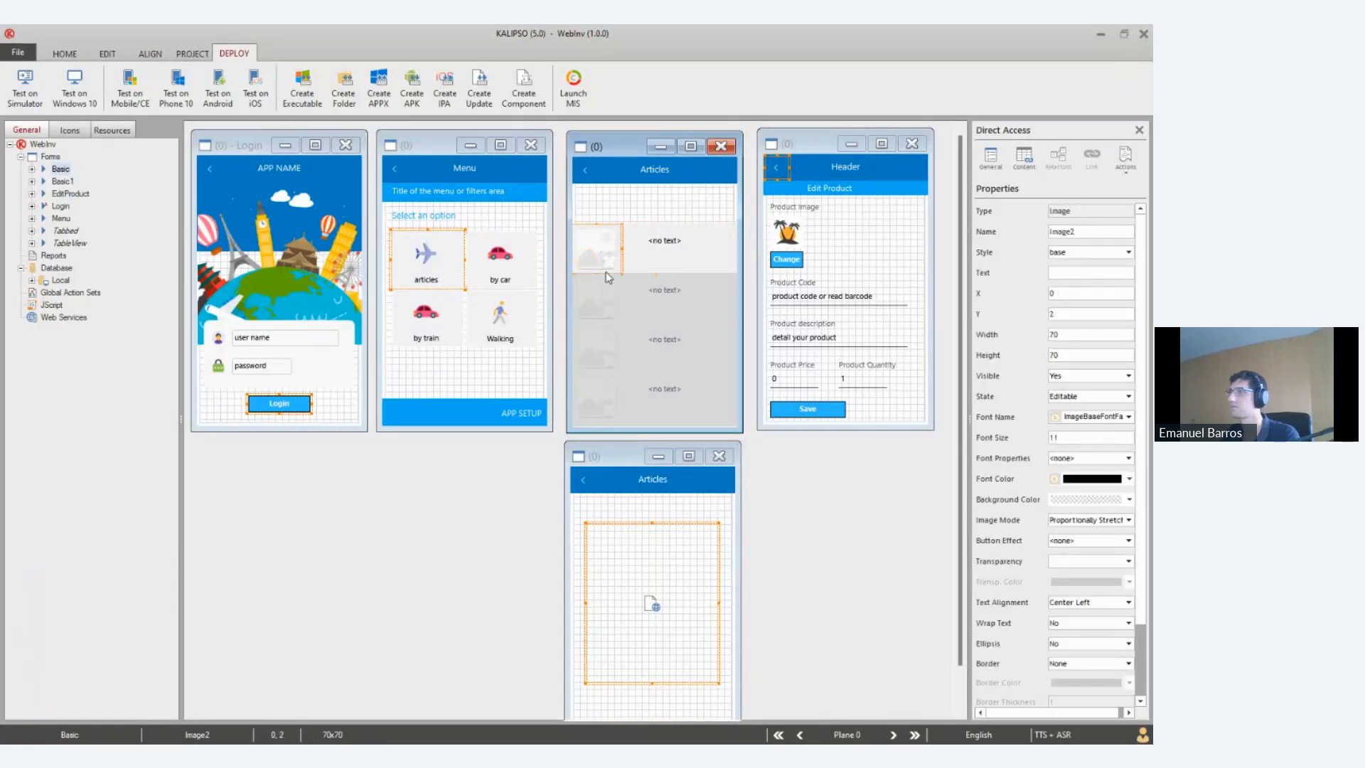
double_click(693, 307)
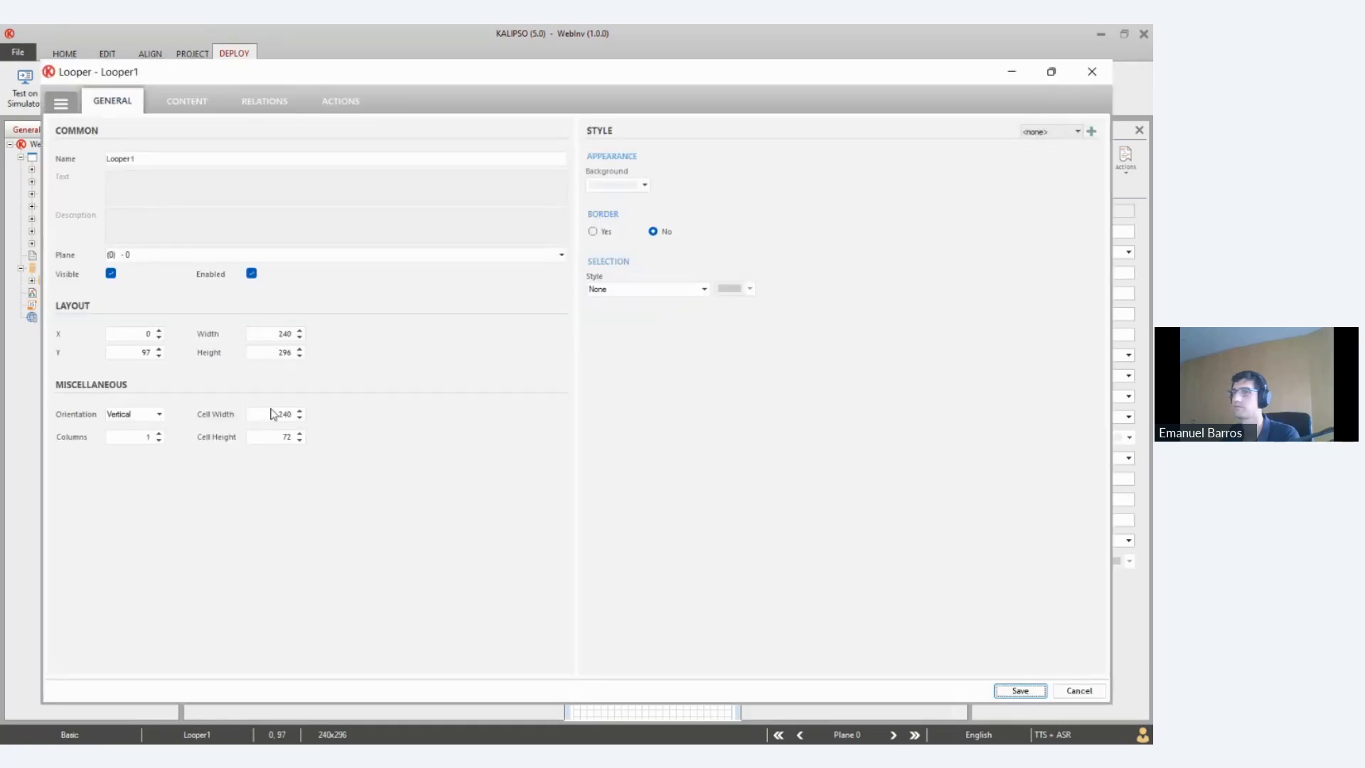
double_click(286, 437)
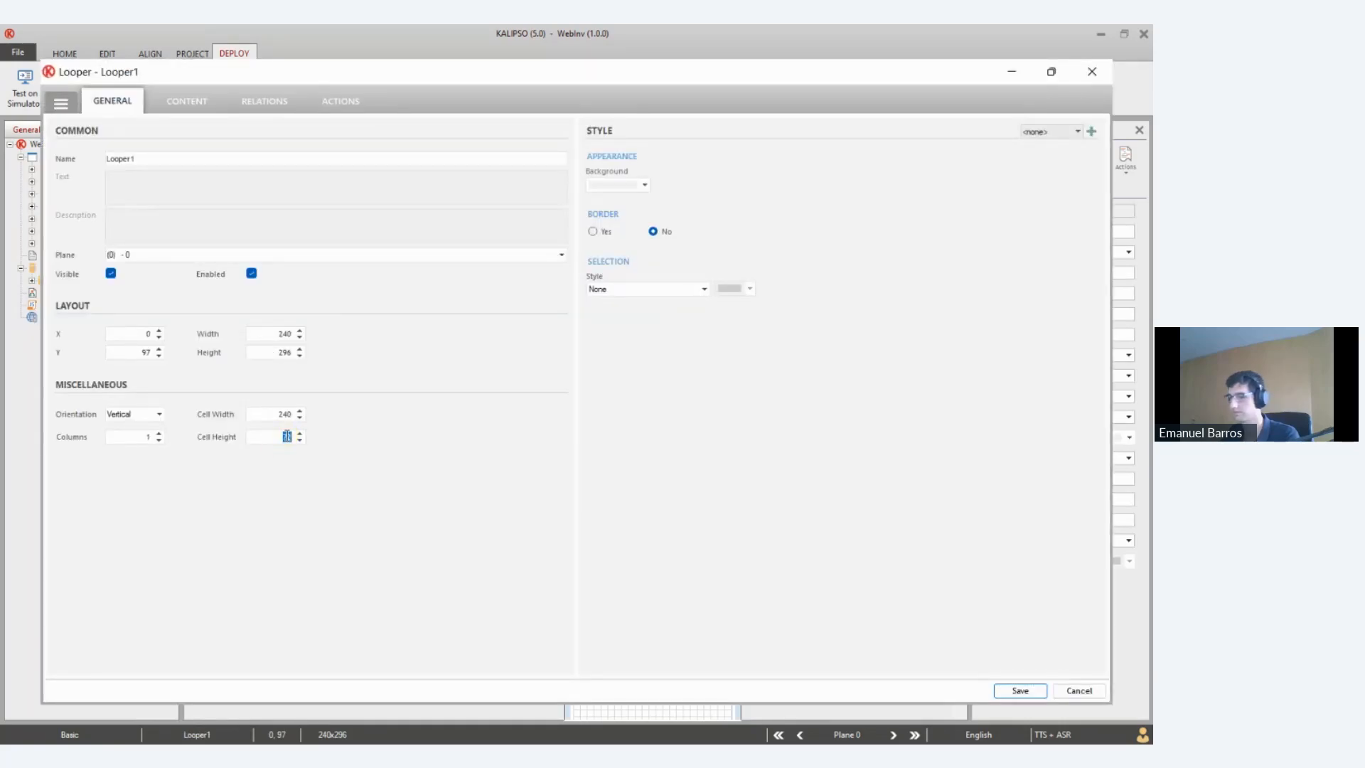
left_click(1020, 690)
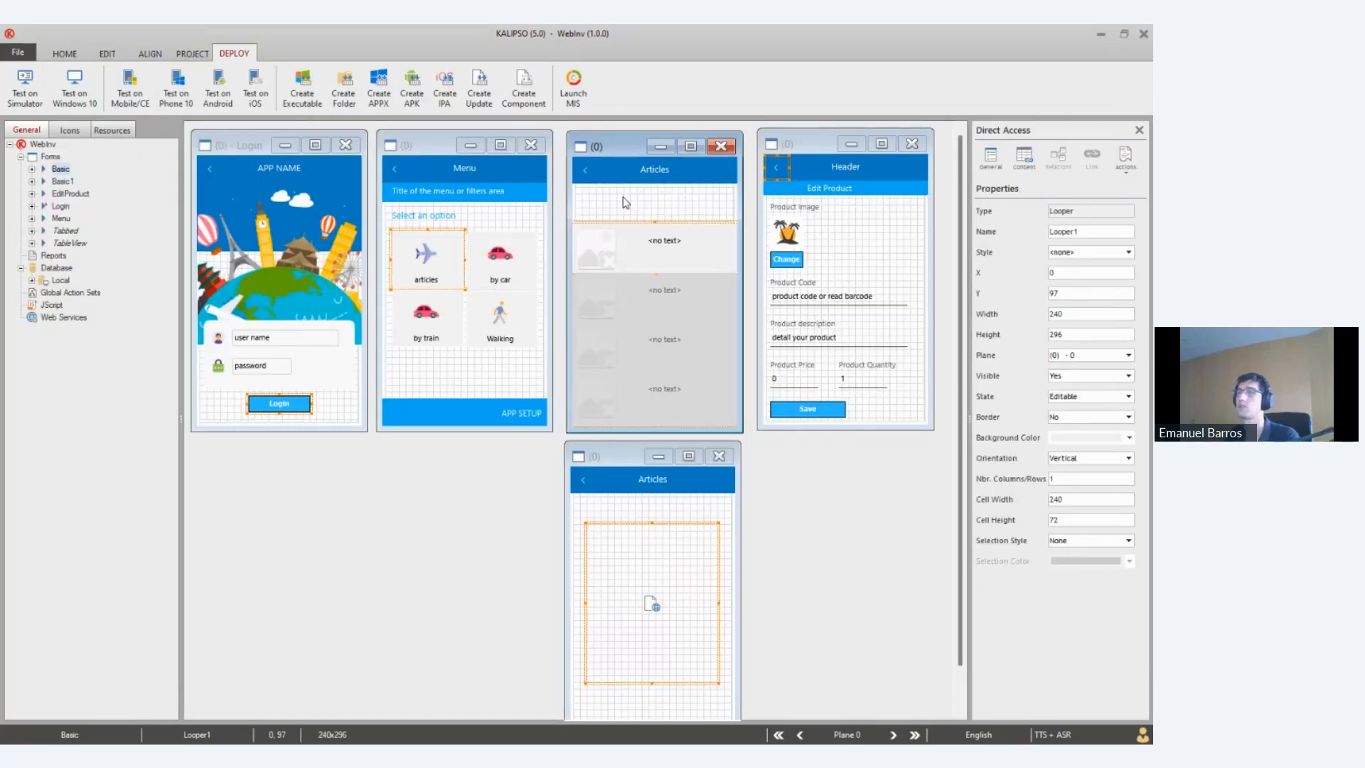
left_click(824, 306)
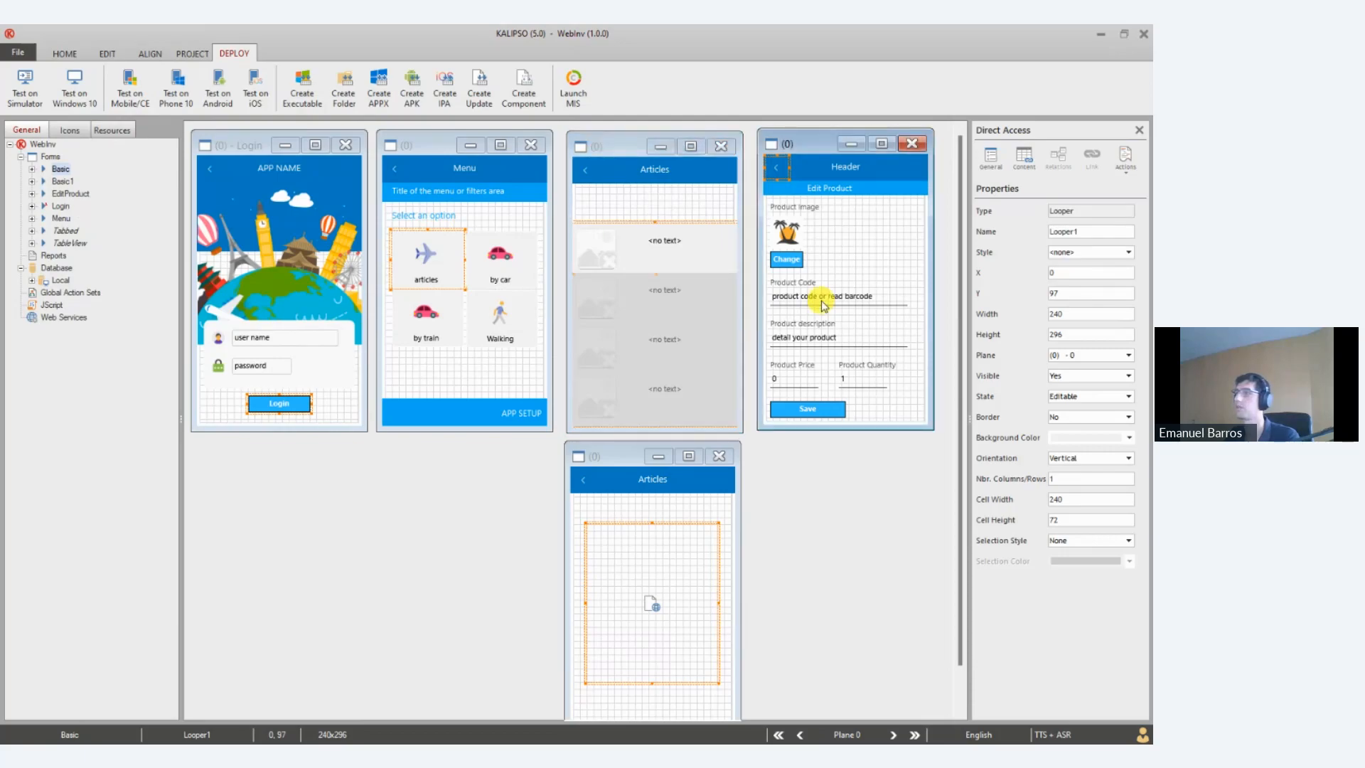
left_click(815, 304)
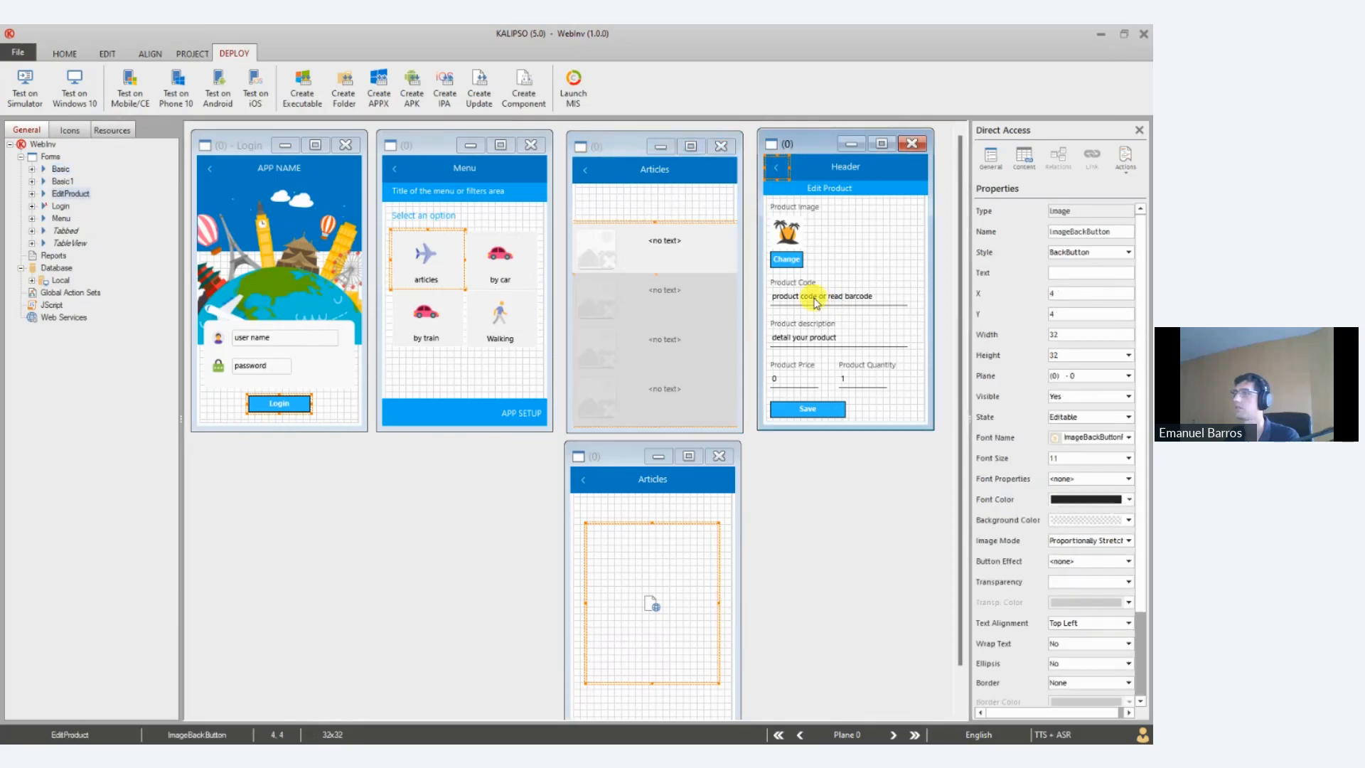
Add a new image control in the blank area above the looper on the Articles form, at about X 47, Y 57
left_click(634, 212)
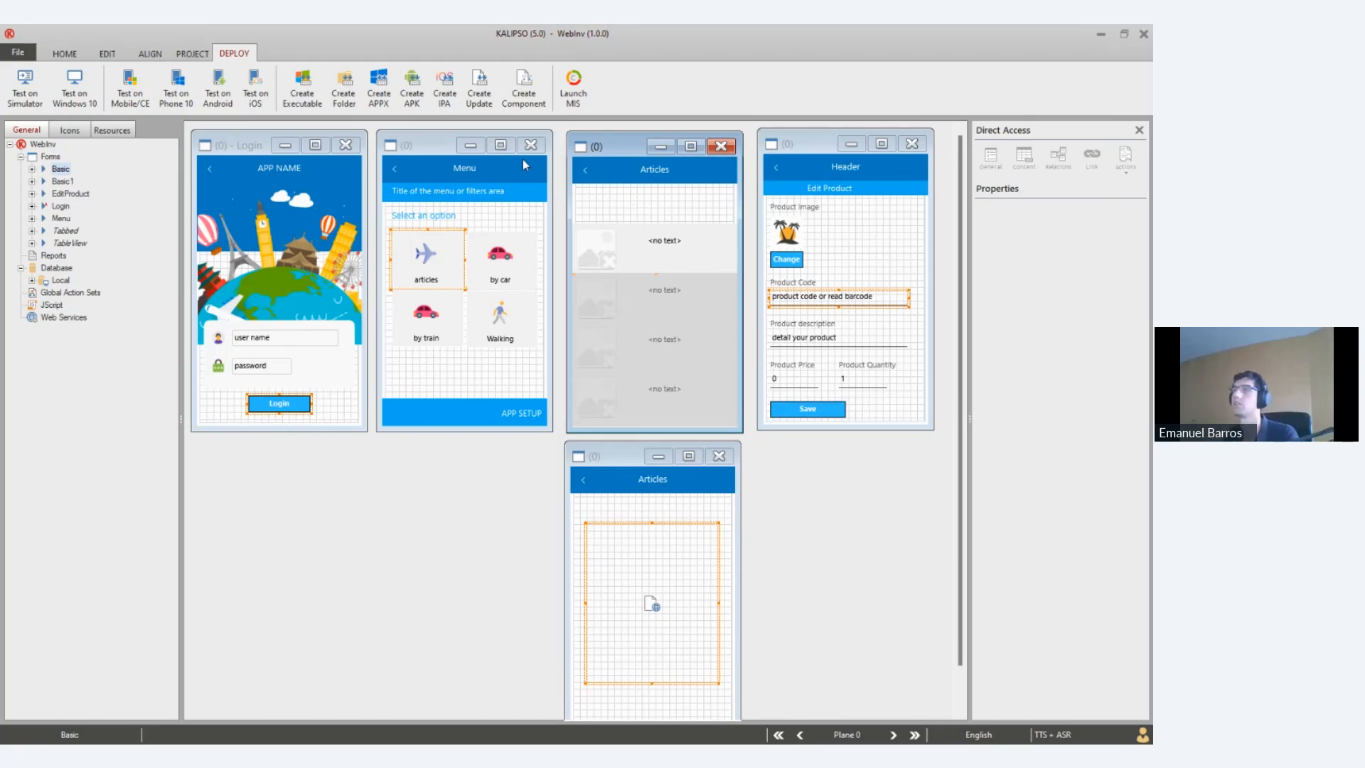
left_click(70, 49)
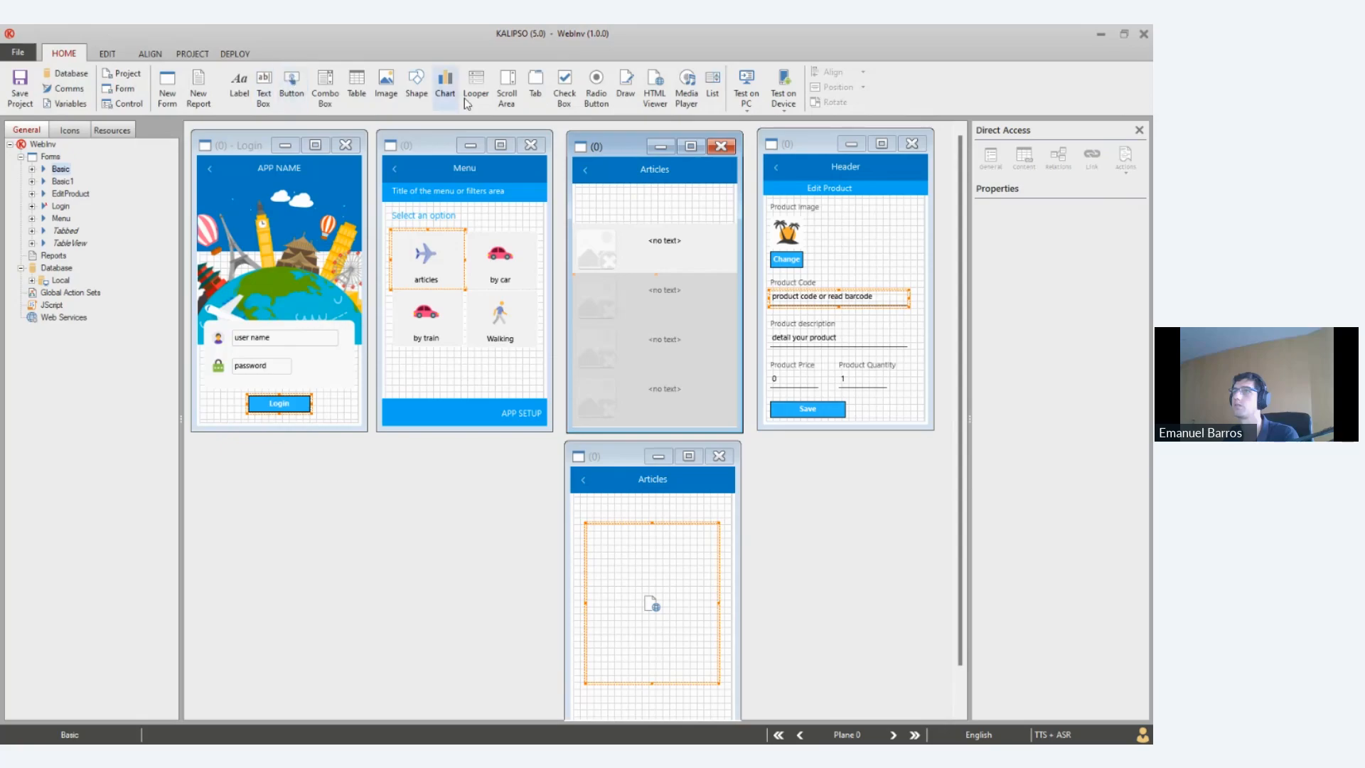
left_click_drag(386, 82, 614, 207)
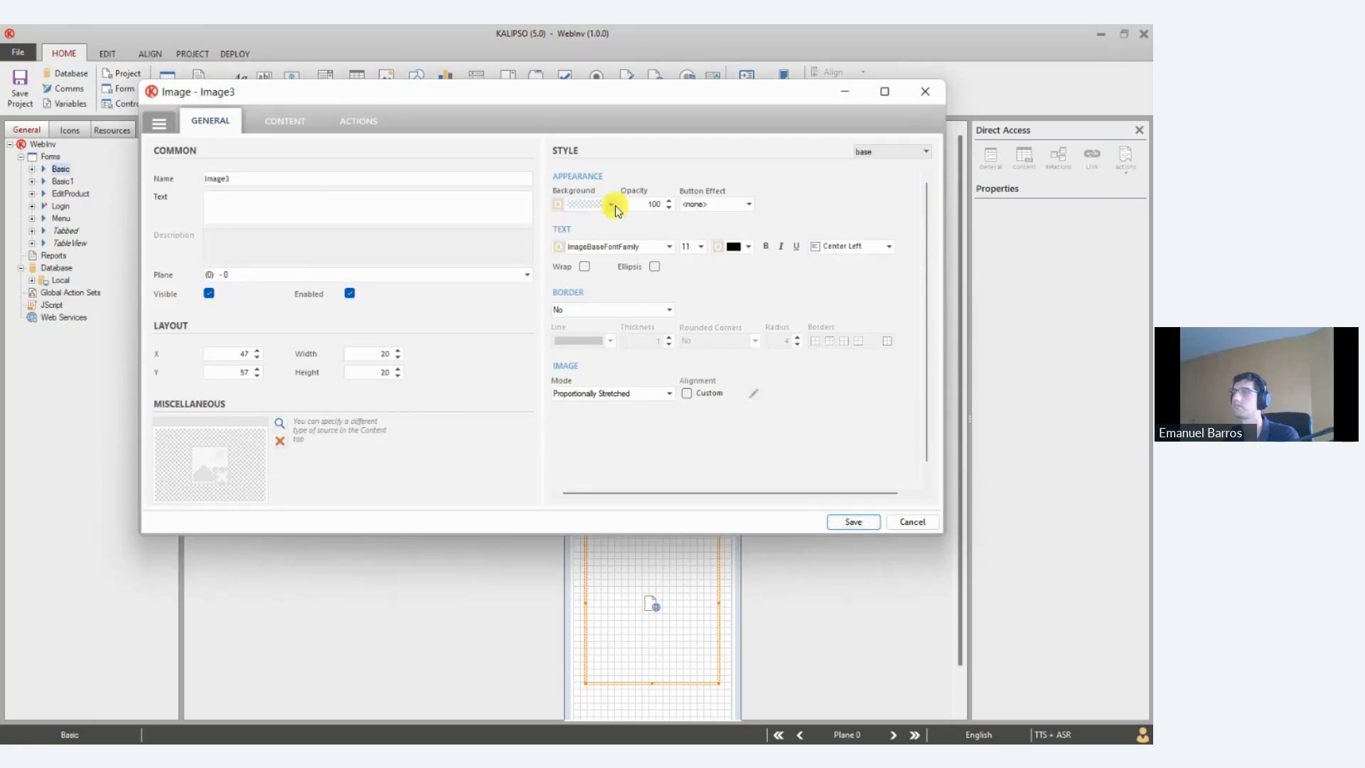
Give the new image an F2F2F2 background without any picture, and stretch it to 210 × 40 at X 14, Y 44 above the looper
left_click(611, 205)
left_click(592, 396)
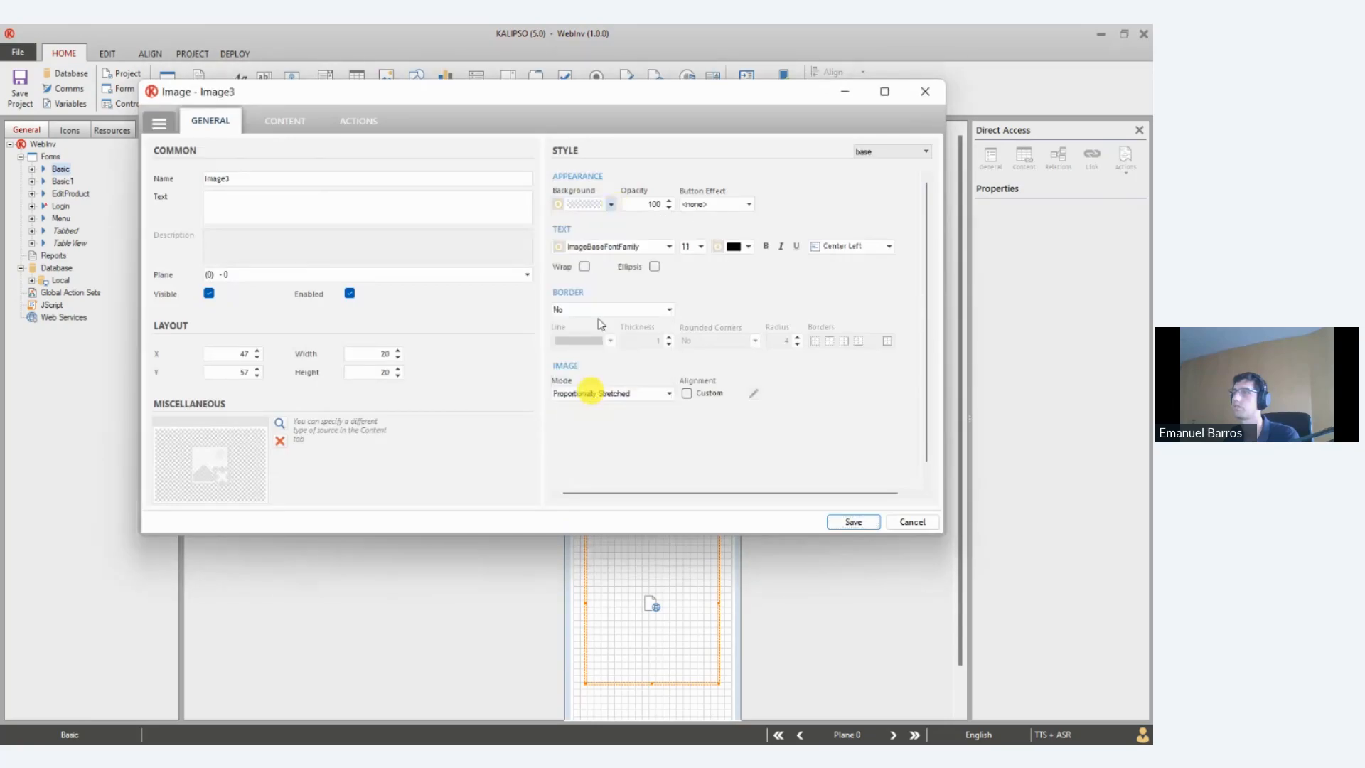
left_click(222, 369)
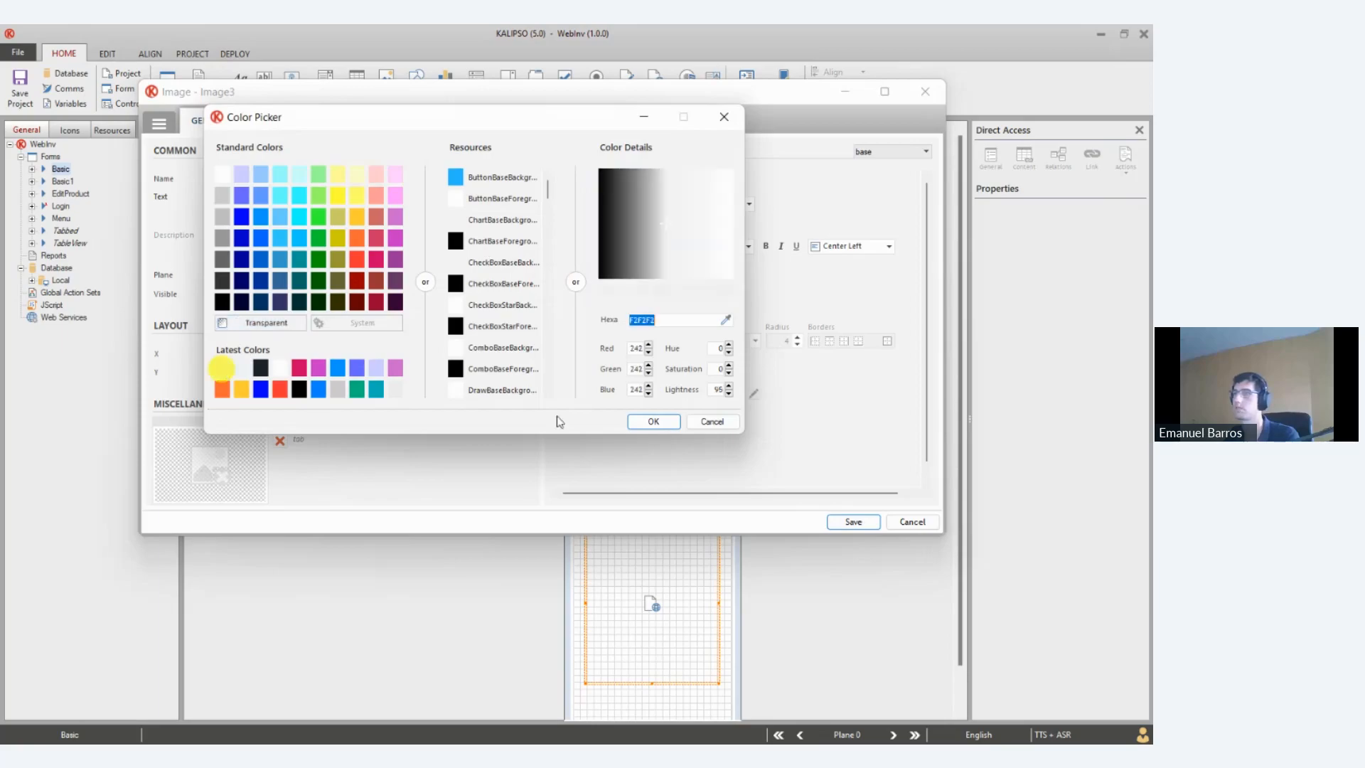
left_click(652, 421)
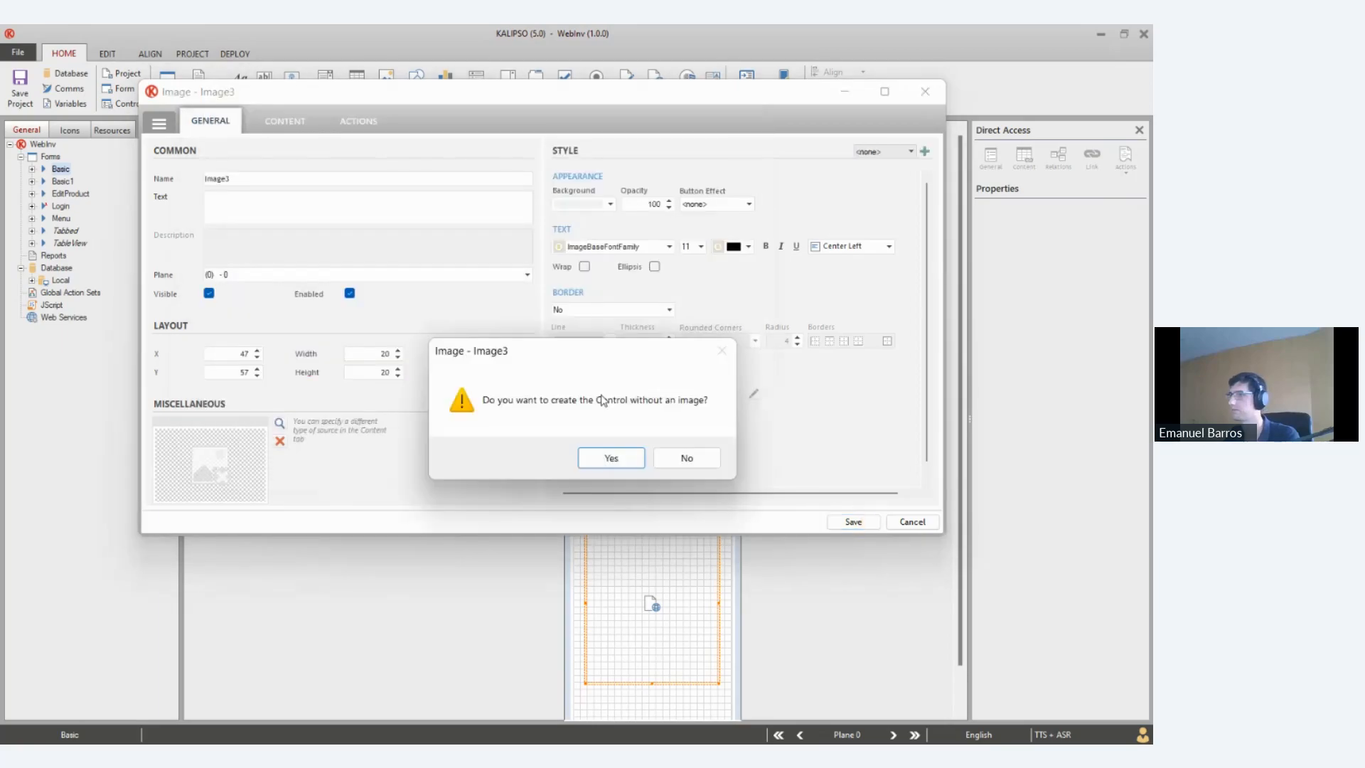
left_click(614, 458)
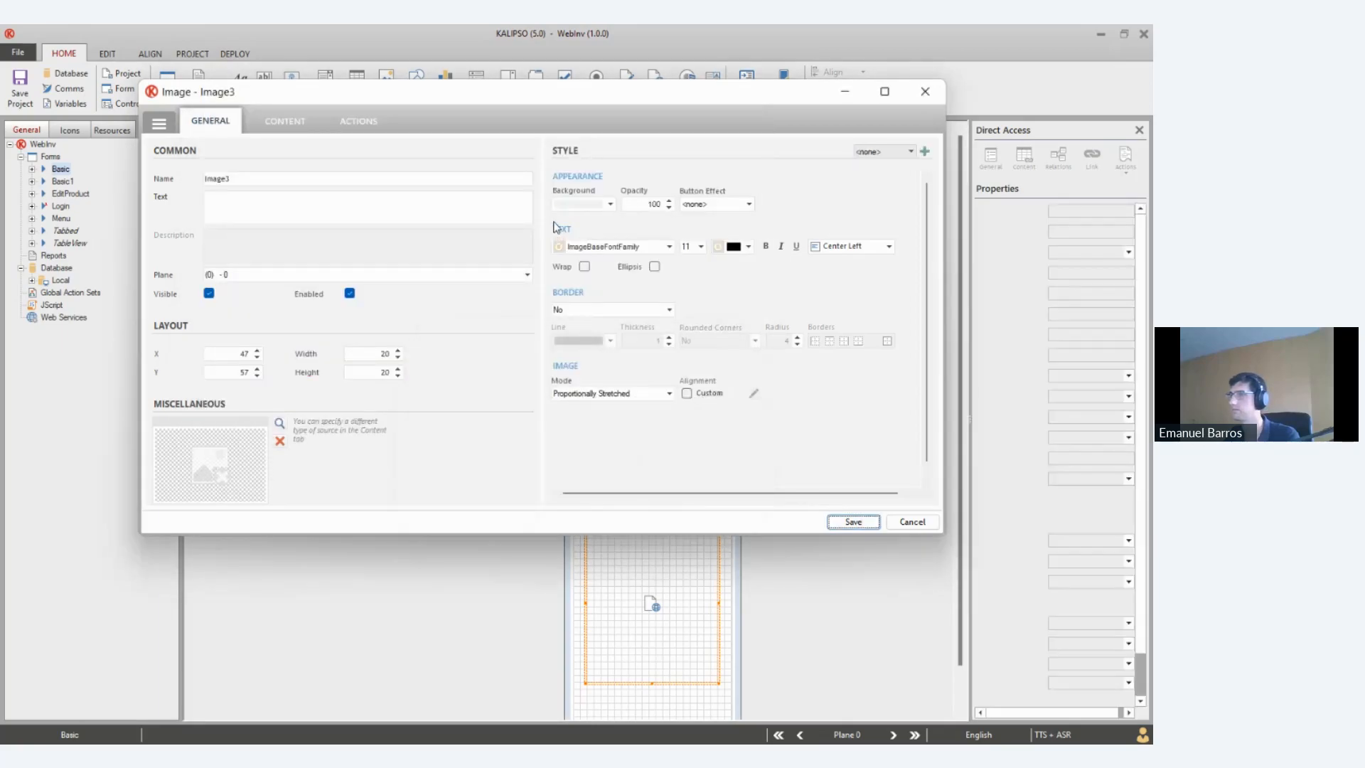
key("Return")
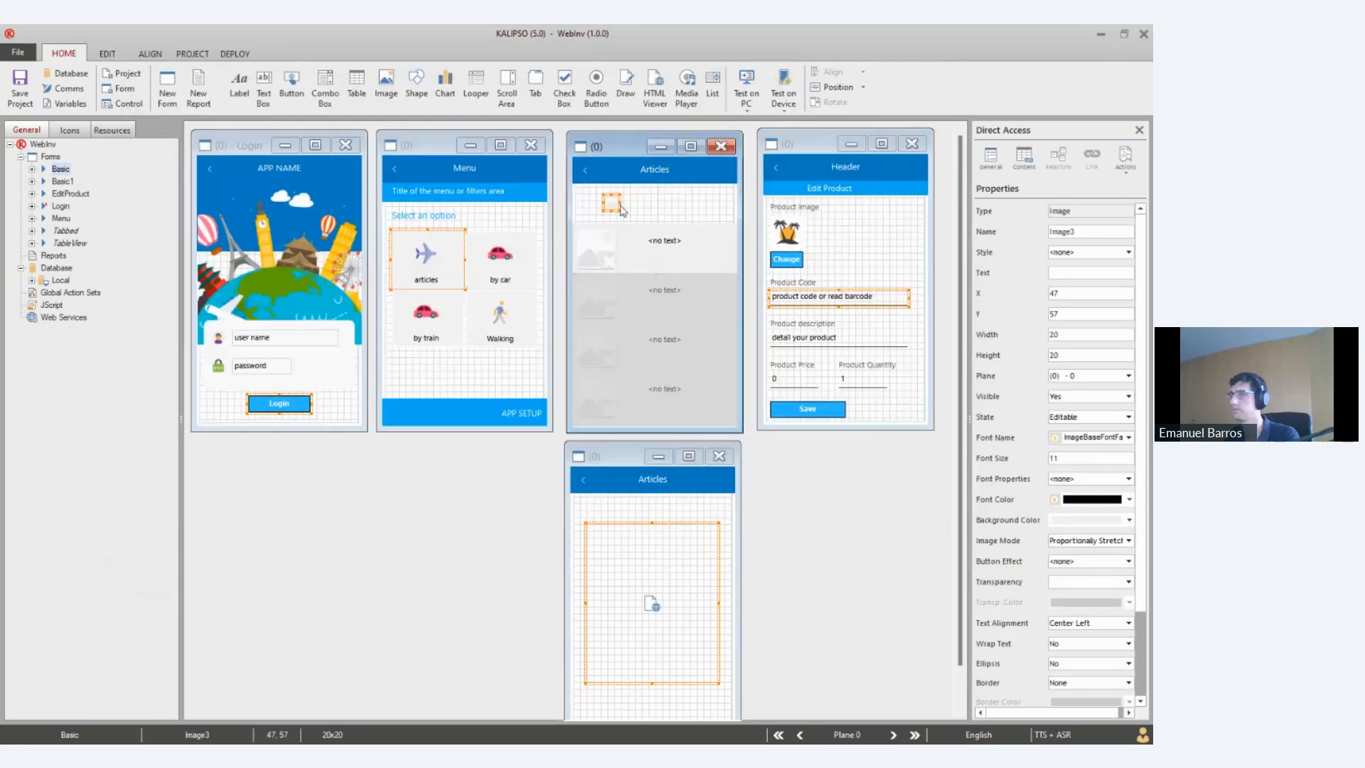
left_click_drag(621, 202, 714, 202)
left_click_drag(603, 202, 730, 201)
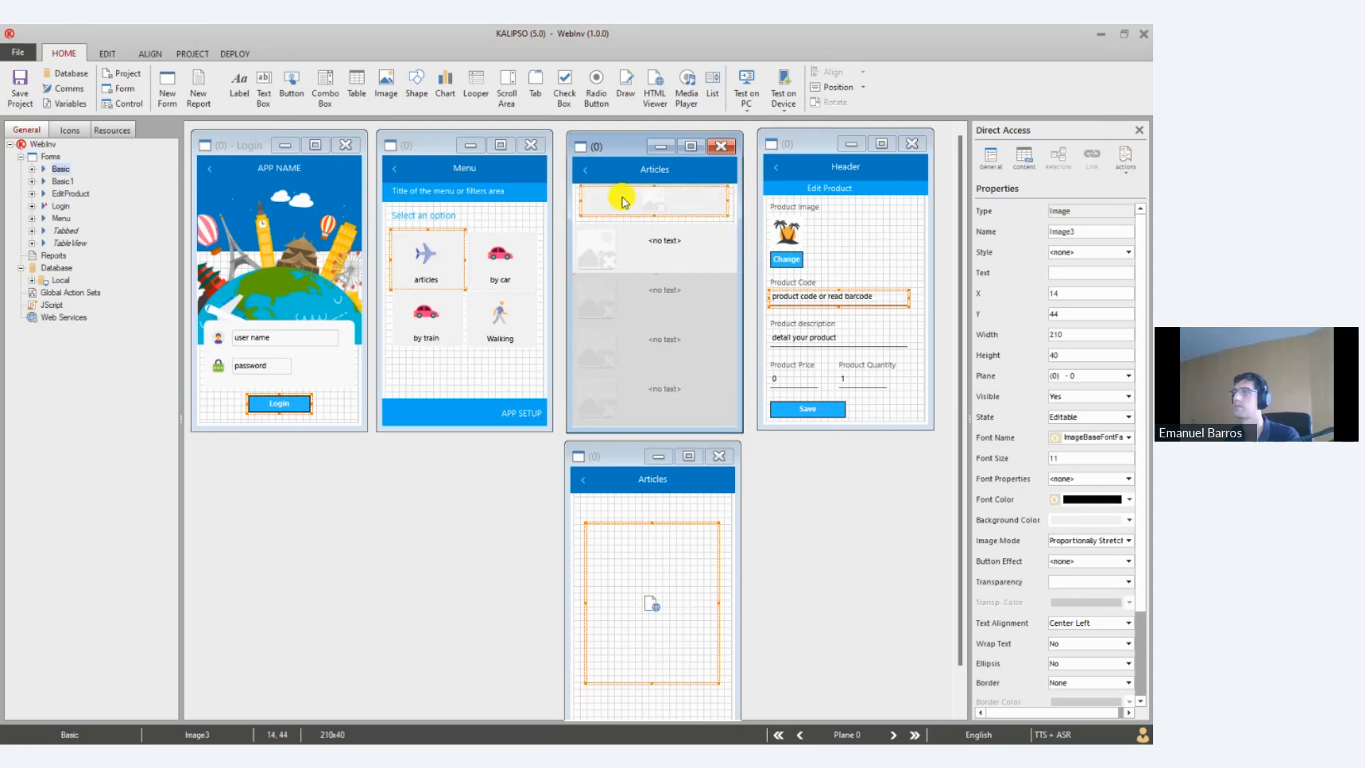
Set the search bar image's border to Customized Rectangle with a light grey line matching its background
double_click(624, 203)
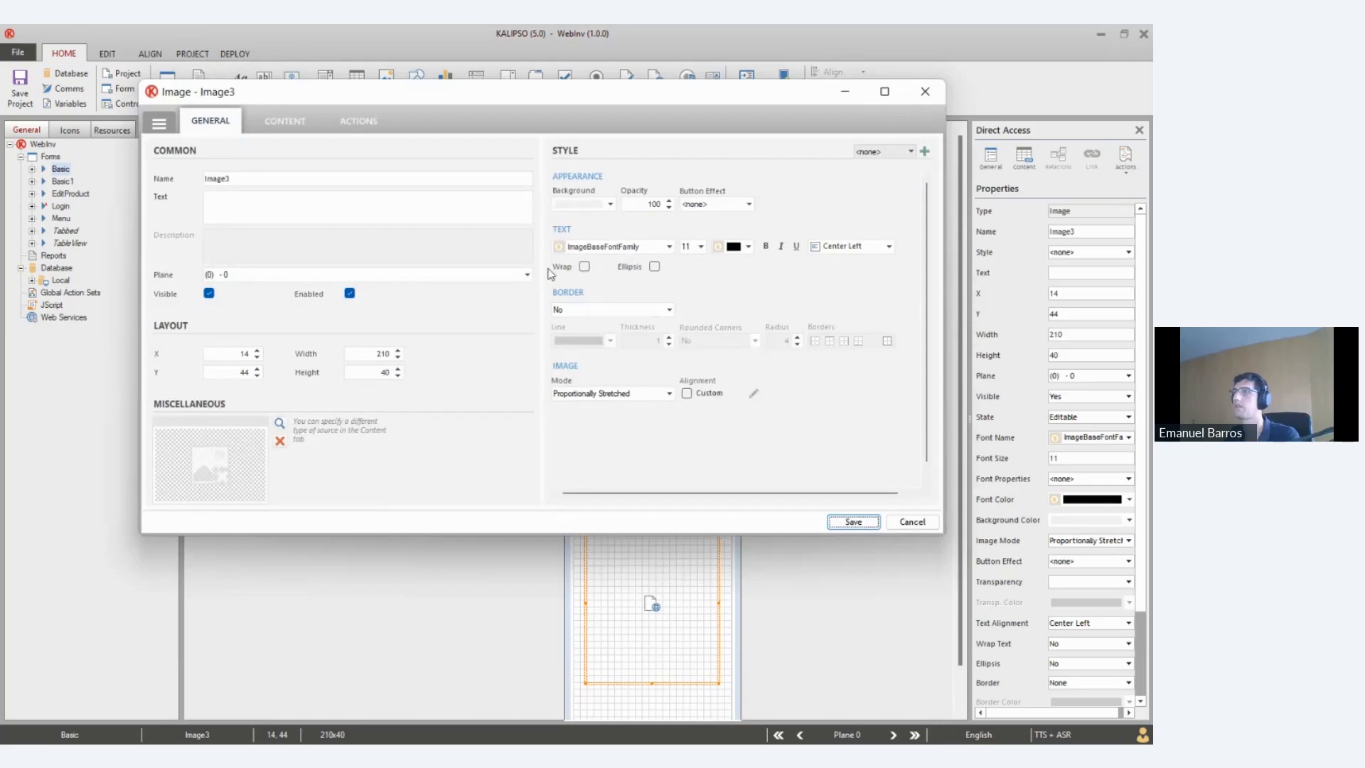
left_click(630, 309)
left_click(624, 344)
left_click(649, 308)
left_click(625, 354)
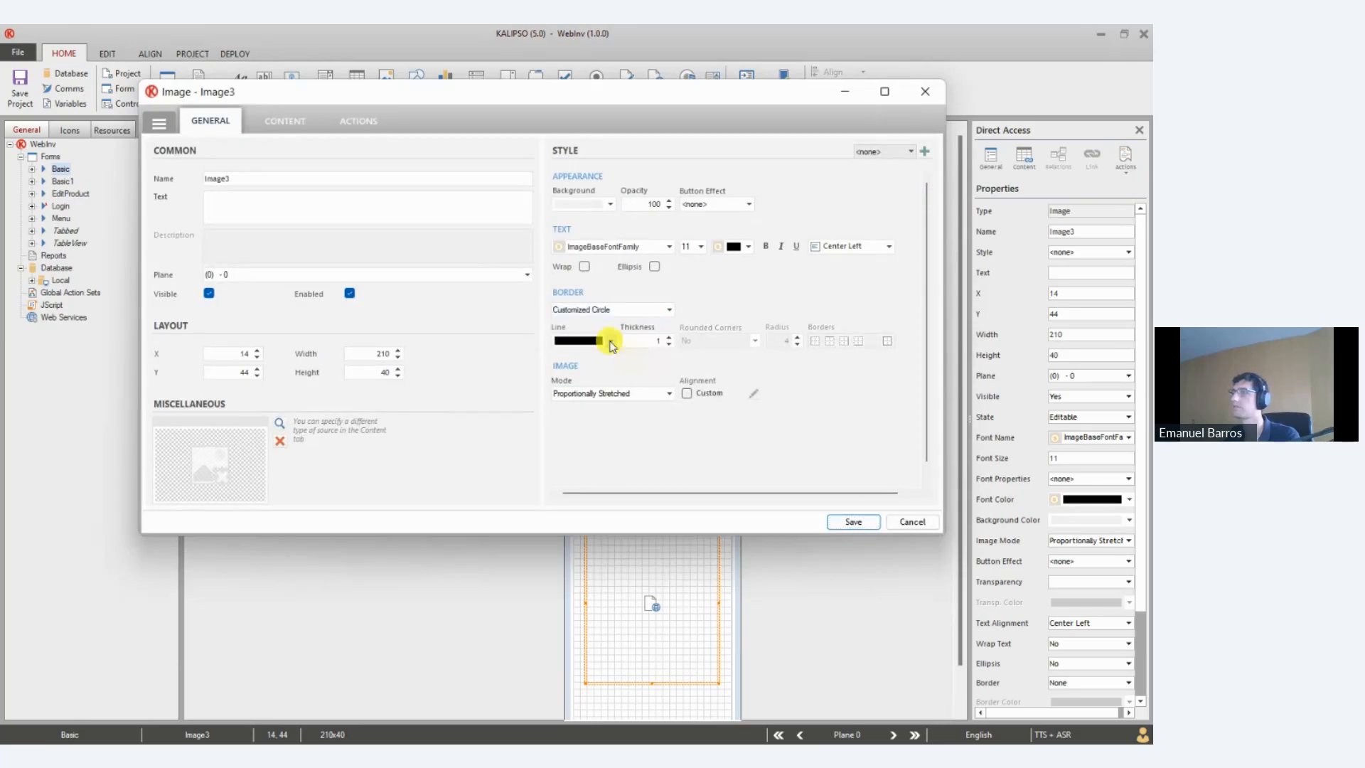
left_click(611, 341)
left_click(563, 468)
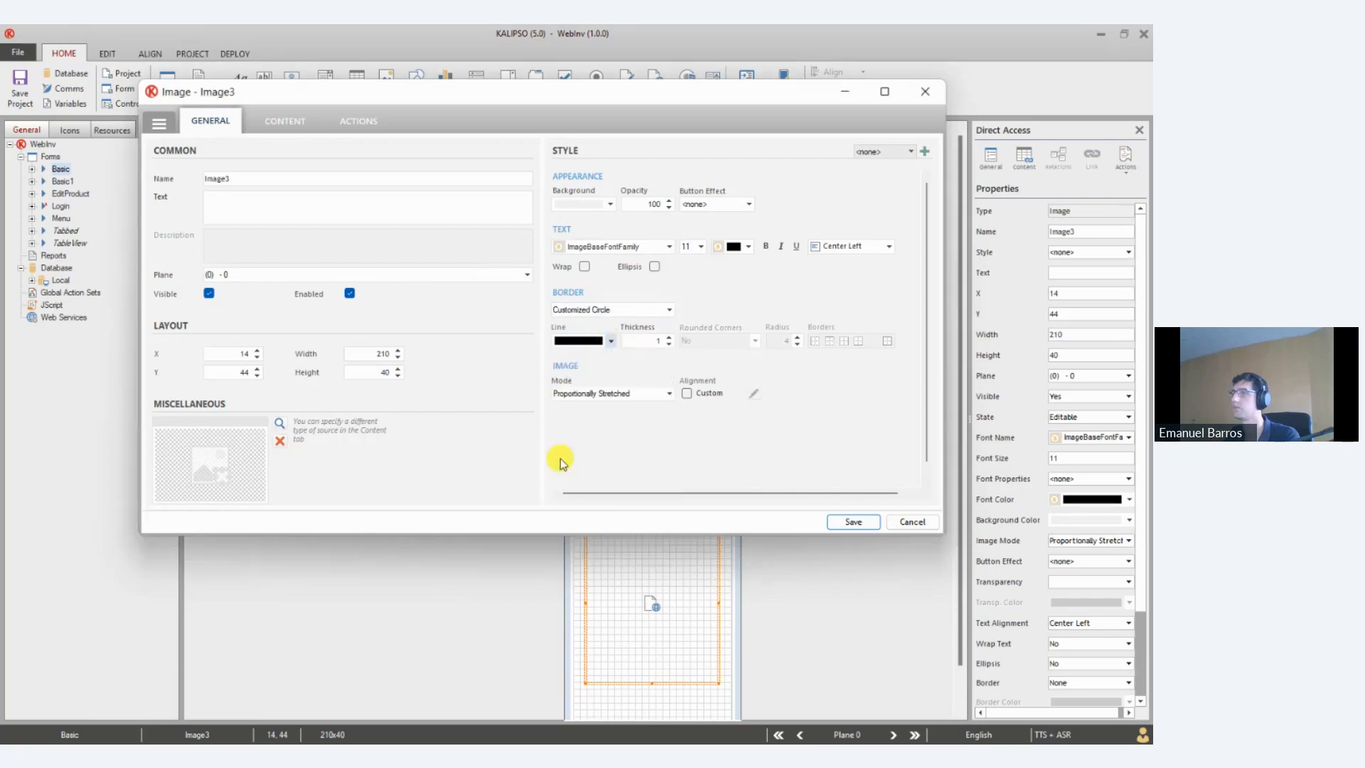
left_click(642, 309)
left_click(611, 329)
Round the image's border corners with a specified radius of 8 and save its properties
left_click(718, 341)
left_click(725, 375)
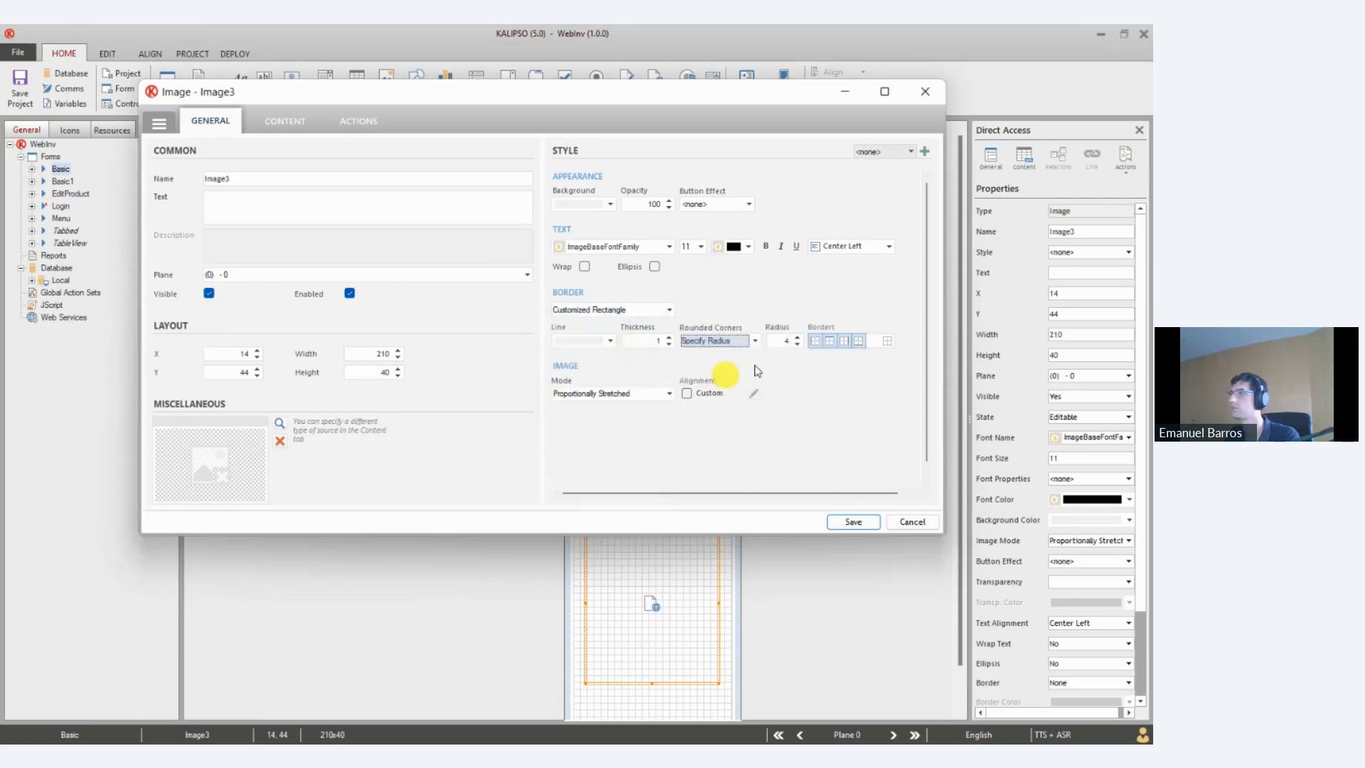
double_click(786, 342)
type("8")
left_click(851, 526)
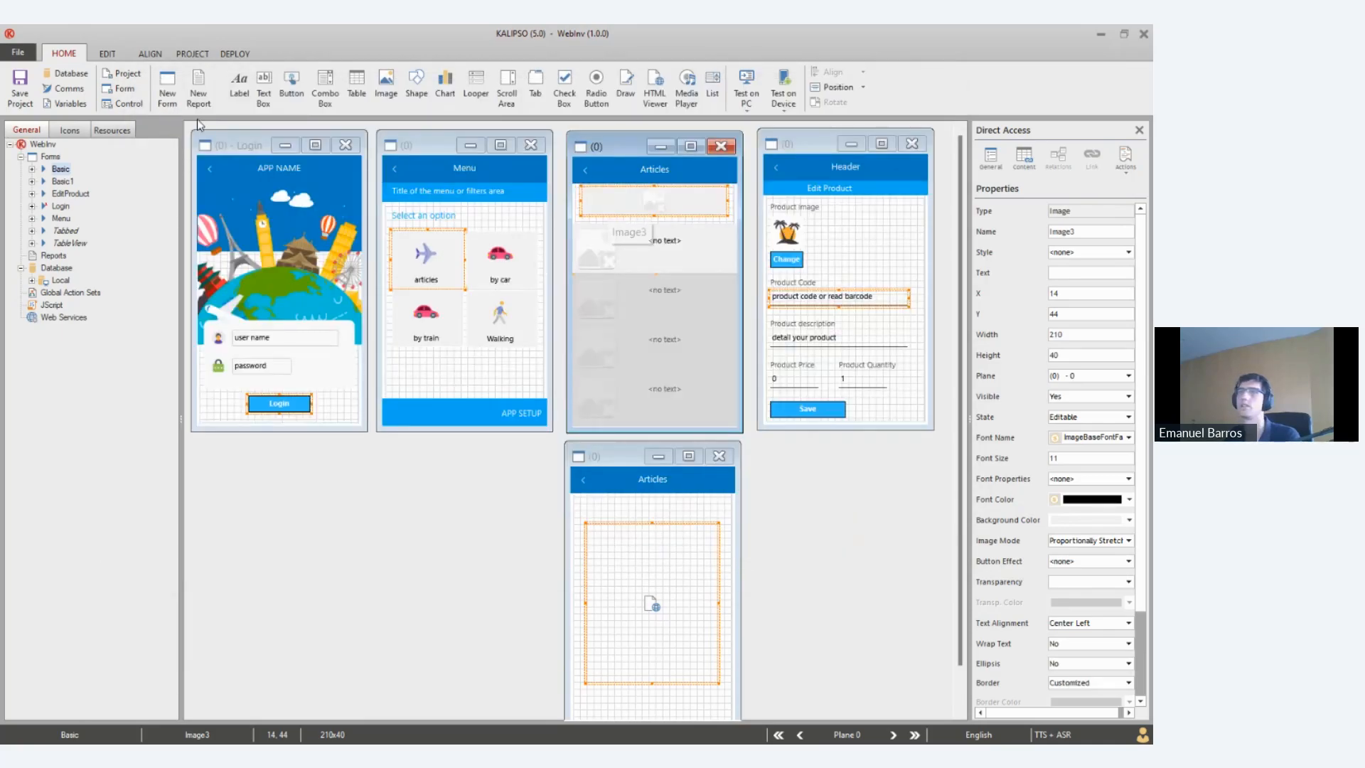
Switch the icon library to the Black set and search it for "sear"
left_click(69, 131)
left_click(91, 146)
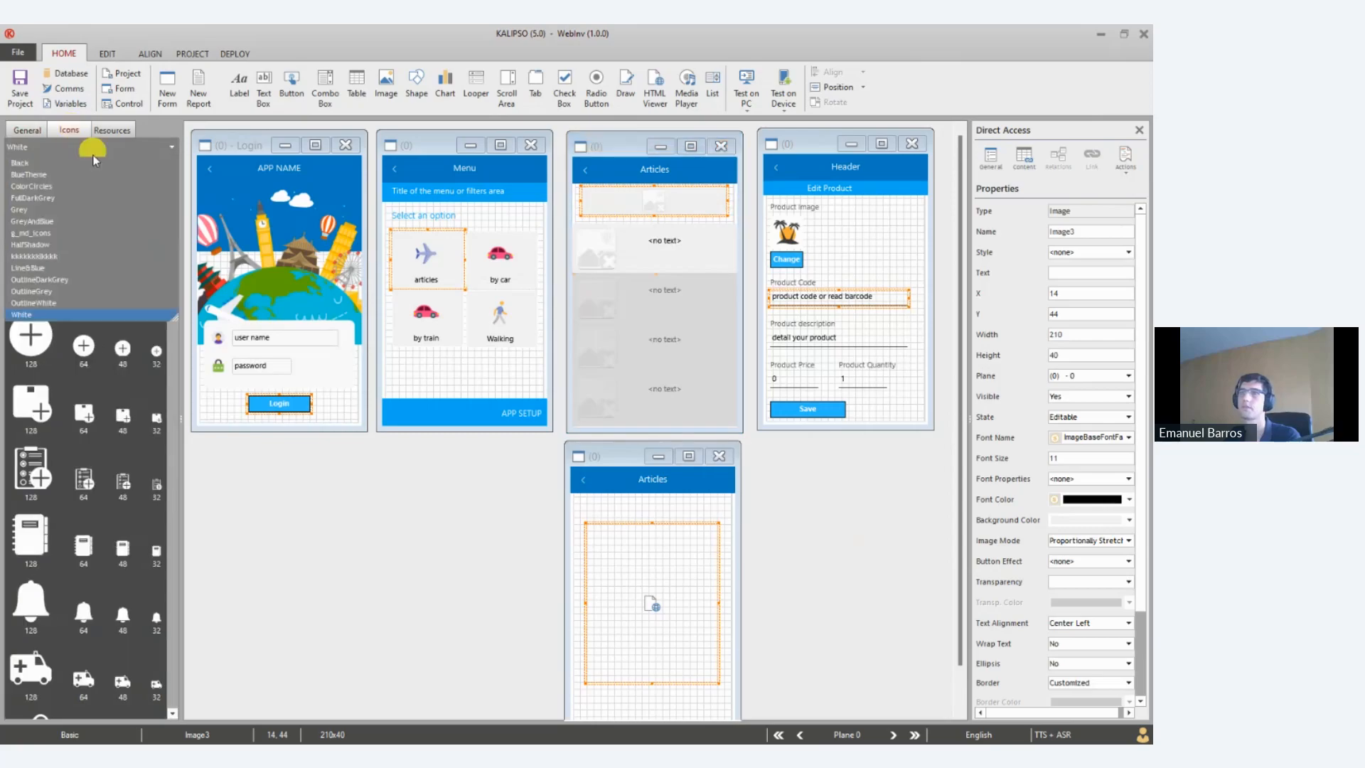
left_click(74, 165)
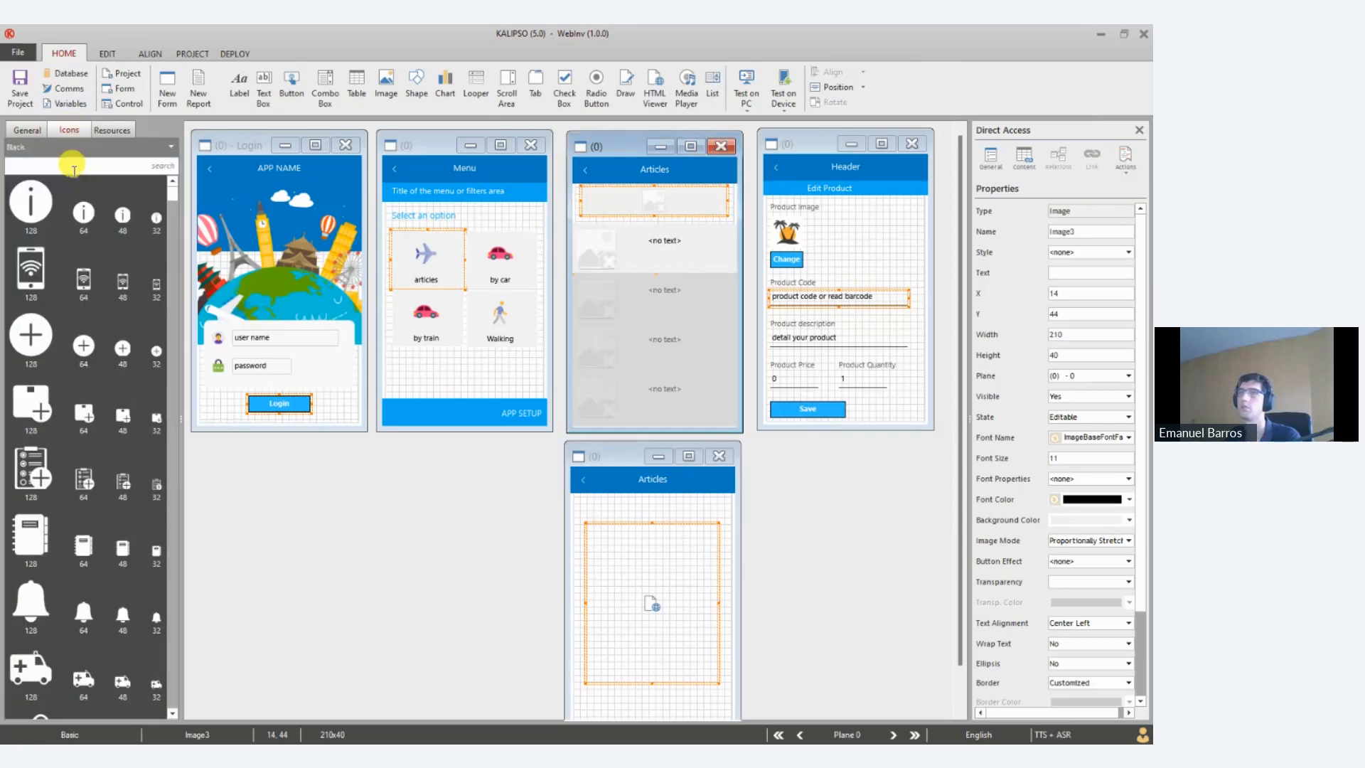
scroll(78, 375, "down", 10)
scroll(95, 431, "down", 15)
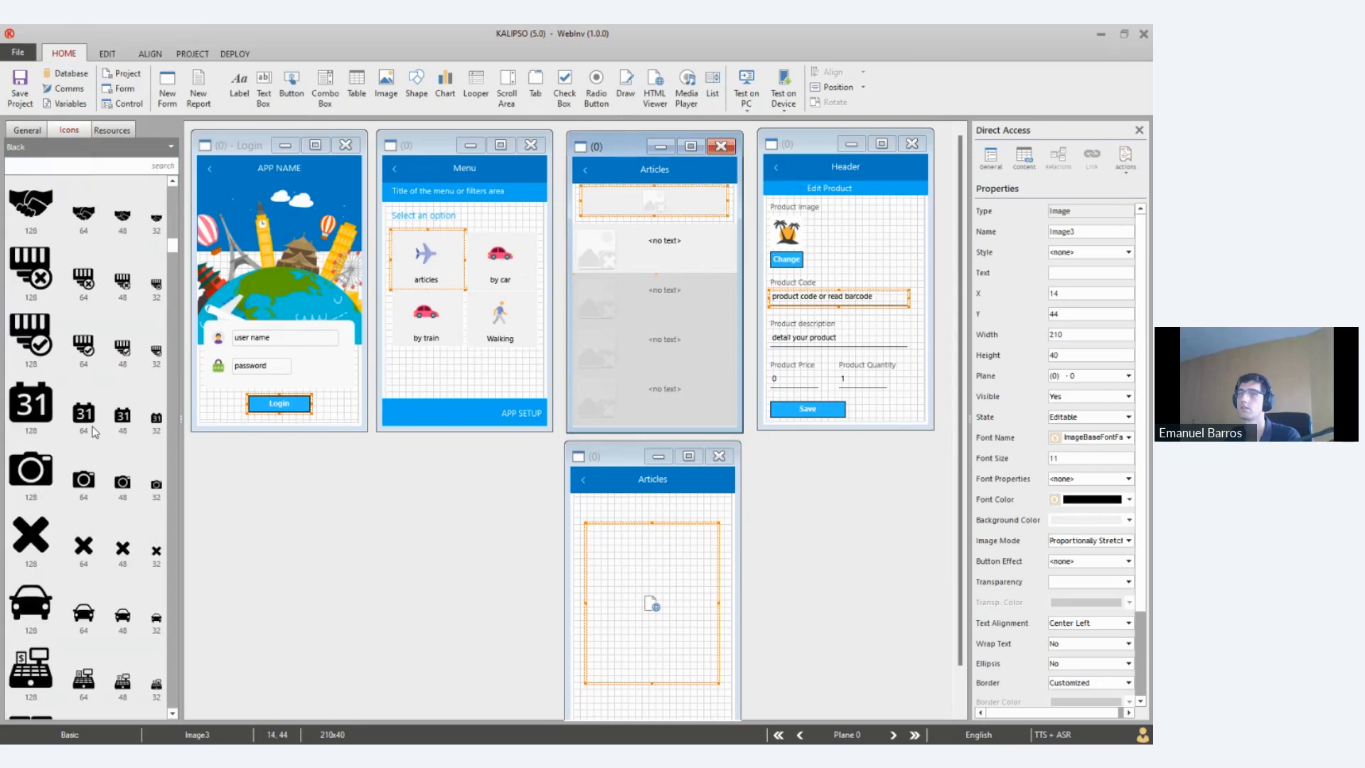
scroll(96, 431, "down", 8)
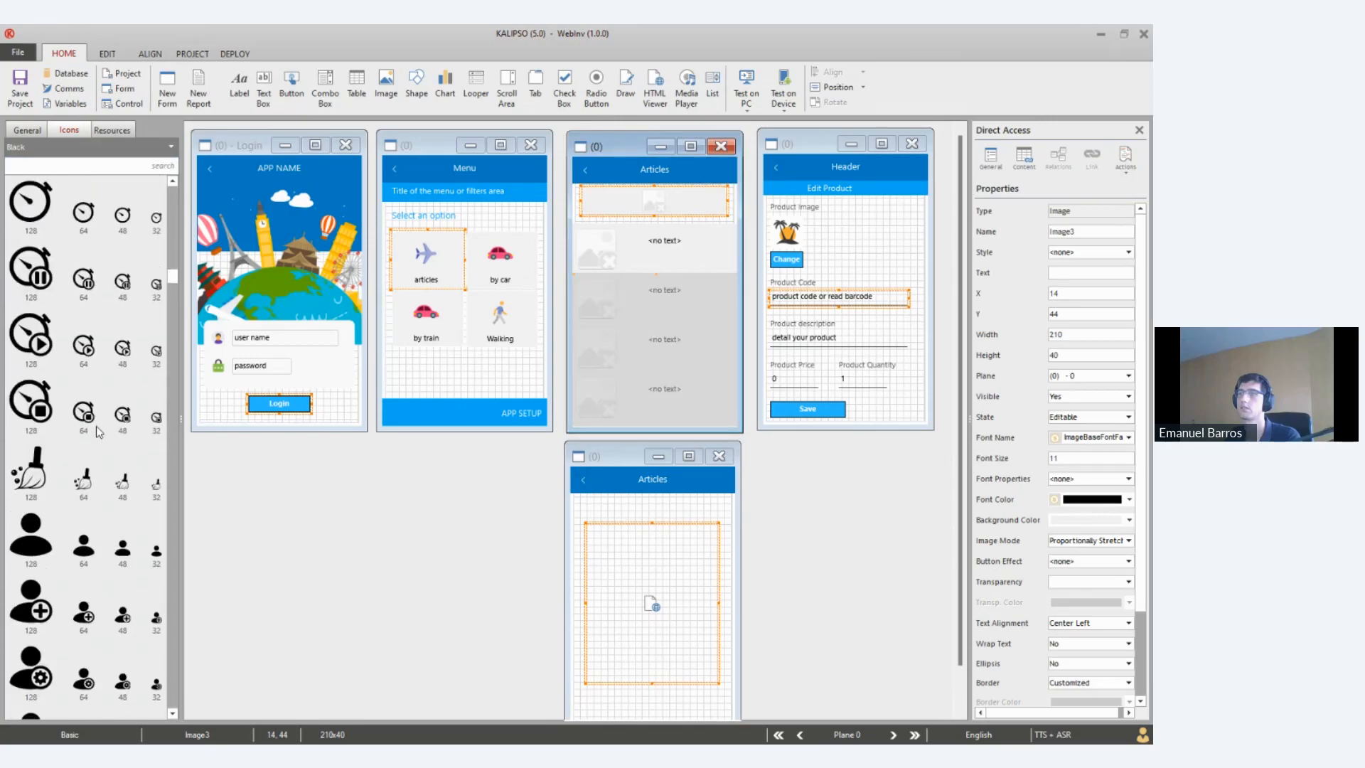
scroll(99, 432, "down", 5)
left_click(166, 168)
type("sear")
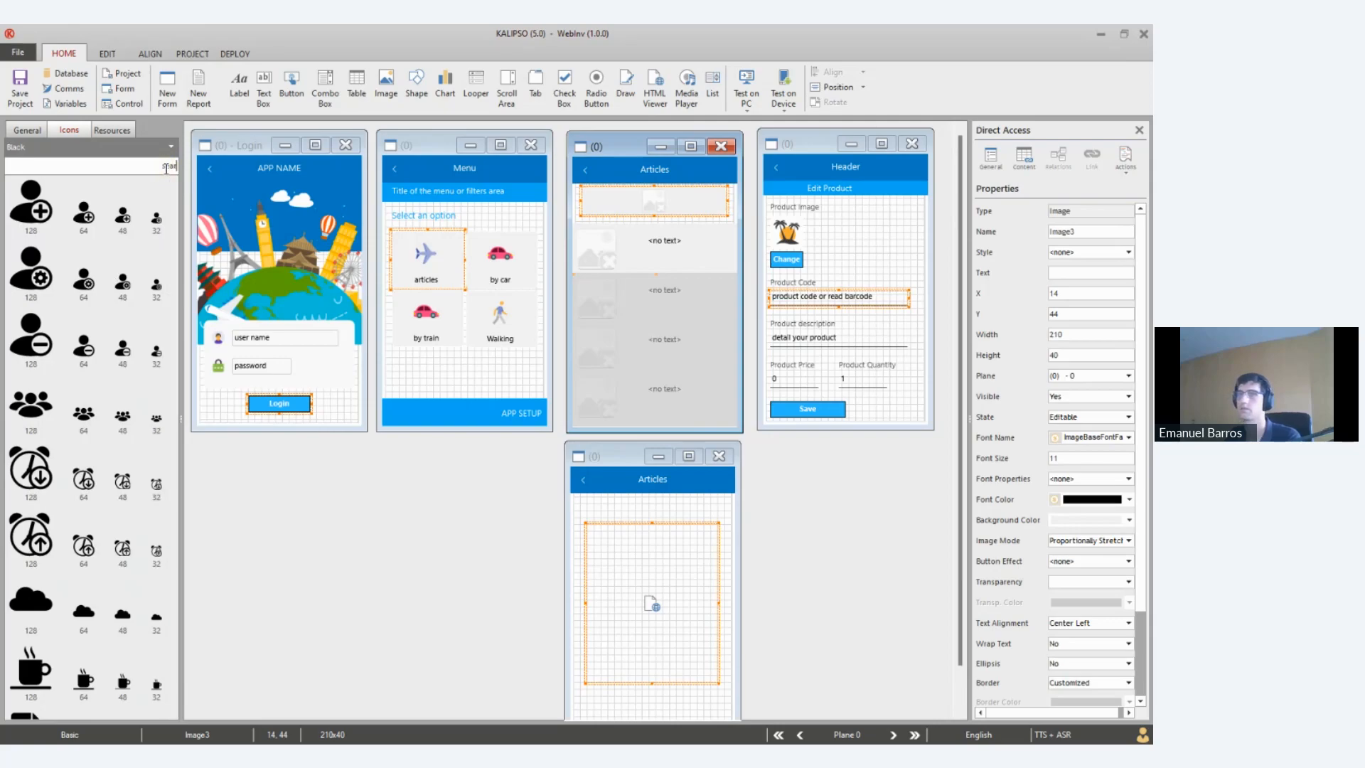
Place the plain magnifying glass icon inside the rounded bar on the Articles form, sized 29 × 29 at X 21, Y 48
left_click_drag(28, 203, 726, 207)
left_click_drag(30, 205, 577, 206)
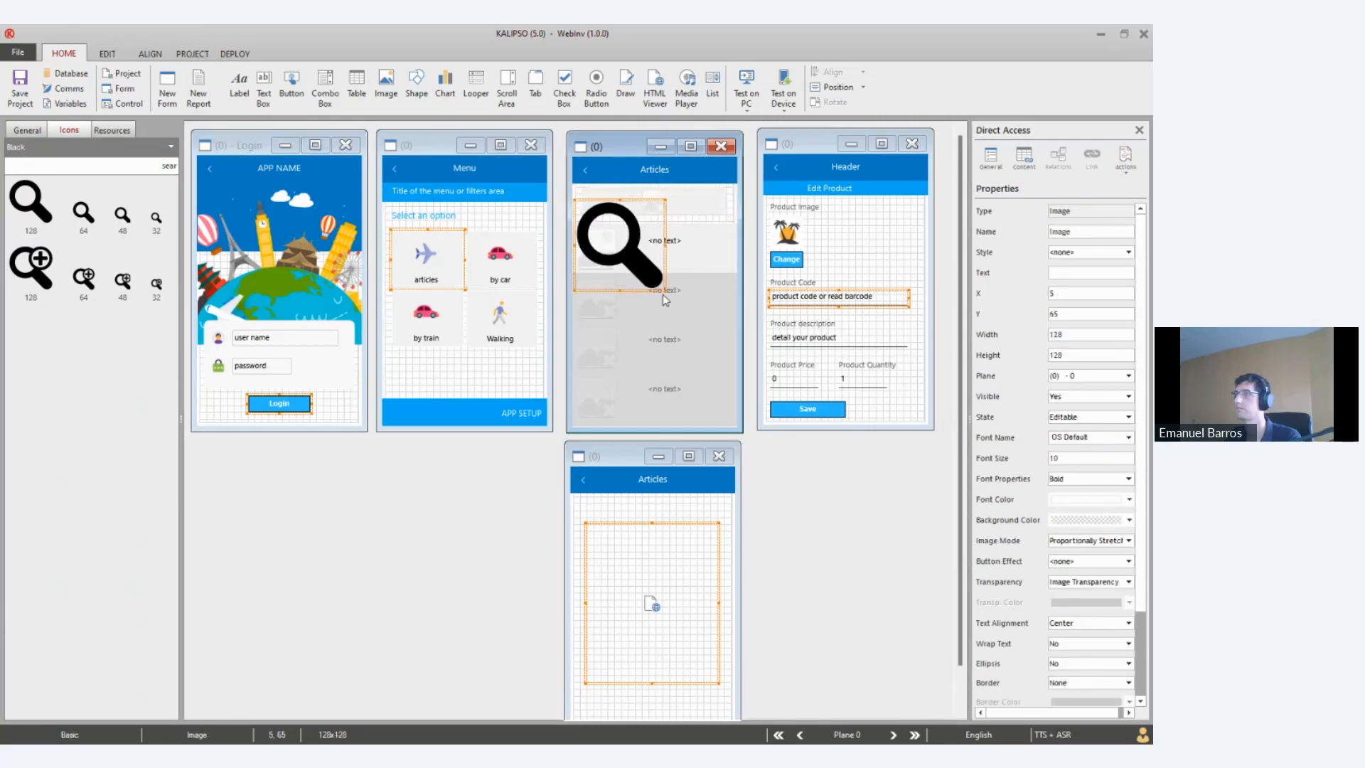
left_click_drag(669, 293, 610, 200)
key("Up")
key("Up")
key("Up")
key("Up")
key("Up")
key("Left")
key("Left")
key("Left")
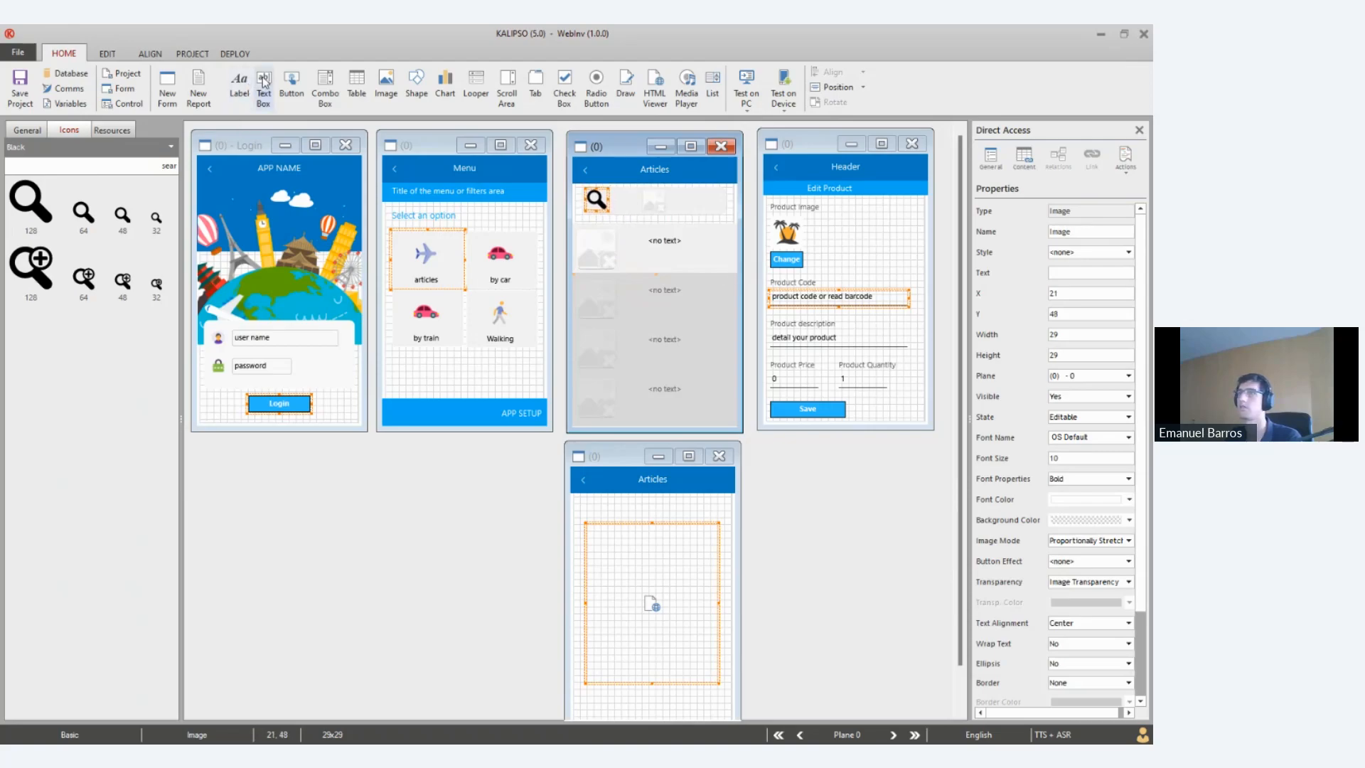
Add a text box beside the magnifying glass with a transparent background and no border
double_click(628, 200)
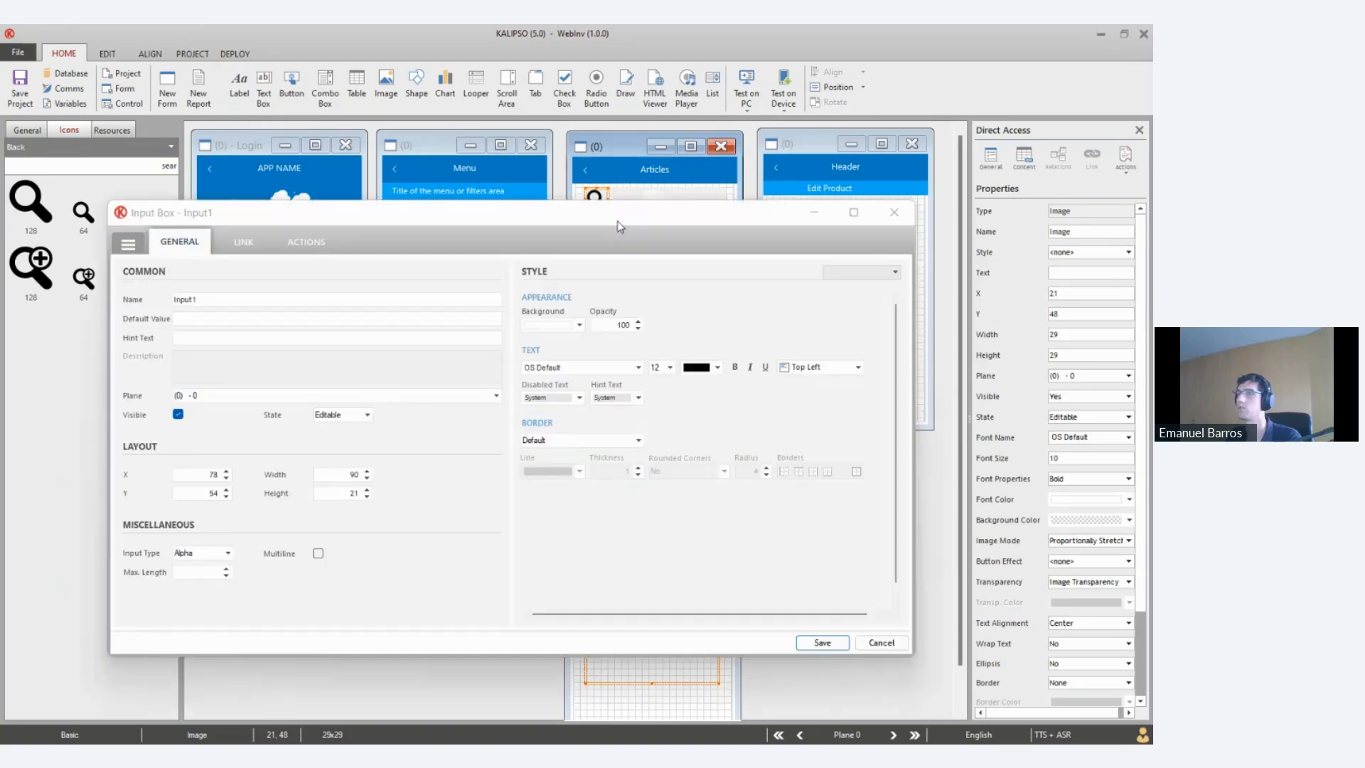
left_click(583, 326)
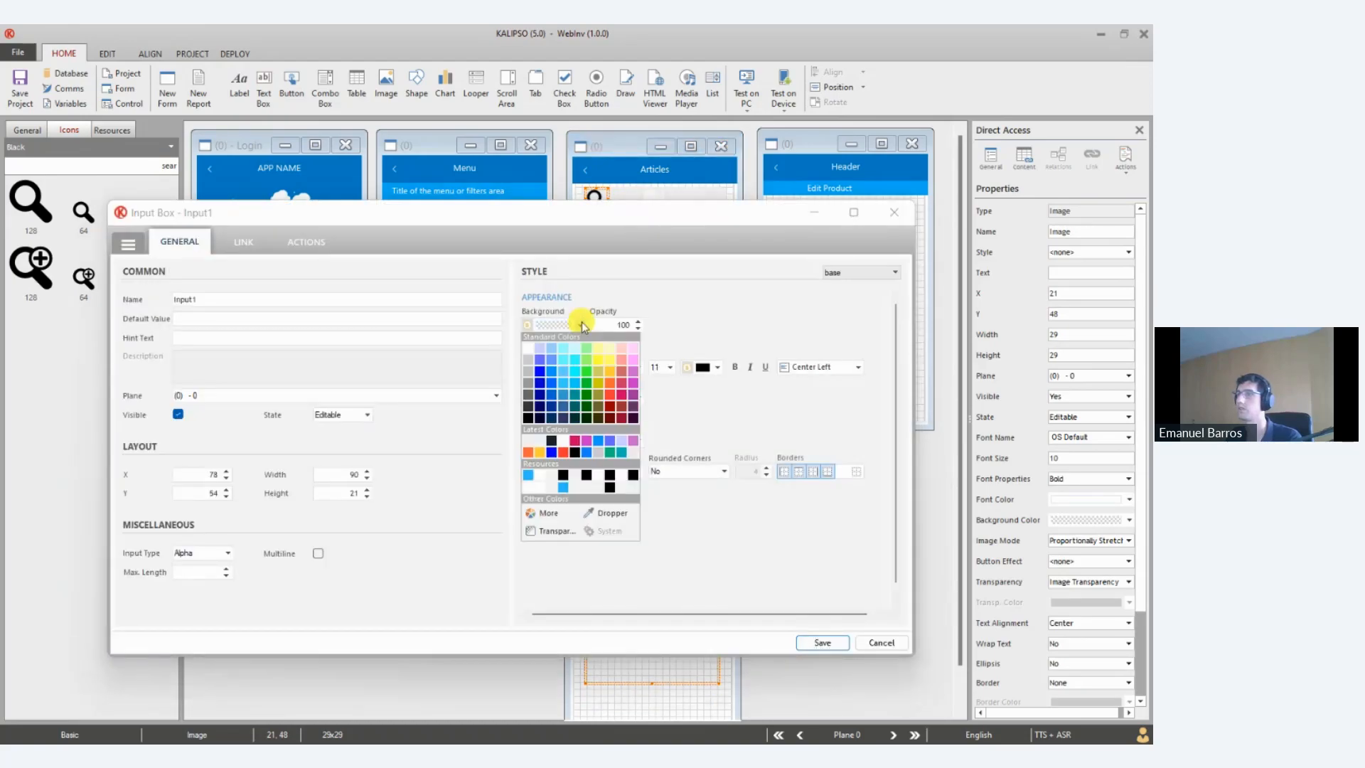
left_click(558, 530)
left_click(577, 440)
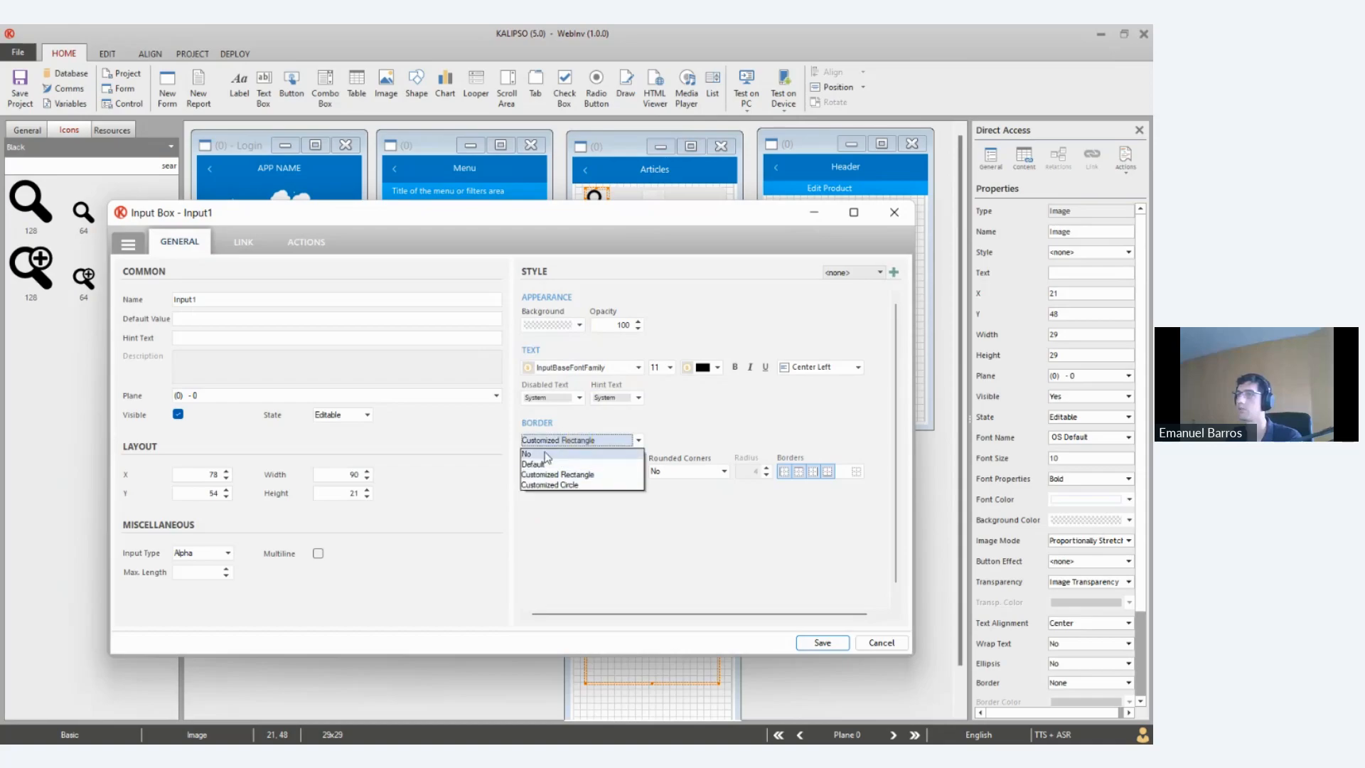
left_click(549, 449)
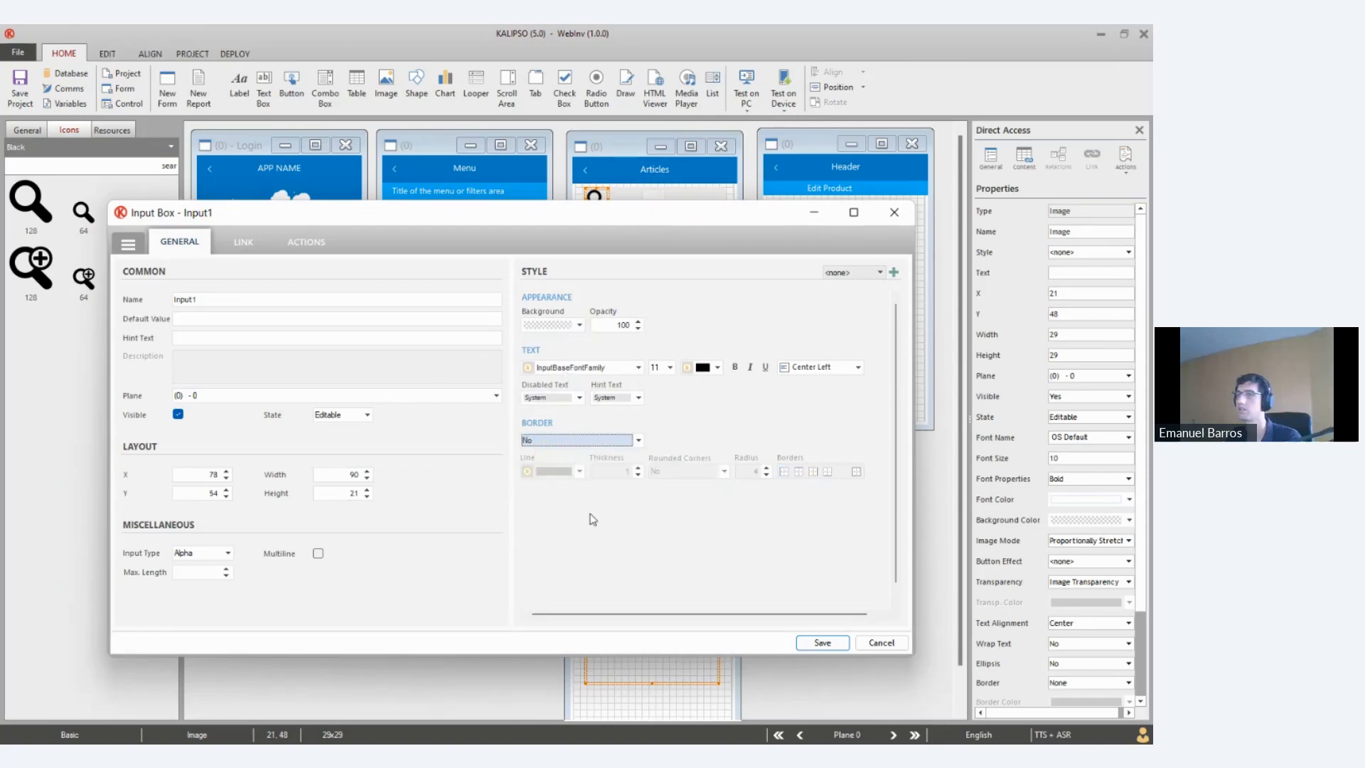
Set the text box's alignment to Center Left and its font size to 18, and save it
left_click(812, 369)
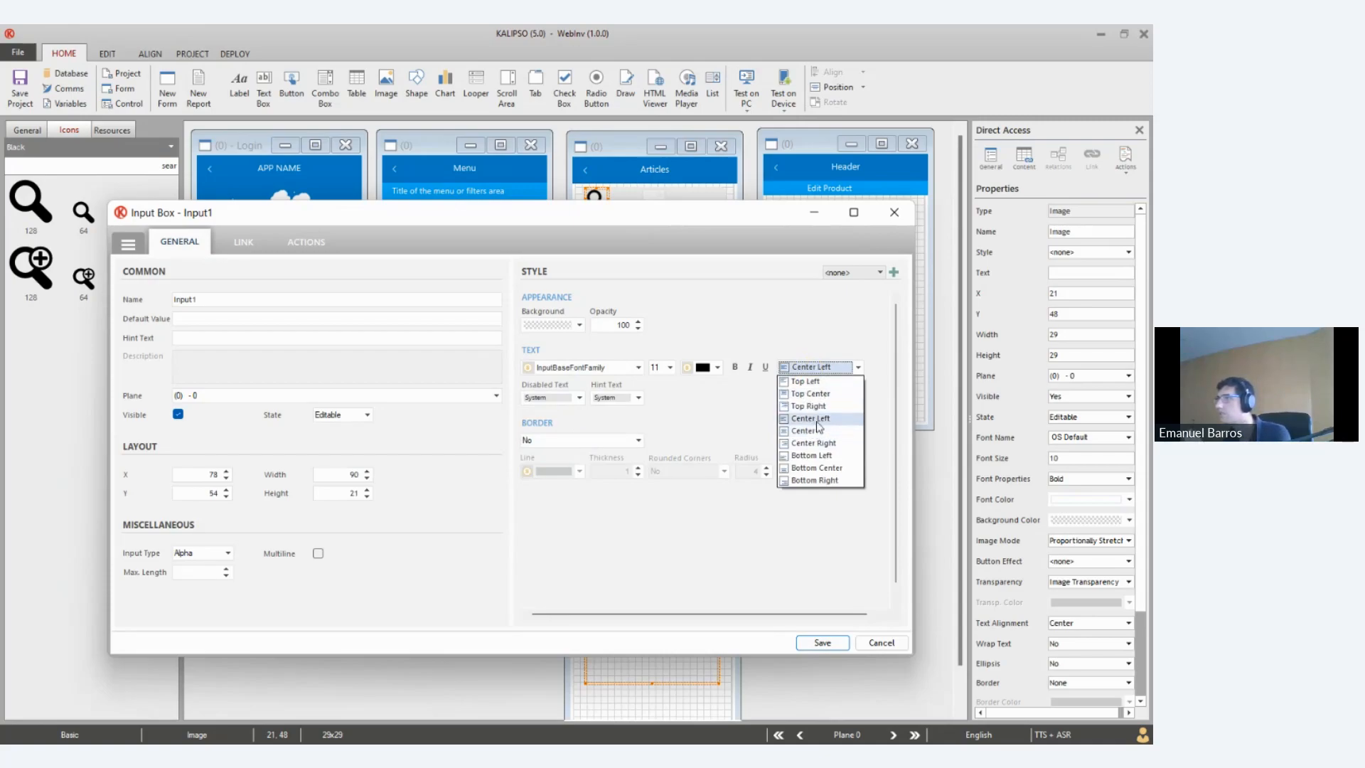
left_click(813, 418)
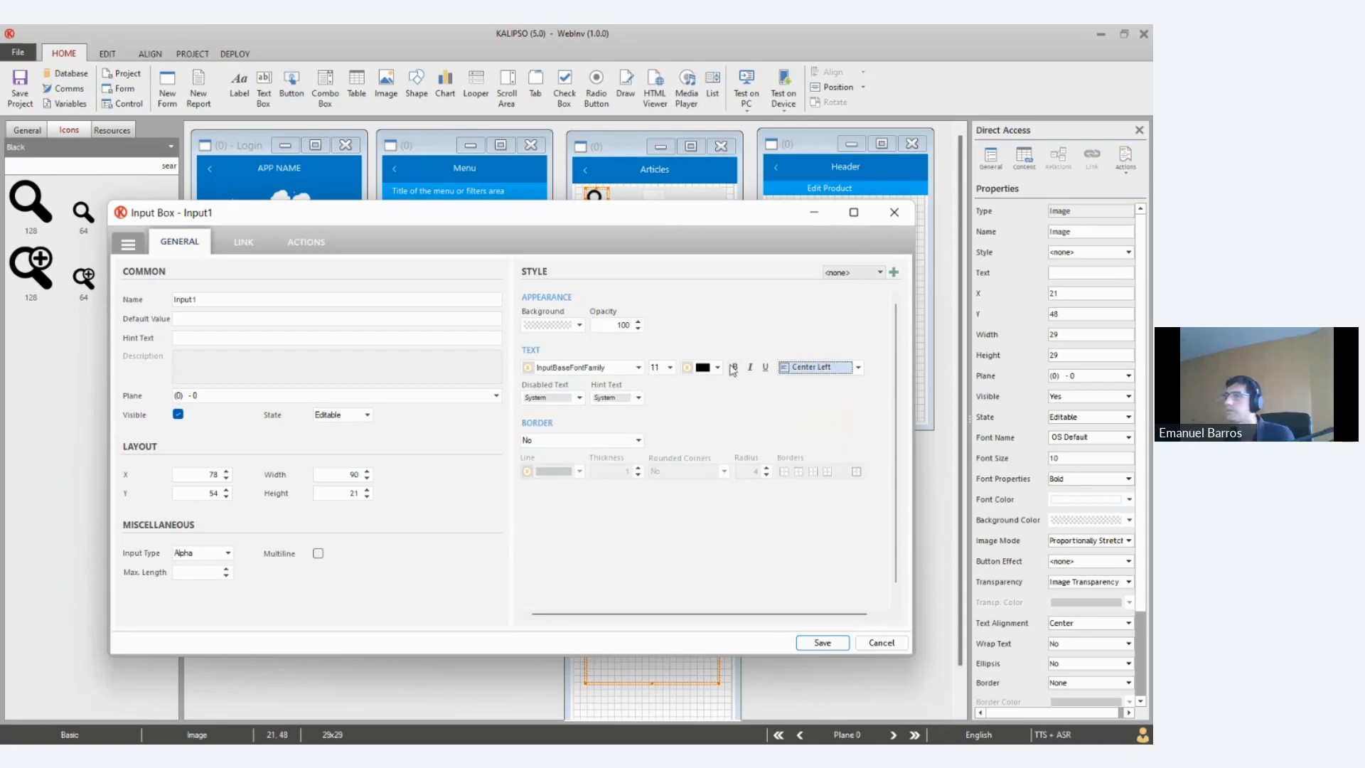
left_click(670, 368)
left_click(664, 433)
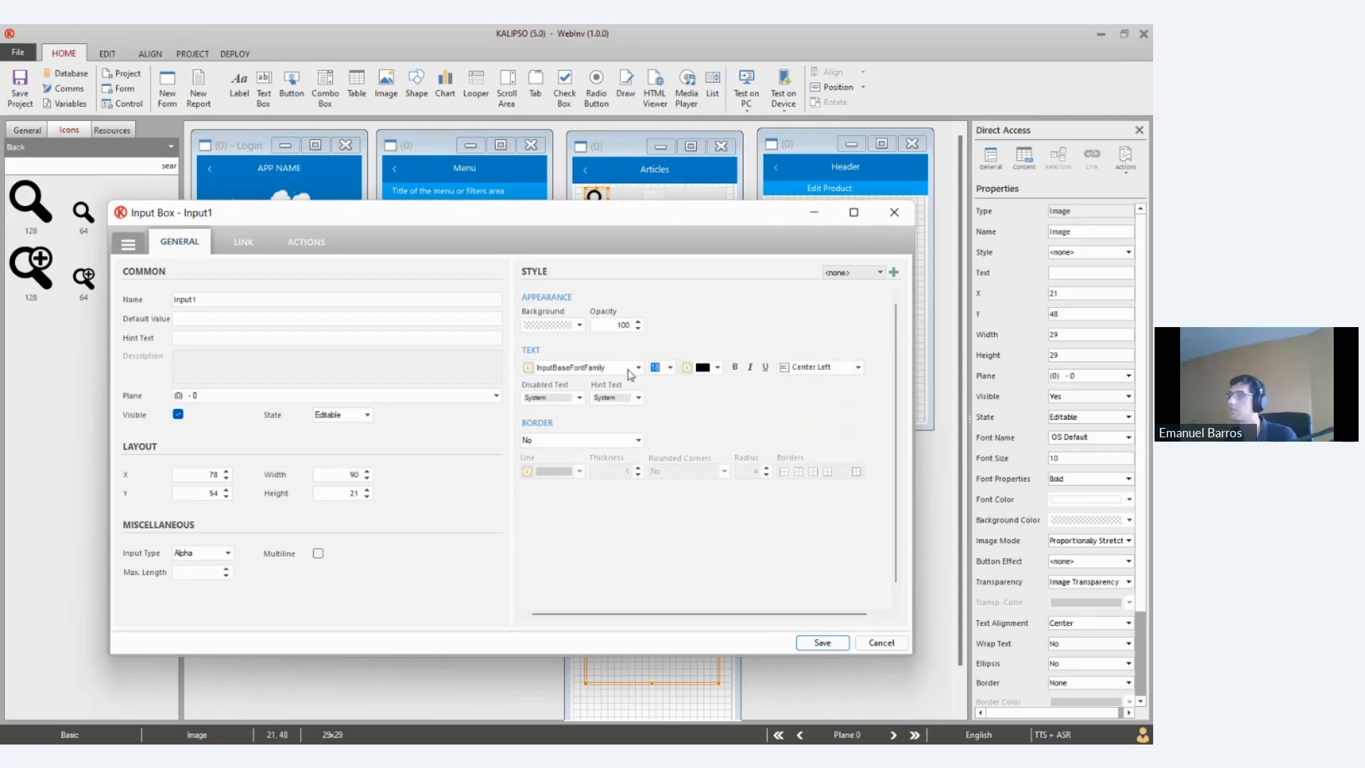
left_click(821, 643)
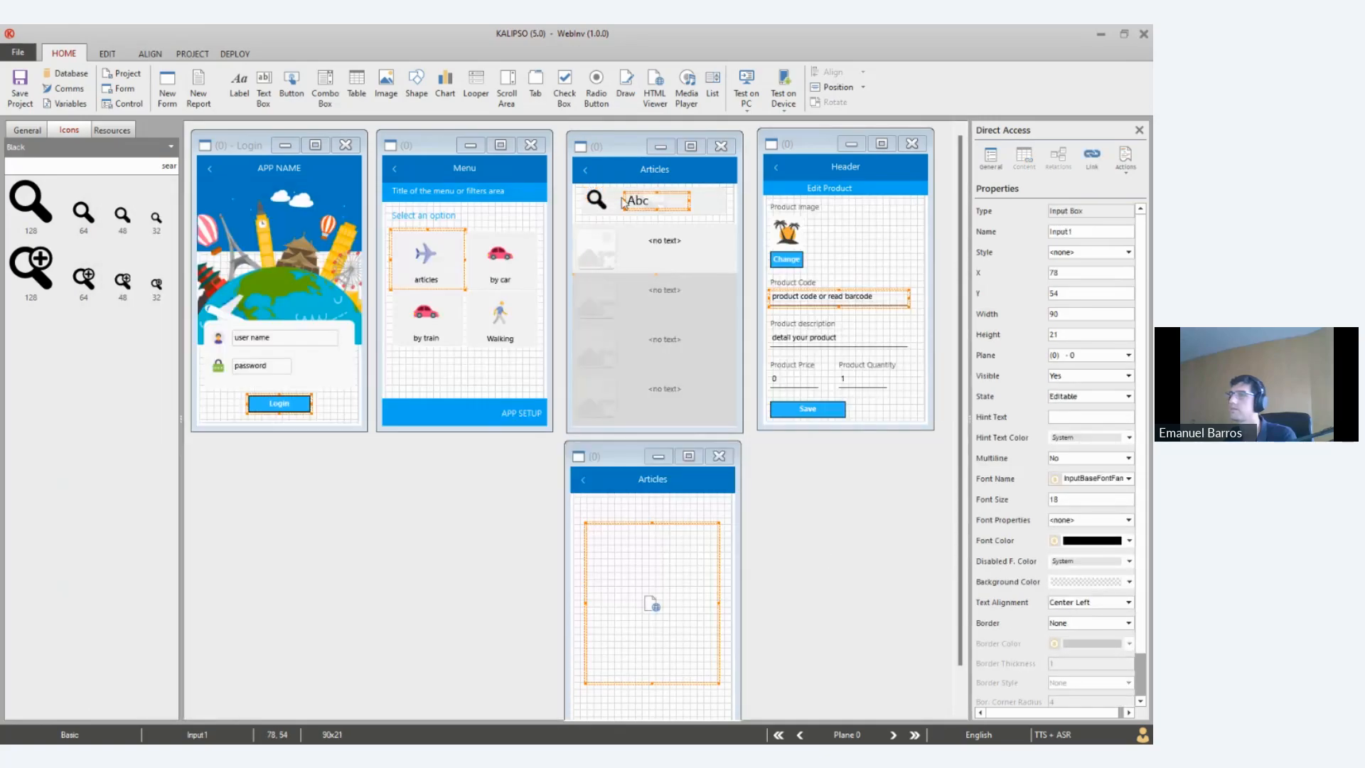
Nudge the text box closer to the magnifying glass, to X 62, Y 51
left_click(630, 208)
key("Left")
key("Left")
key("Left")
key("Left")
key("Left")
key("Left")
key("Left")
key("Left")
key("Left")
key("Left")
key("Left")
key("Left")
key("Left")
key("Left")
key("Left")
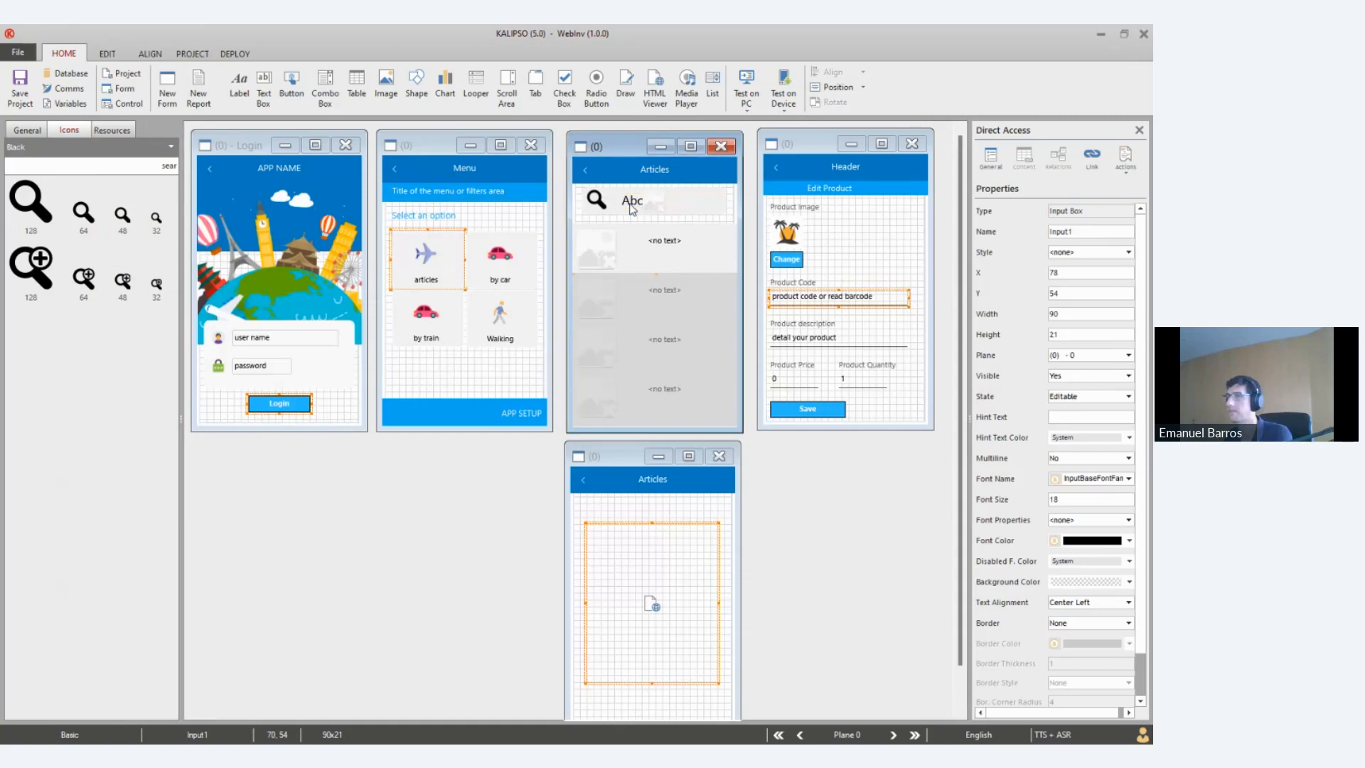
key("Up")
key("Up")
key("Up")
Align the background image, the text box and the magnifying glass to their vertical center
left_click(597, 199)
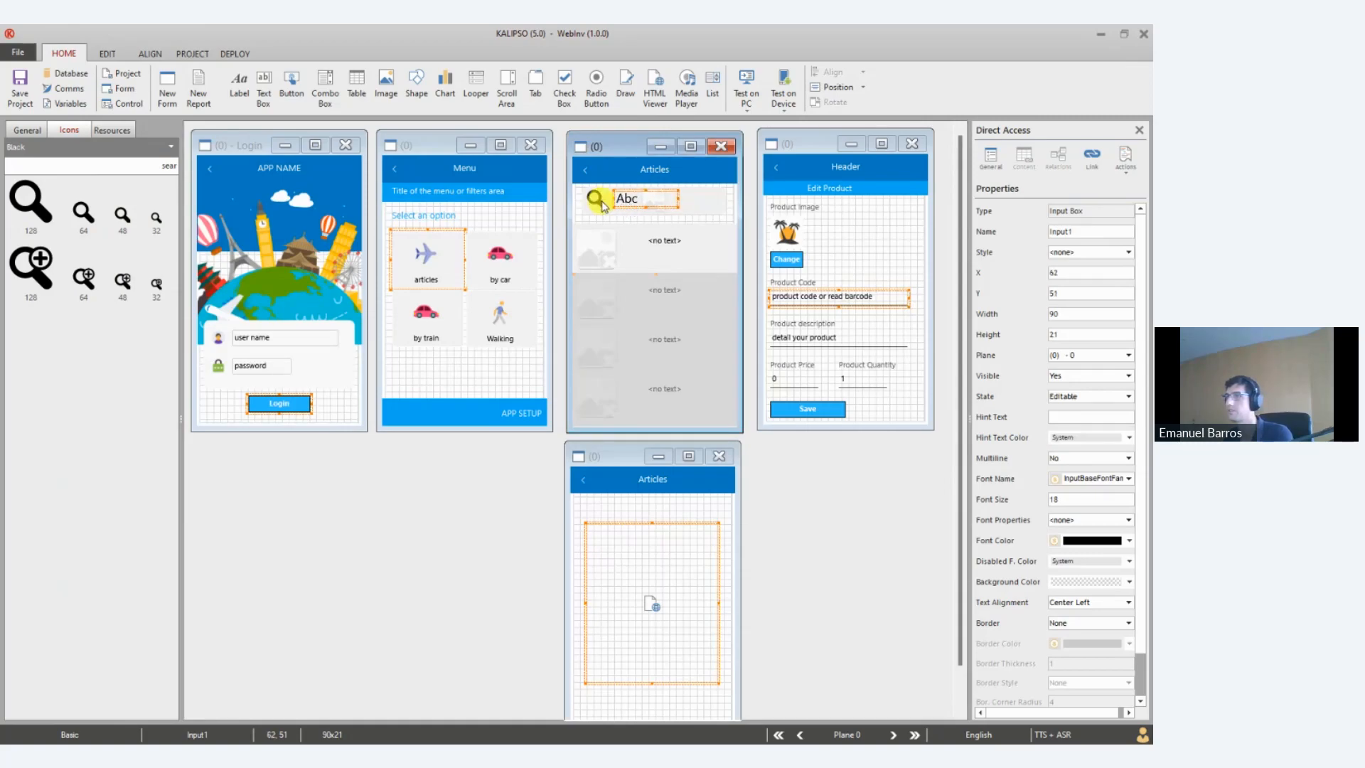
left_click(716, 205)
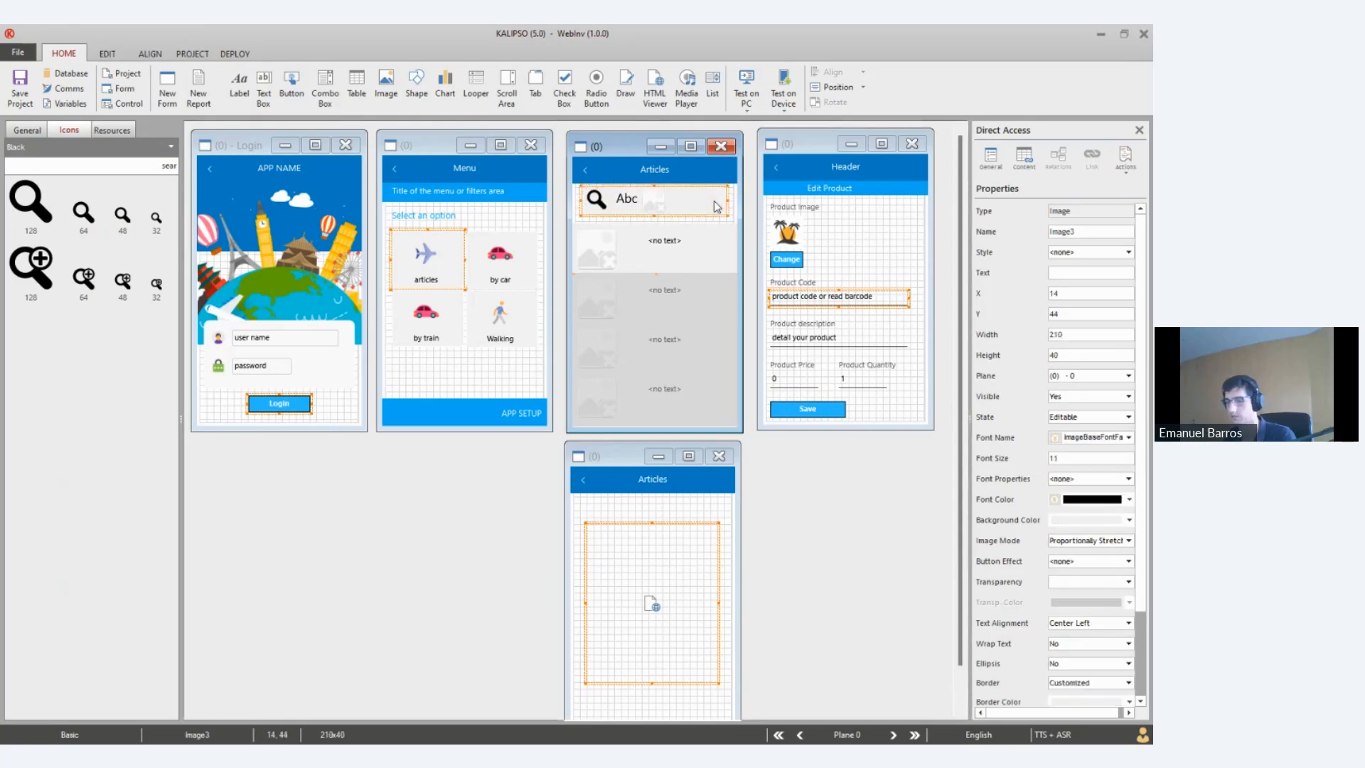
left_click(627, 200)
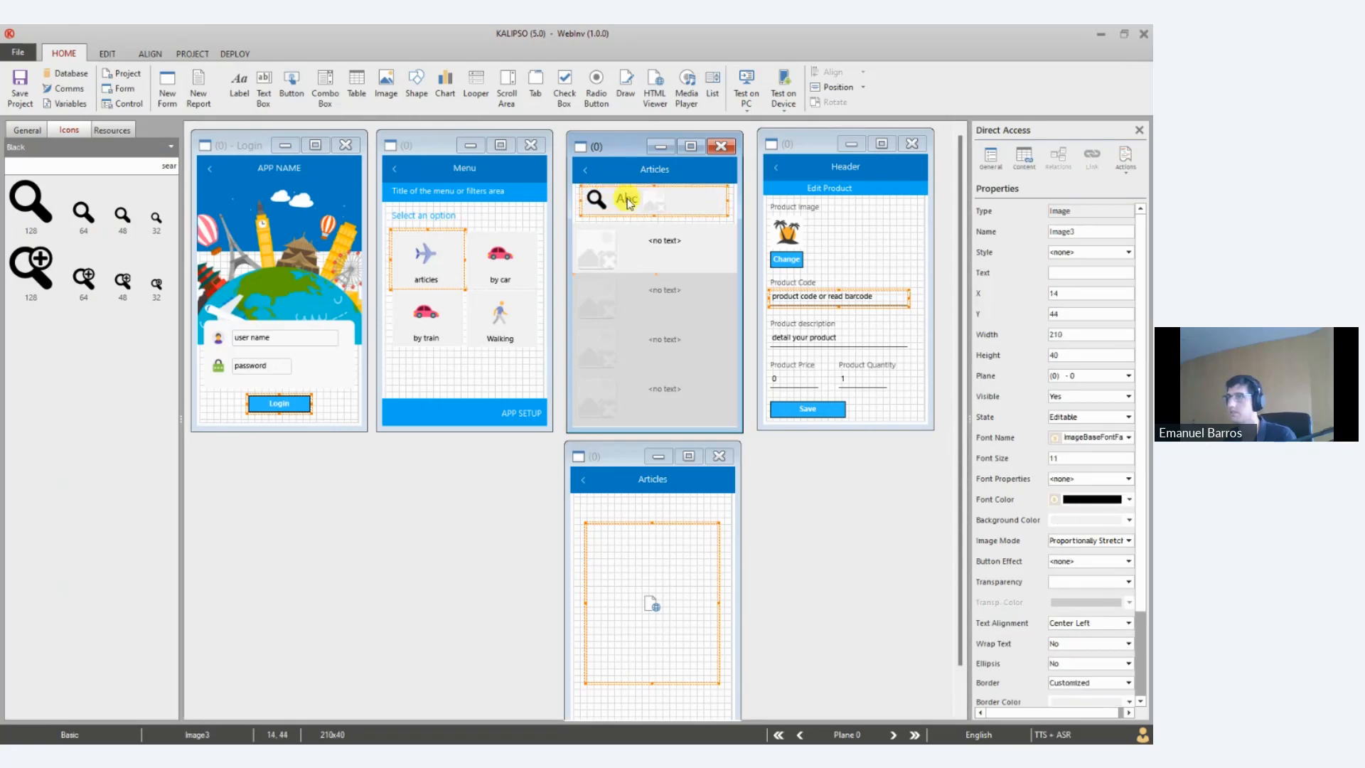
left_click(596, 199, "ctrl")
left_click(839, 71)
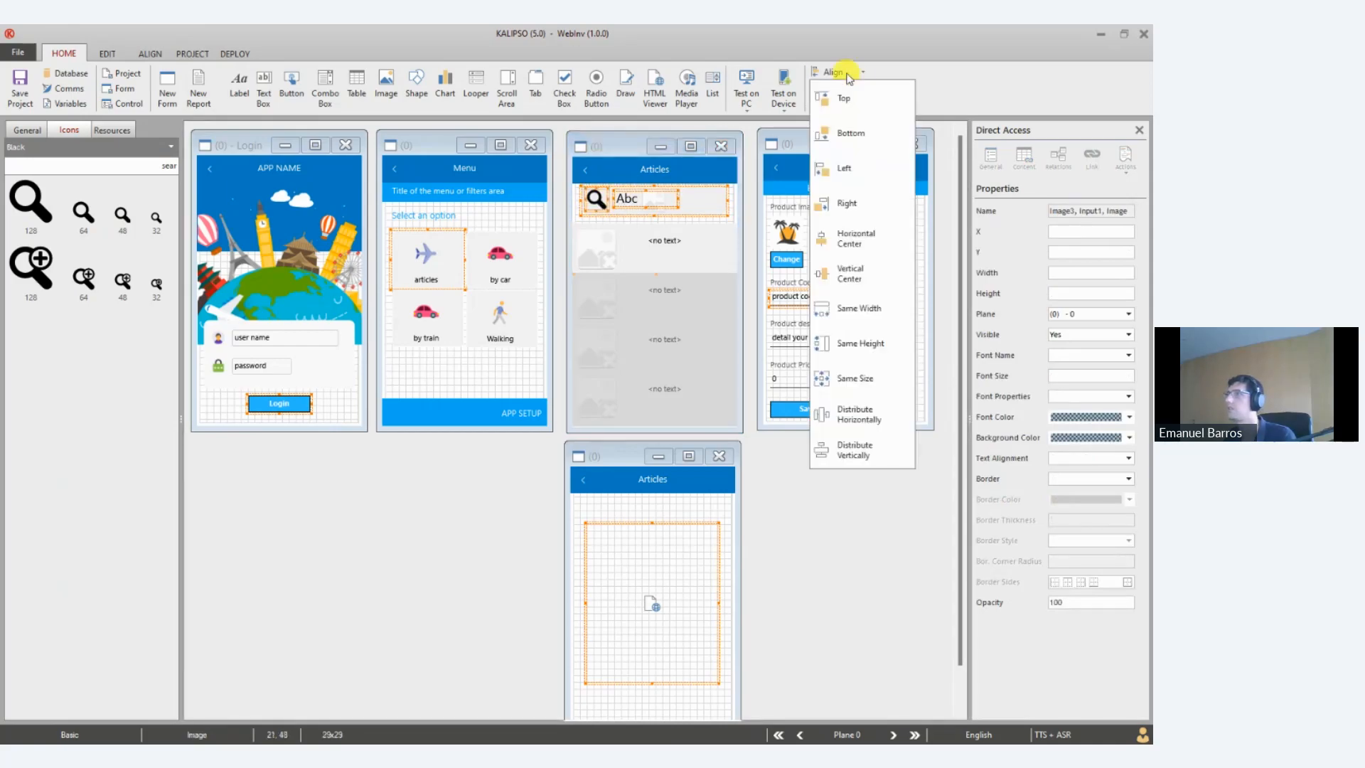
left_click(865, 288)
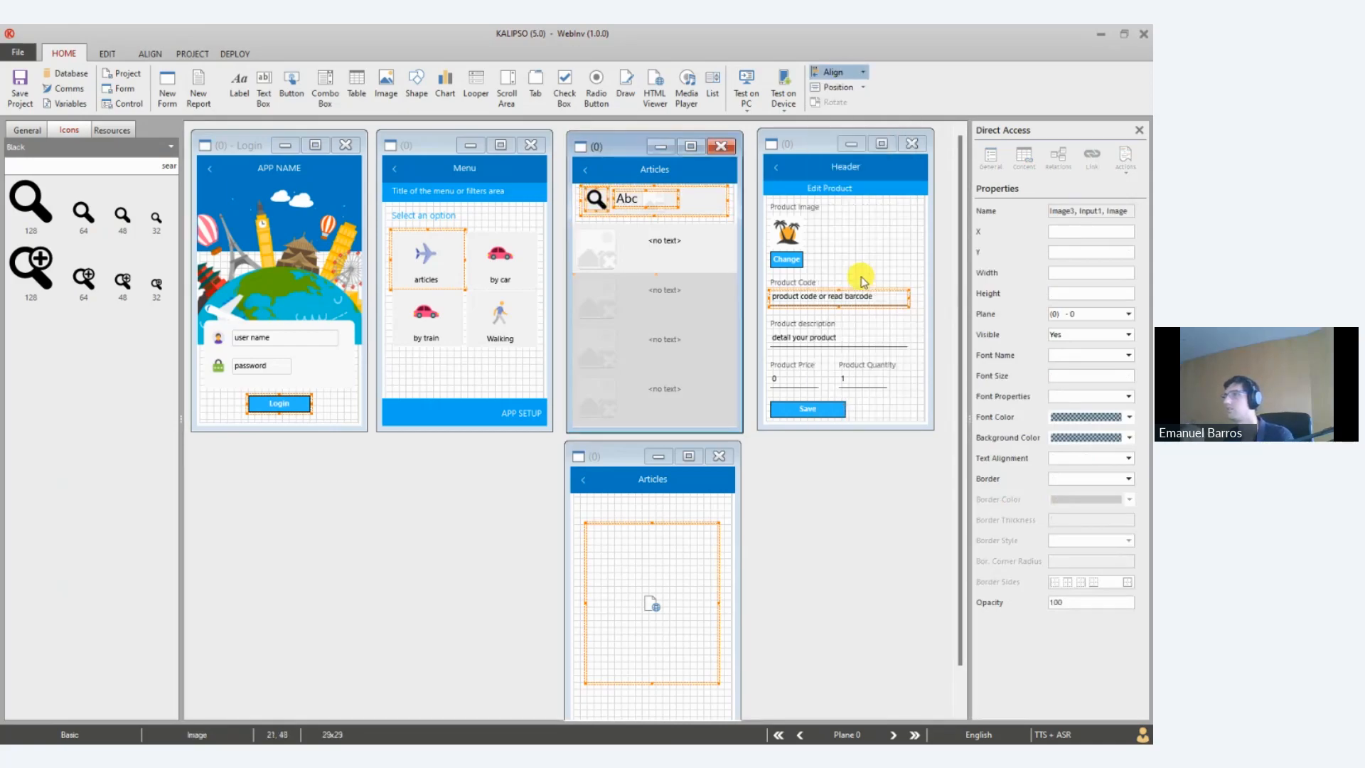
Widen the search text box to 142 so it fills the rest of the rounded bar
left_click(638, 226)
left_click(644, 203)
mouse_move(677, 200)
left_mouse_down()
mouse_move(710, 201)
mouse_move(673, 201)
left_mouse_up()
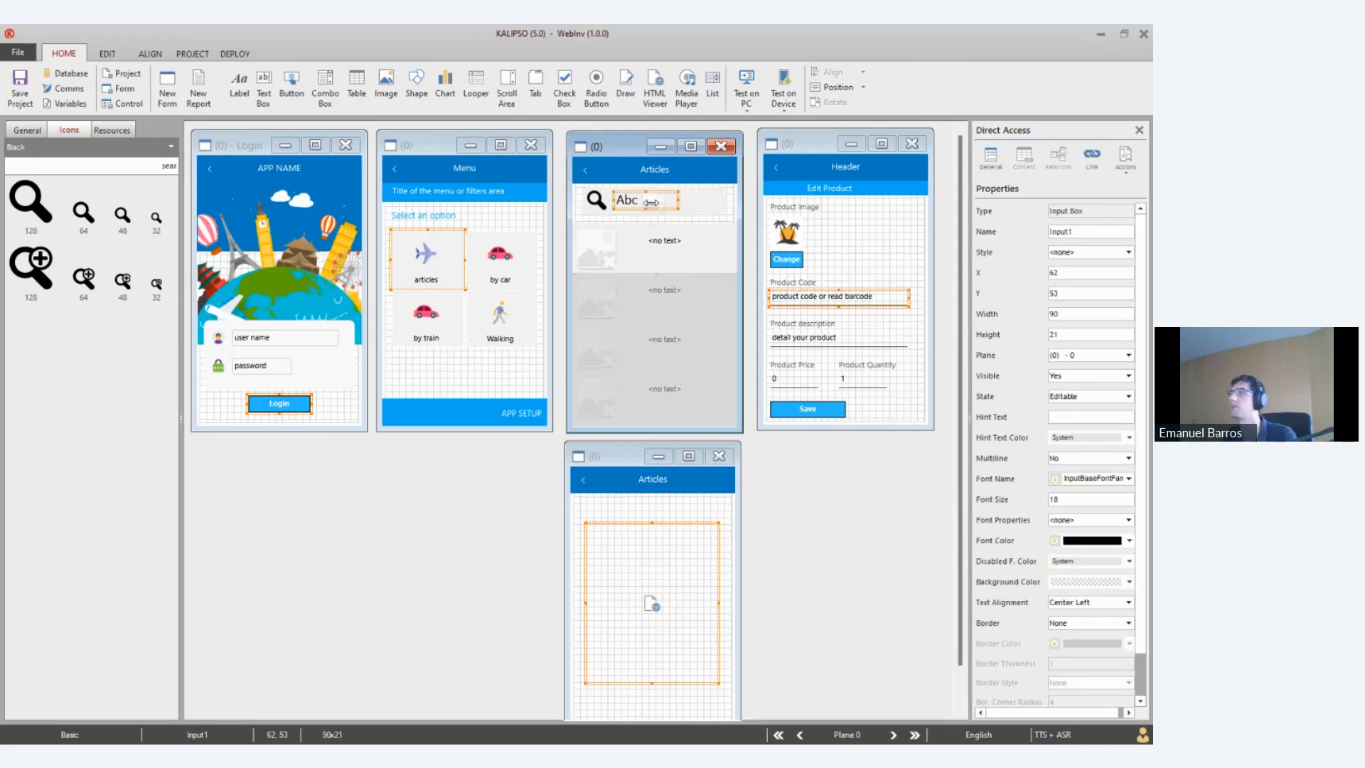
left_click_drag(674, 202, 716, 202)
left_click(661, 206)
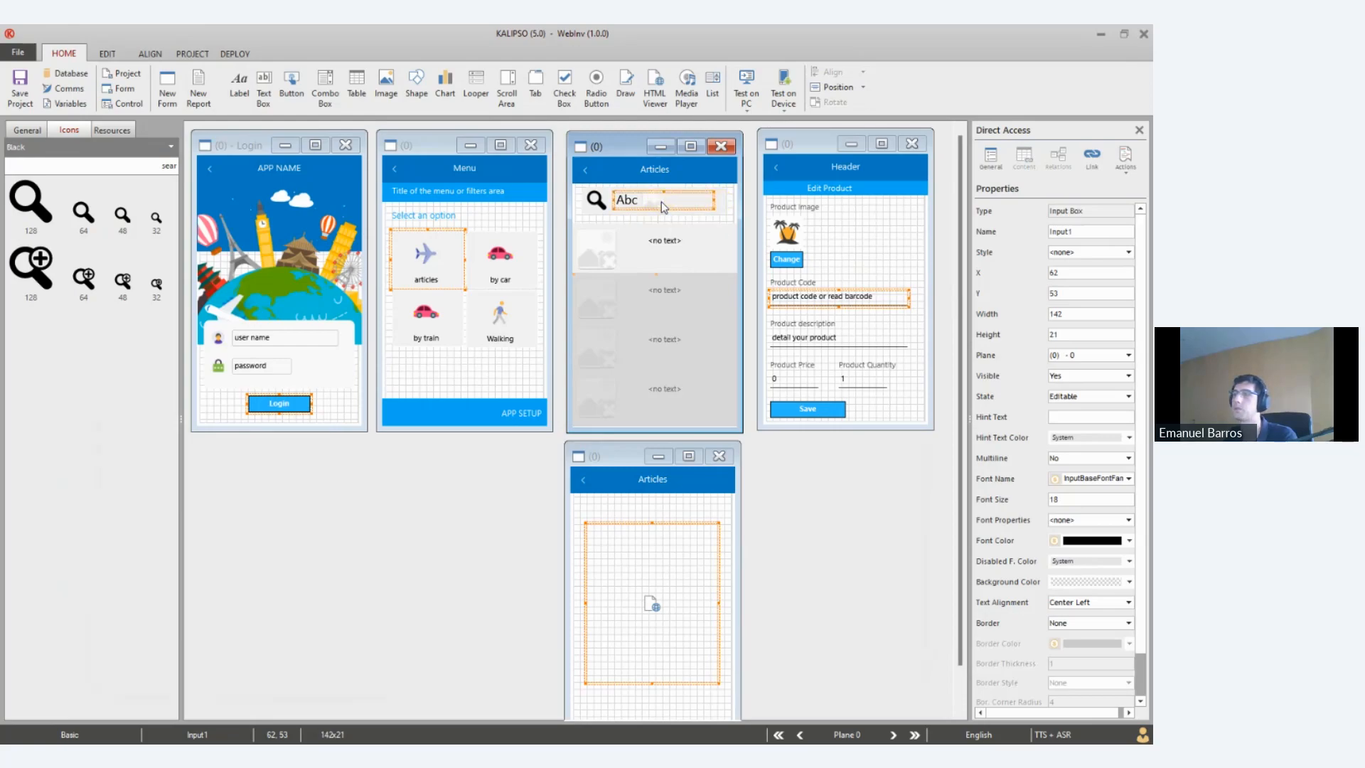
Add a Refresh Control action for Looper1 to the search text box's Whenever Modified event and save the text box
double_click(661, 203)
left_click(306, 242)
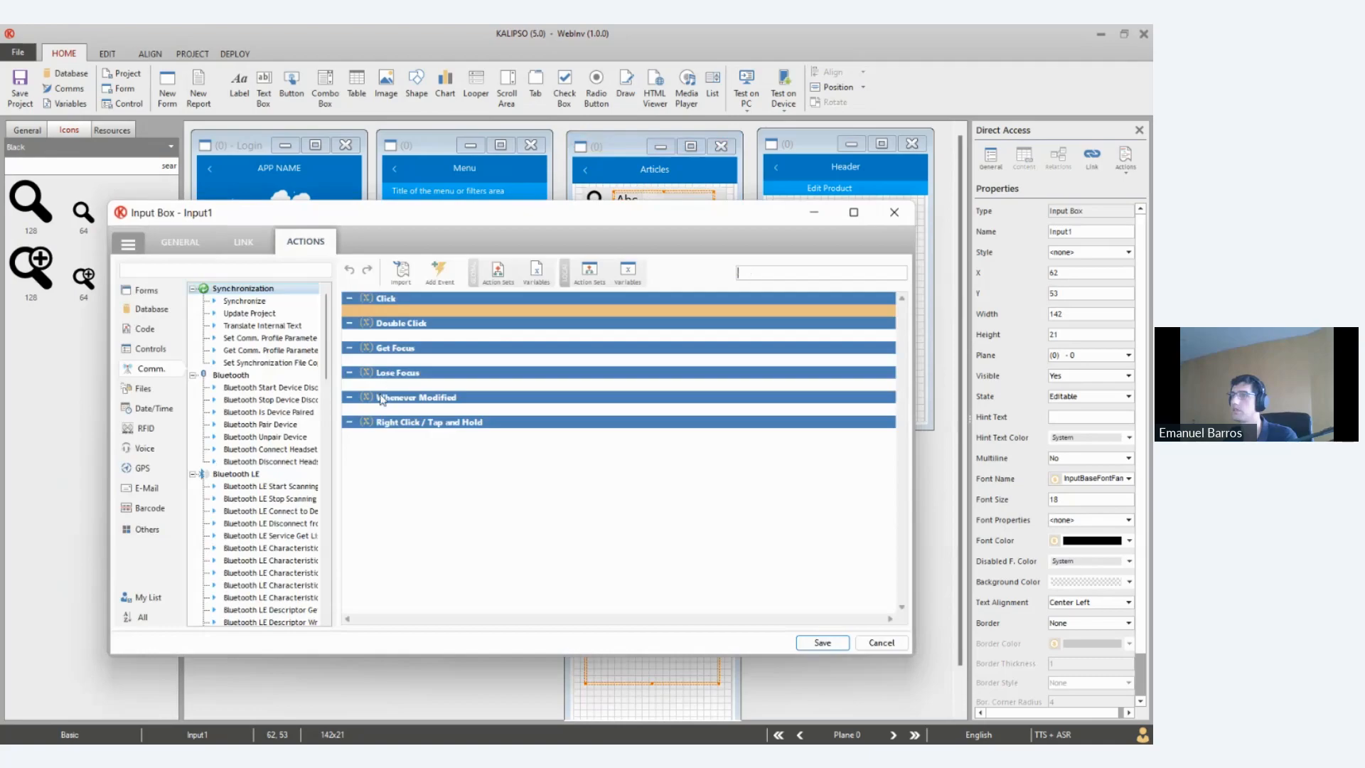
left_click(387, 410)
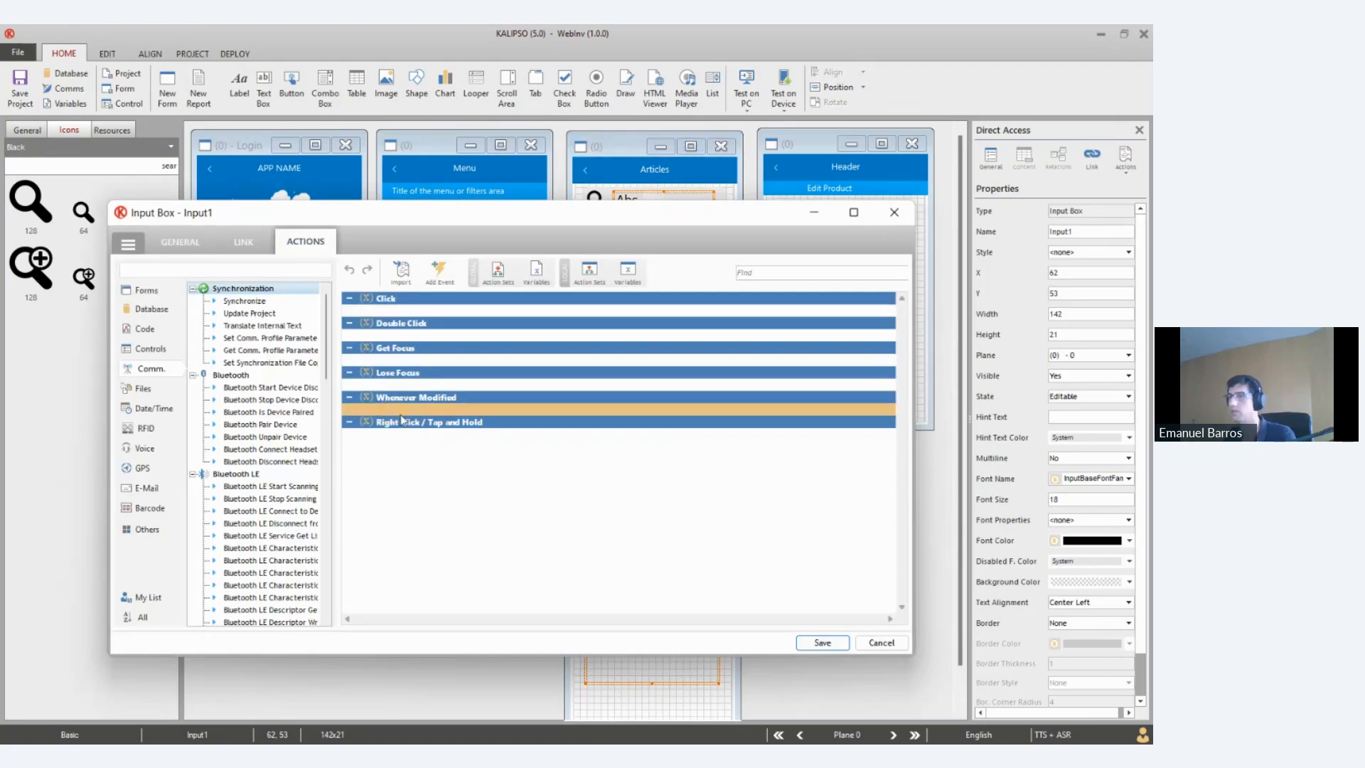
type("Refre")
left_click(405, 437)
left_click(429, 327)
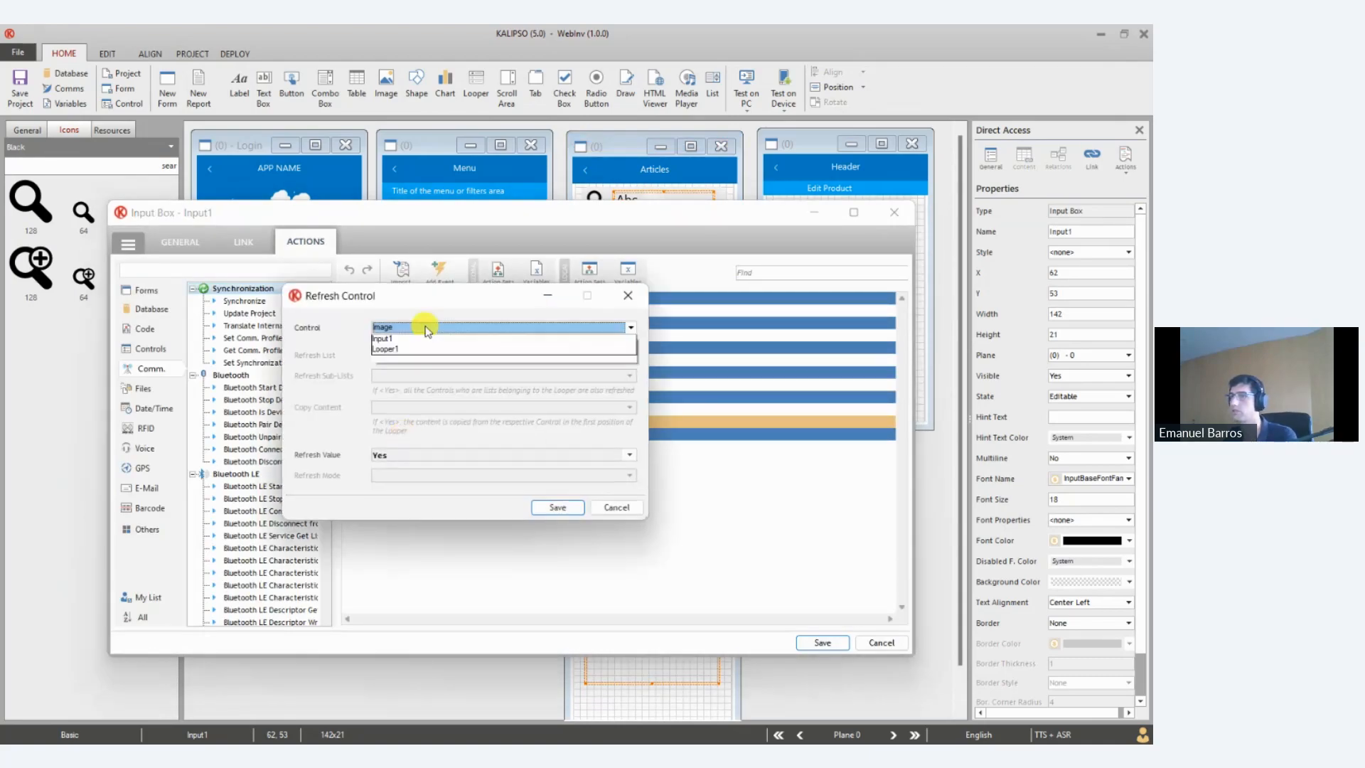
left_click(405, 402)
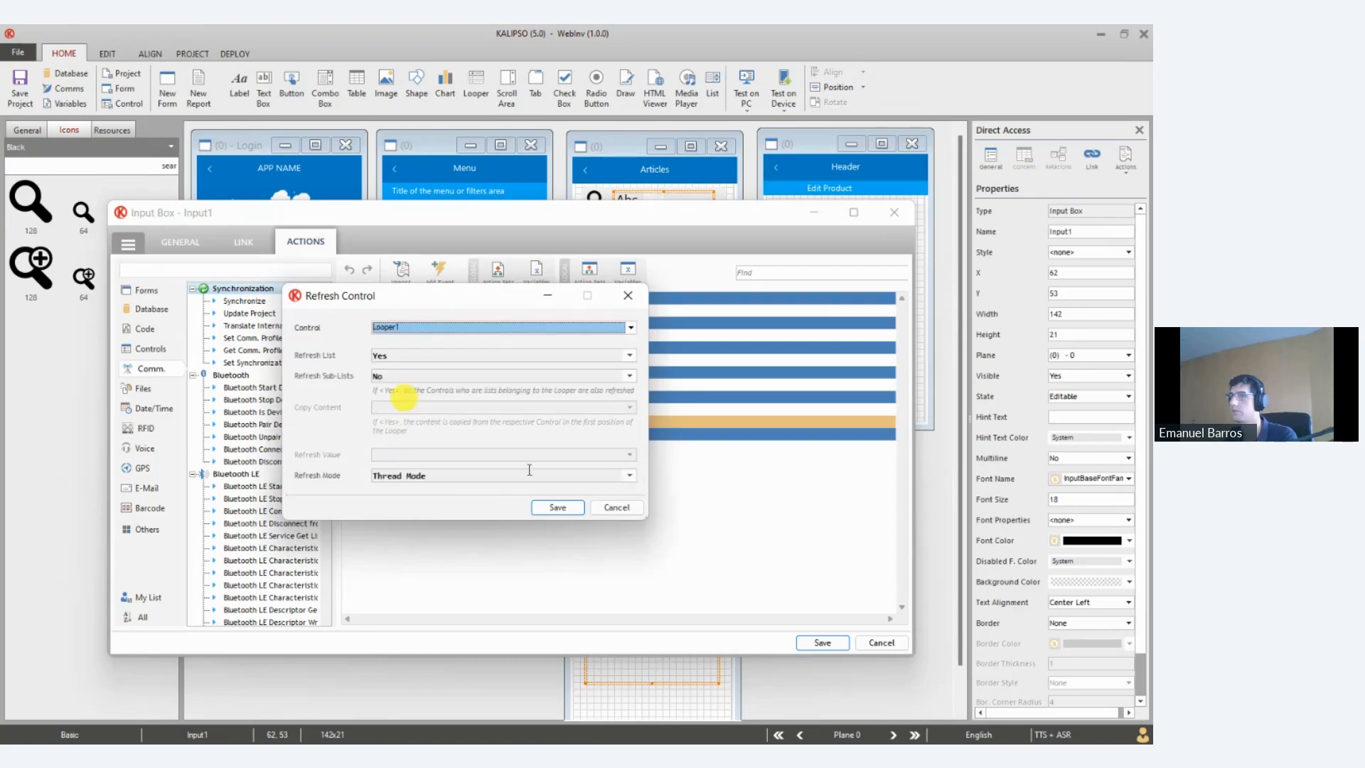
left_click(558, 507)
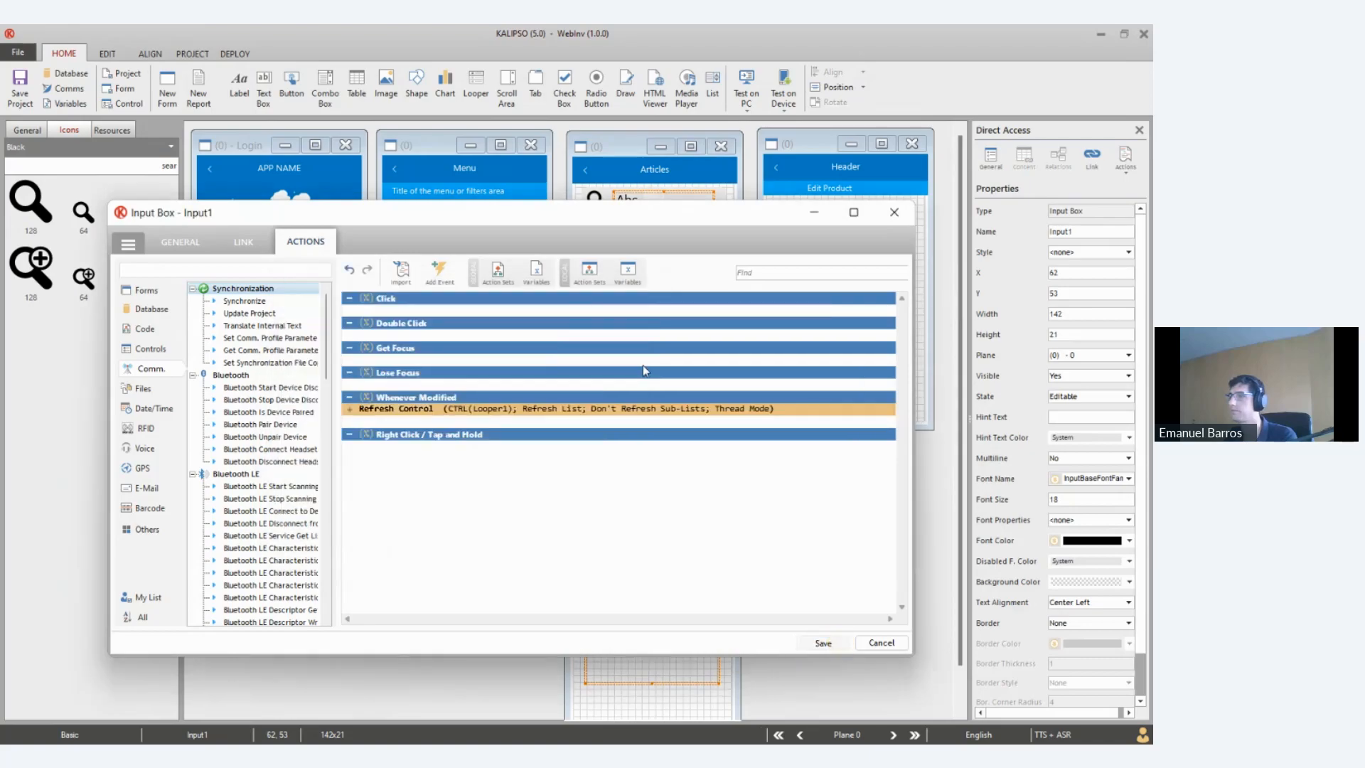
key("ctrl+s")
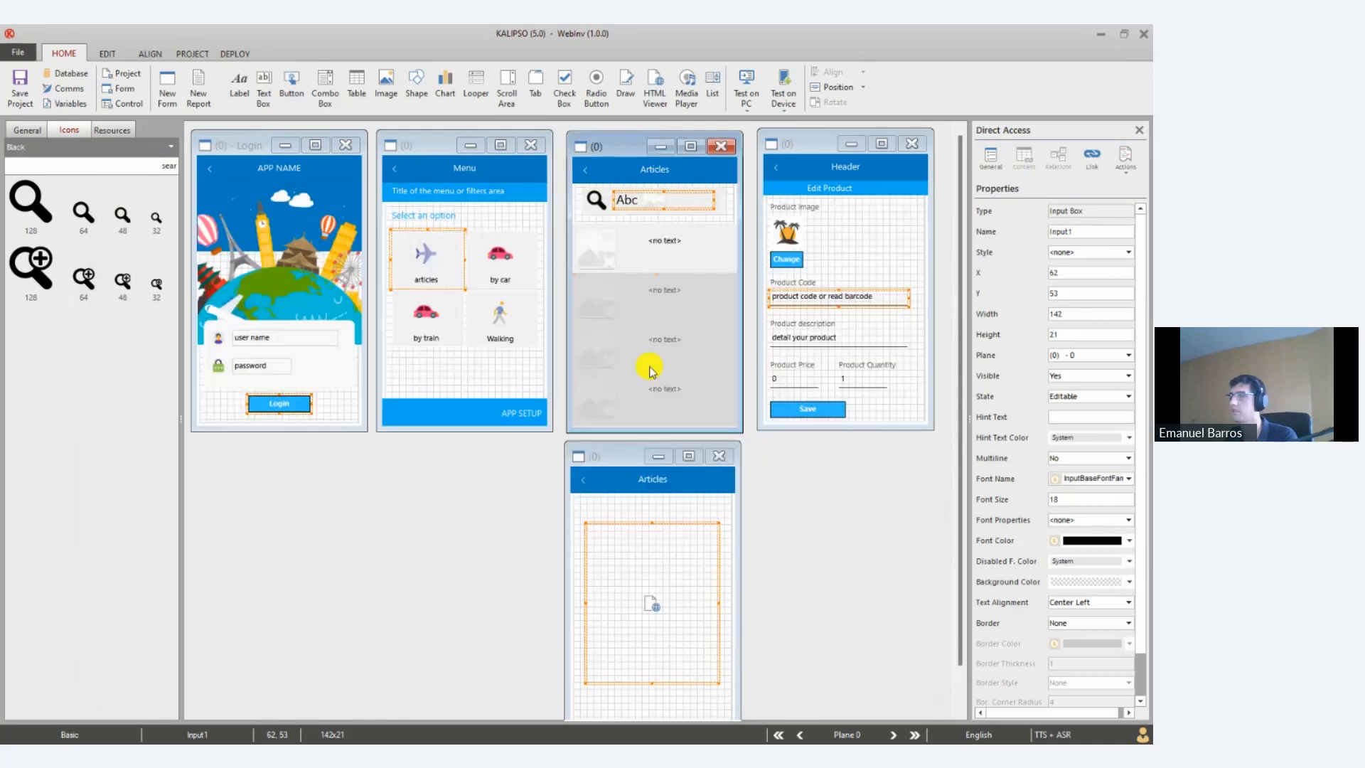
Switch the Articles looper's database table filter to String Expression and open the filter for editing
left_click(651, 369)
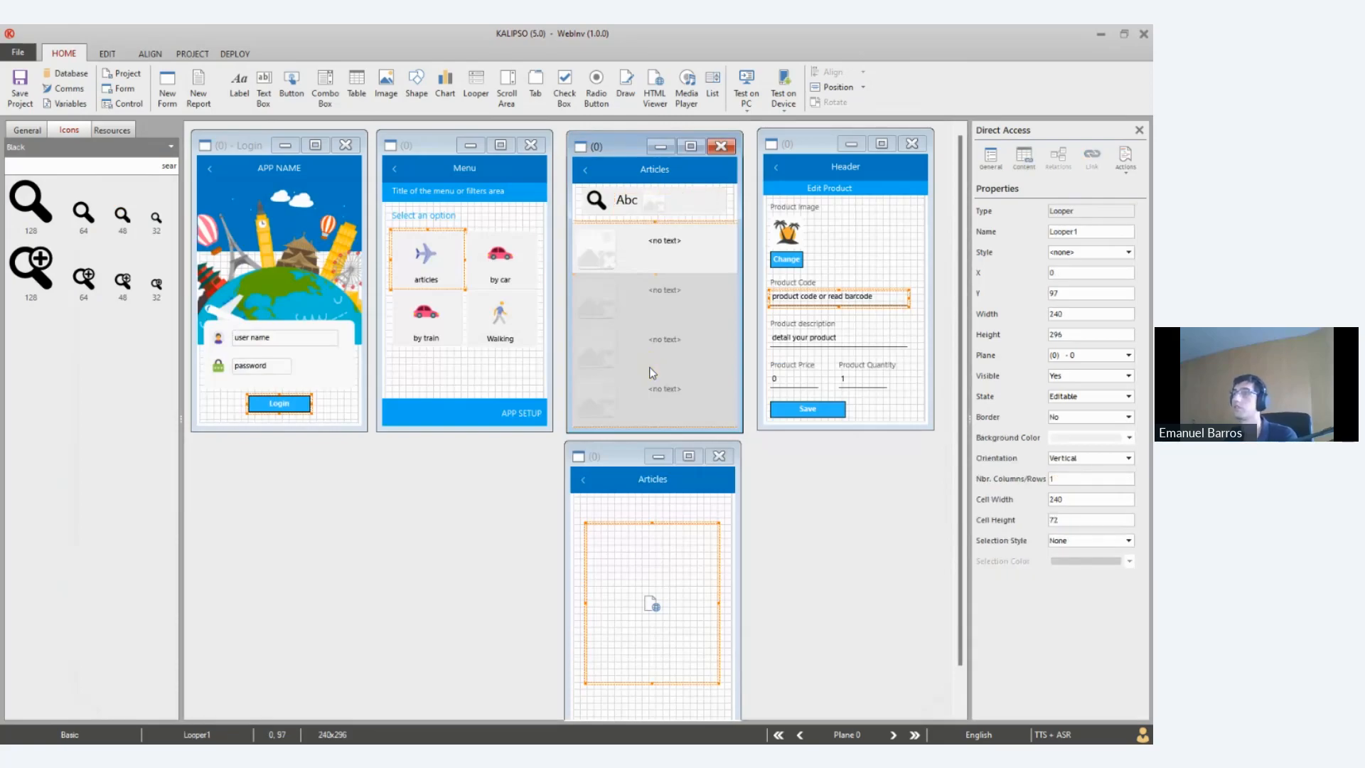
double_click(651, 373)
left_click(186, 101)
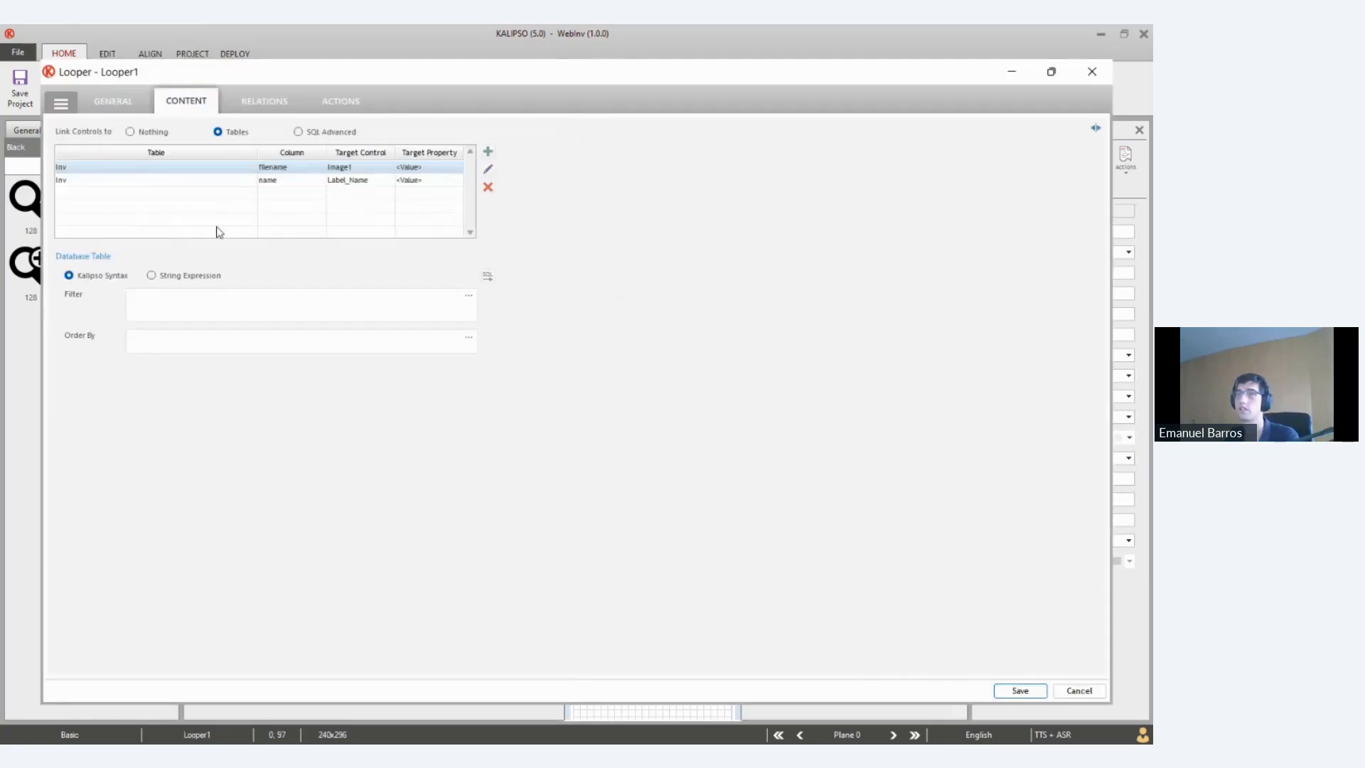
left_click(158, 276)
left_click(470, 296)
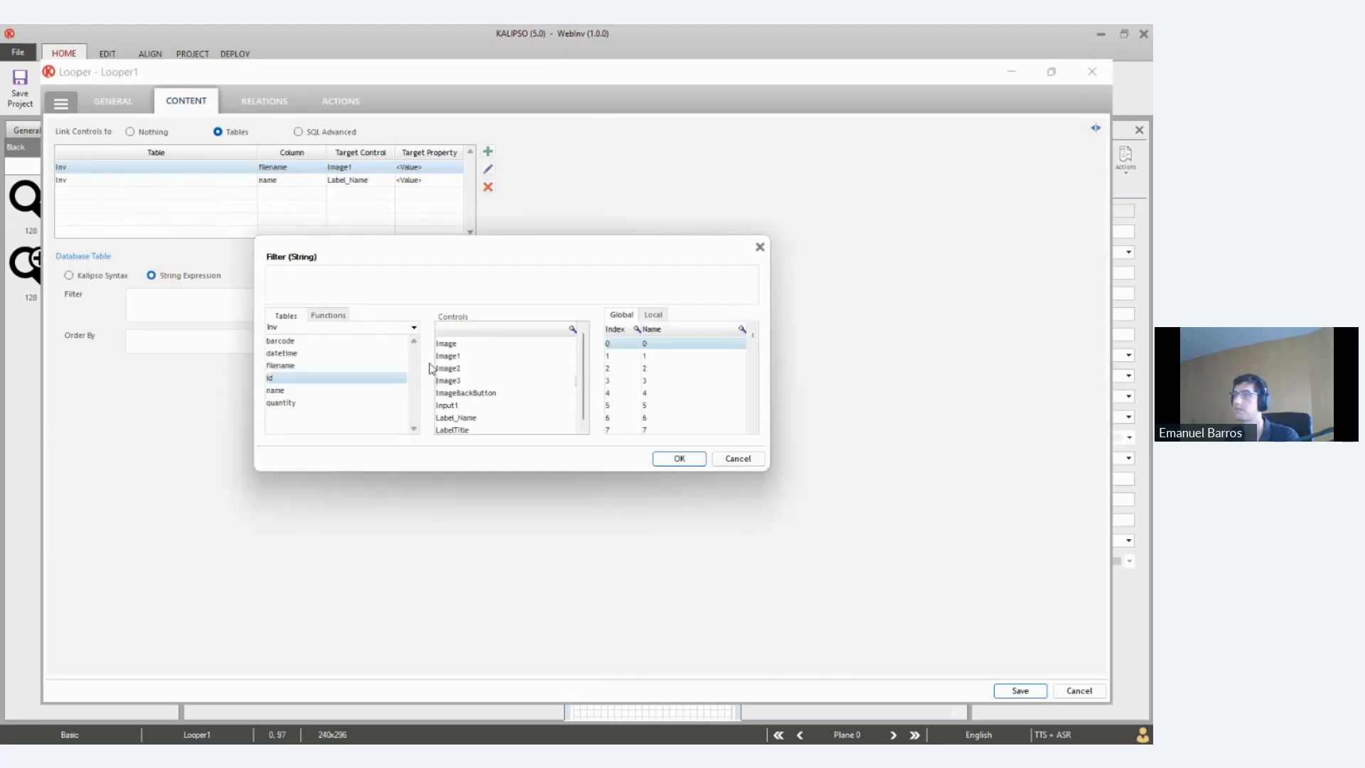
Set the looper's filter to "name like '%" + CTRL(Input1) + "%'" and save the looper
left_click(361, 291)
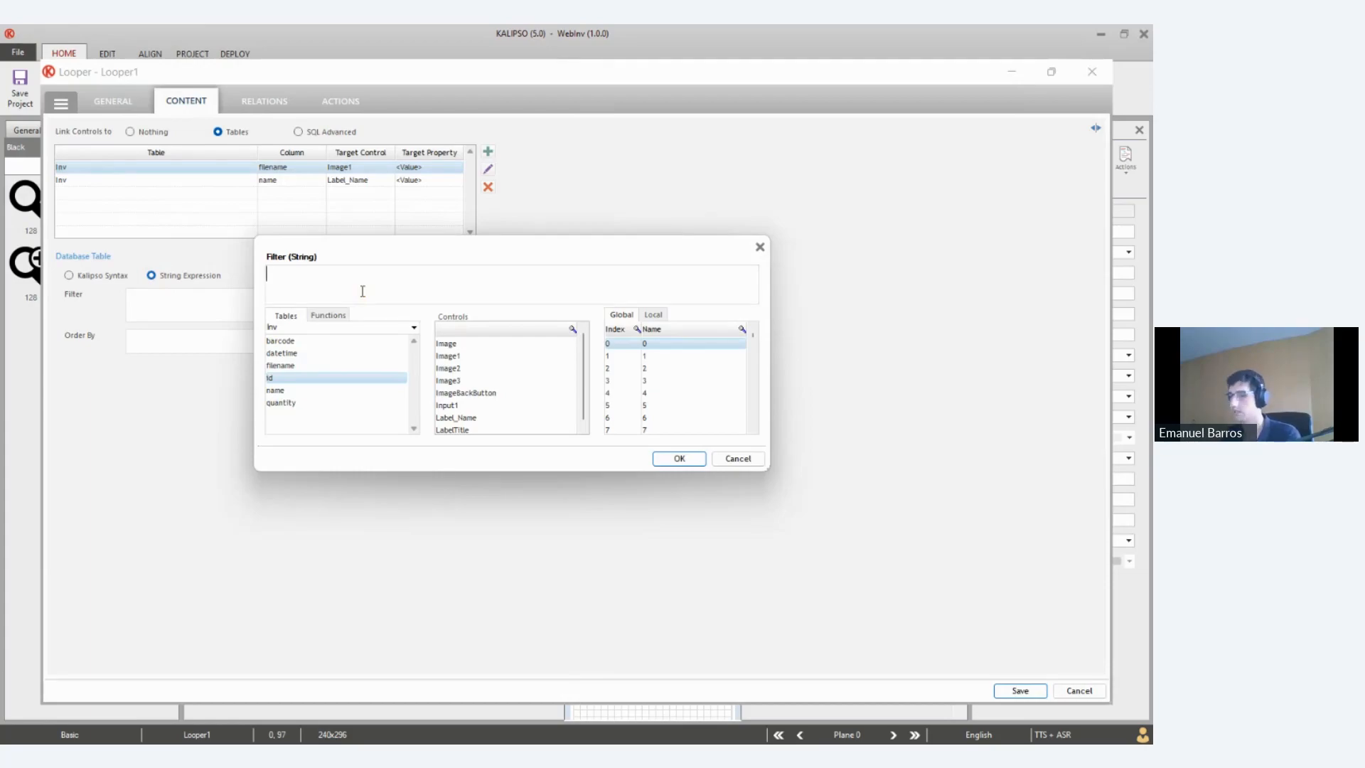
key("BackSpace")
key("BackSpace")
key("BackSpace")
key("BackSpace")
key("BackSpace")
type("\"name like")
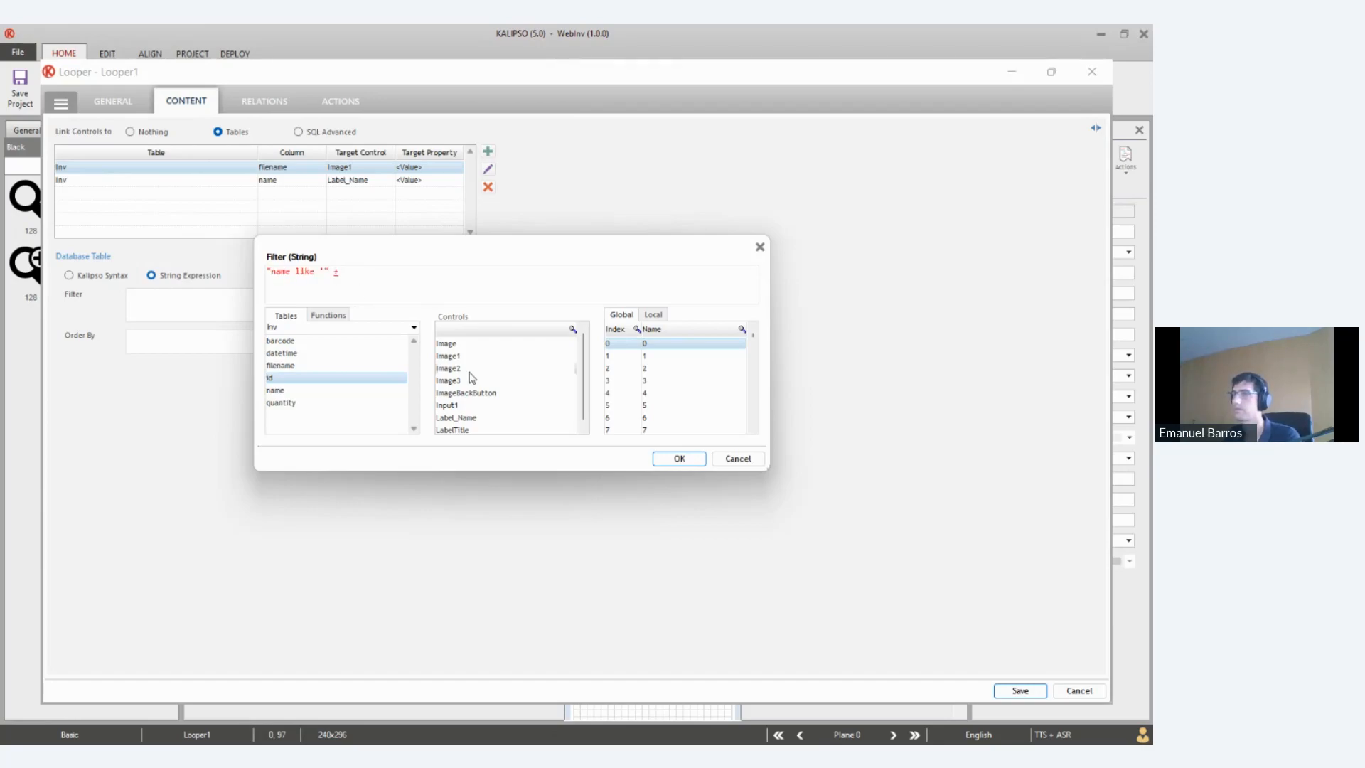
double_click(446, 405)
left_click(427, 274)
type("+ \"%")
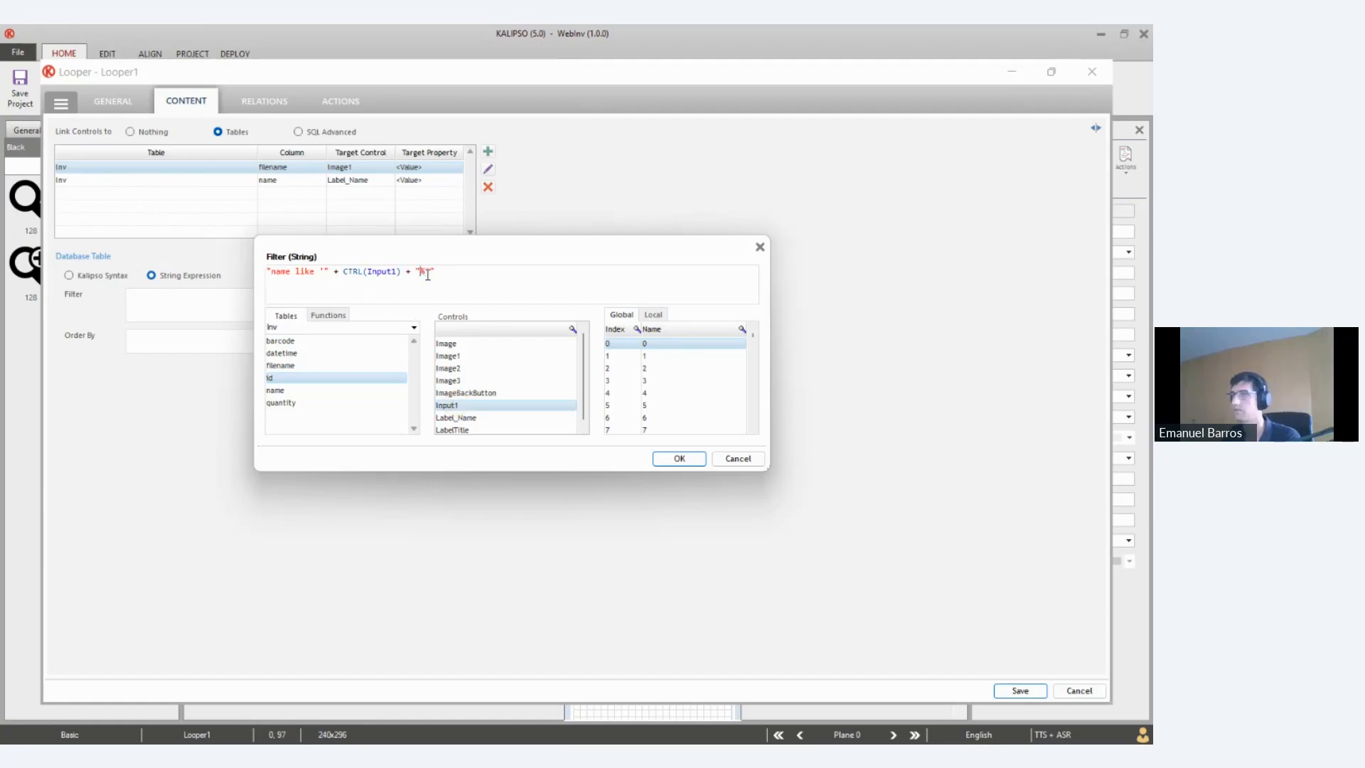
type("%")
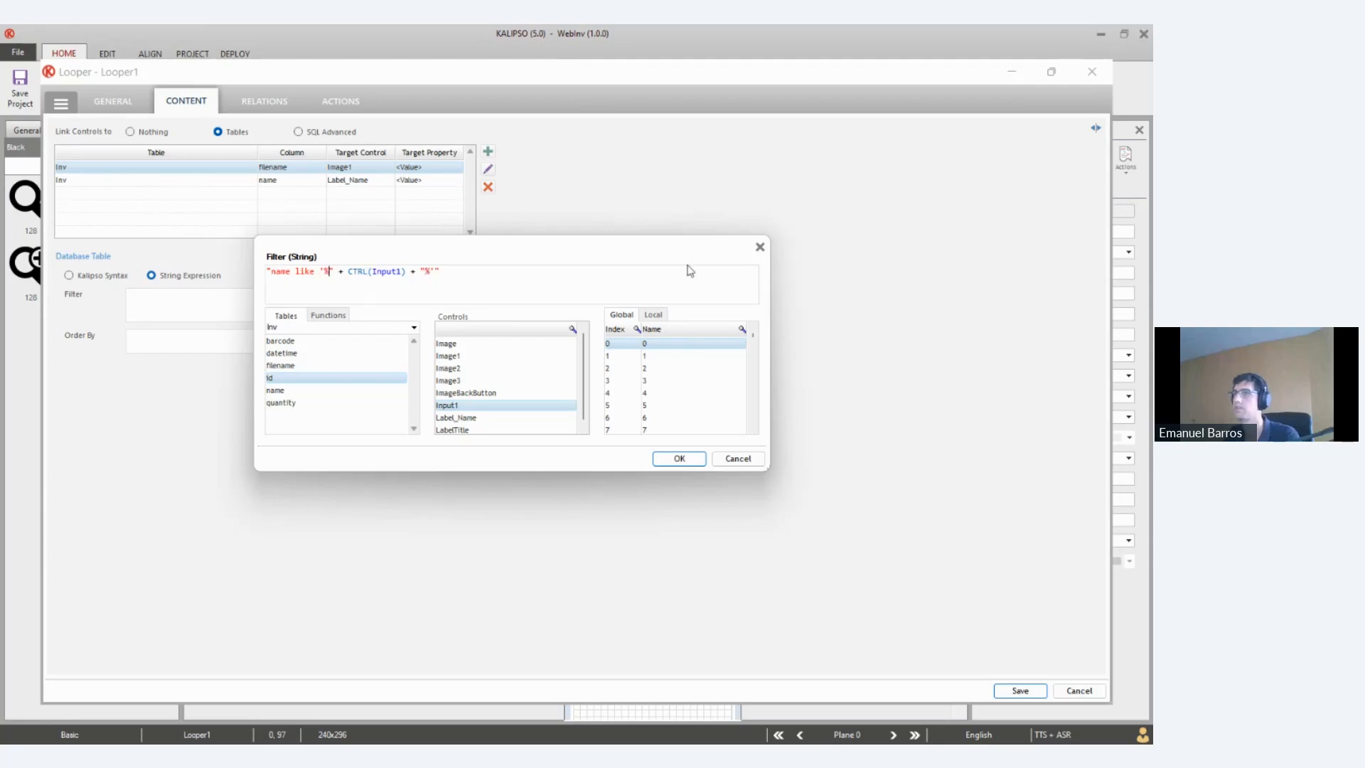
left_click(673, 459)
left_click(1022, 692)
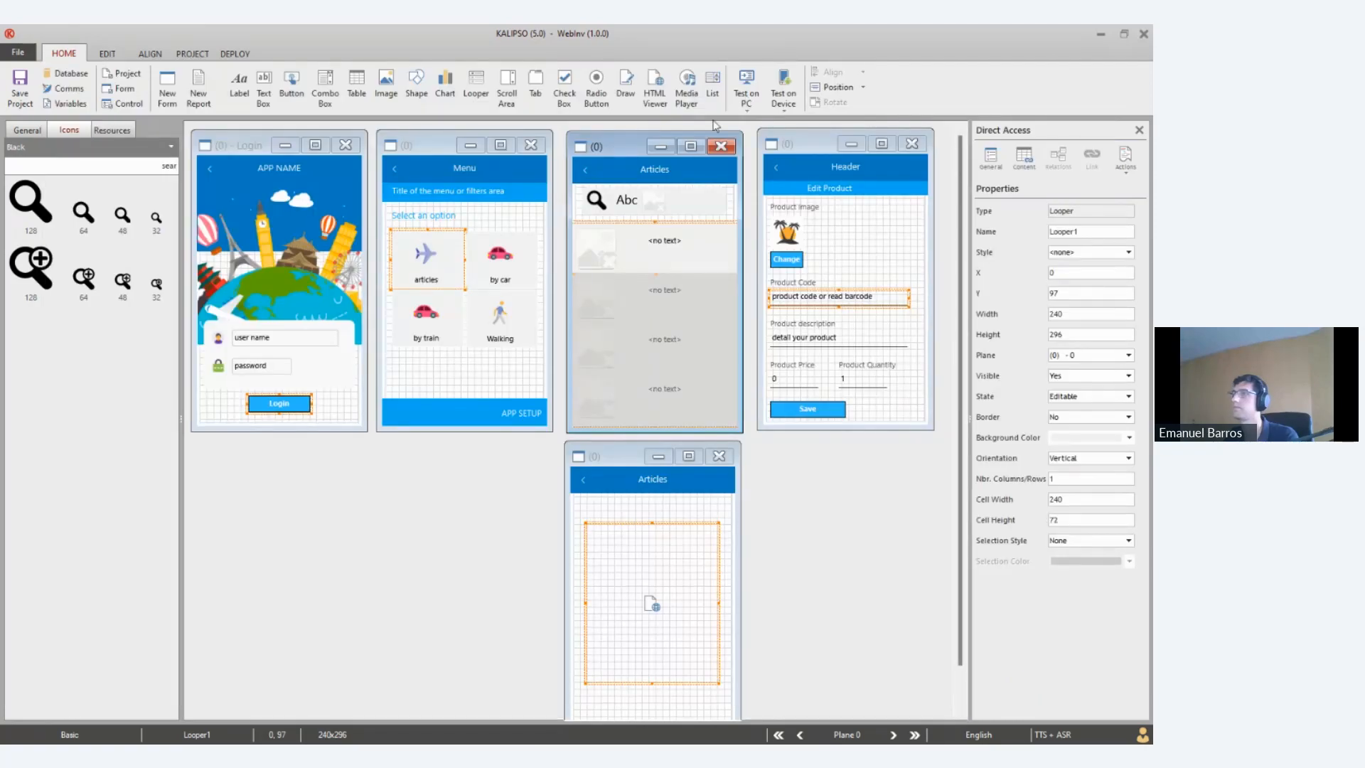
Generate the project update file for device 1 as version 1.0.0
left_click(234, 54)
left_click(464, 90)
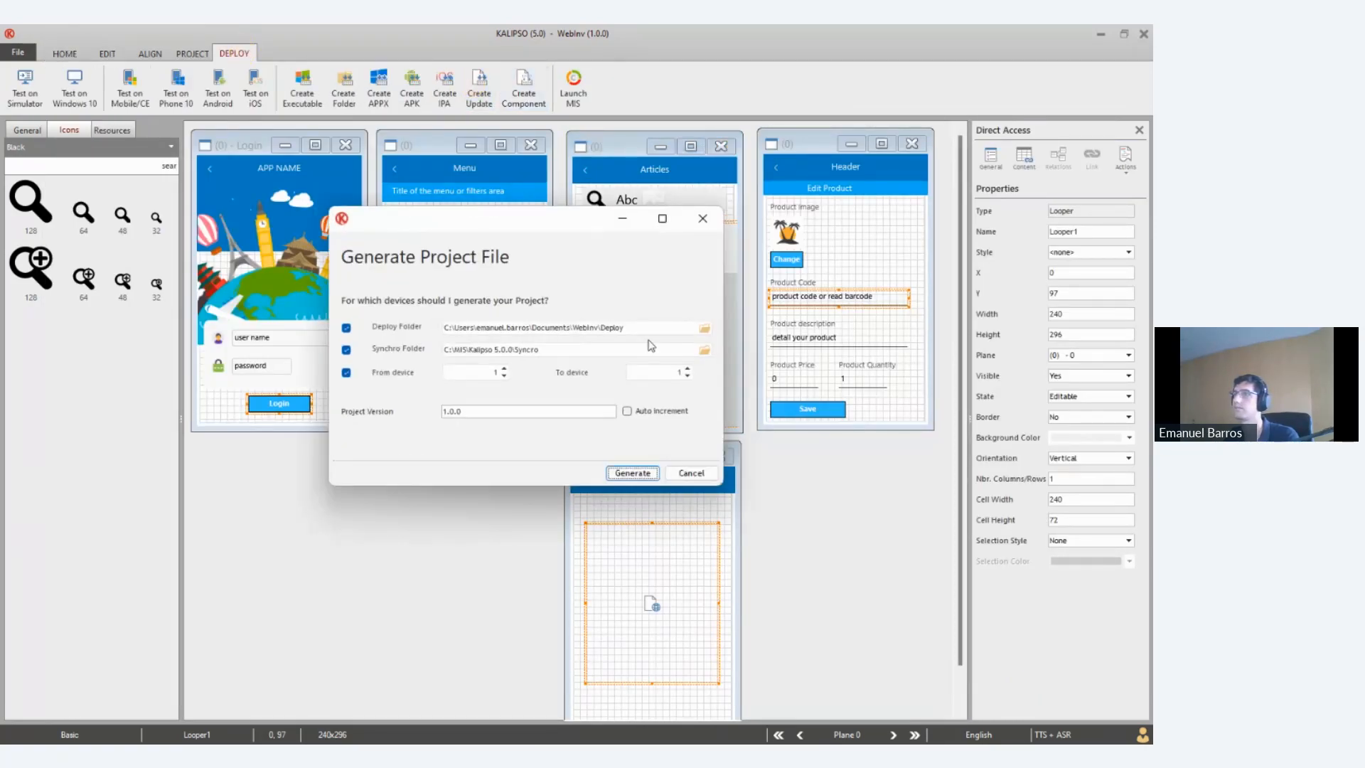
left_click(643, 472)
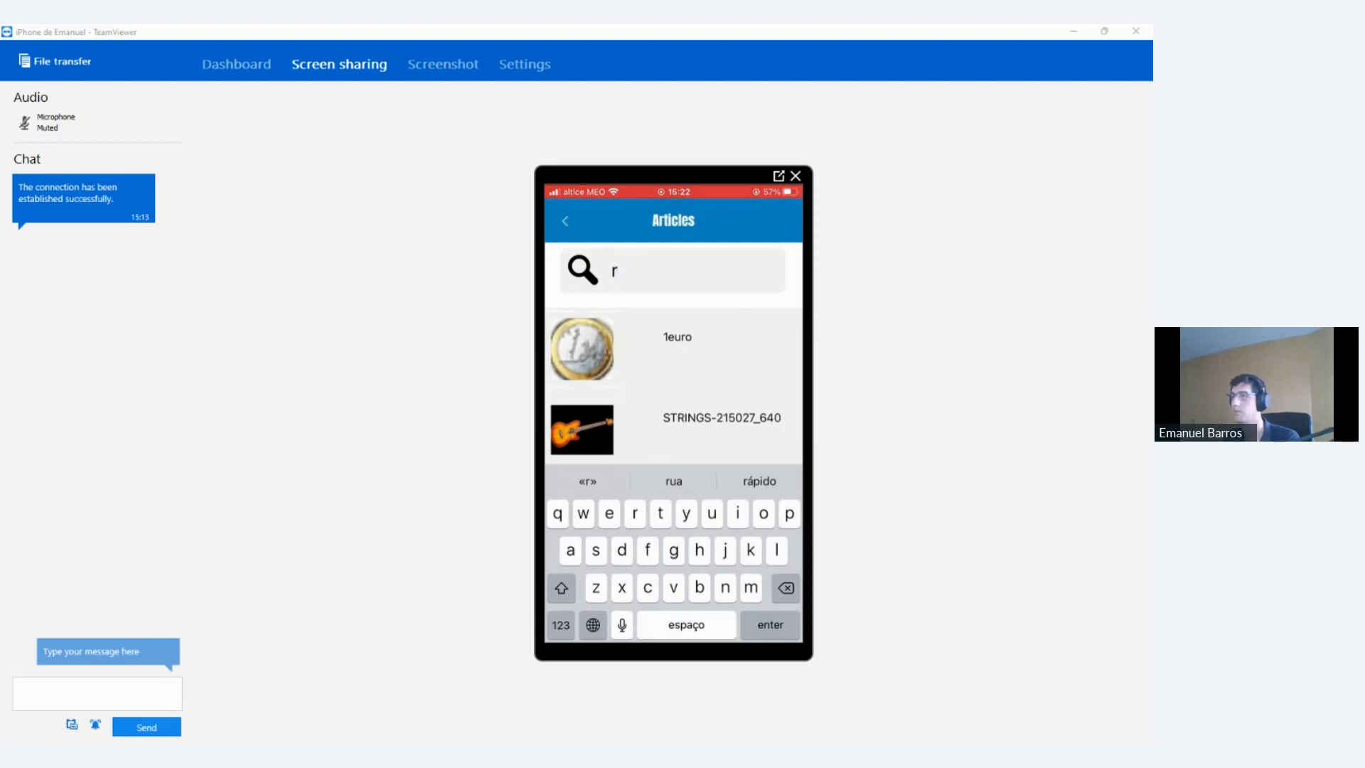
Test the Articles search on the shared iPhone with harmo, return to the app's menu and go back to Kalipso Studio
key("BackSpace")
type("harmo")
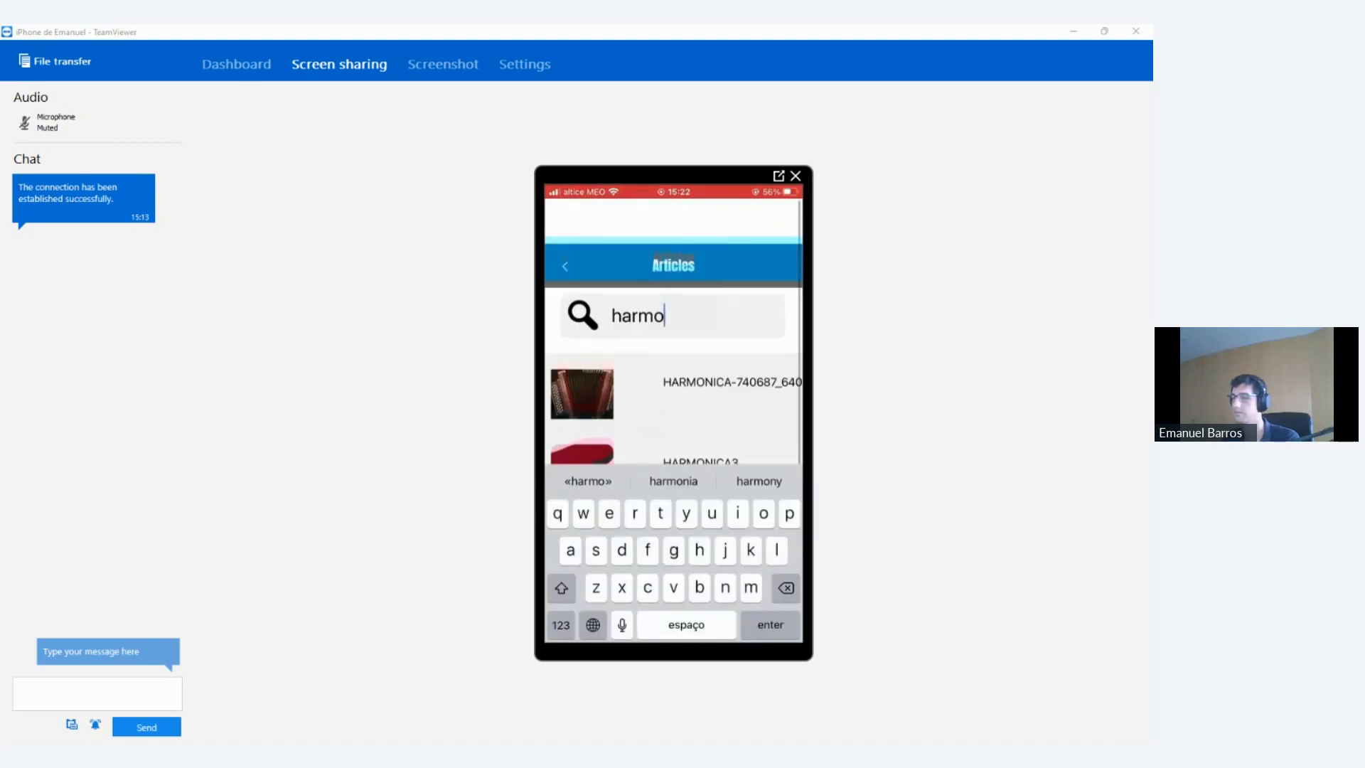
left_click(564, 221)
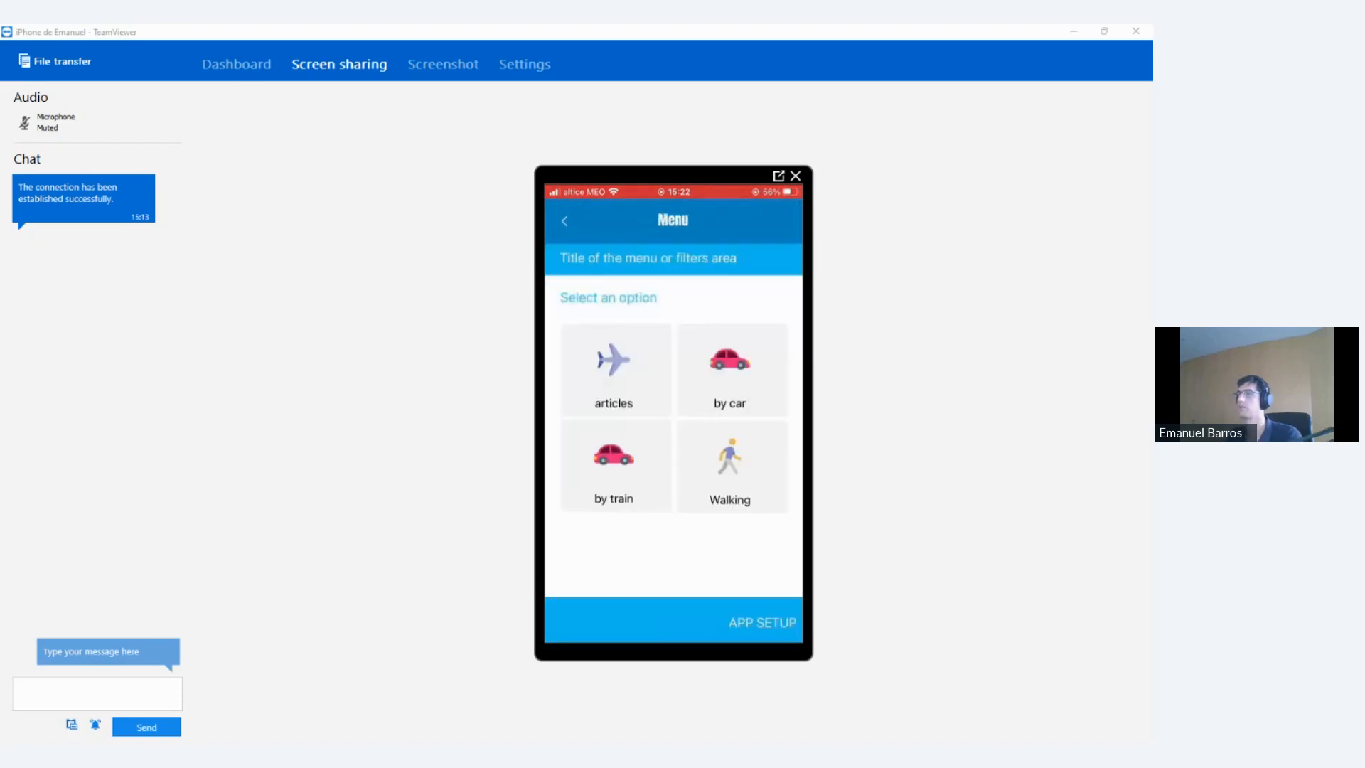
left_click(1072, 32)
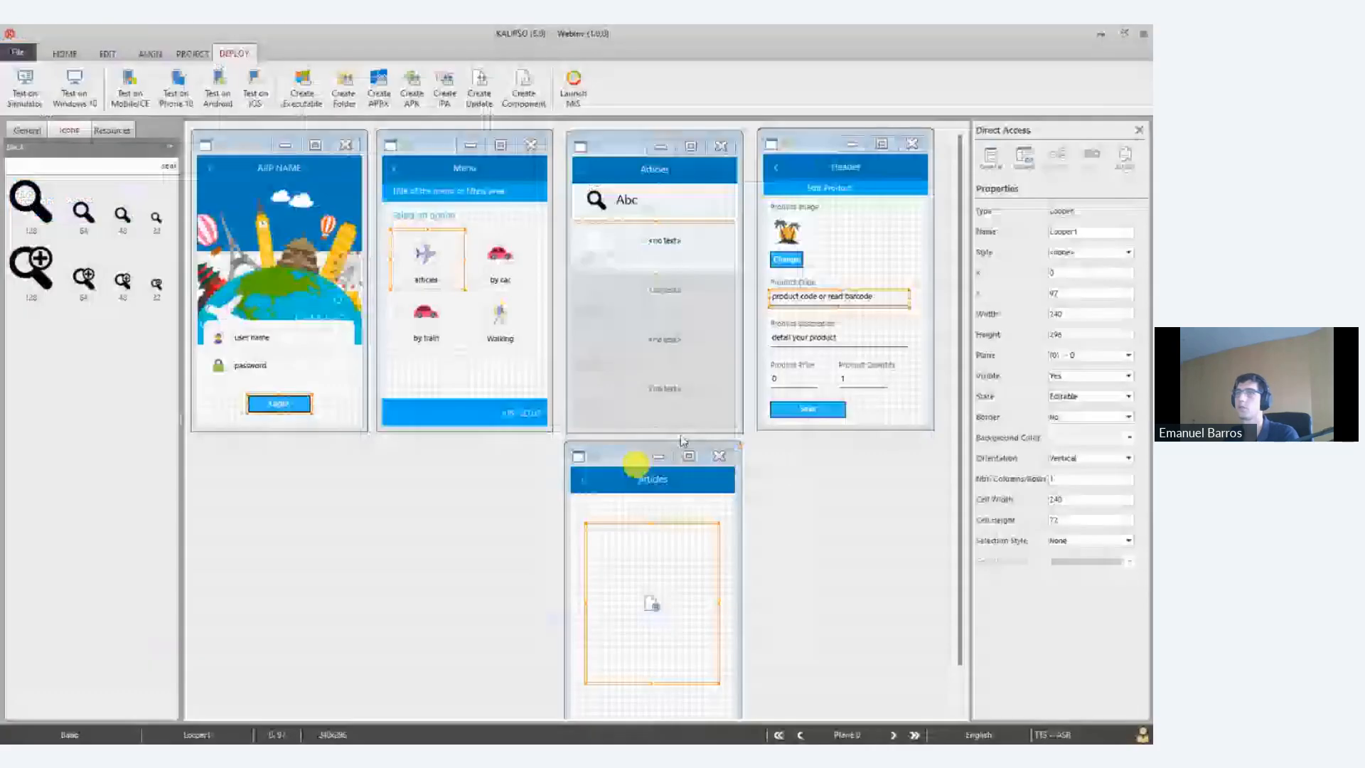
Create a blank form from the SmartphoneBasic templates with its default settings and place it over the Articles form
left_click(64, 54)
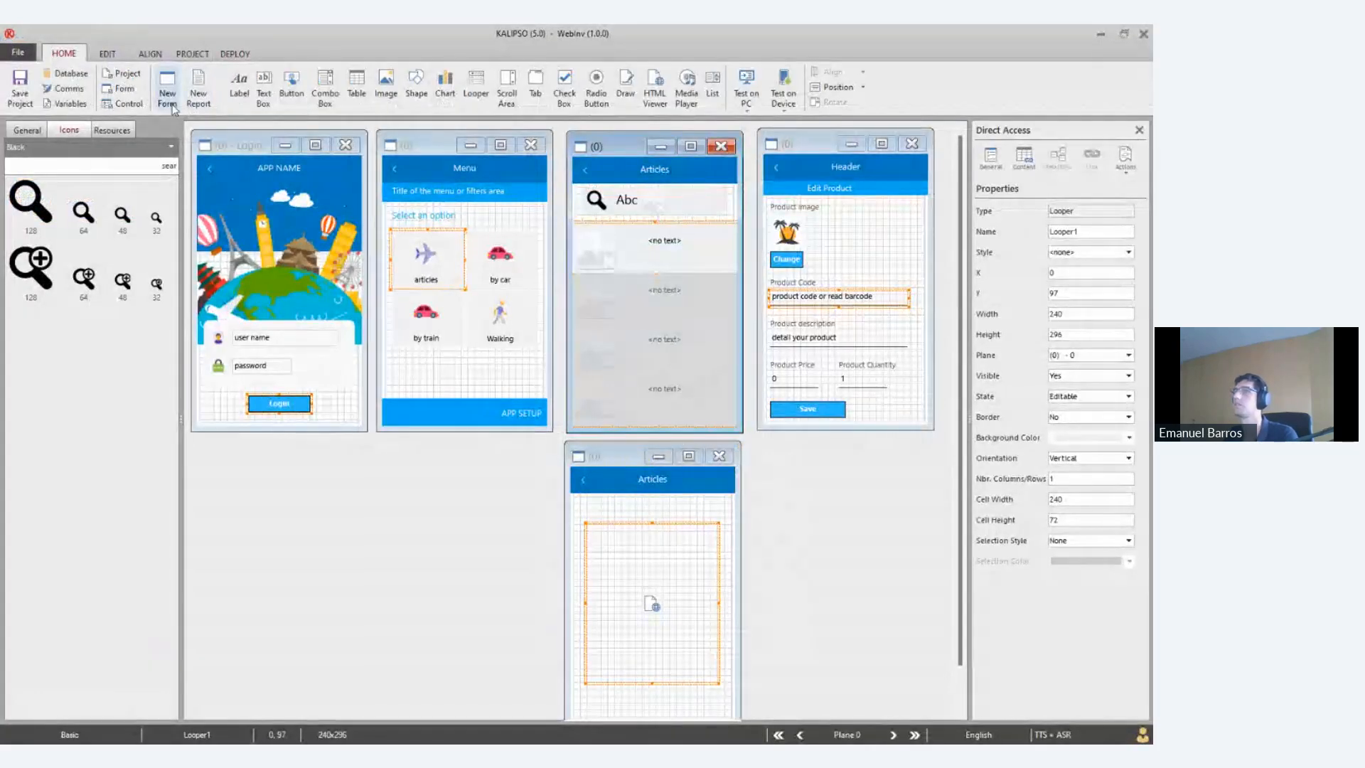
left_click(170, 105)
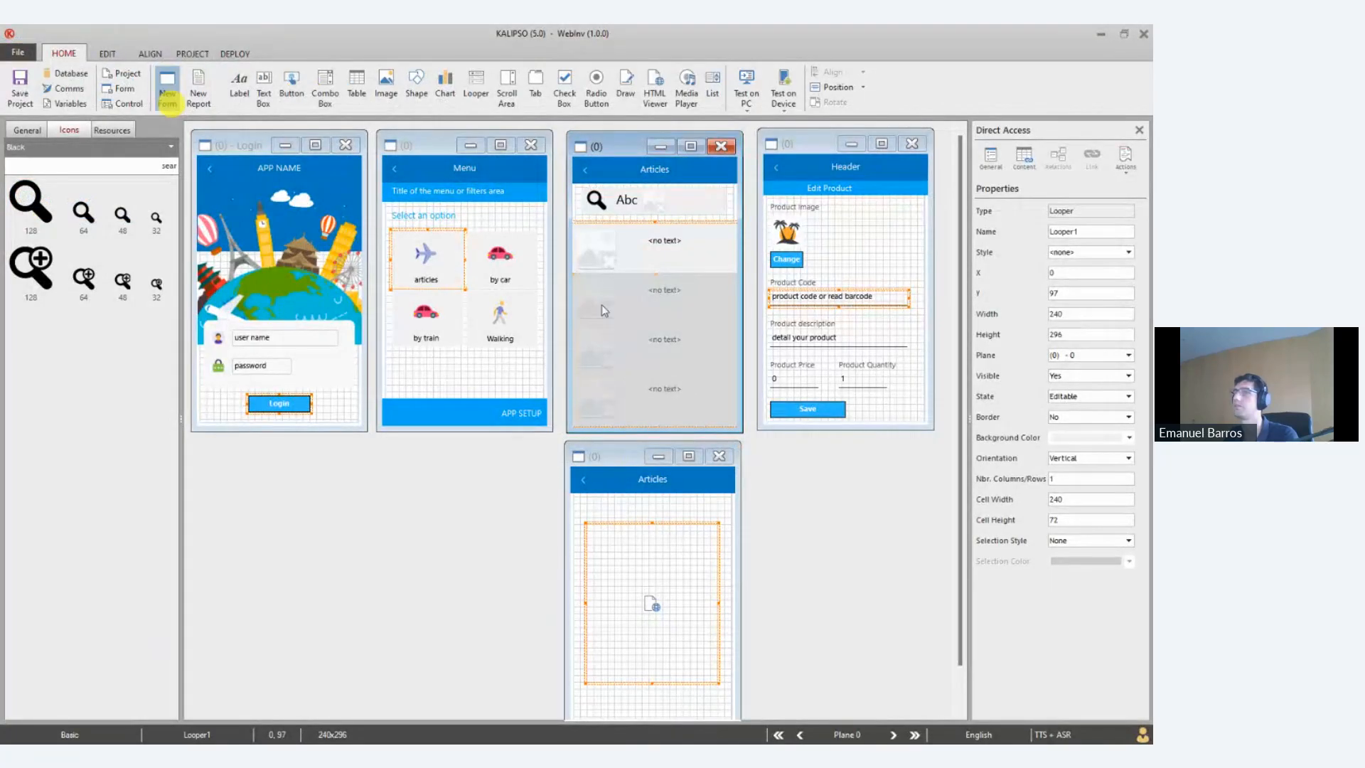
left_click(453, 323)
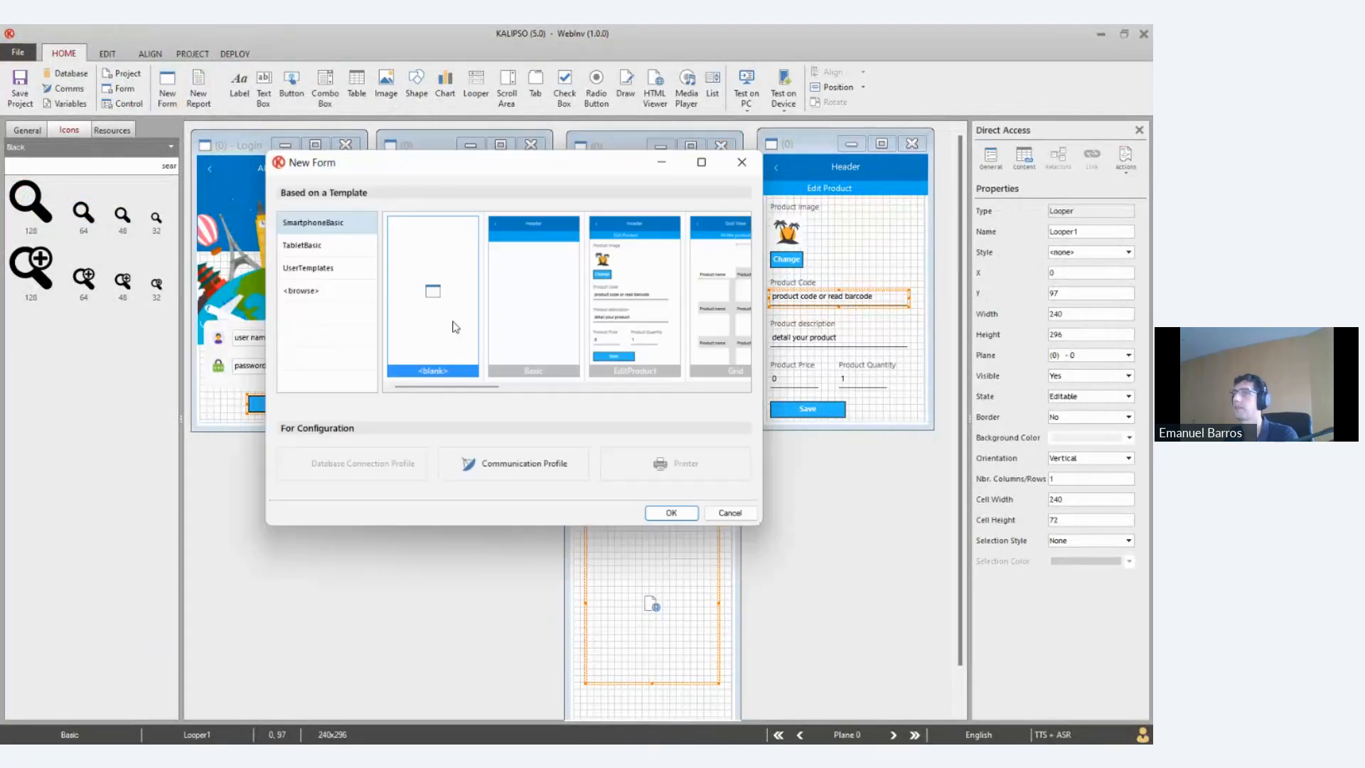
left_click(671, 513)
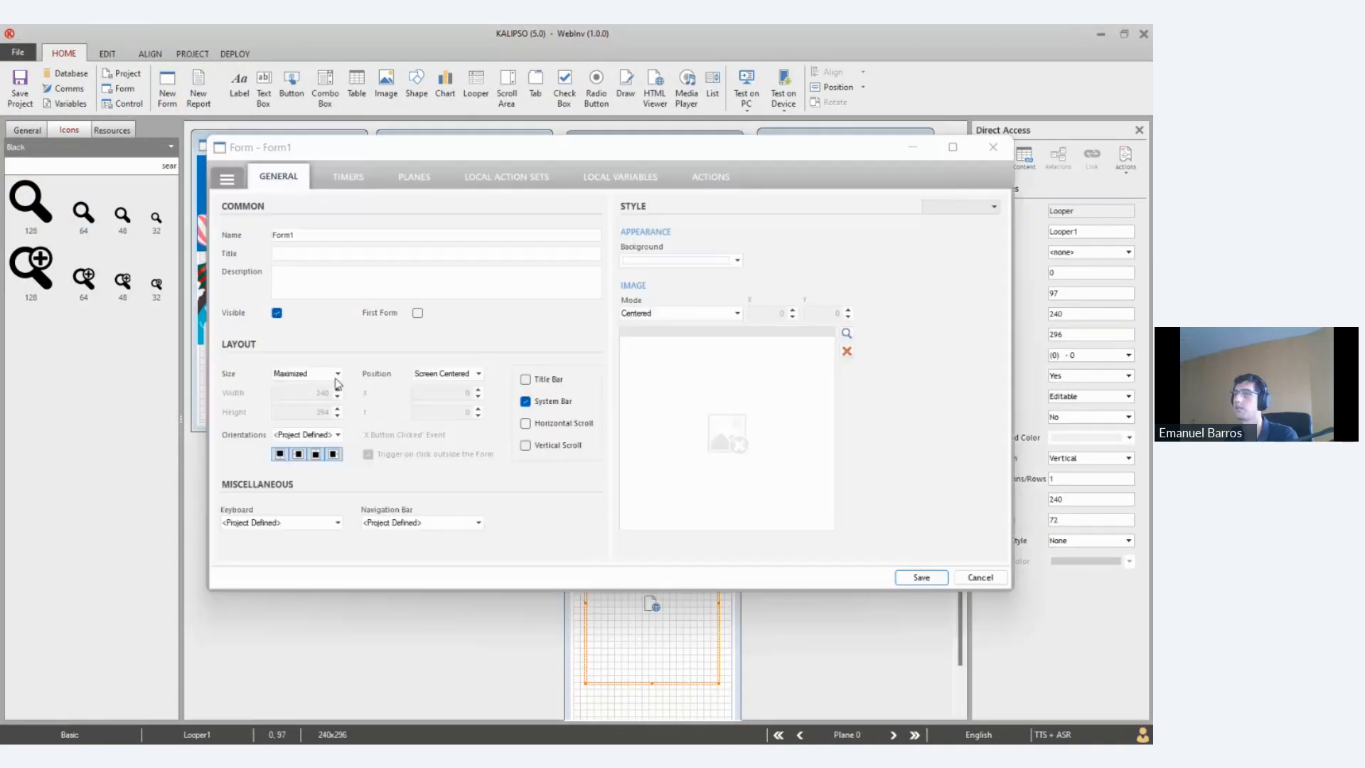
left_click(923, 577)
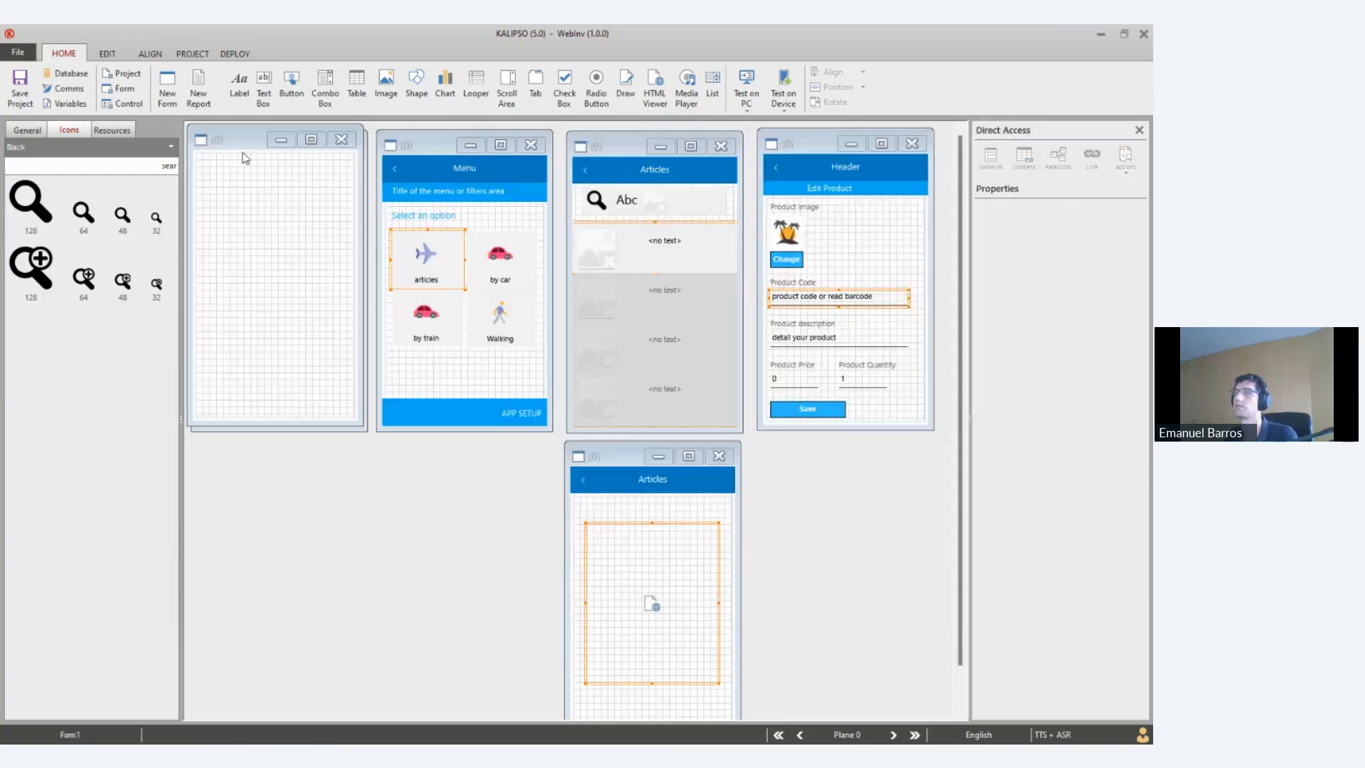
left_click(522, 189)
left_click_drag(242, 140, 636, 241)
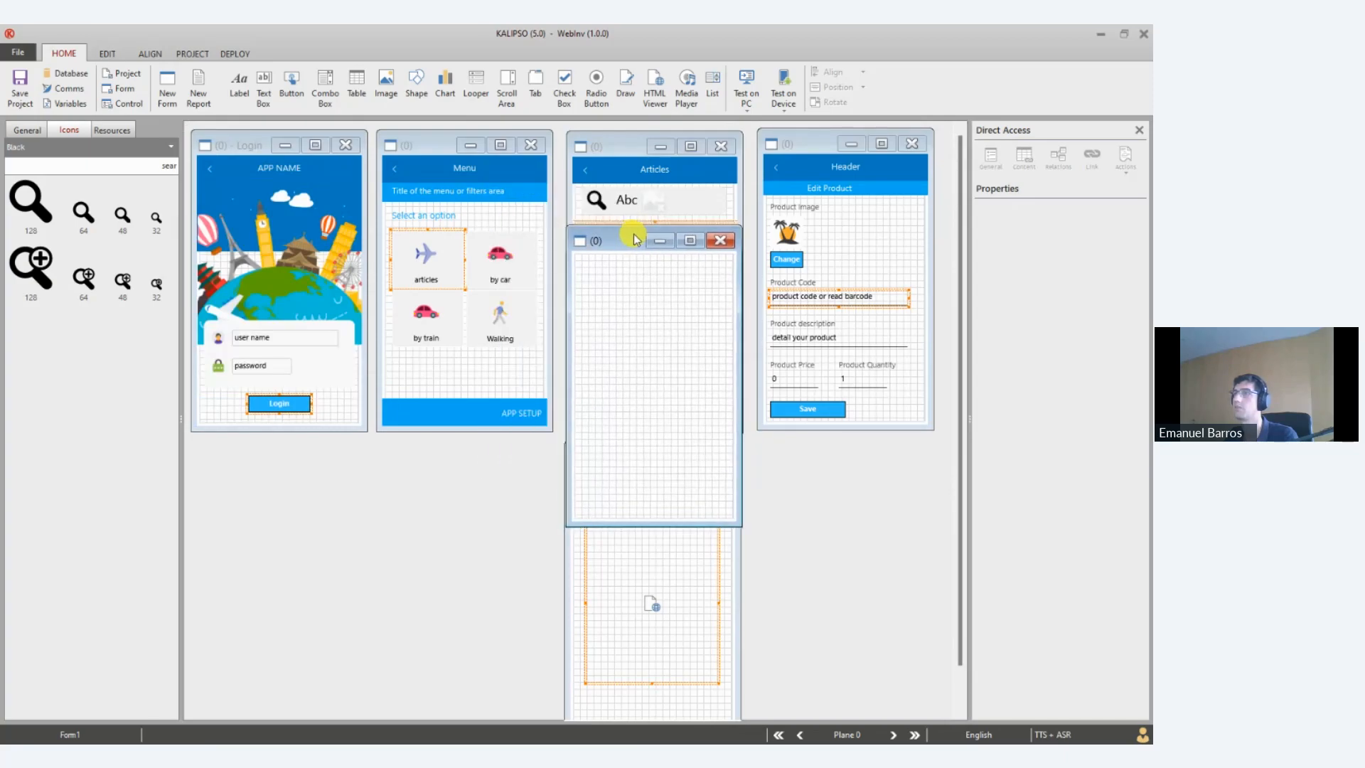
Set the blank form's size to Custom with a width of 200, save it despite the height limit, and move the form lower
double_click(697, 300)
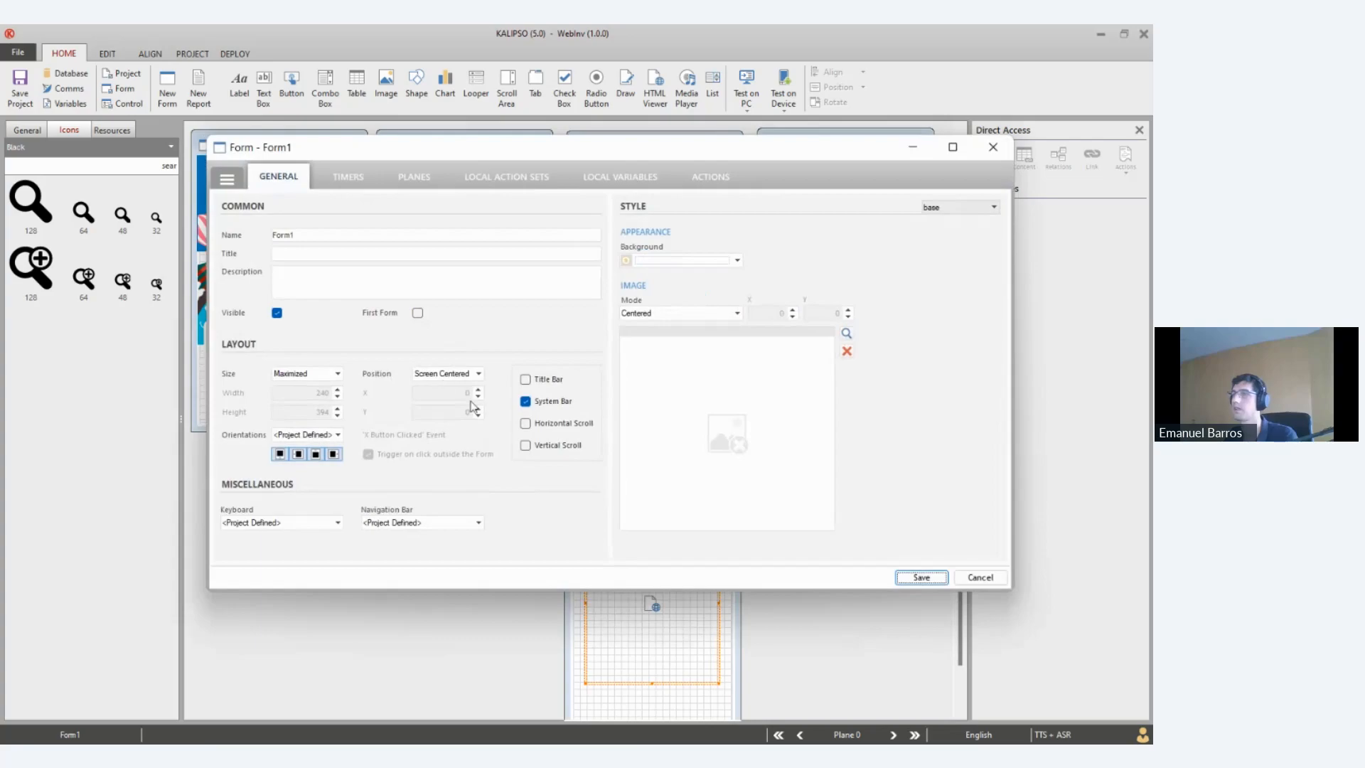
left_click(327, 373)
left_click(316, 395)
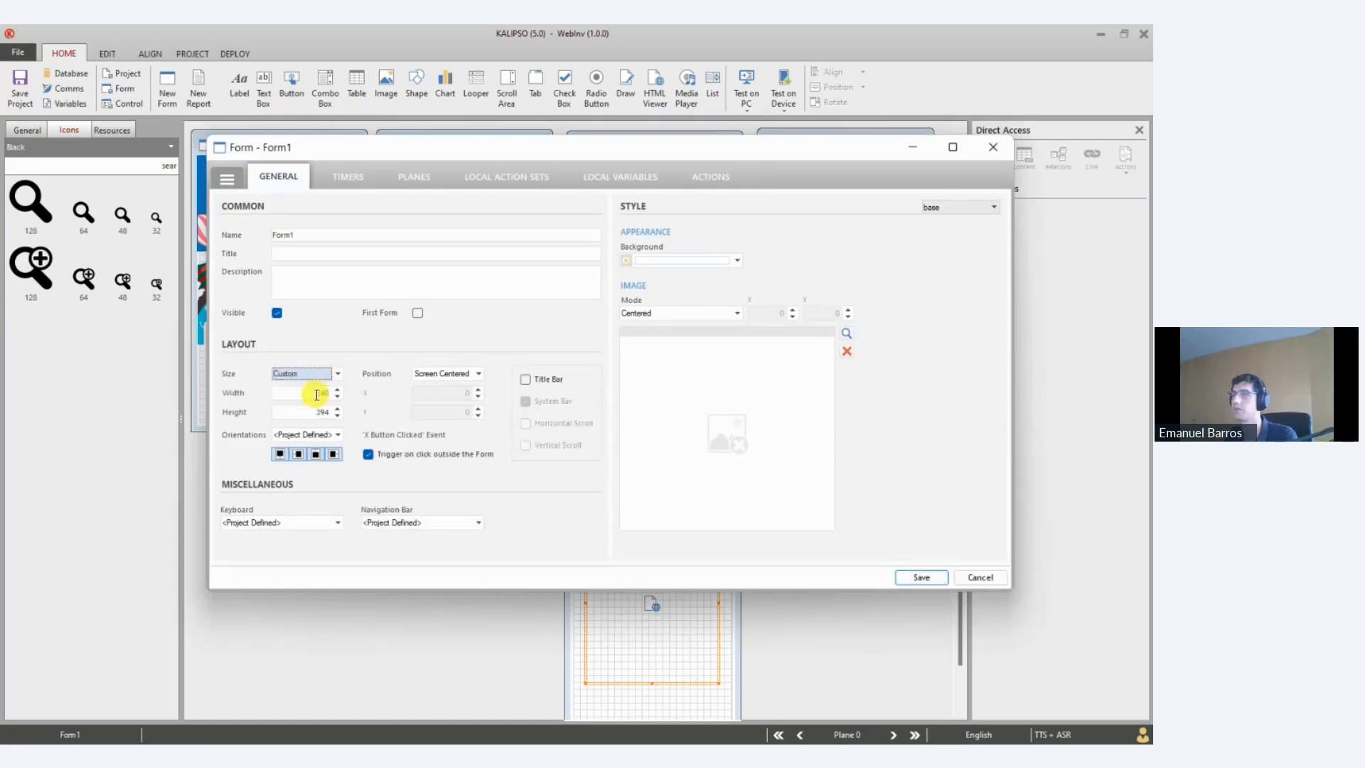
double_click(319, 392)
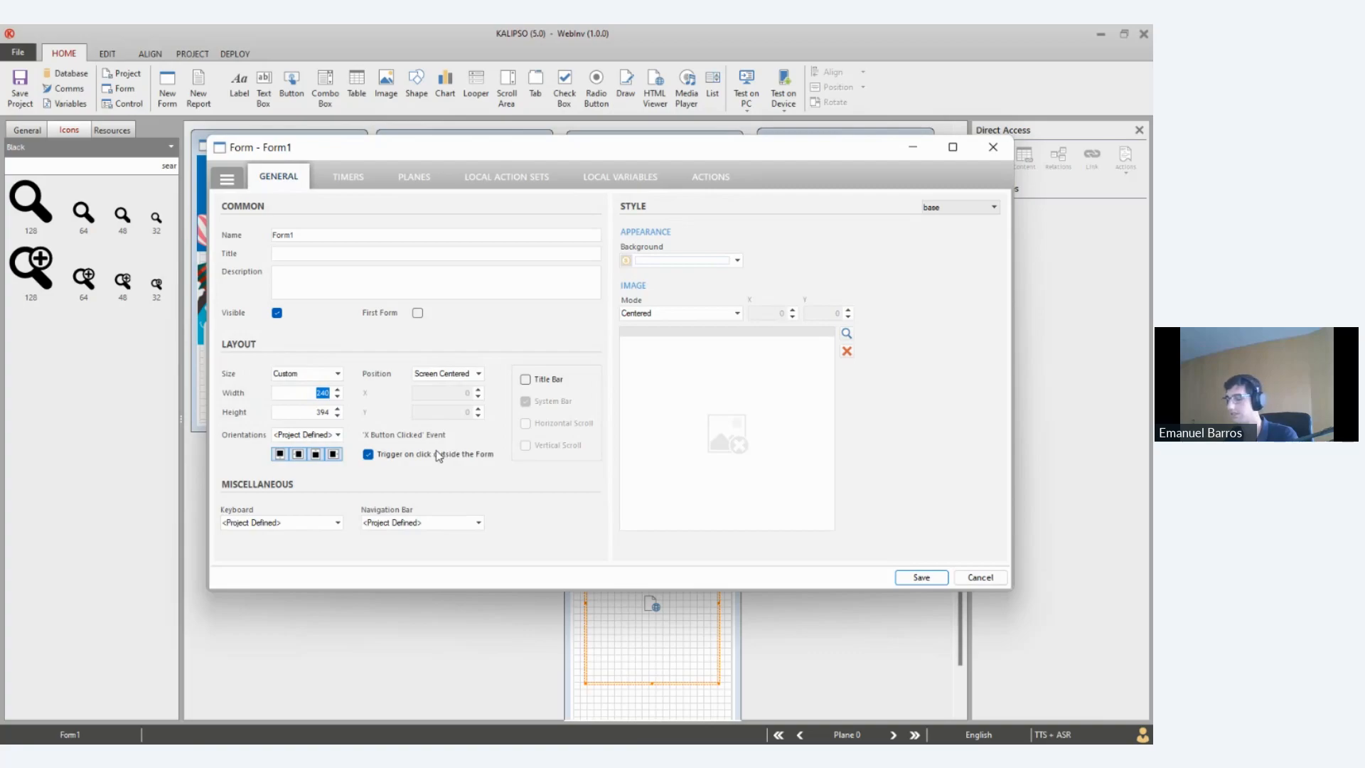
type("2")
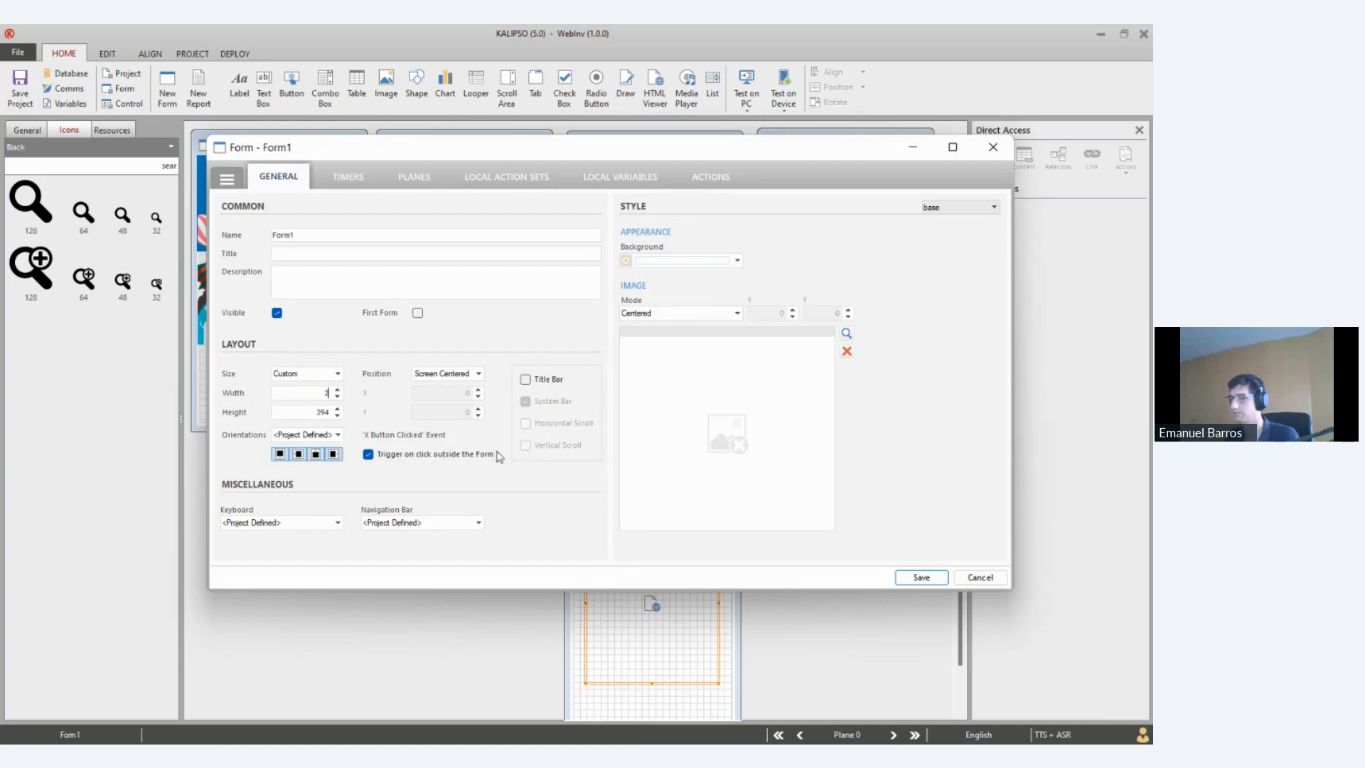
type("2000")
key("Return")
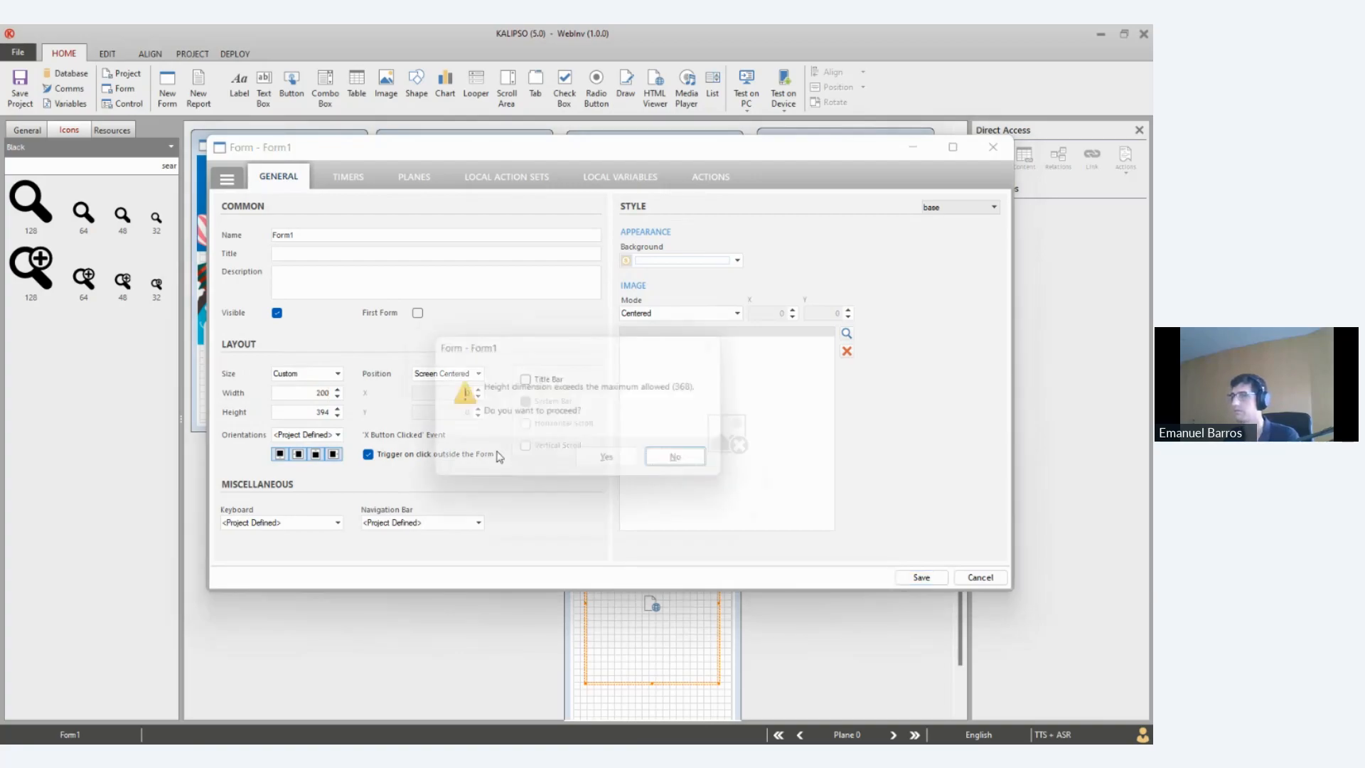
left_click(604, 463)
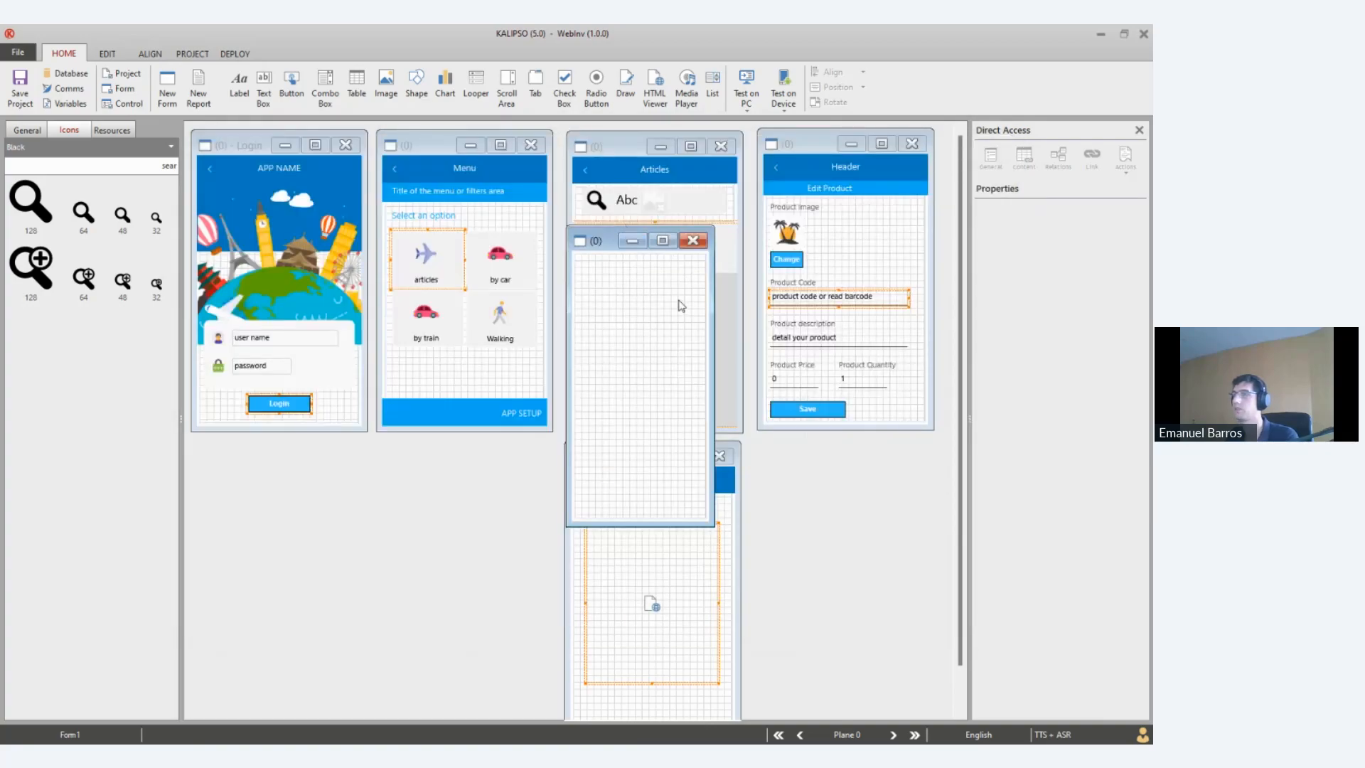
left_click_drag(603, 240, 600, 326)
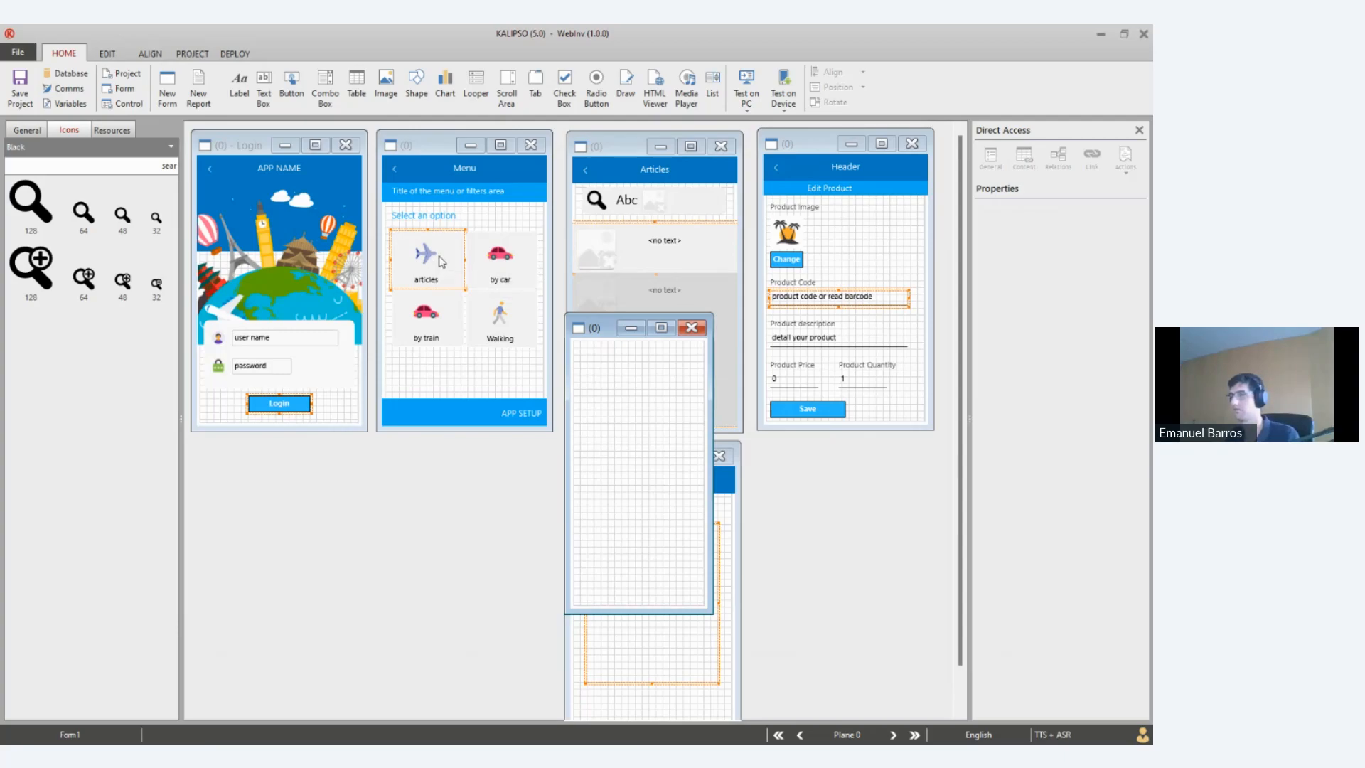
Copy the "by car" menu image from the Menu form into the blank form
left_click(500, 257)
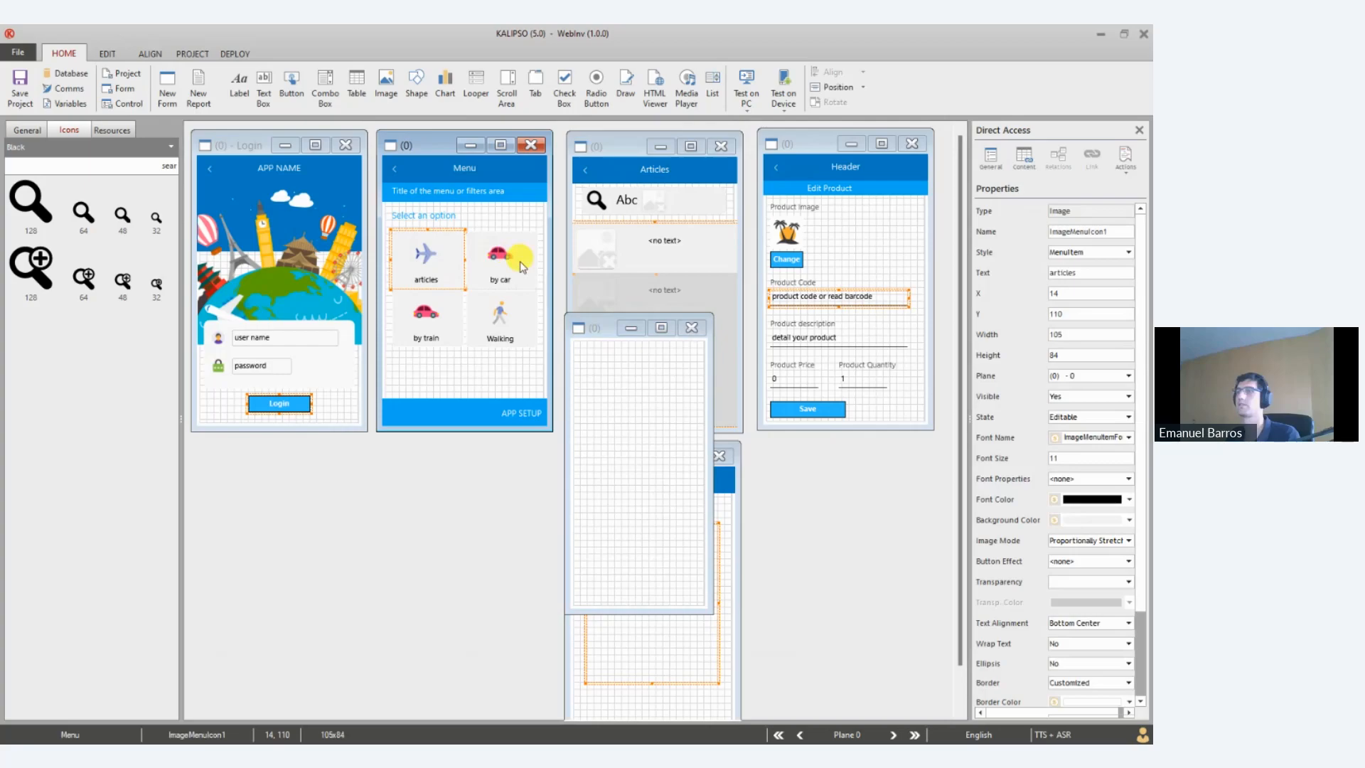
left_click(637, 405)
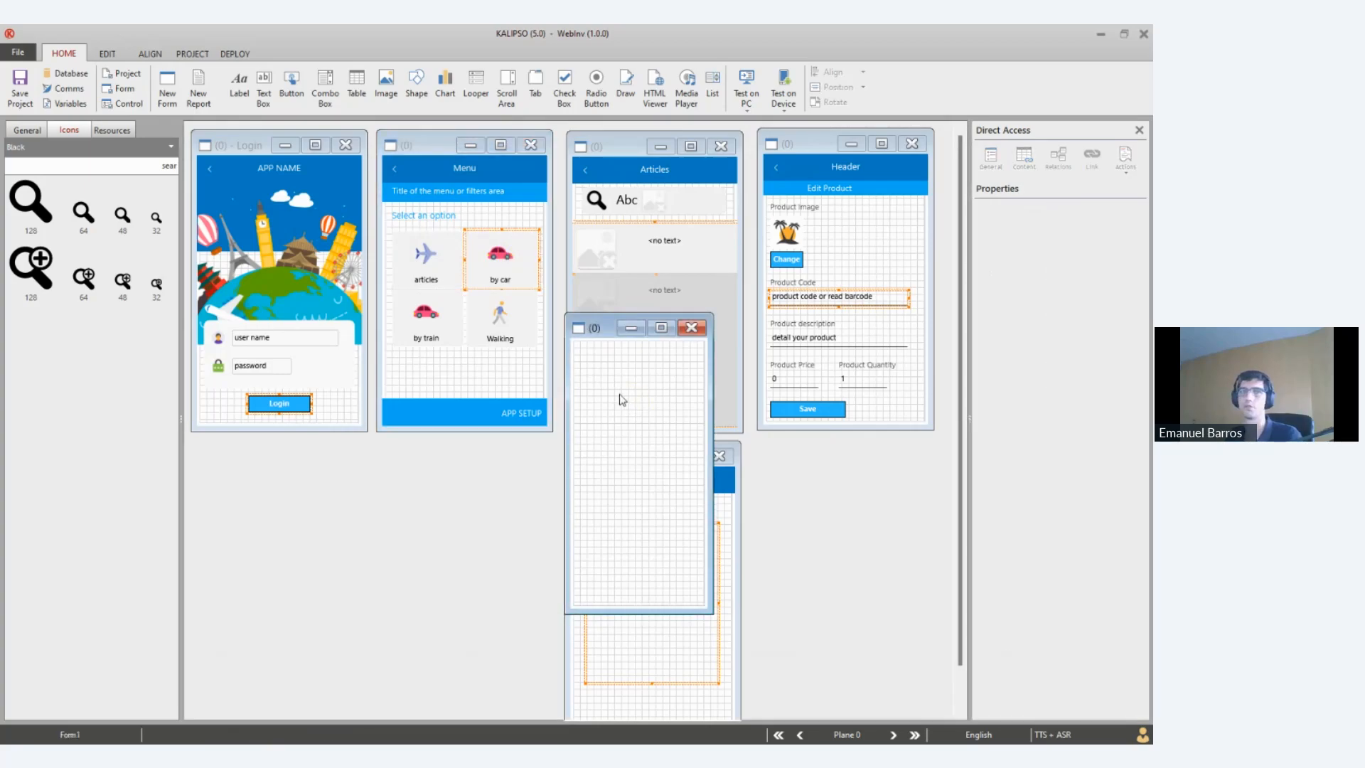
key("ctrl+v")
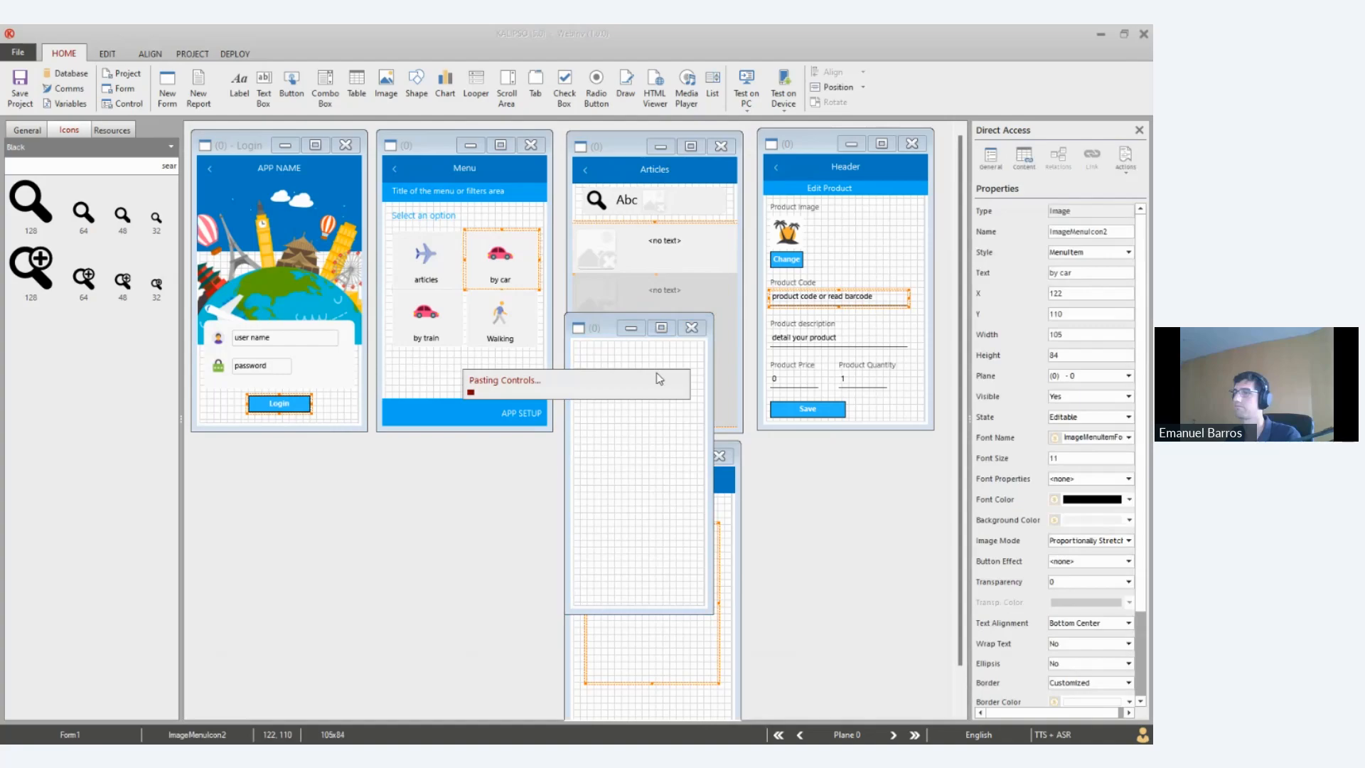
Move the pasted car image near the top of the custom-width form and clear its "by car" text
left_click_drag(688, 440, 640, 401)
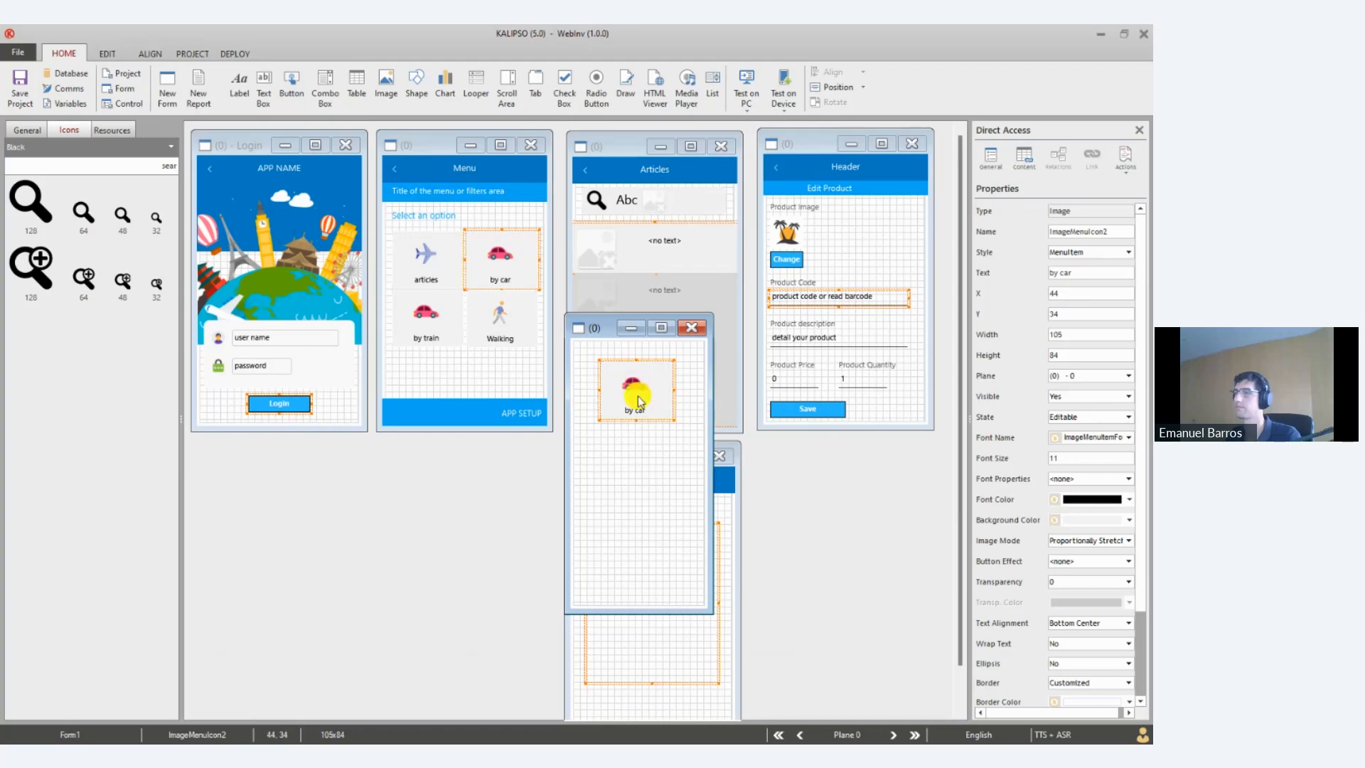
left_click(636, 388)
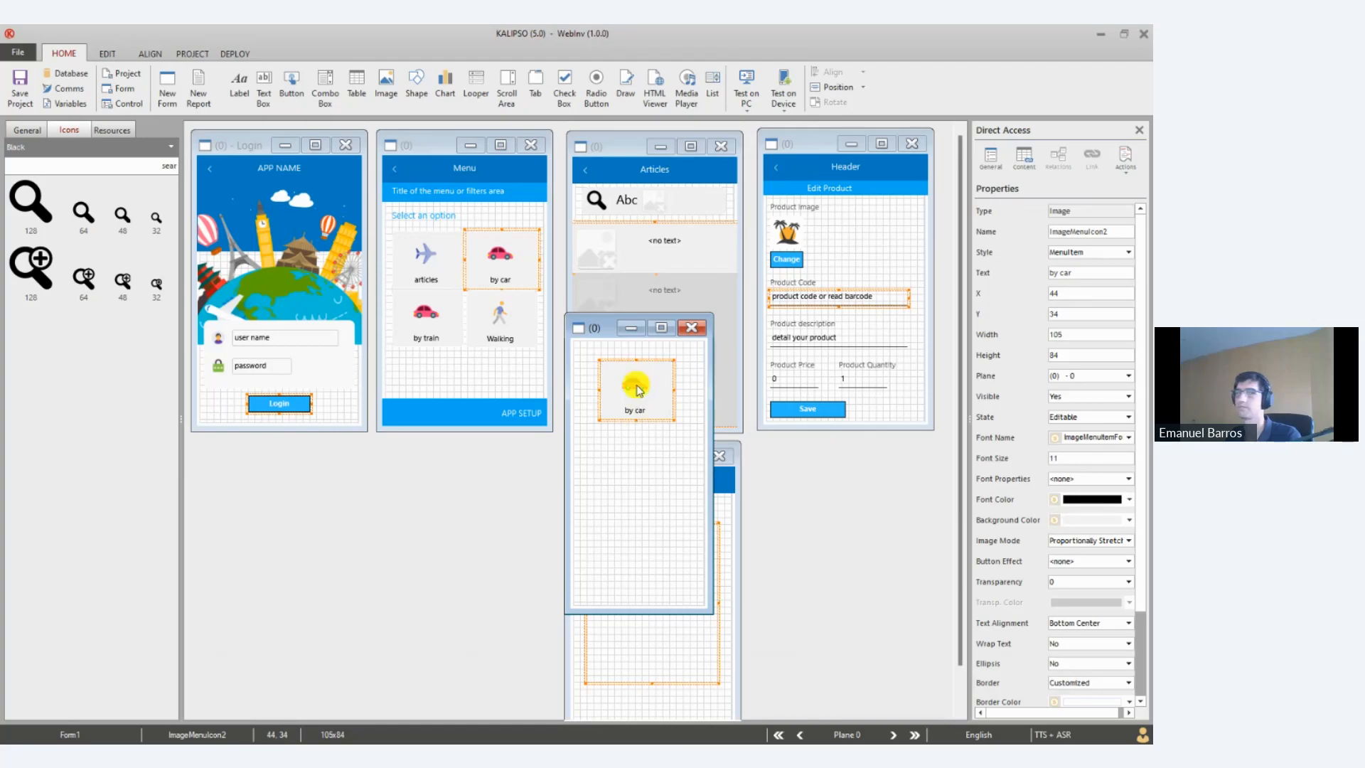
double_click(637, 390)
double_click(244, 204)
key("BackSpace")
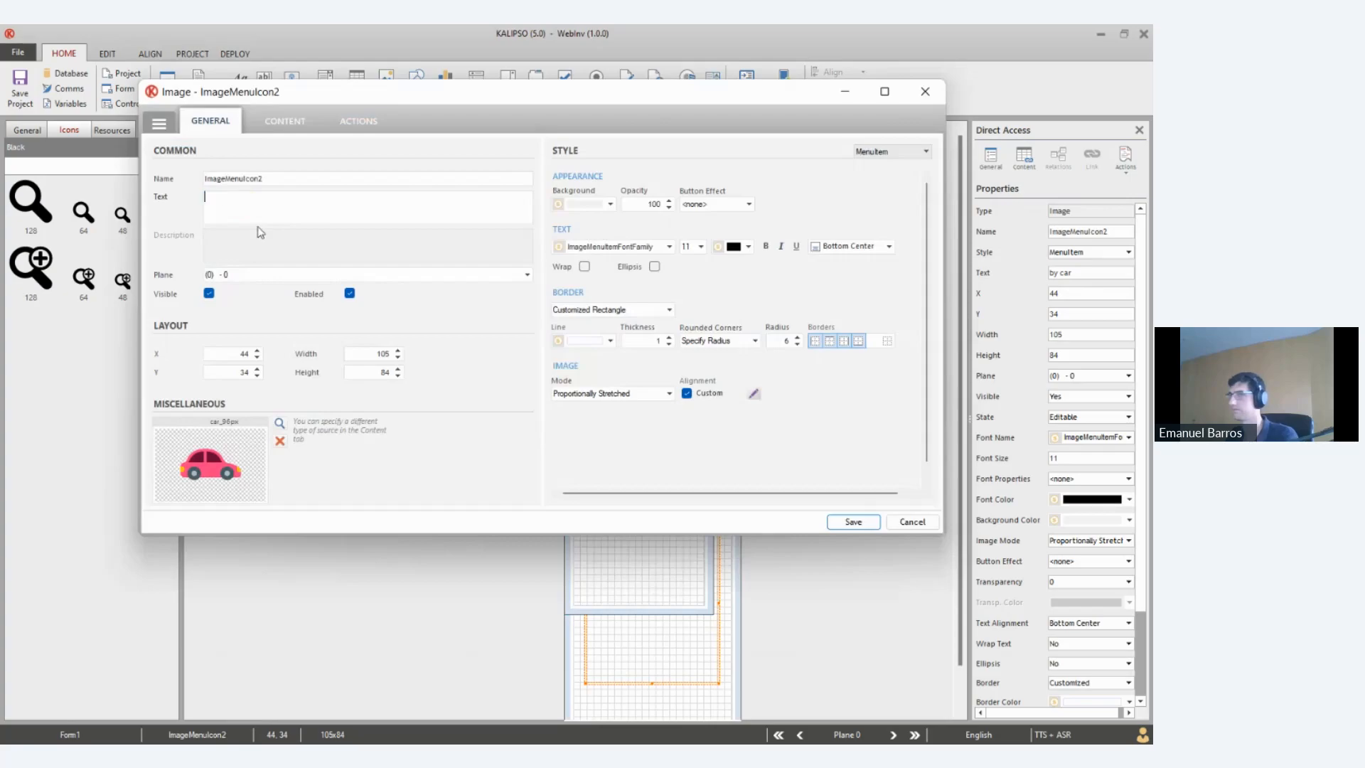
left_click(853, 524)
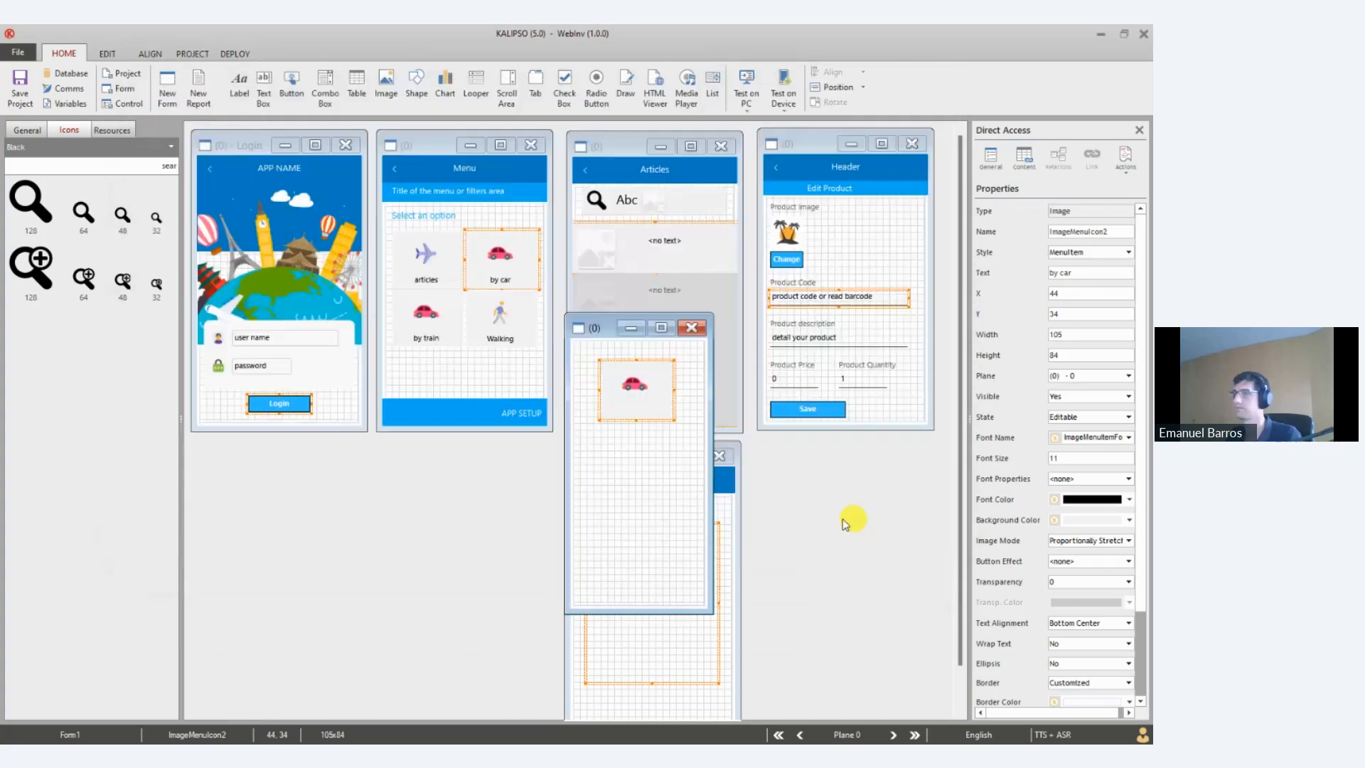
Resize the car image on the custom-width form to 140 by 50 and set its text alignment to Center Left
left_click_drag(675, 423, 686, 379)
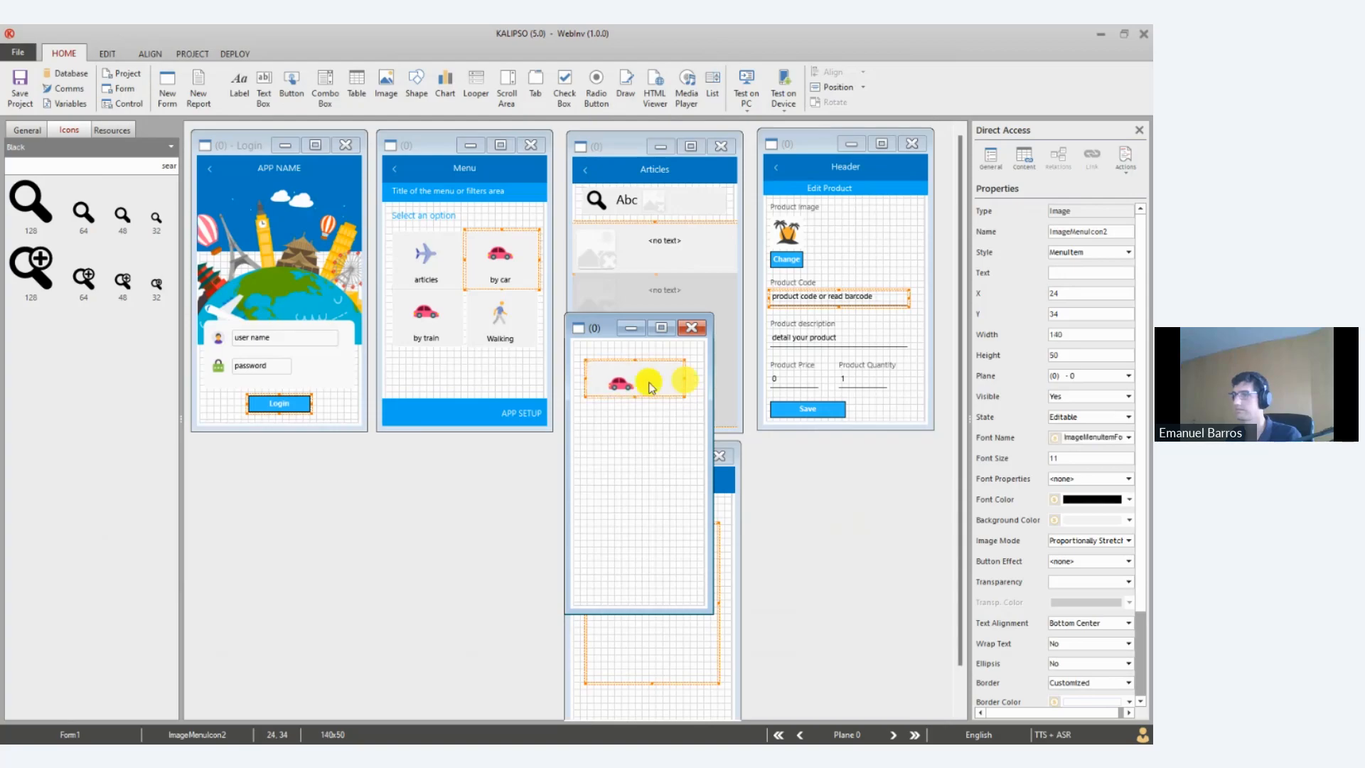
double_click(649, 383)
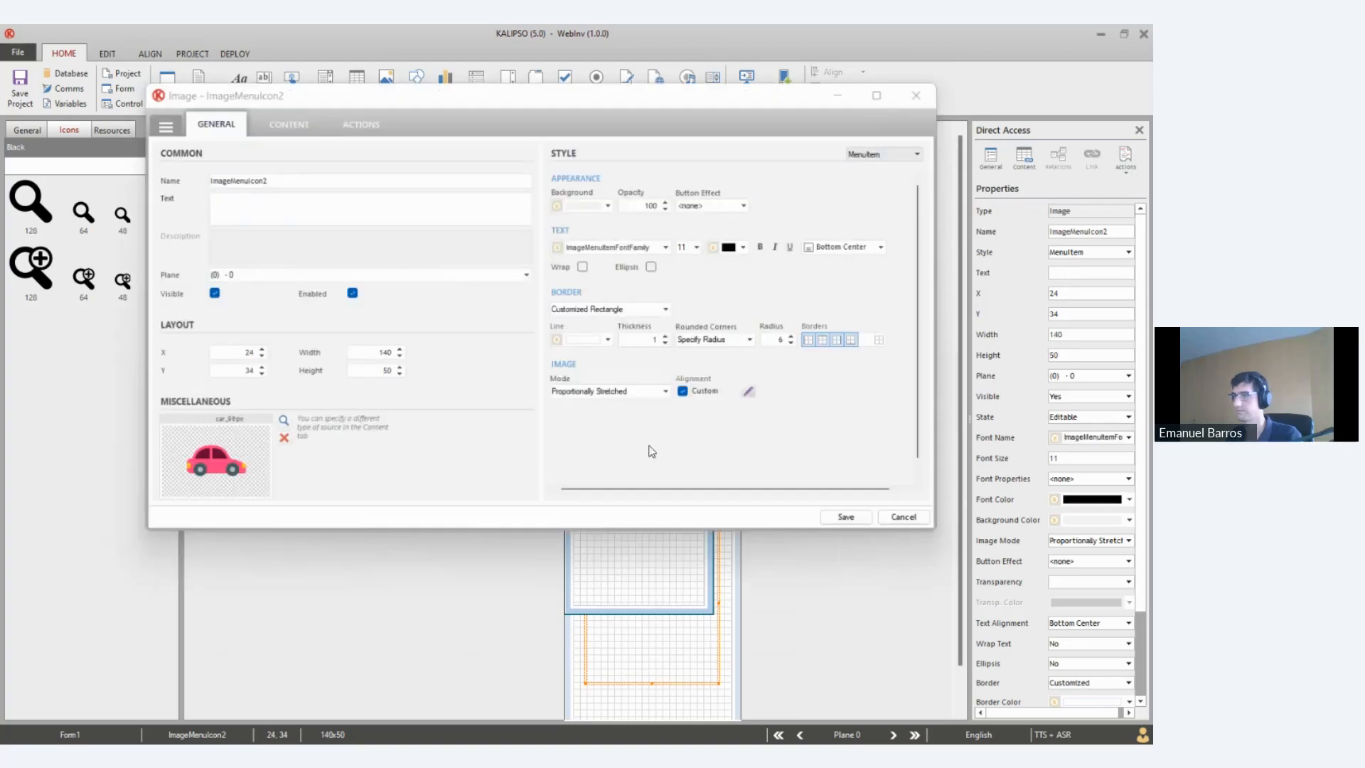
left_click(866, 522)
left_click(642, 385)
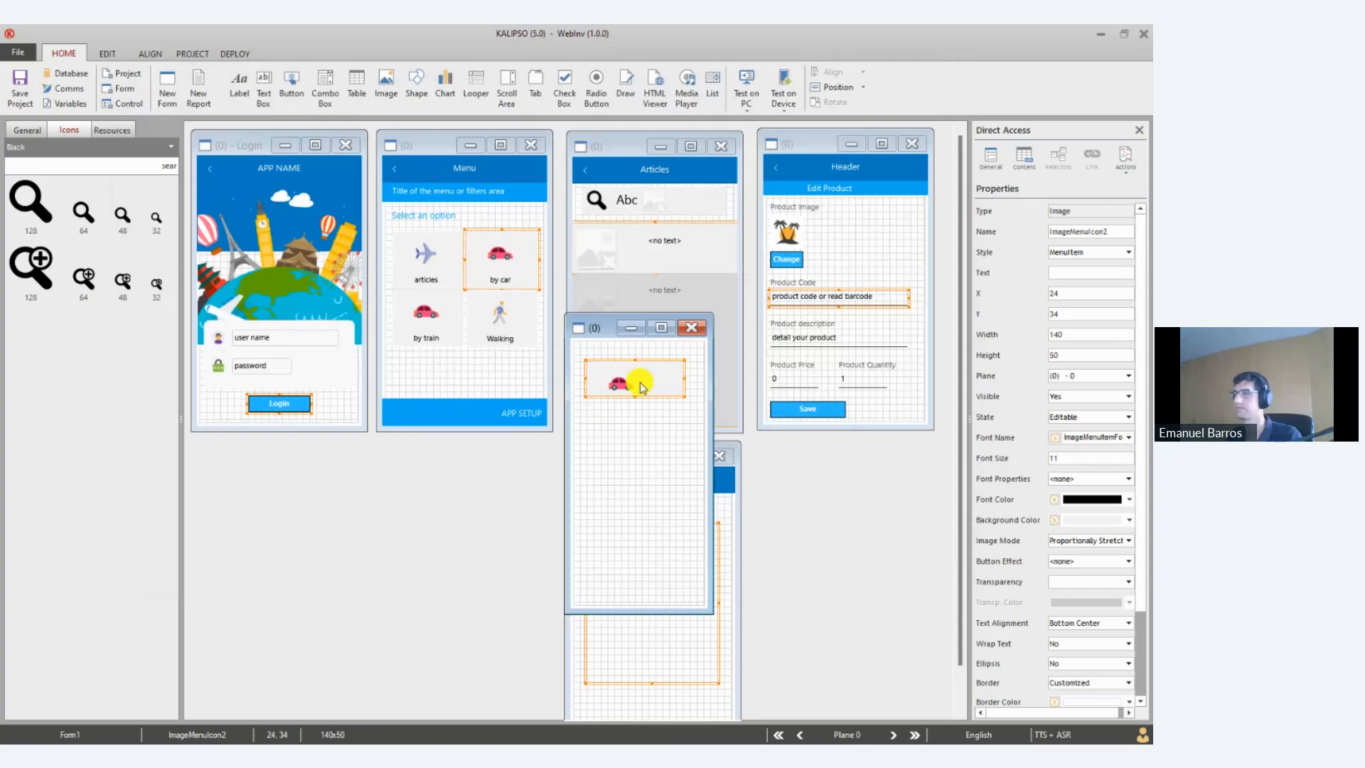
double_click(642, 385)
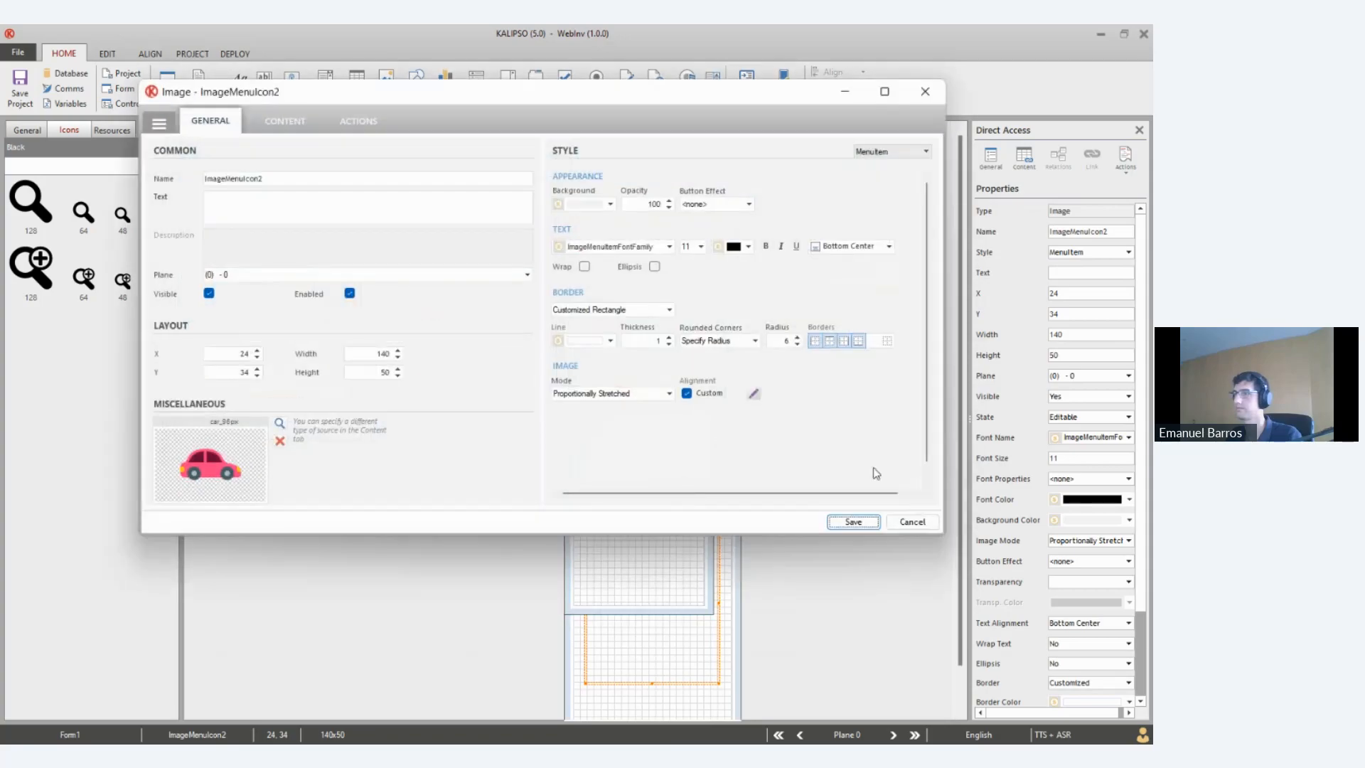
left_click(822, 247)
left_click(842, 297)
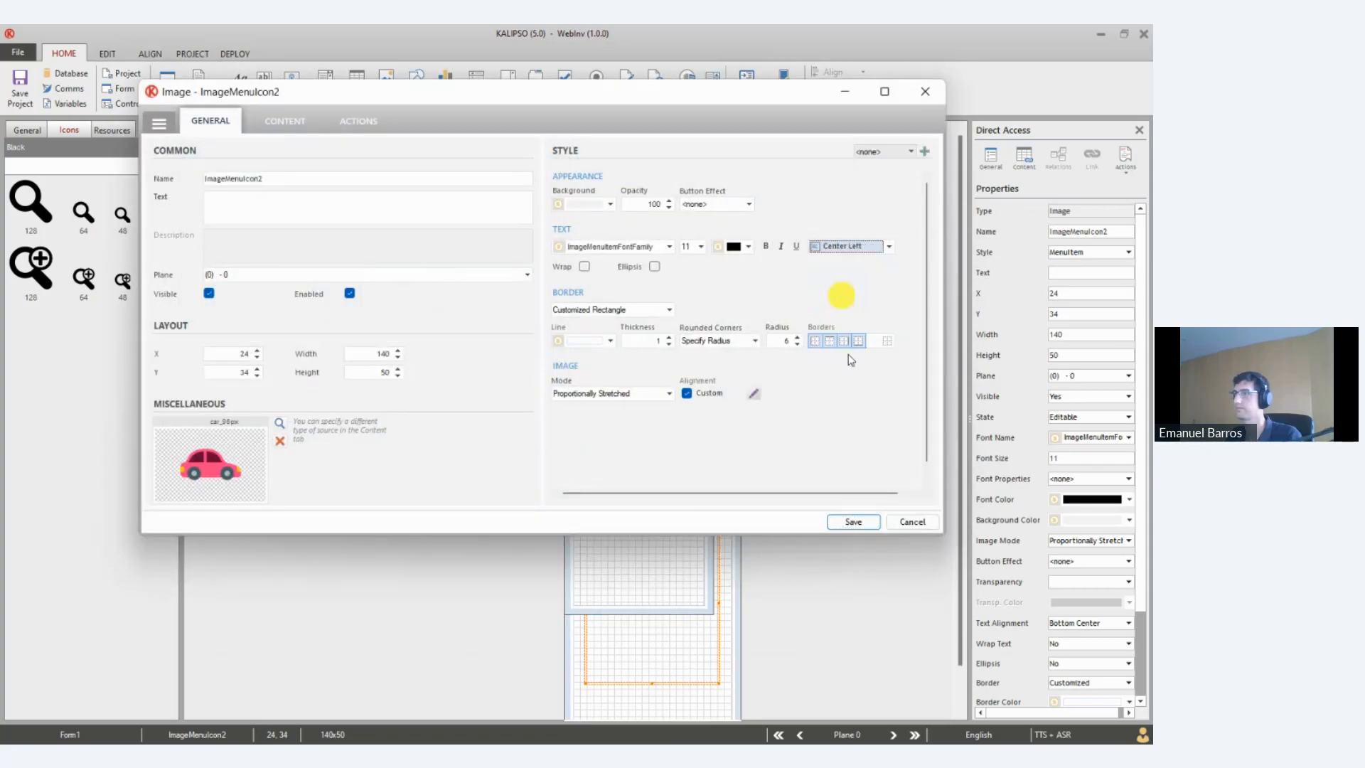
left_click(857, 522)
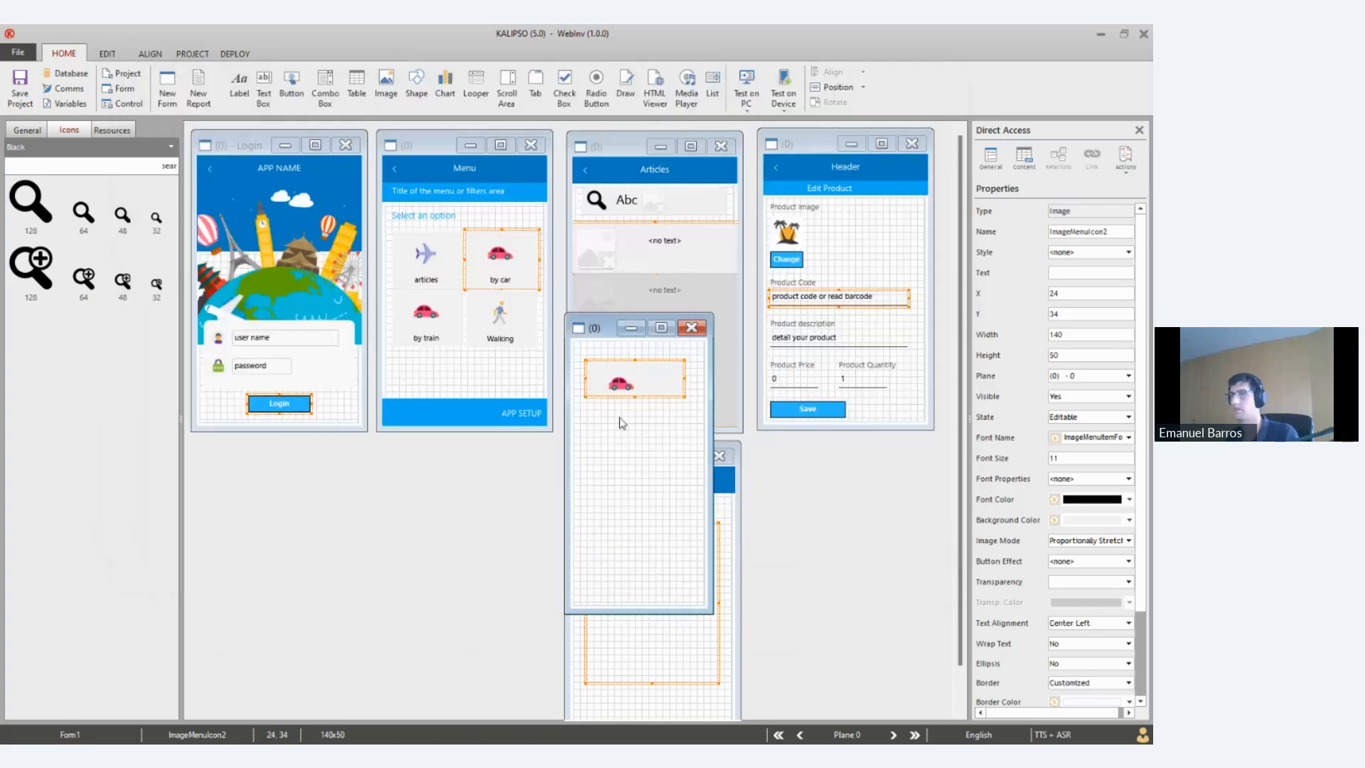
Paste a copy of the car image and place it directly below the first one at X 24, Y 94
key("ctrl+v")
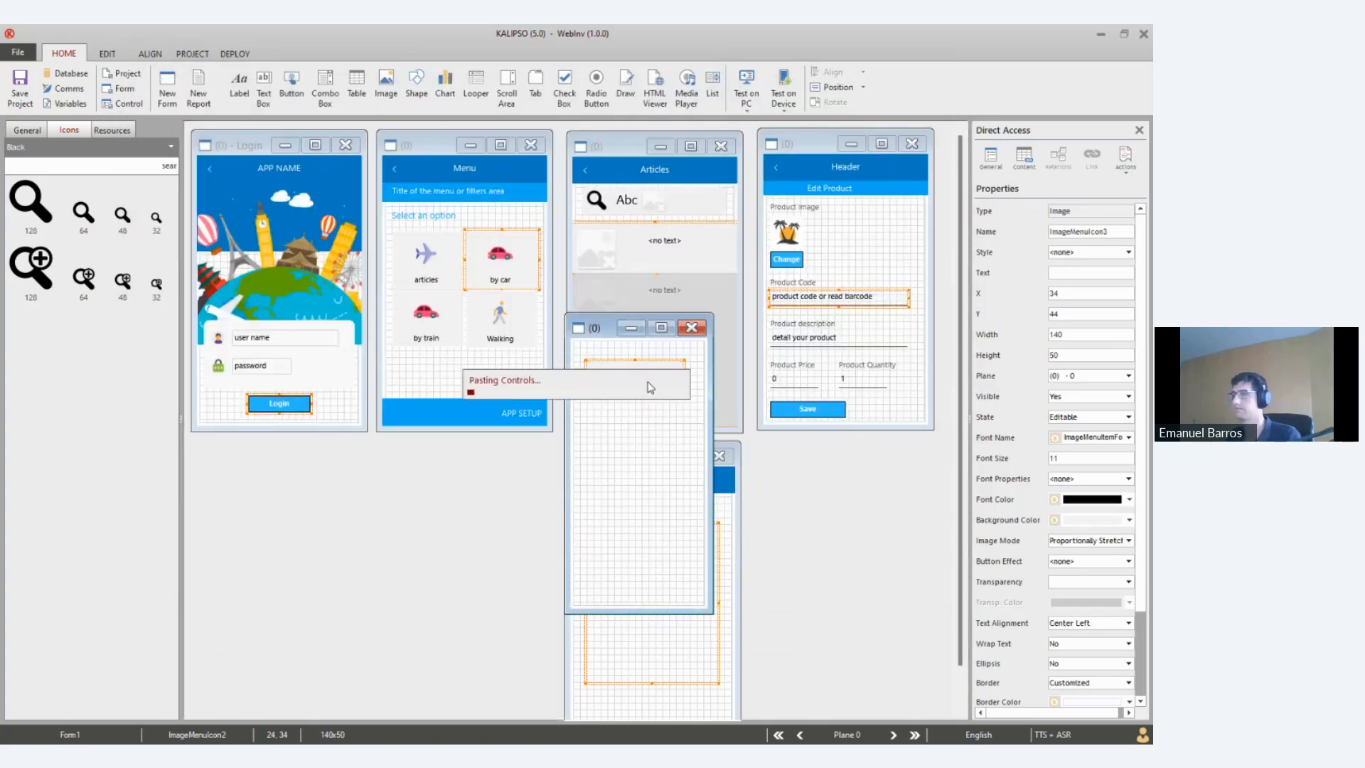
left_click_drag(640, 390, 643, 429)
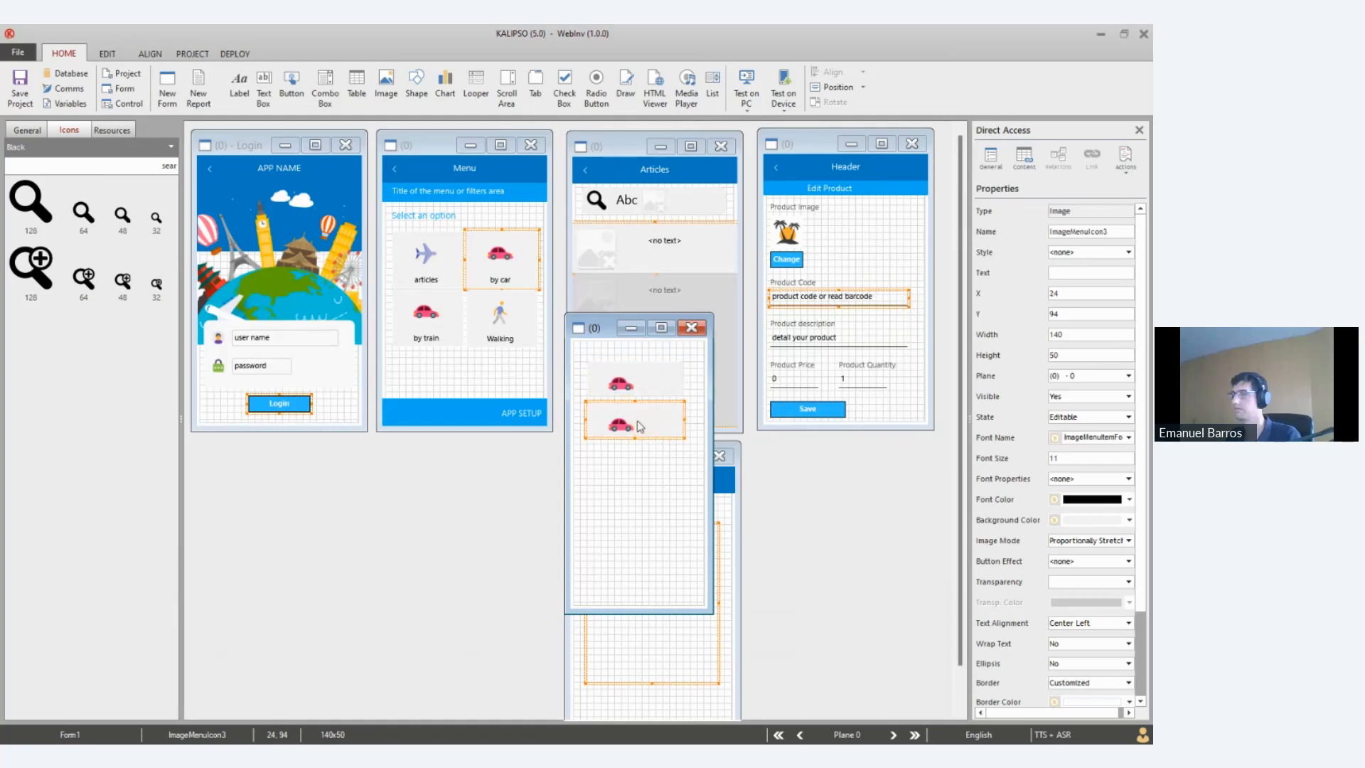
Add a Close Form action with default options to the upper car image's Click event and save the image
left_click(640, 378)
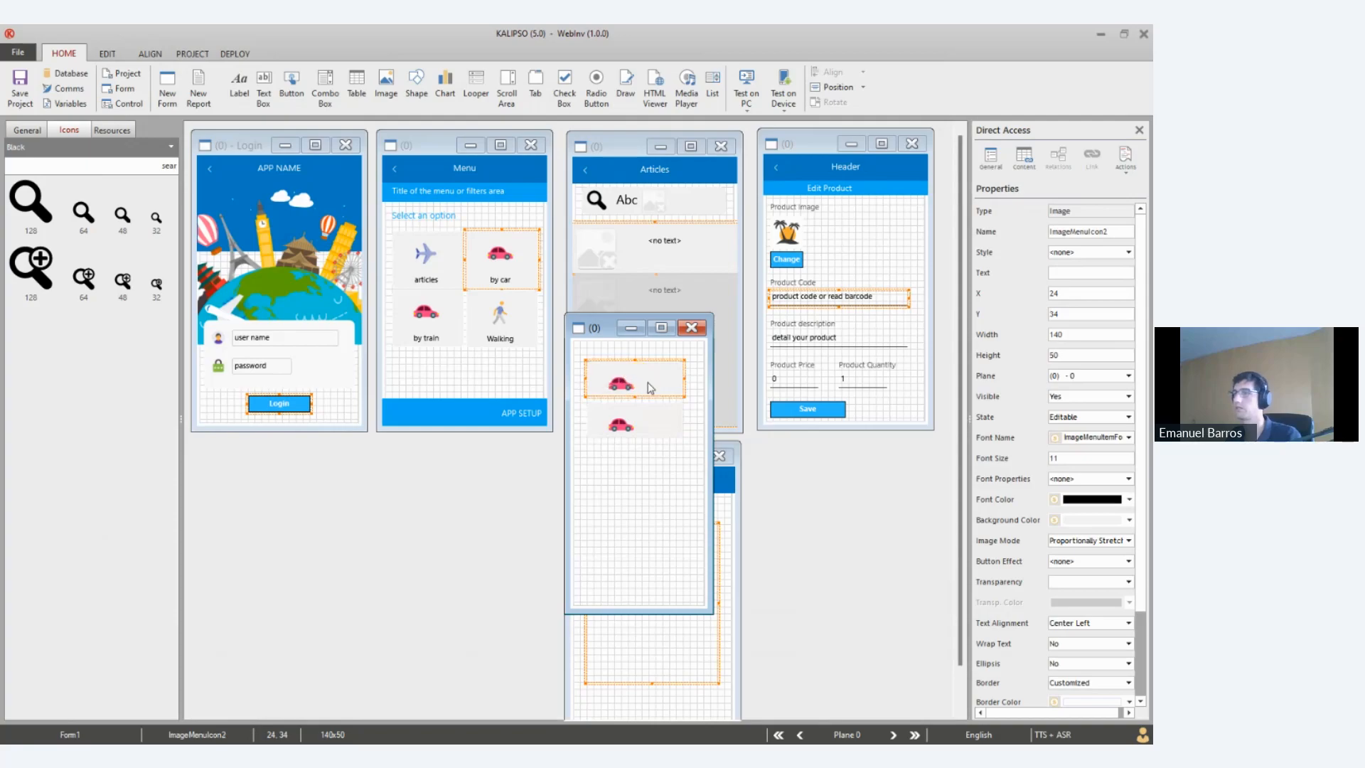
double_click(649, 387)
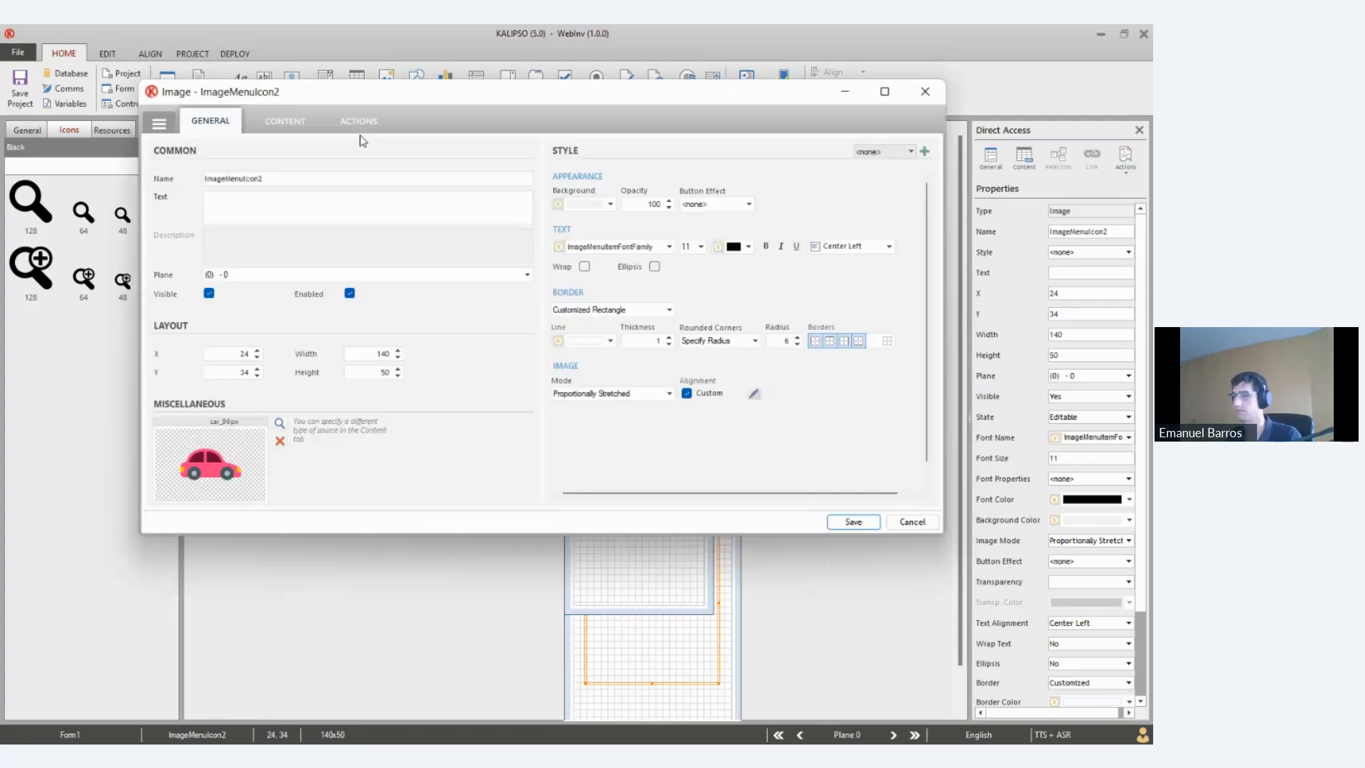
left_click(382, 125)
type("close")
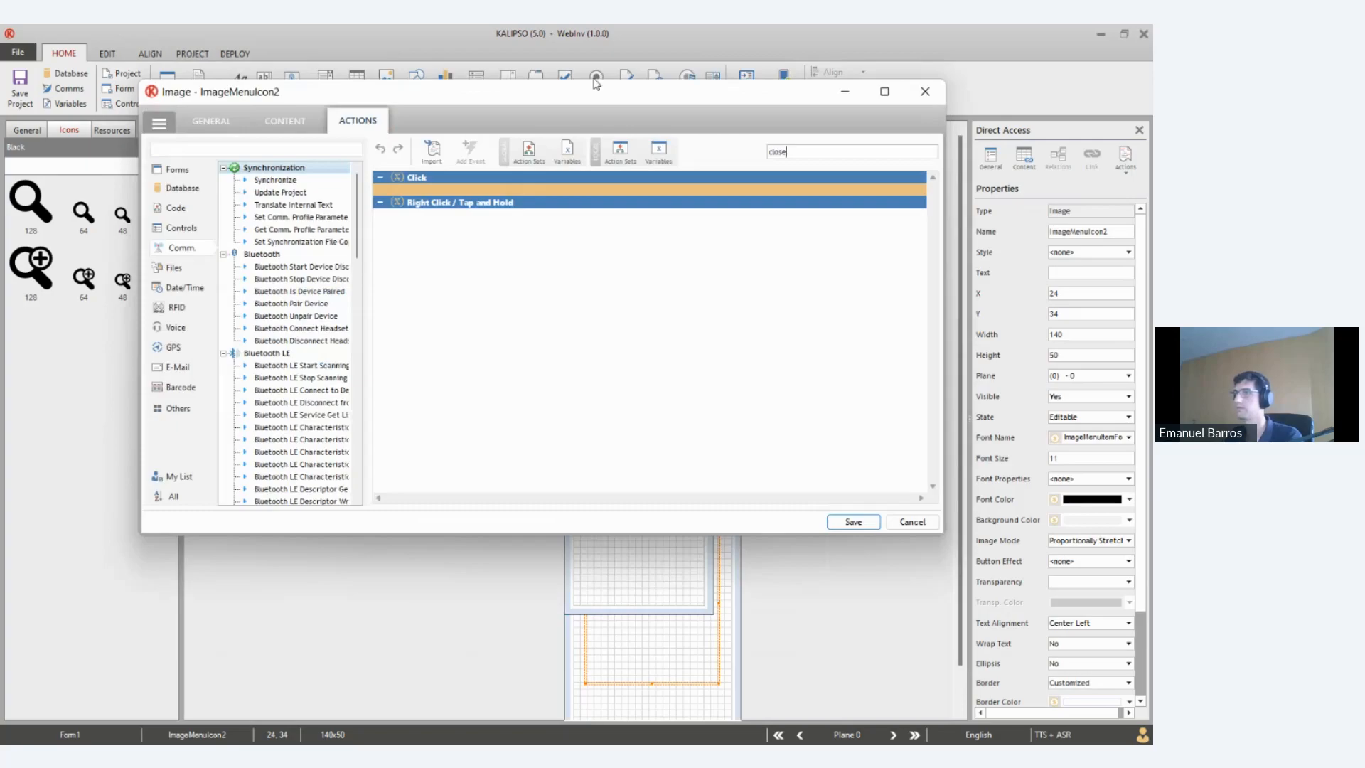
left_click(476, 187)
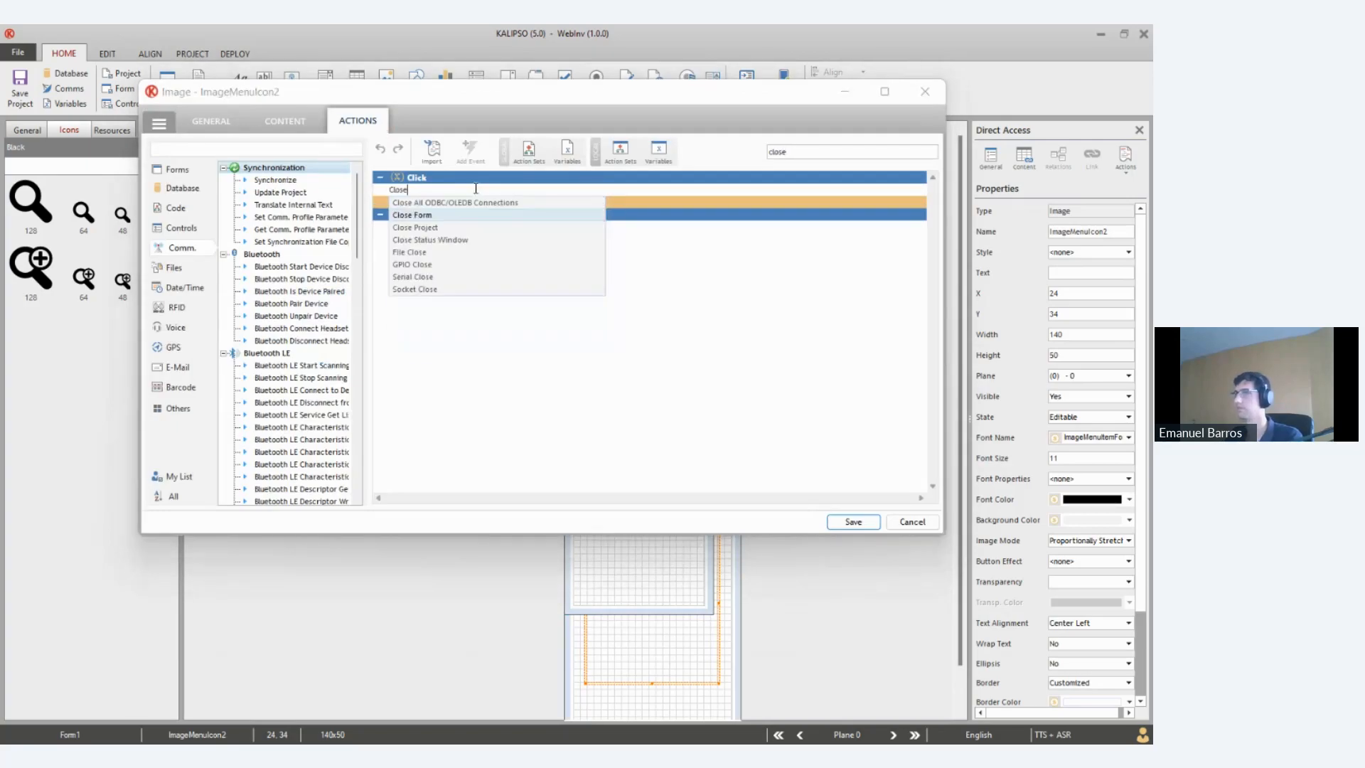
key("Return")
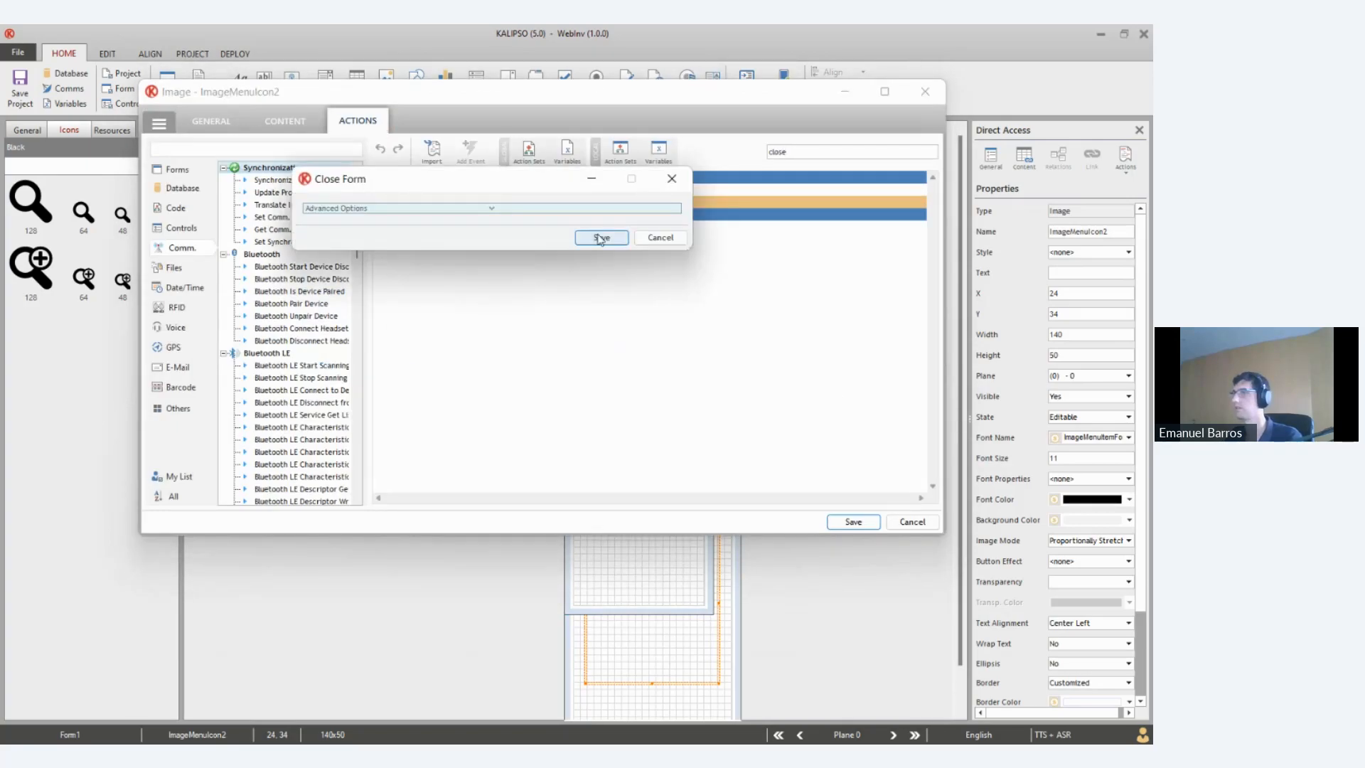
left_click(601, 238)
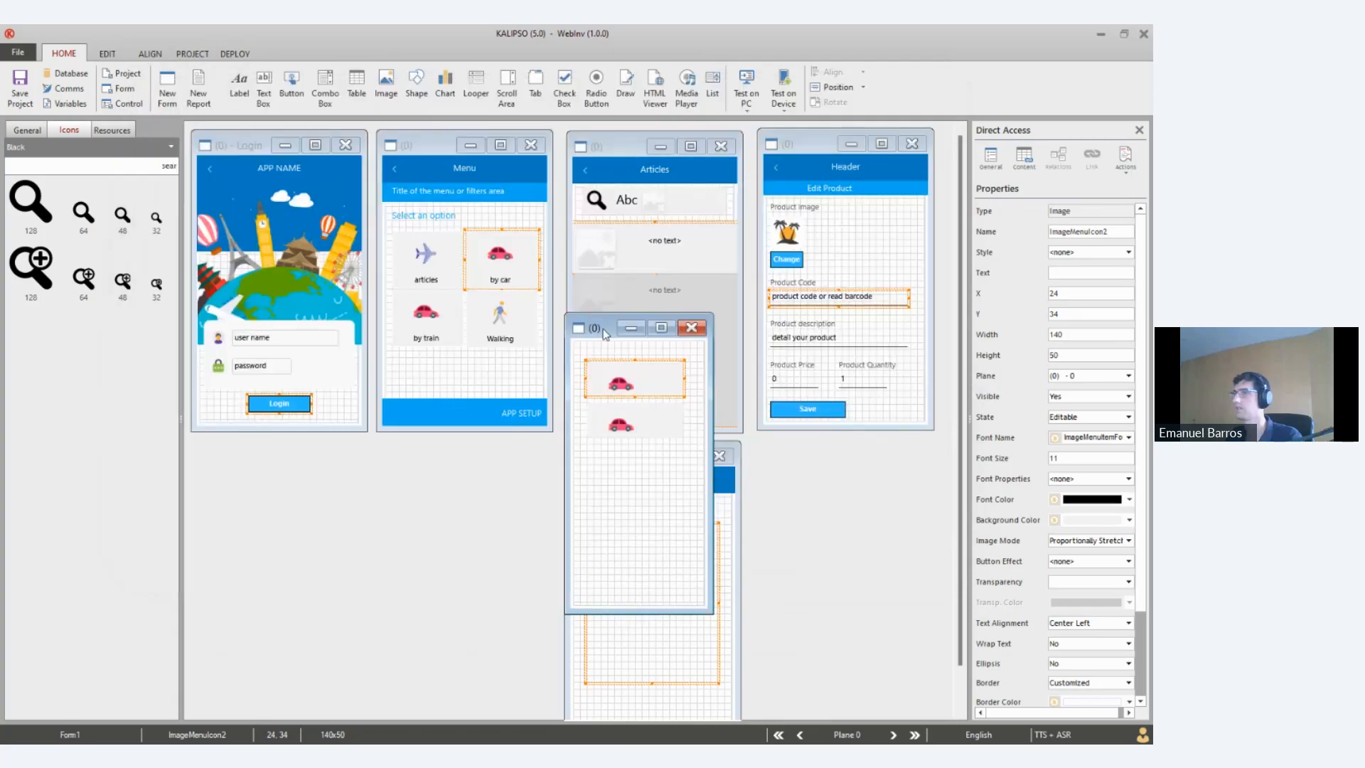
Move the custom-width form over to the Edit Product form and close the Edit Product form
left_click_drag(603, 326, 823, 190)
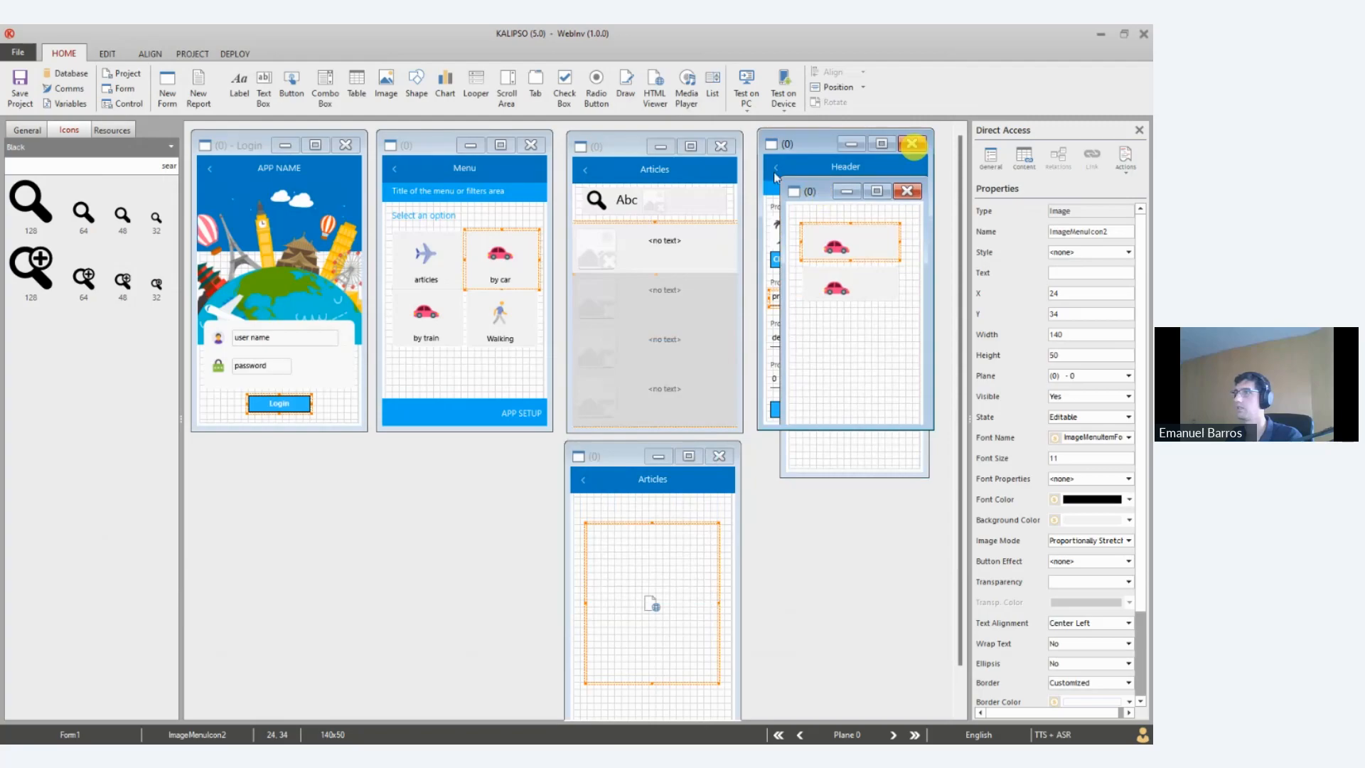
left_click(774, 296)
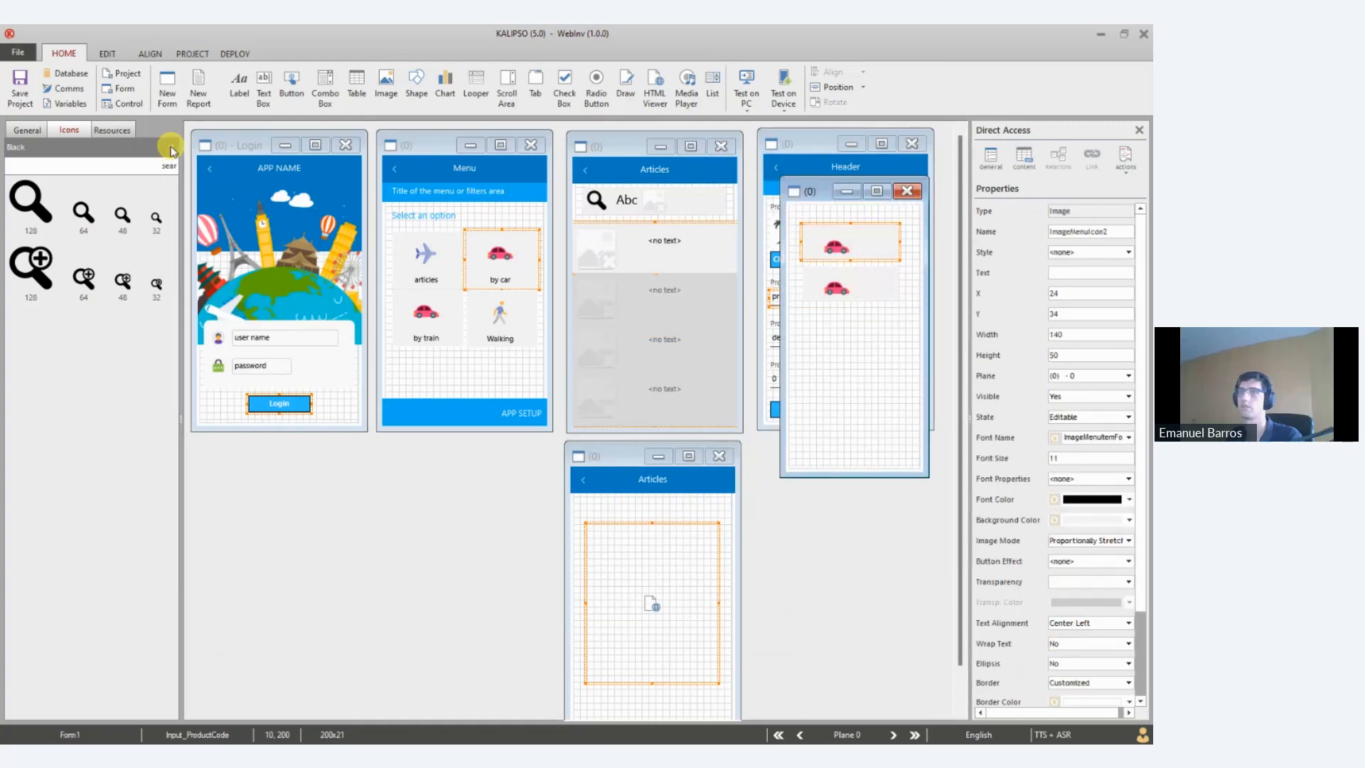
Switch the icon library to g_md_icons, try to clear its search filter, and force the unresponsive program to close
left_click(172, 147)
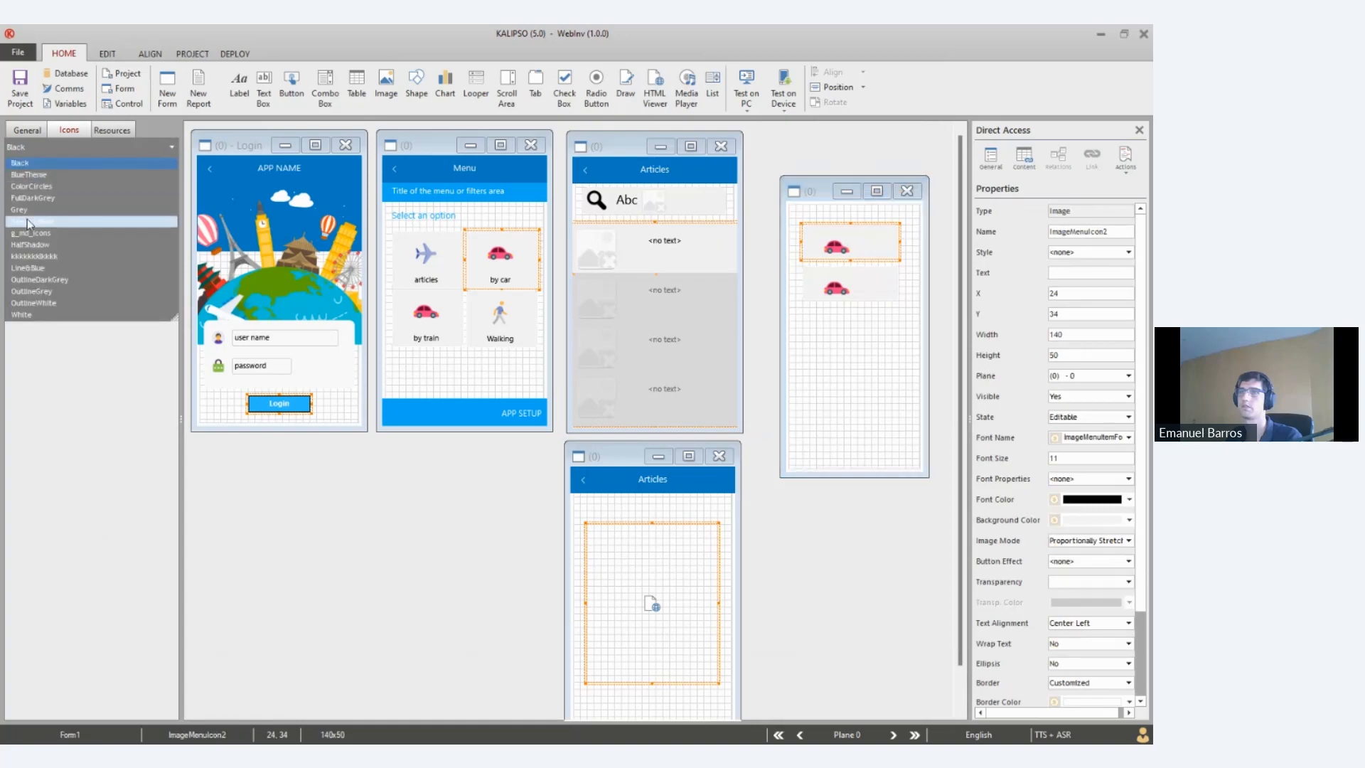
left_click(39, 233)
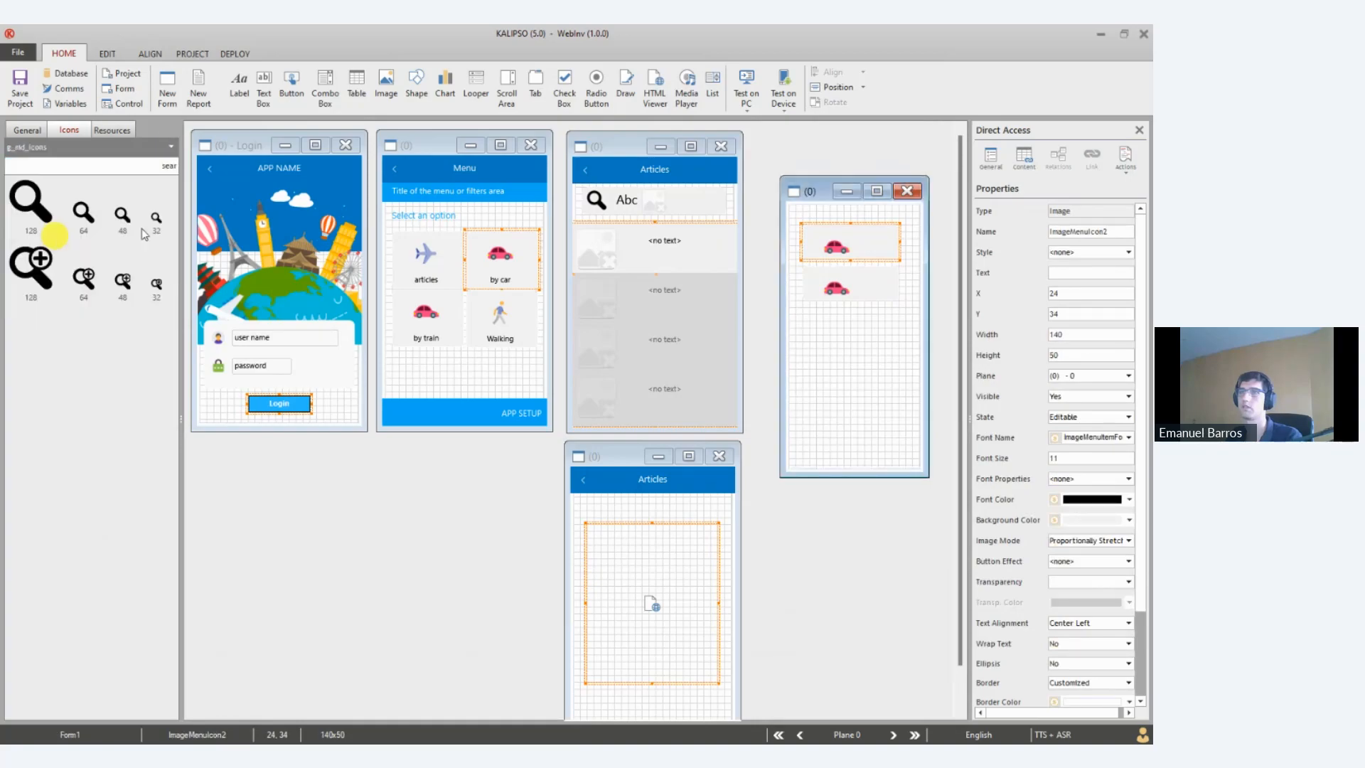
double_click(168, 165)
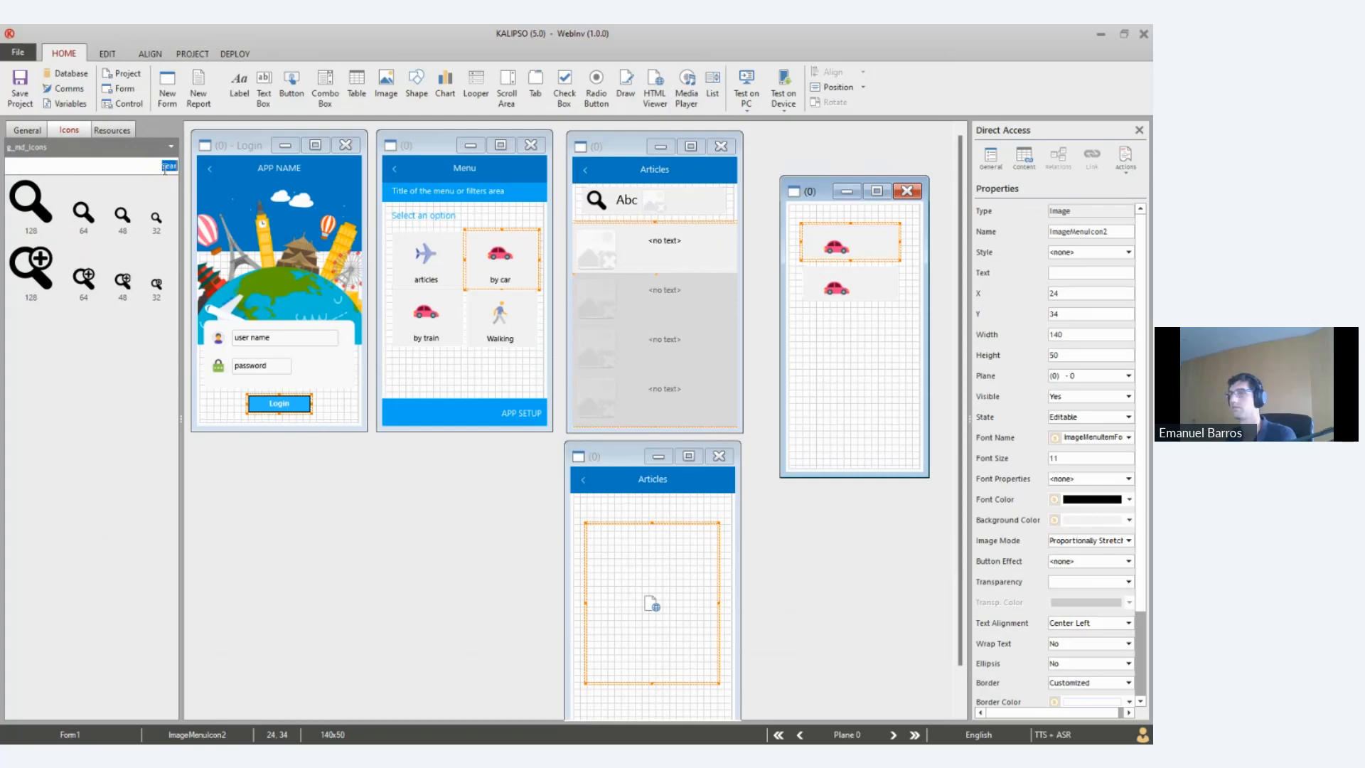
left_click(165, 167)
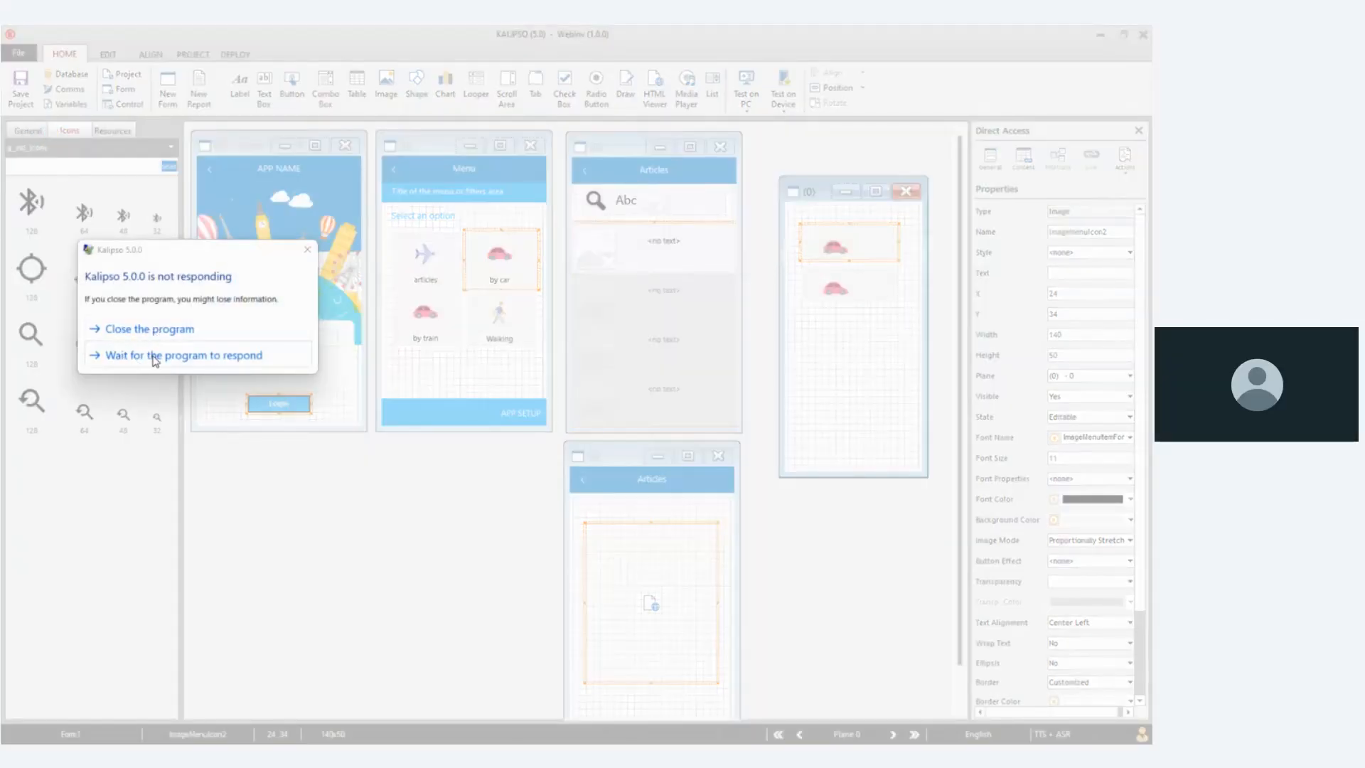
left_click(159, 332)
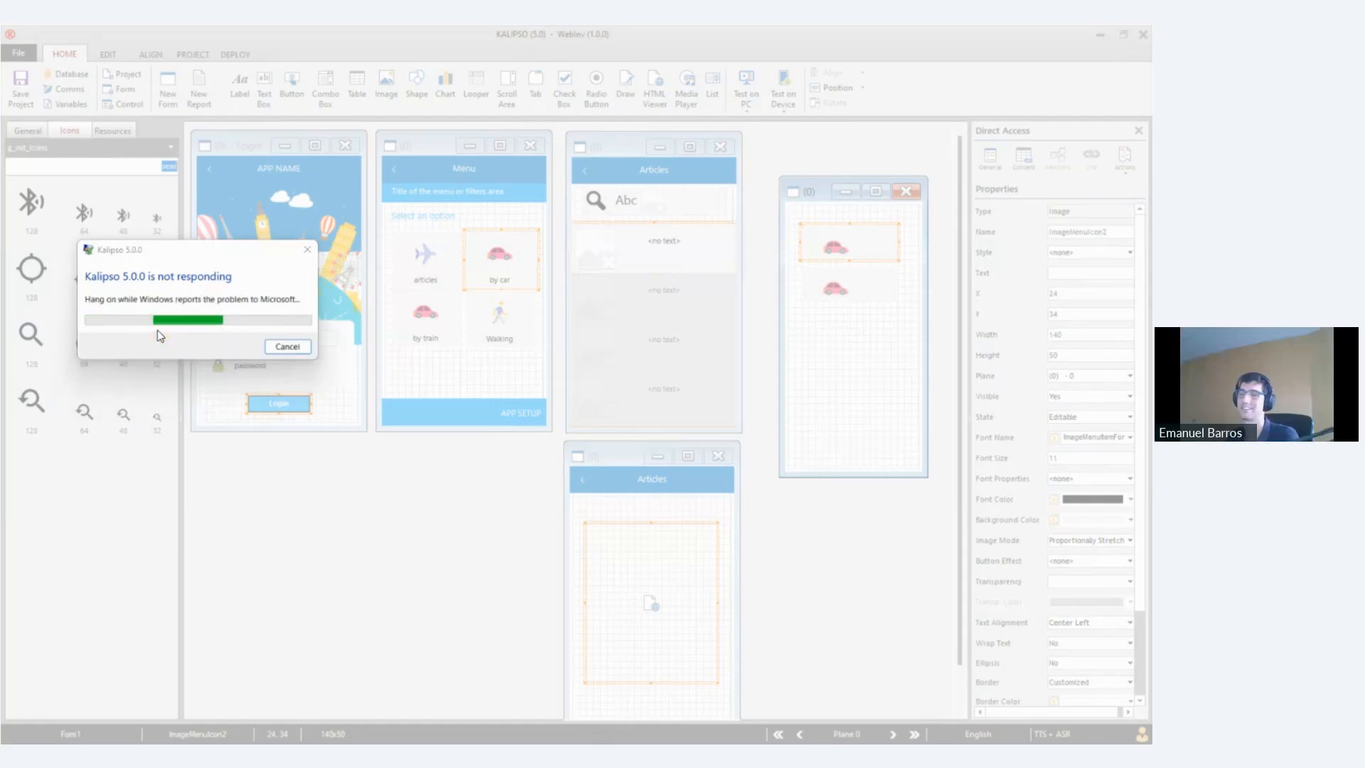
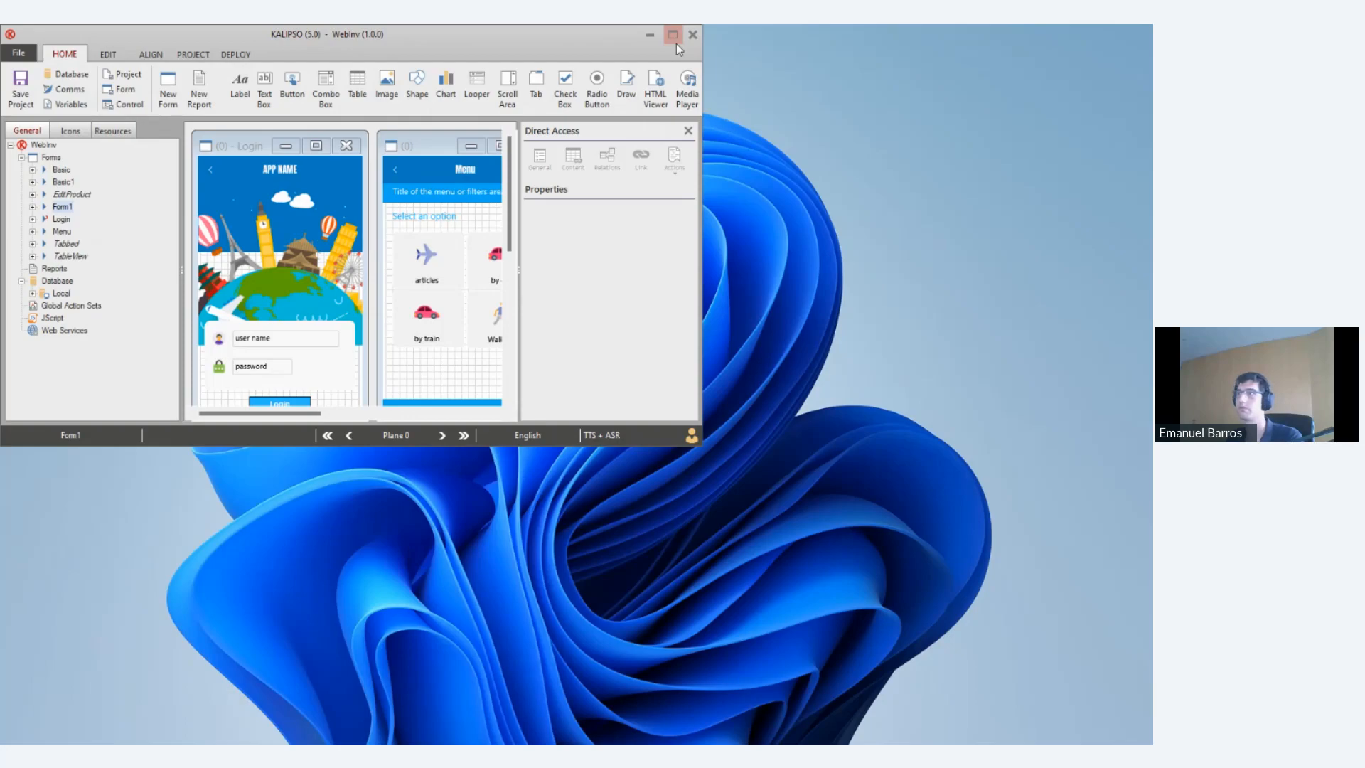
Maximize the reopened WebInv project and place the three-line menu icon from the White icon set on the upper Articles form
left_click(675, 44)
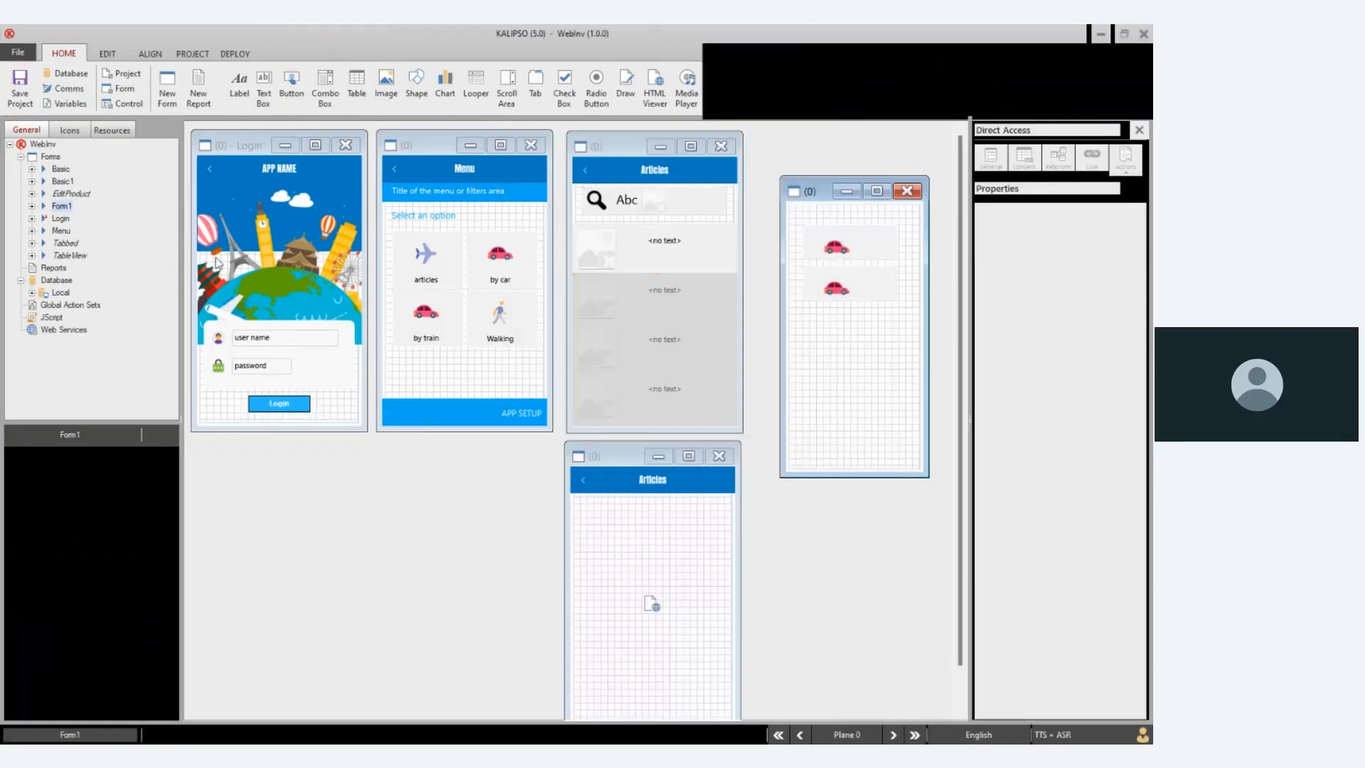
left_click(69, 130)
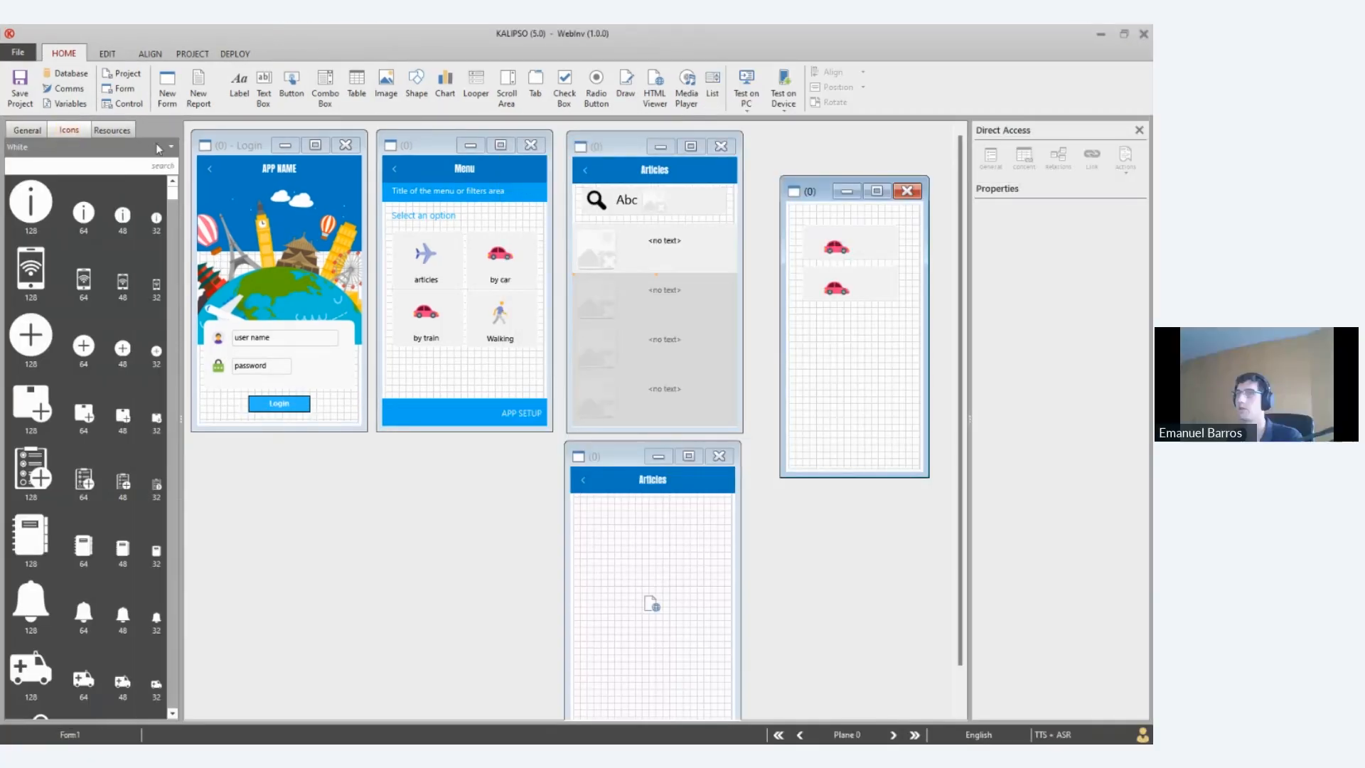
left_click(158, 147)
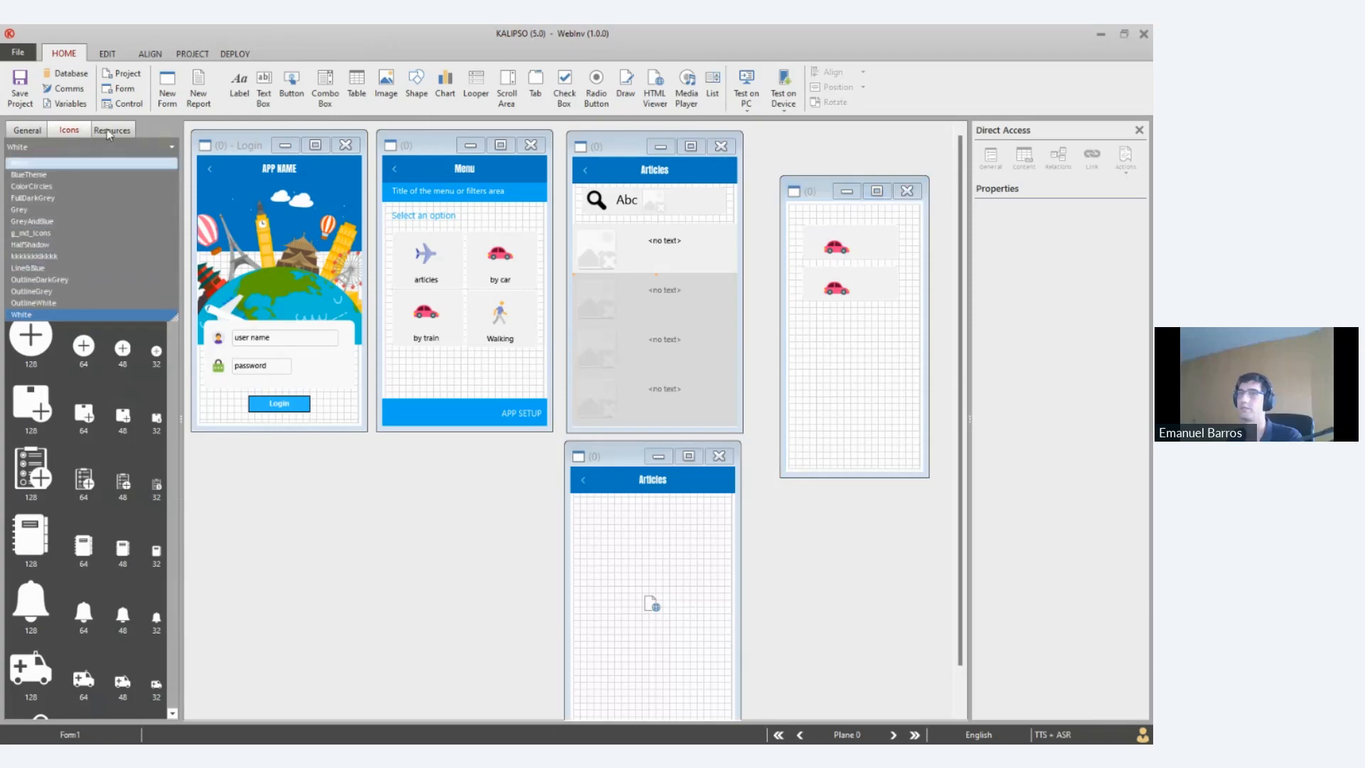
left_click(74, 130)
left_click(160, 167)
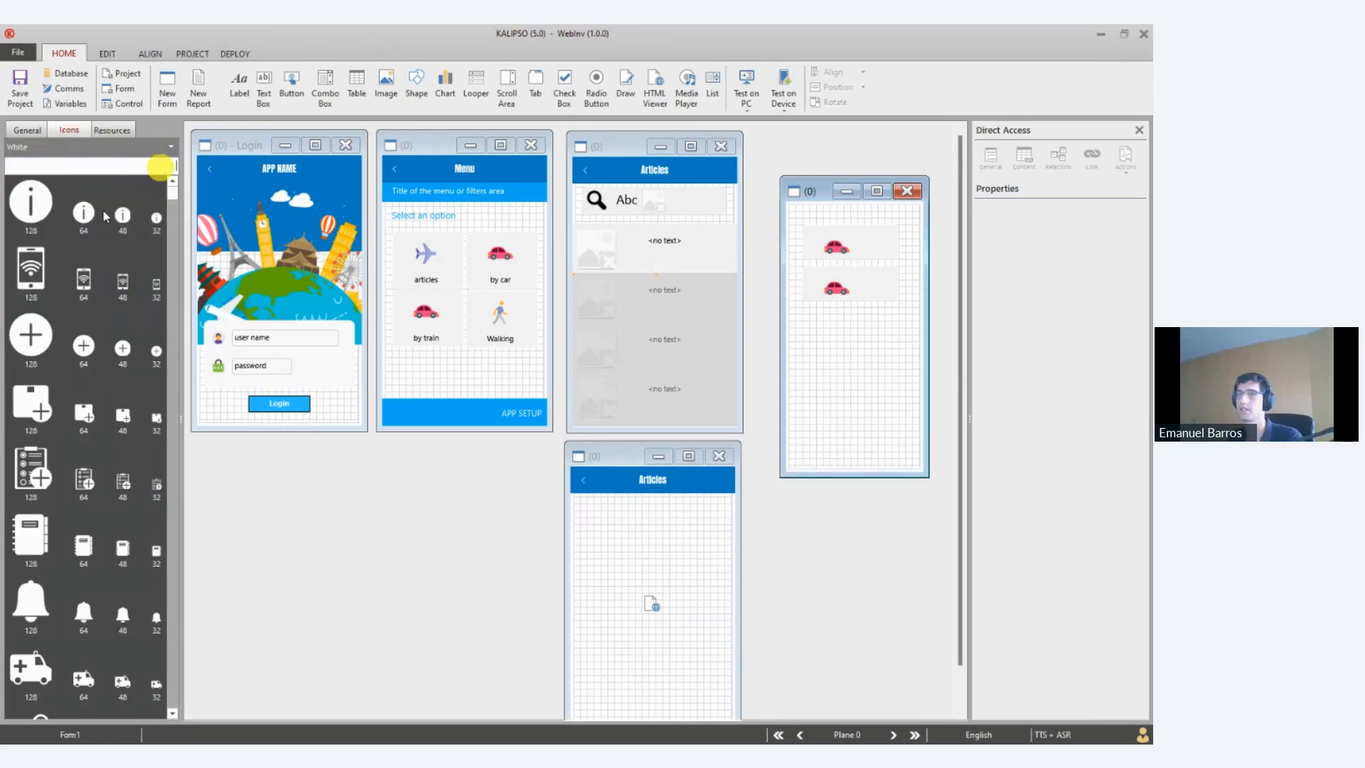
scroll(115, 378, "down", 10)
scroll(116, 378, "up", 2)
left_click_drag(173, 216, 170, 475)
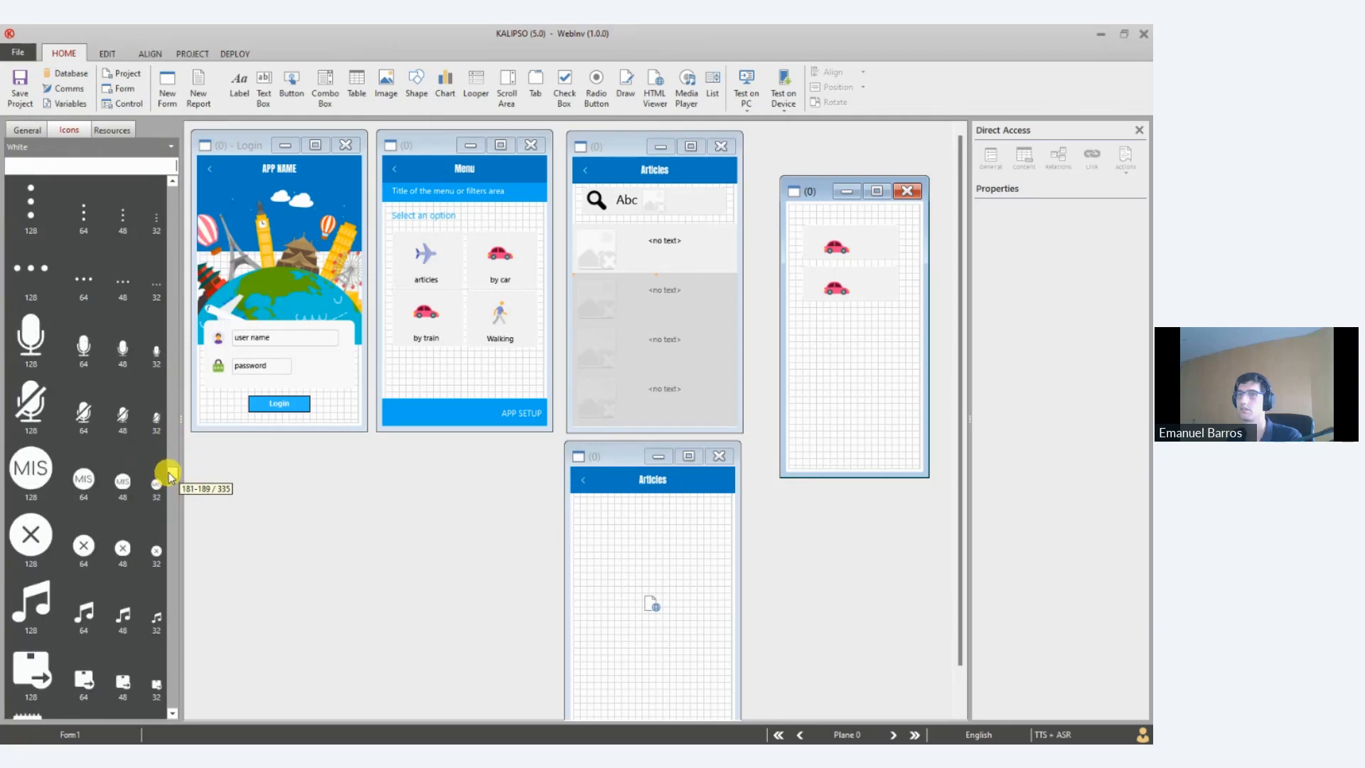
scroll(55, 424, "up", 2)
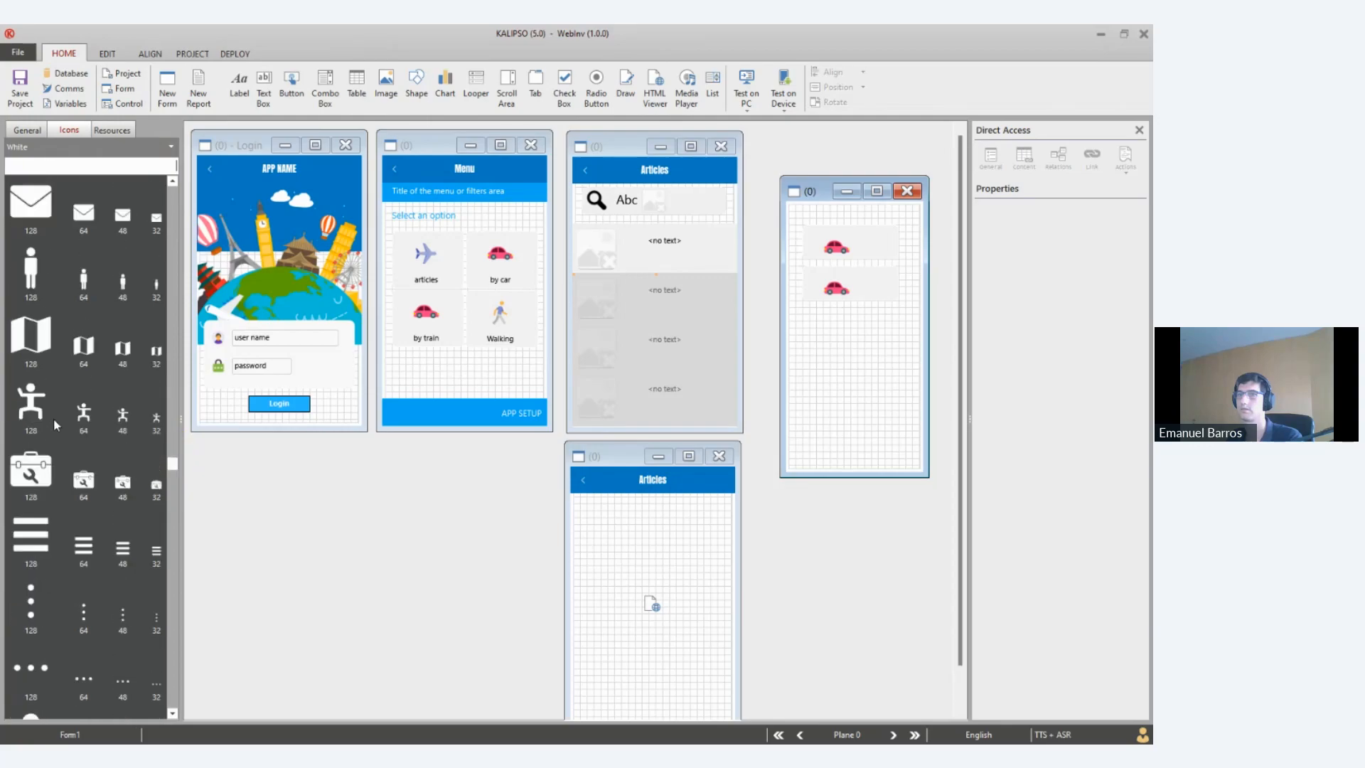
left_click_drag(27, 551, 735, 197)
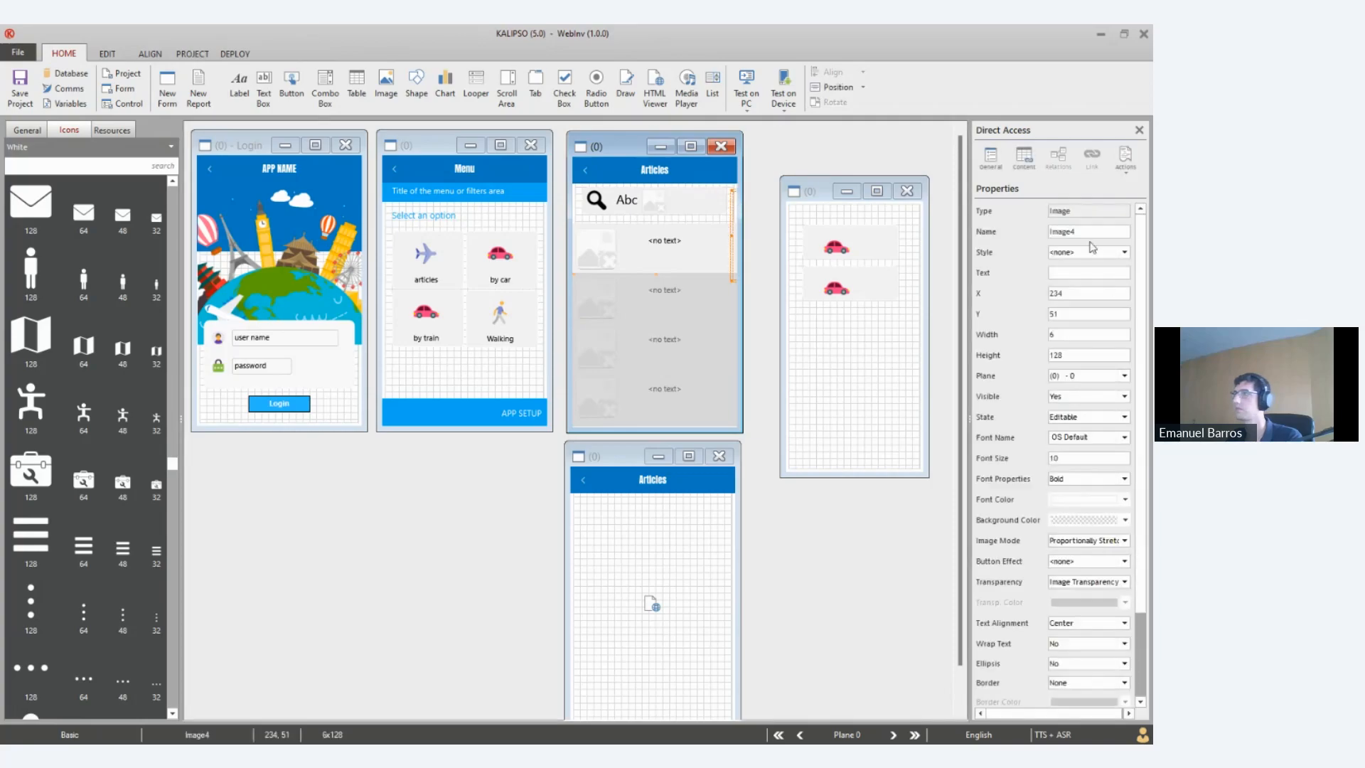
Position the menu icon at the top and right of the upper Articles form and resize it to about 42 by 110
left_click(850, 89)
left_click(851, 114)
left_click(854, 87)
left_click(861, 220)
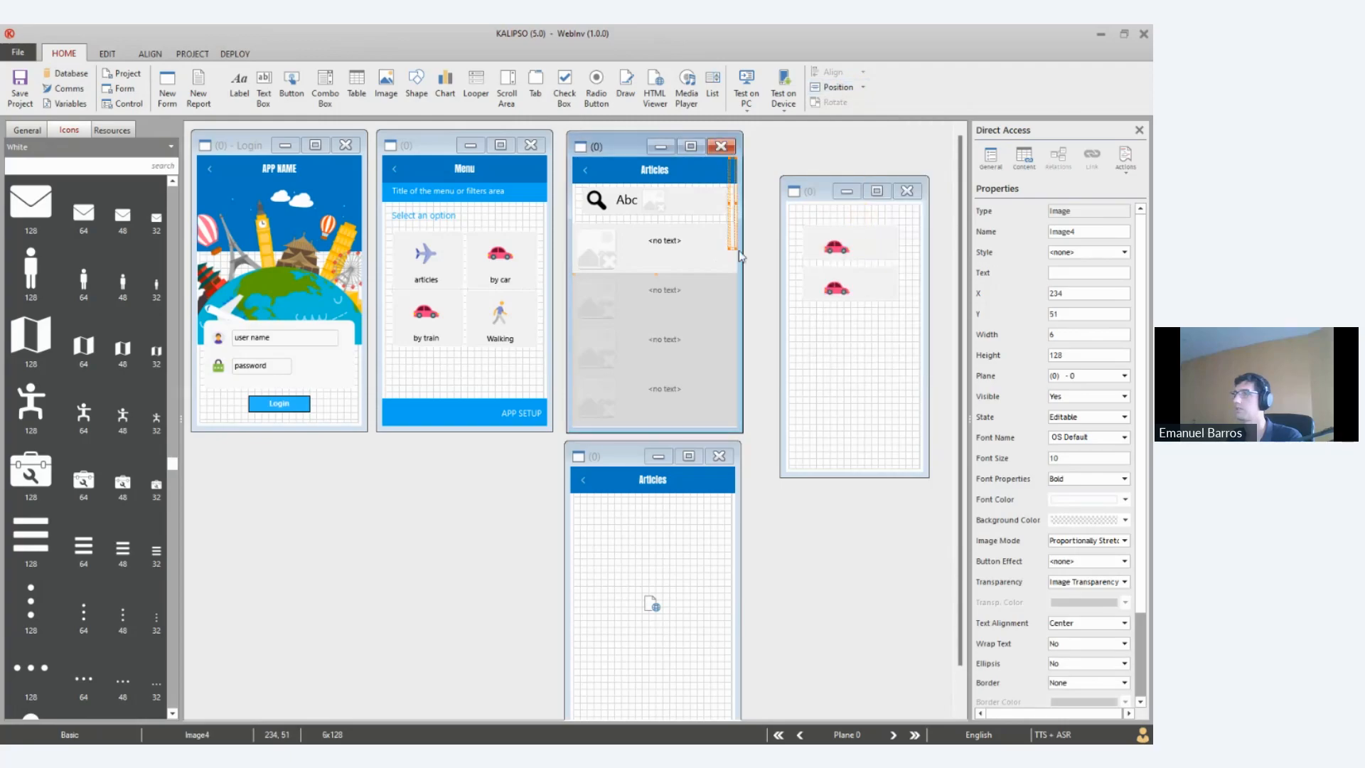
left_click_drag(723, 251, 701, 202)
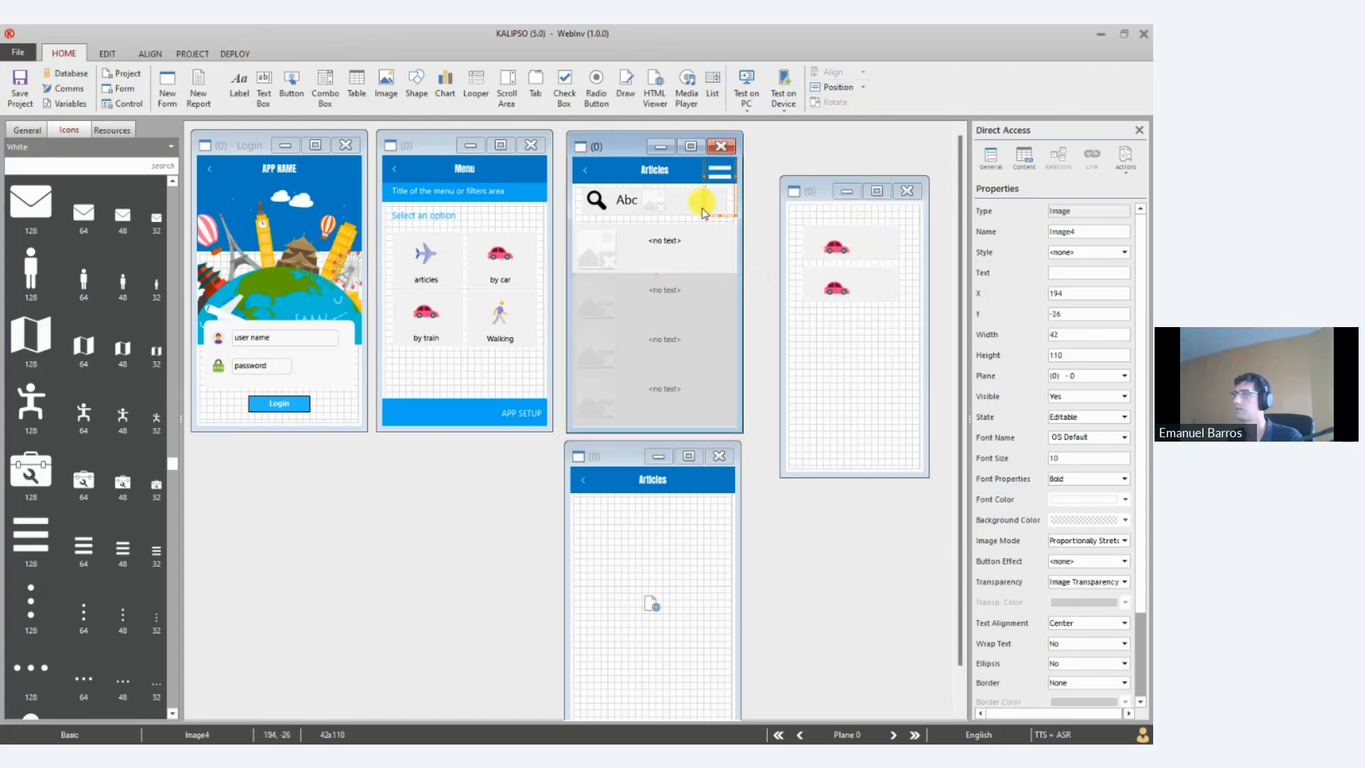
Set the menu icon's width to 32 and its height to 32
double_click(1070, 335)
type("32")
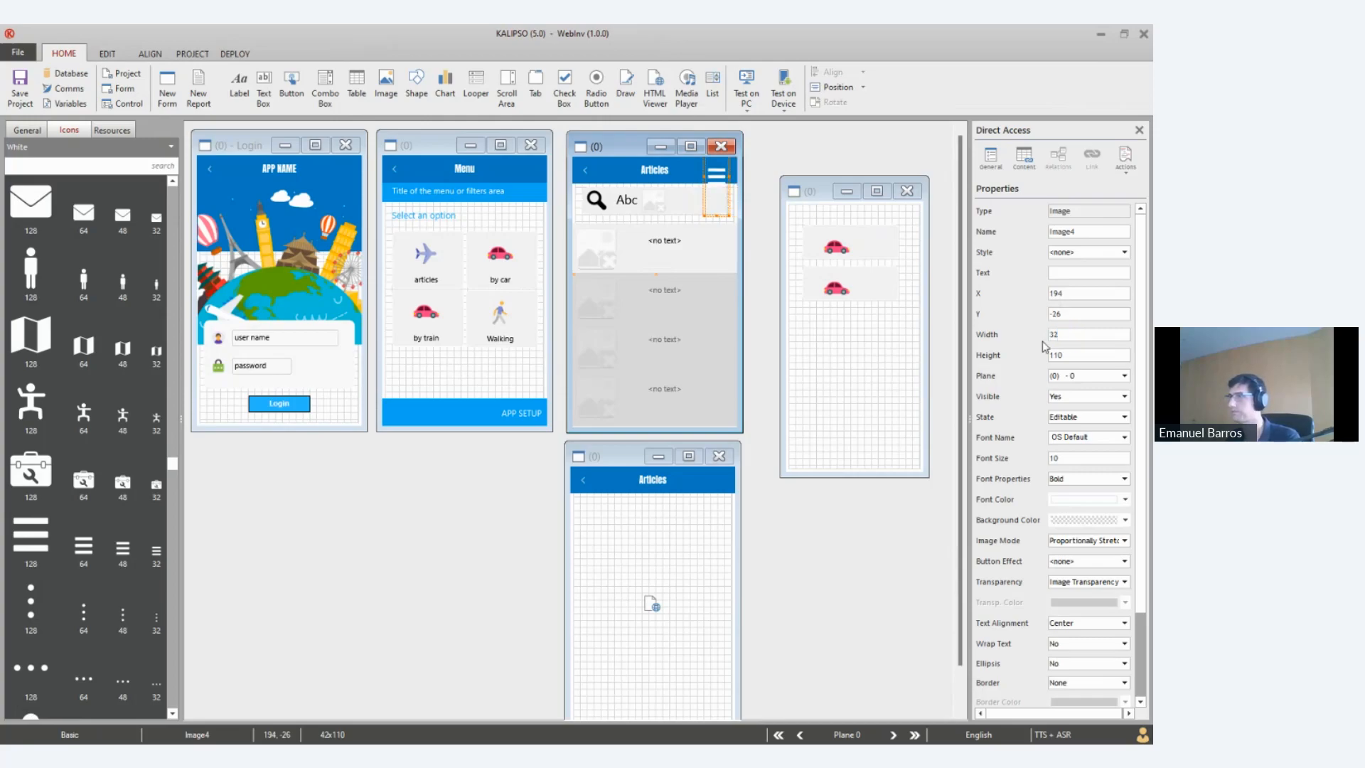
double_click(1070, 354)
type("32")
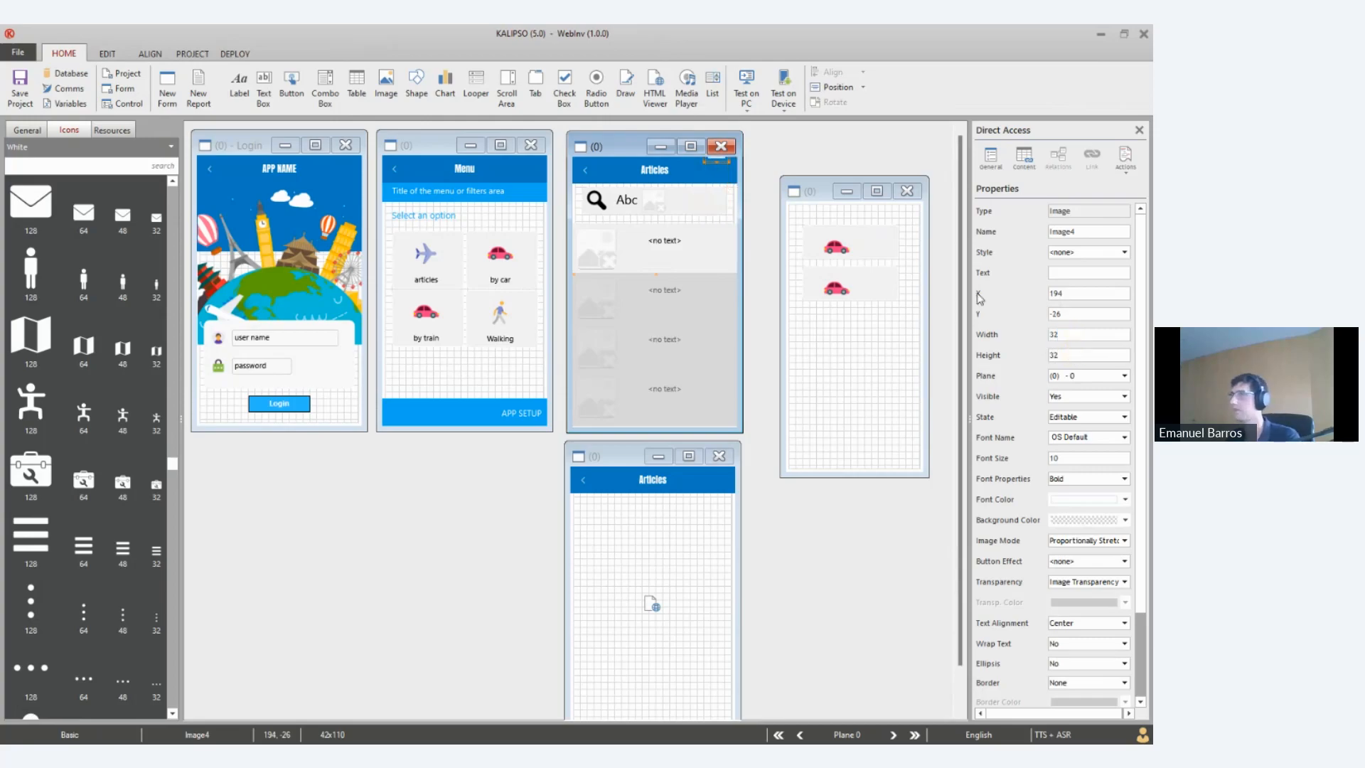
Position the menu icon at the top and right of the Articles form and set its width to 30
left_click(860, 87)
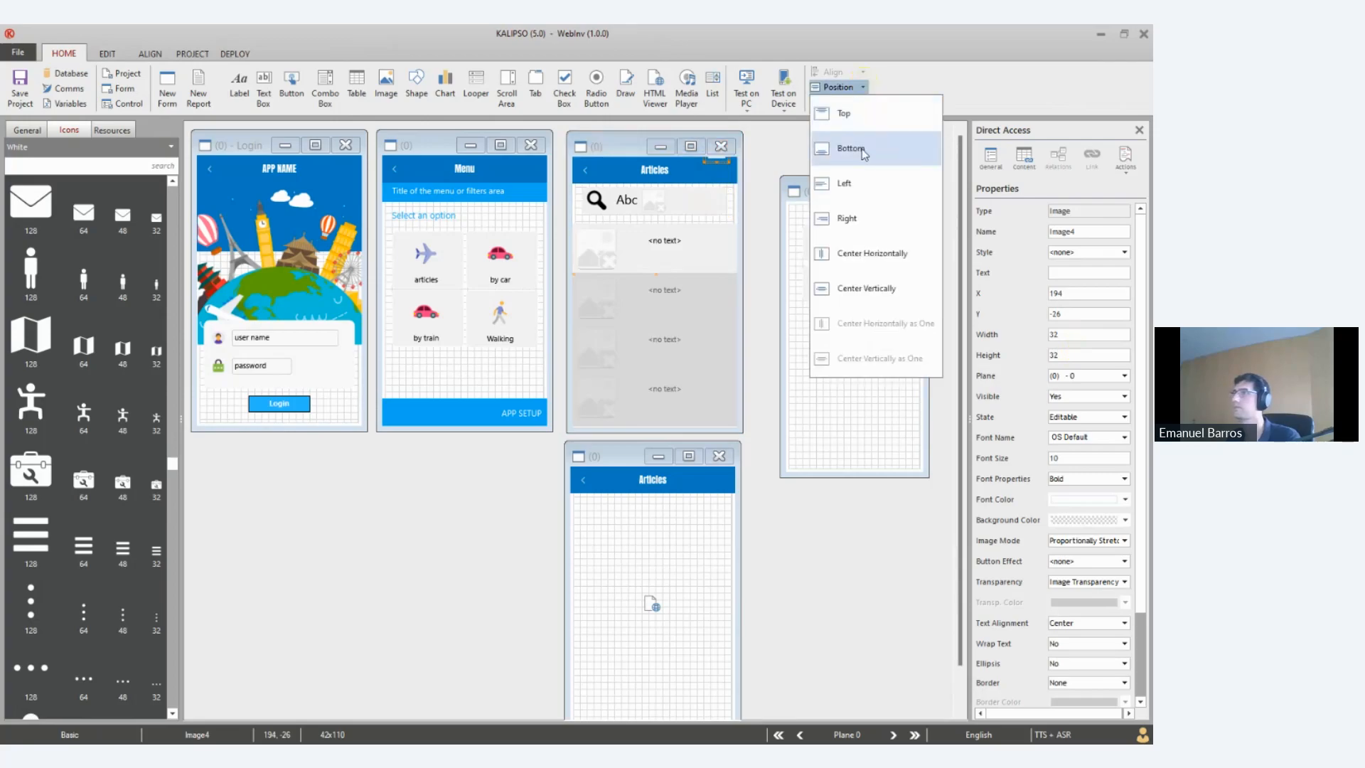
left_click(863, 112)
left_click(825, 89)
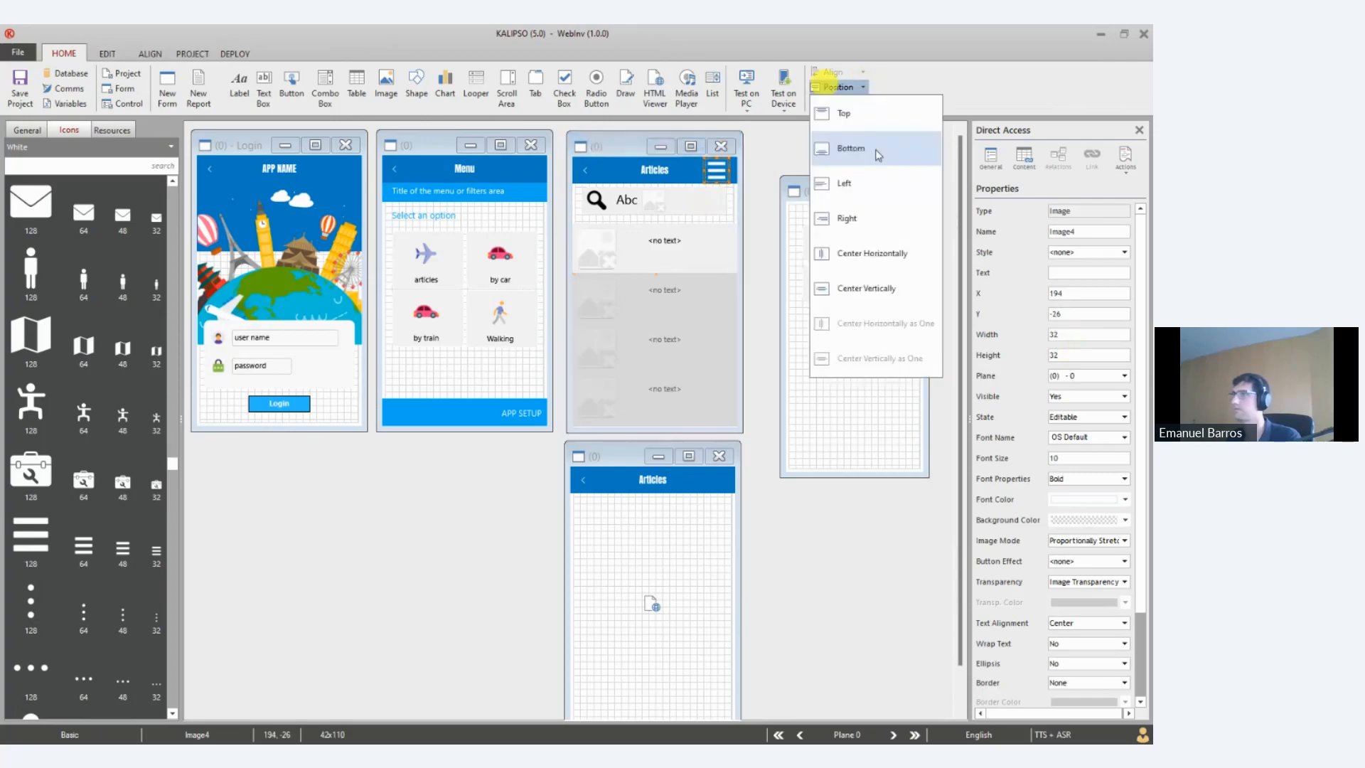
left_click(871, 216)
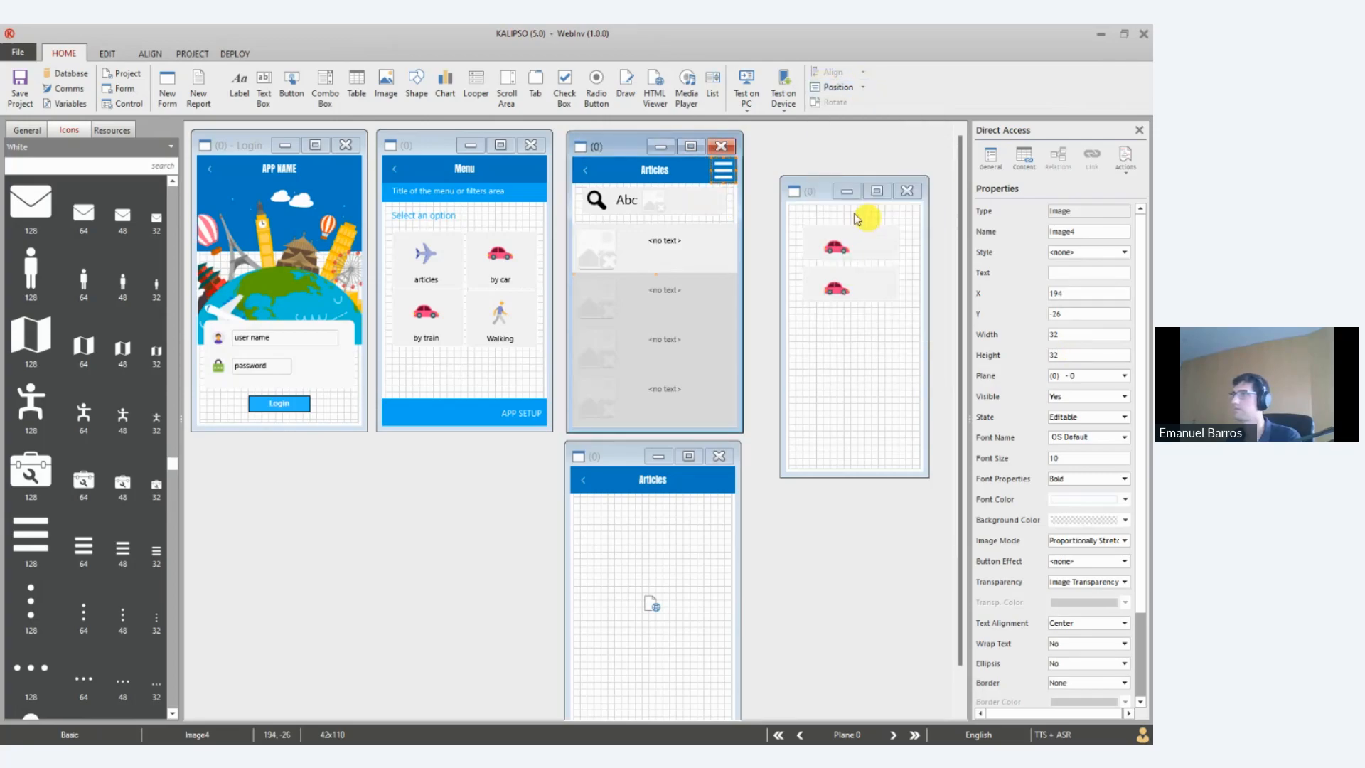
double_click(1063, 335)
type("30")
key("Return")
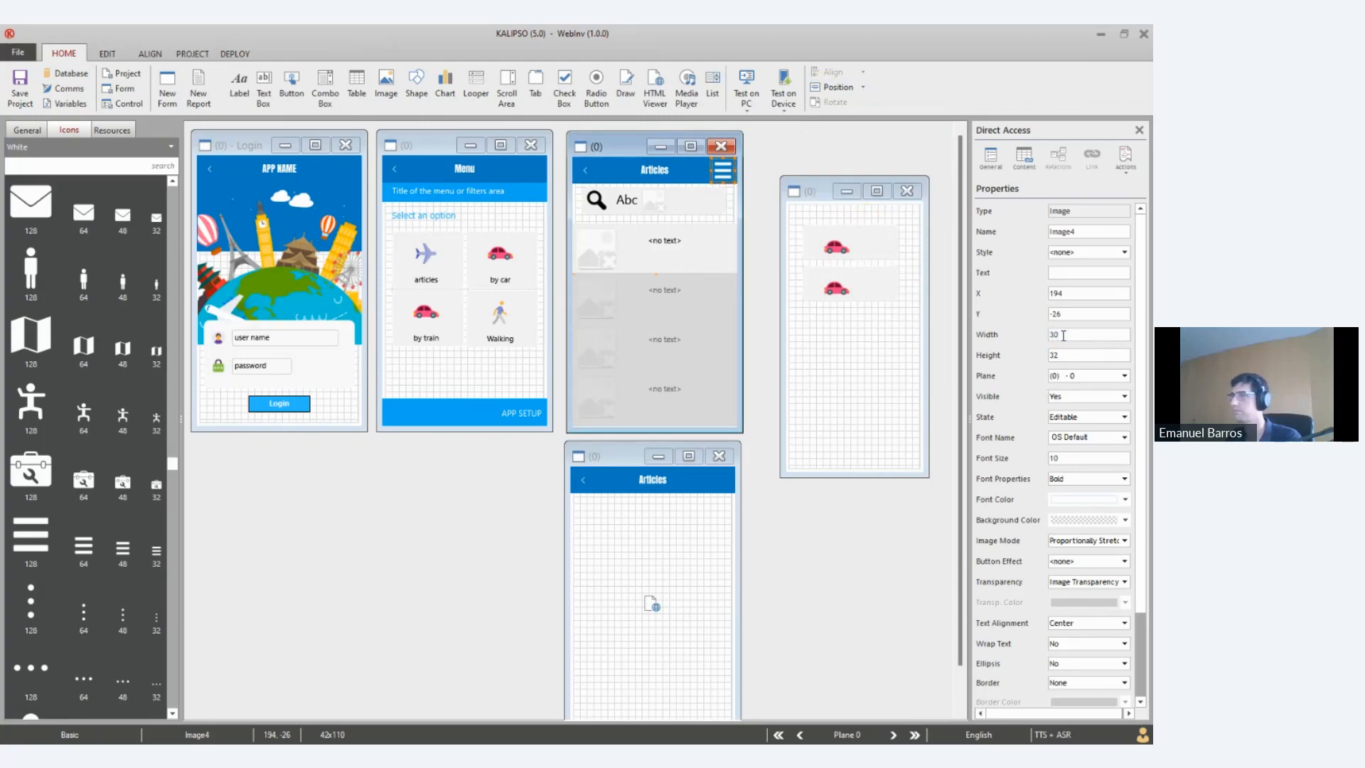
Try to add a Show Form action for Form1 with starting plane 0 to the menu icon's Click event and save the image
double_click(722, 173)
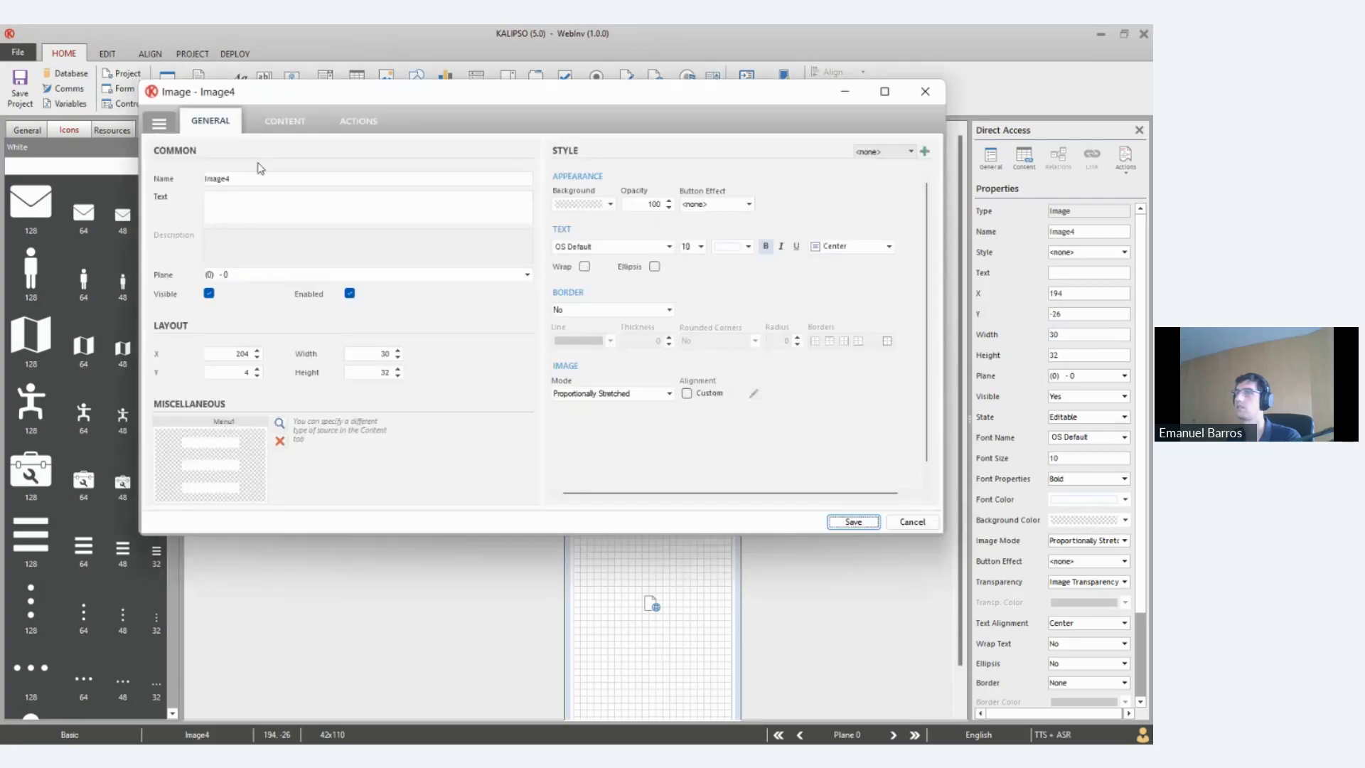
left_click(339, 122)
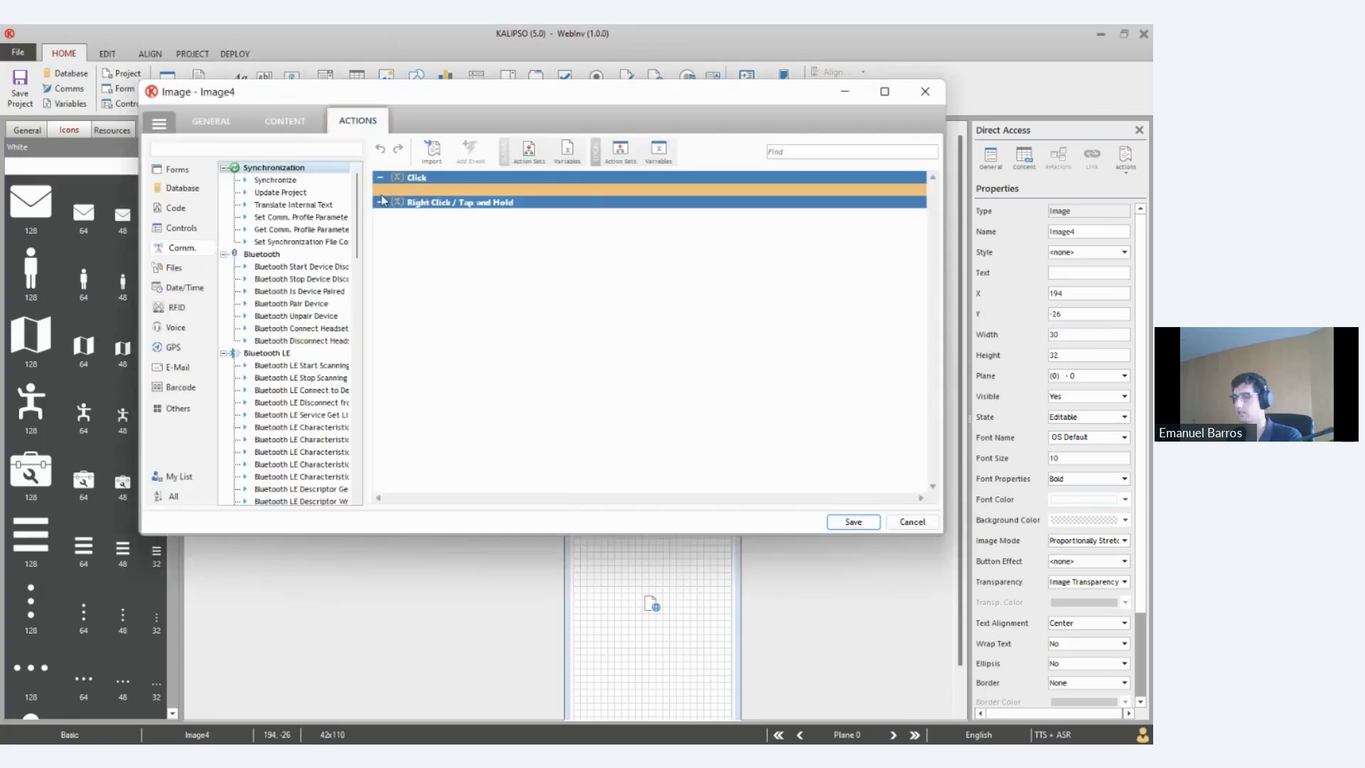
double_click(389, 190)
type("Sh")
key("Return")
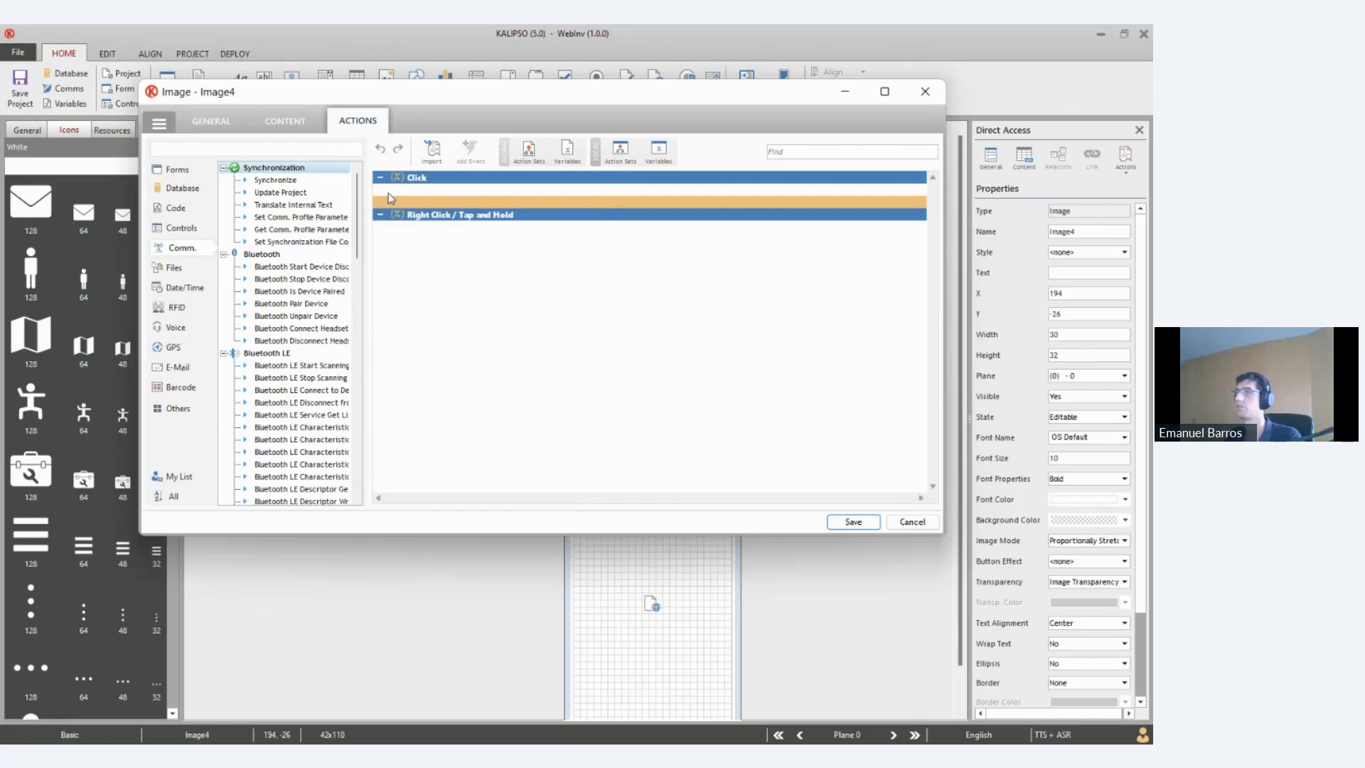
left_click(454, 157)
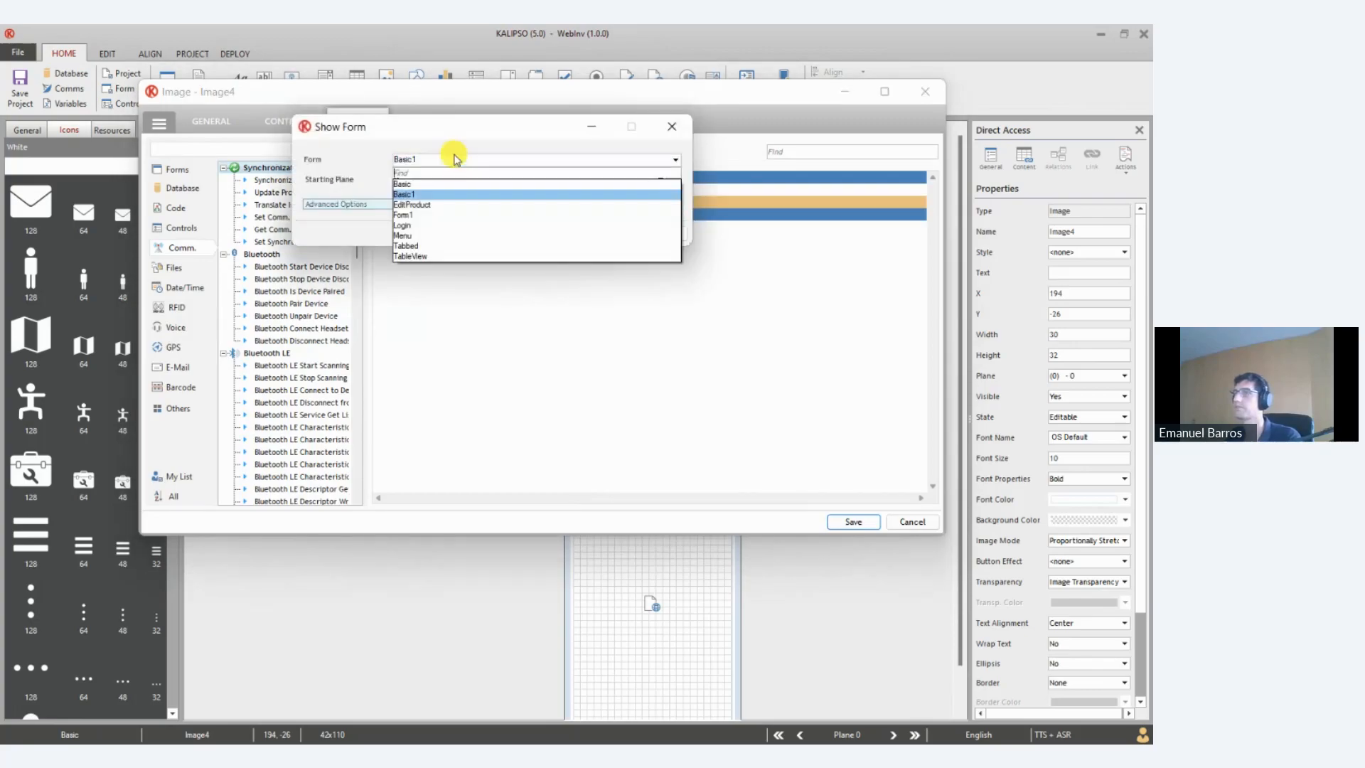
left_click(426, 216)
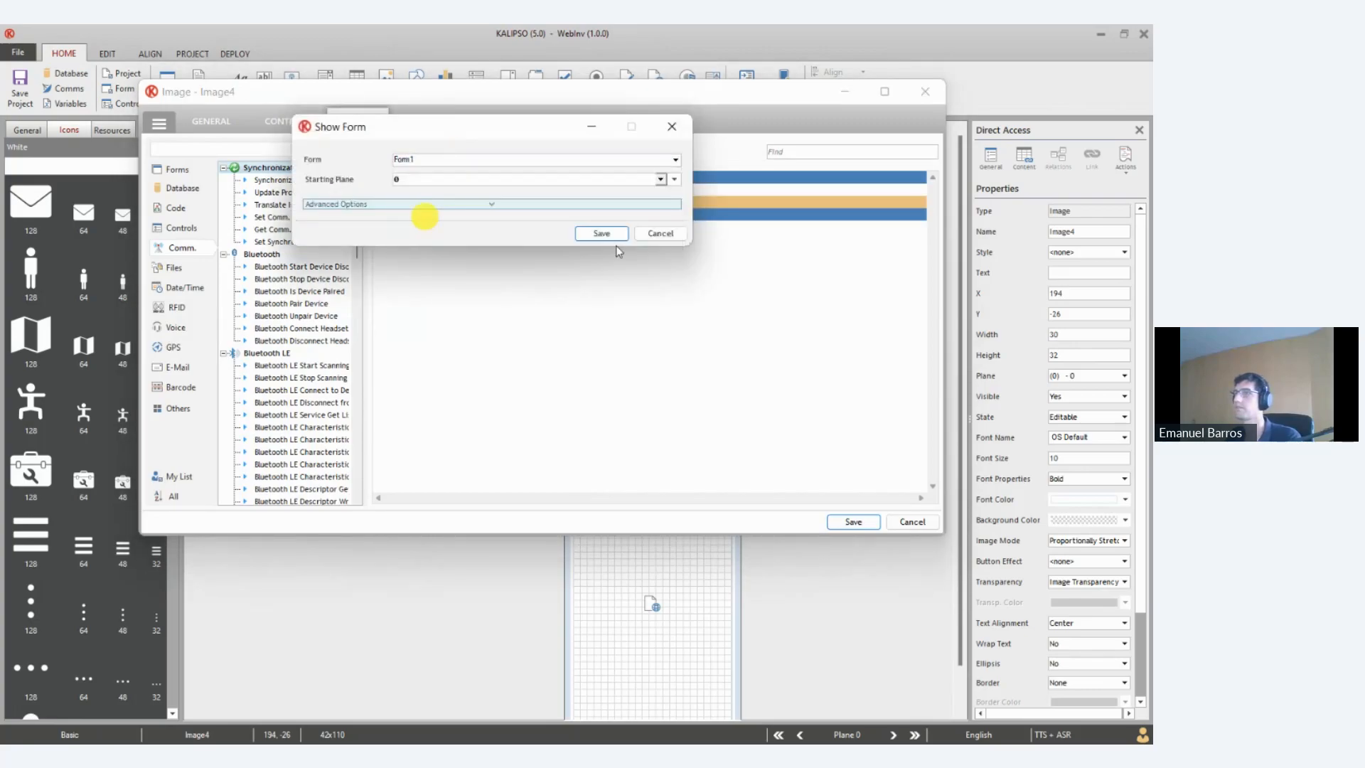
left_click(605, 234)
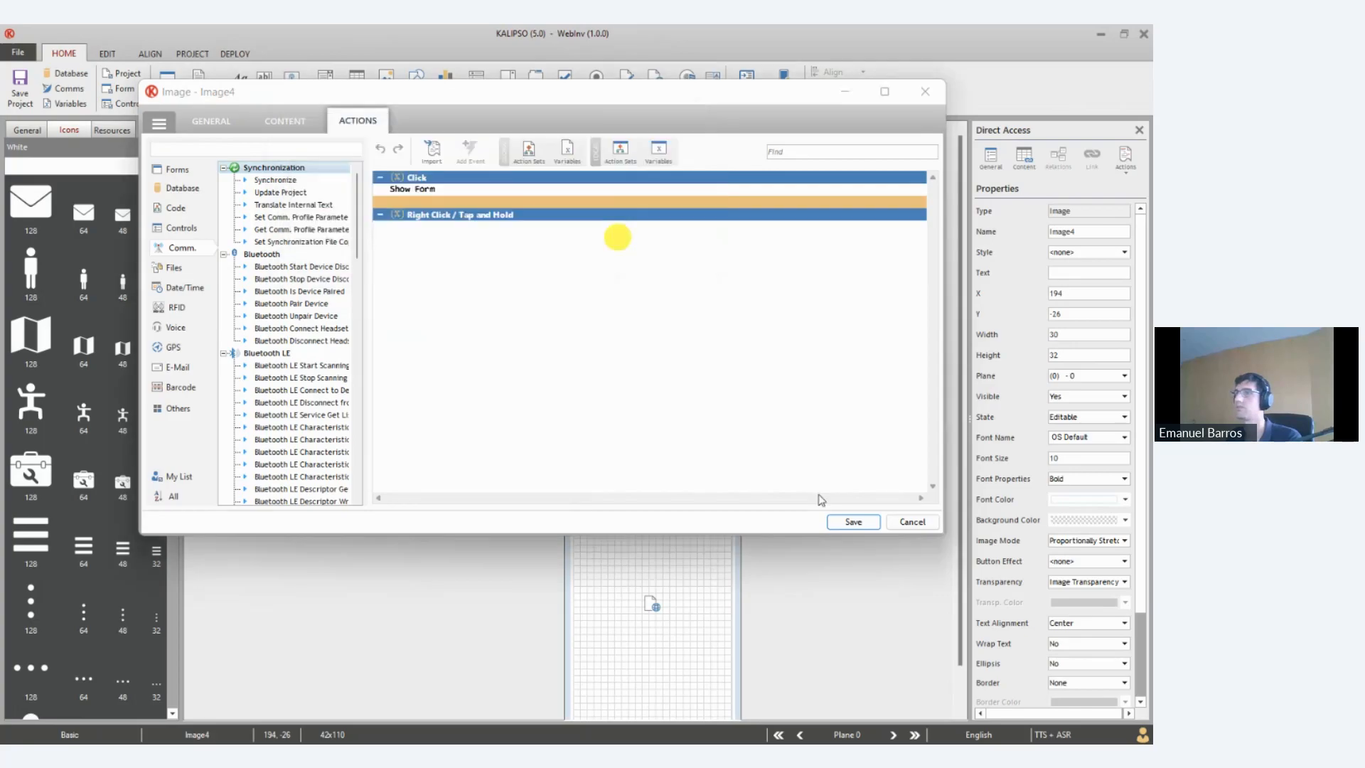
left_click(853, 521)
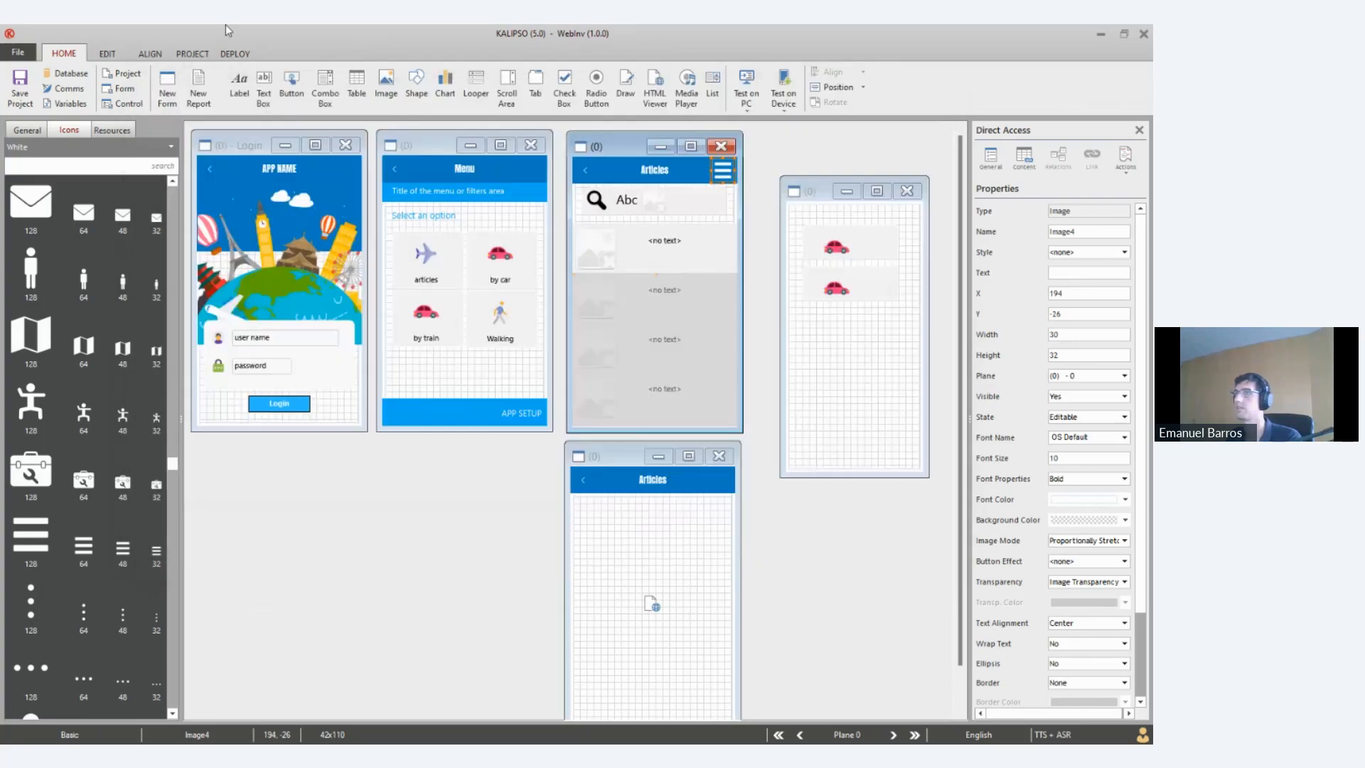
Generate a project update file with the Deploy Folder output turned off
left_click(234, 53)
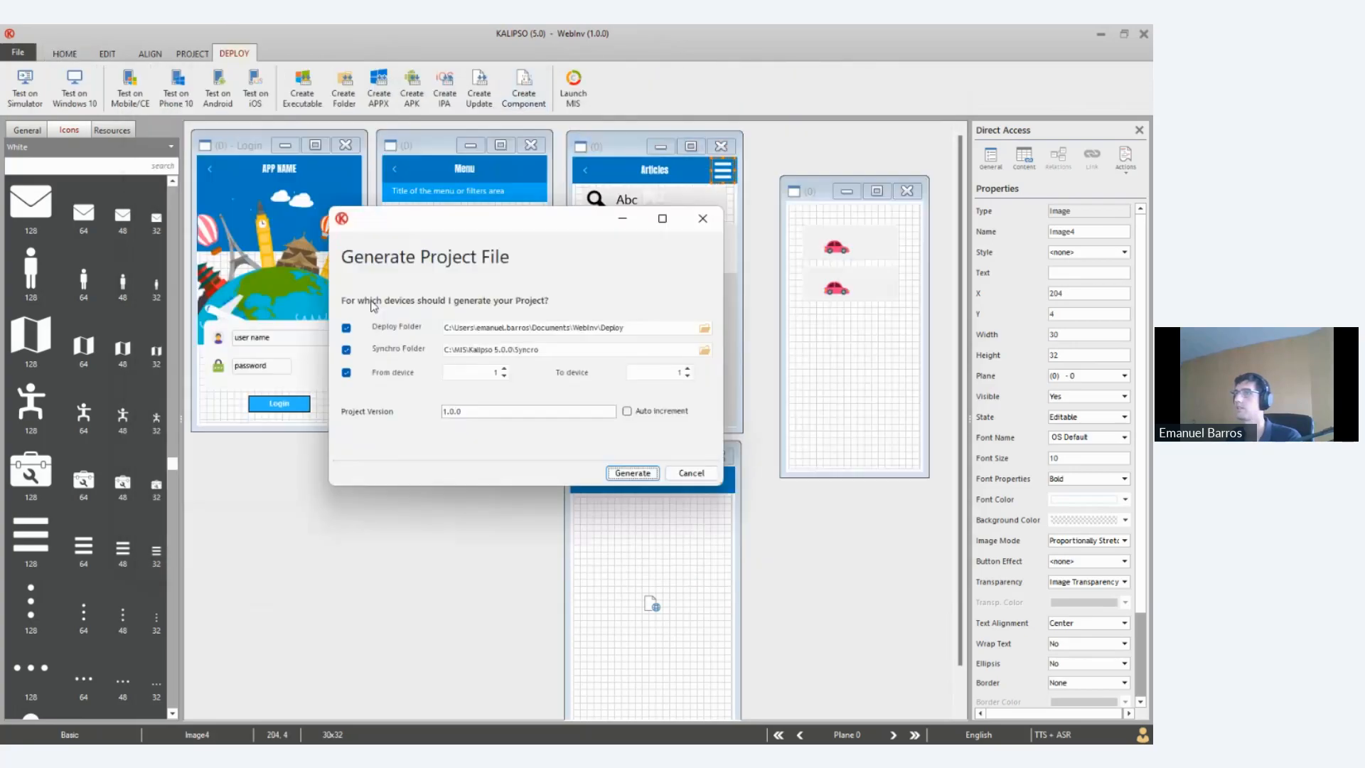
left_click(347, 329)
left_click(632, 473)
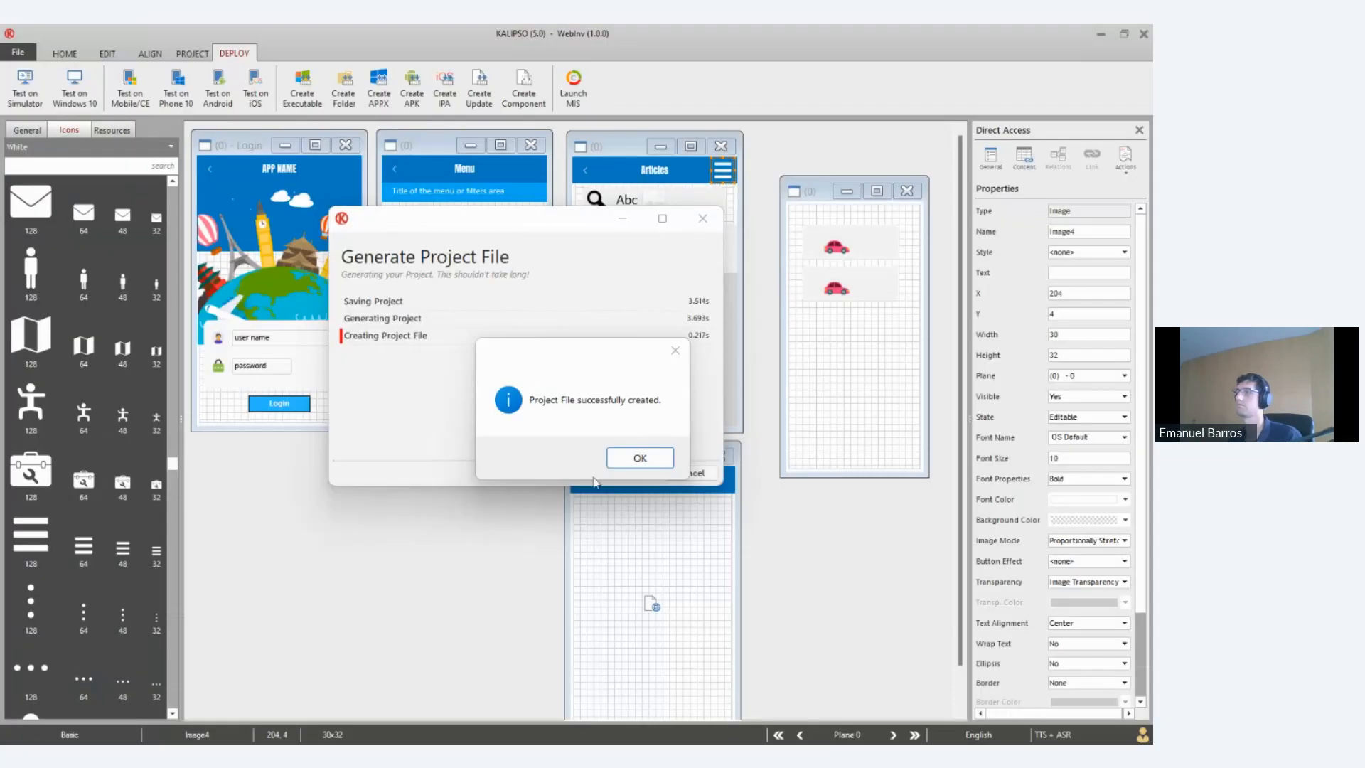
left_click(638, 460)
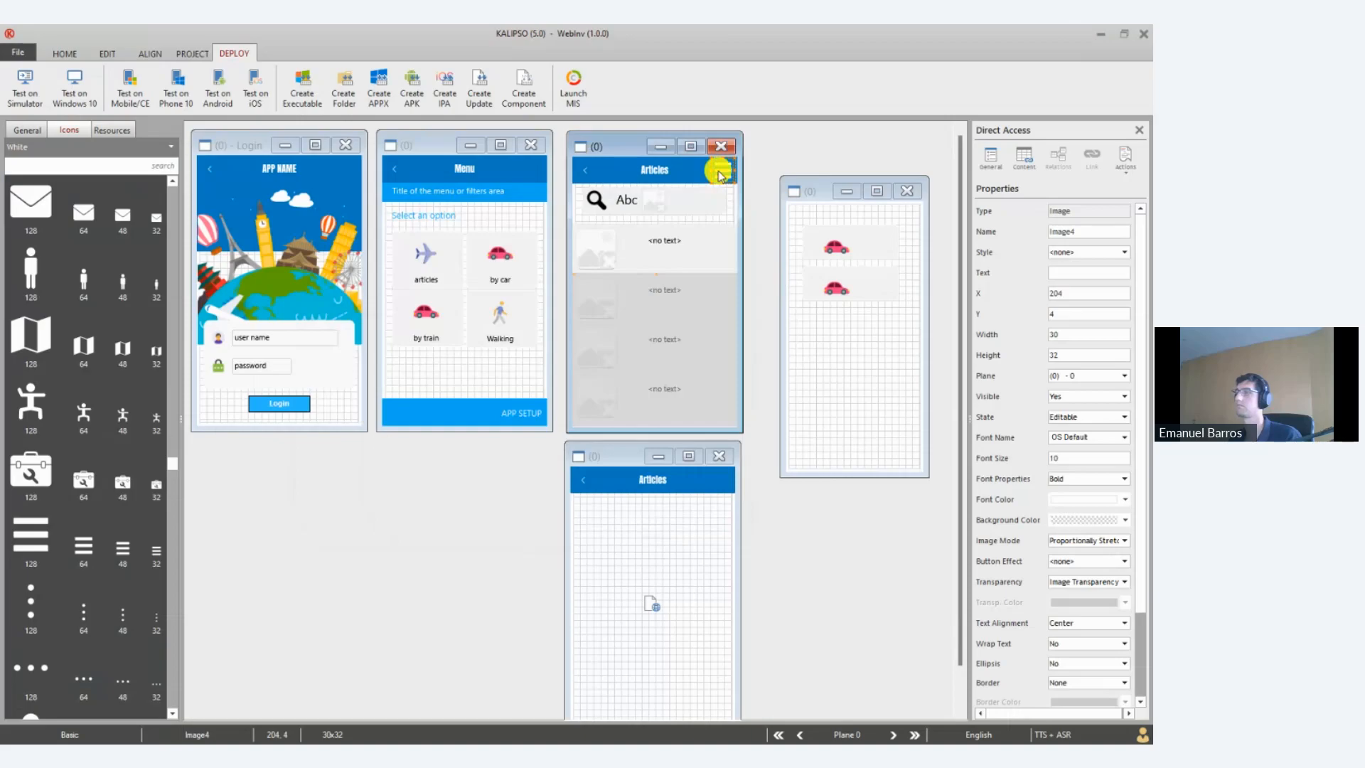
Retry adding the Show Form action for Form1 to the menu icon's Click event and save the image
left_click(721, 174)
left_click(295, 121)
left_click(359, 121)
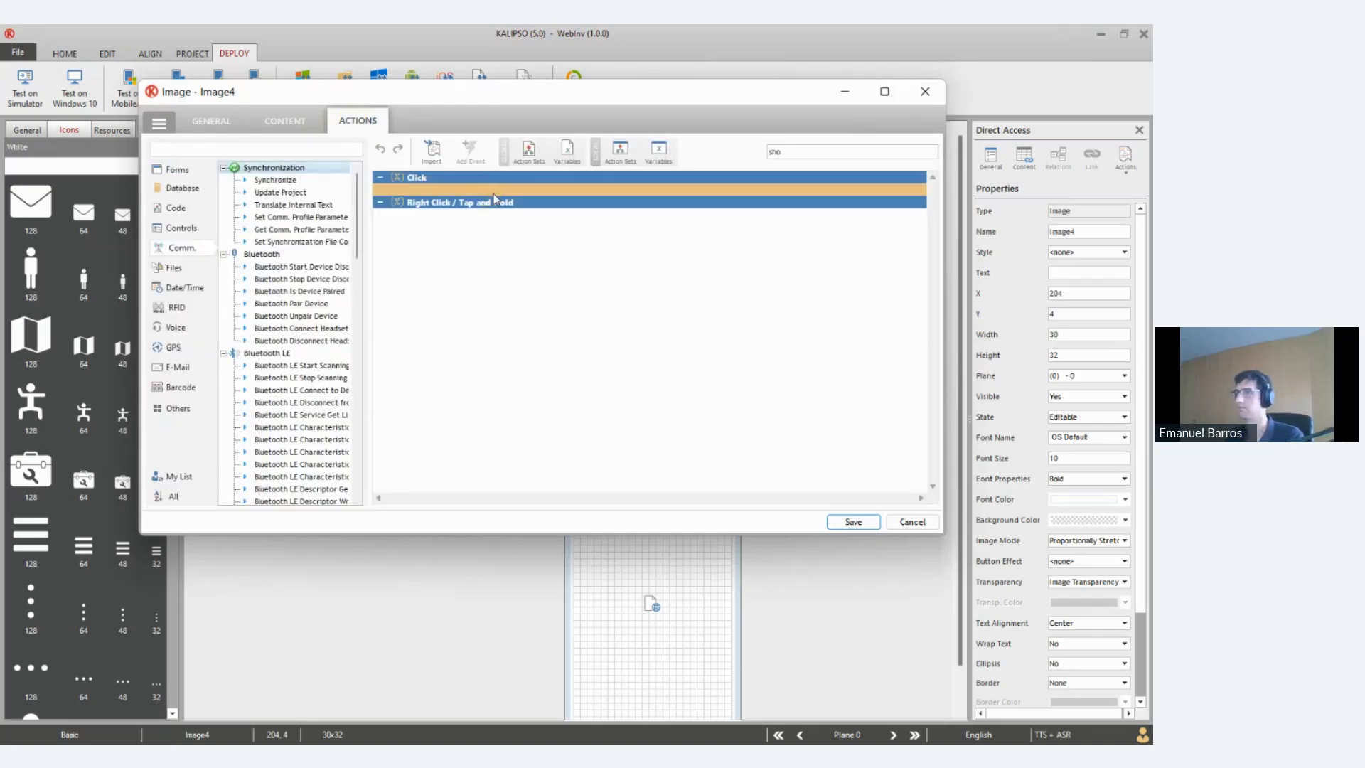
left_click(496, 199)
left_click(494, 196)
left_click(506, 158)
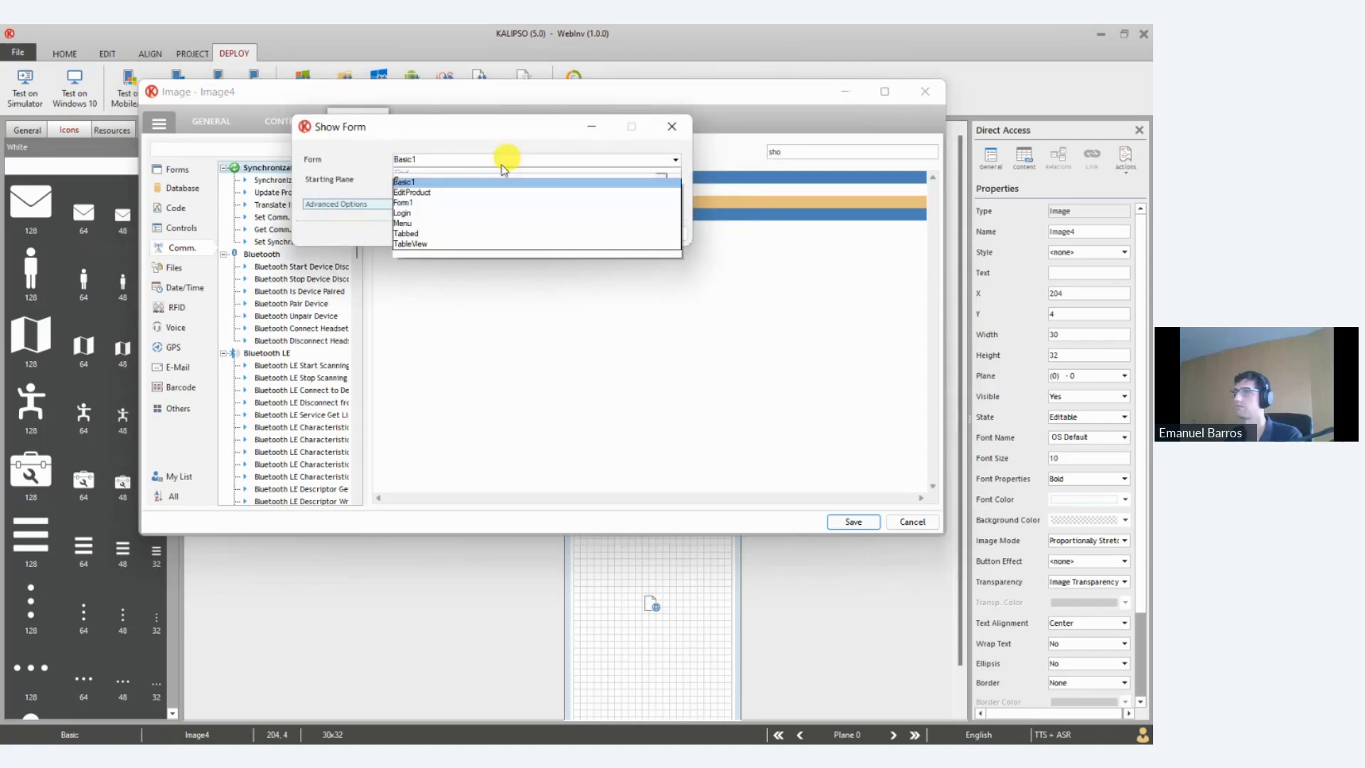
left_click(432, 204)
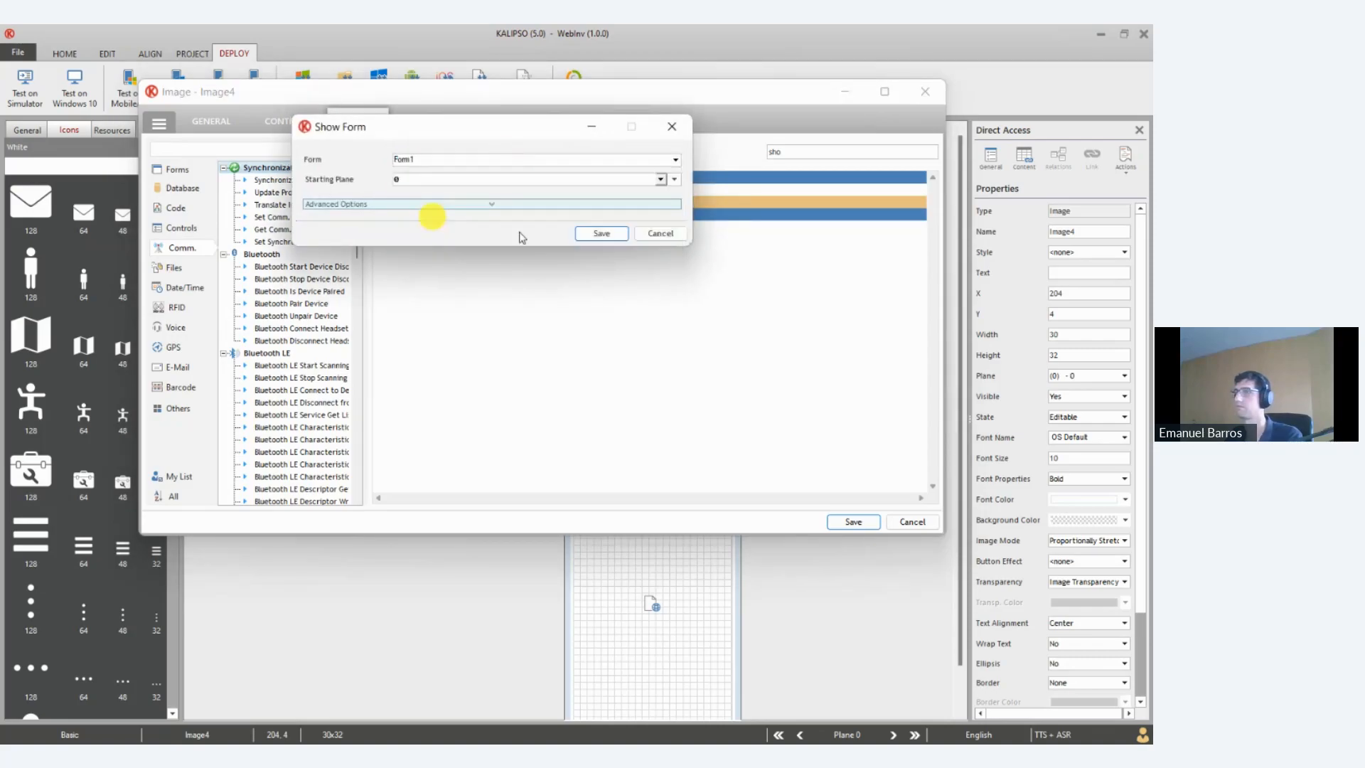
left_click(615, 235)
left_click(853, 521)
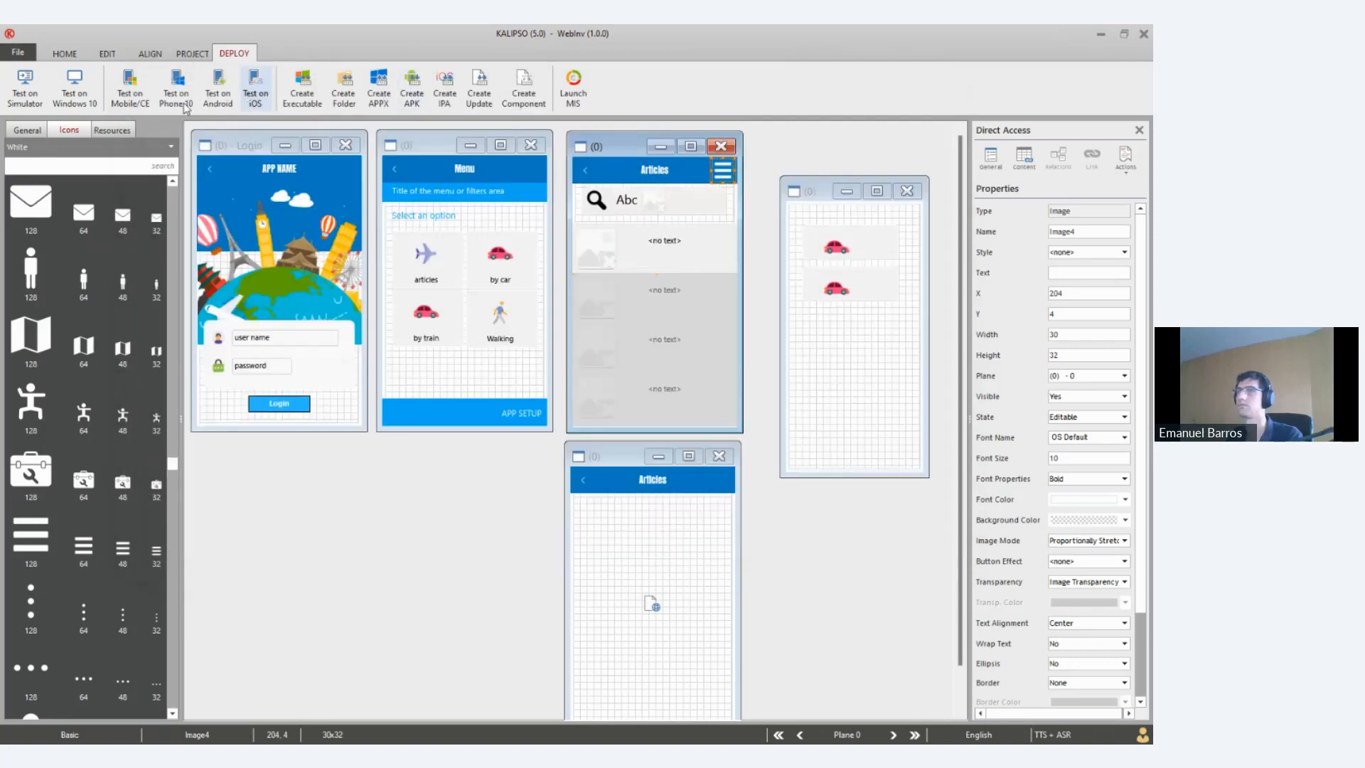
Generate another project update file, version 1.0.0, into the Synchro Folder only
left_click(478, 96)
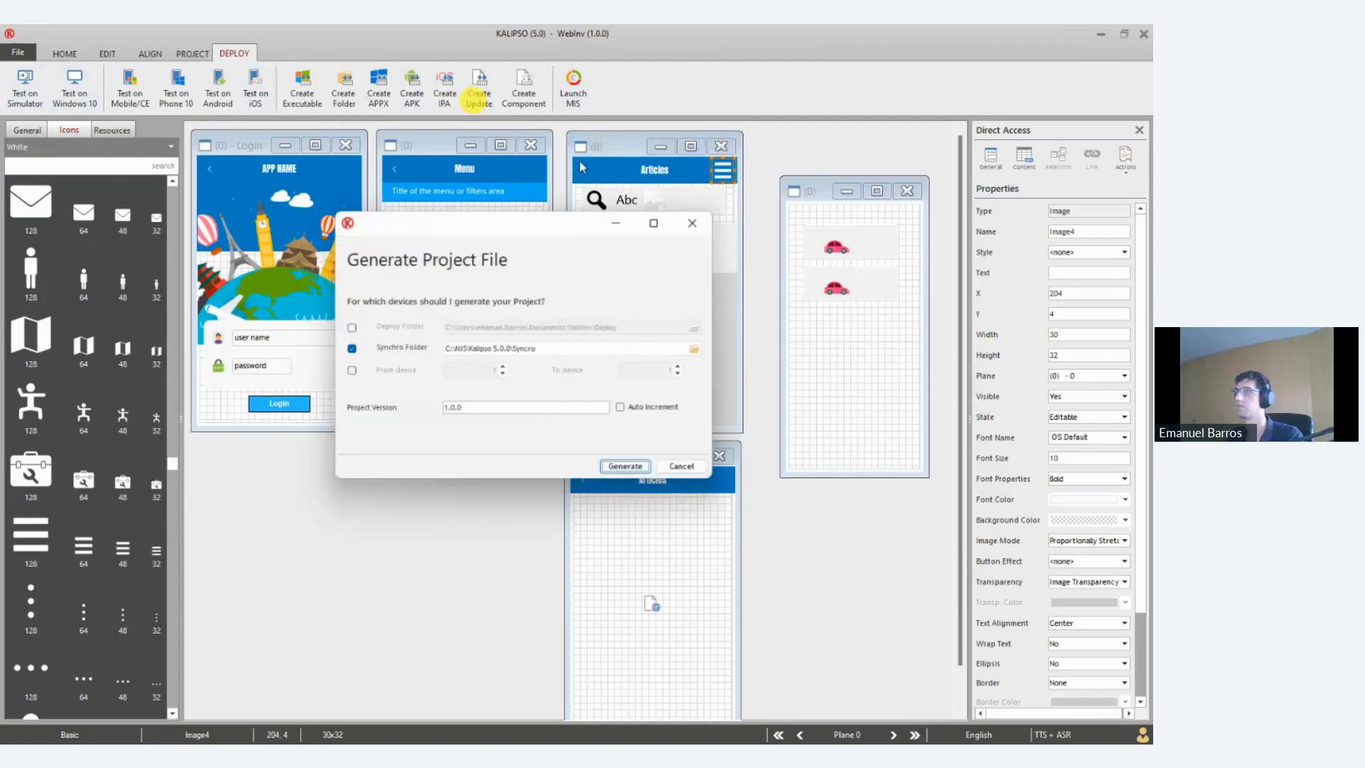
key("Return")
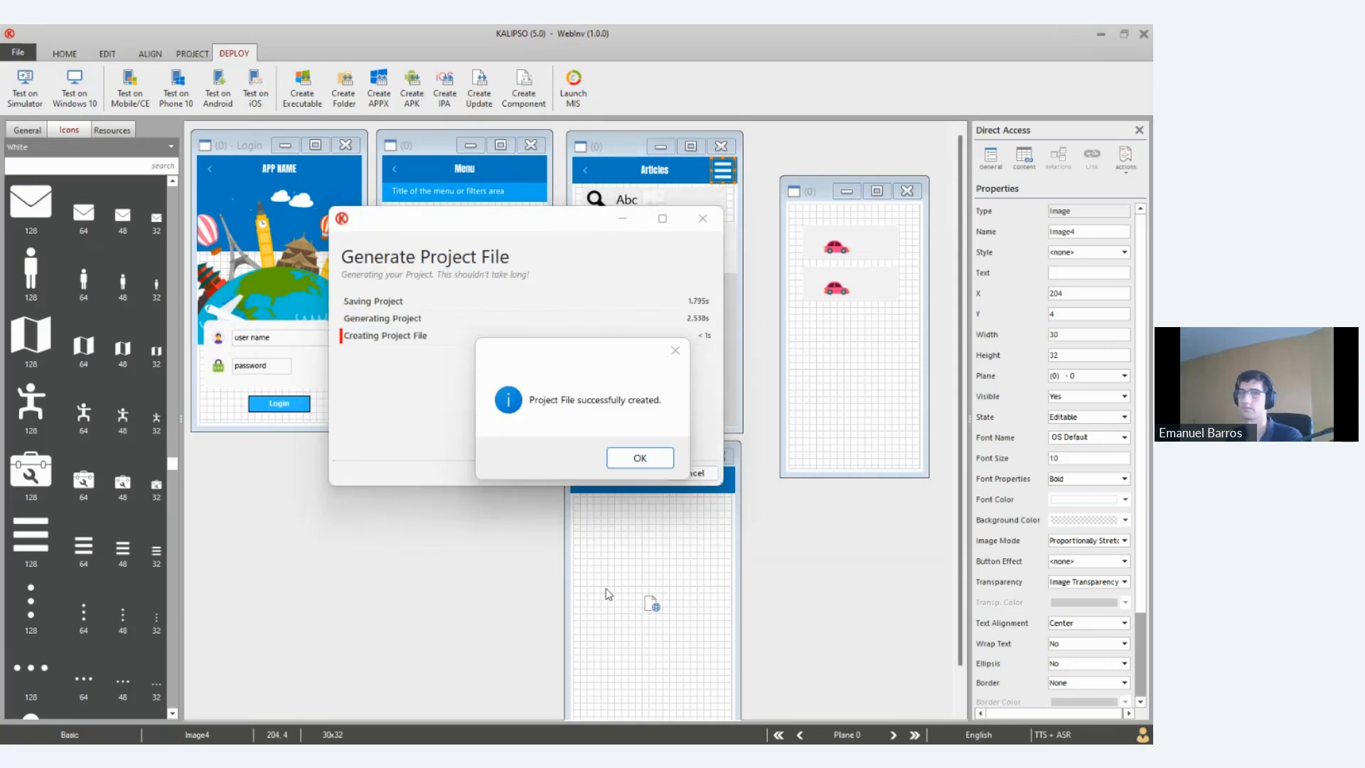
left_click(639, 458)
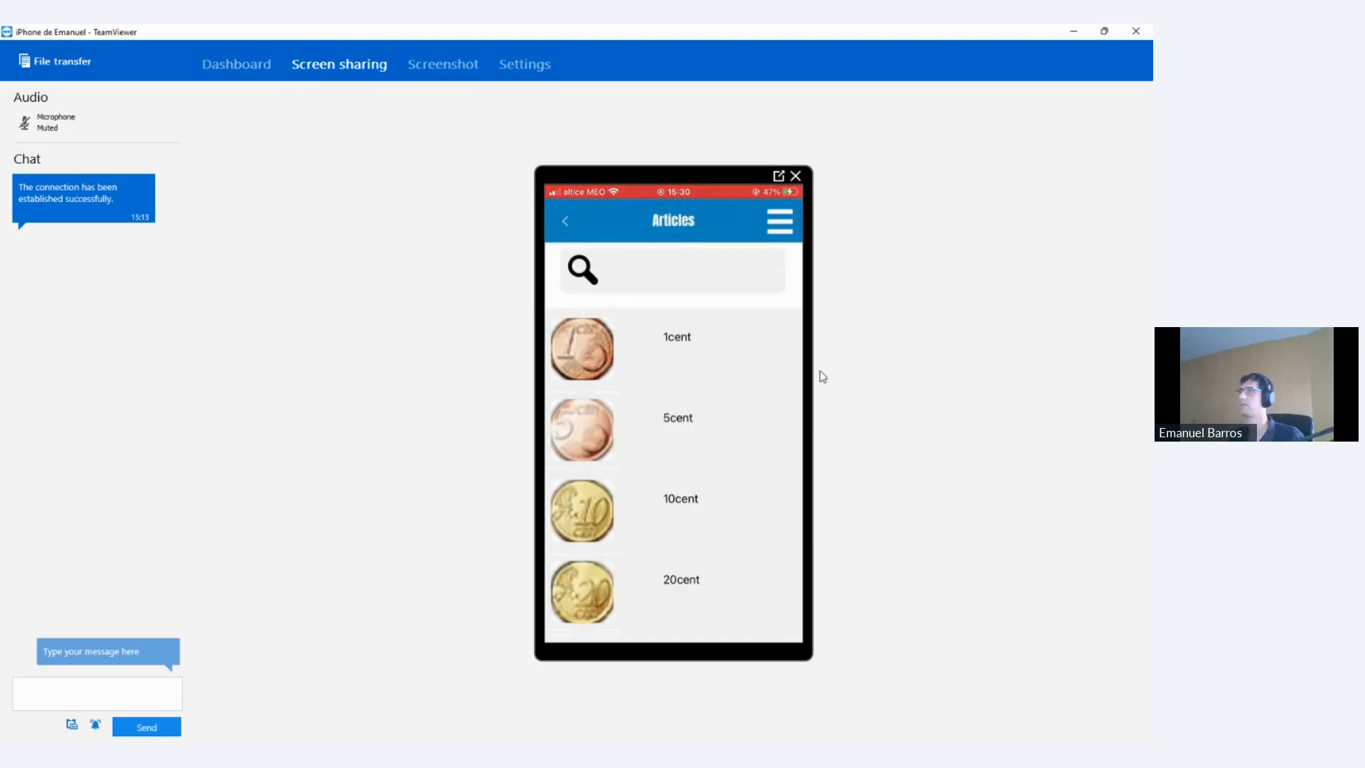
Switch back from the shared phone screen to Kalipso Studio and open the actions of the upper Articles form's menu icon
left_click(1073, 31)
left_click(721, 174)
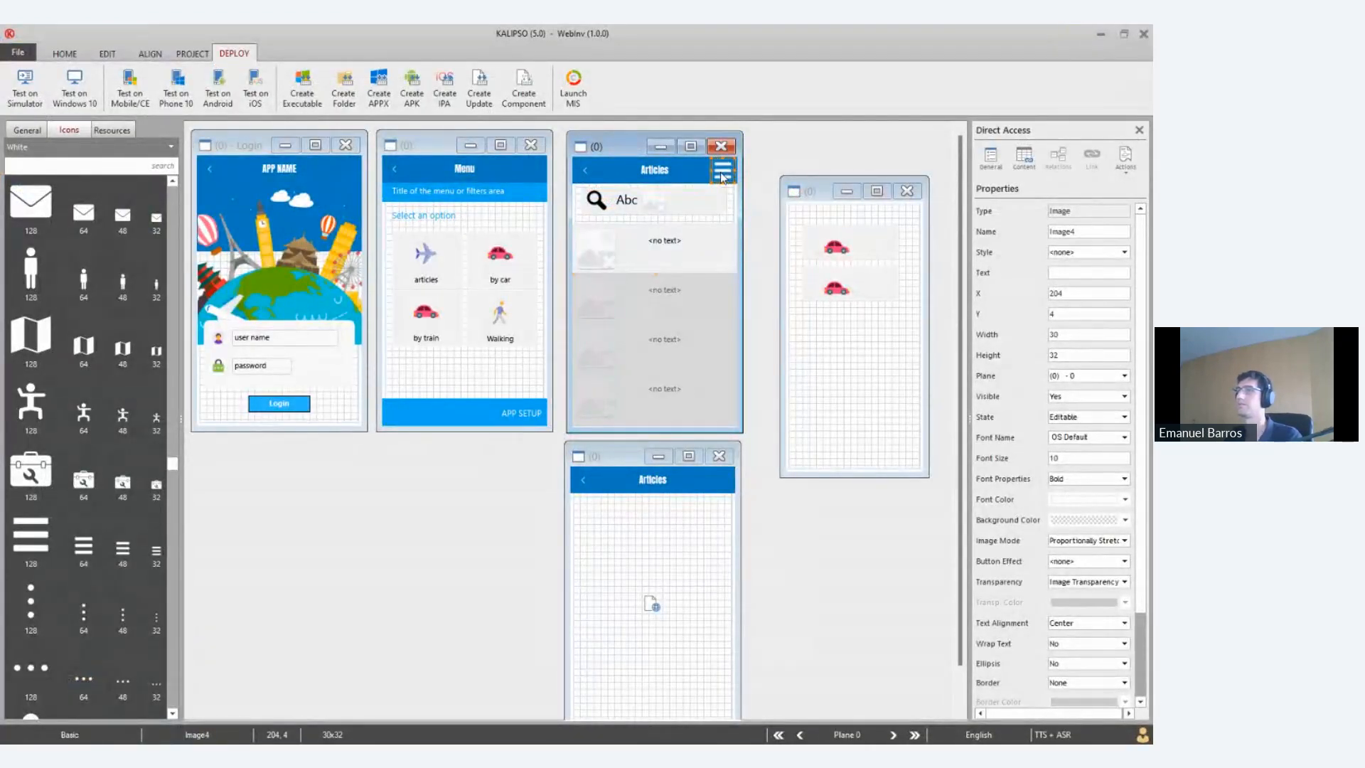
double_click(722, 177)
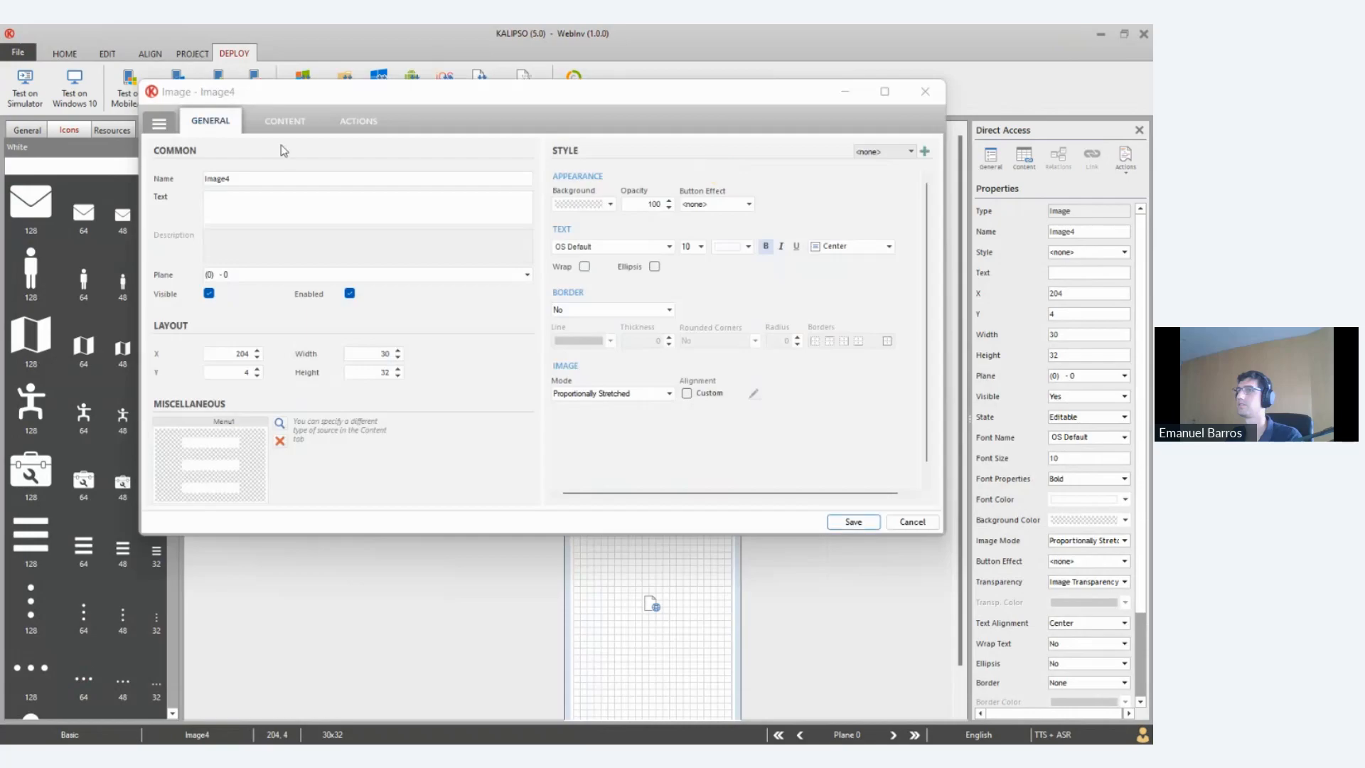
left_click(341, 124)
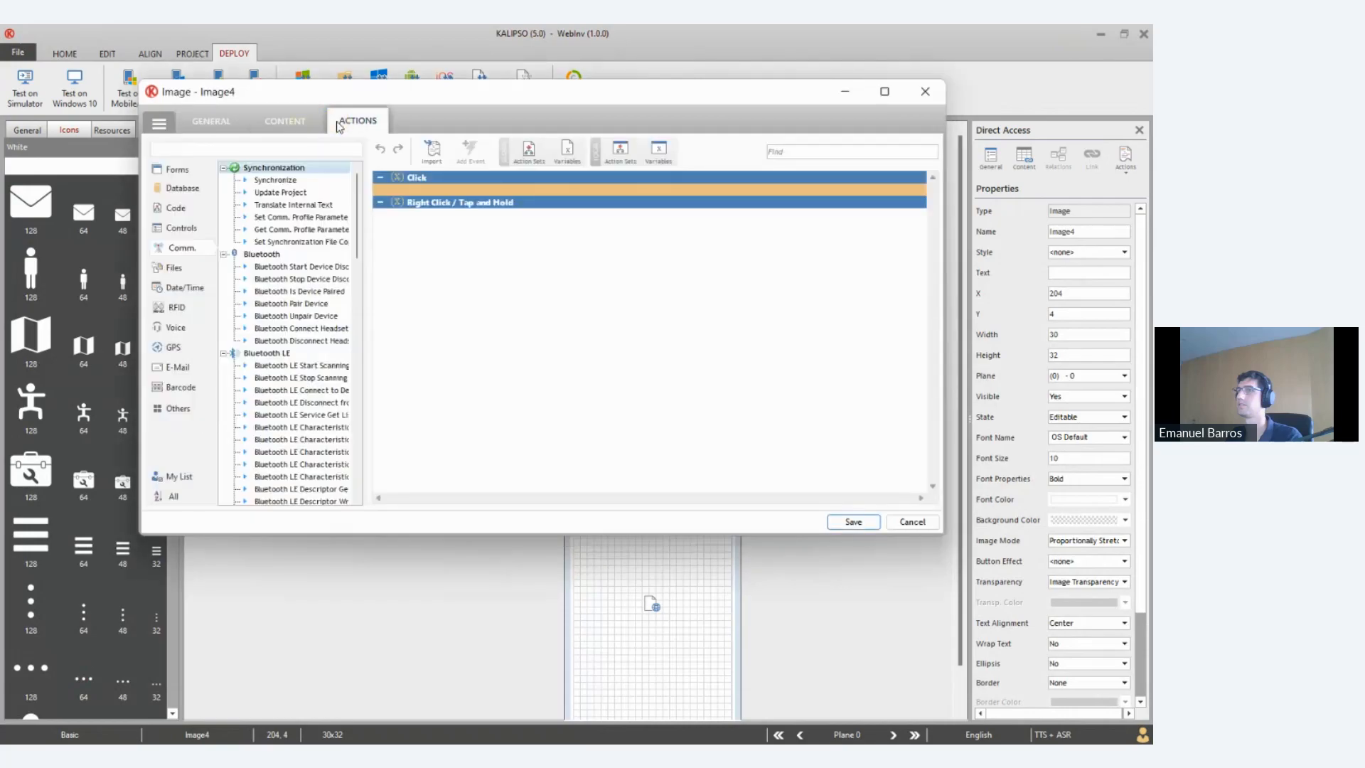
left_click(425, 190)
type("Close")
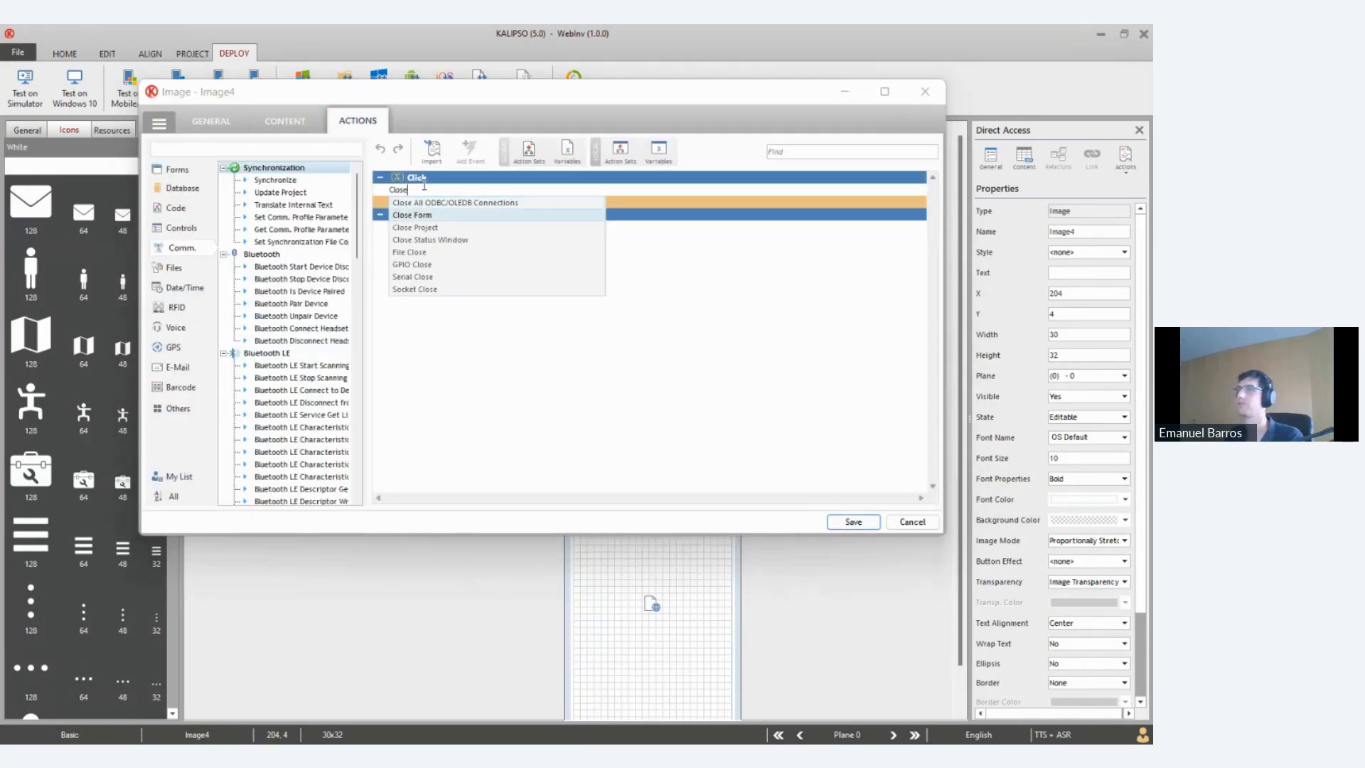
left_click(419, 215)
left_click(590, 237)
Add a Show Form action for Form1 with starting plane 0 to the menu icon's Click event and save it
left_click(426, 190)
type("Show")
left_click(460, 204)
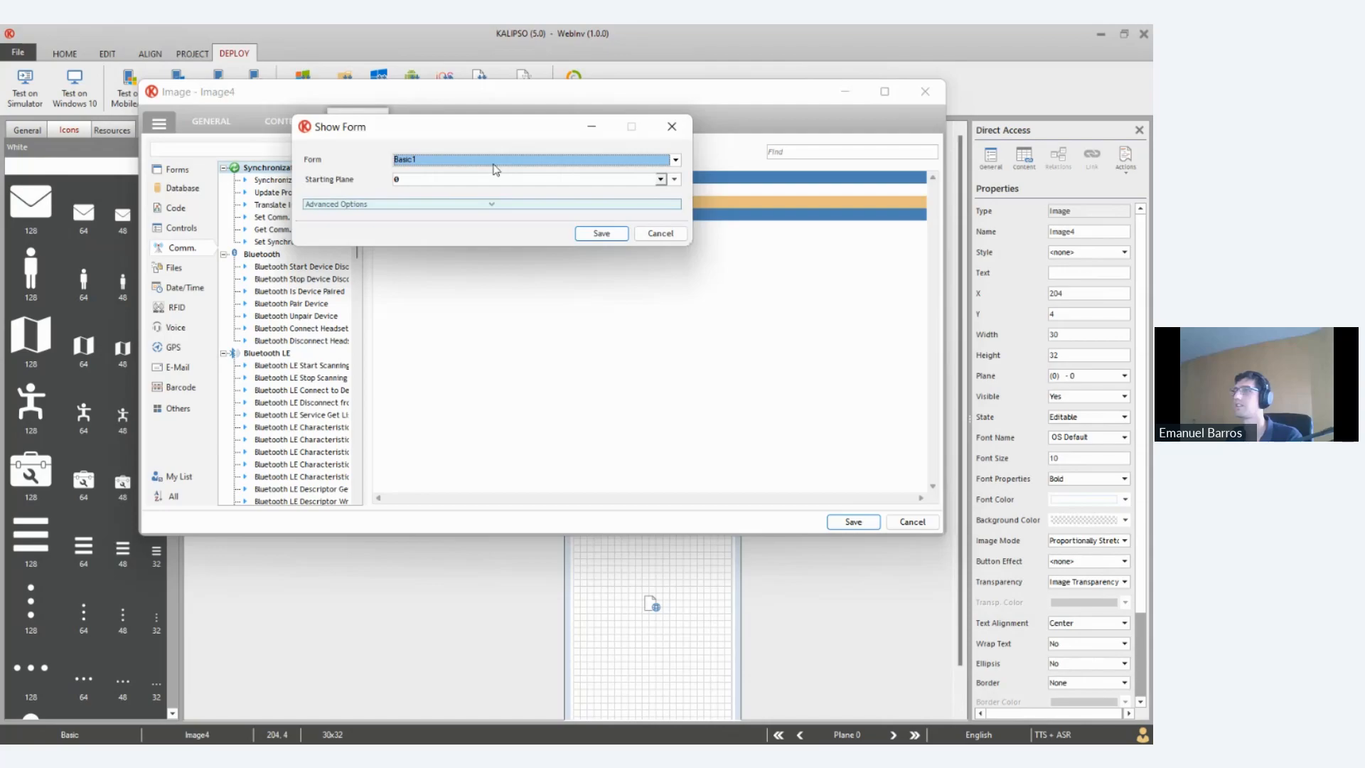
left_click(494, 162)
left_click(442, 222)
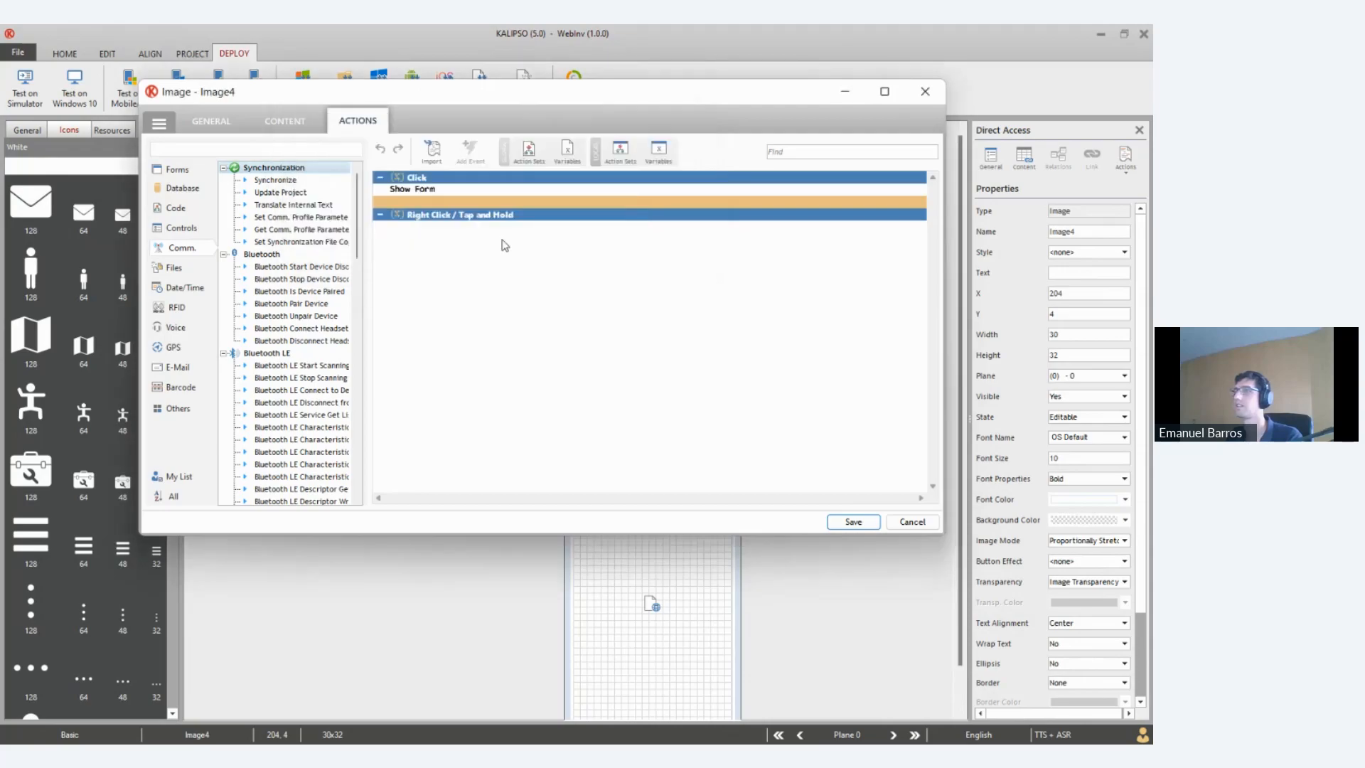
left_click(853, 522)
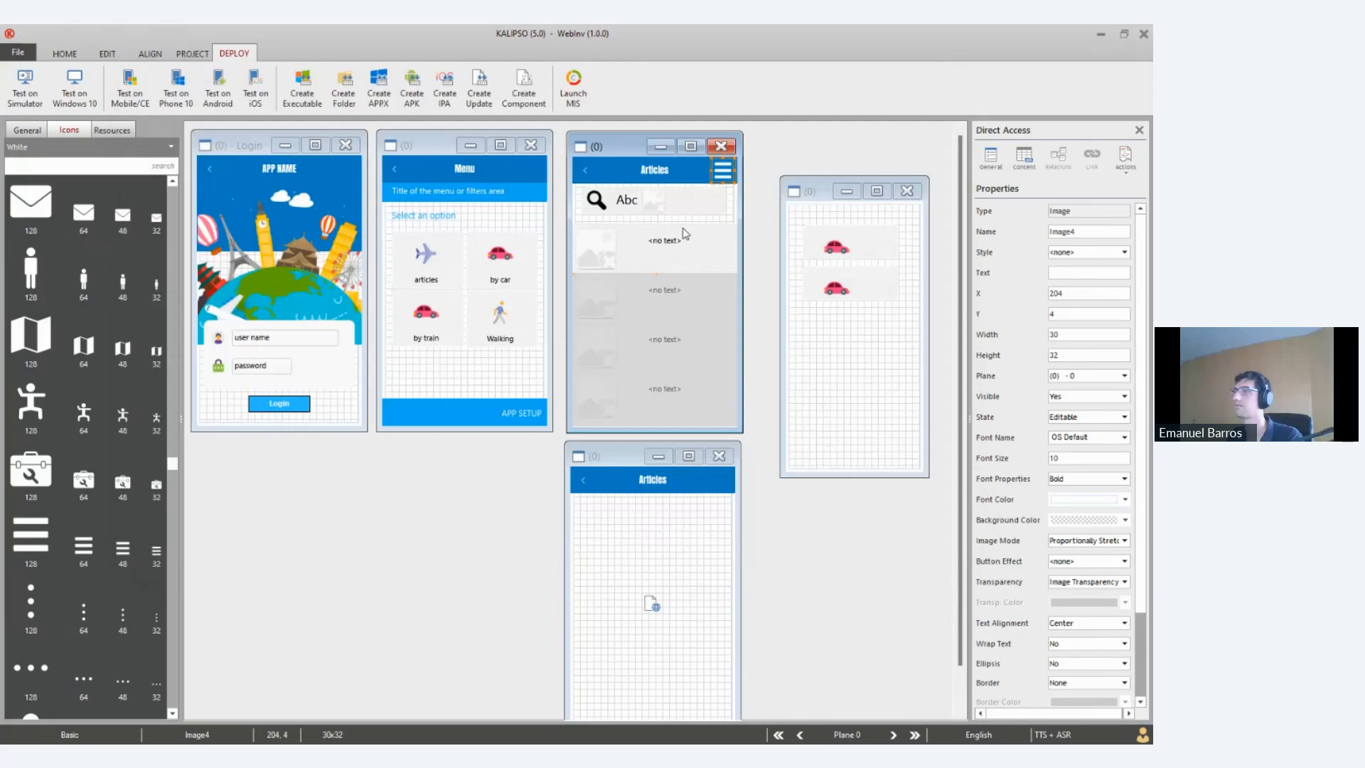
Check the menu icon's Click event for the Show Form action, then save the image and the project
left_click(718, 175)
double_click(719, 177)
left_click(356, 124)
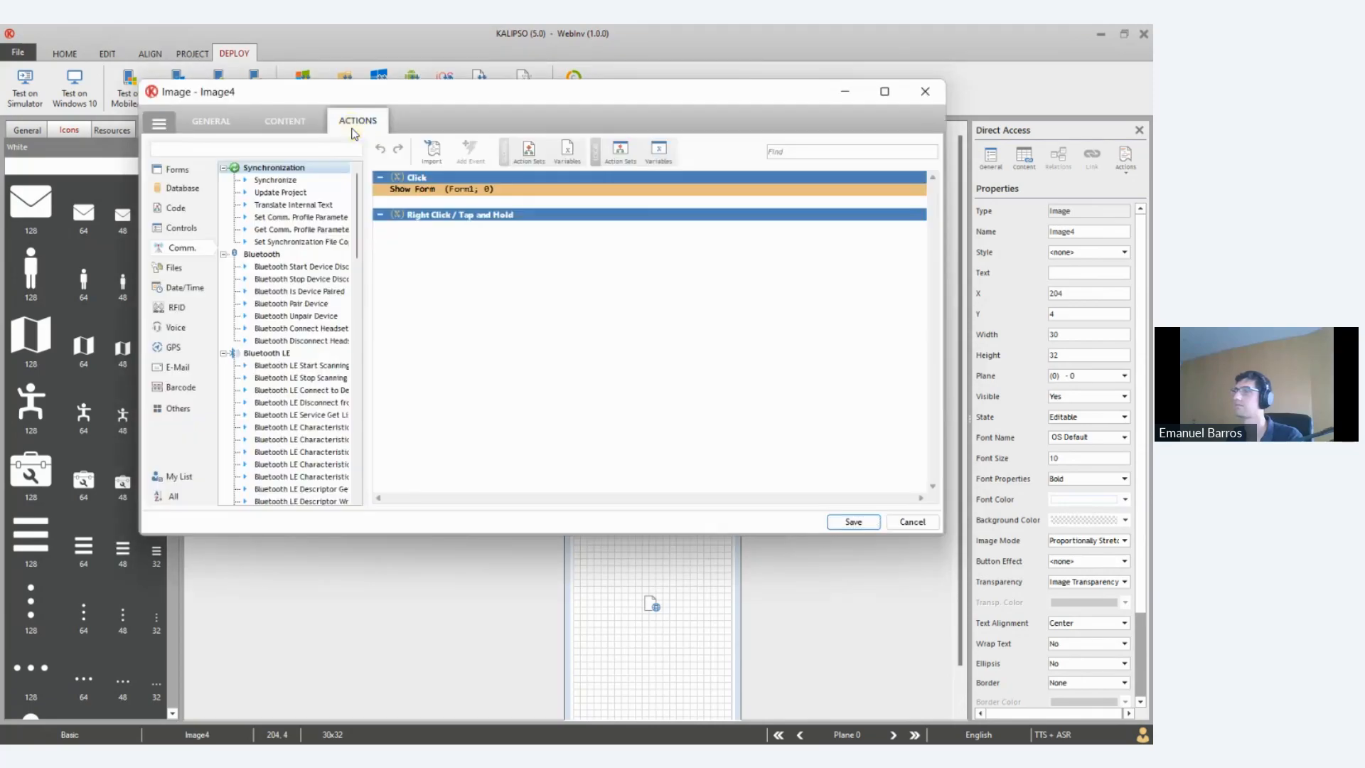
left_click(851, 523)
left_click(64, 53)
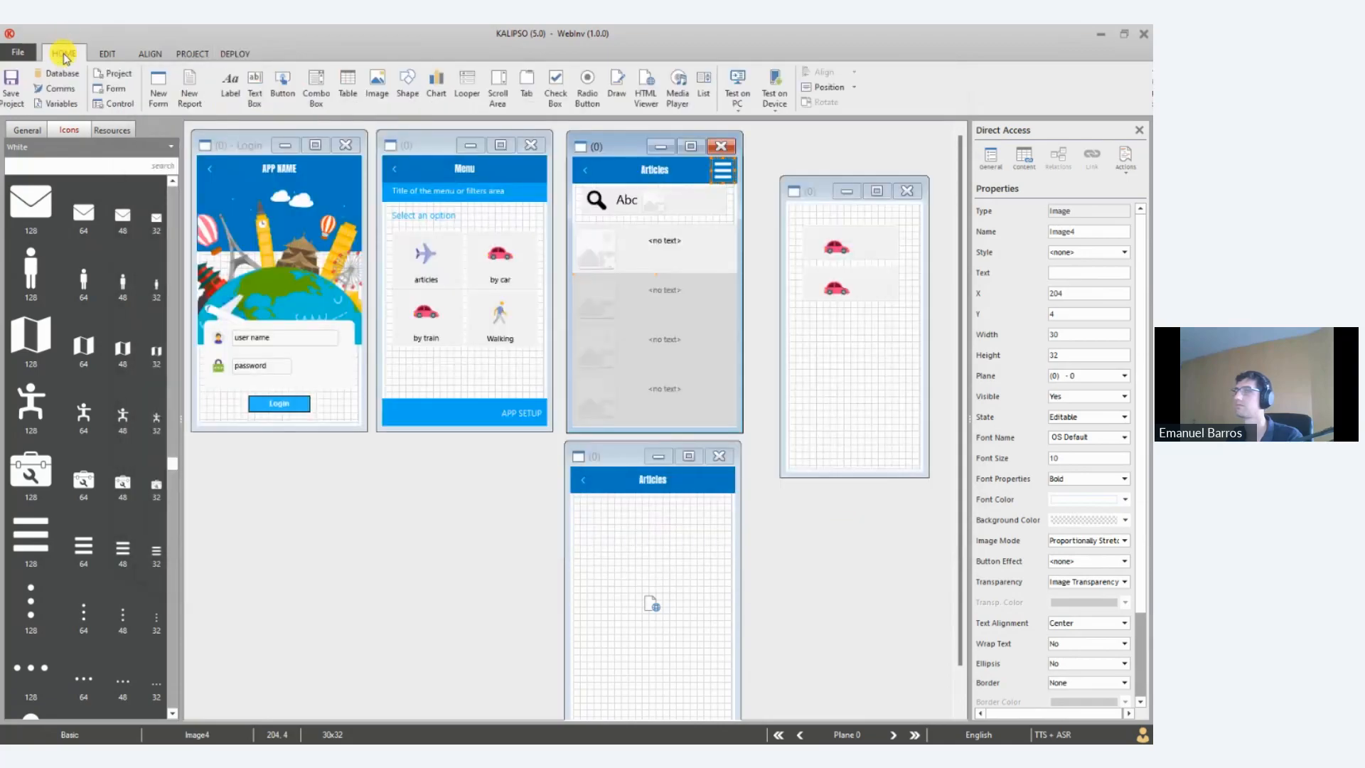
left_click(21, 93)
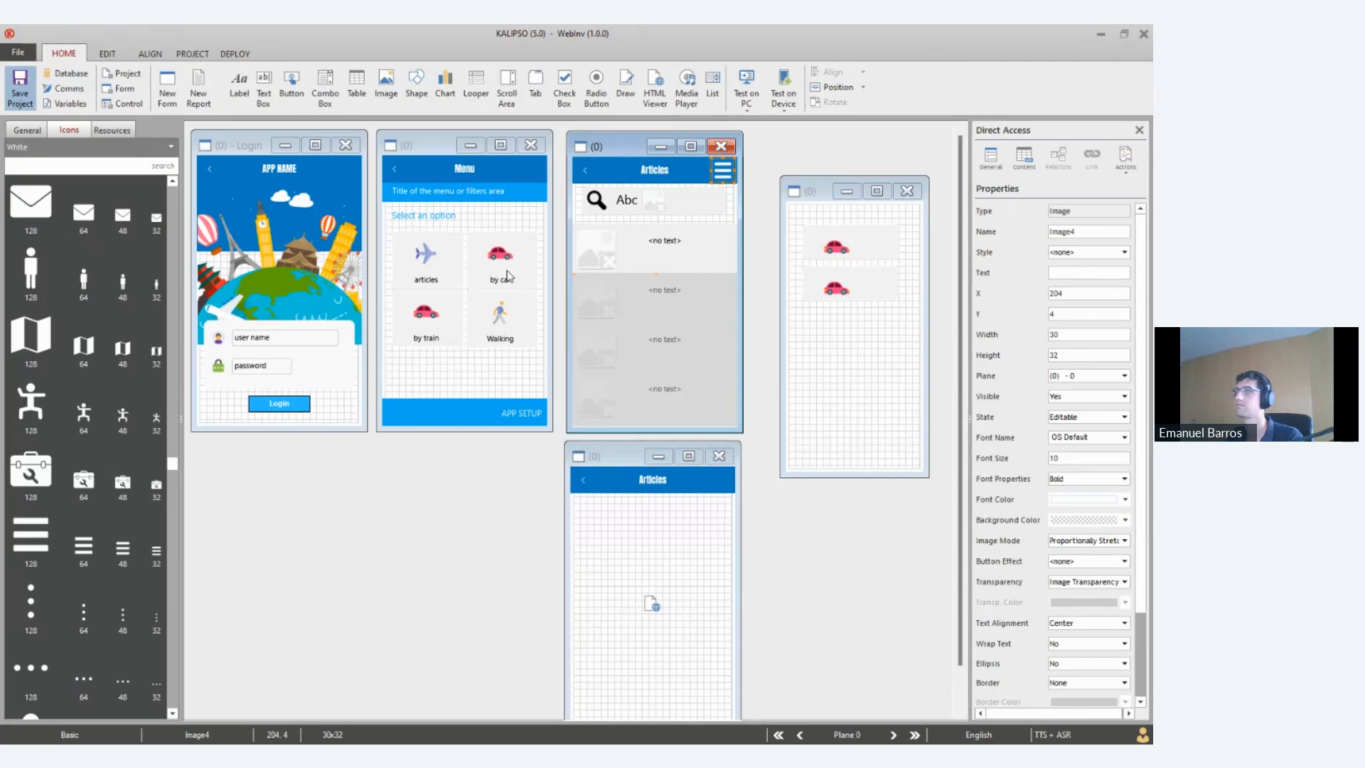
Close the current project and reopen WebInv from the recent projects
left_click(17, 57)
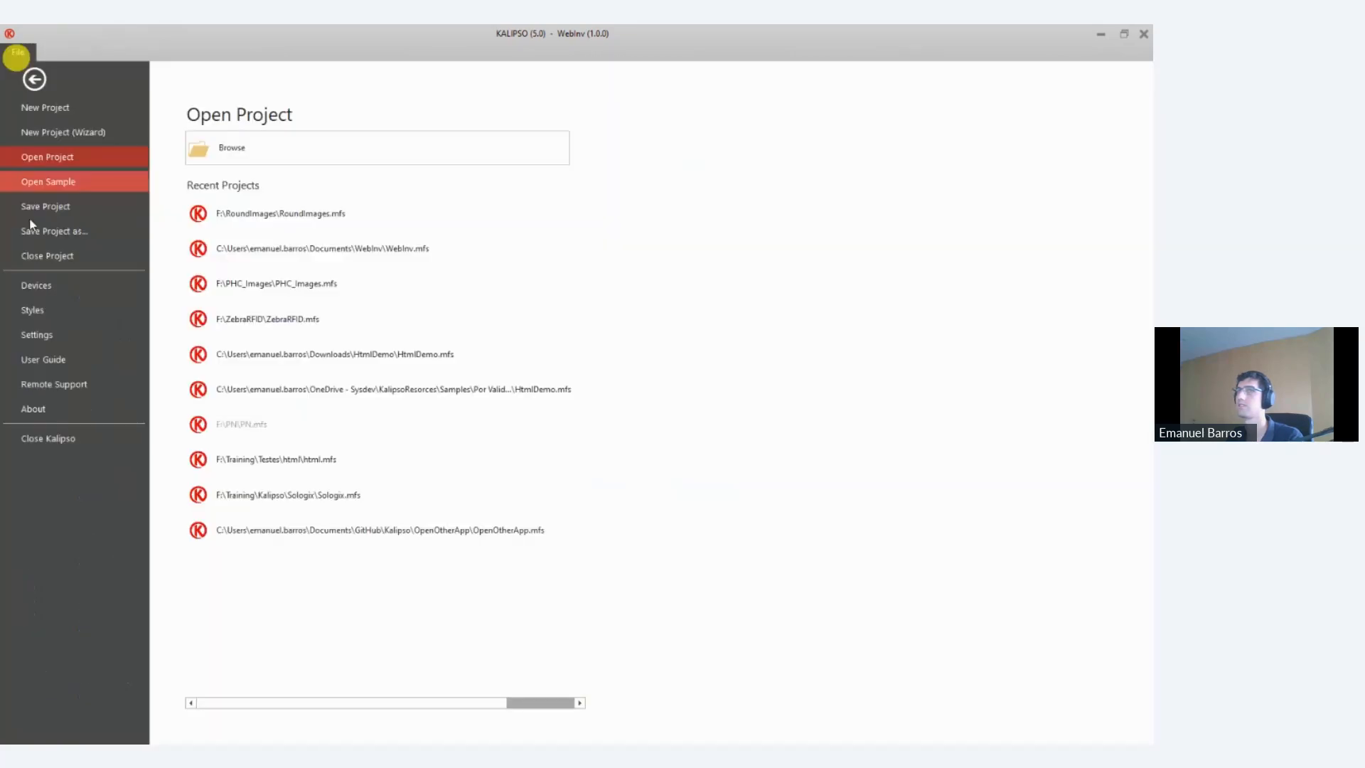
left_click(67, 256)
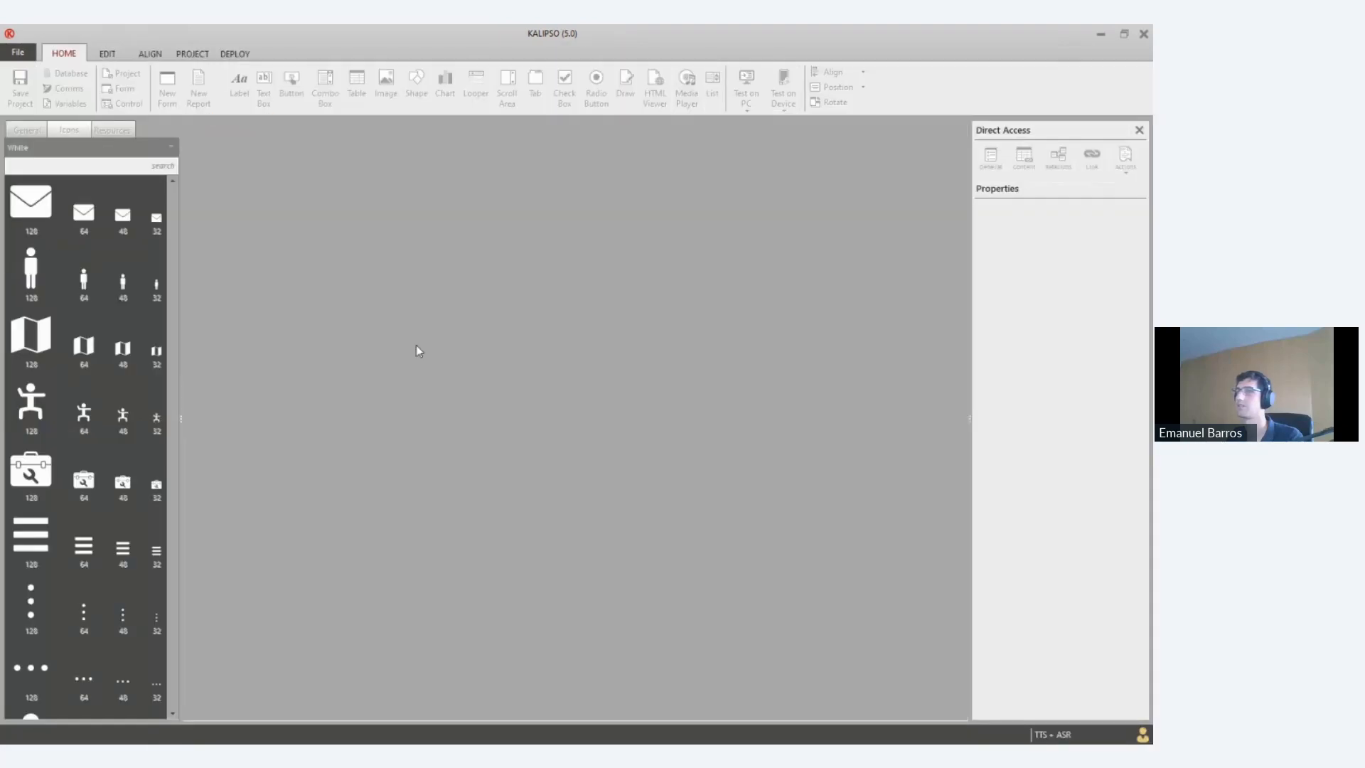
left_click(17, 51)
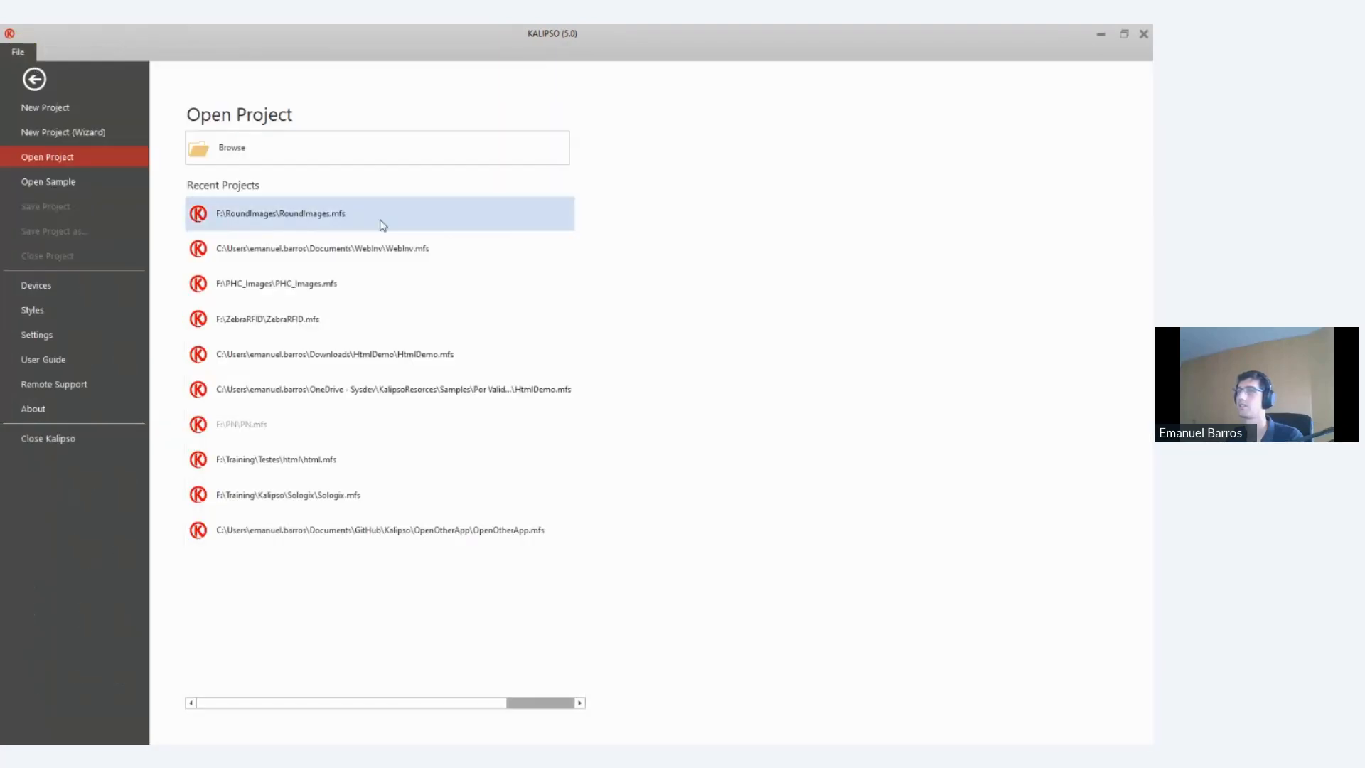
left_click(421, 254)
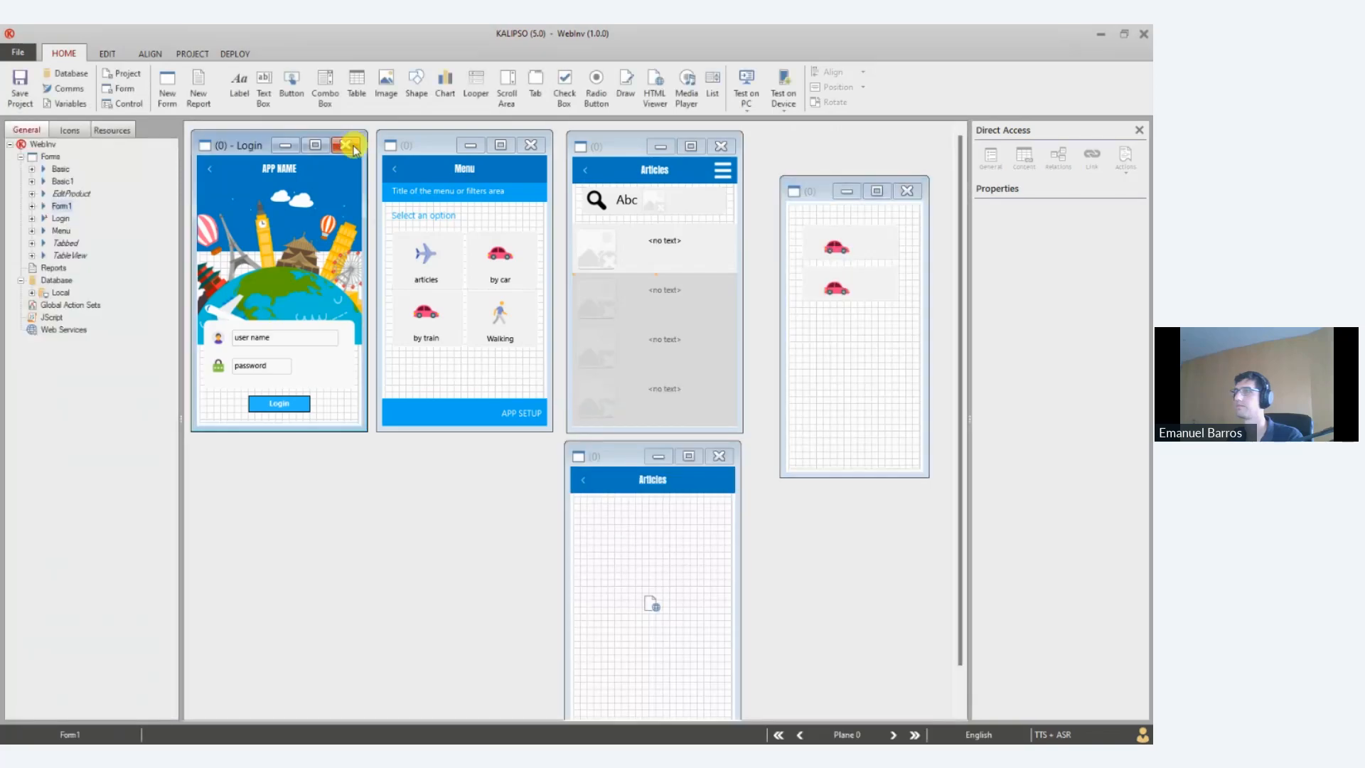
Close the Login, Menu and Form1 form windows, leaving only the two Articles forms open
left_click(345, 145)
left_click(531, 145)
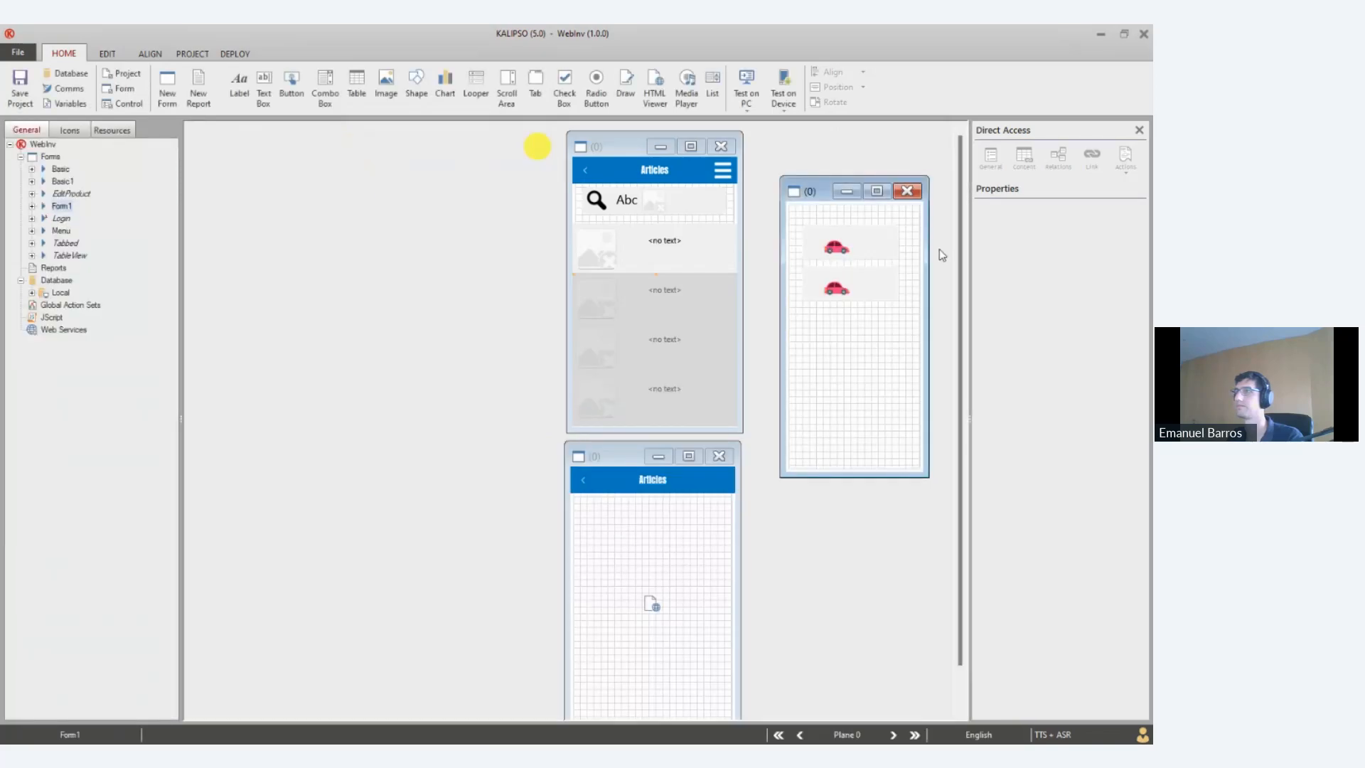
left_click(906, 191)
Check the actions of the upper Articles form's menu icon for the Show Form call to Form1 and save the image
left_click(726, 171)
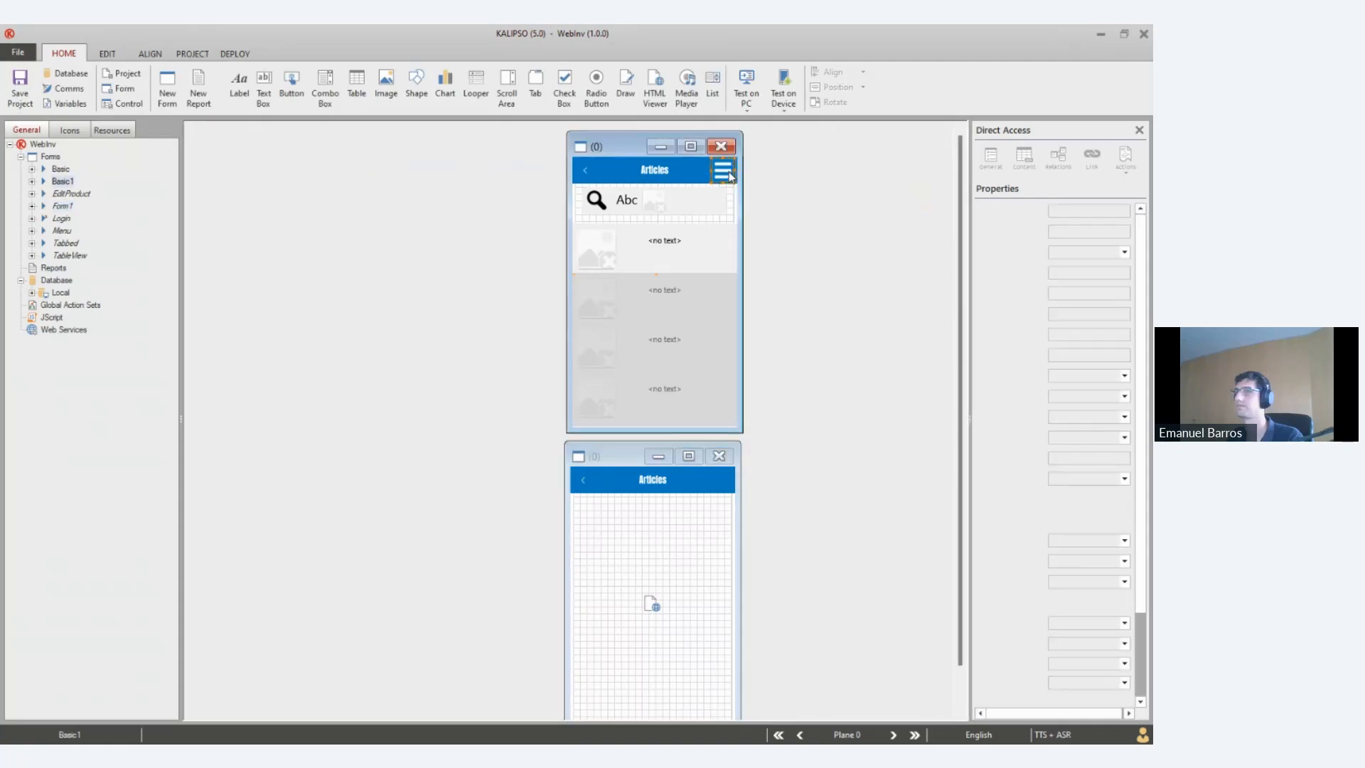
double_click(723, 170)
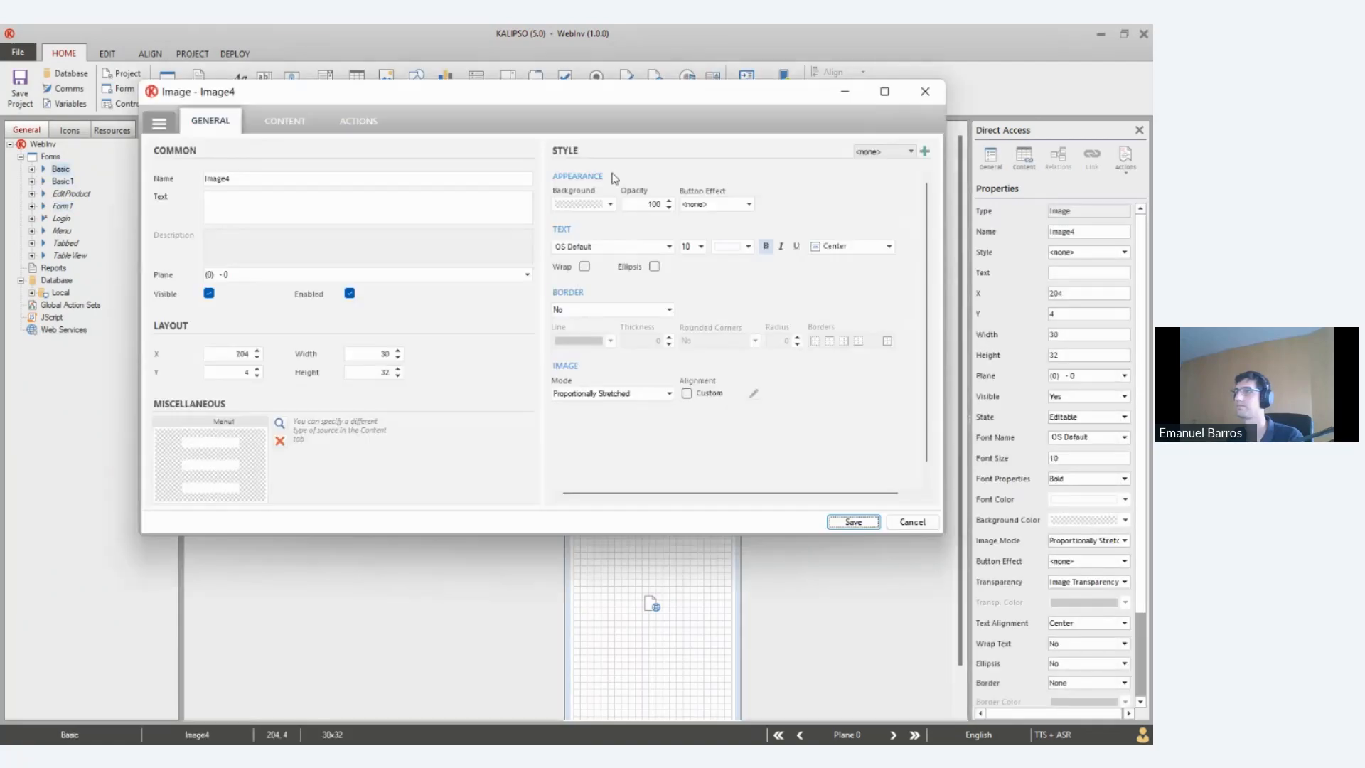
left_click(384, 118)
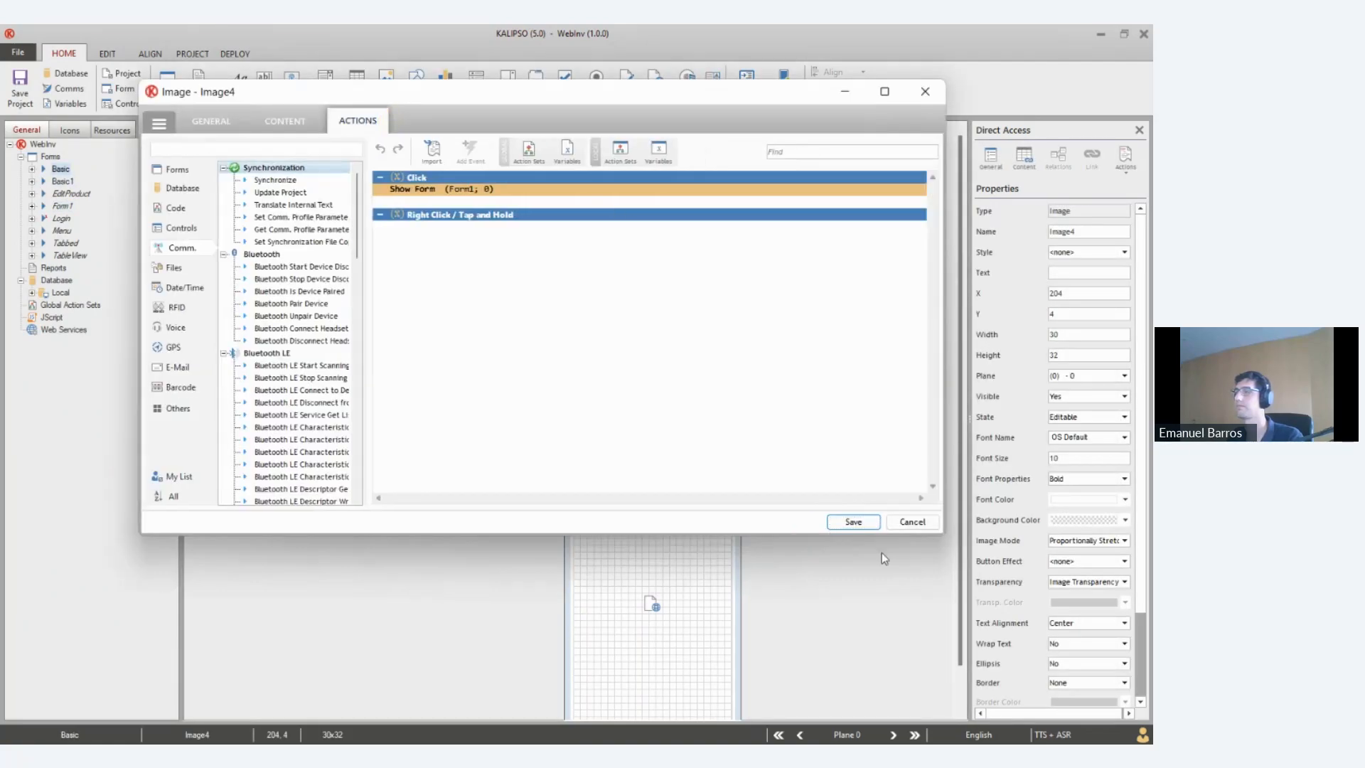
left_click(853, 521)
Generate a new update file for the reopened WebInv project and dismiss the completion message
left_click(234, 53)
left_click(496, 105)
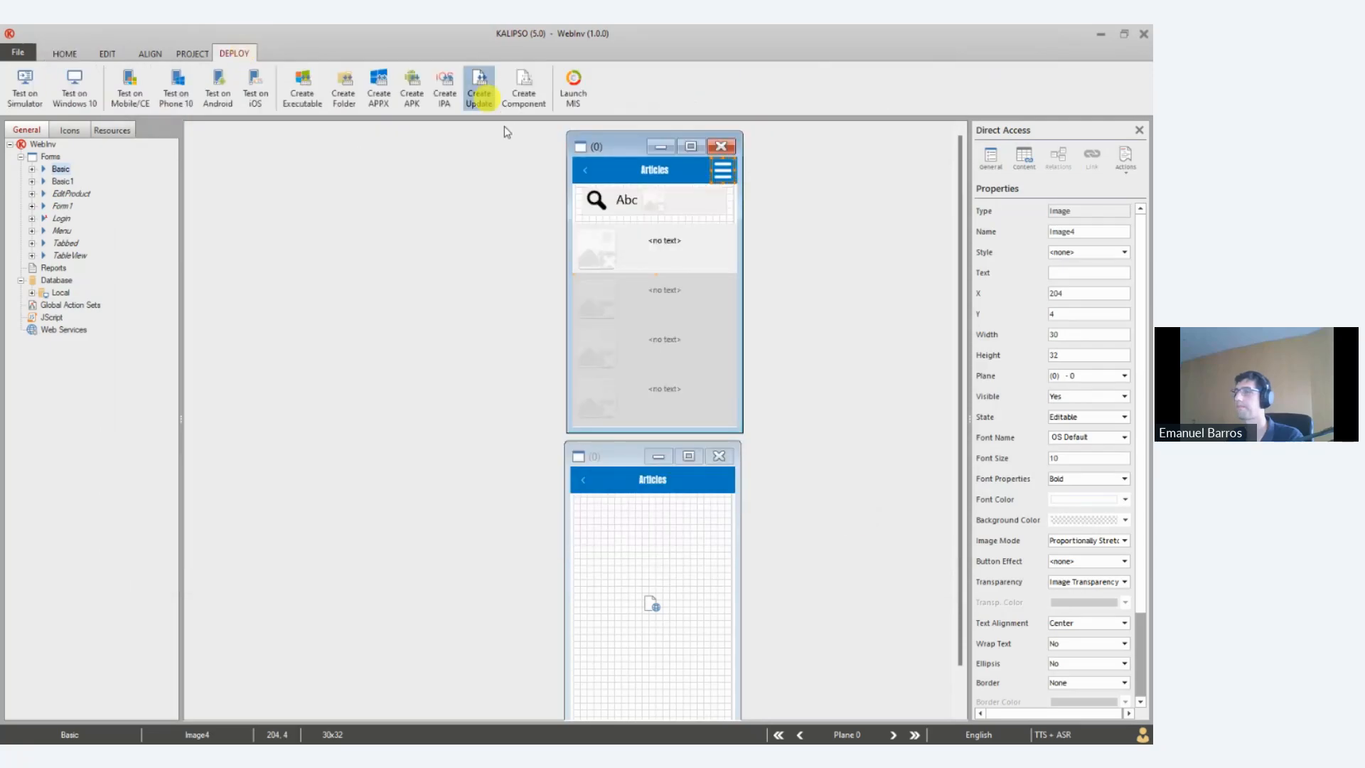
key("Return")
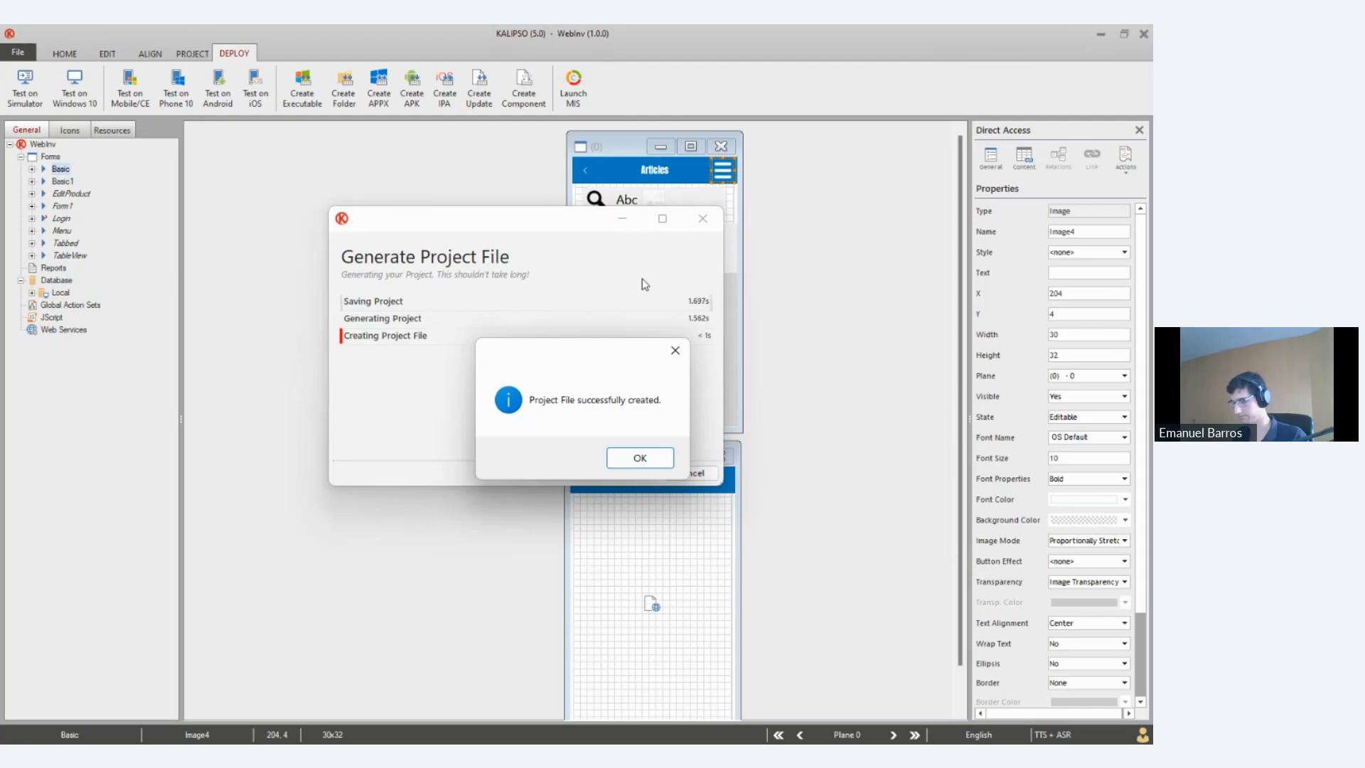
key("alt+Tab")
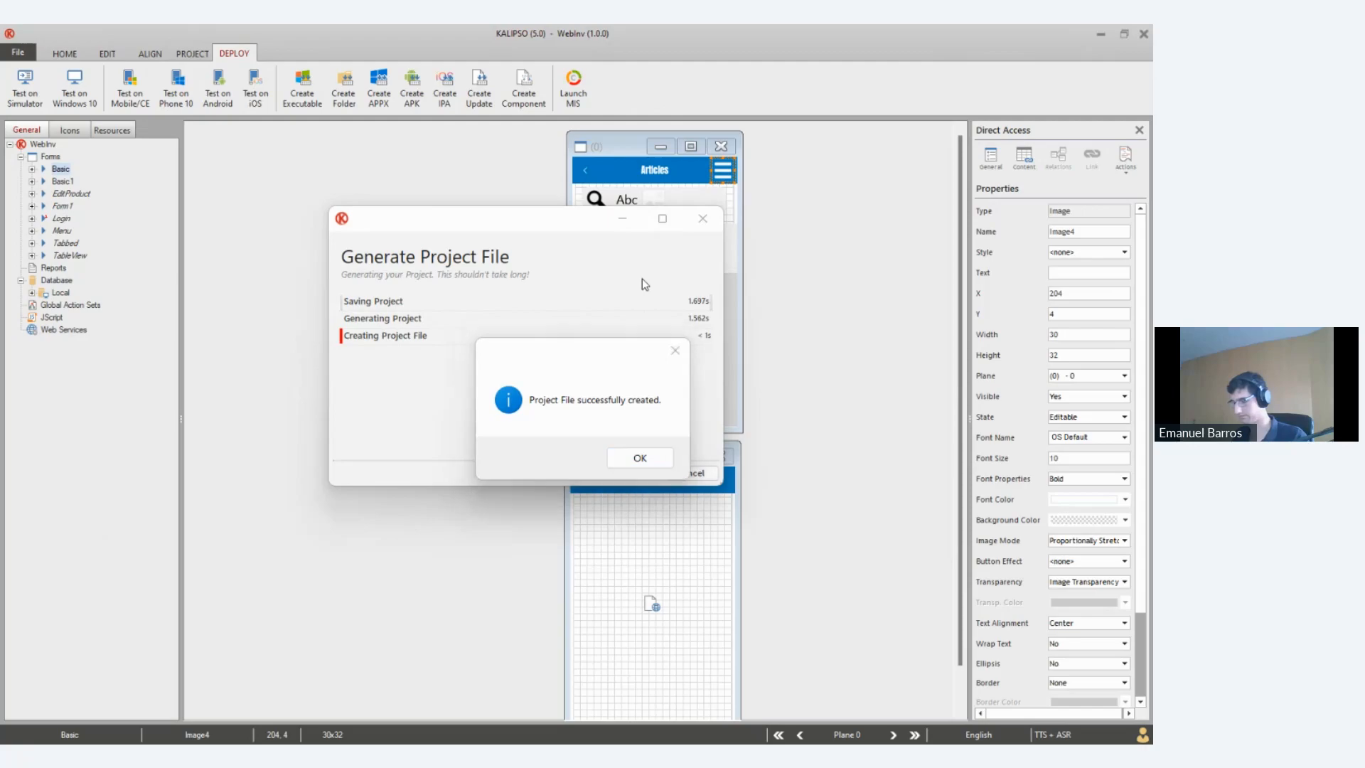
left_click(640, 459)
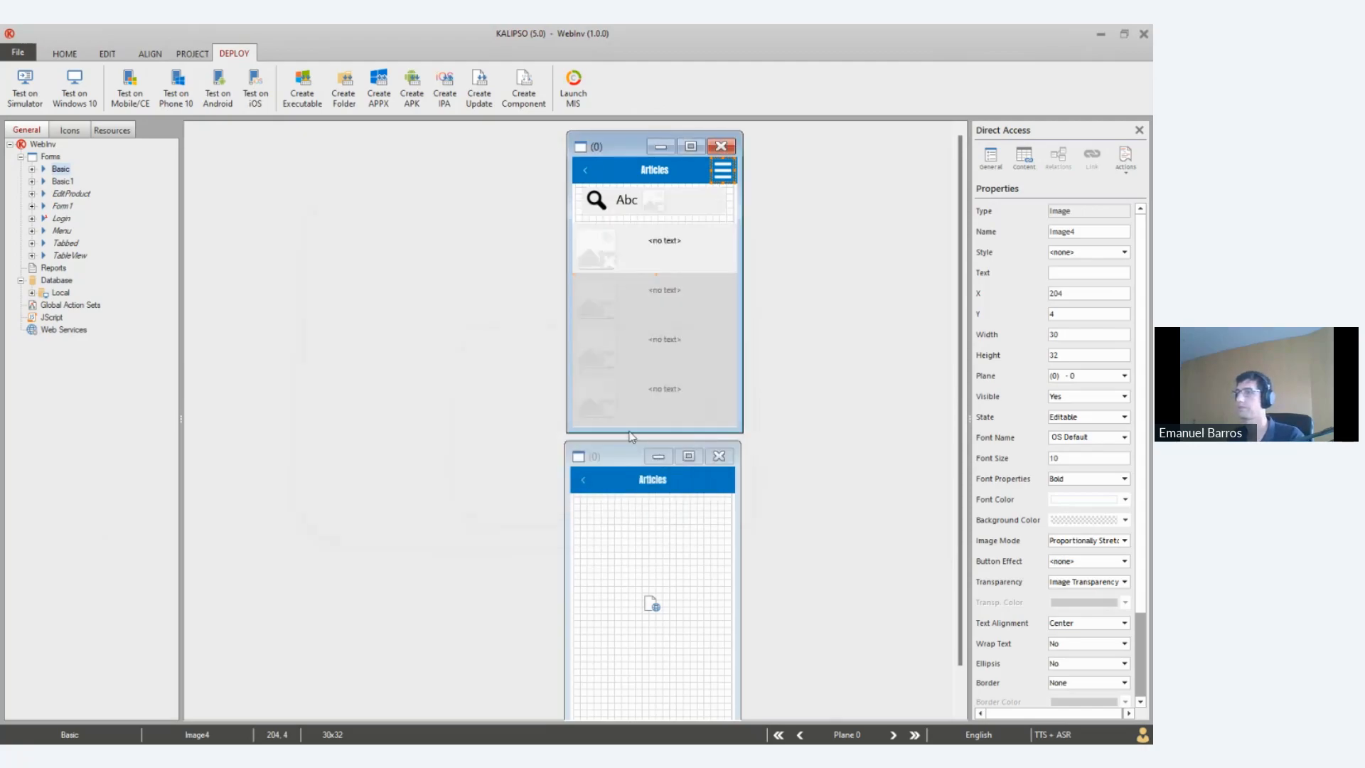
Arrange the two Articles forms side by side at the upper part of the design area
left_click_drag(617, 158, 263, 152)
left_click_drag(635, 464, 454, 166)
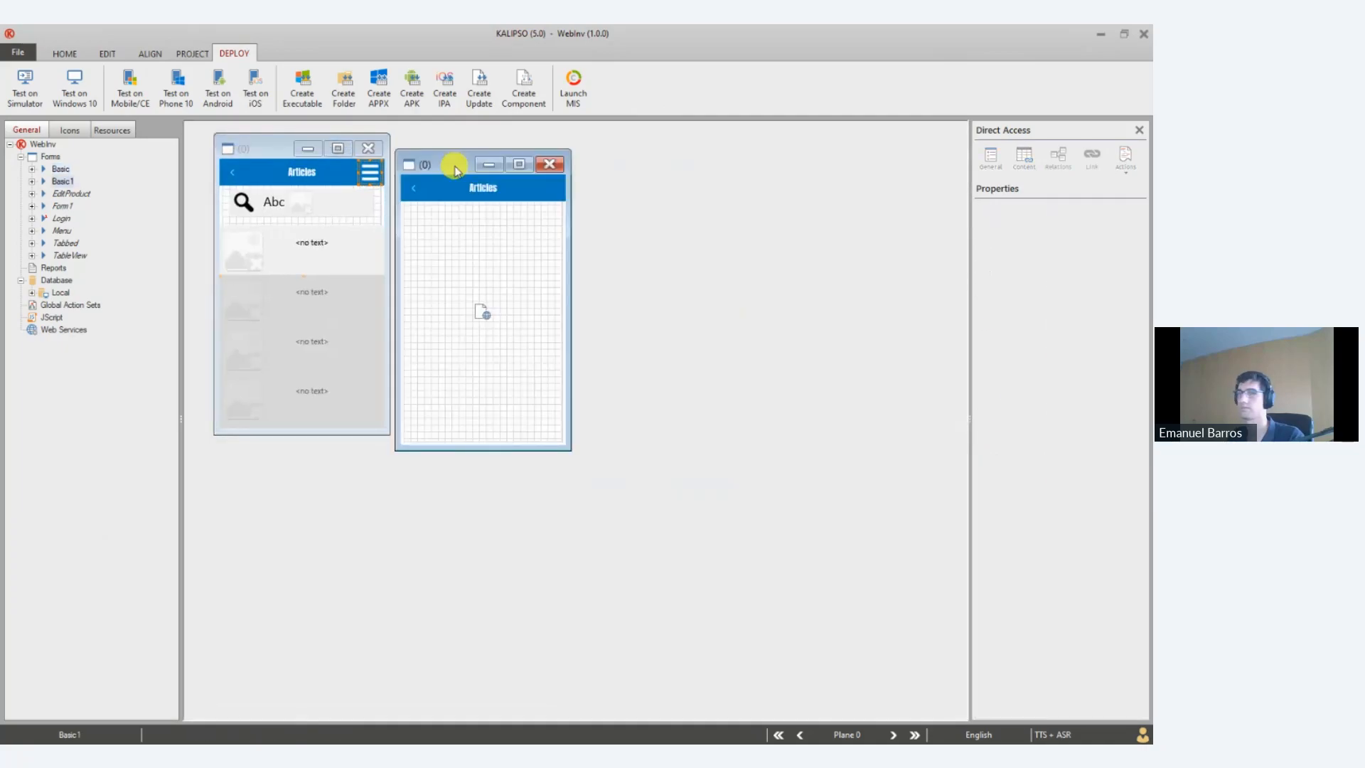
Switch to the TeamViewer session with the shared iPhone screen and make it a smaller window over Kalipso Studio
key("alt+Tab")
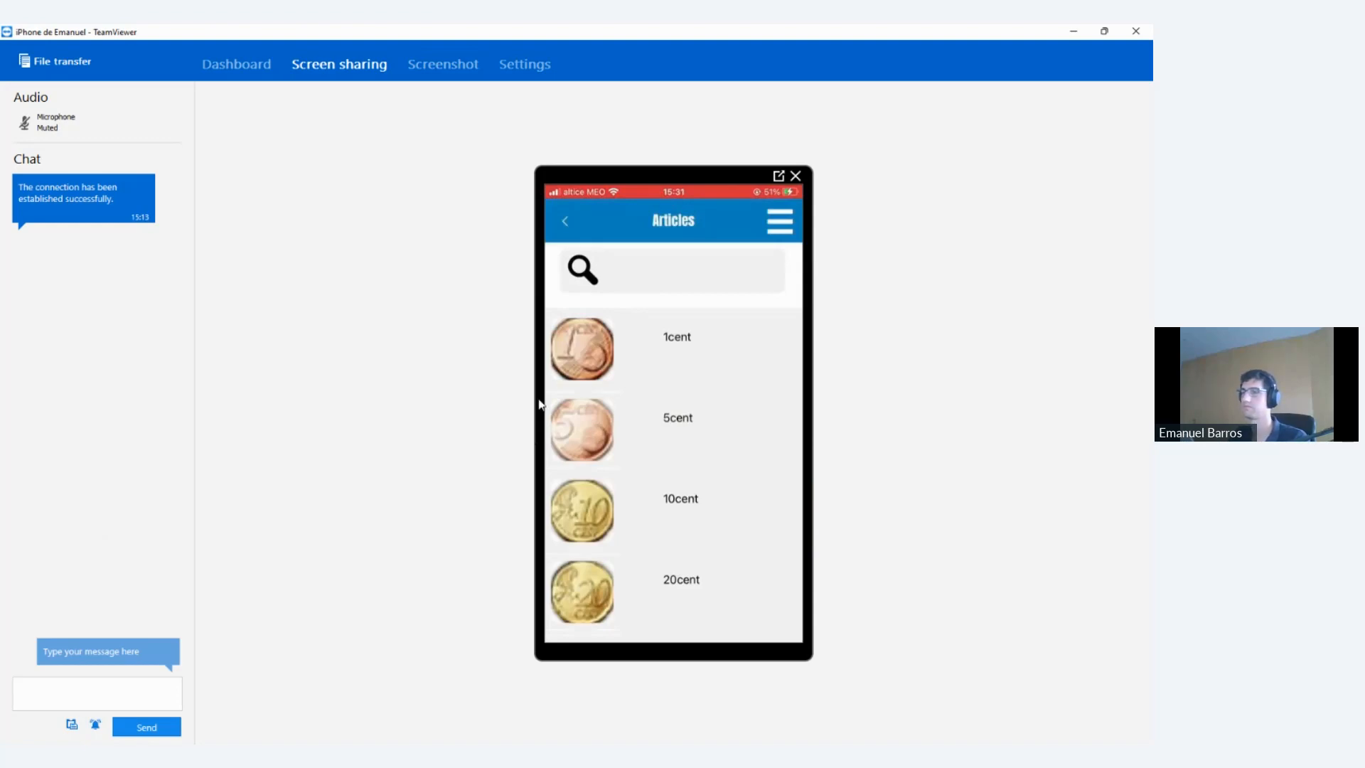
left_click_drag(858, 87, 553, 93)
left_click_drag(889, 332, 479, 351)
left_click_drag(122, 74, 795, 65)
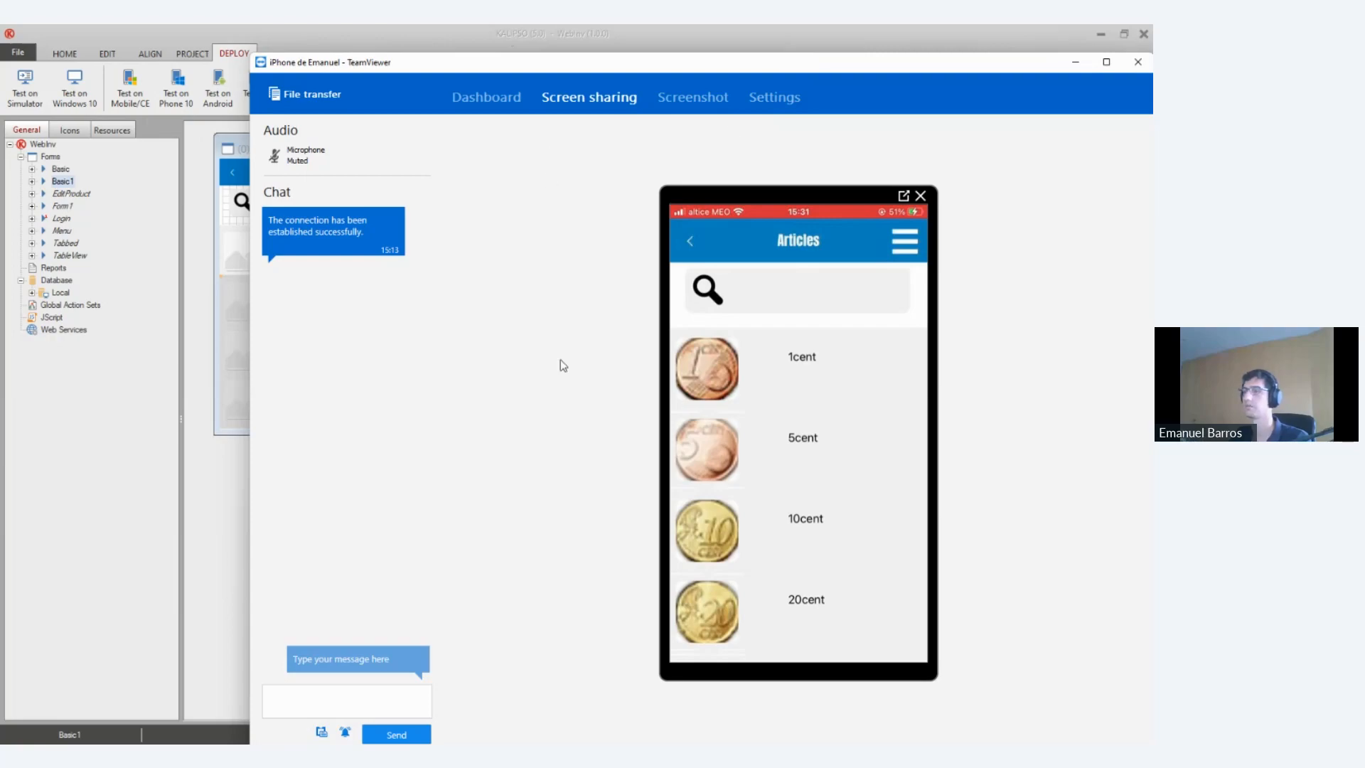
left_click(221, 475)
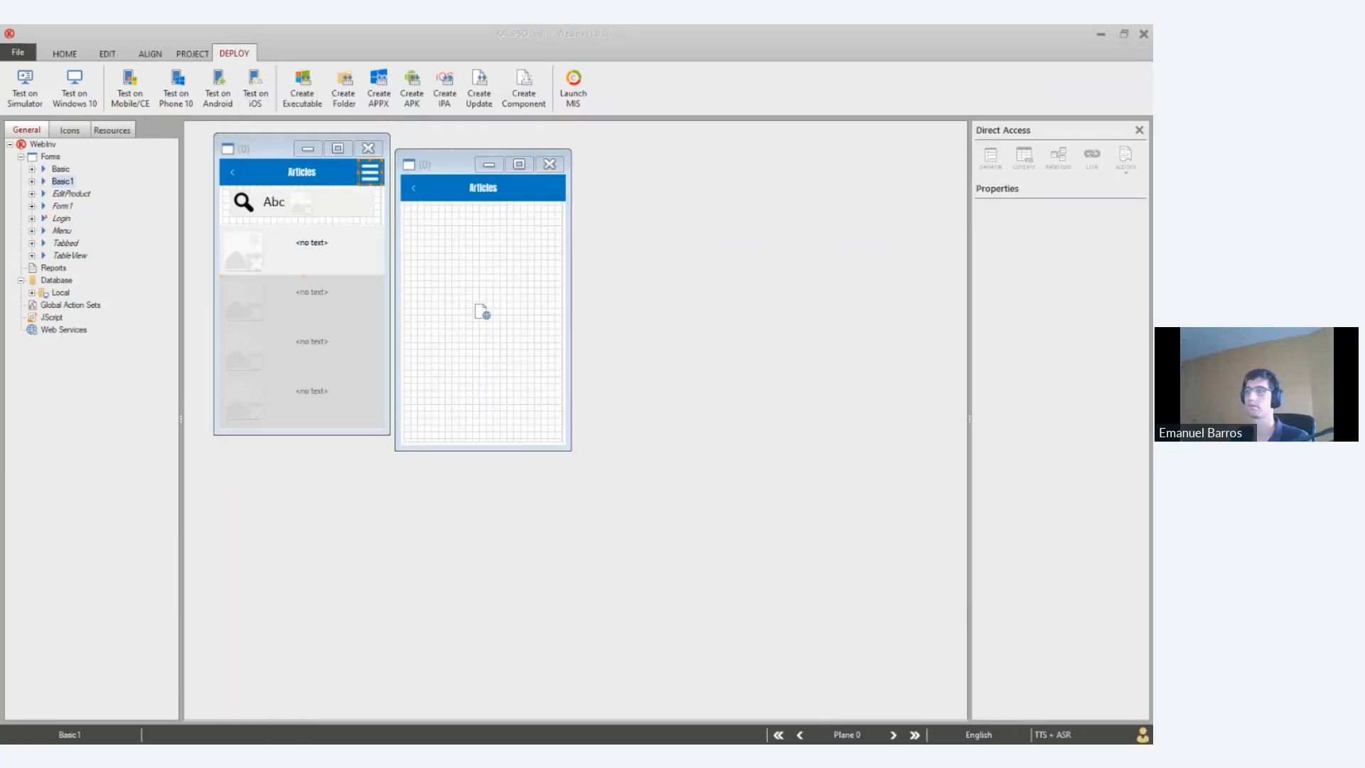
Return to TeamViewer, view the iPhone's dashboard and reopen its screen sharing view
key("alt+Tab")
left_click(485, 97)
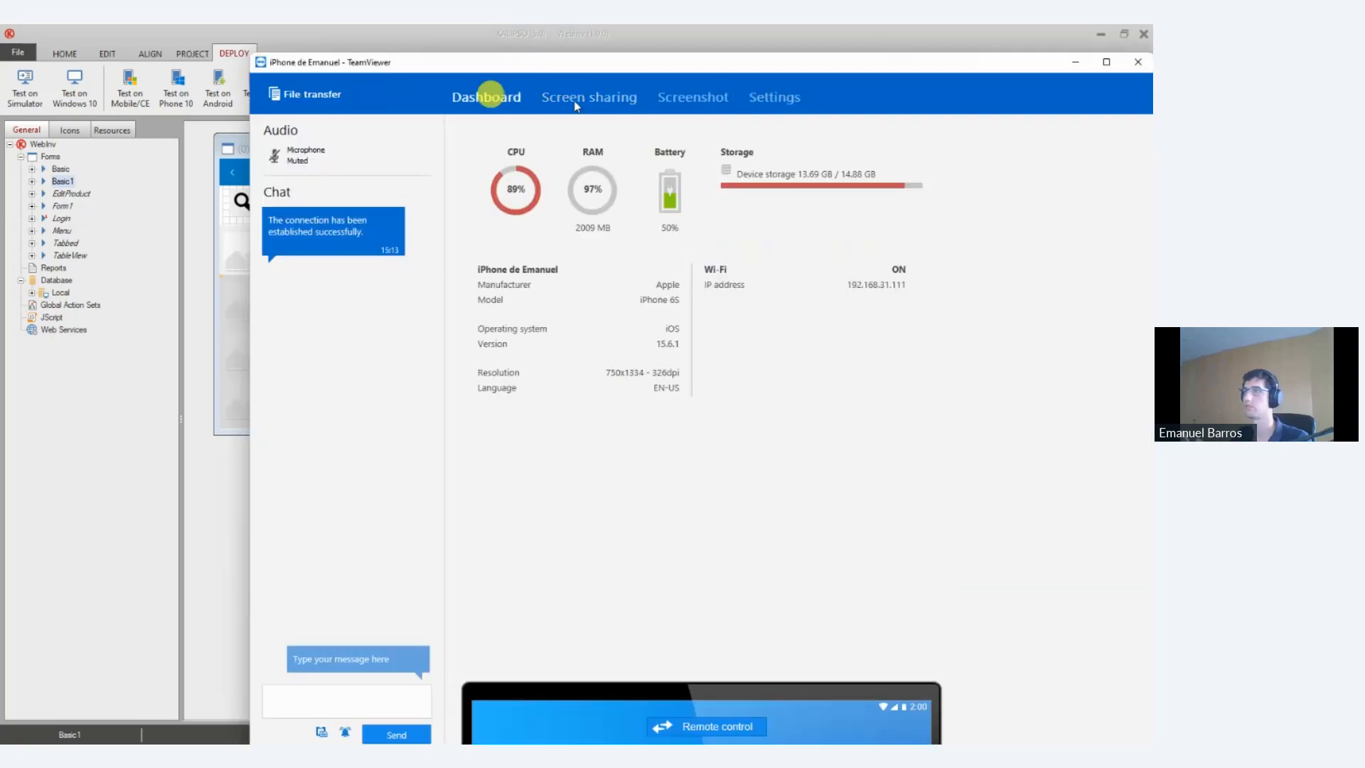
left_click(565, 97)
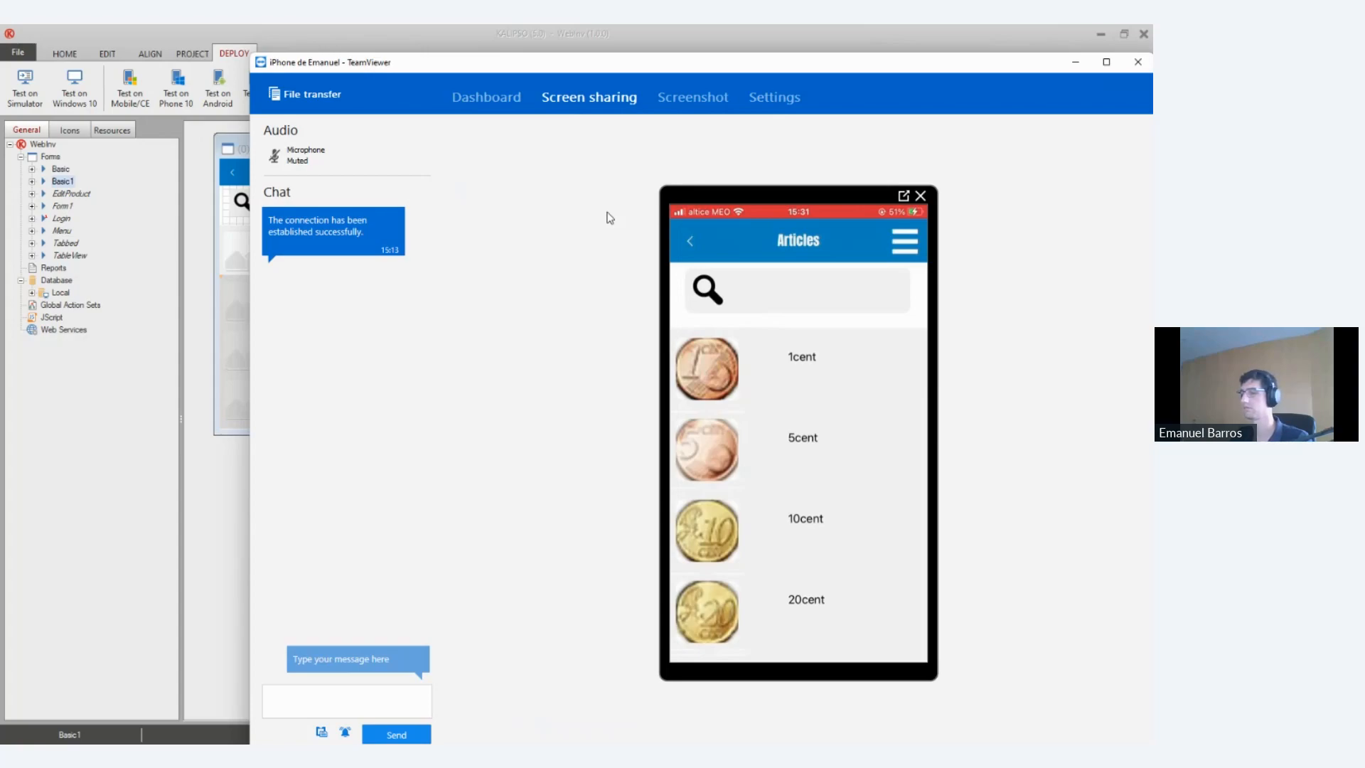
key("alt+Tab")
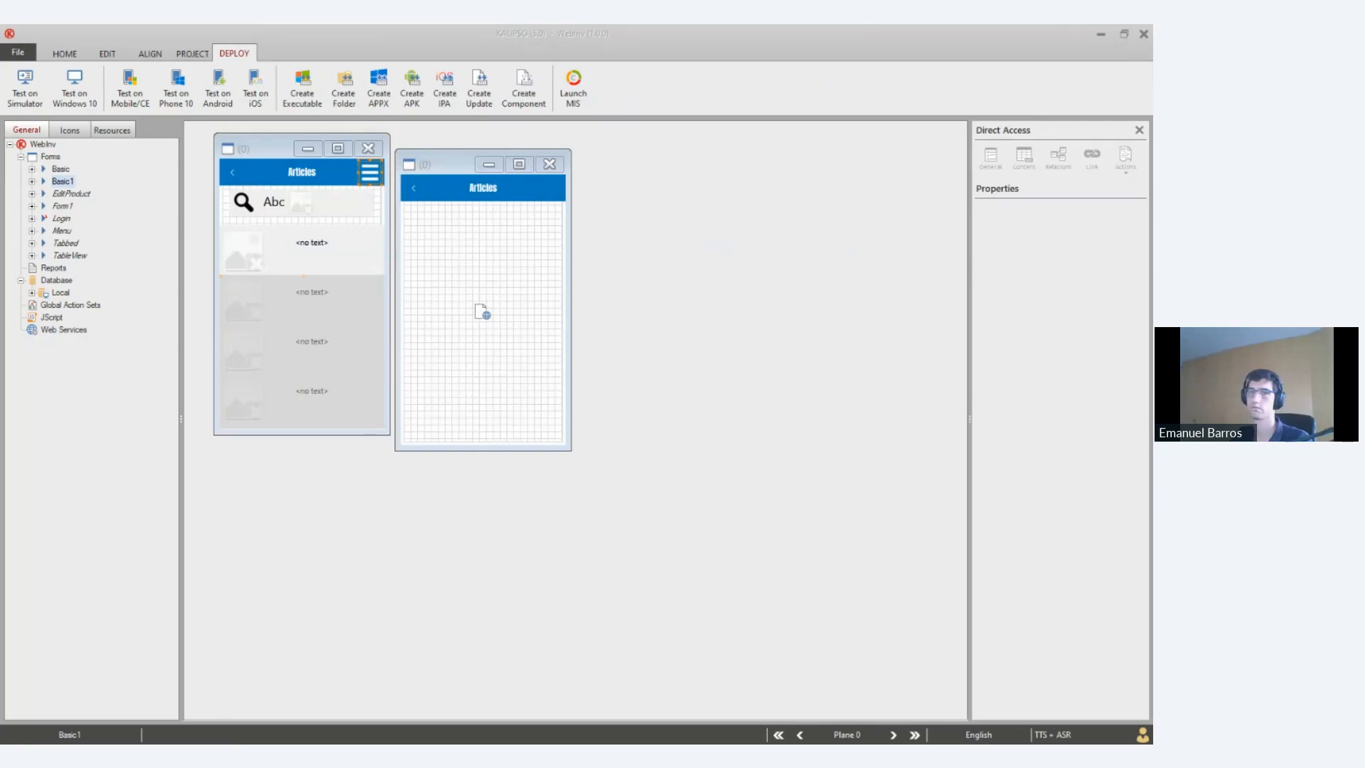
Reconnect the TeamViewer remote control session to the iPhone to see the side menu on its shared screen
key("alt+Tab")
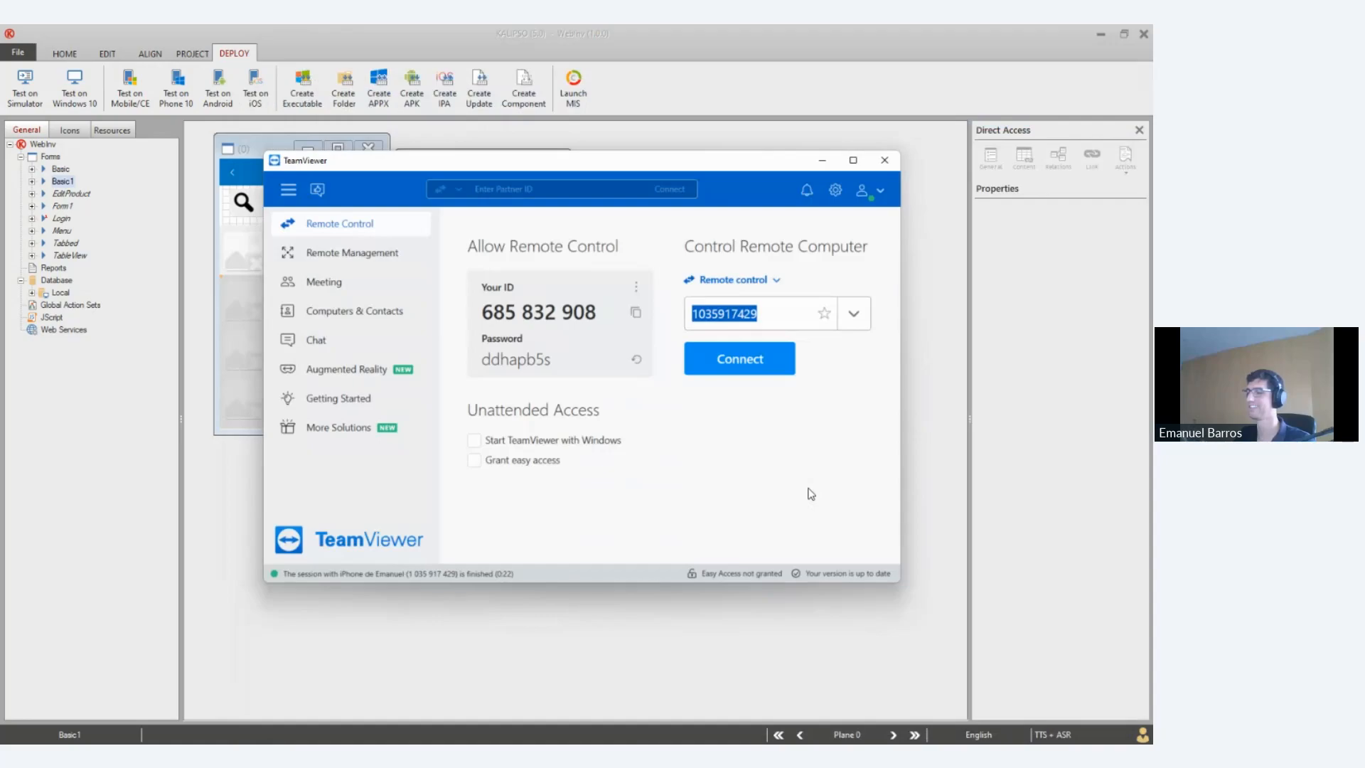
left_click(732, 360)
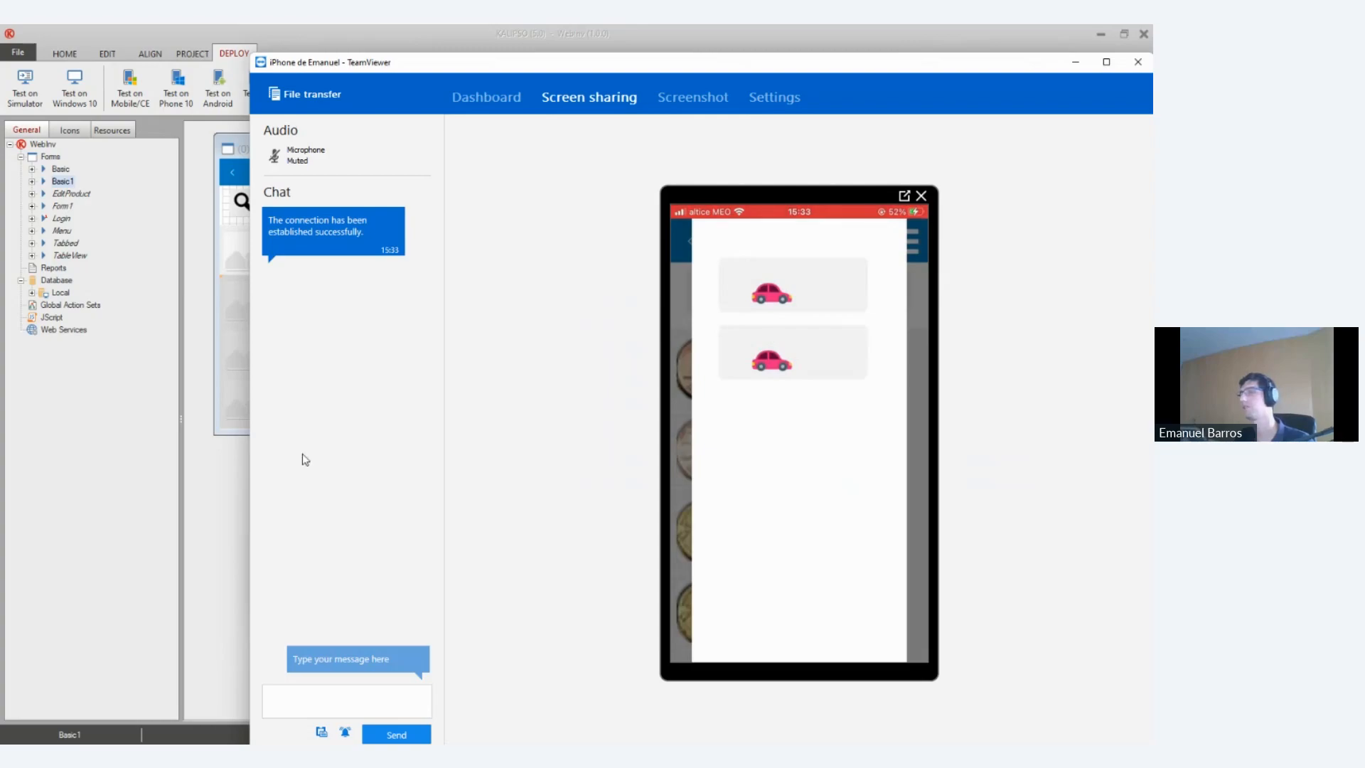
Switch back to Kalipso Studio, open Form1 and place it over the first Articles form
left_click(236, 475)
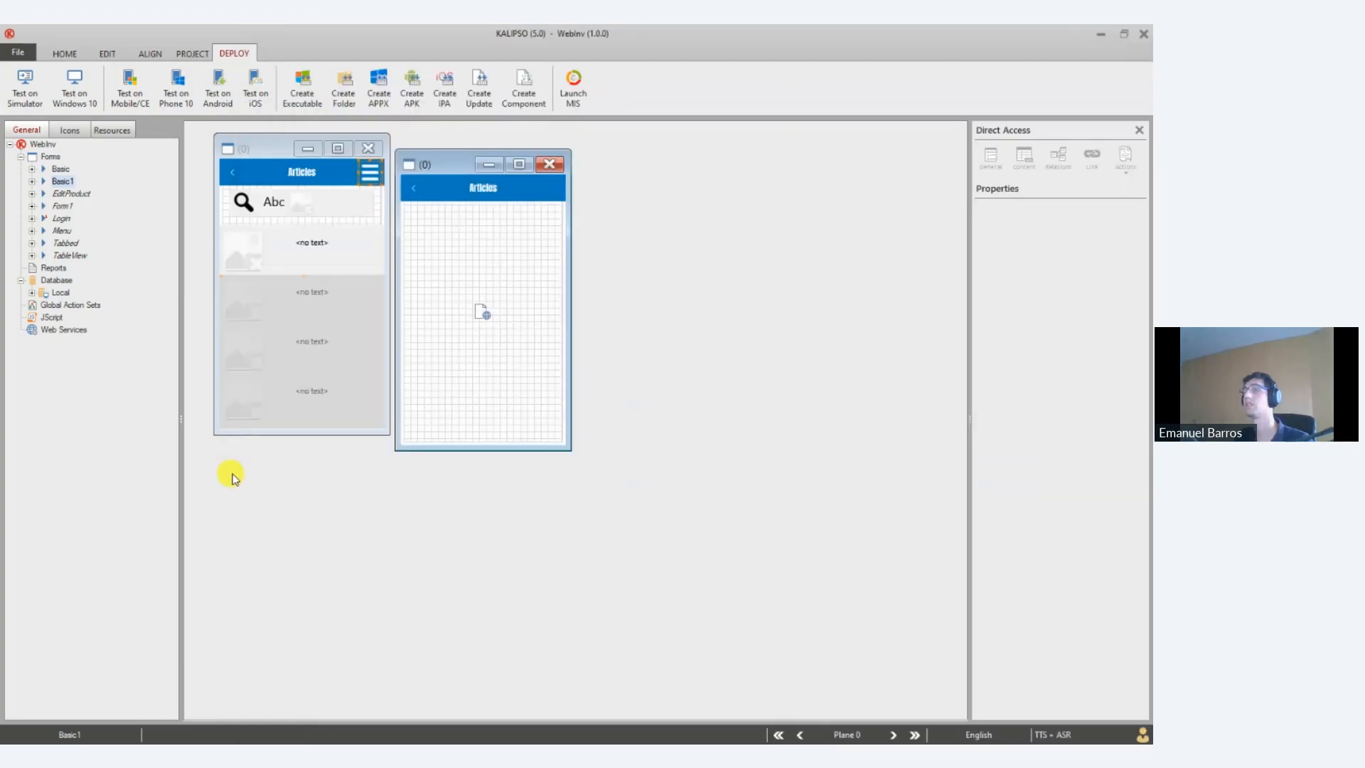
left_click(68, 209)
double_click(67, 209)
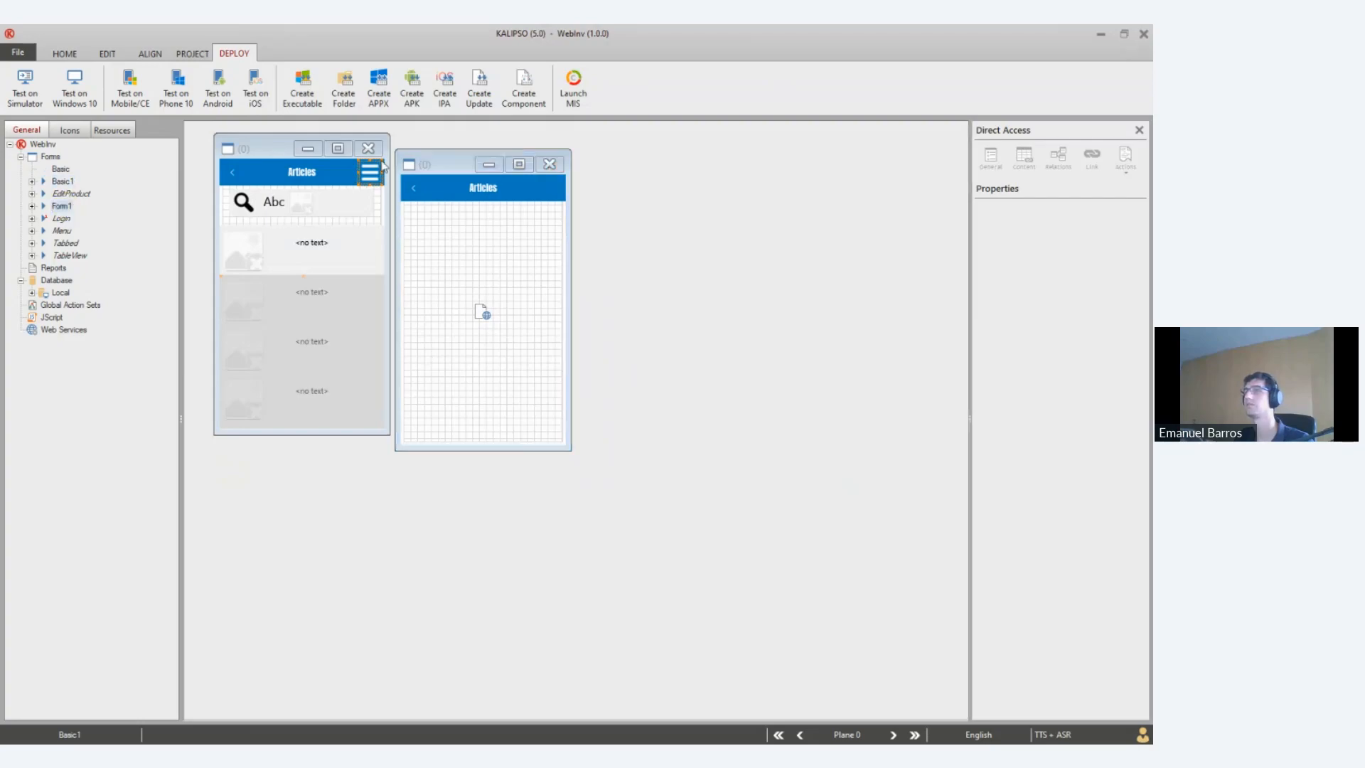
left_click_drag(829, 201, 259, 269)
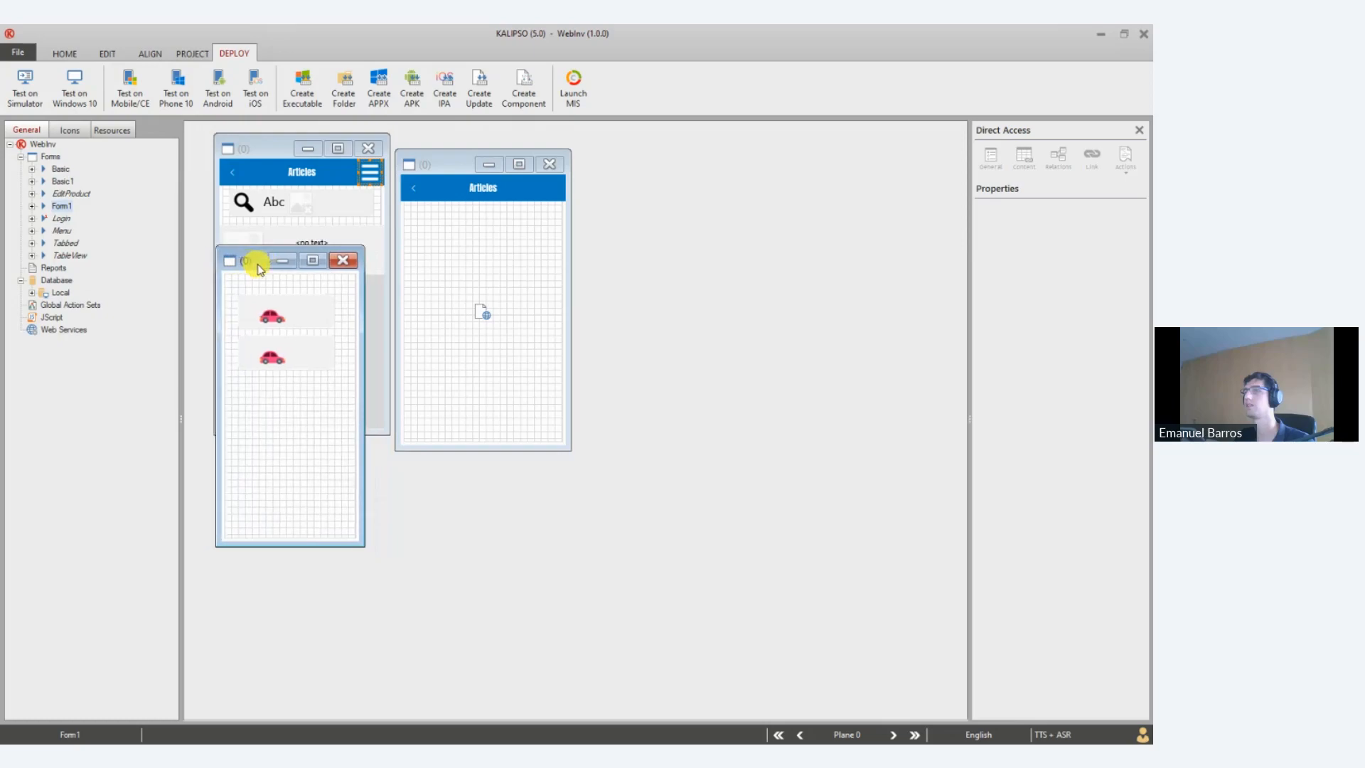
Set Form1's layout position to Custom at X 0, Y 0 and save the form
left_click(305, 425)
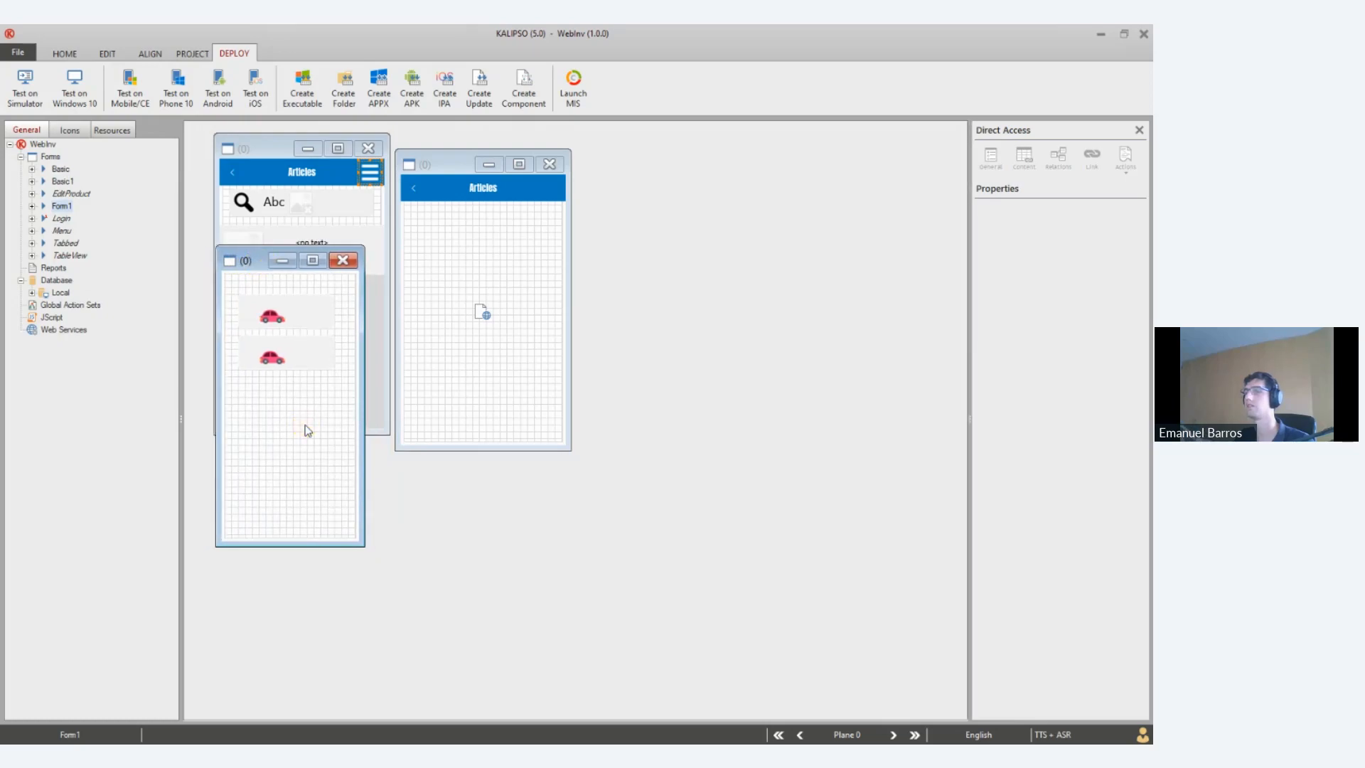
double_click(302, 434)
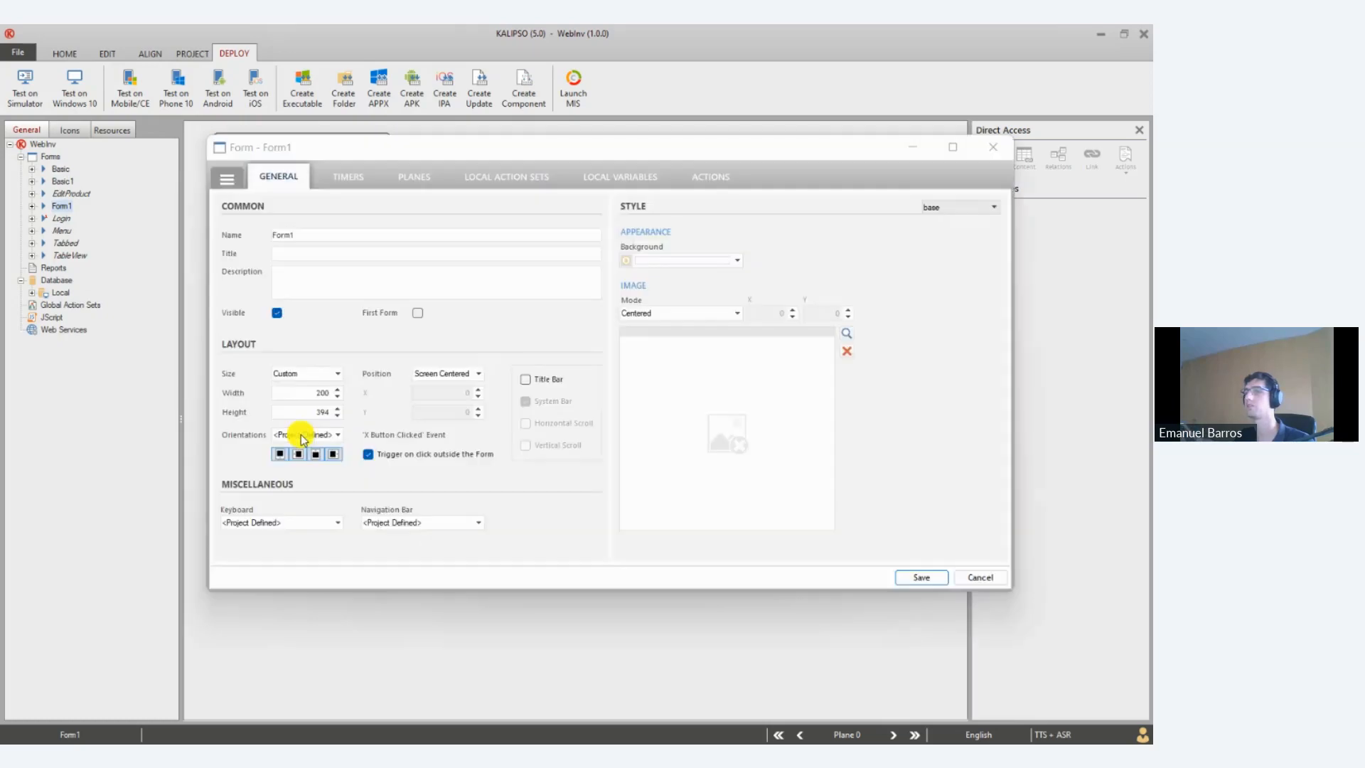
left_click(442, 373)
left_click(440, 395)
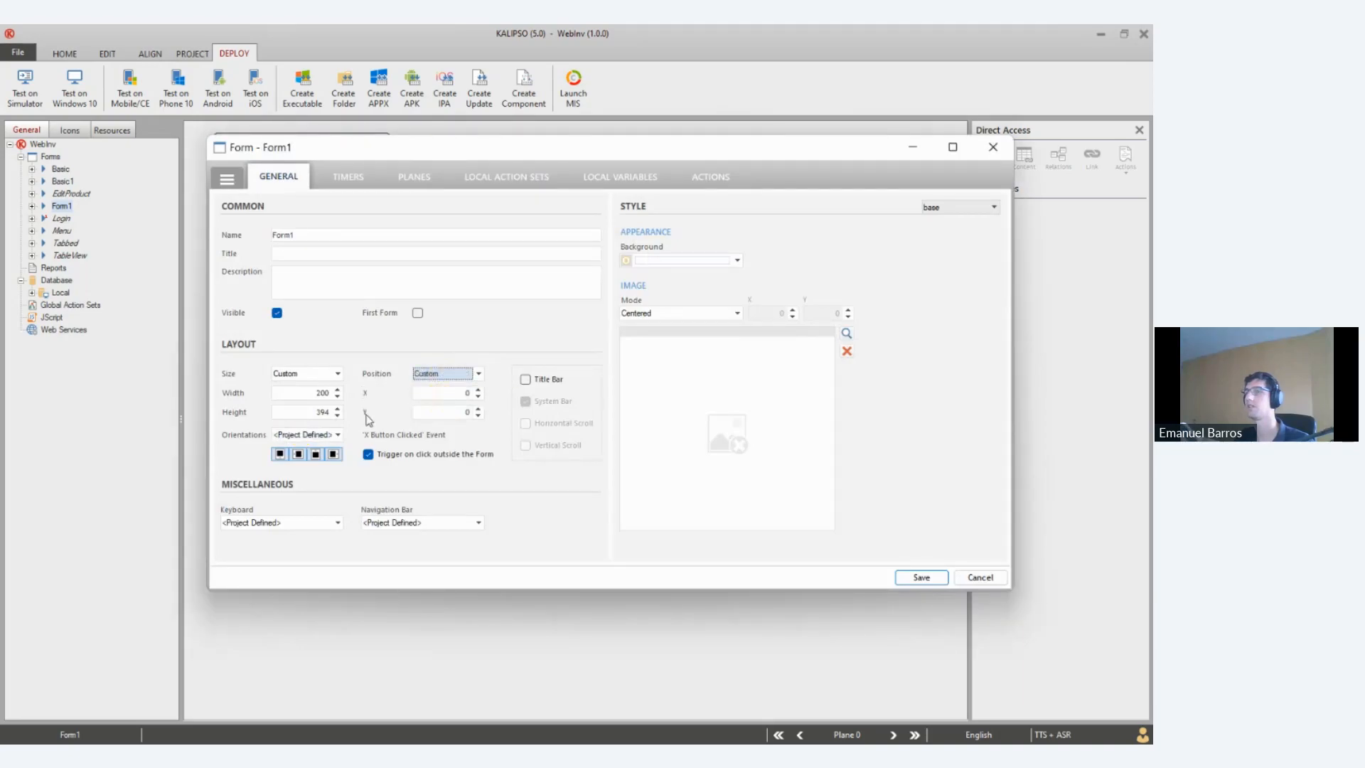
left_click(922, 577)
left_click(610, 464)
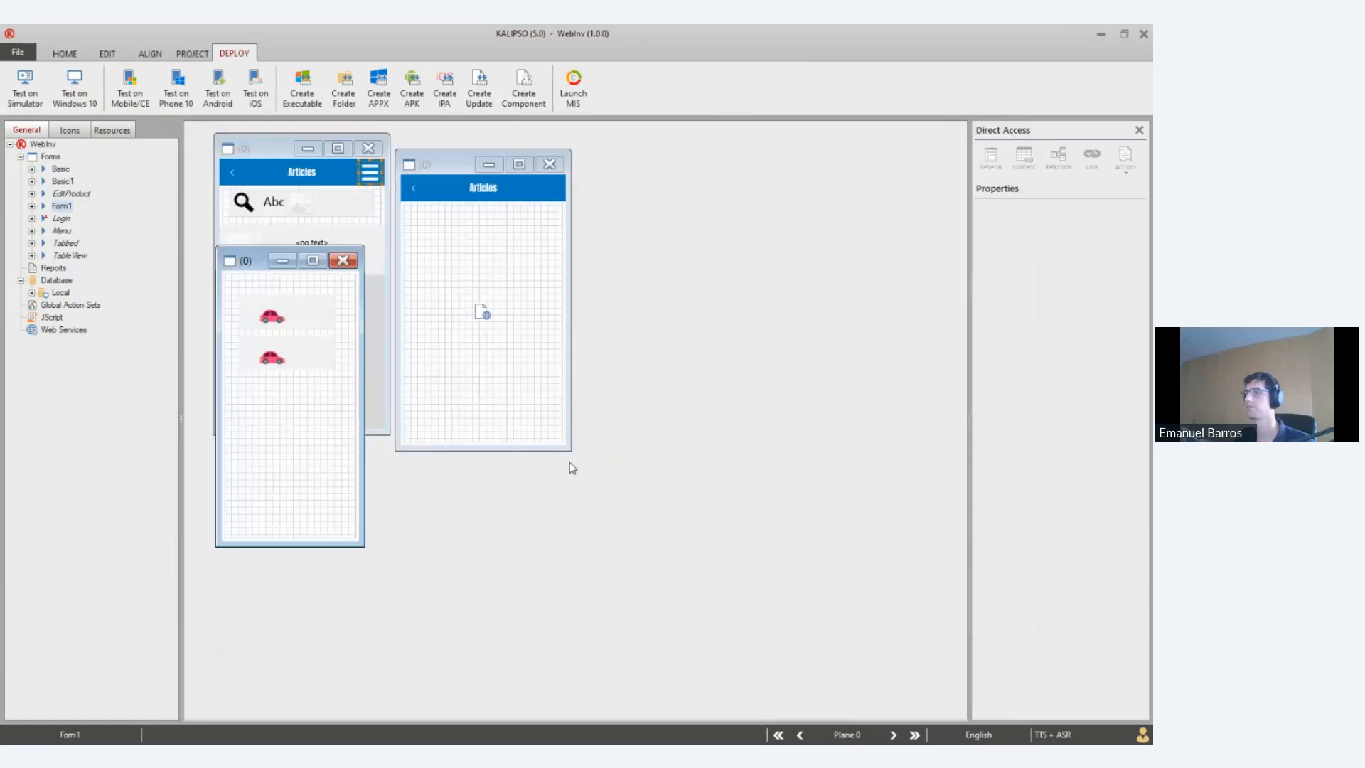
Generate a project update file containing Form1's custom position
left_click(478, 89)
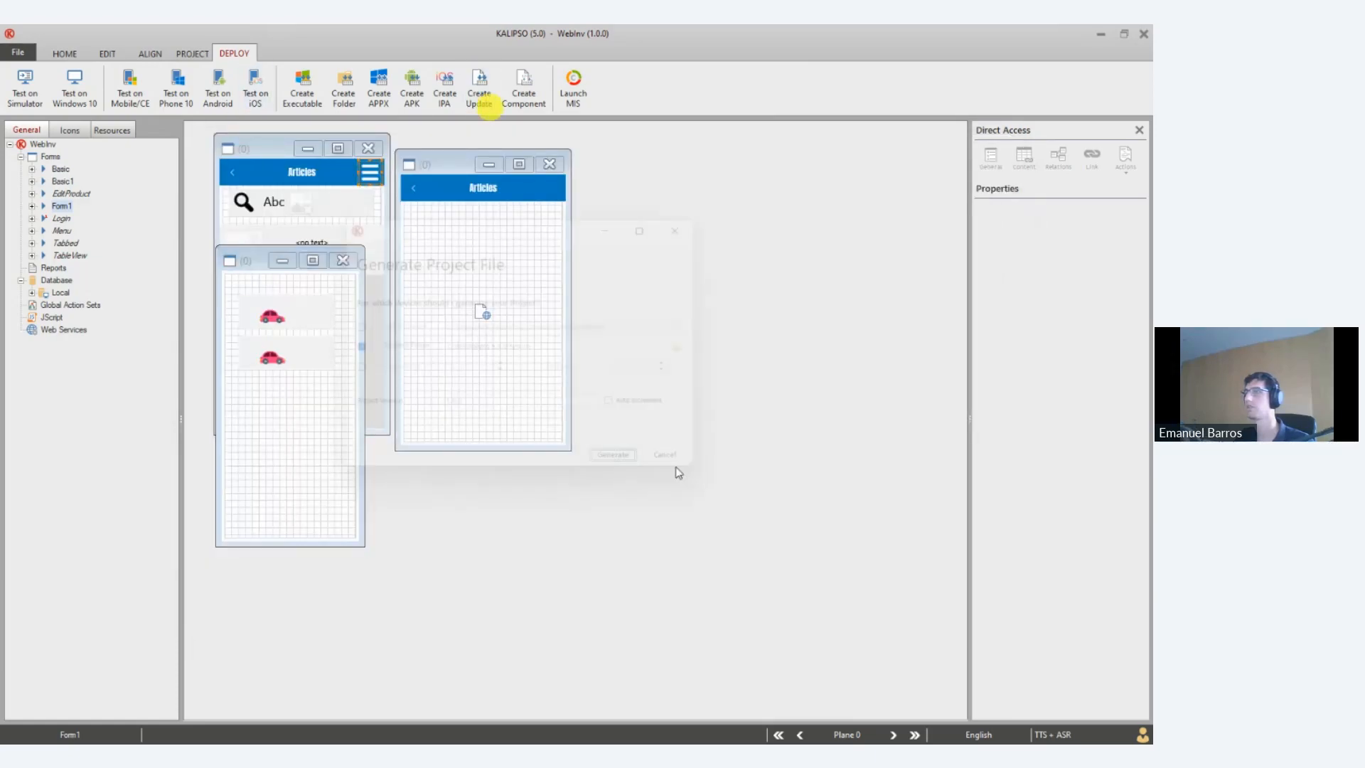
left_click(626, 474)
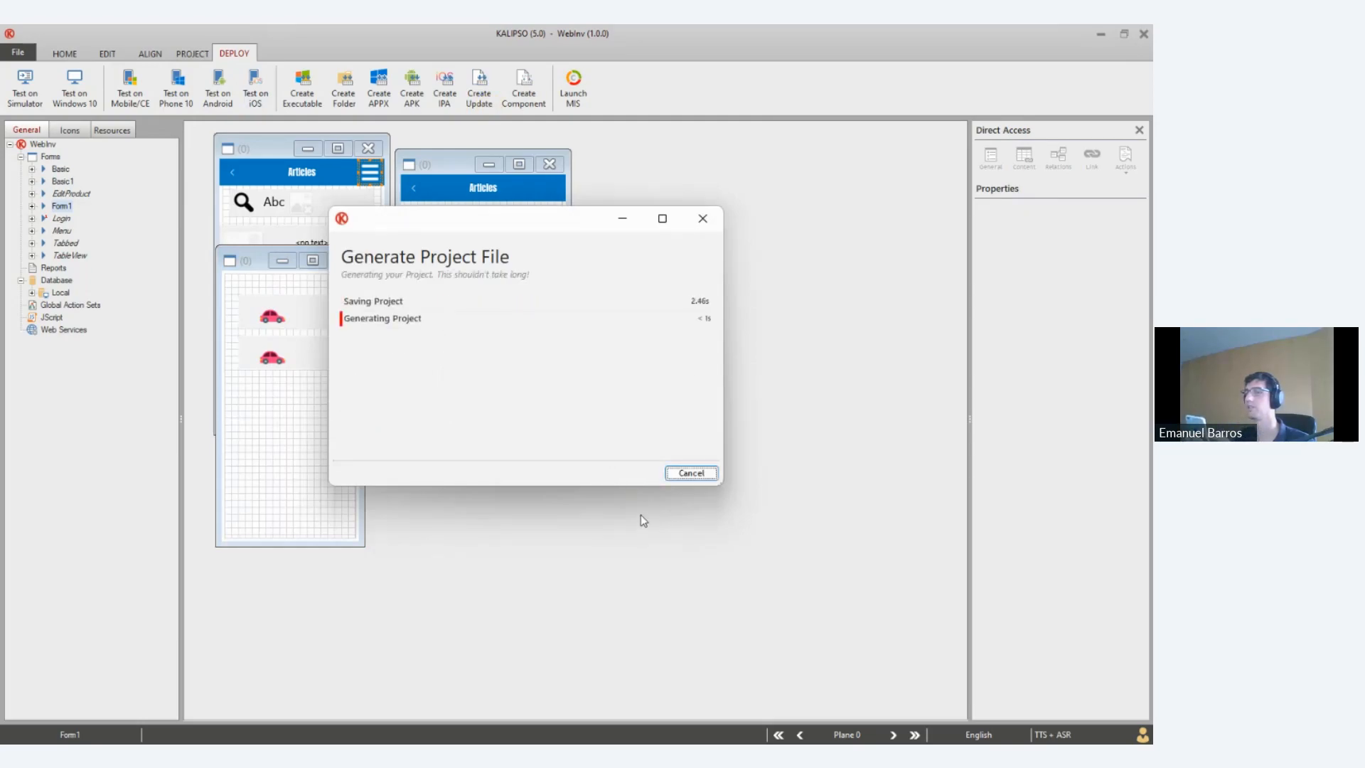
left_click(639, 524)
left_click(638, 459)
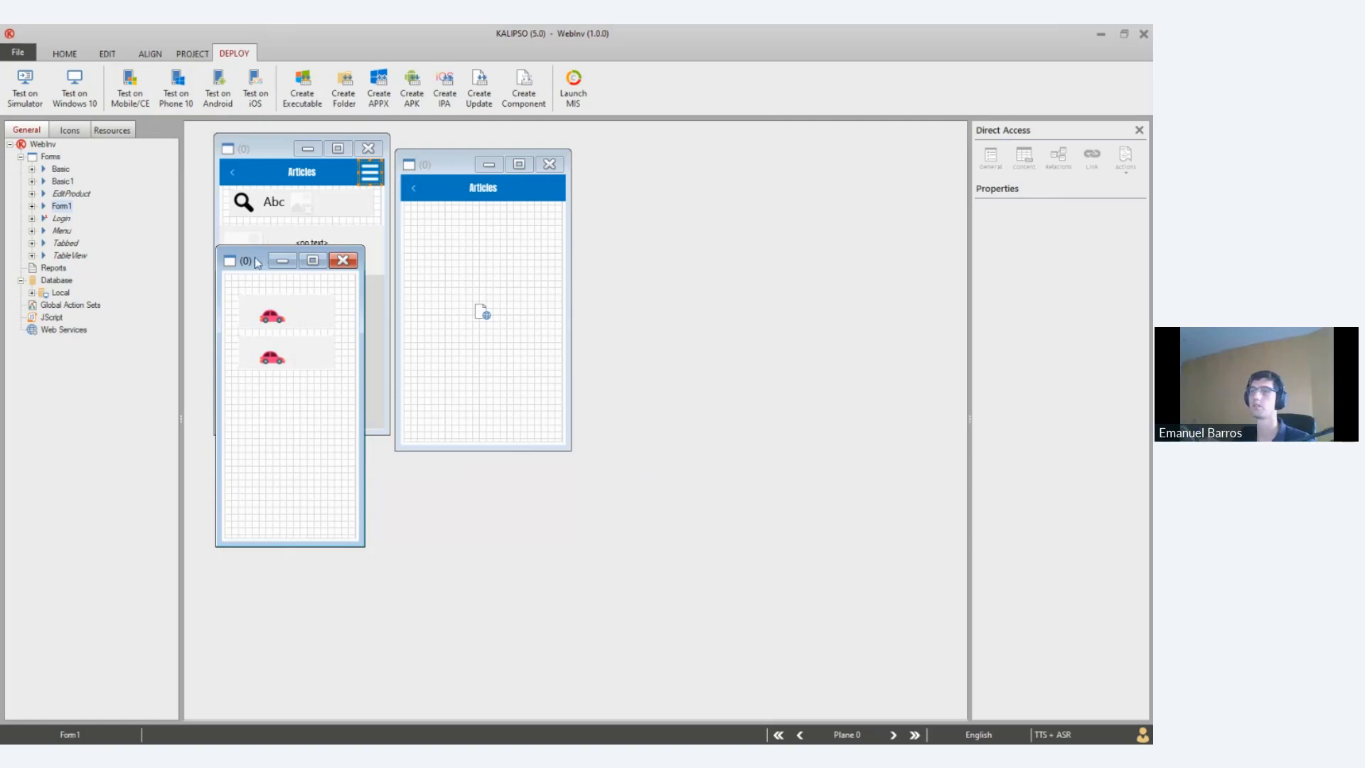
Move Form1 off the Articles form, shift the second Articles form slightly, and close Form1's window
left_click_drag(257, 263, 707, 182)
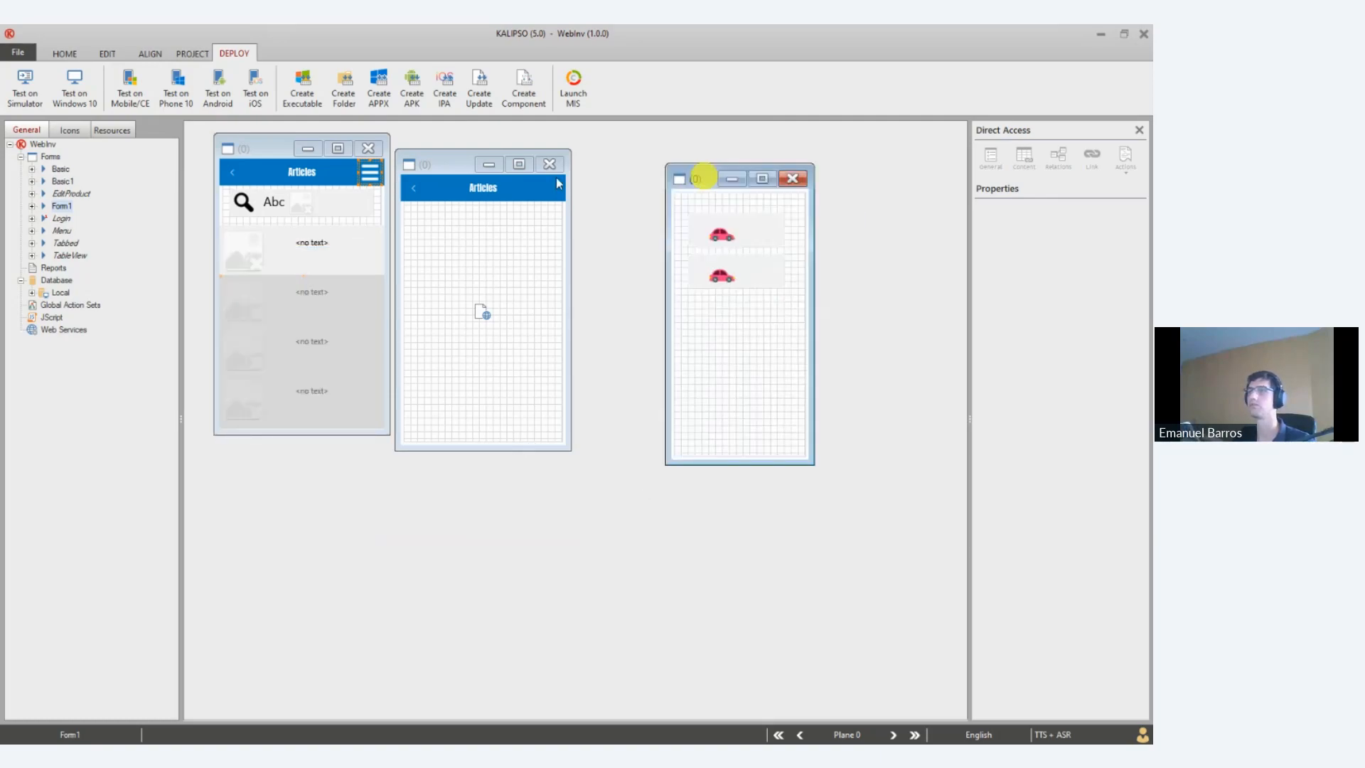
left_click_drag(446, 164, 463, 156)
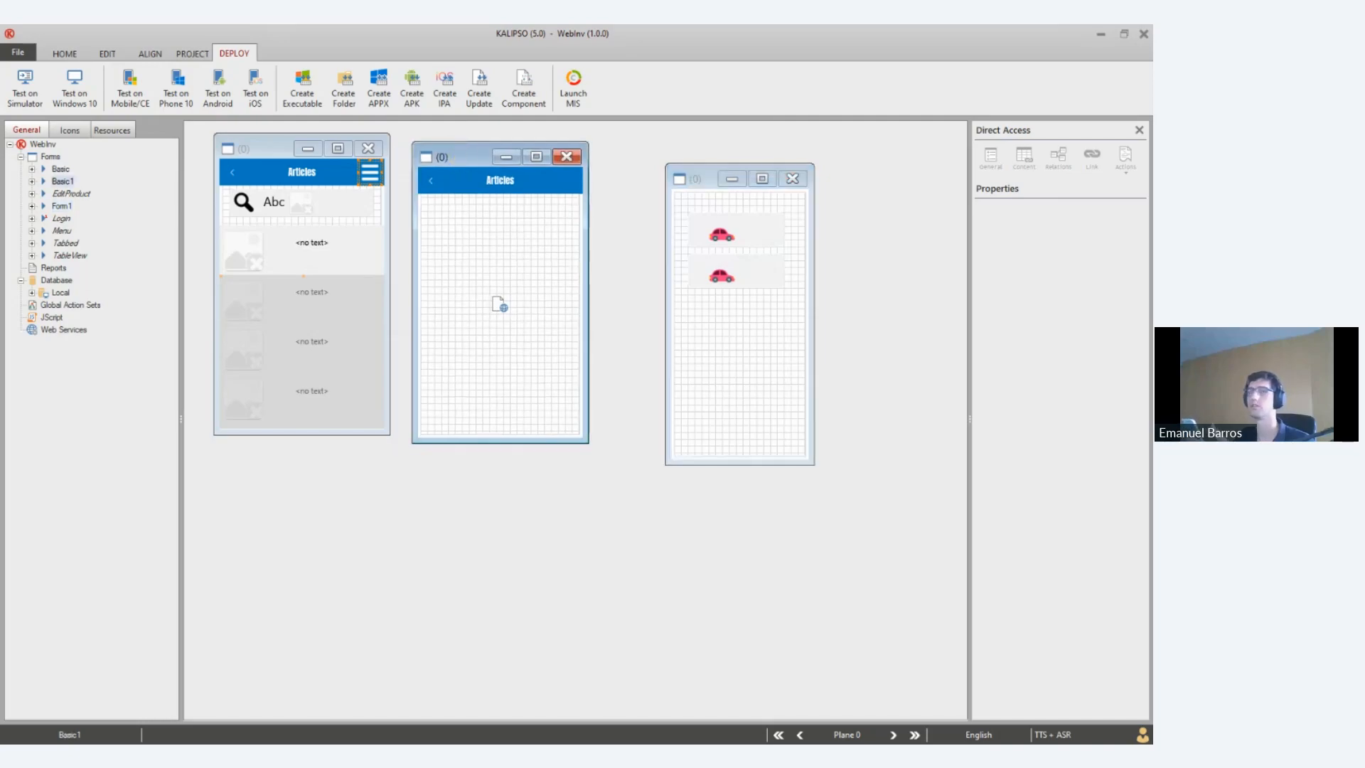
left_click(791, 183)
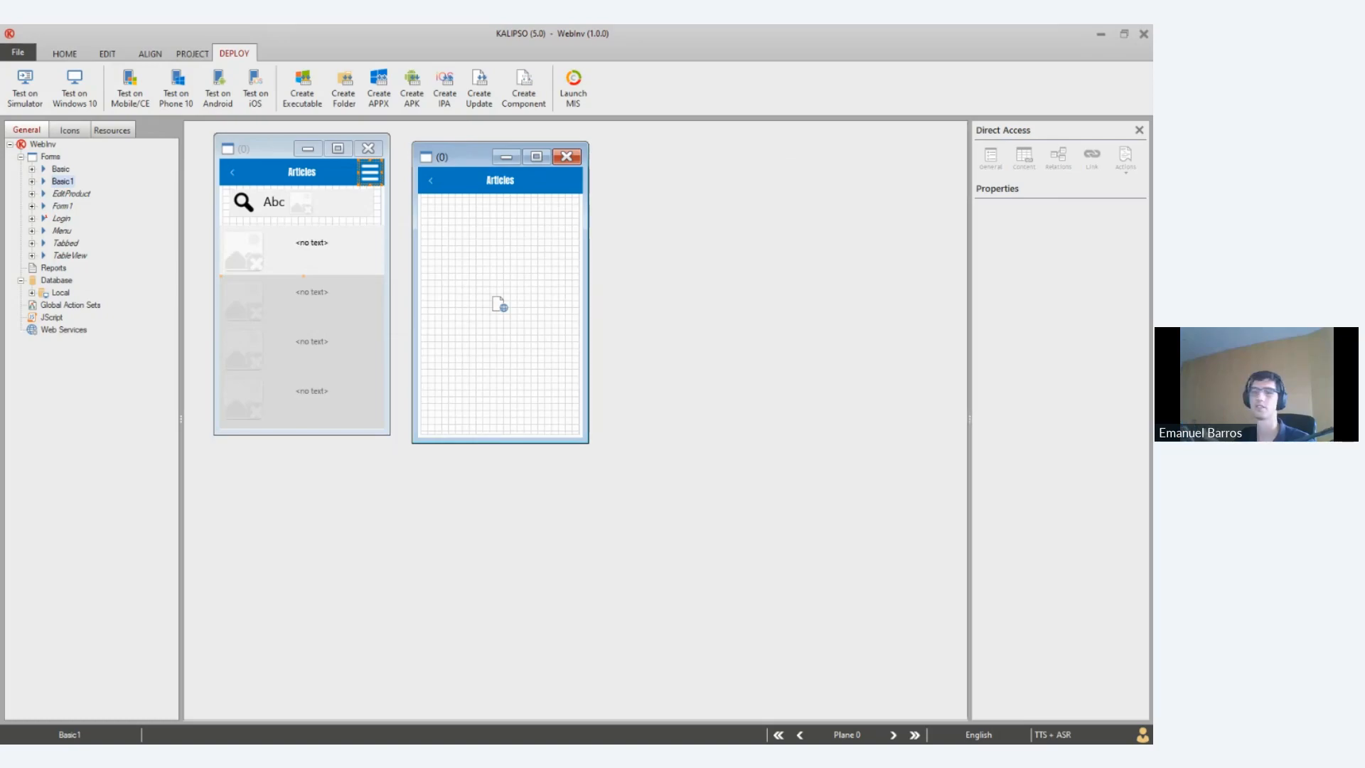
Check the Articles list on the shared iPhone screen in TeamViewer and move its window off Kalipso Studio
key("alt+Tab")
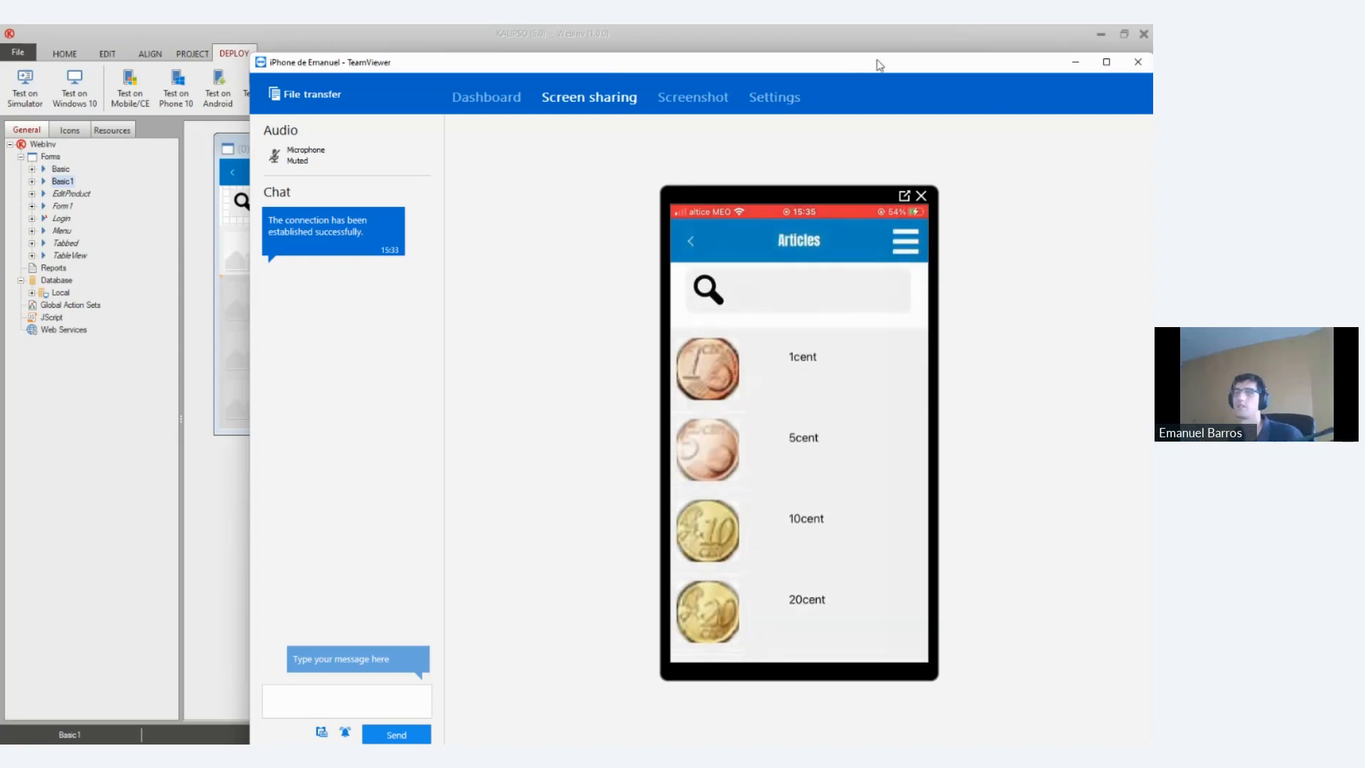
left_click_drag(880, 66, 0, 284)
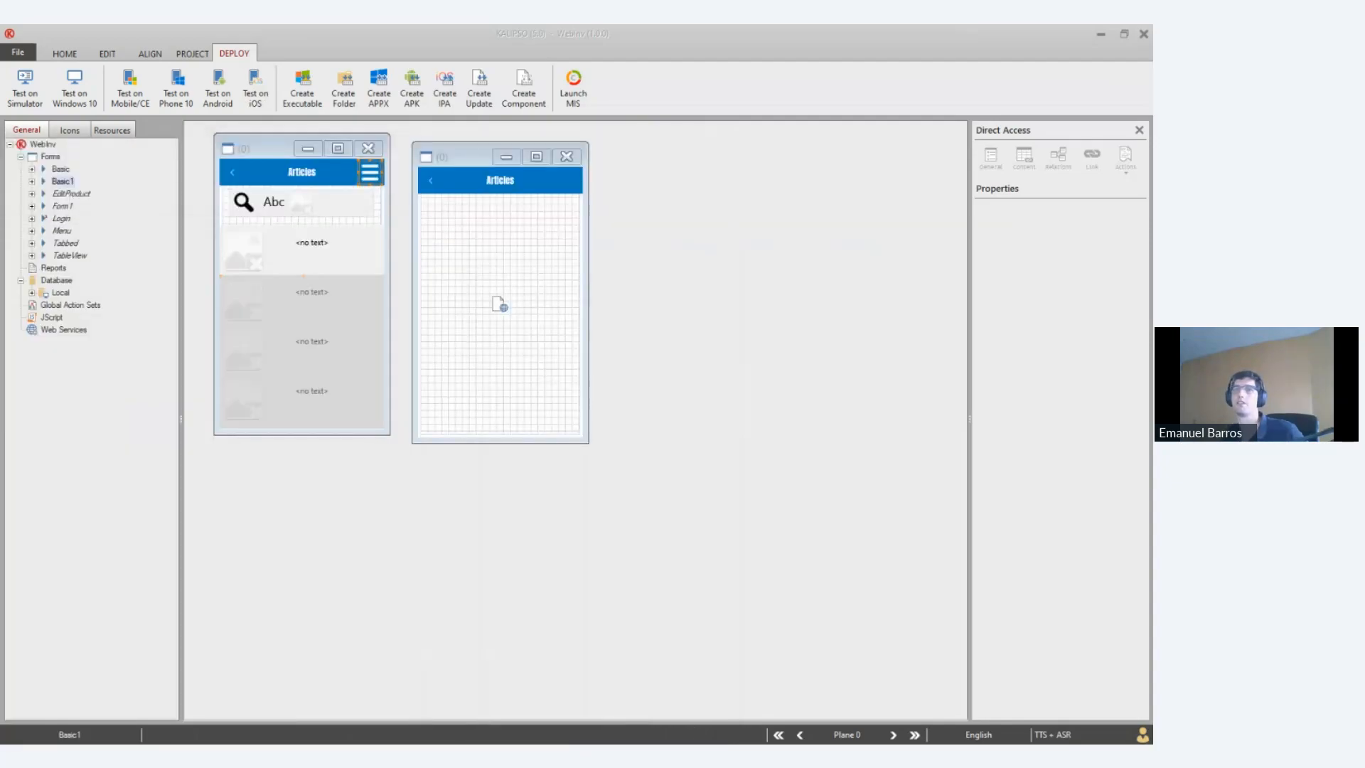
Move the HTML viewer in the second Articles form to X 24, Y 64 and reposition that form's window
left_click(524, 141)
left_click(474, 320)
mouse_move(499, 305)
left_mouse_down()
mouse_move(489, 289)
mouse_move(503, 296)
left_mouse_up()
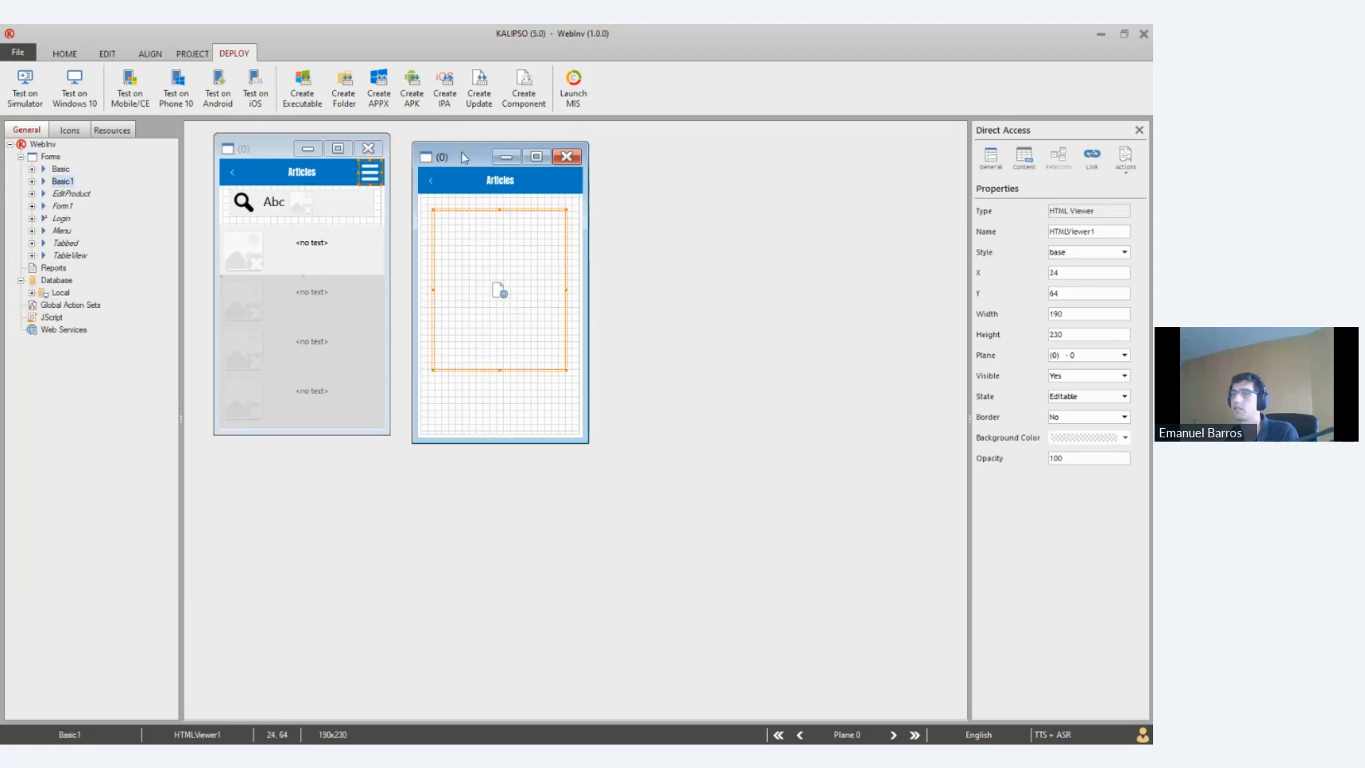
left_click_drag(462, 156, 558, 146)
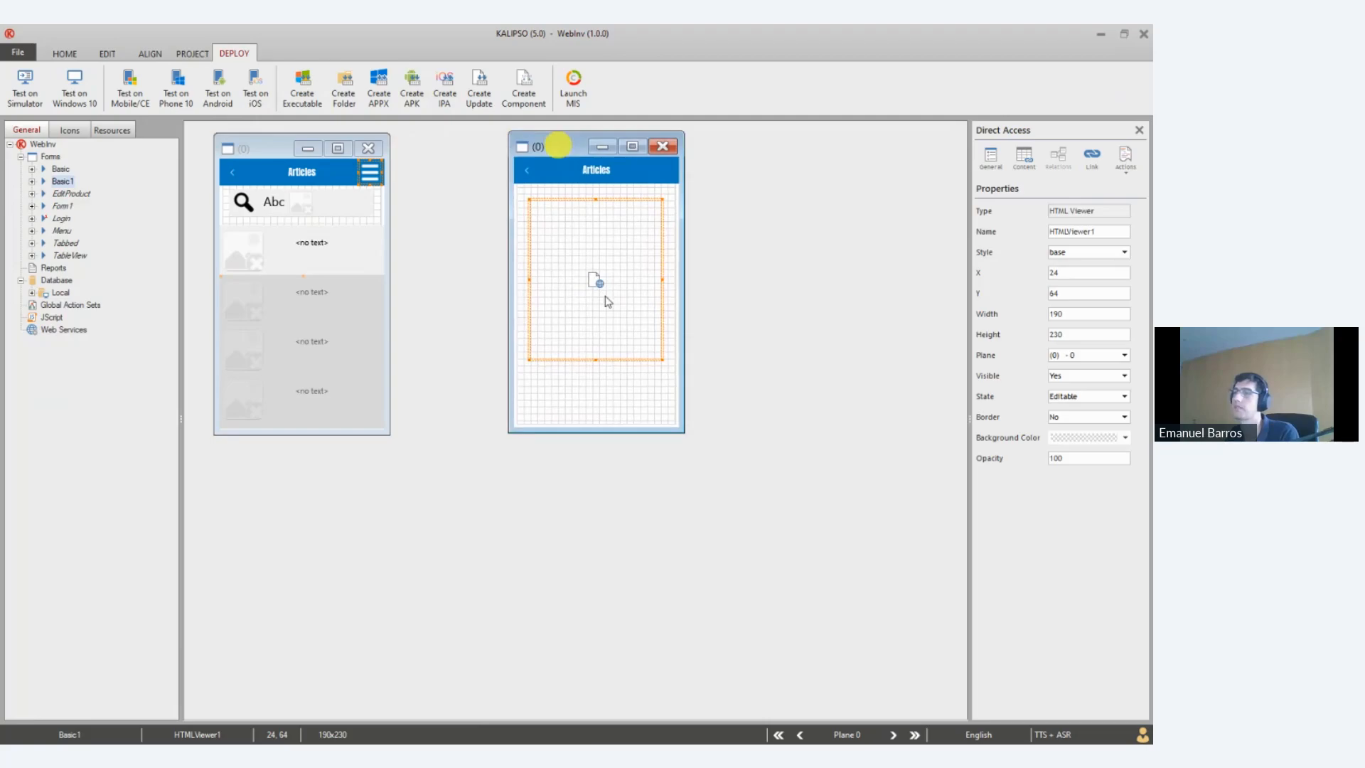
Move the HTML viewer on the Basic1 form to X 34, Y 54 and open its HTML content
left_click_drag(605, 301, 613, 287)
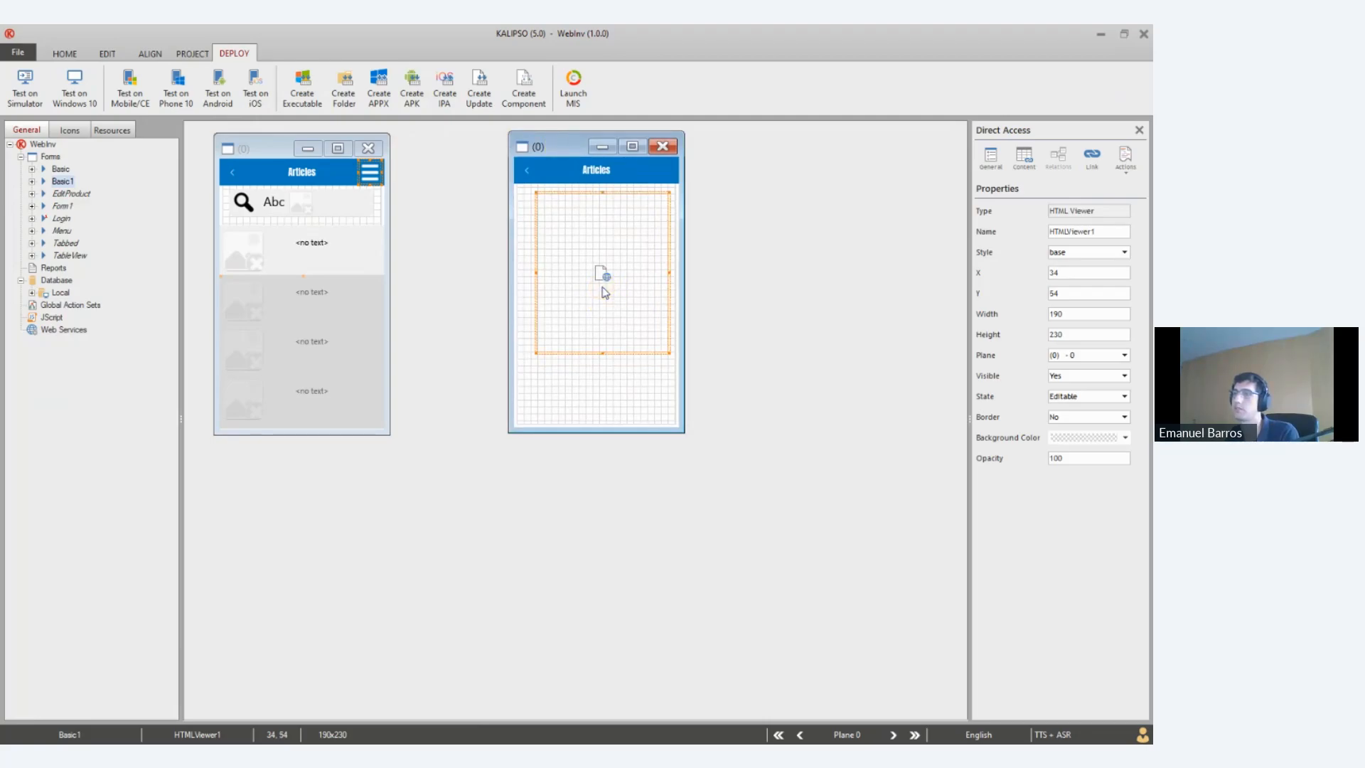
double_click(604, 293)
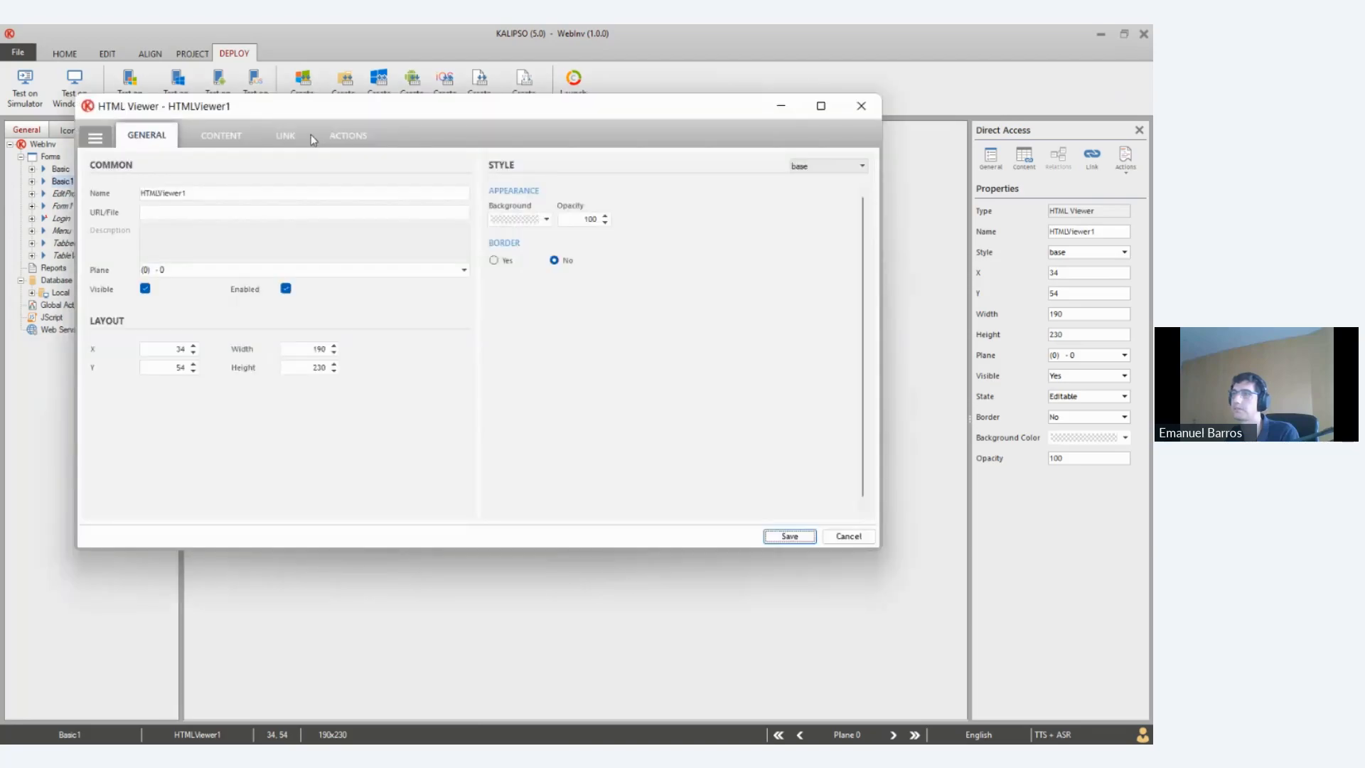
left_click(288, 135)
left_click(348, 135)
left_click(231, 135)
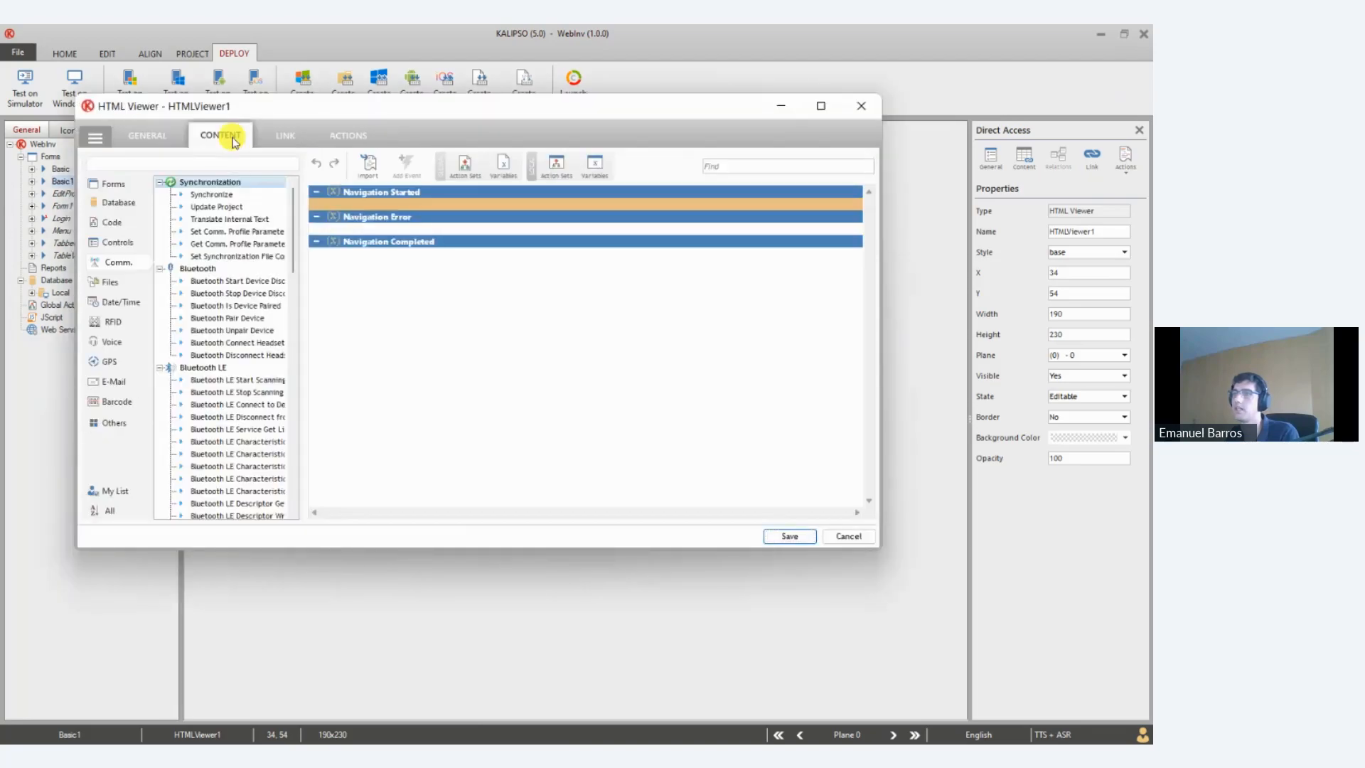
left_click(268, 295)
left_click(242, 271)
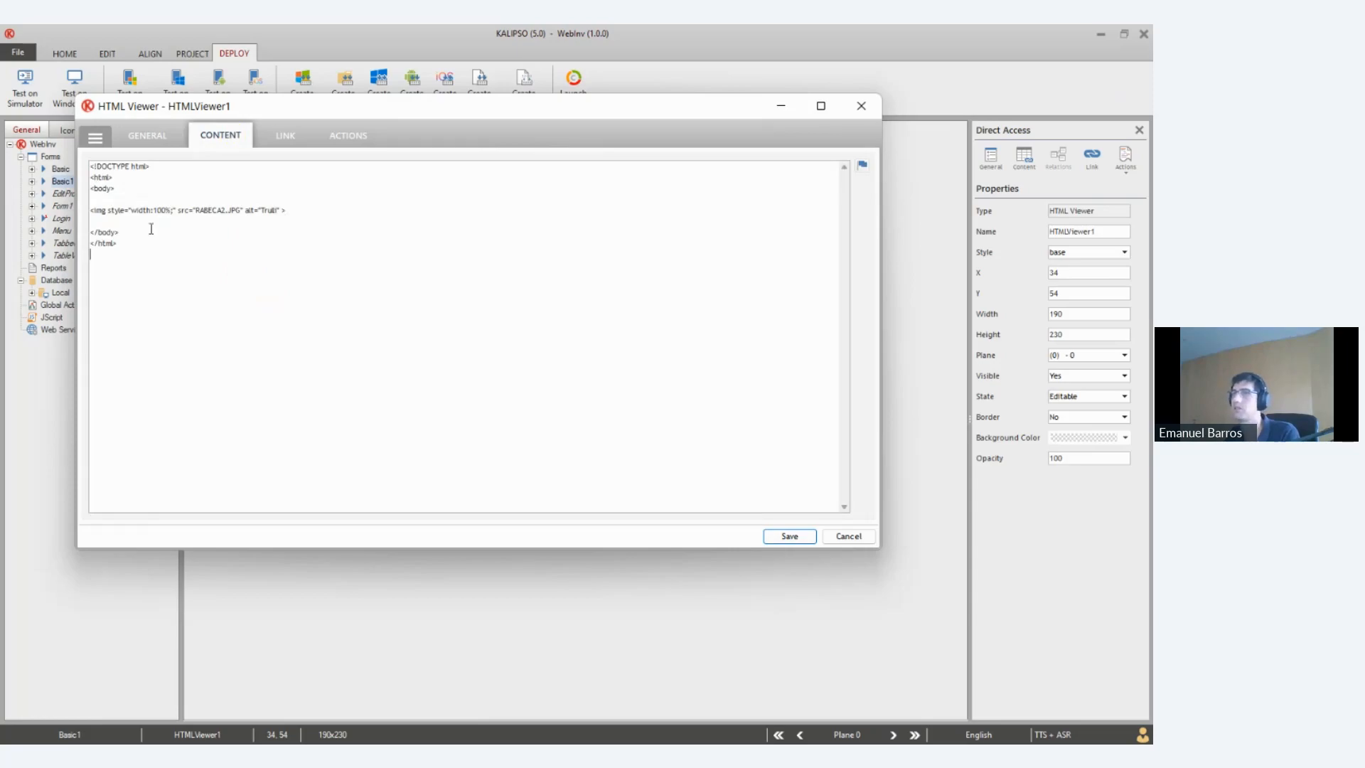
Examine the HTML code's body and its img tag, including the image source and alt attribute
double_click(103, 188)
double_click(98, 209)
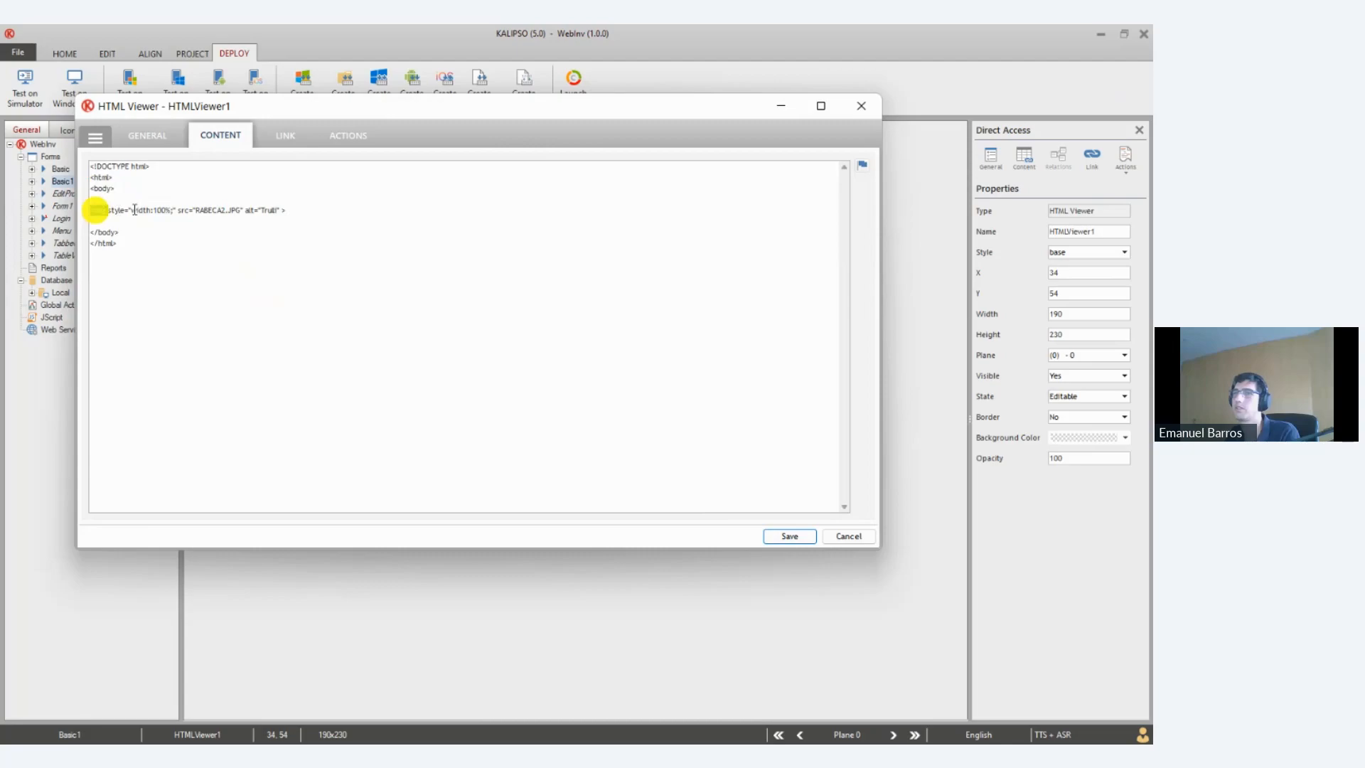
left_click(195, 210)
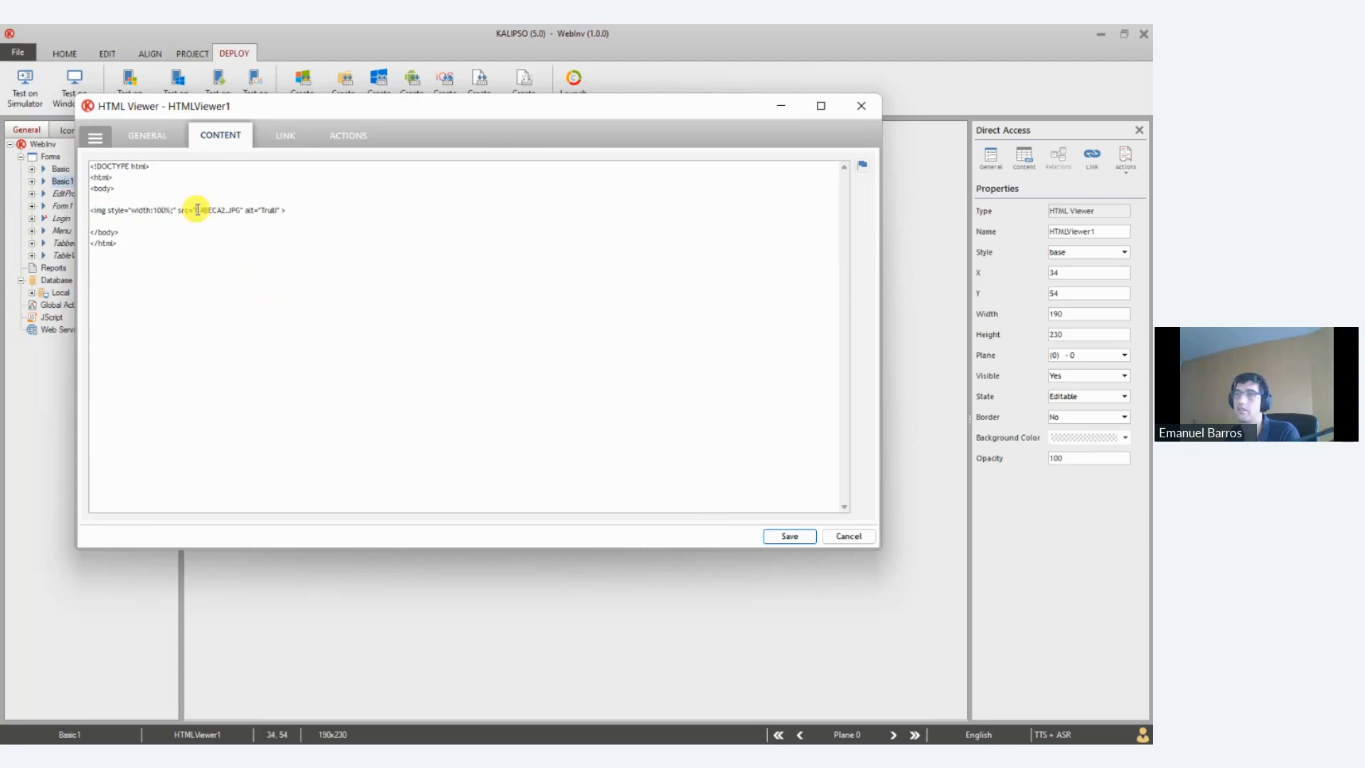
left_click_drag(198, 209, 239, 210)
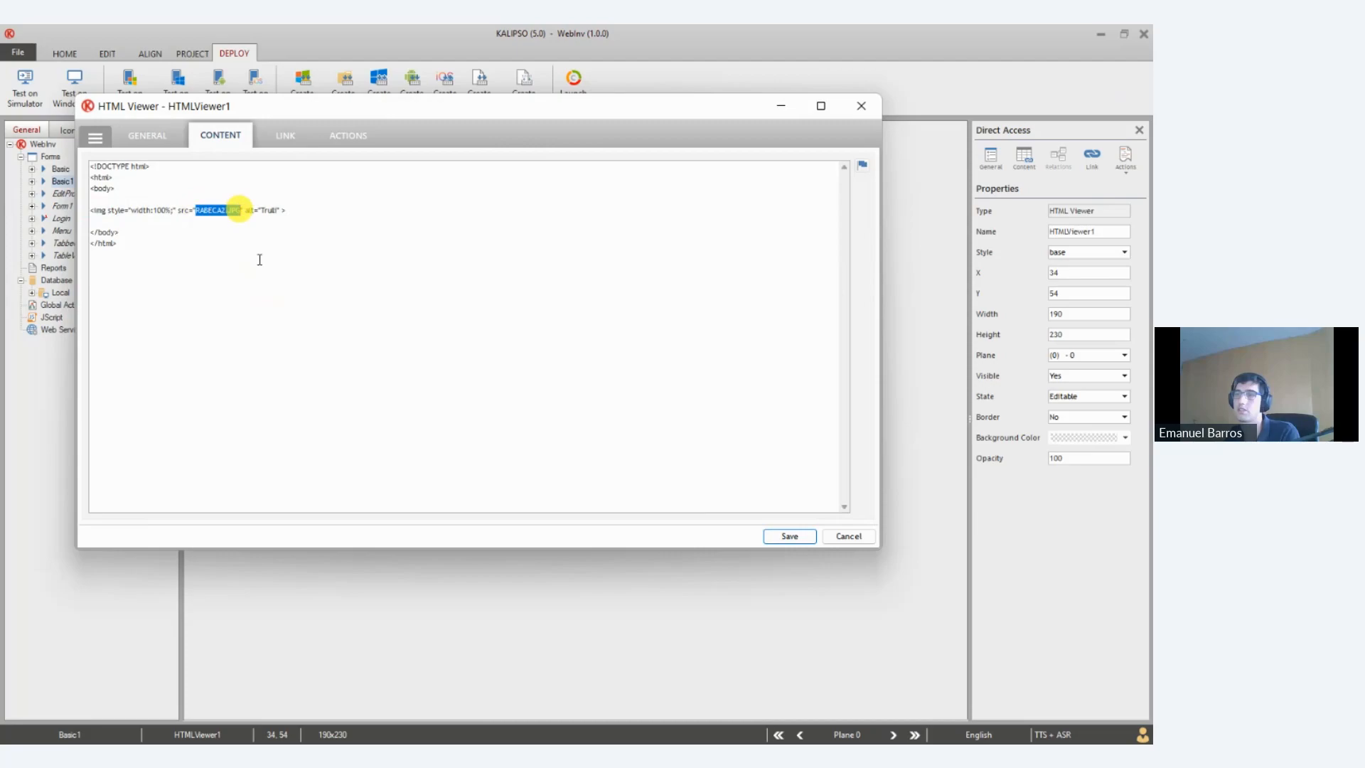
double_click(264, 210)
Remove the alt attribute from the img tag and save the HTML viewer
left_click(266, 212)
left_click(275, 211)
left_click(278, 210)
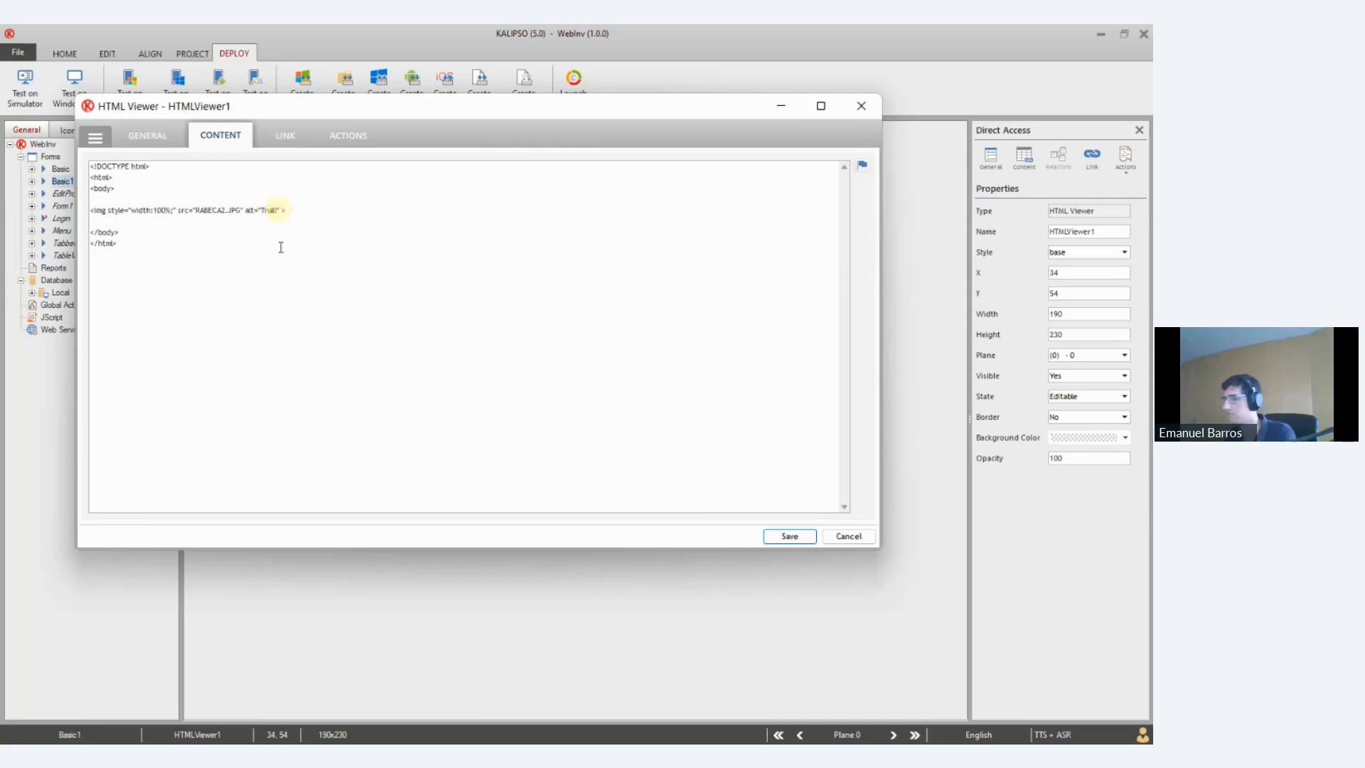
key("BackSpace")
key("BackSpace")
key("BackSpace")
key("BackSpace")
key("BackSpace")
key("BackSpace")
key("BackSpace")
key("BackSpace")
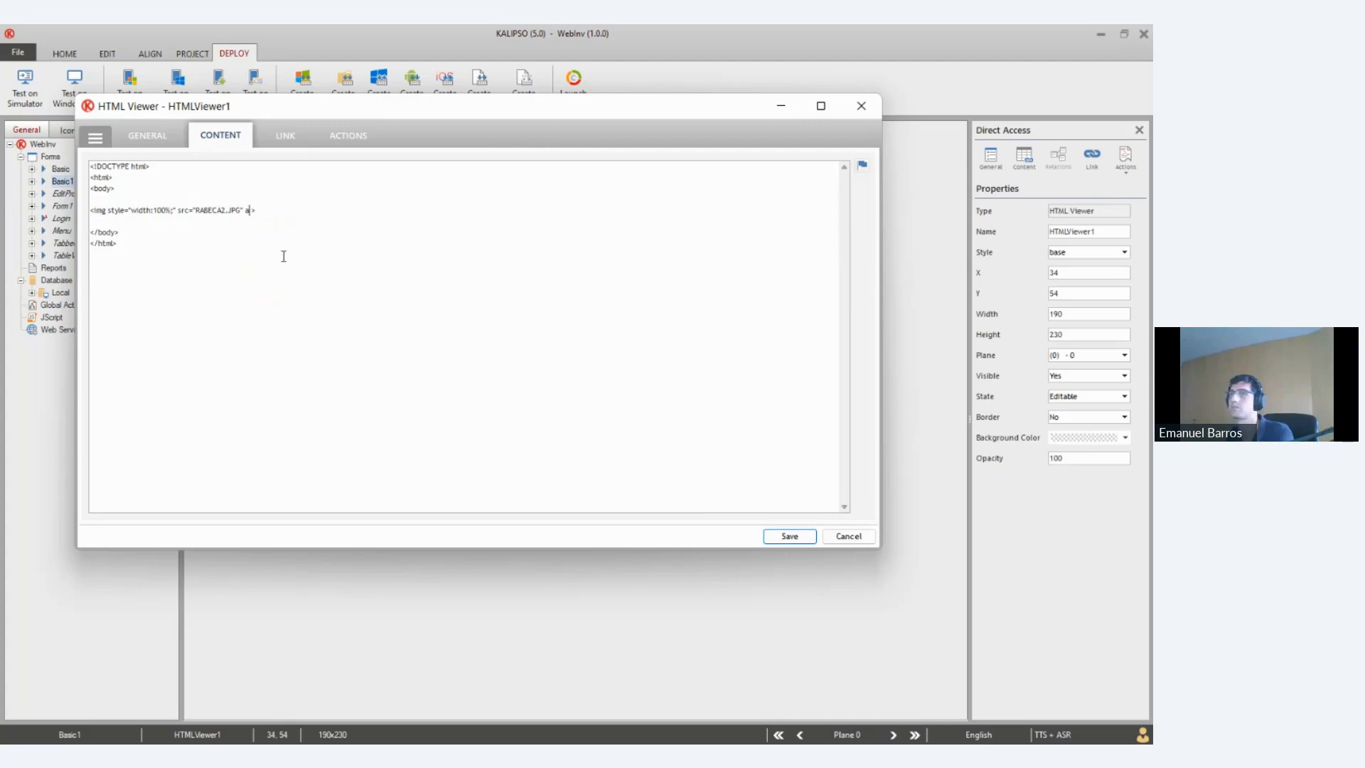
left_click(788, 540)
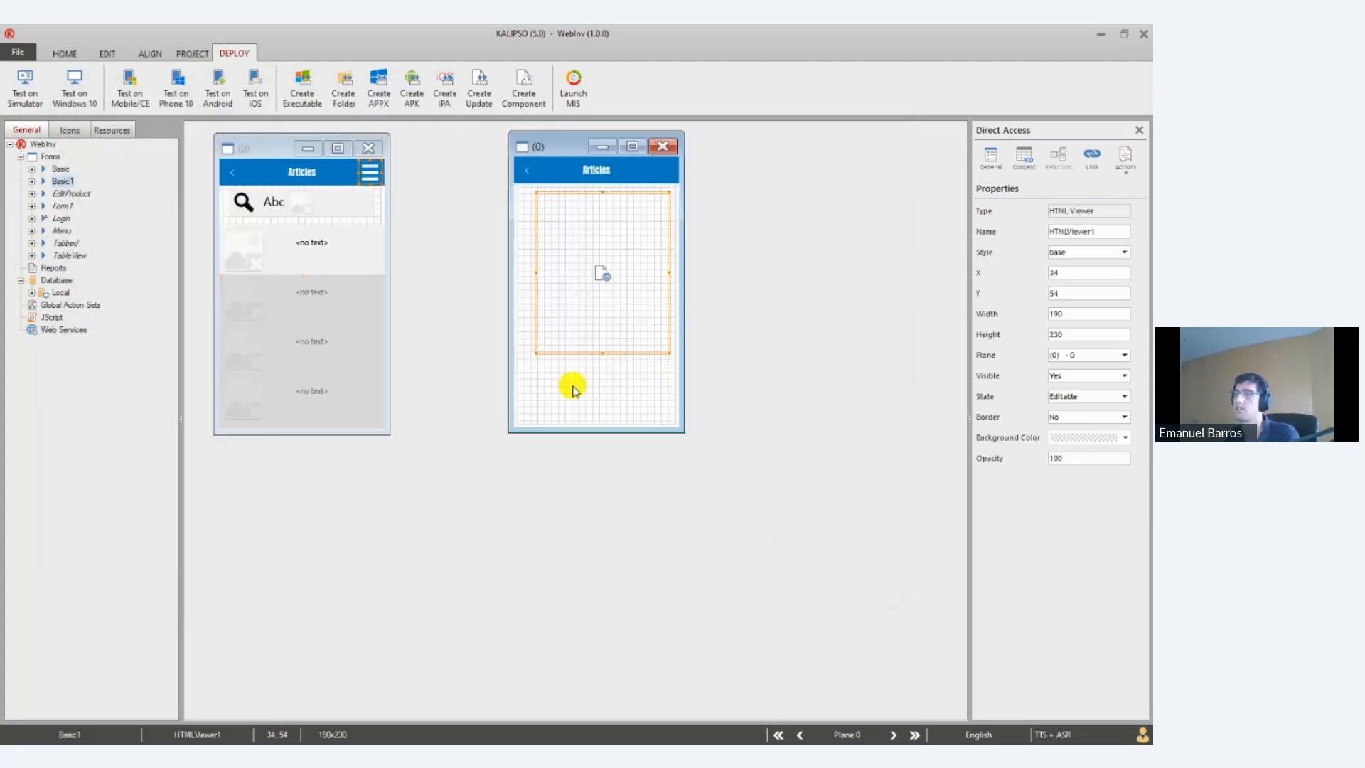
Make Basic1 the project's first form in place of Login and save the form's settings
left_click(574, 389)
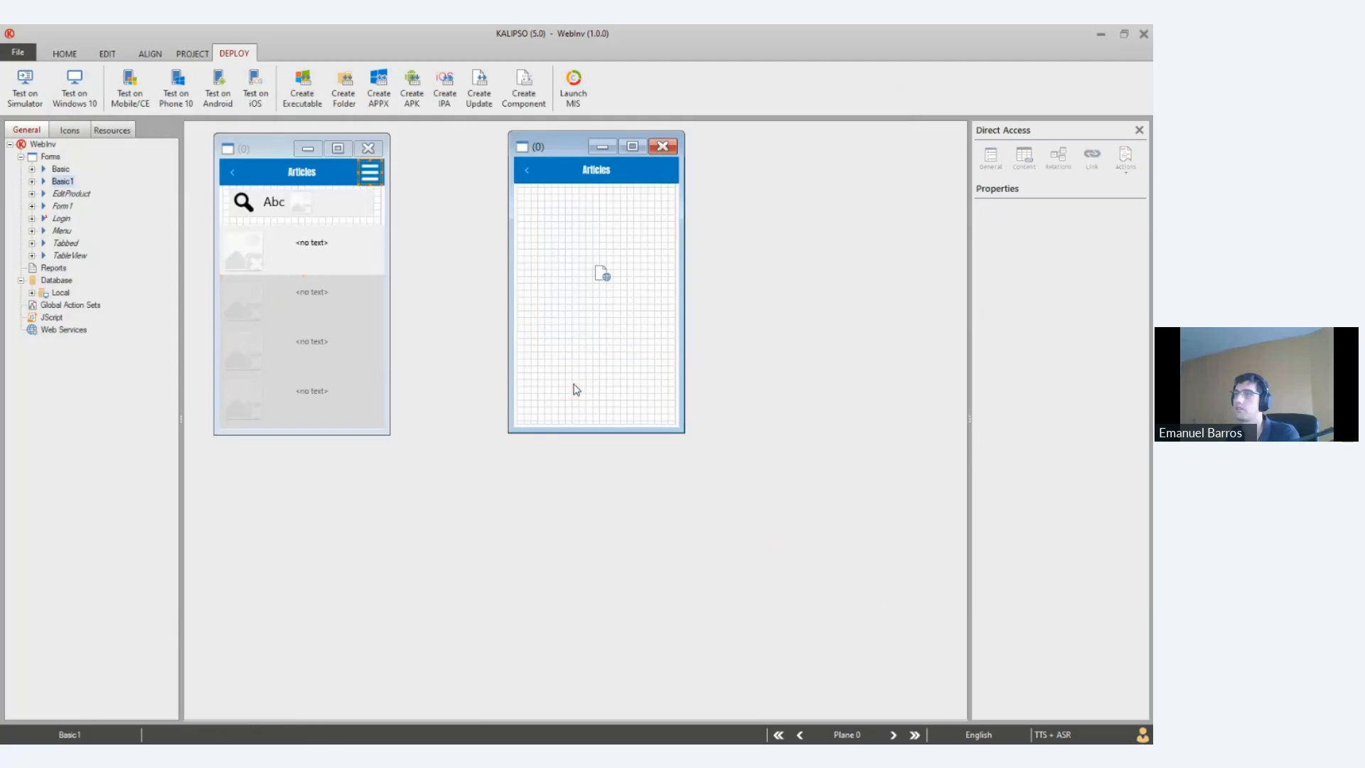
double_click(576, 389)
left_click(417, 315)
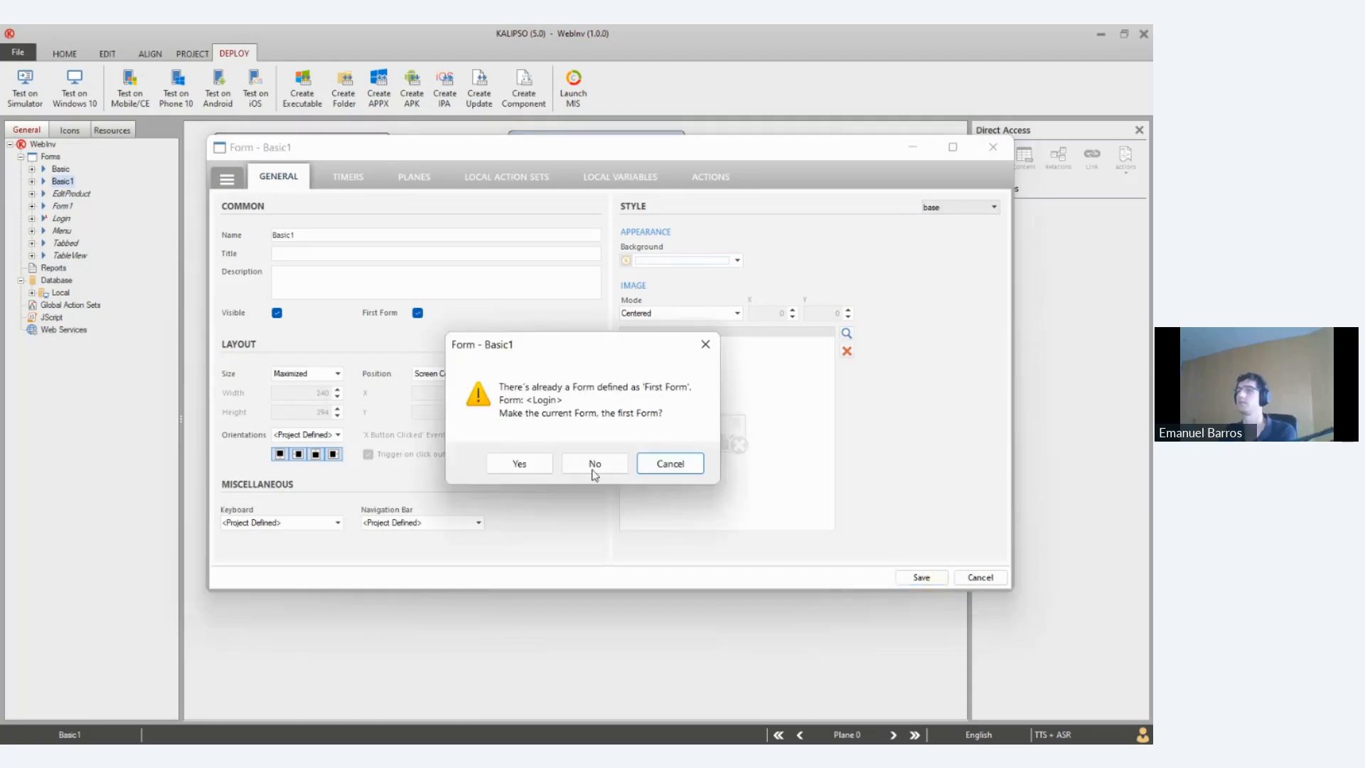
left_click(516, 461)
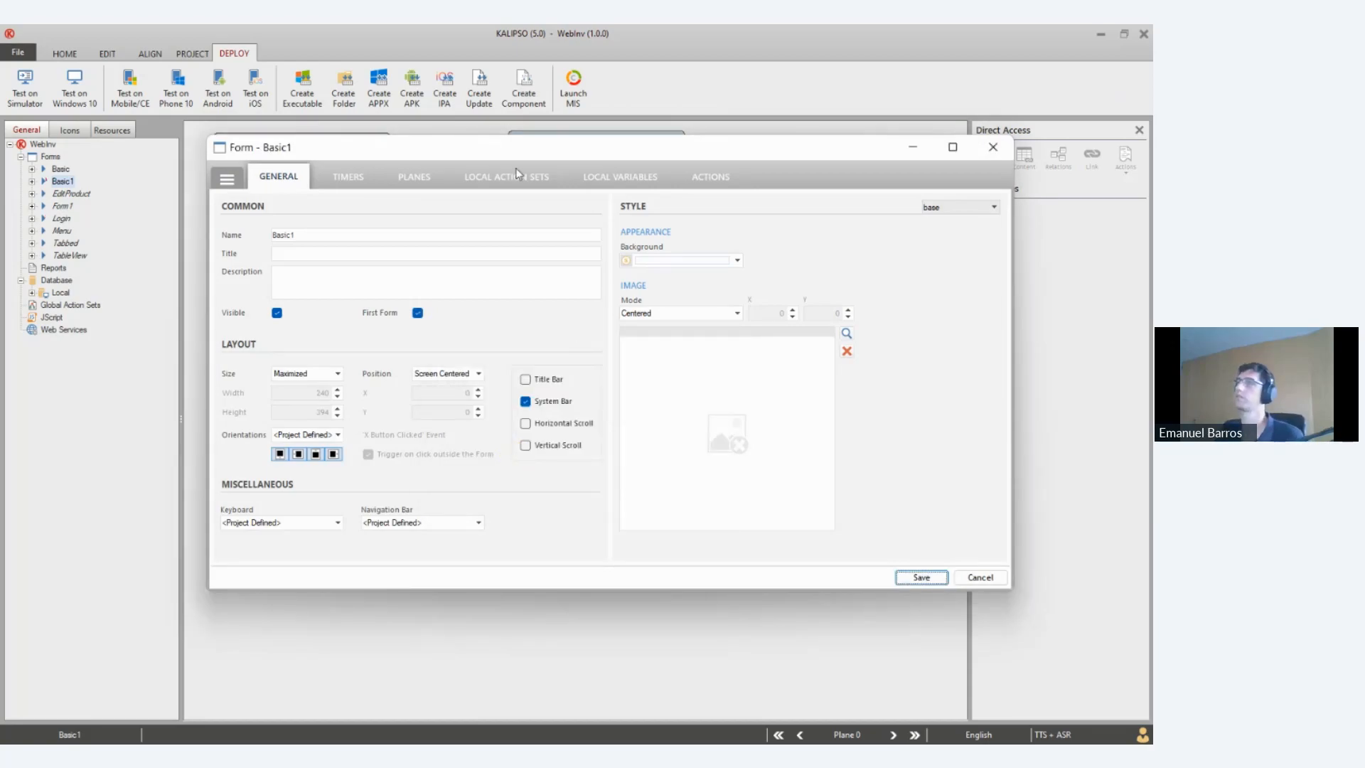
left_click(937, 576)
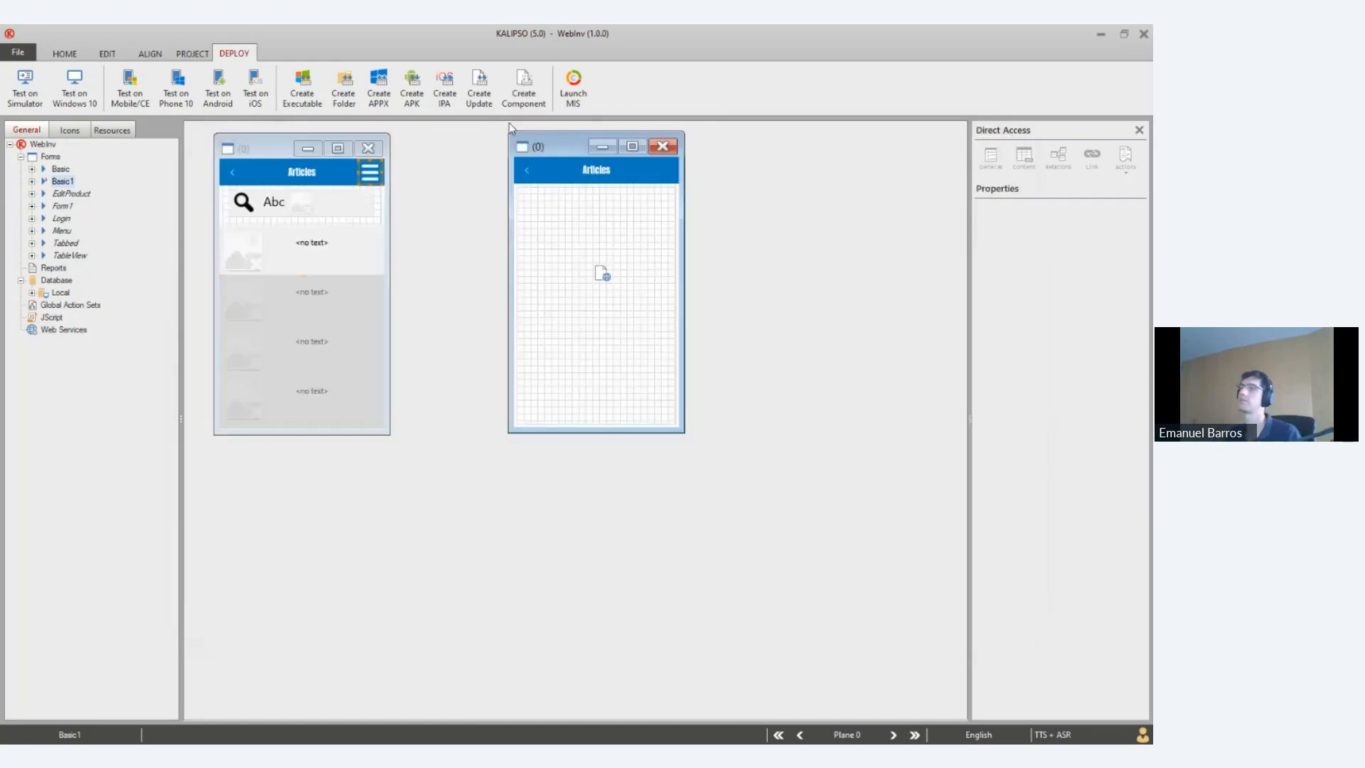
Generate the project update file to the Synchro folder with project version 1.0.0
left_click(479, 86)
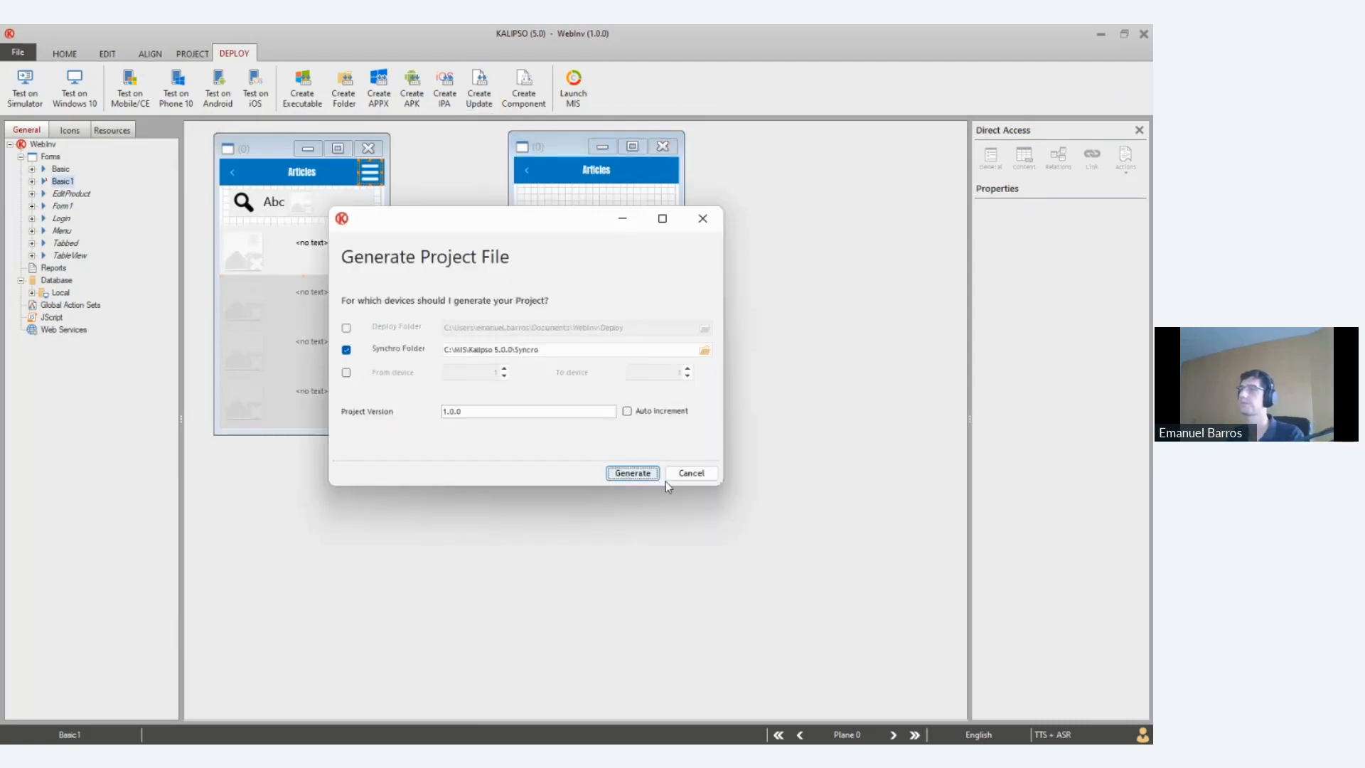
left_click(620, 473)
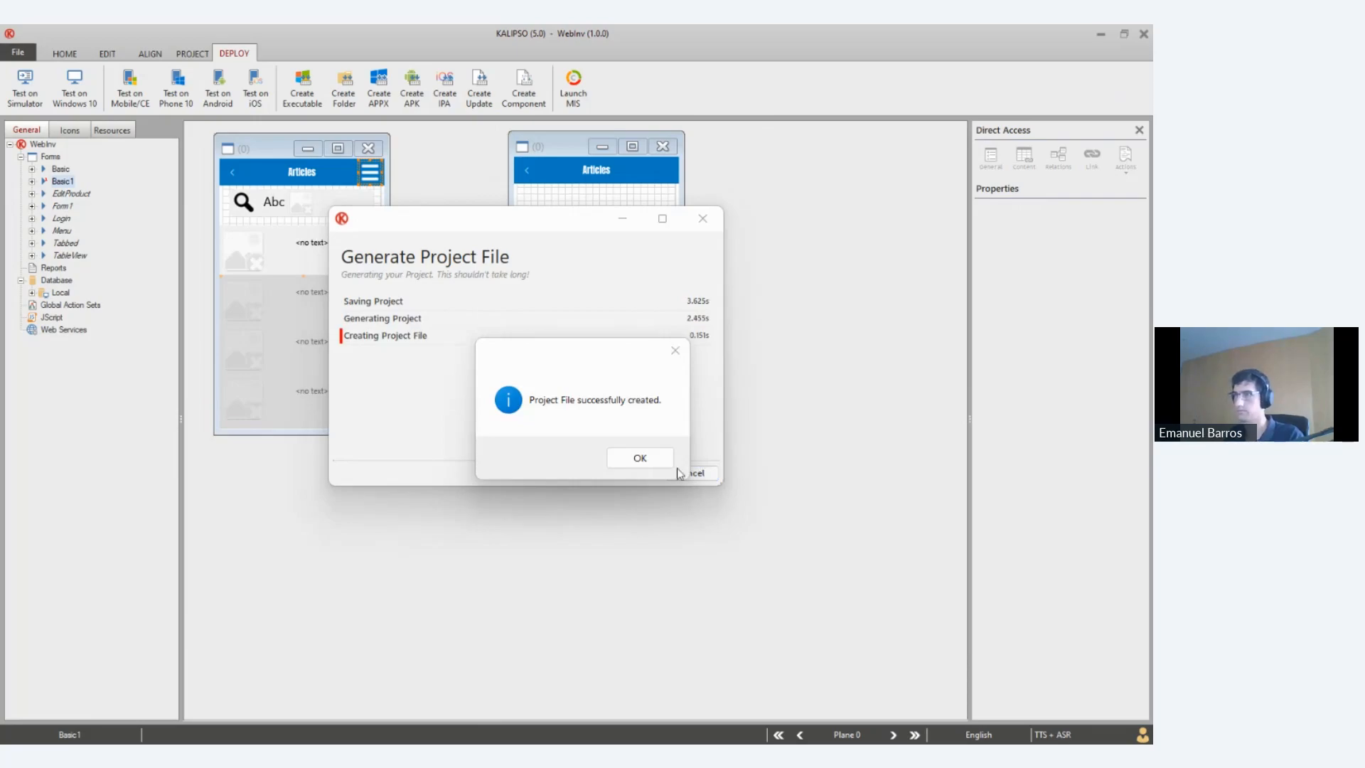
left_click(654, 460)
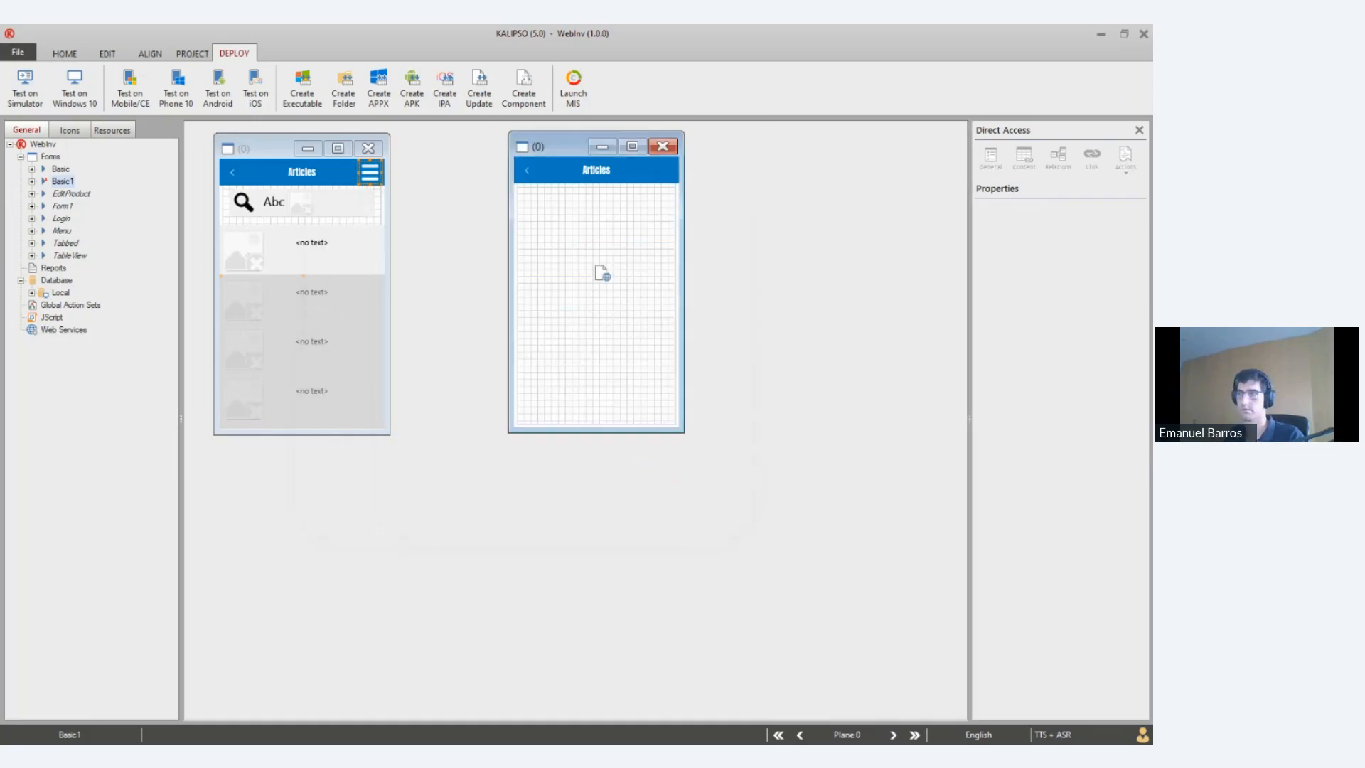
Switch to TeamViewer to check the image on the iPhone's Articles form, and minimize the window
left_click_drag(1152, 131, 791, 88)
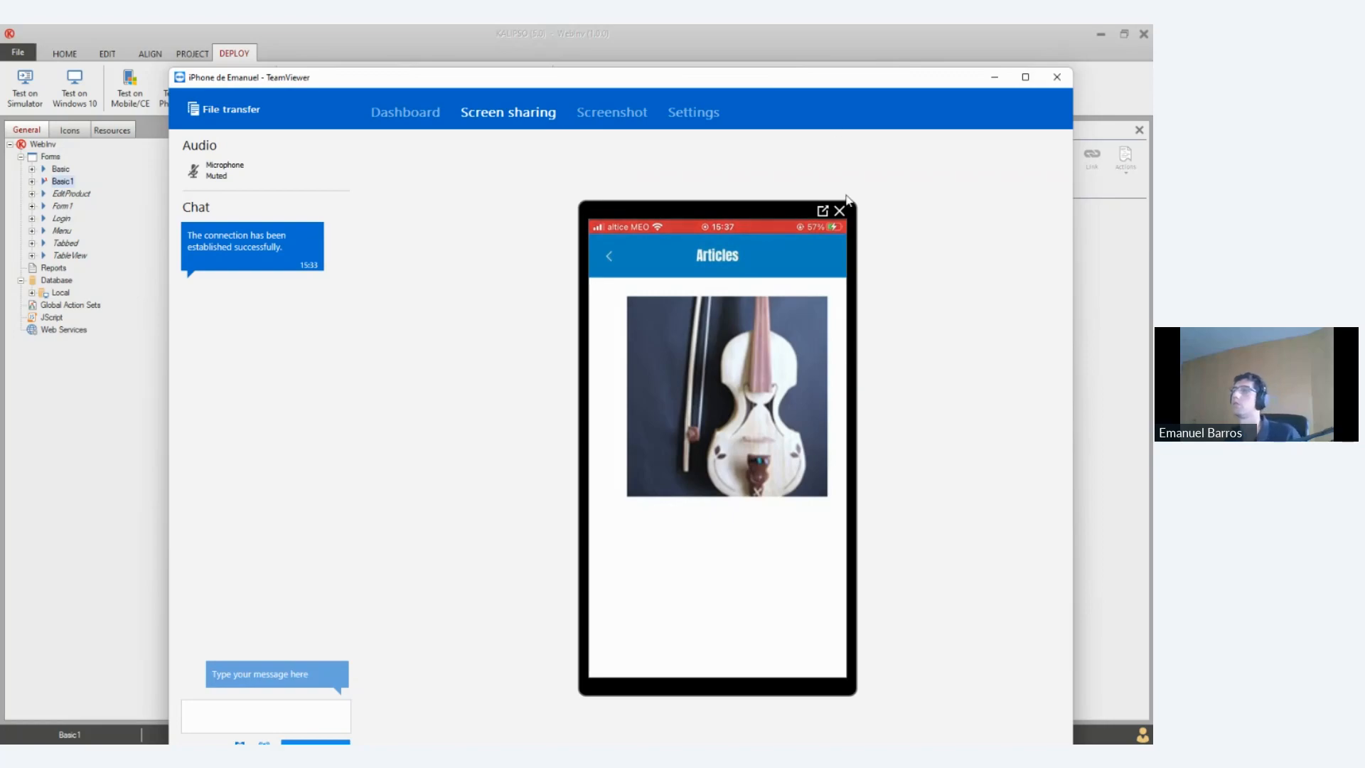
left_click(994, 77)
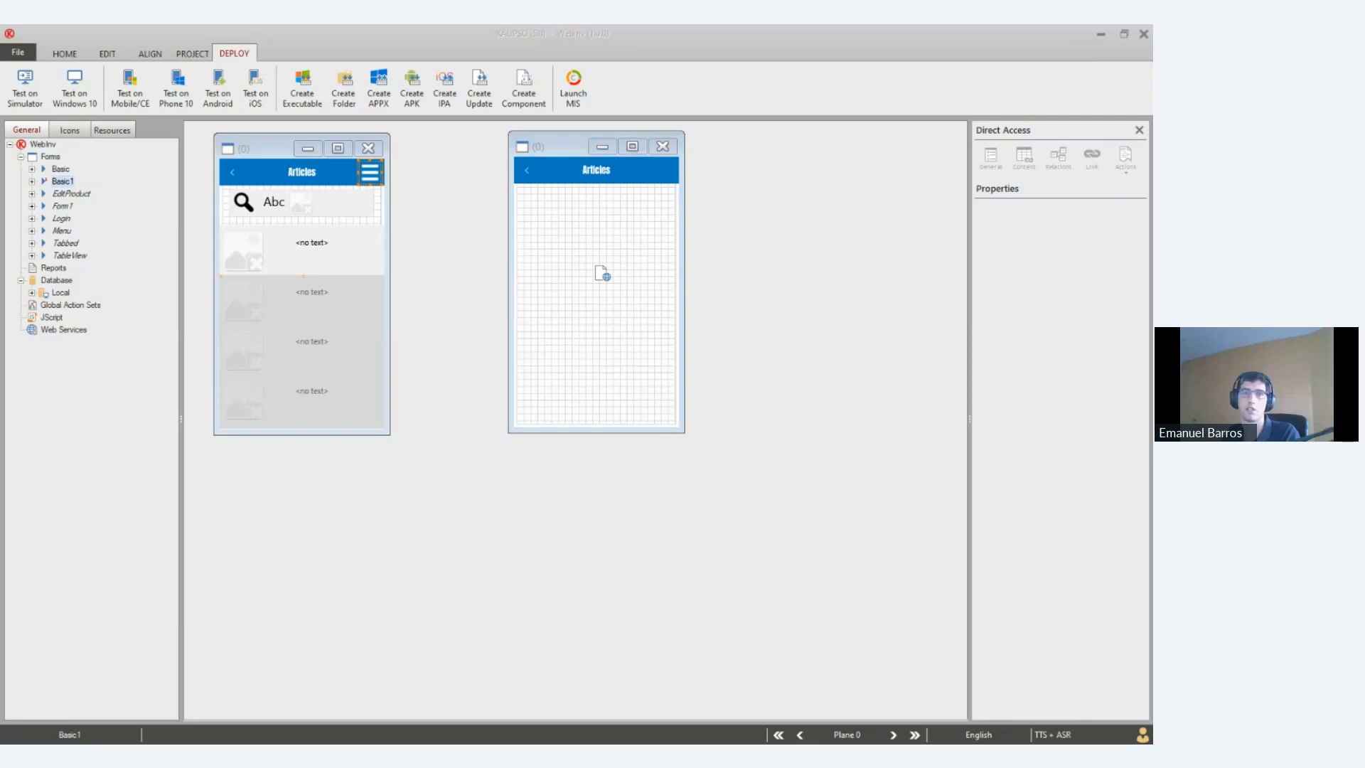
mouse_move(0, 241)
left_mouse_down()
mouse_move(854, 235)
mouse_move(763, 204)
left_mouse_up()
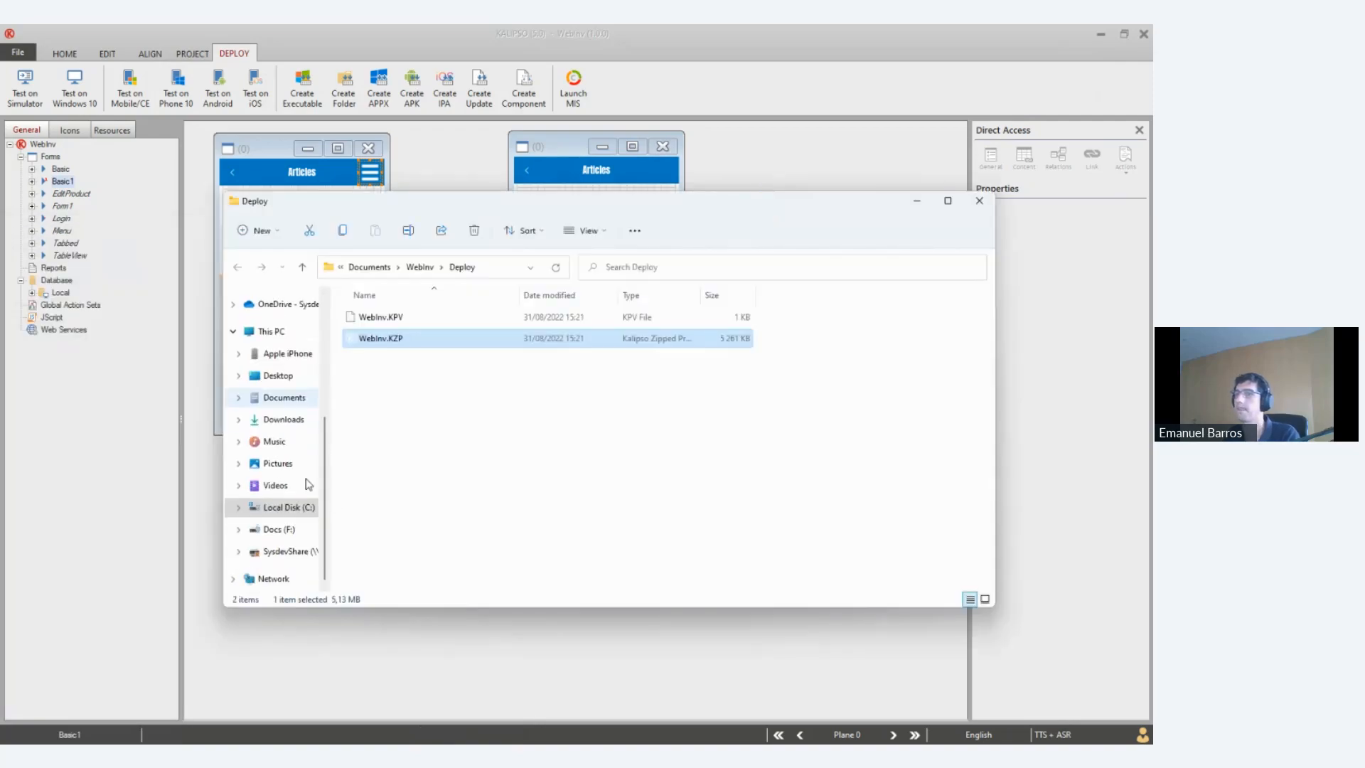
left_click(284, 551)
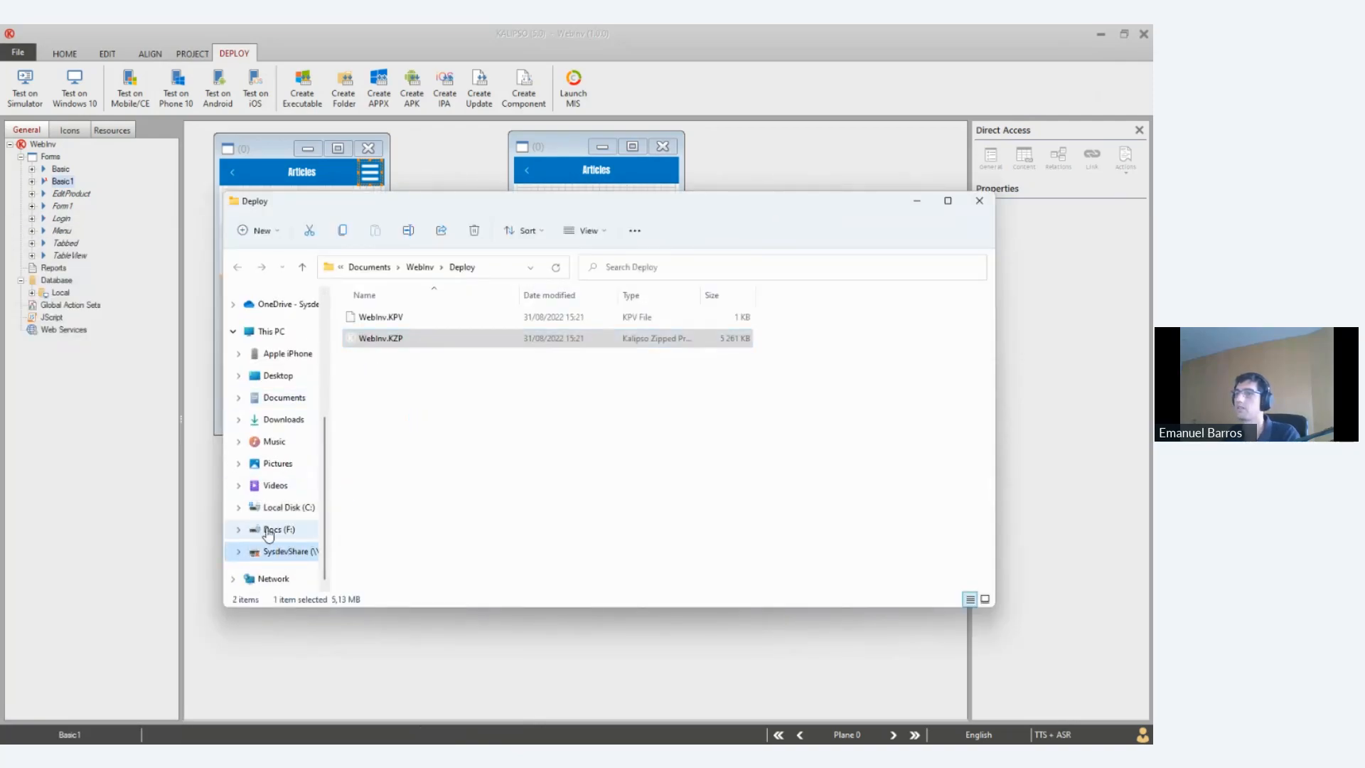
left_click(271, 531)
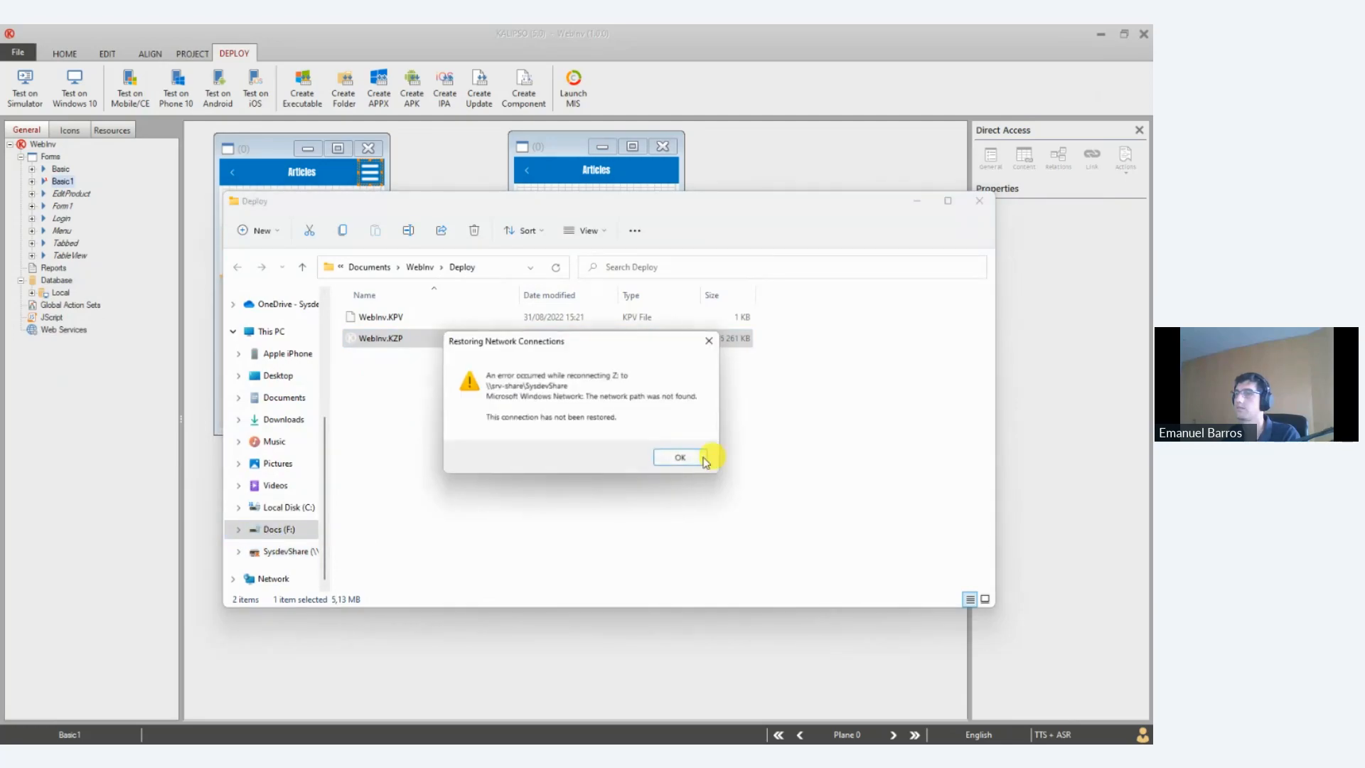
left_click(703, 460)
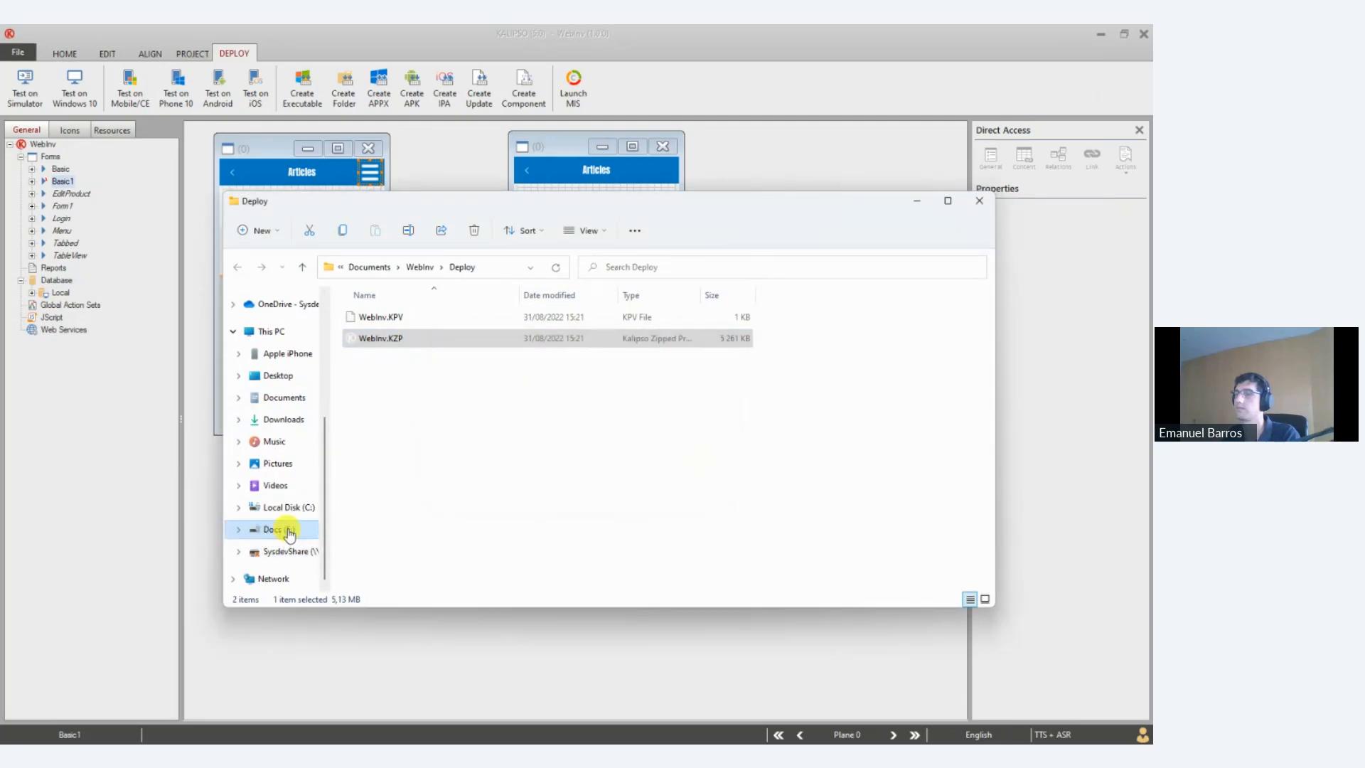
left_click(283, 528)
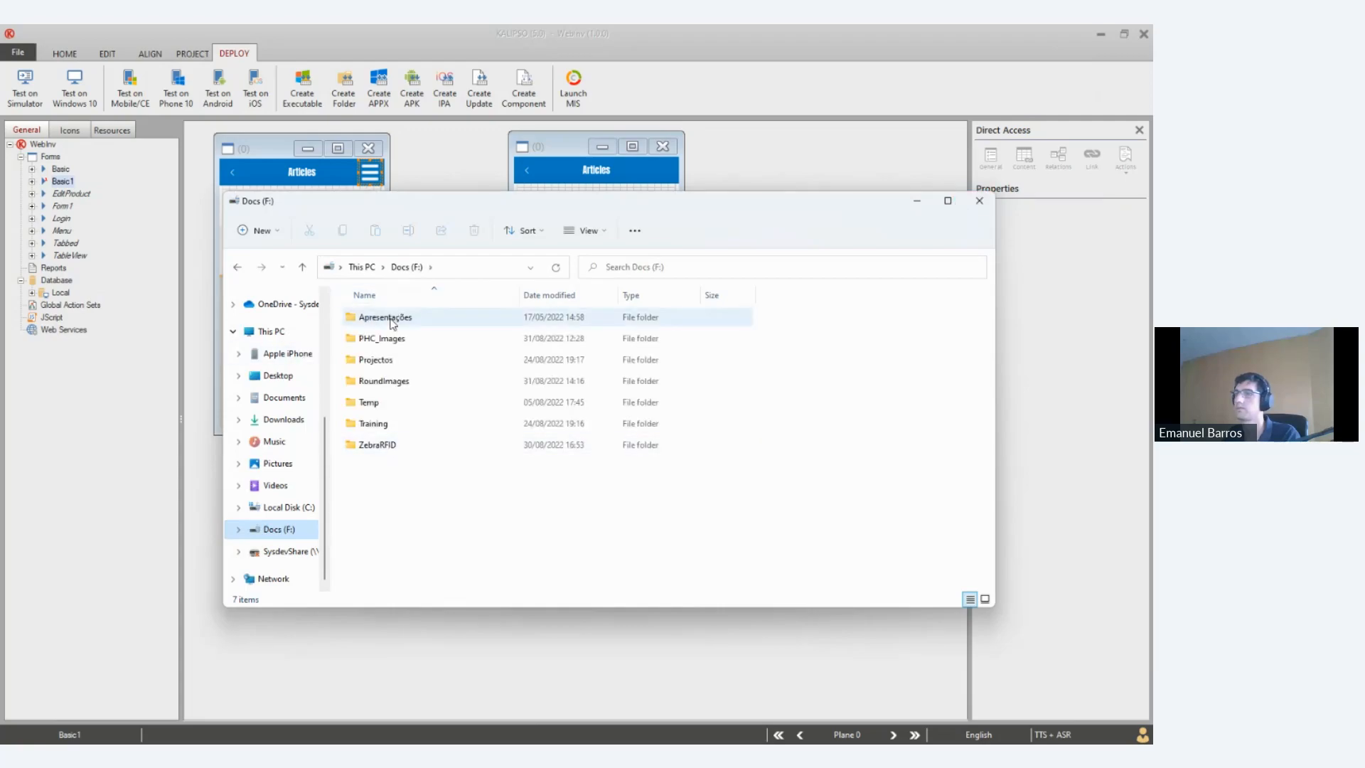
left_click(979, 200)
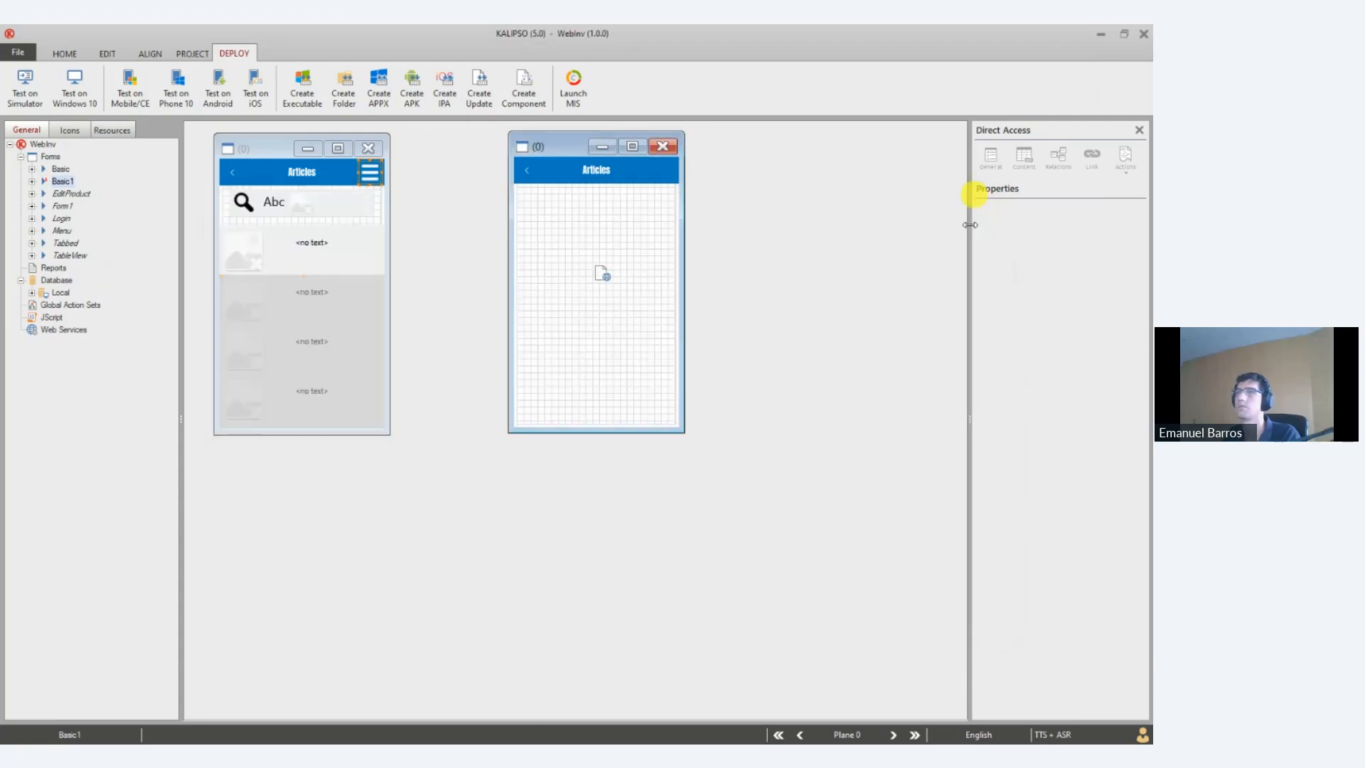
Open the WebInv project folder and go into its Files To Send subfolder
left_click(184, 54)
left_click(65, 86)
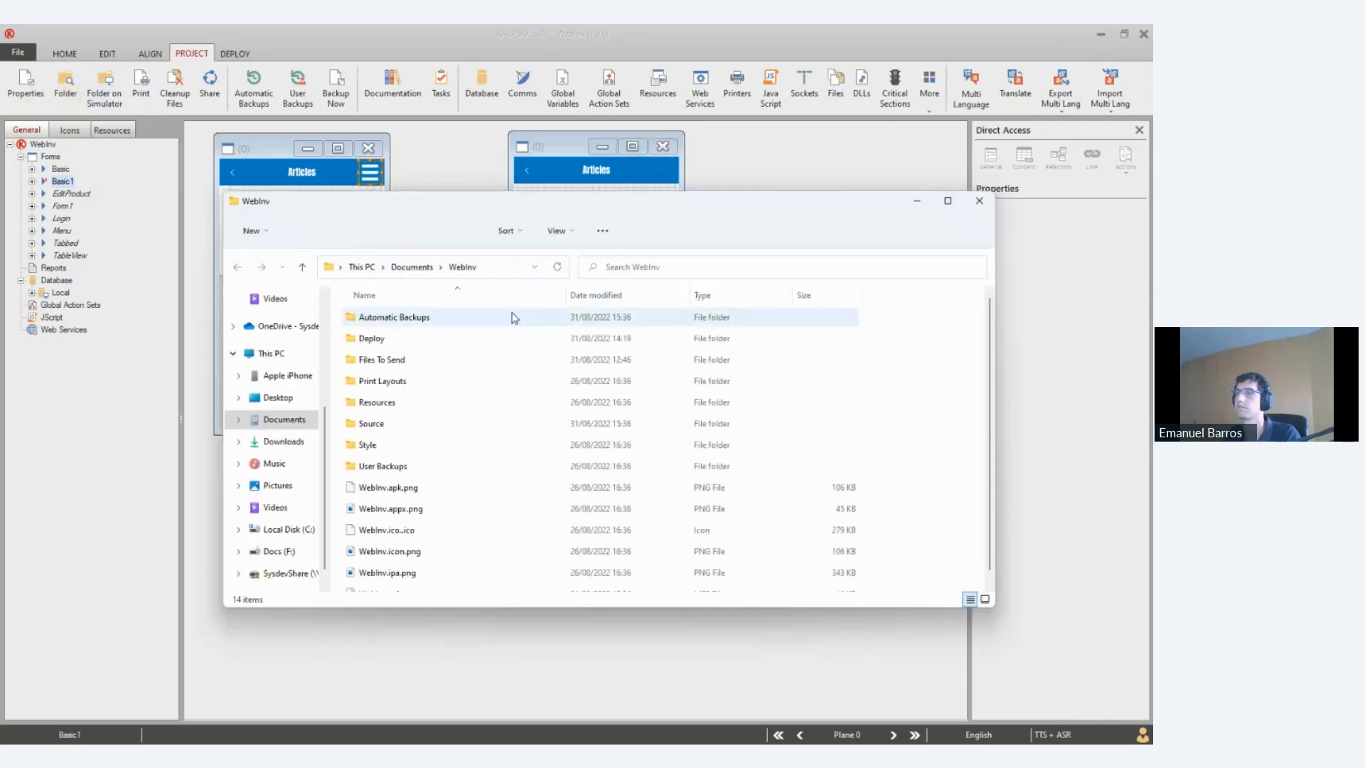
left_click(405, 364)
double_click(574, 361)
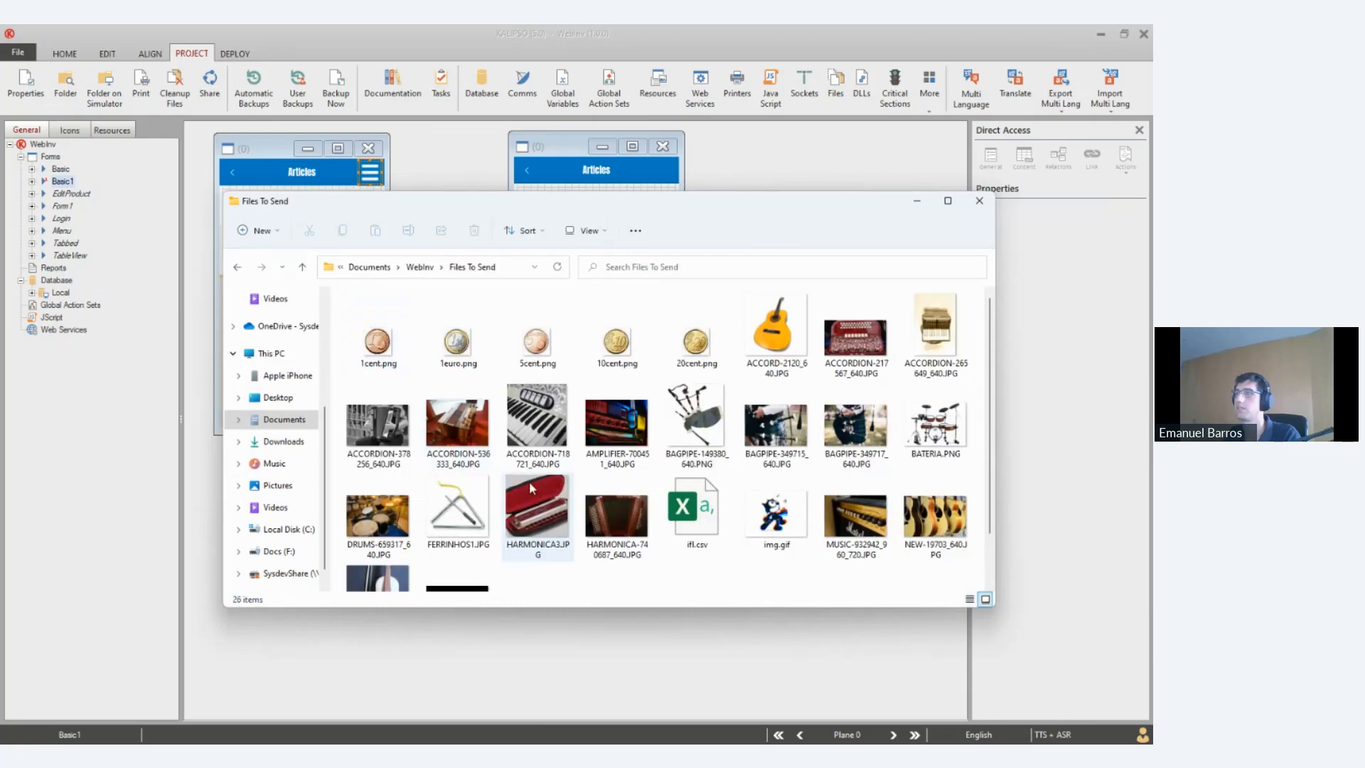
Find img.gif in the Files To Send folder and select its full file name
scroll(529, 480, "down", 2)
left_click(777, 491)
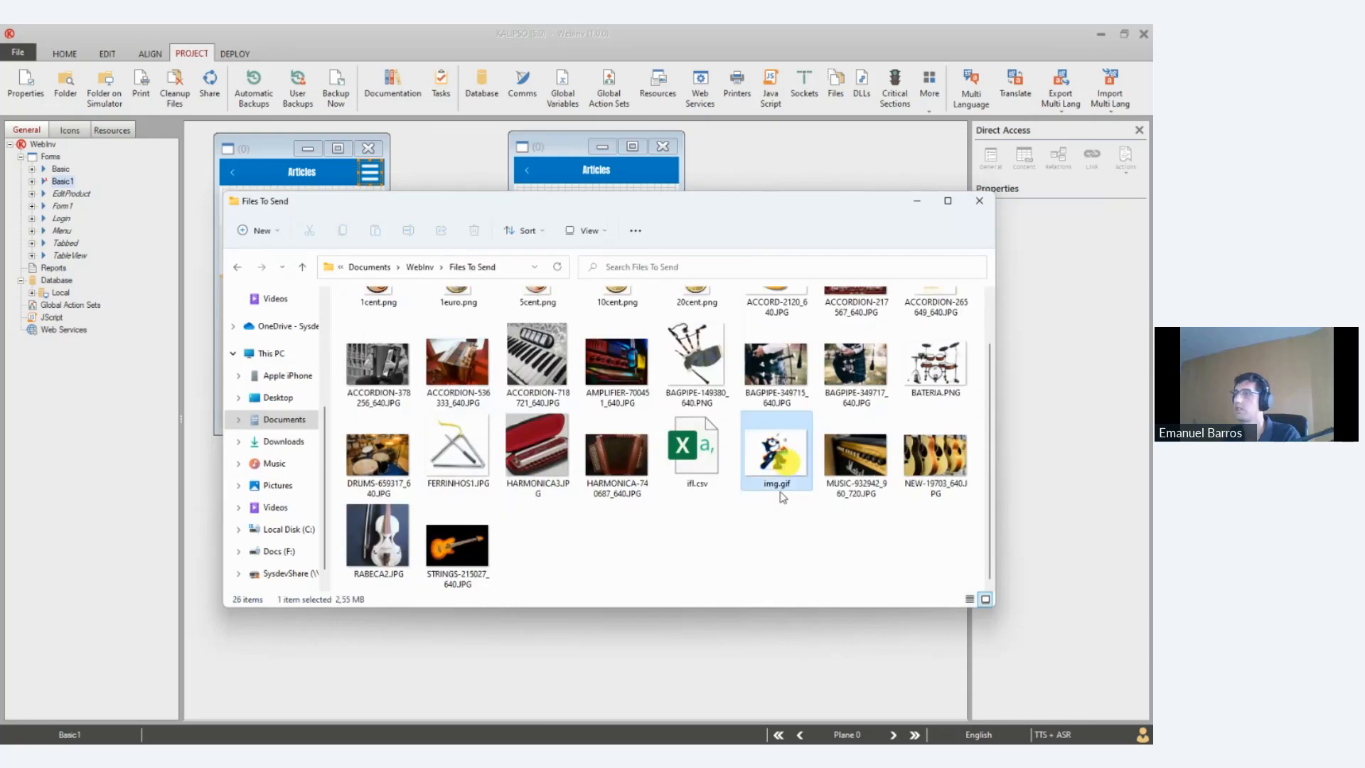
left_click(769, 484)
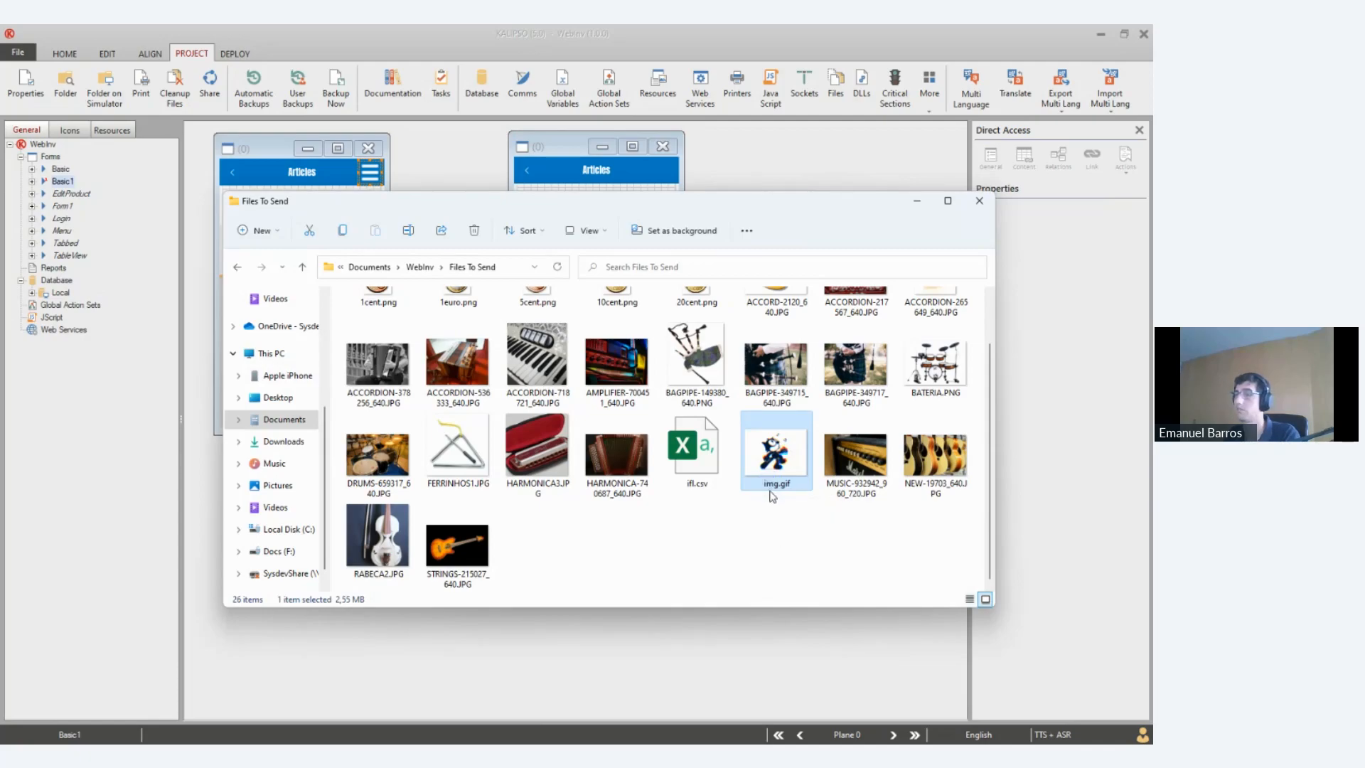
right_click(773, 490)
left_click(844, 502)
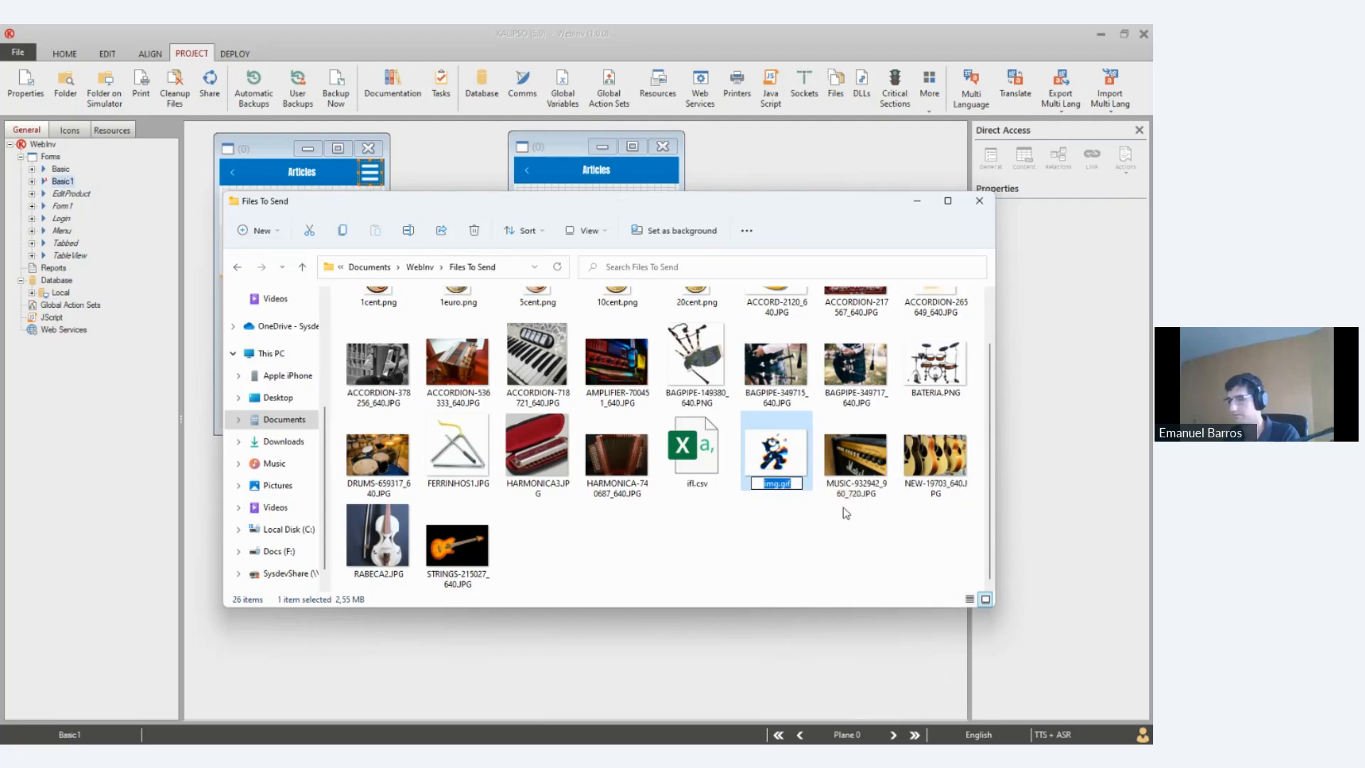
left_click(596, 526)
Open ifl.csv from the Files To Send folder for editing in Notepad++
left_click(704, 440)
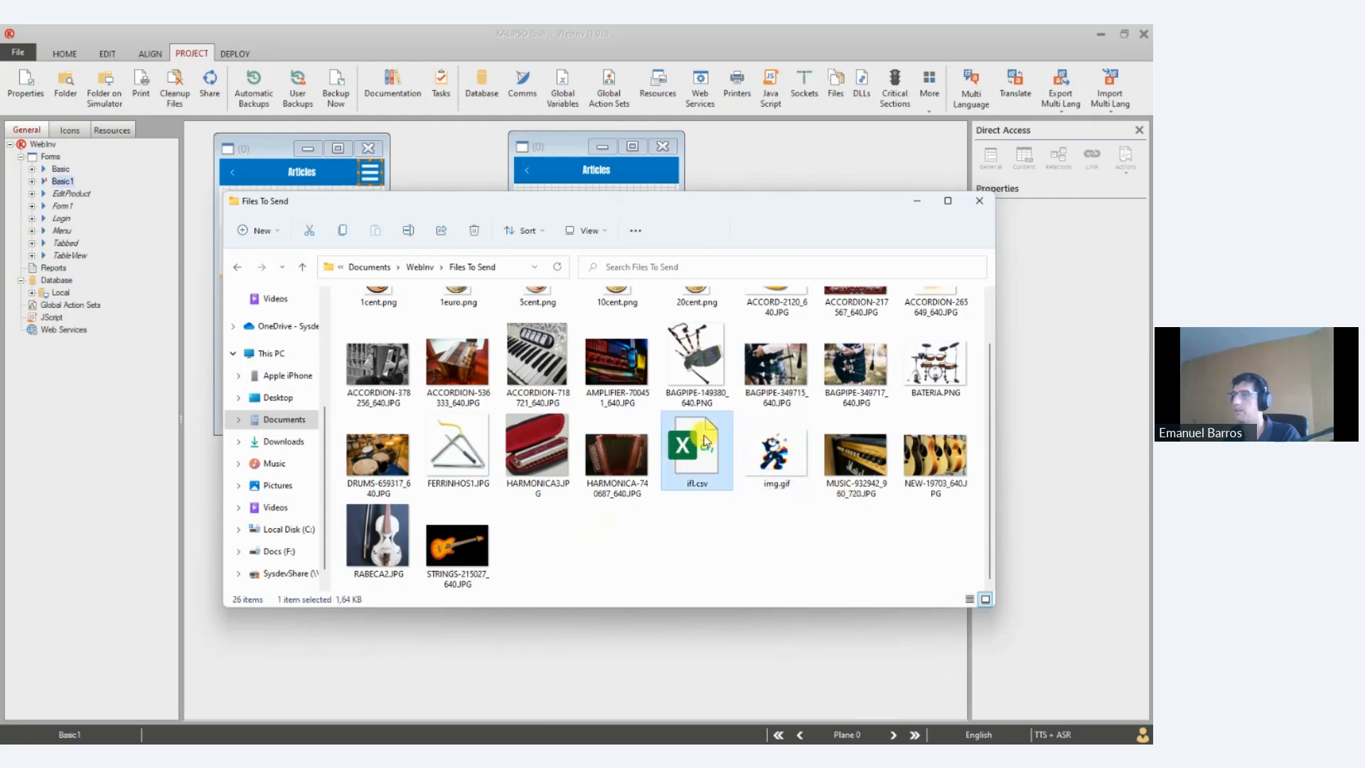
right_click(704, 441)
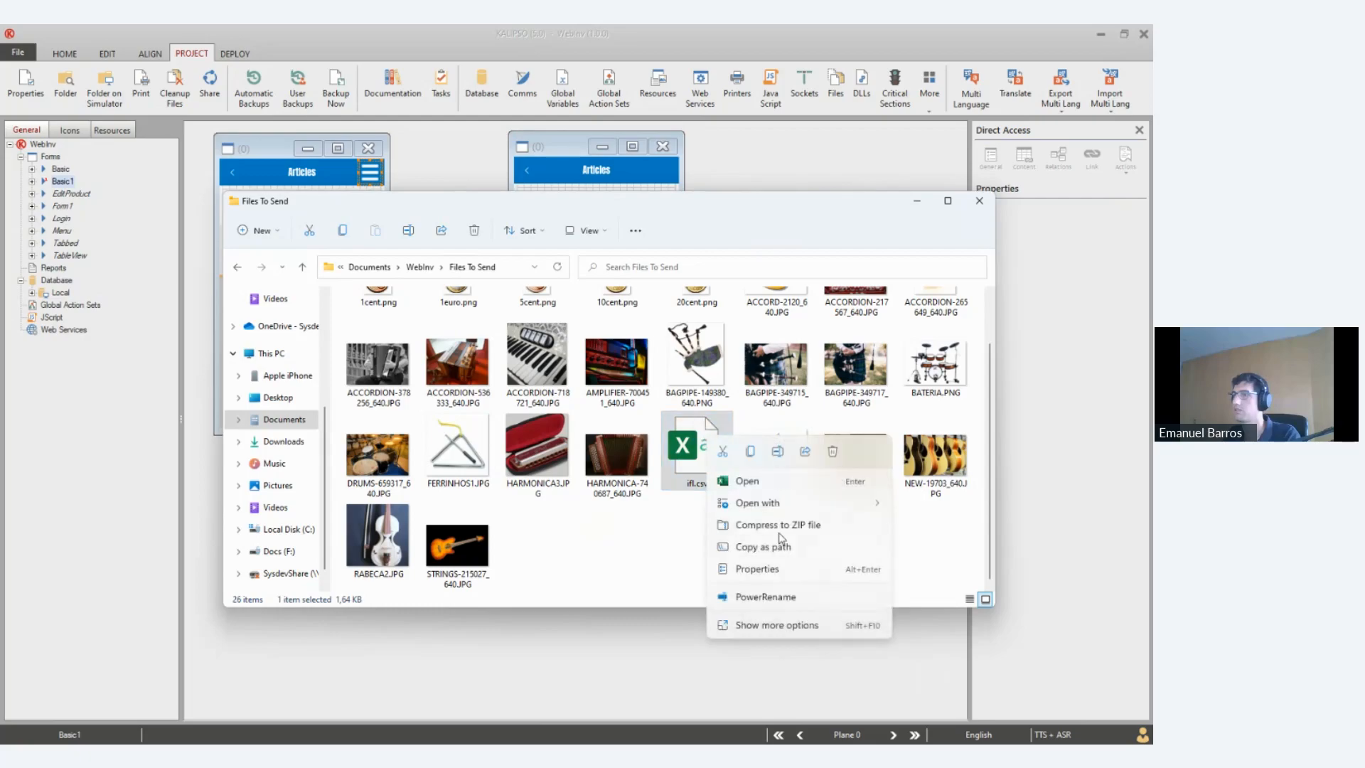
mouse_move(769, 503)
left_click(634, 524)
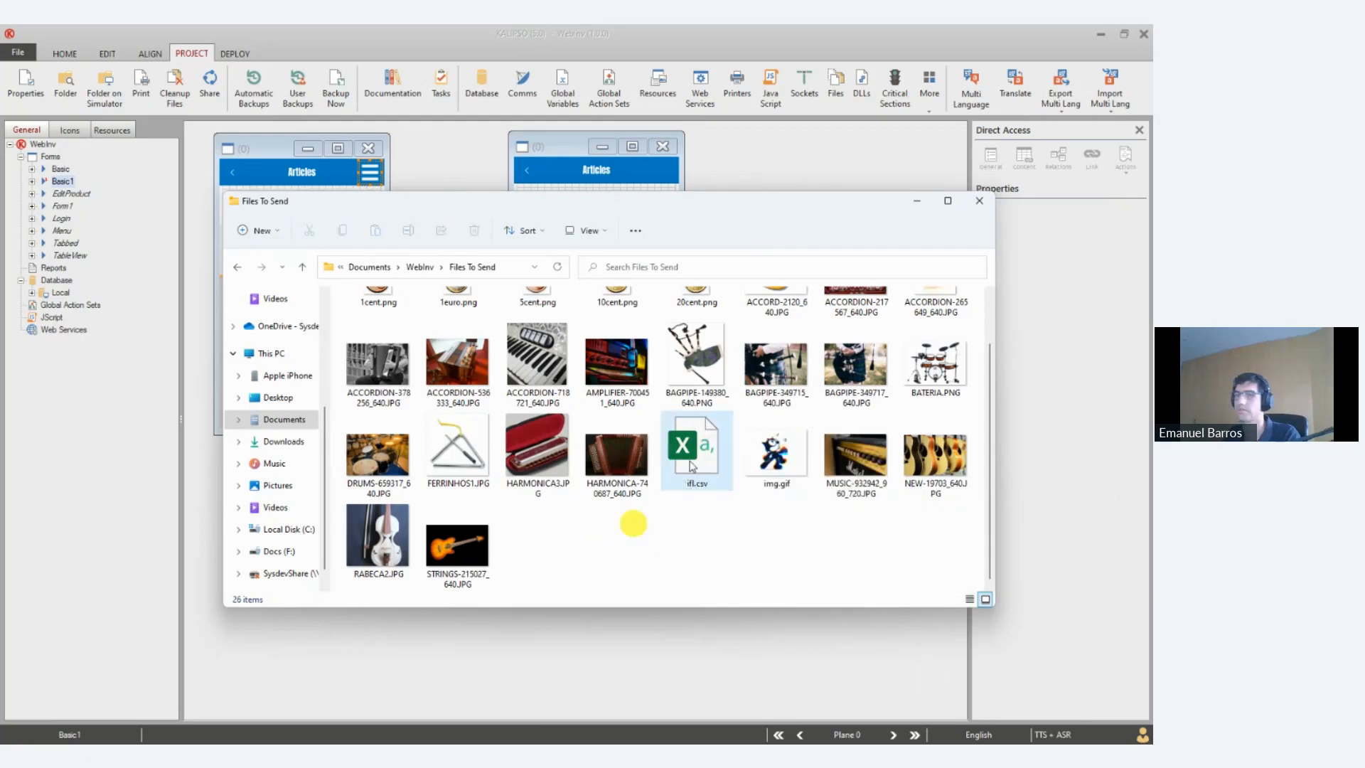
right_click(693, 457)
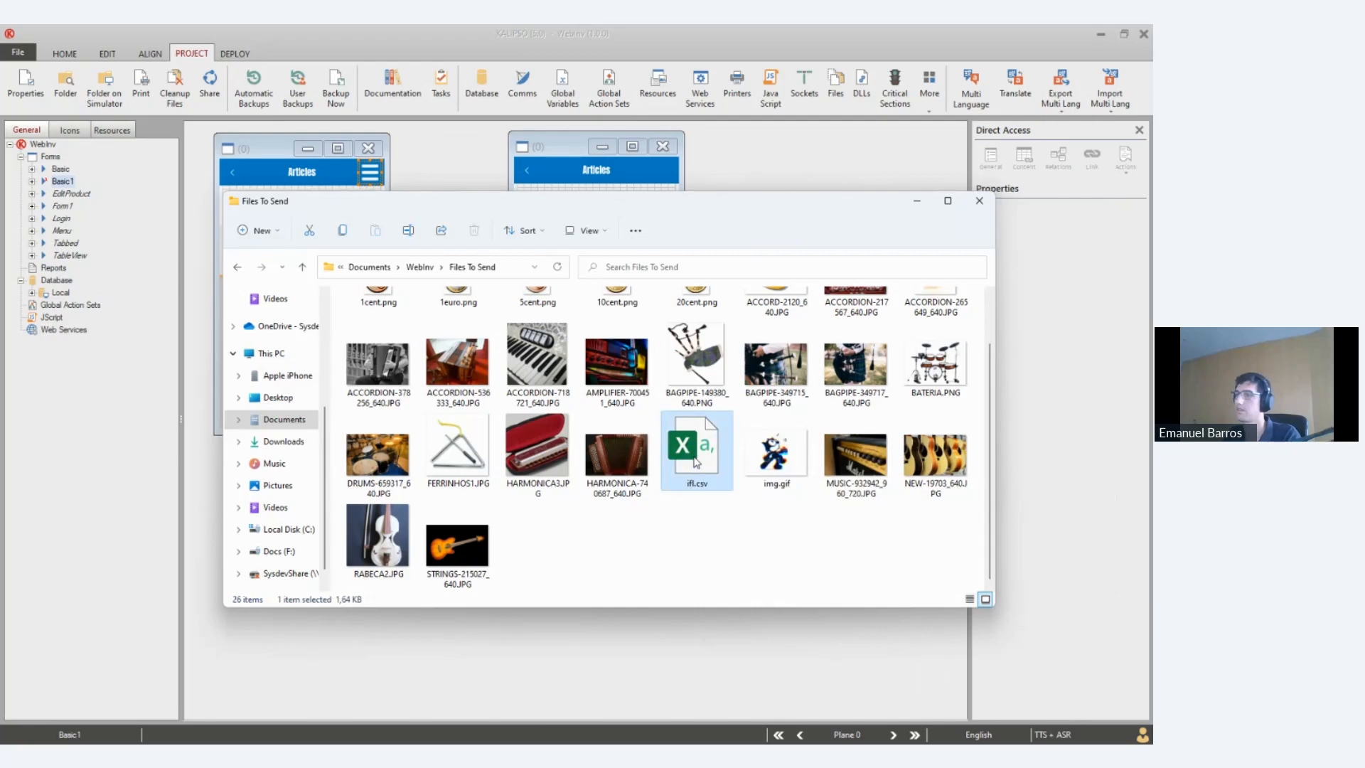
right_click(697, 462)
left_click(777, 646)
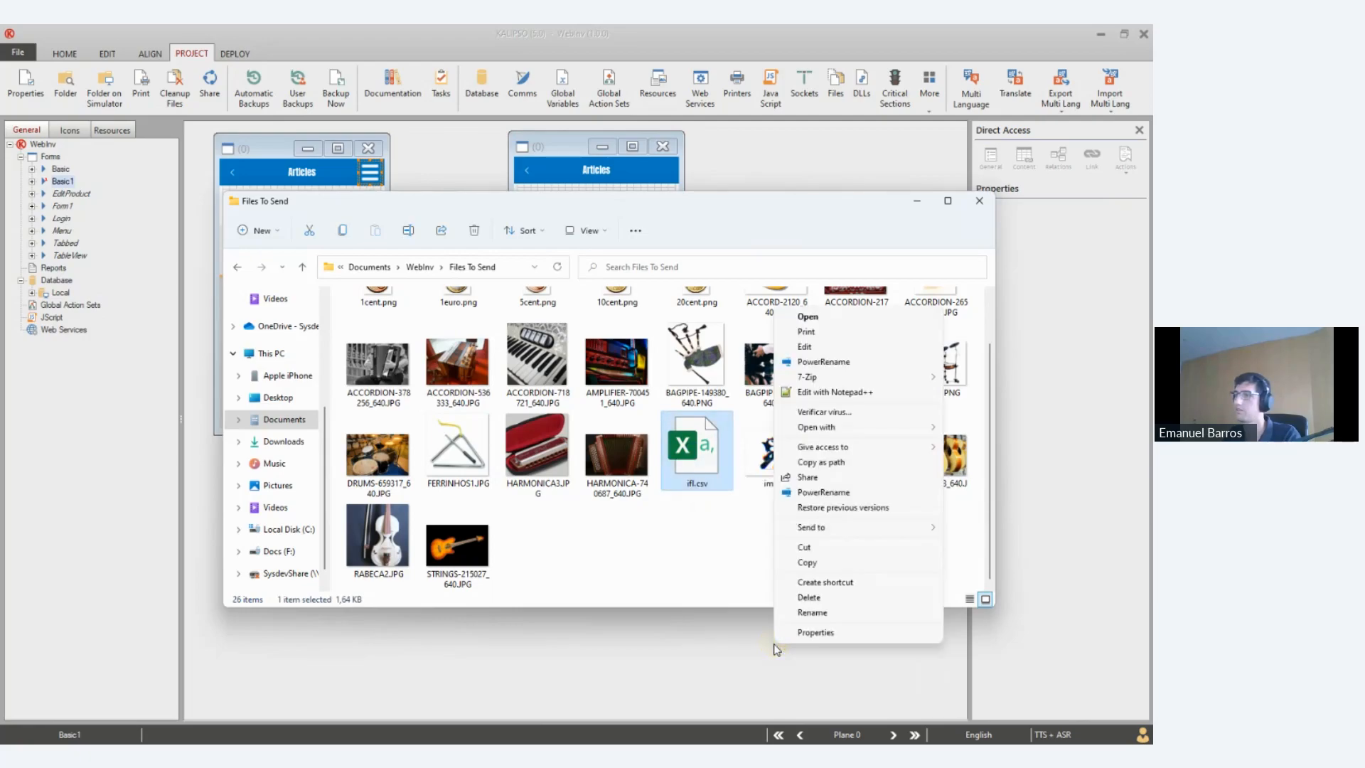
left_click(824, 392)
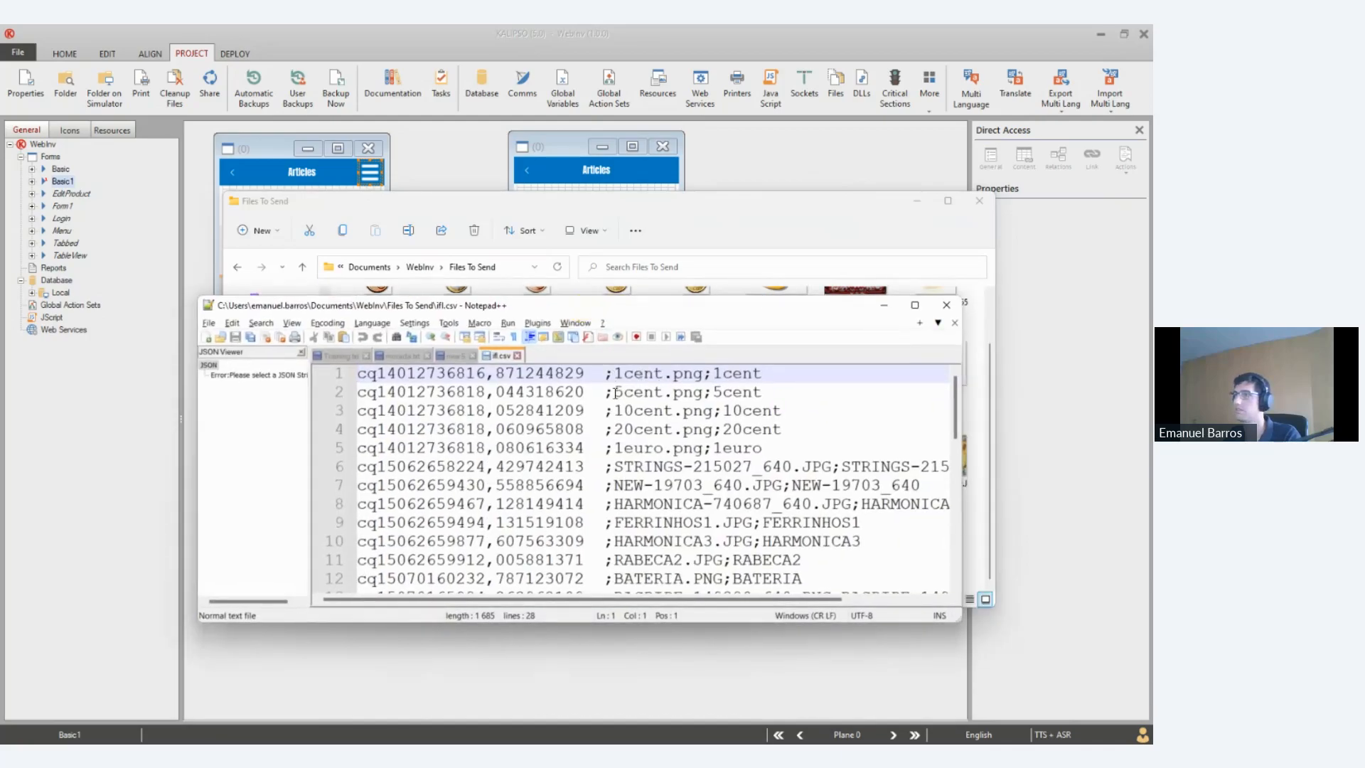
Replace 5cent.png with img.gif in line 2 of ifl.csv, save the file, and return to the Kalipso project
left_click_drag(616, 393, 704, 392)
type("img.gif")
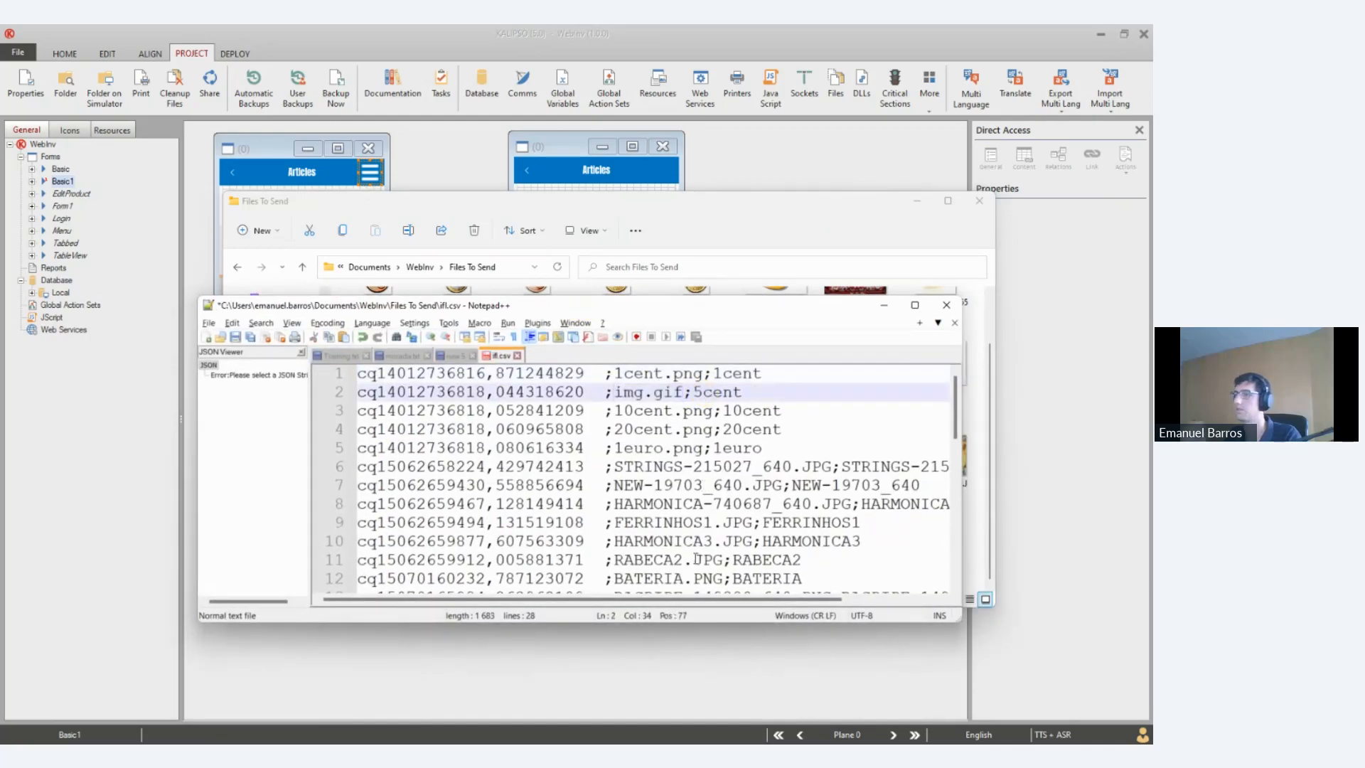
key("ctrl+s")
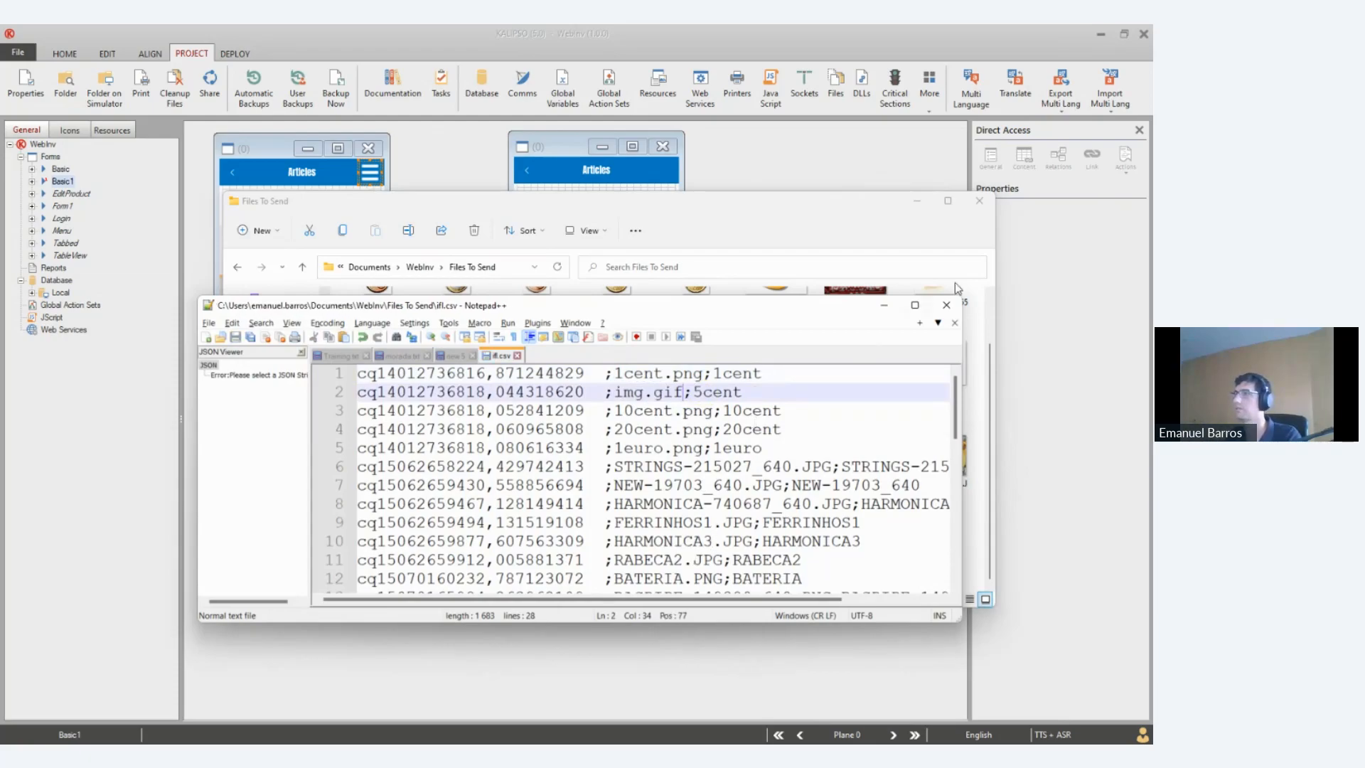
left_click(884, 305)
left_click(917, 201)
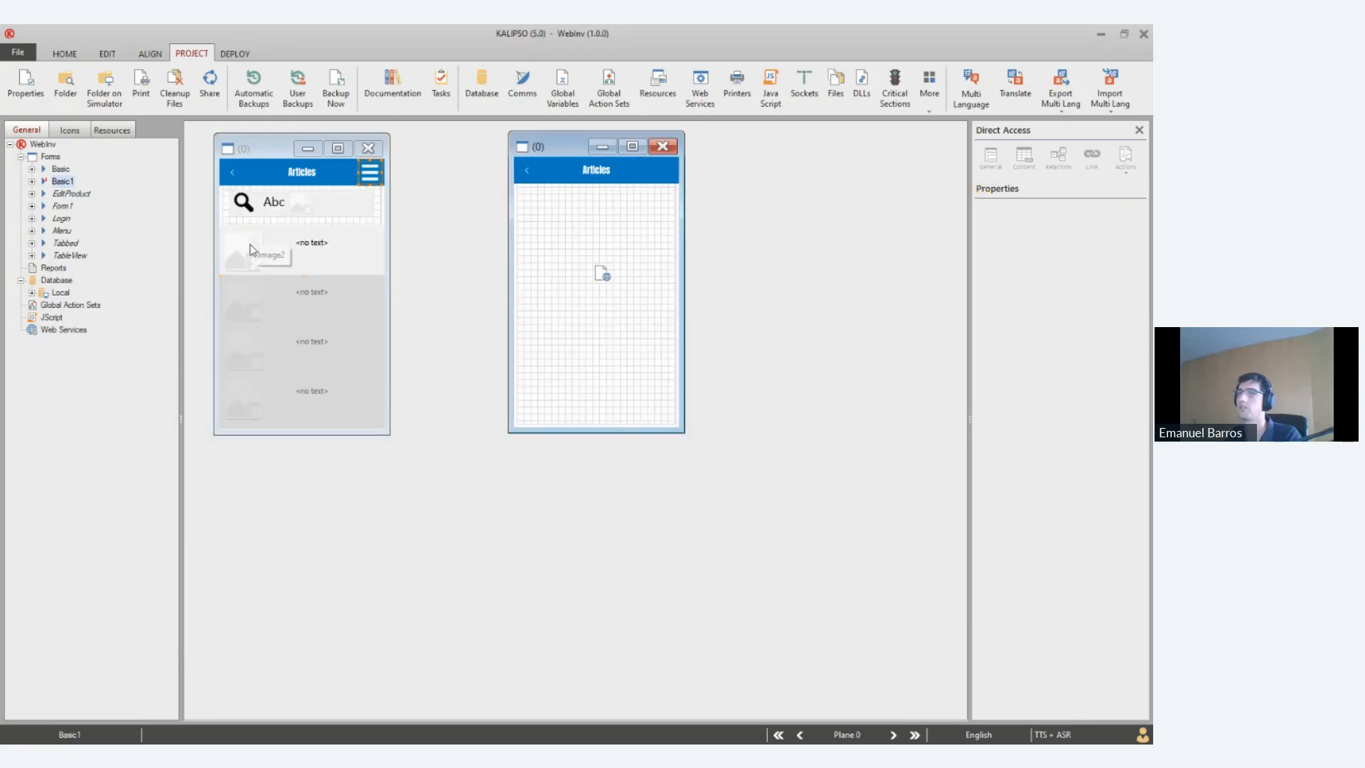
left_click(249, 251)
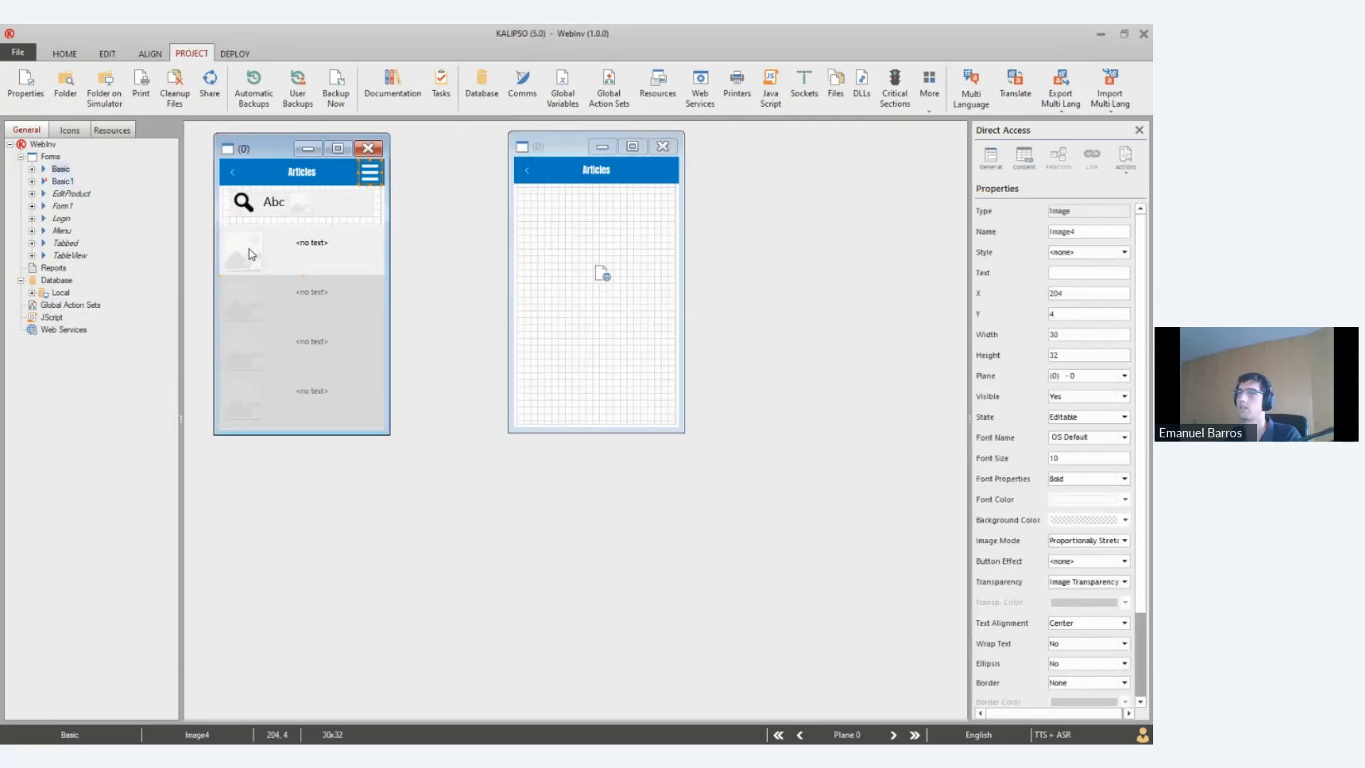
left_click(249, 254)
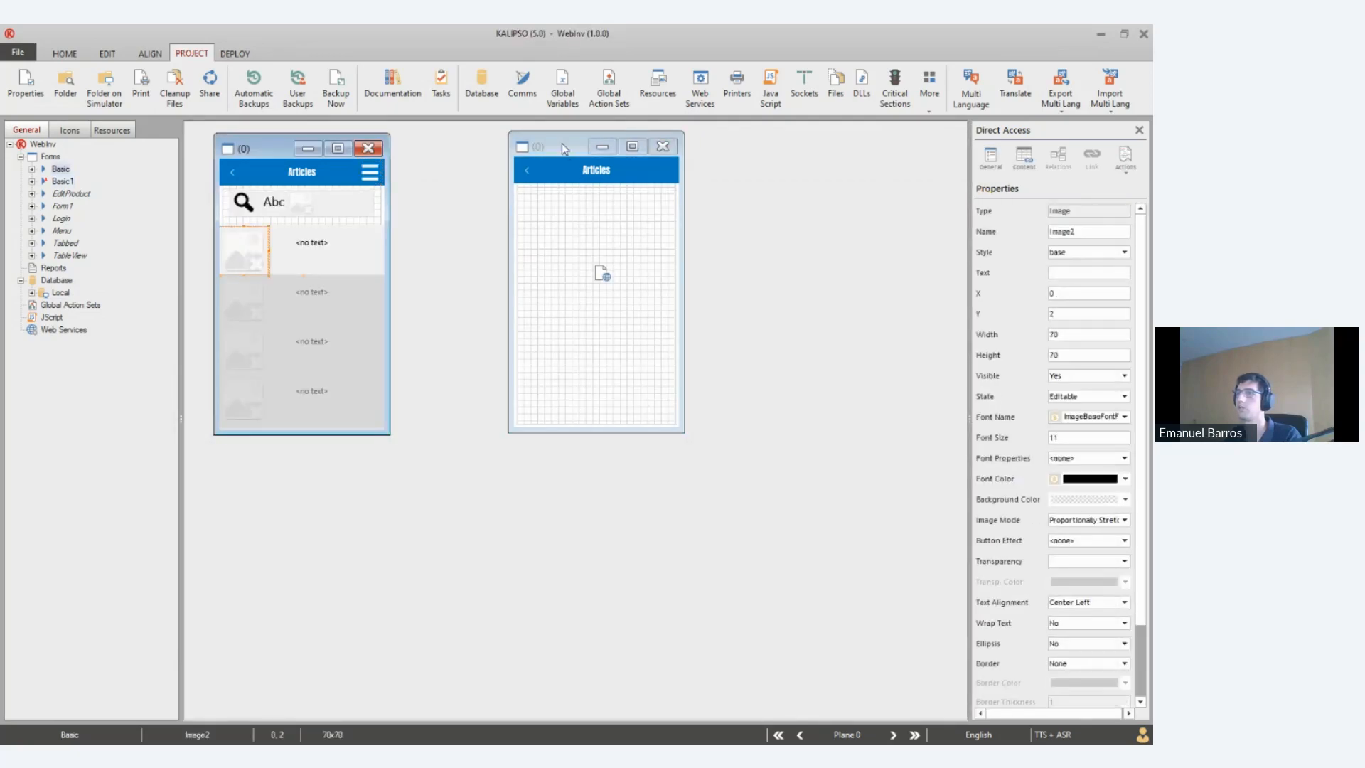
left_click(562, 147)
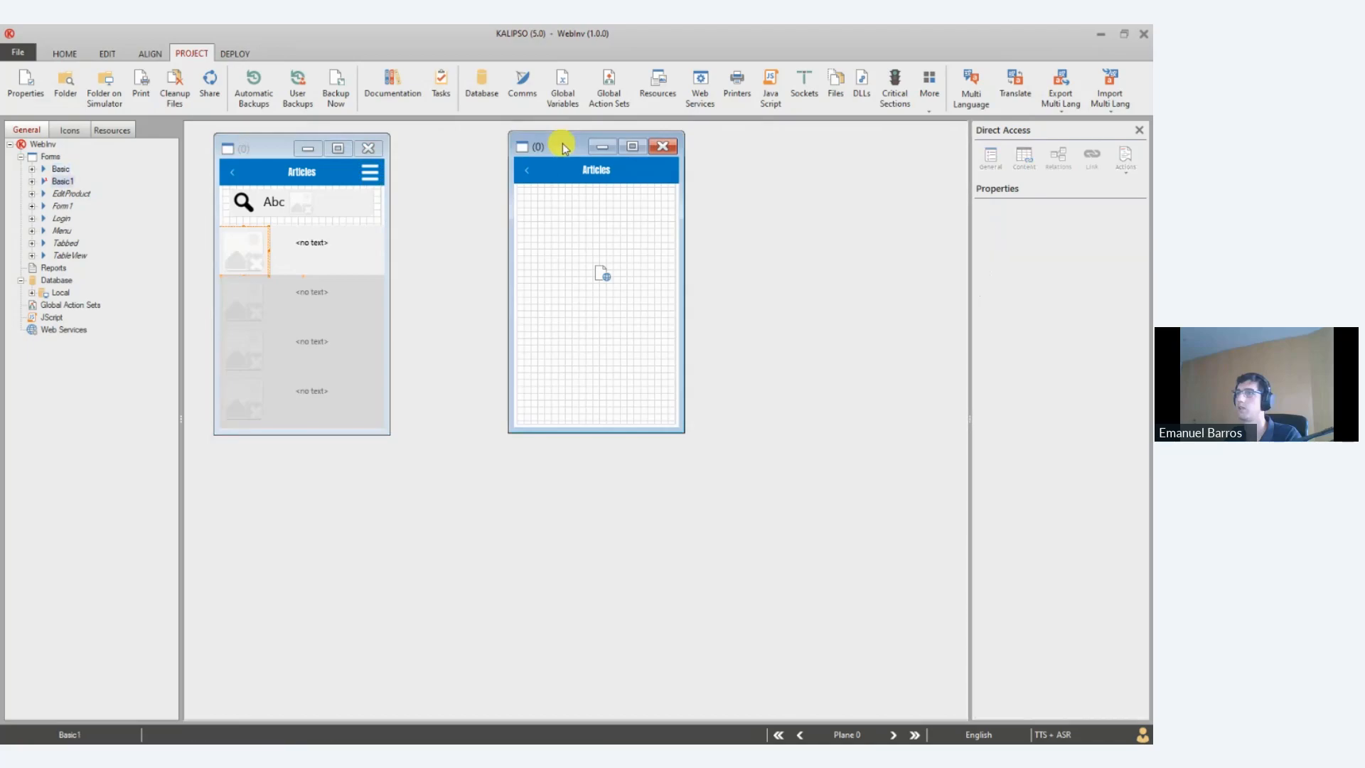
Copy the entire HTML content of the HTML viewer on the Basic1 form and clear it from the viewer
left_click(597, 268)
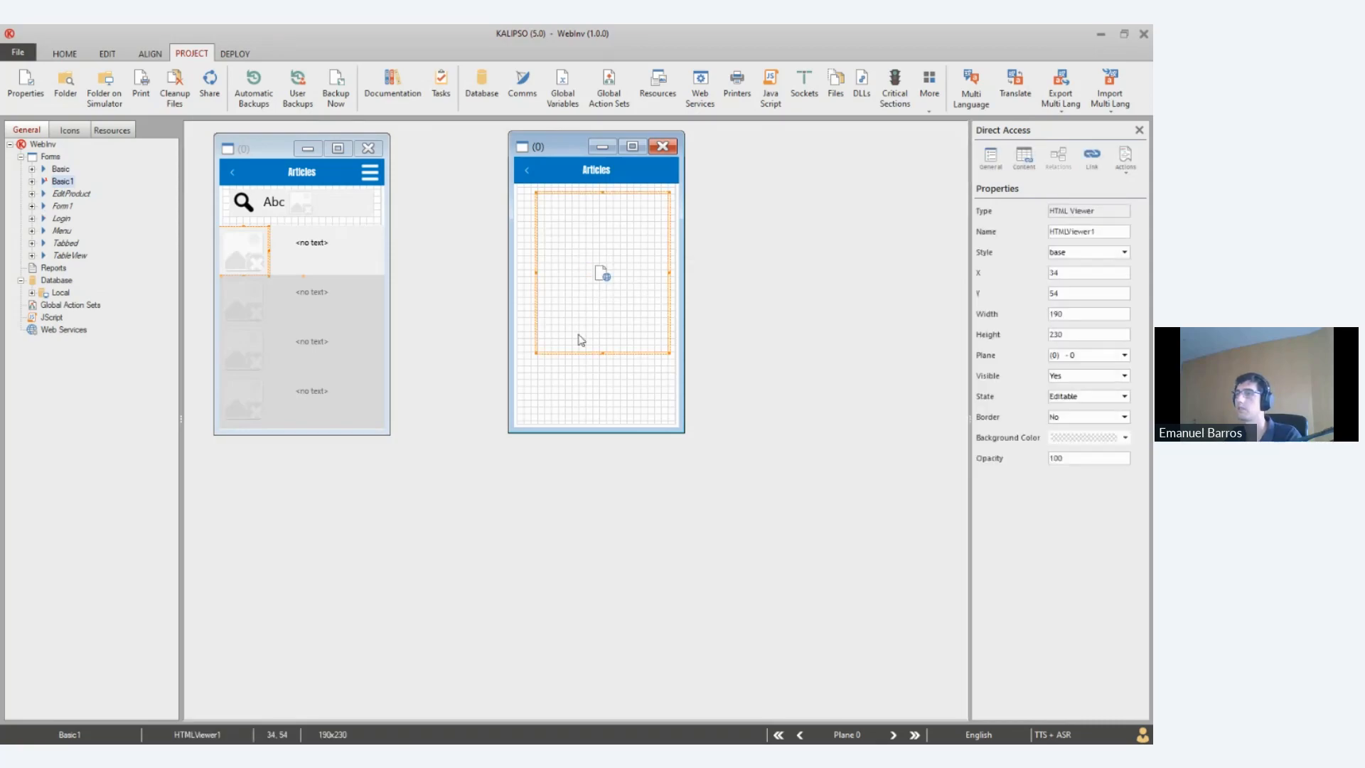
double_click(599, 290)
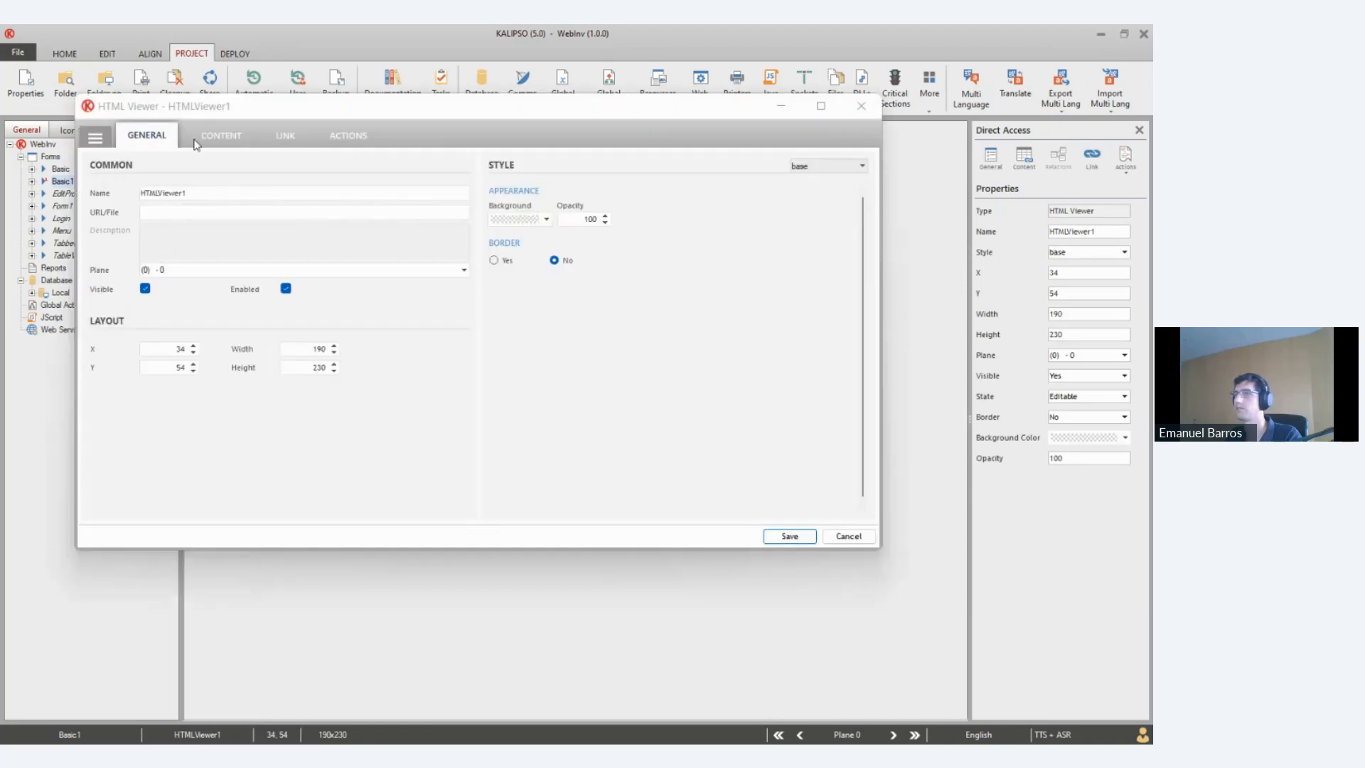
left_click(196, 142)
left_click(188, 255)
key("ctrl+a")
key("ctrl+c")
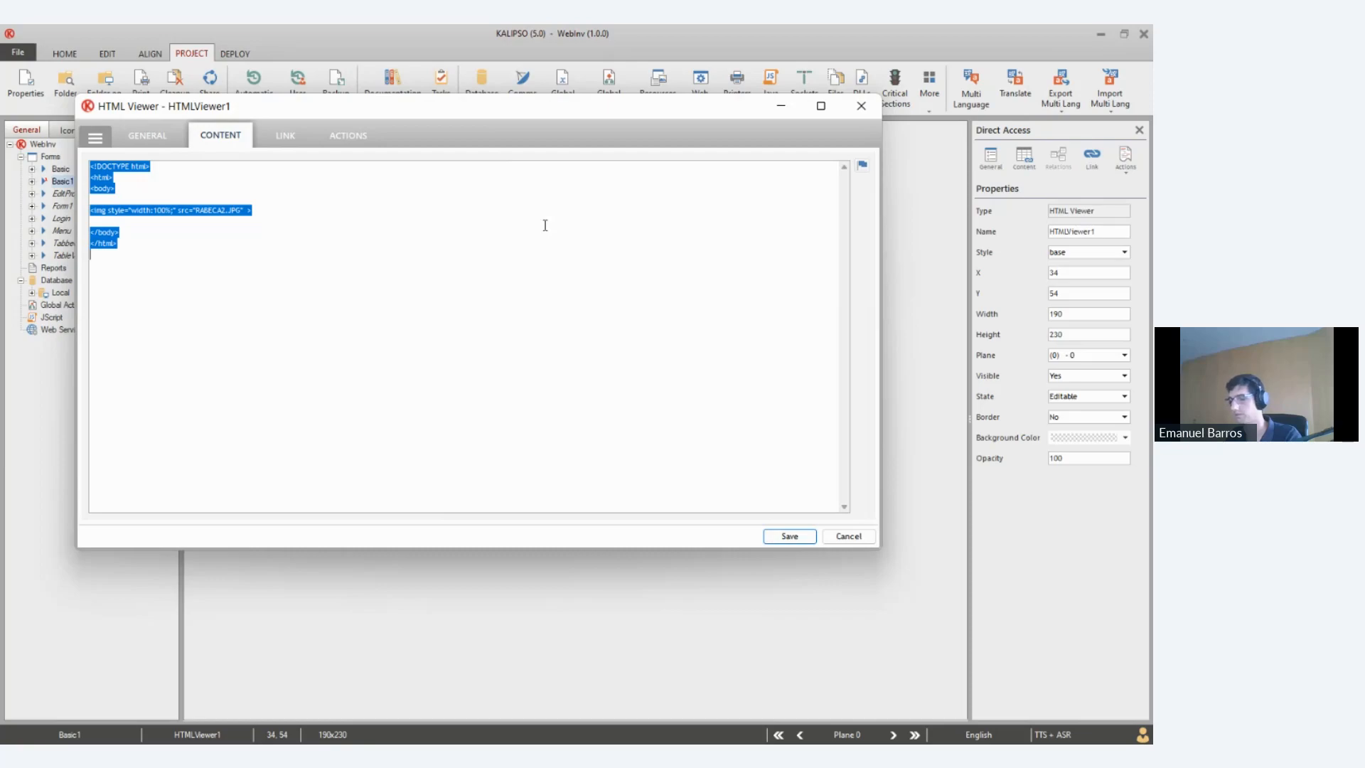
key("Delete")
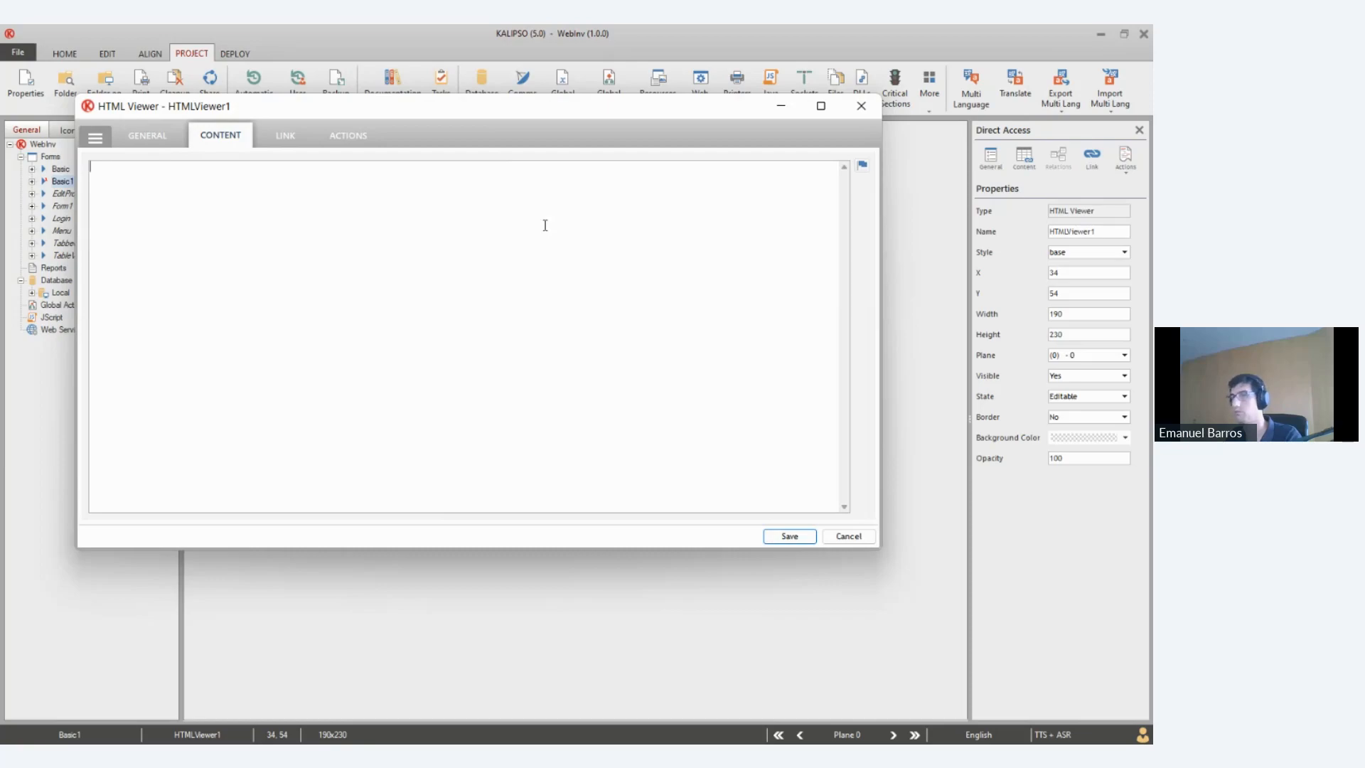
left_click(782, 107)
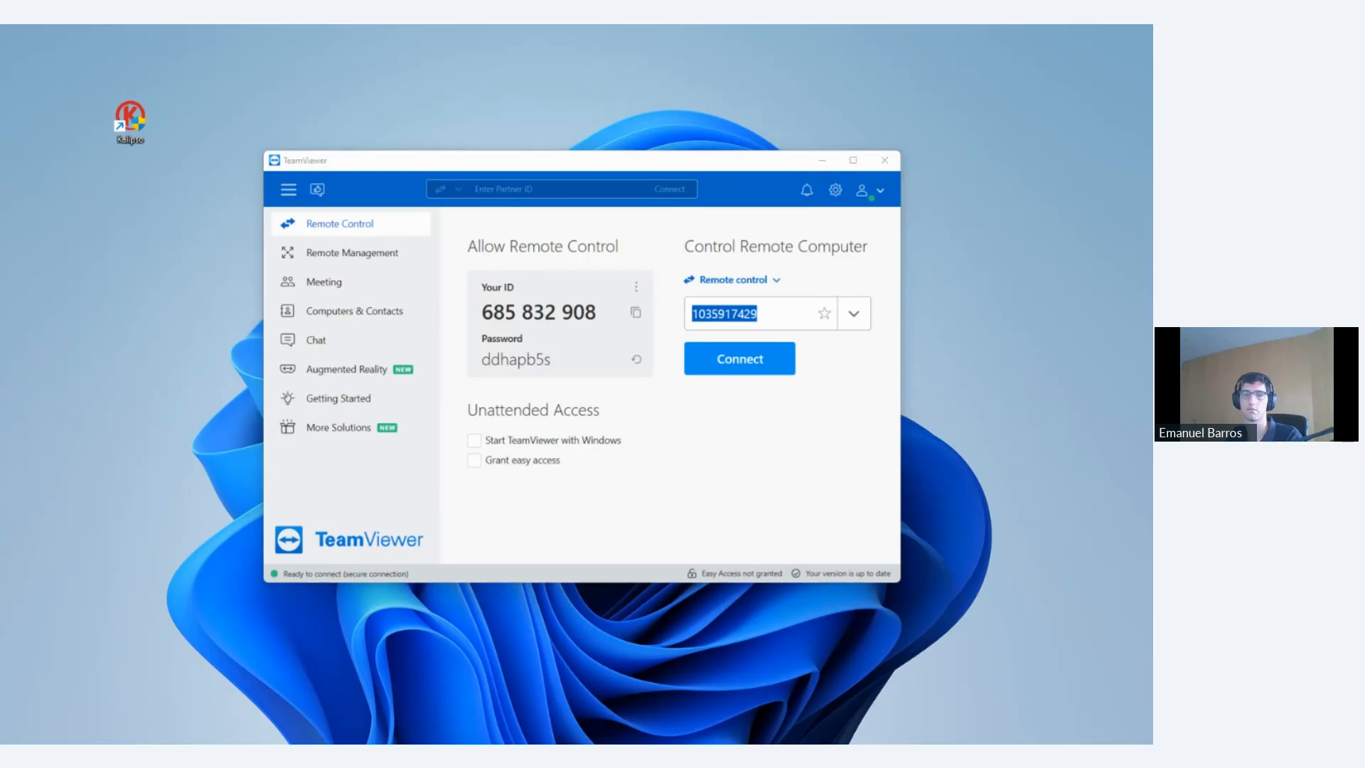
Paste the HTML into a new Notepad++ document and replace the image source RABECA2.JPG with K001
key("alt+Tab")
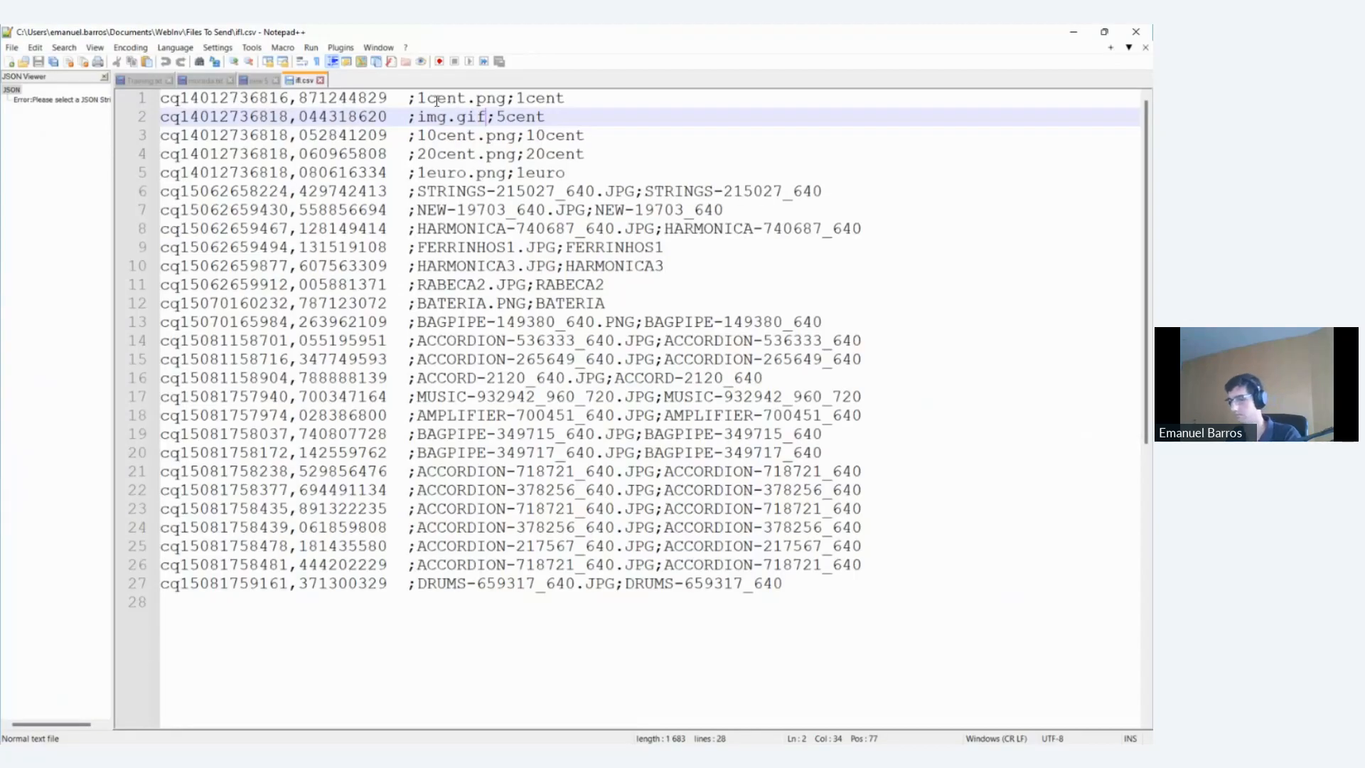
key("ctrl+n")
key("ctrl+v")
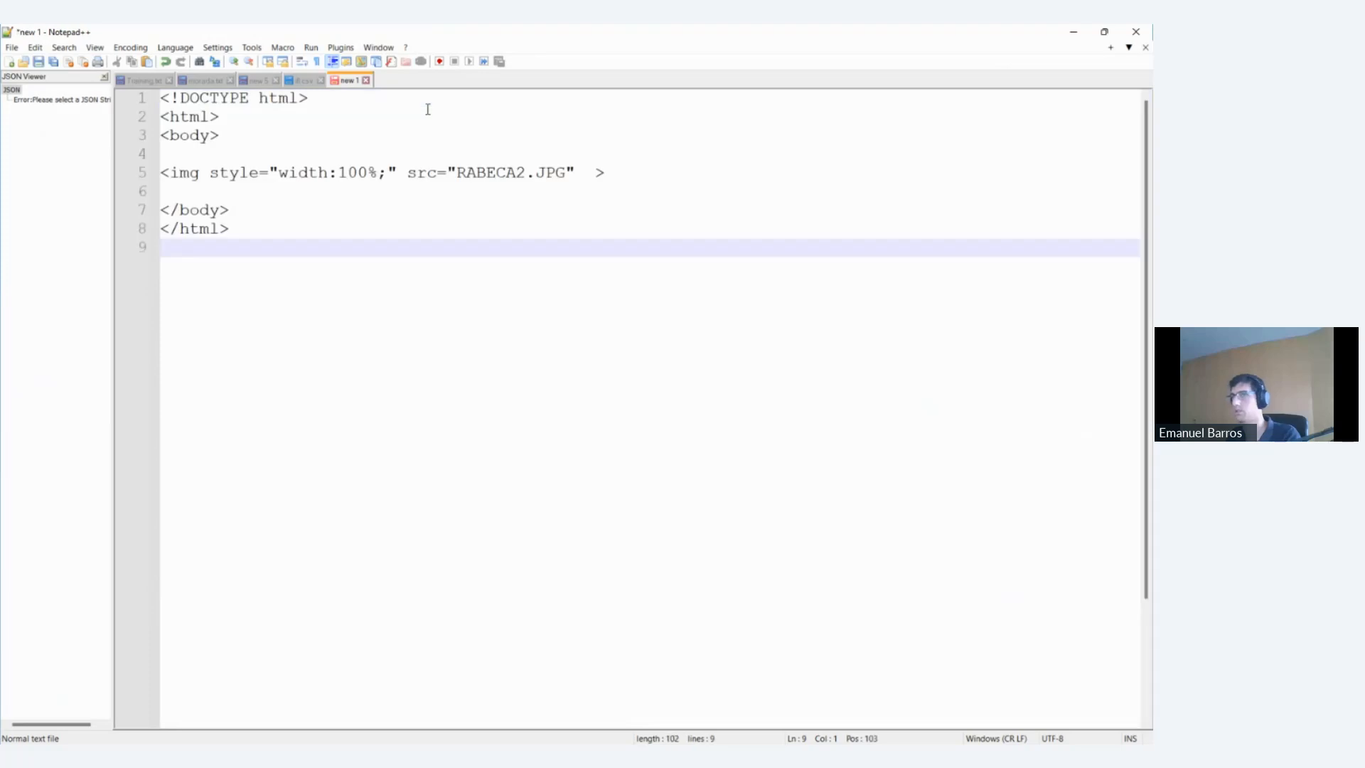
left_click_drag(456, 172, 563, 173)
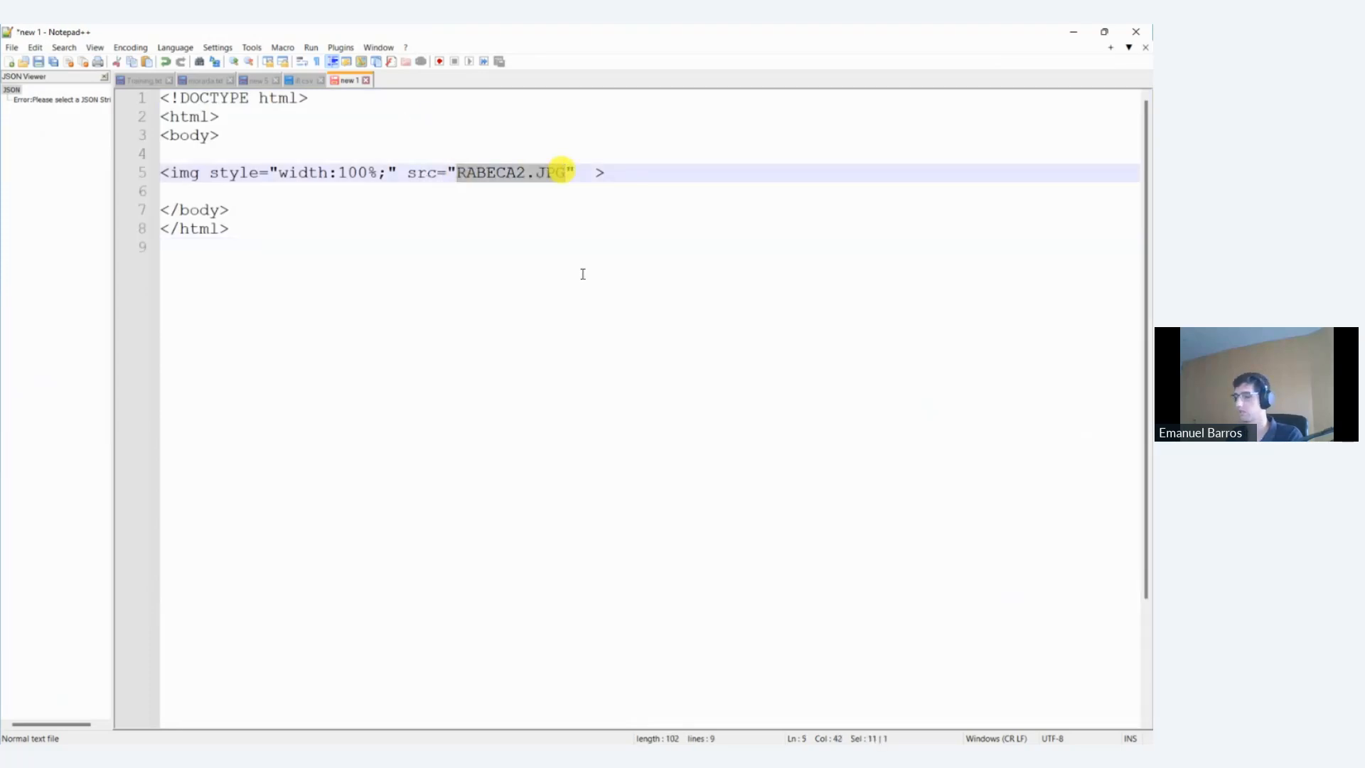
type("K001")
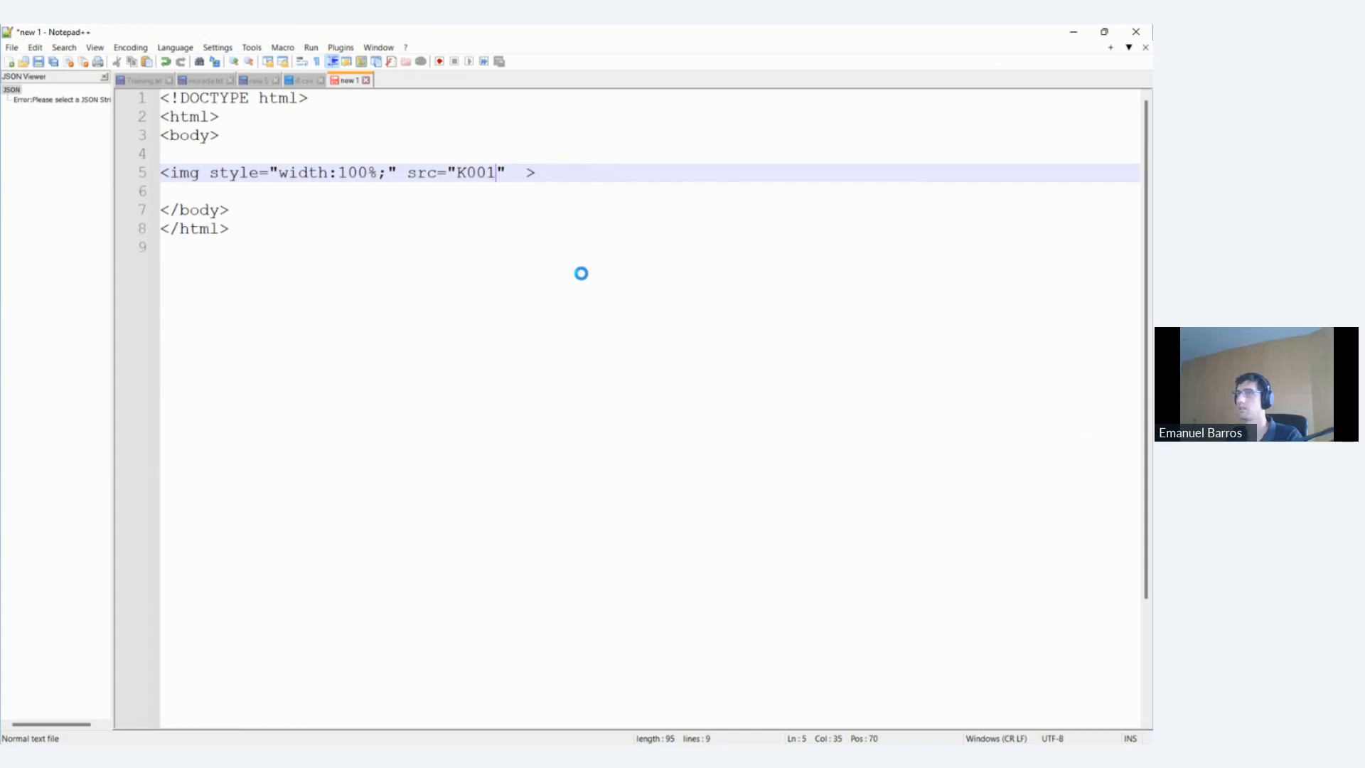
Save the HTML document as i.html in the WebInv project's Files To Send folder
left_click_drag(198, 65, 393, 132)
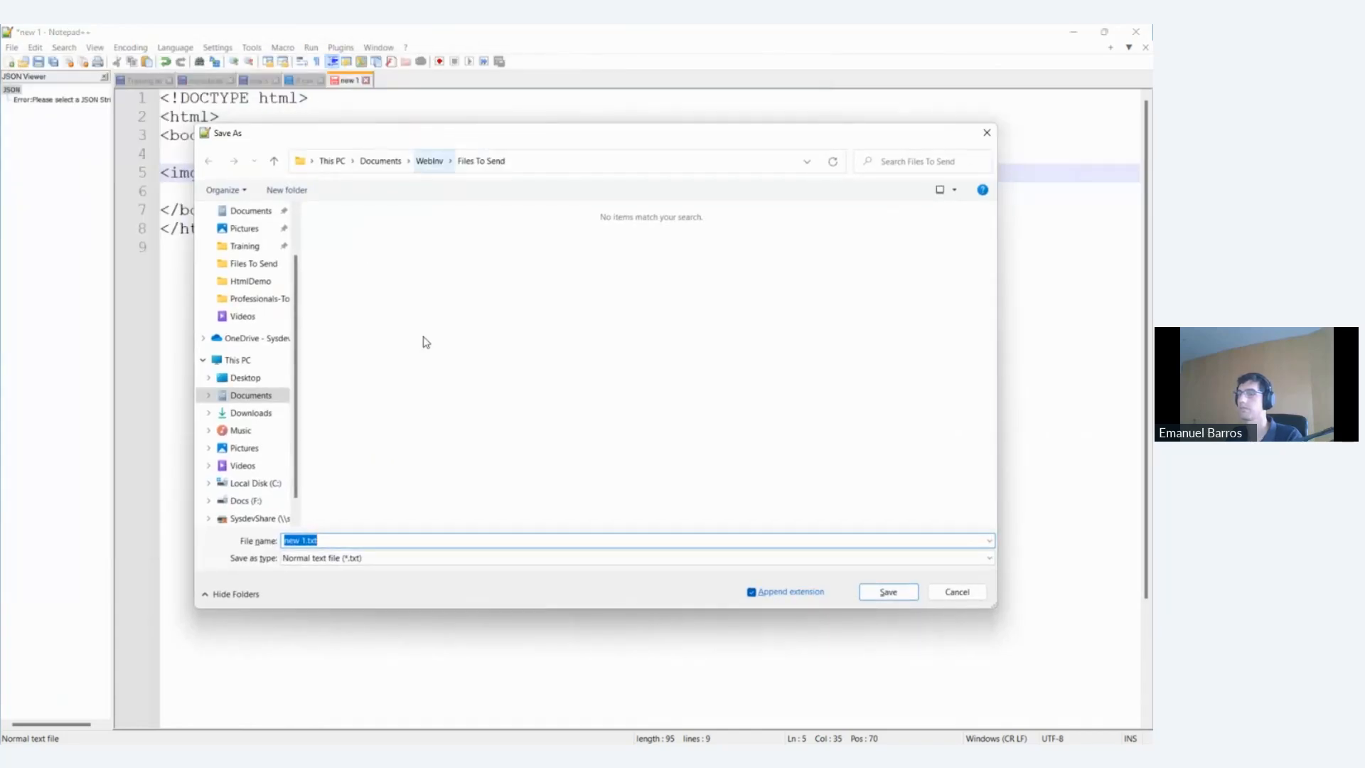
left_click(254, 541)
type("h.html")
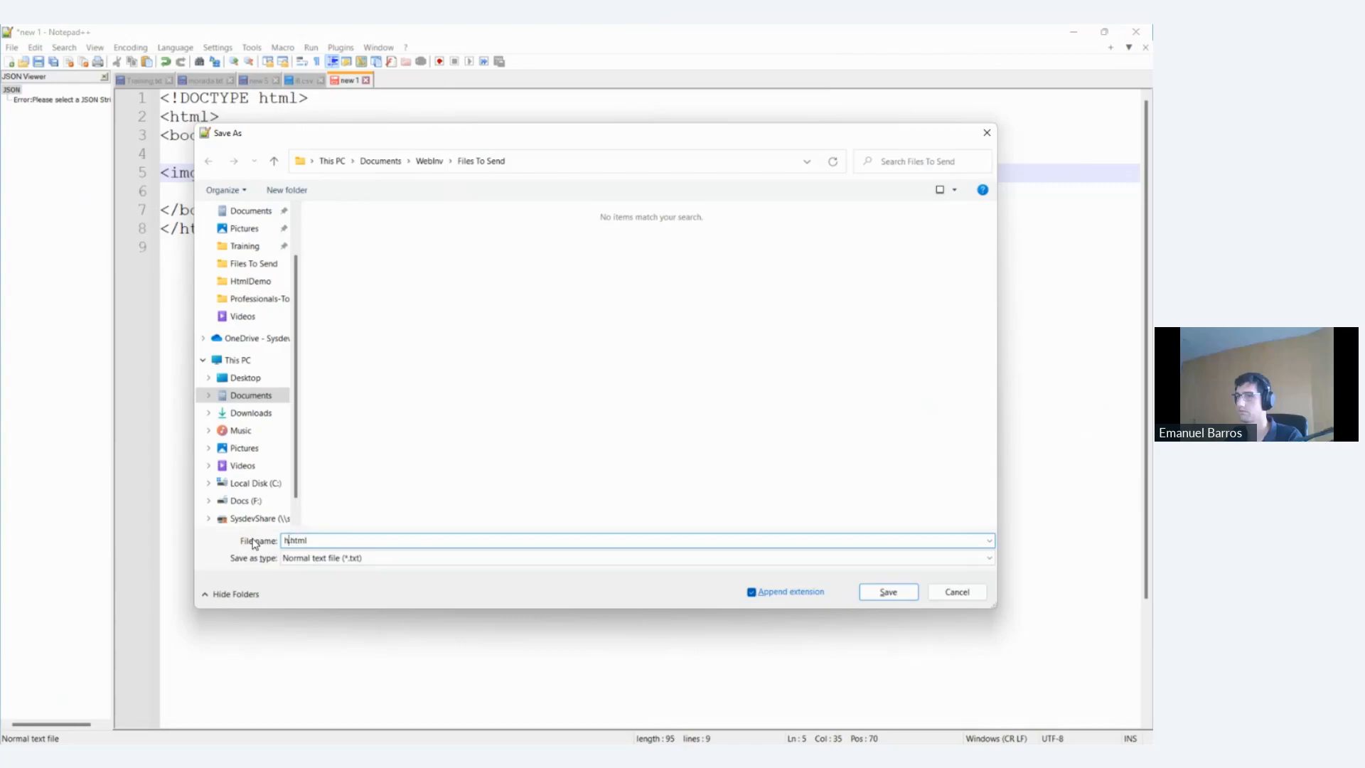
key("ctrl+a")
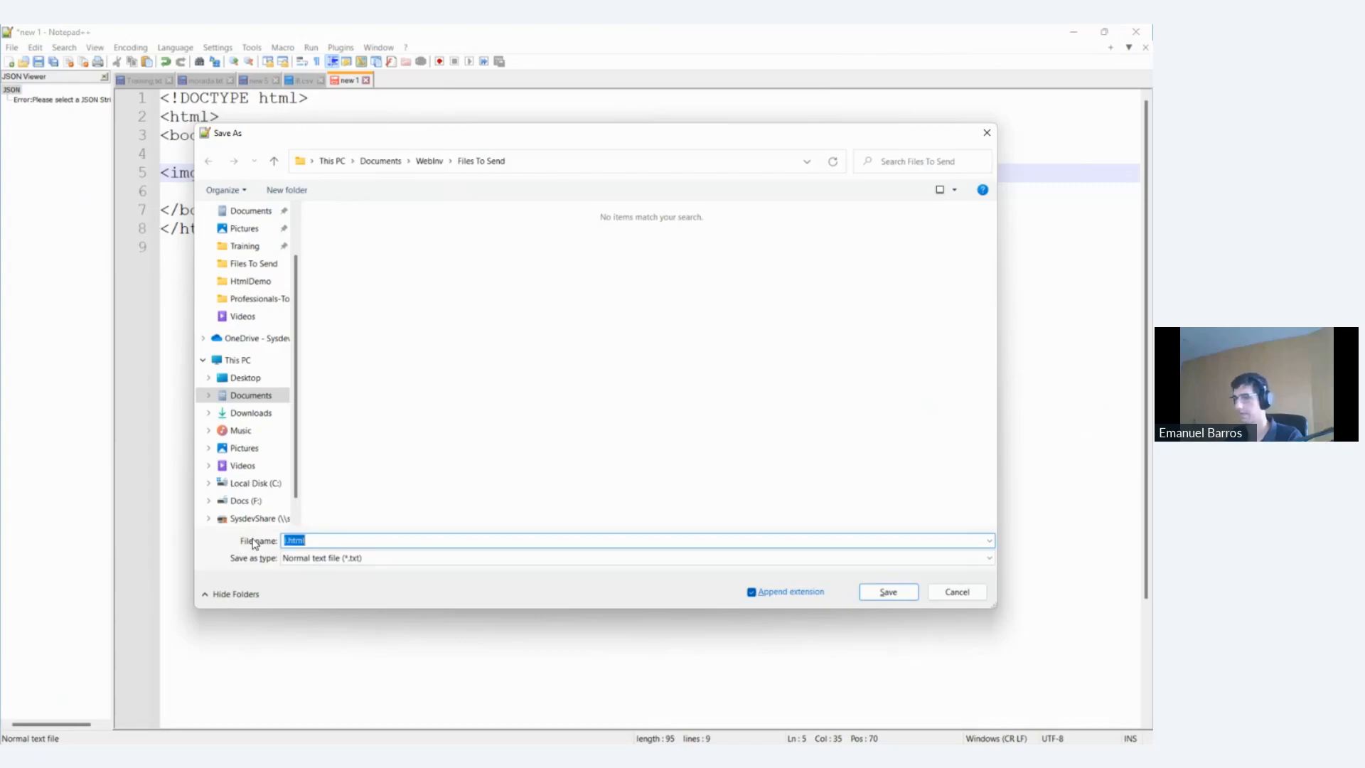
left_click(878, 594)
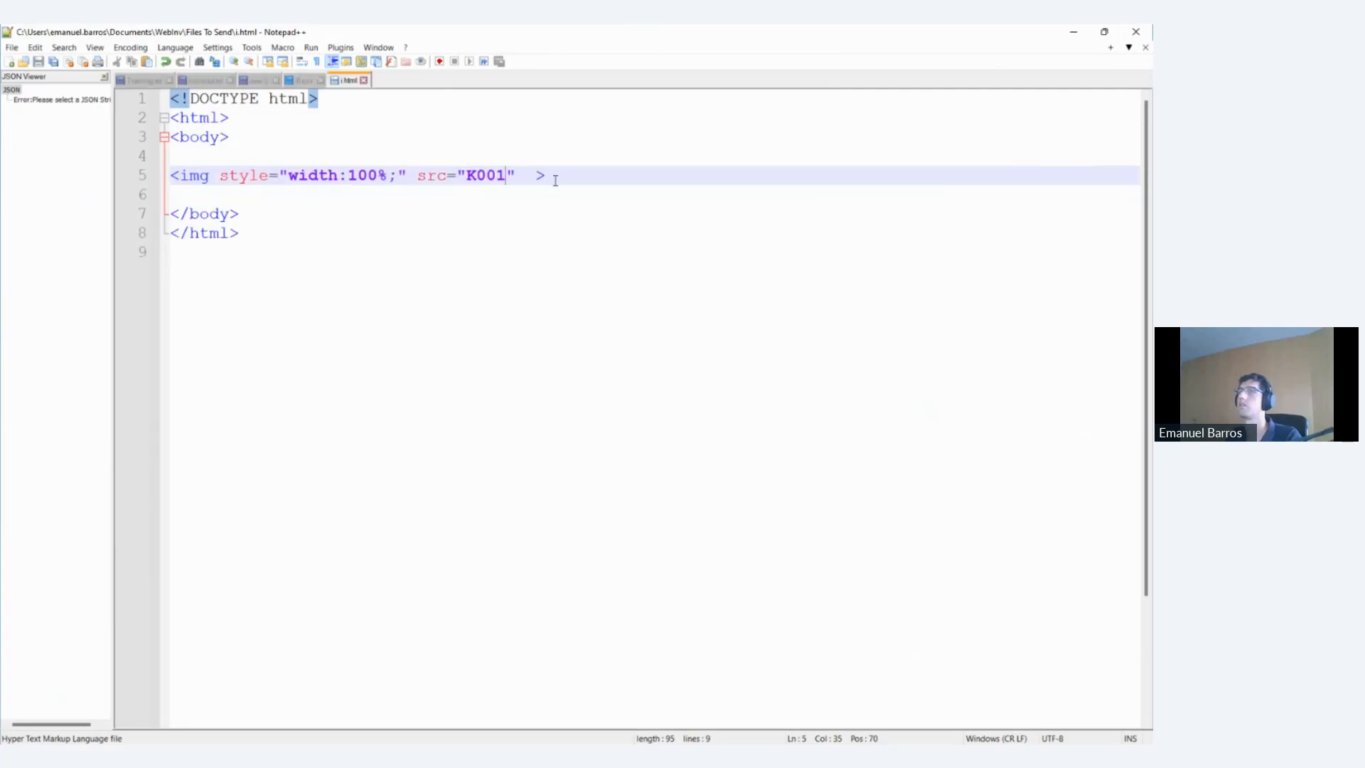
Switch back to the Kalipso project and discard the pending content change in the HTML viewer
left_click(1074, 31)
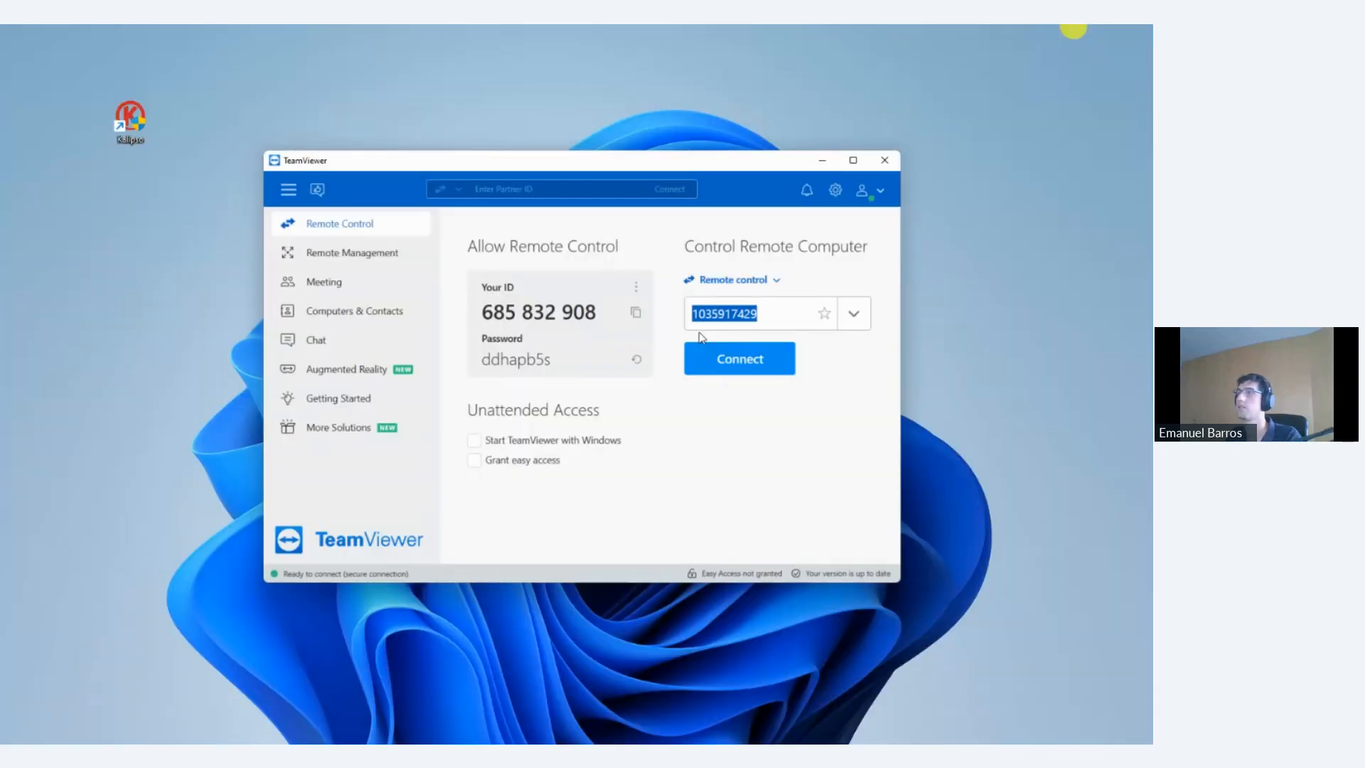
left_click(823, 161)
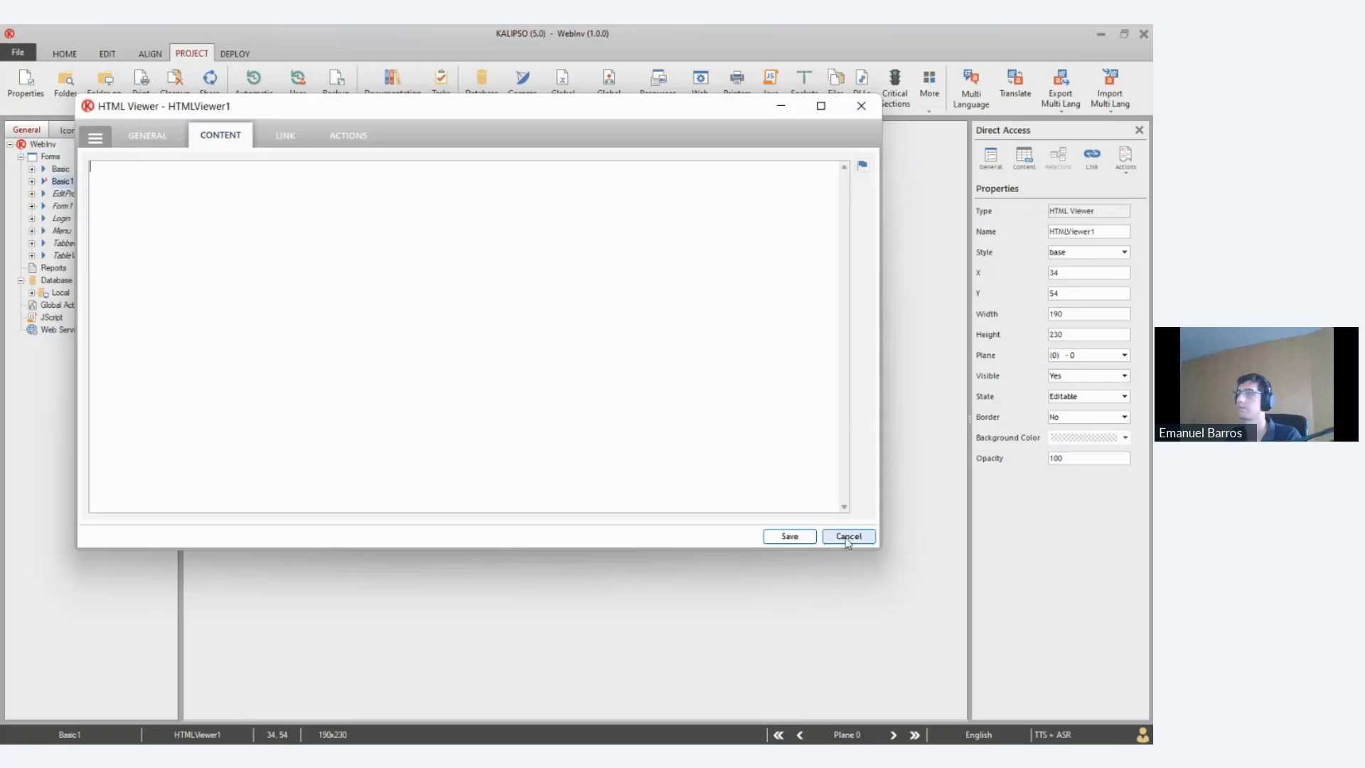
left_click(848, 536)
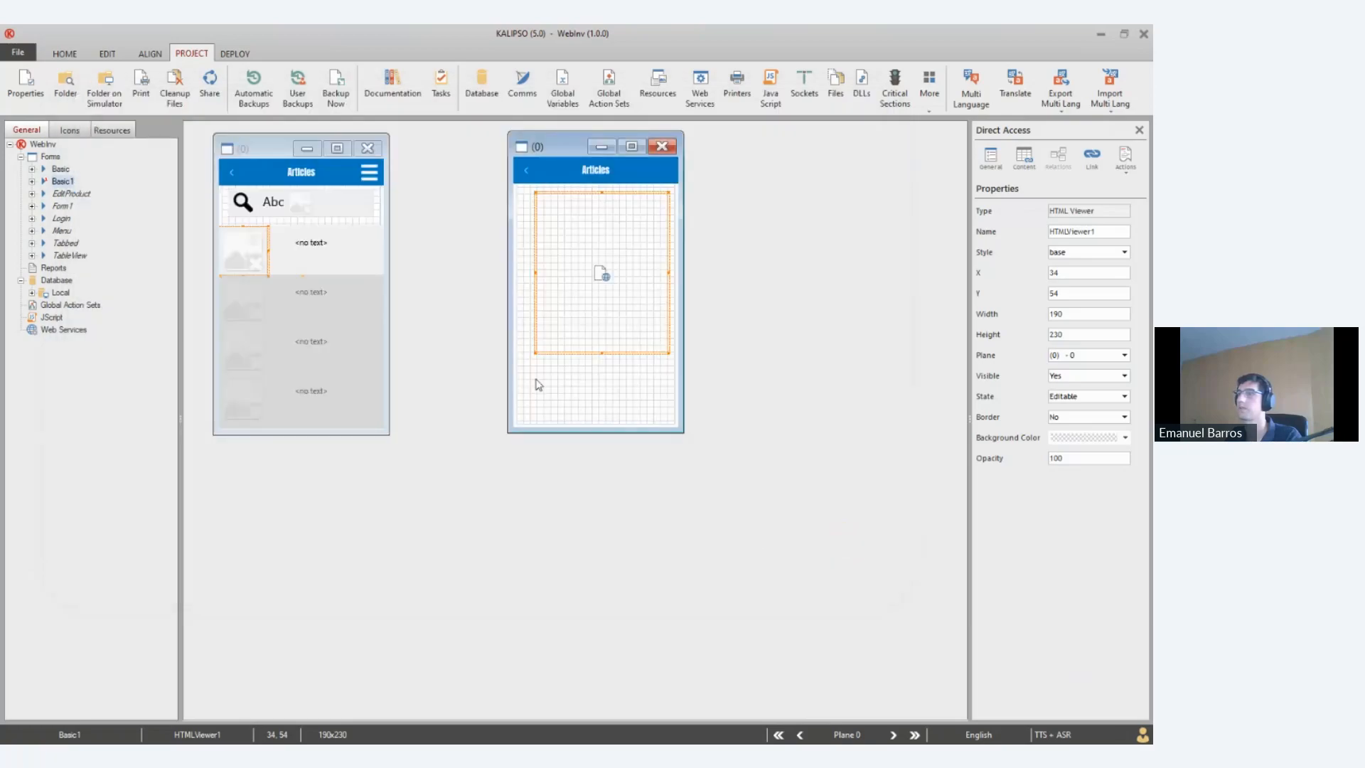
Name local variable 0 of the Basic1 form filename and save the form
left_click(591, 390)
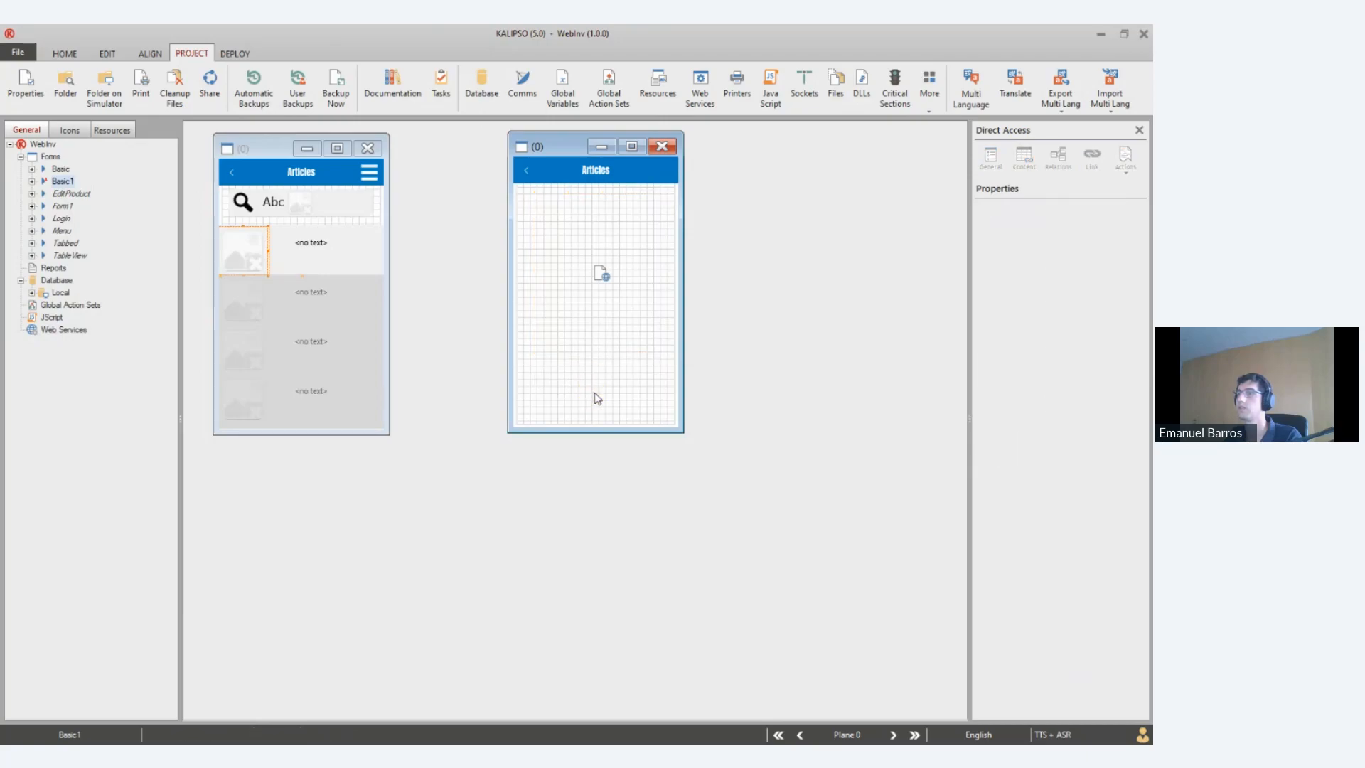
double_click(597, 398)
left_click(600, 178)
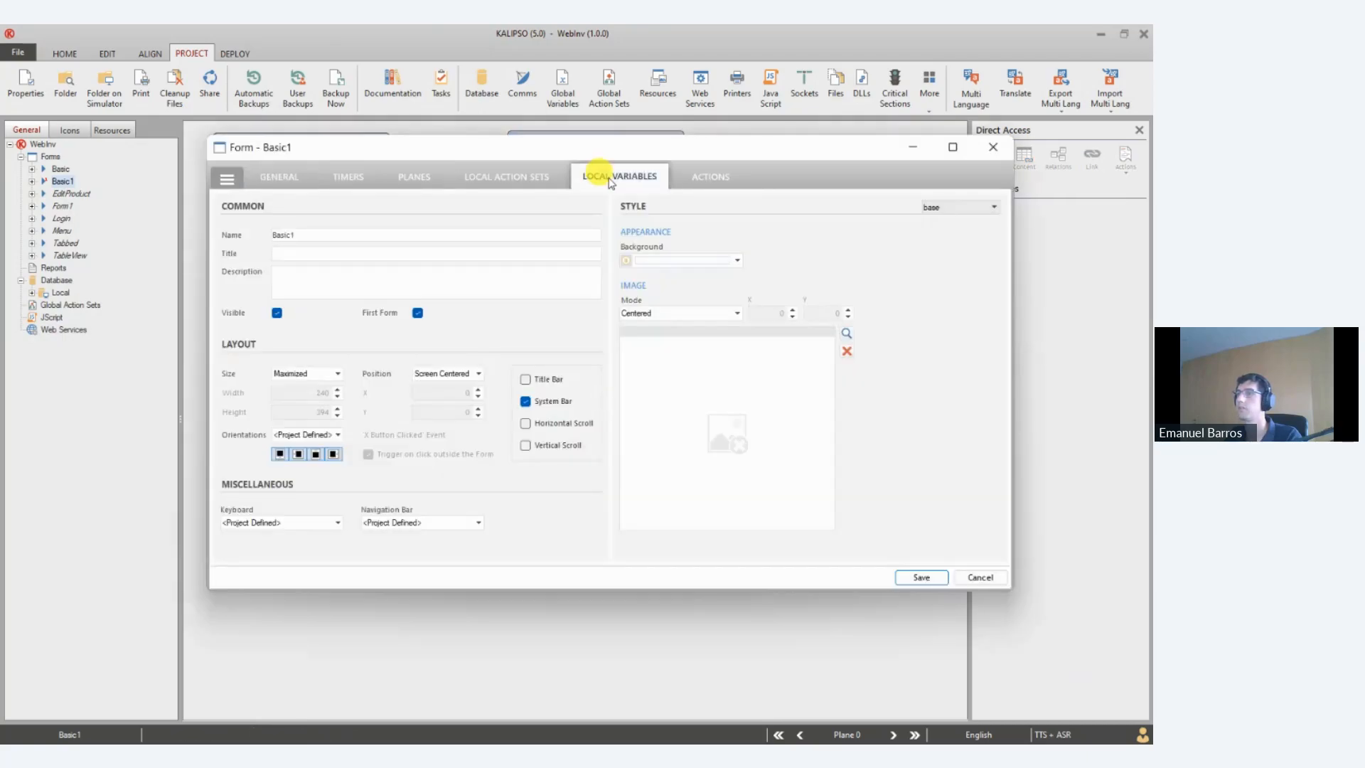
right_click(370, 225)
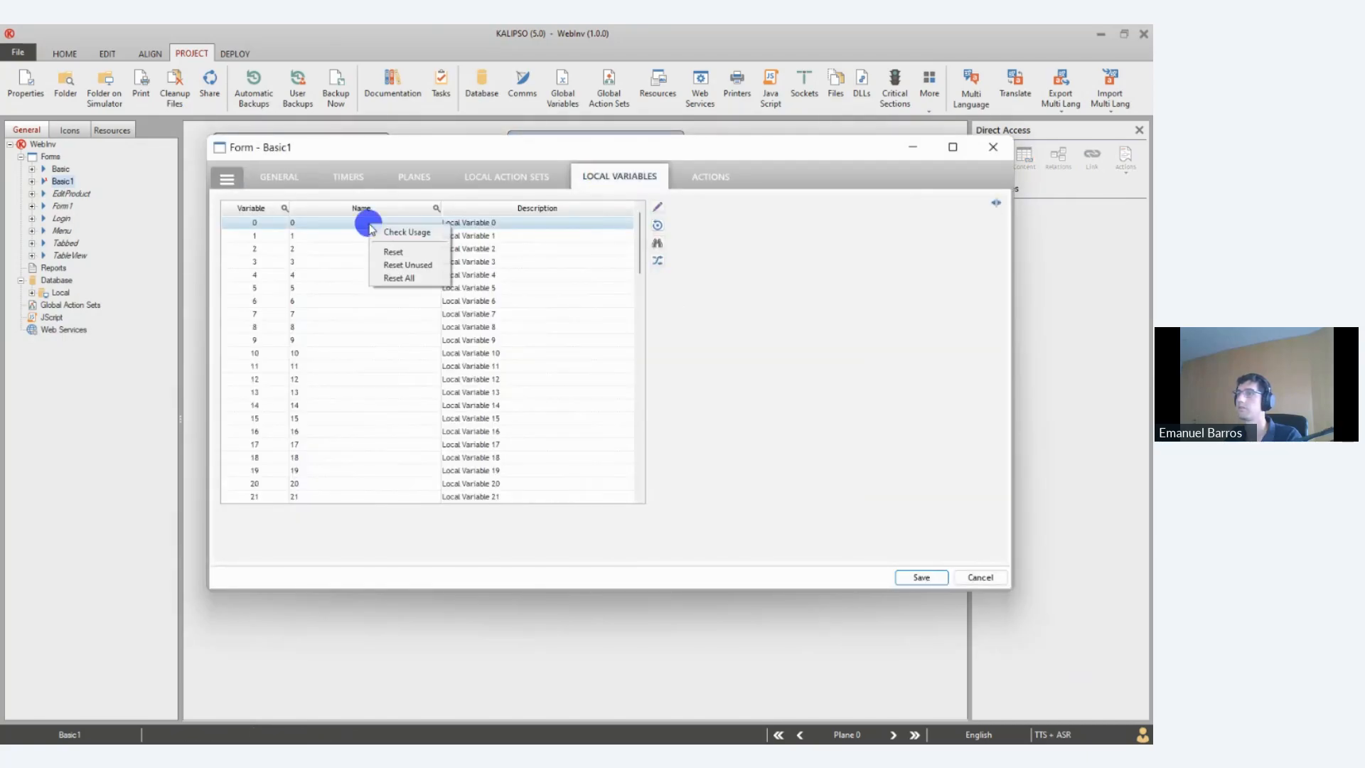
double_click(324, 227)
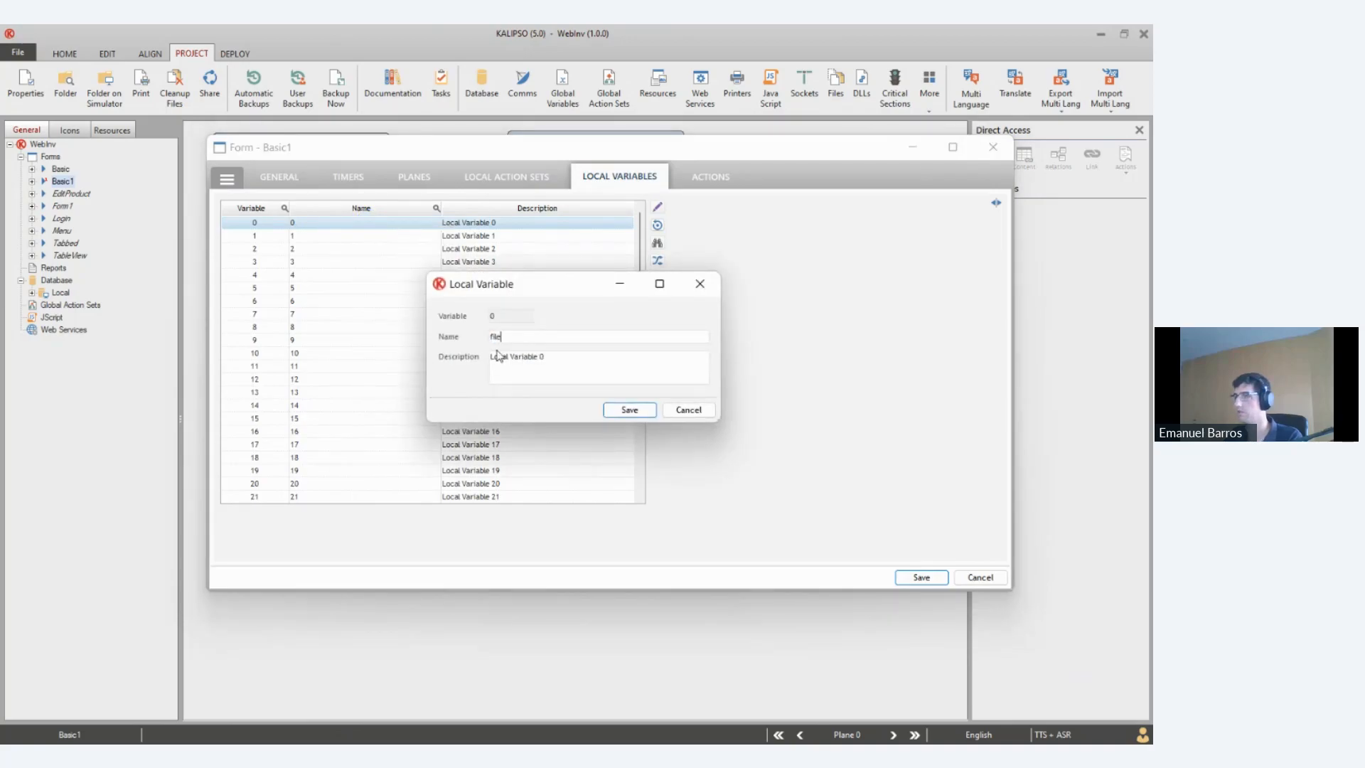
left_click(629, 409)
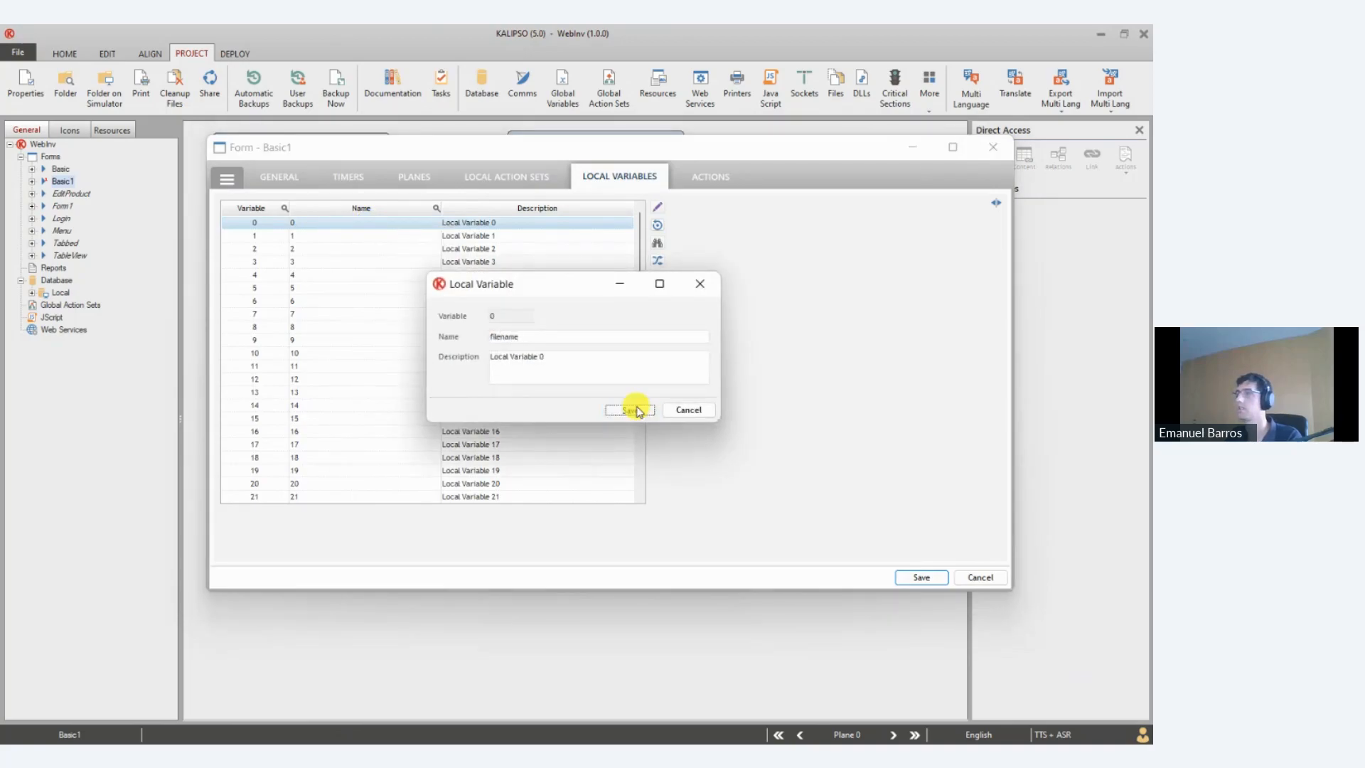
left_click(921, 577)
Add a File Load Content action to the Open Form event of the Basic1 form
left_click(588, 410)
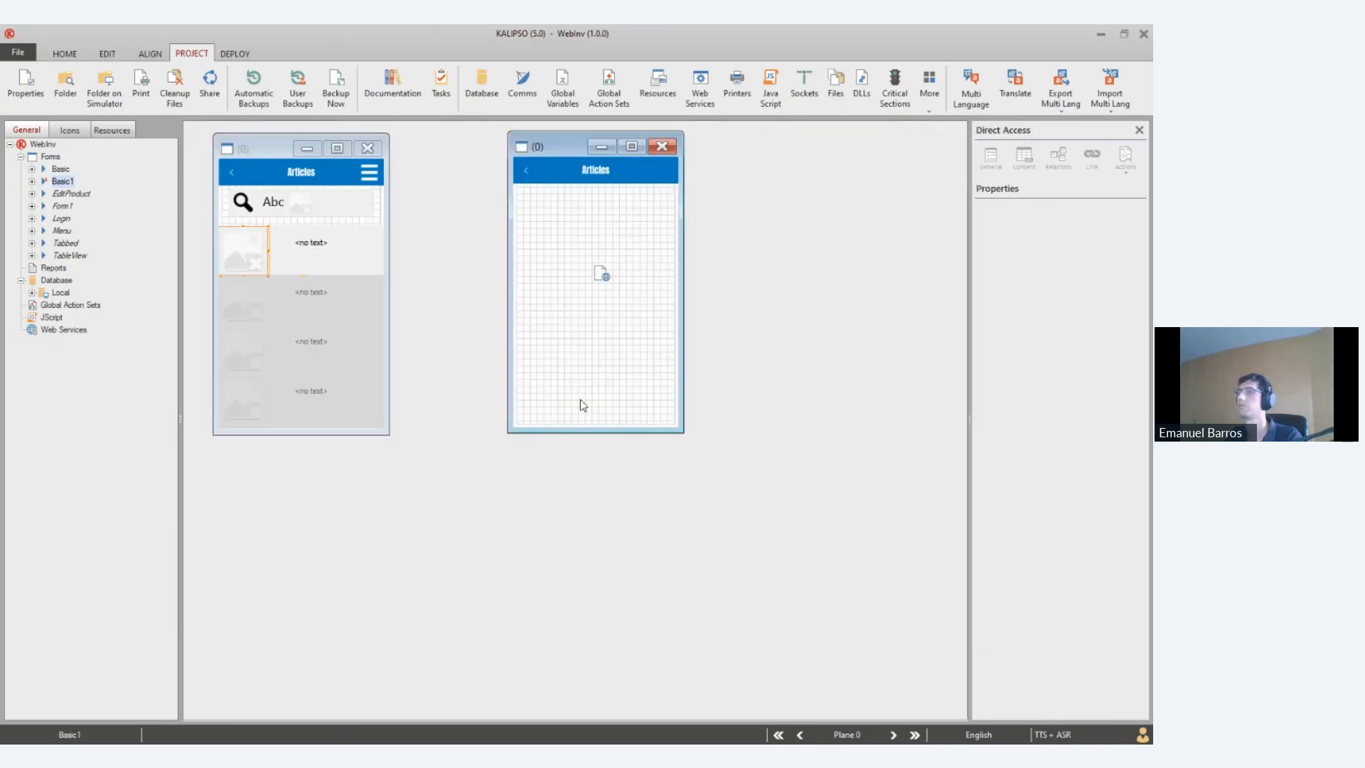
double_click(579, 403)
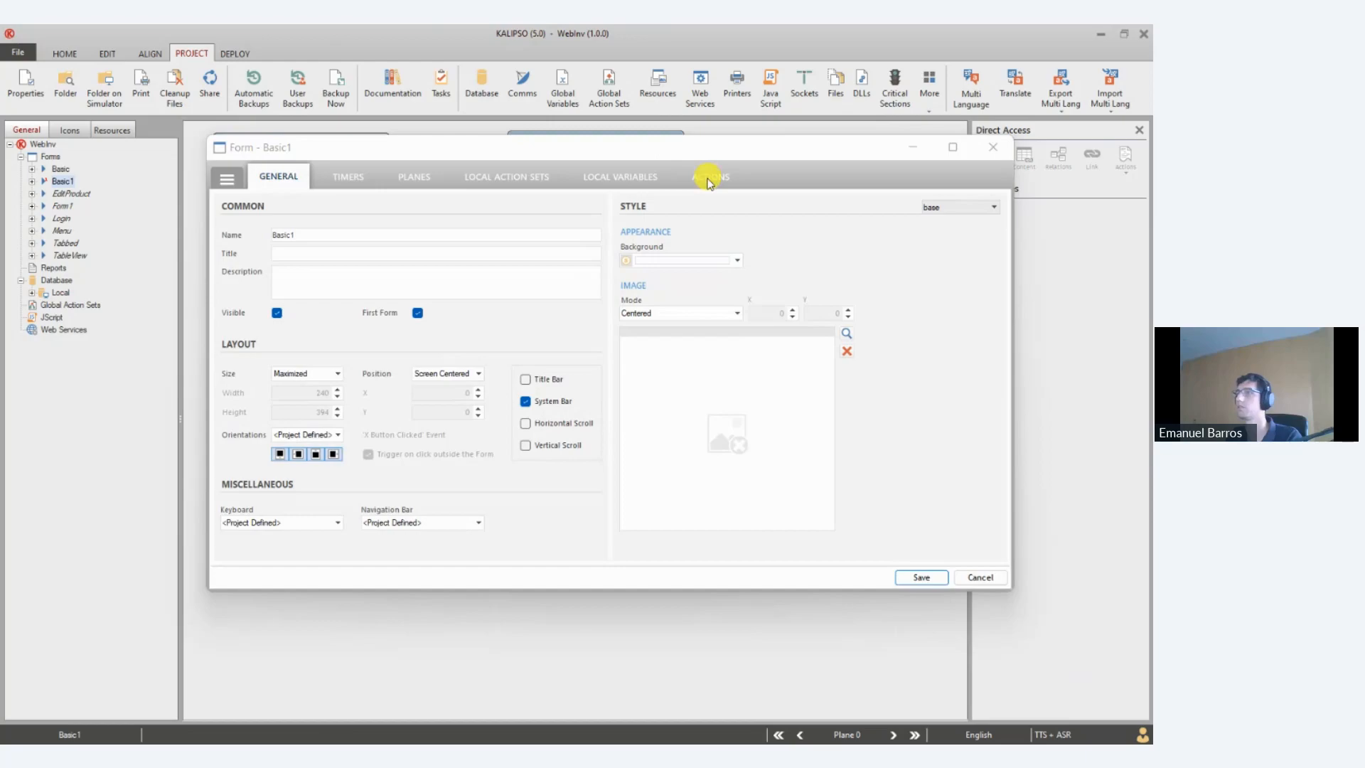
left_click(709, 177)
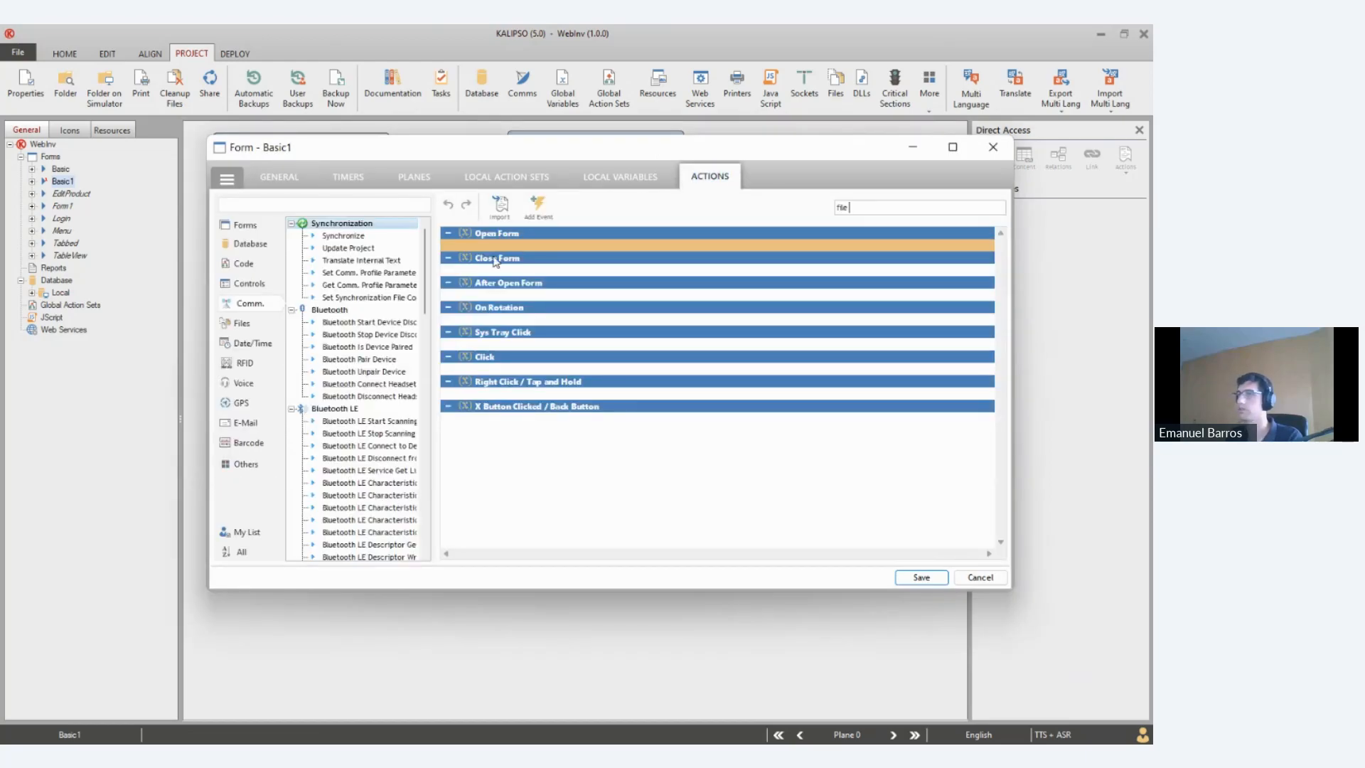
type("fileup")
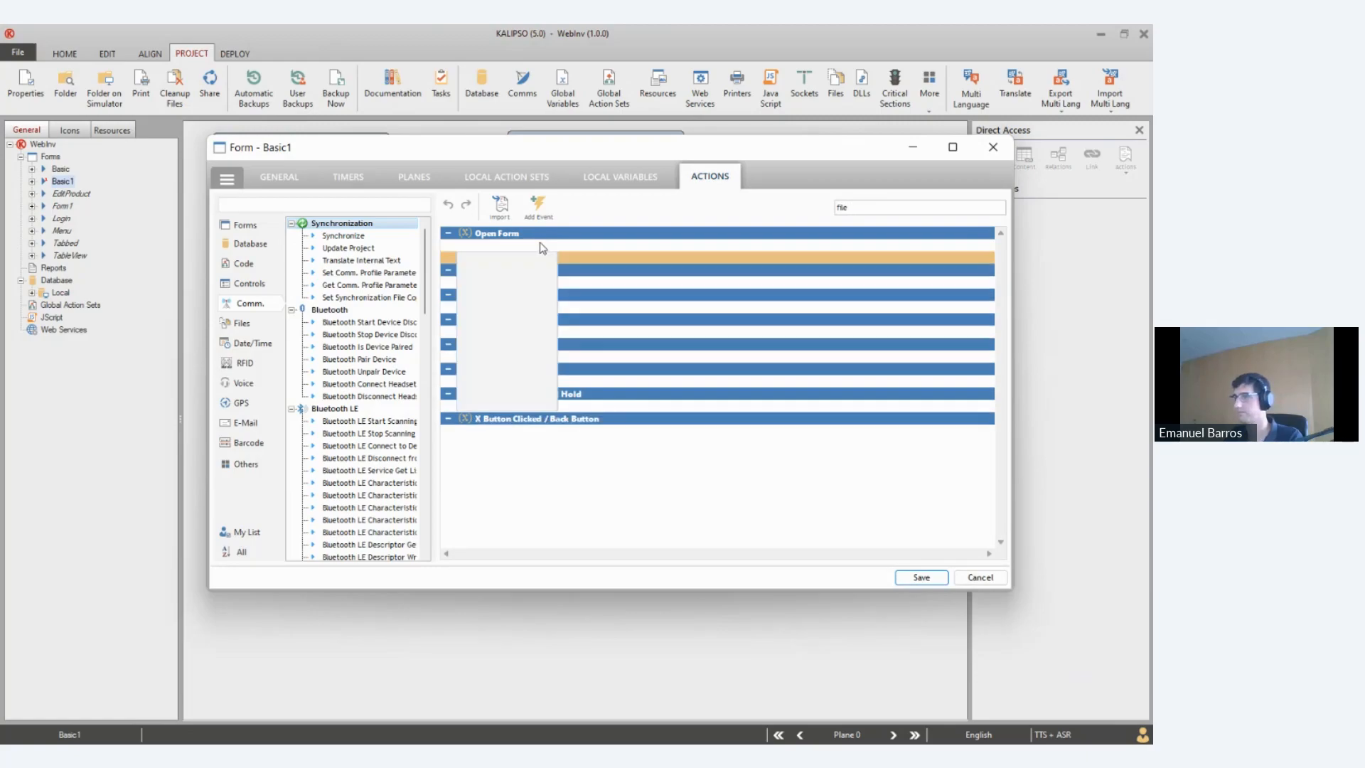
key("Return")
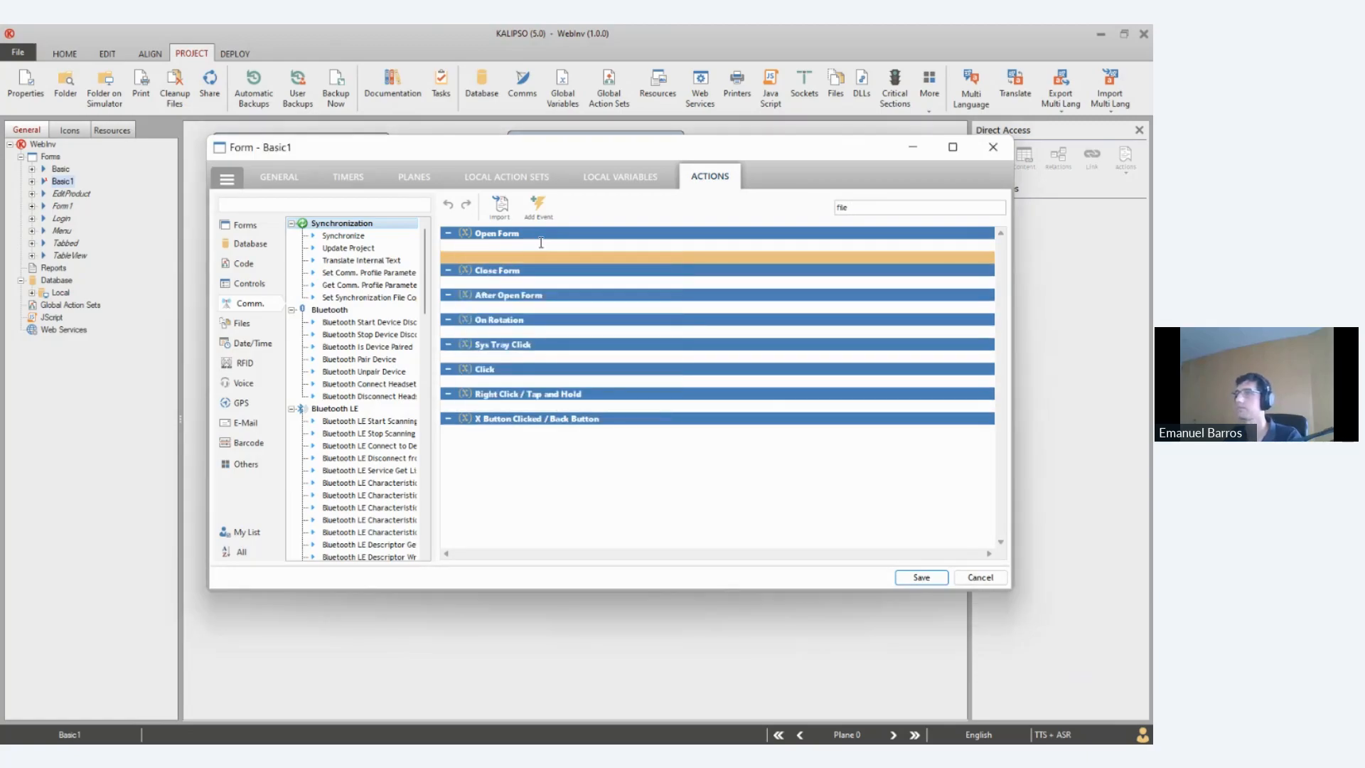
Set the file name of the File Load Content action to PFOLDER + "\" + "i.html"
type("PFOLDER")
key("BackSpace")
key("BackSpace")
key("BackSpace")
key("BackSpace")
key("BackSpace")
type("PFOLDER ")
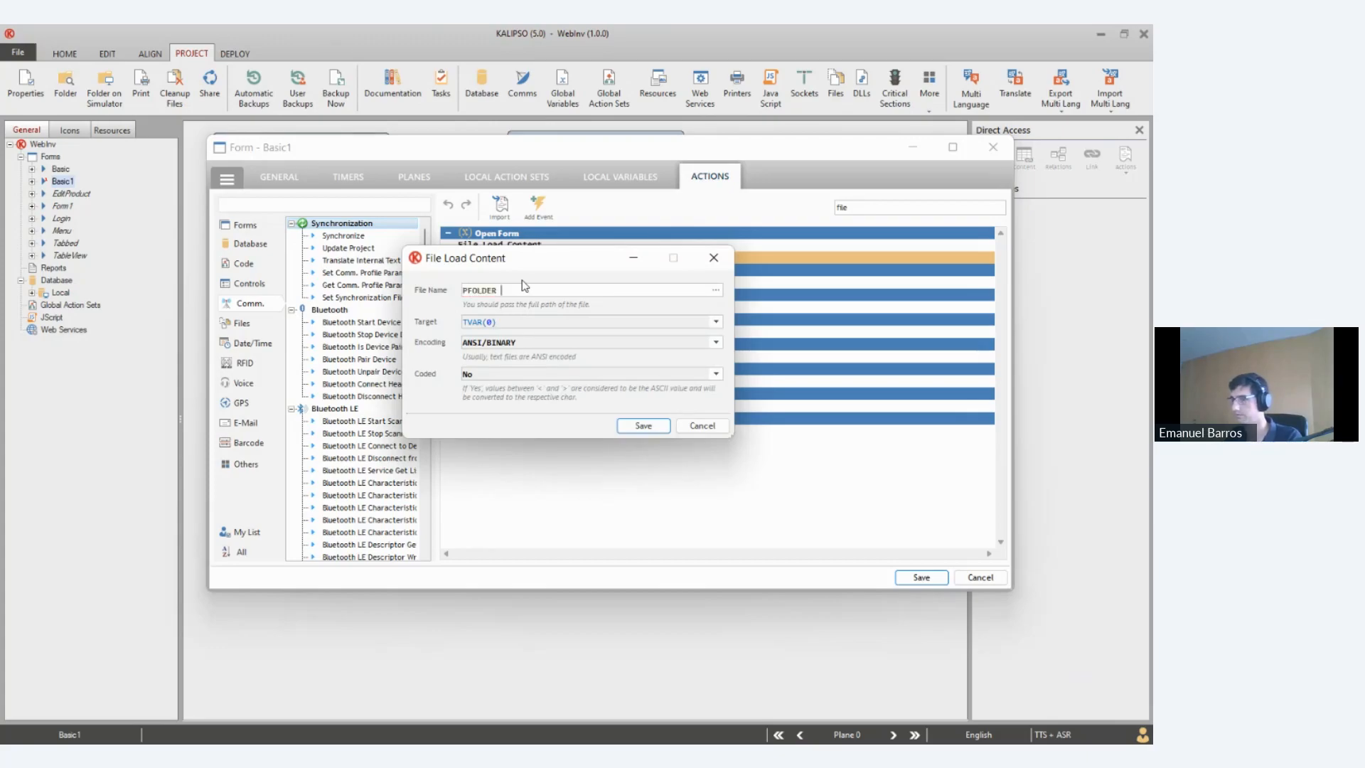
type("+ \"")
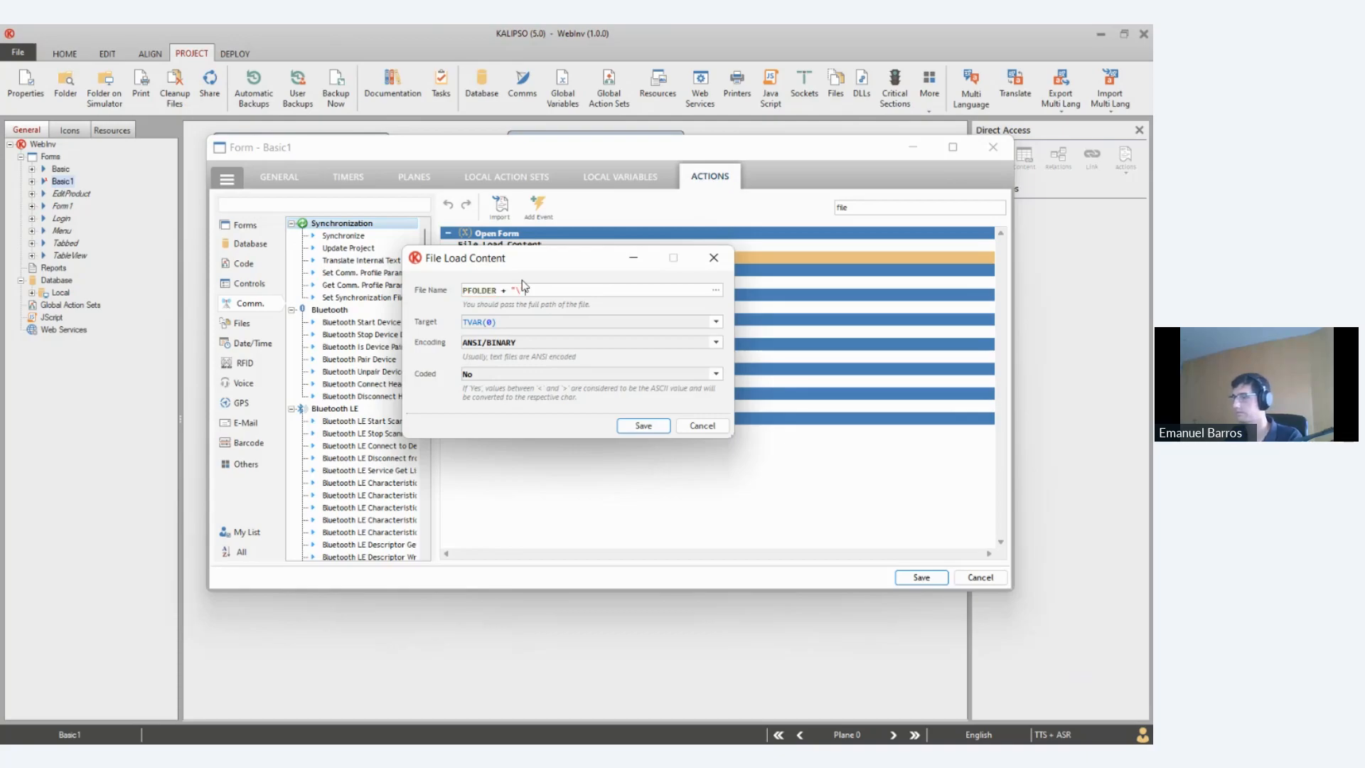
type("\\\" + \"1.html")
Name local variable 1 html, use it as the target of the loaded content, and save the action
left_click(716, 322)
left_click(750, 360)
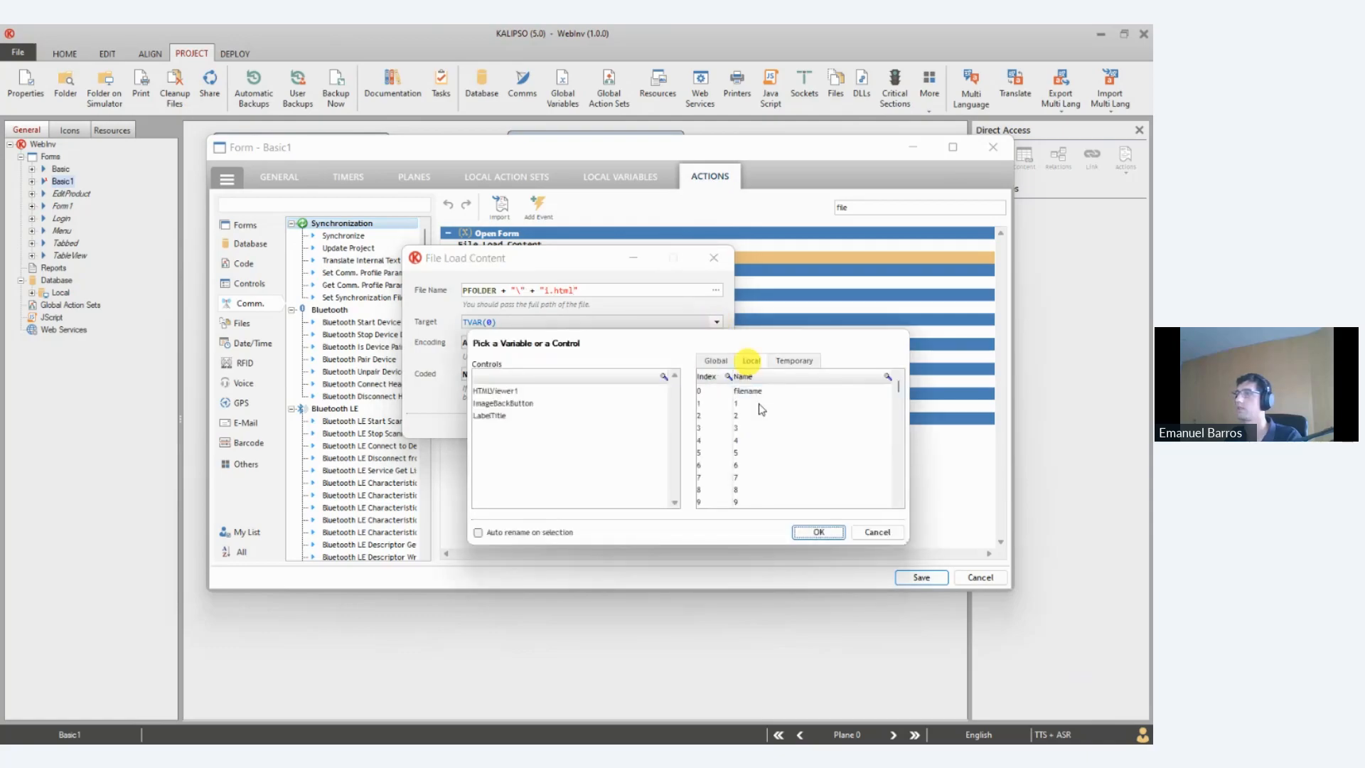
right_click(759, 403)
left_click(819, 432)
type("html")
key("Return")
left_click(825, 530)
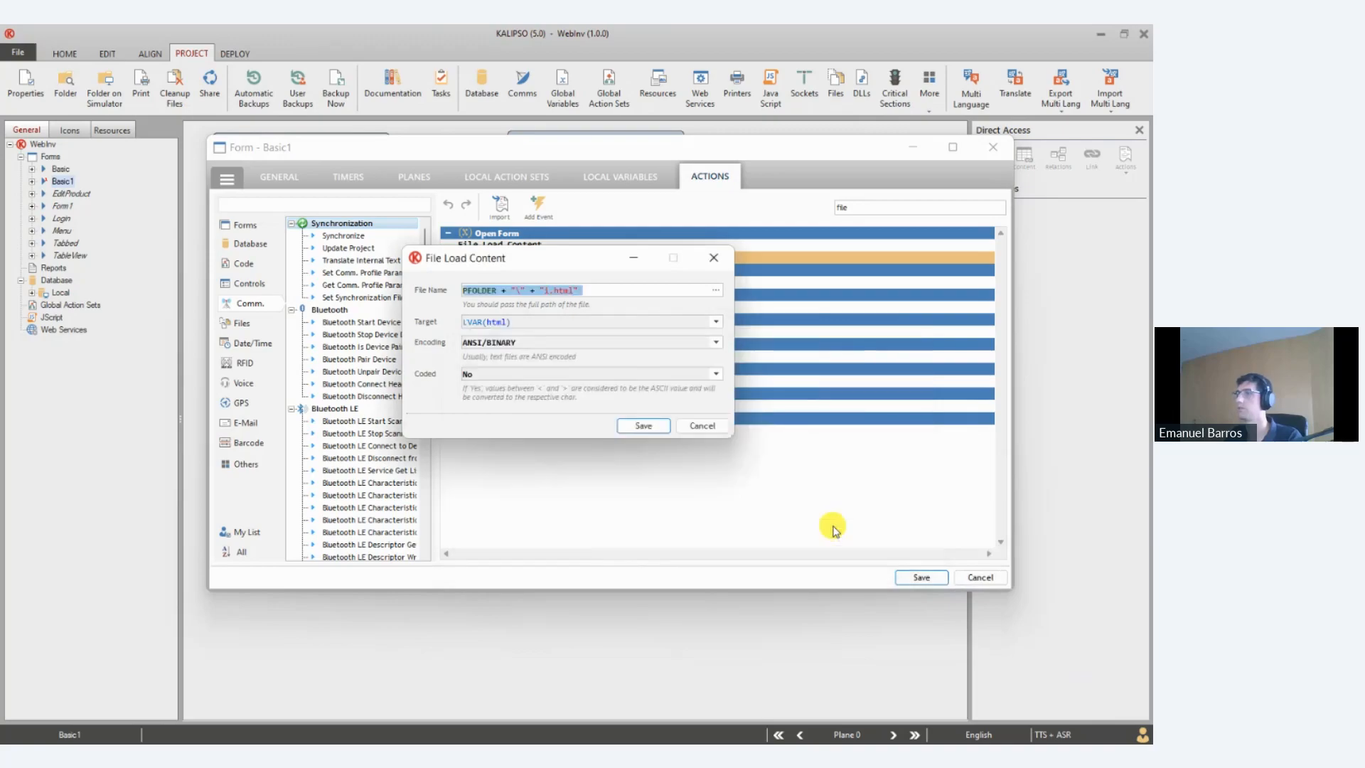
left_click(650, 429)
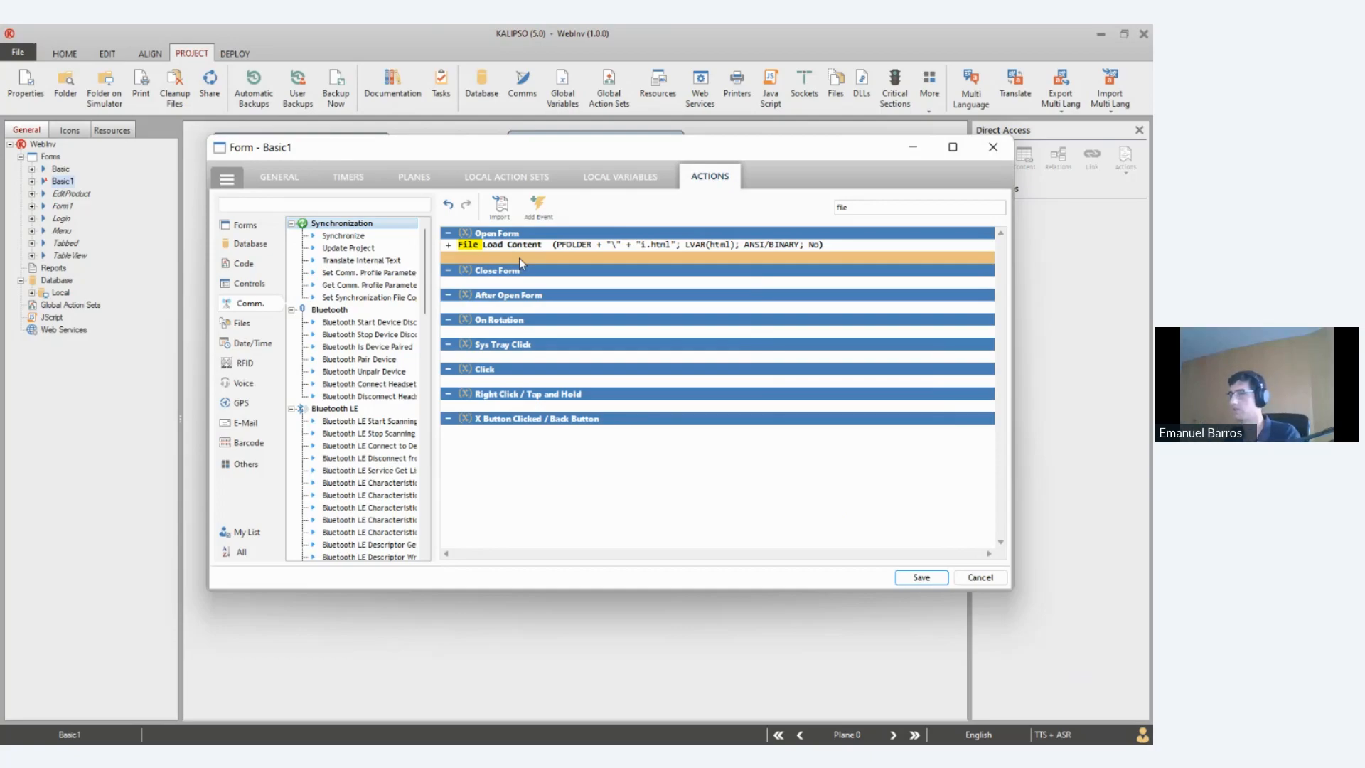
Add a Set Value action after File Load Content and insert a Replace function with LVAR(html) as its source string
type("set va")
key("Return")
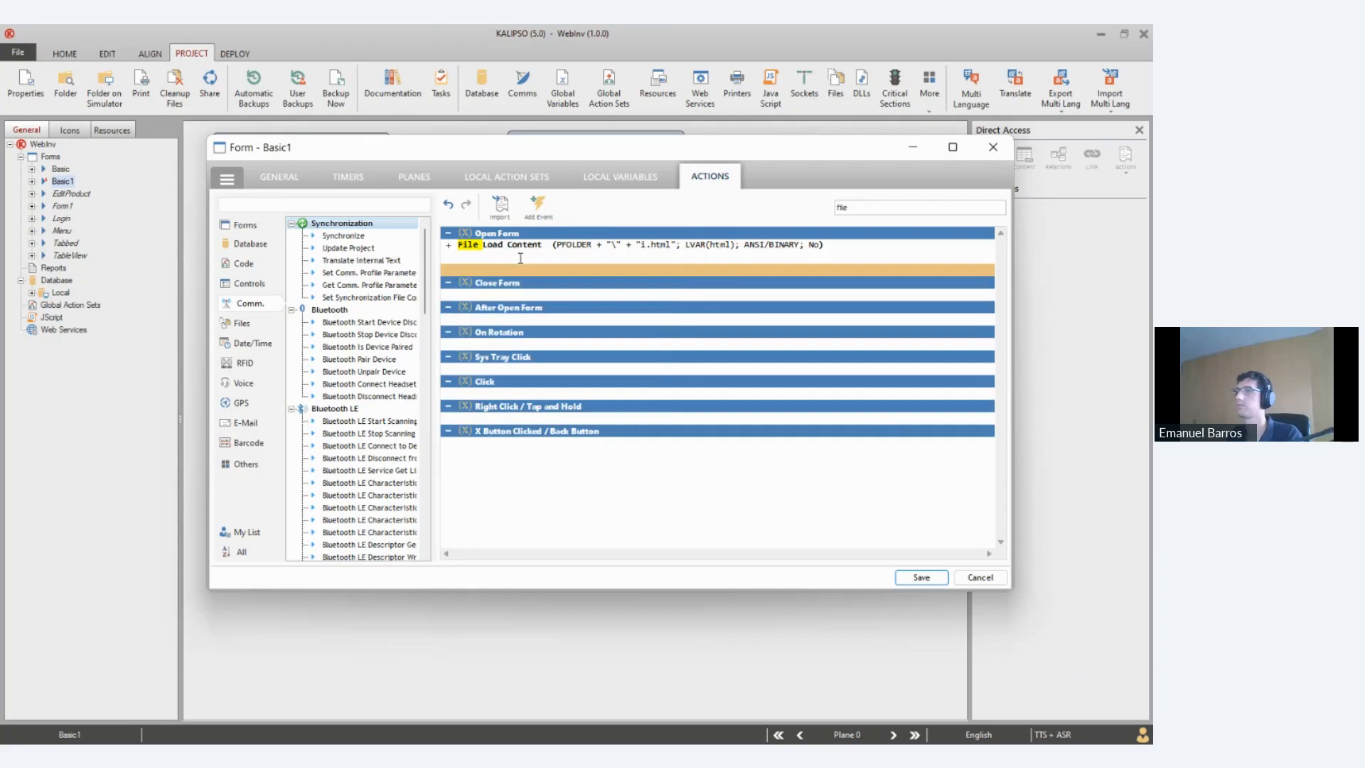
left_click(290, 398)
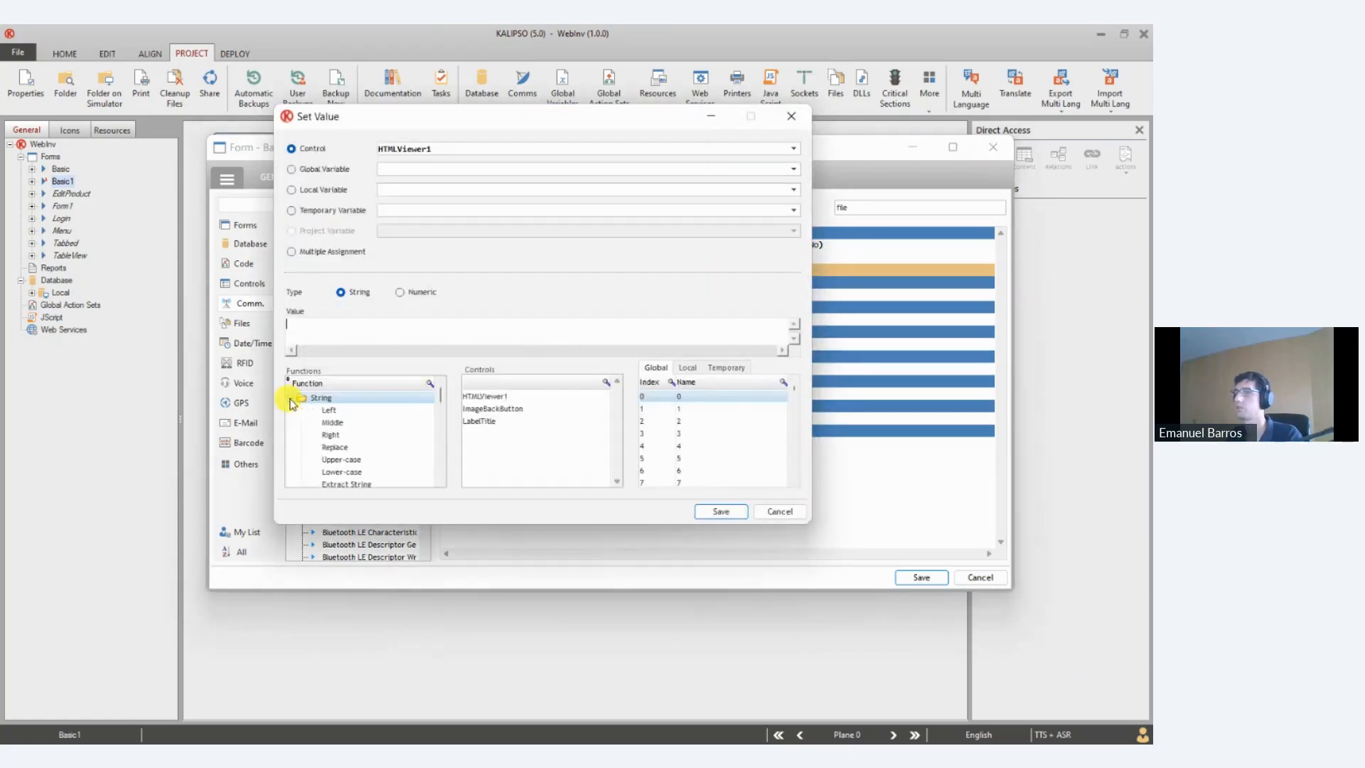
double_click(336, 446)
left_click(648, 280)
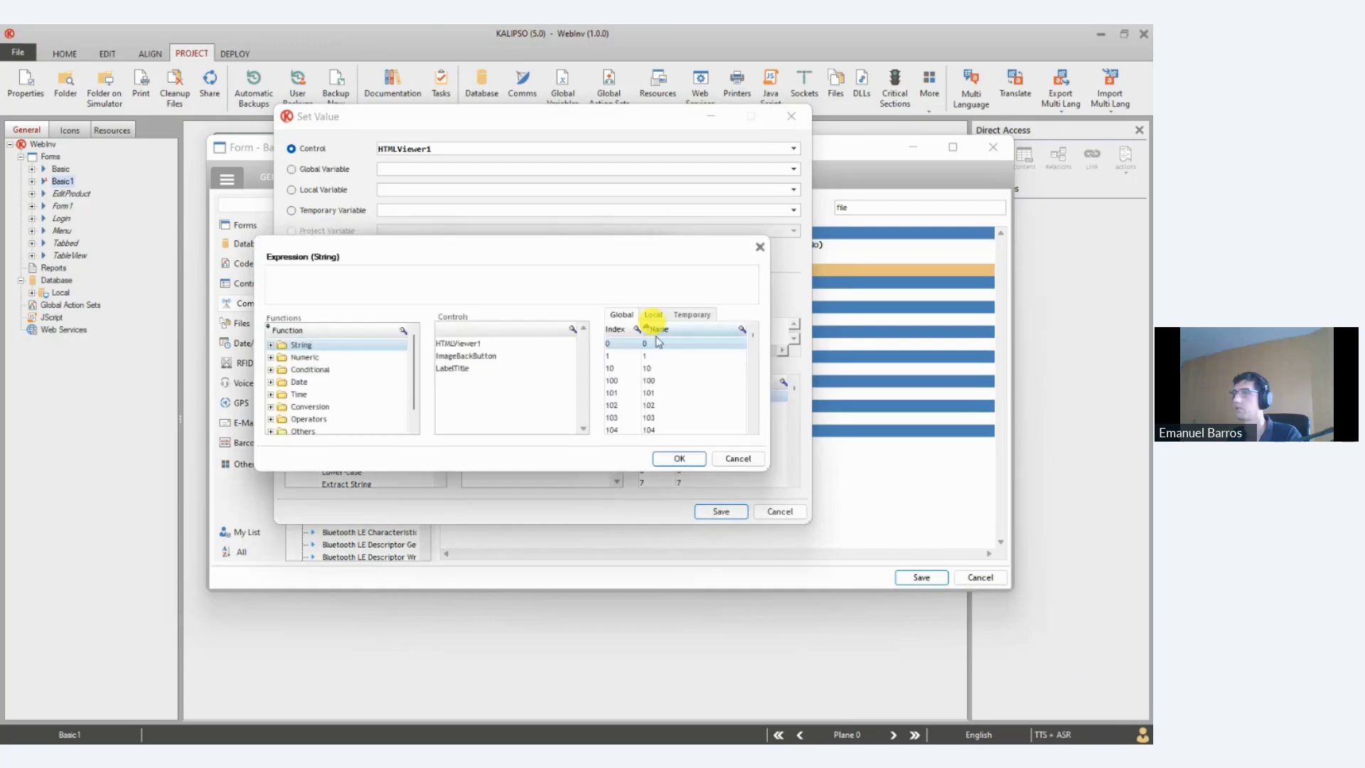
left_click(653, 315)
double_click(658, 356)
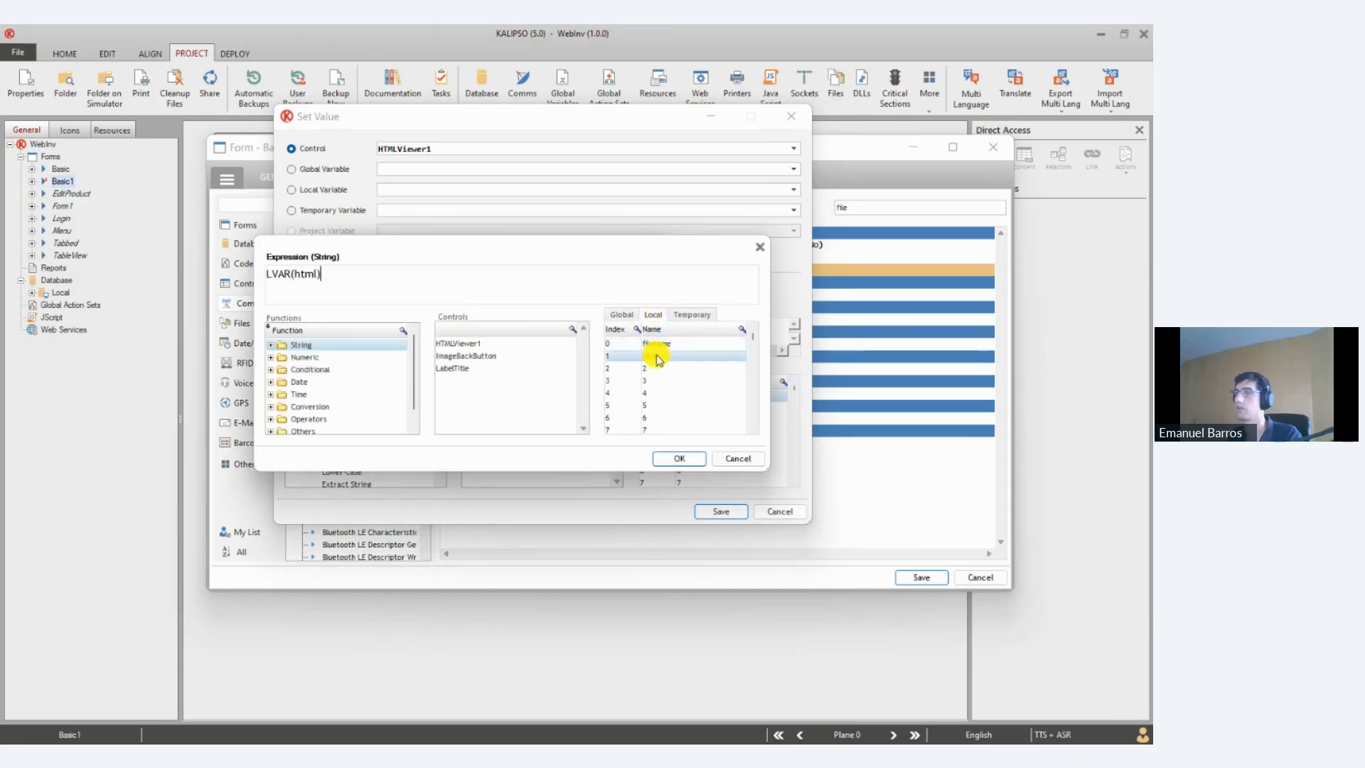
left_click(680, 458)
left_click(626, 304)
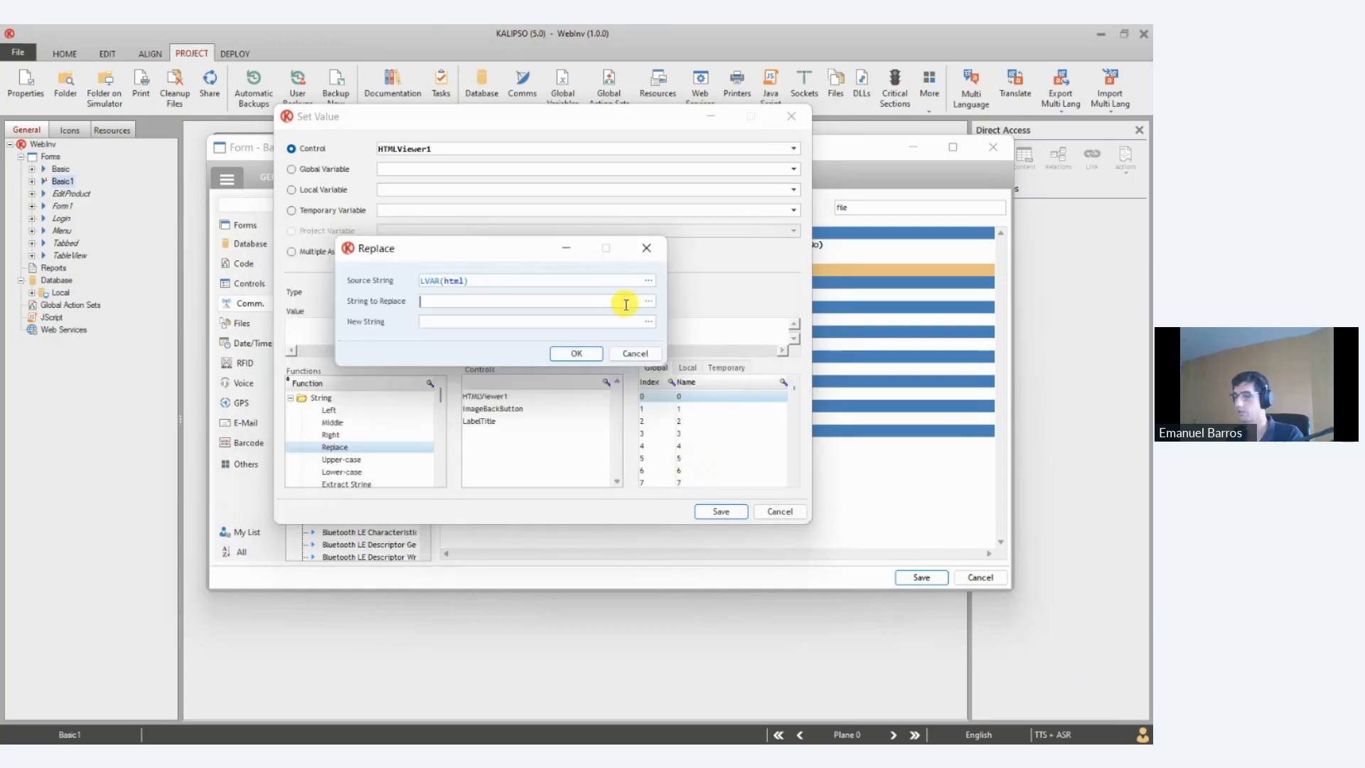
Set the Replace function's string to replace to "K001"
type("\"\"")
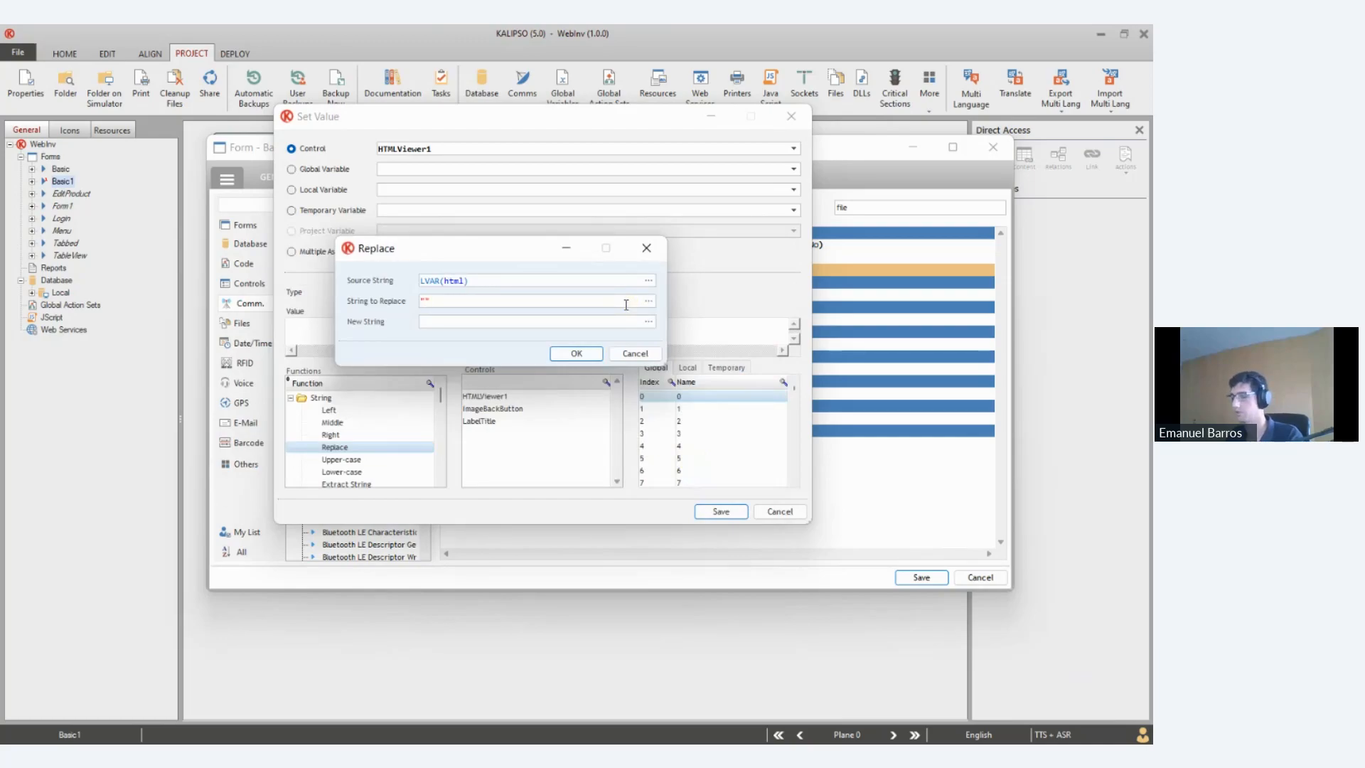
type("K==!")
key("BackSpace")
key("BackSpace")
key("BackSpace")
type("001")
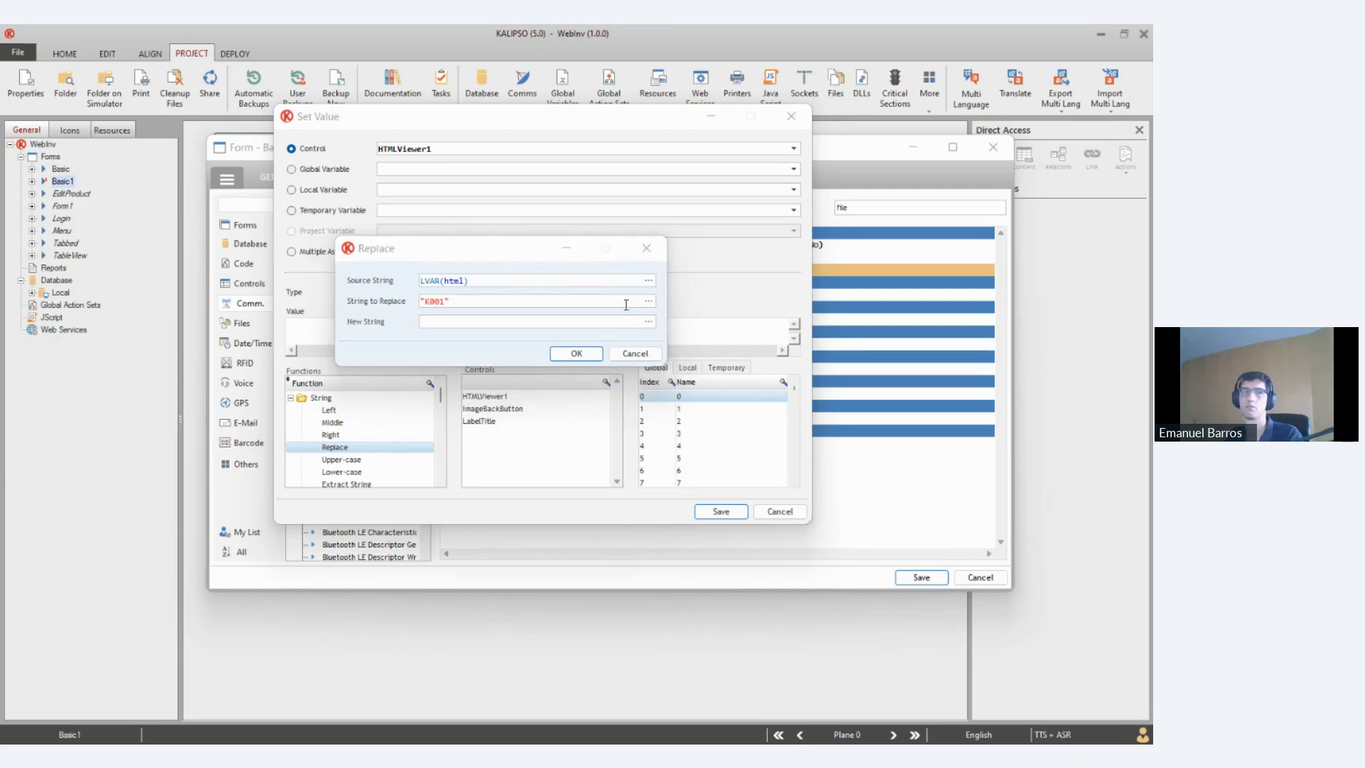
Check the K001 placeholder of i.html in Notepad++, then return to Kalipso and set the Replace function's new string to LVAR(filename)
key("alt+Tab")
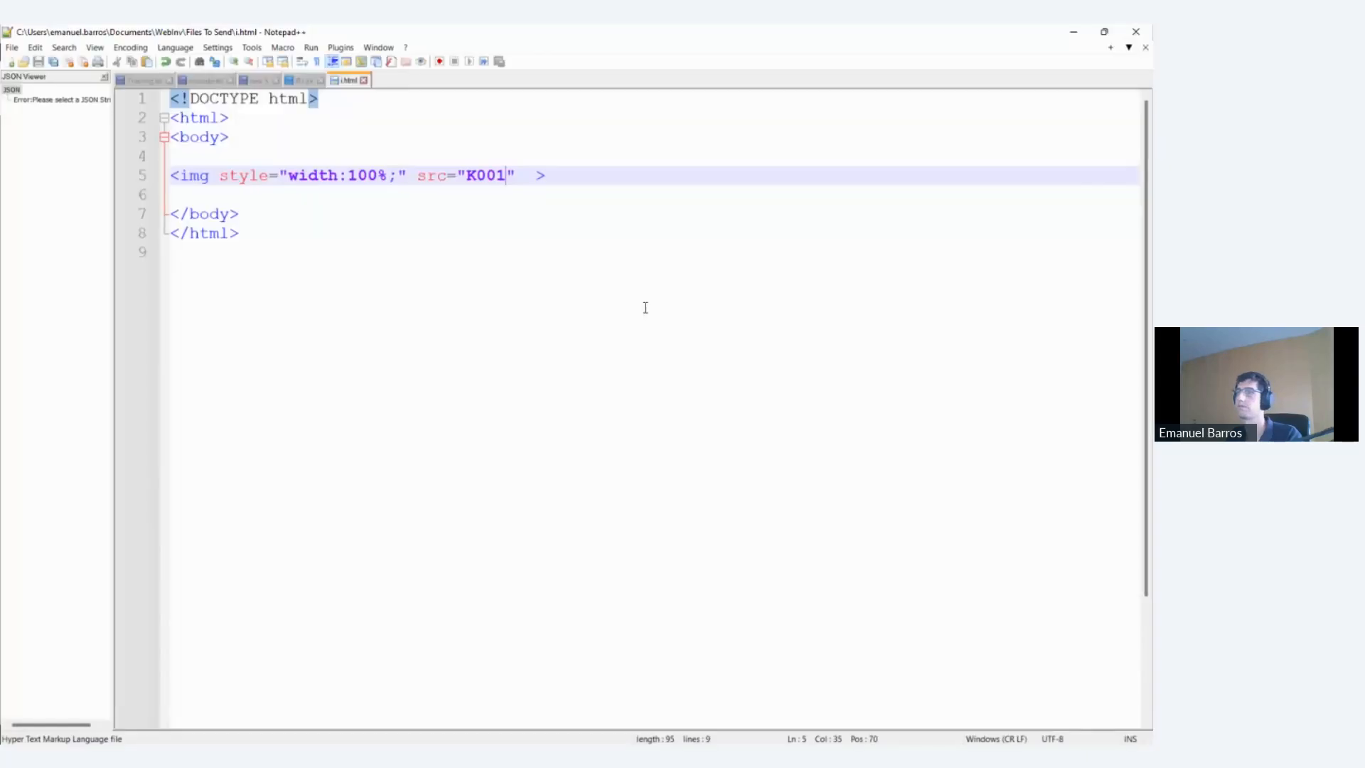
double_click(472, 175)
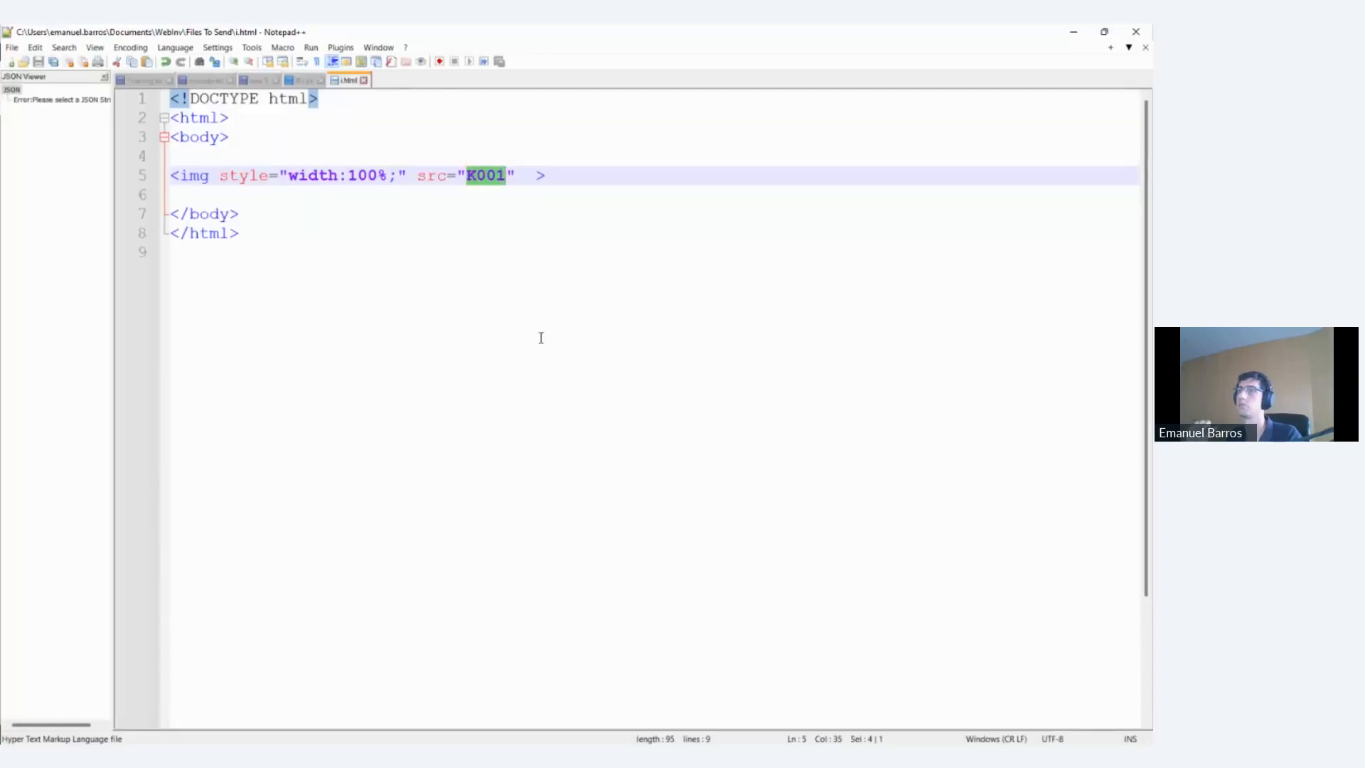
left_click(1077, 35)
left_click(446, 322)
left_click(652, 322)
double_click(652, 344)
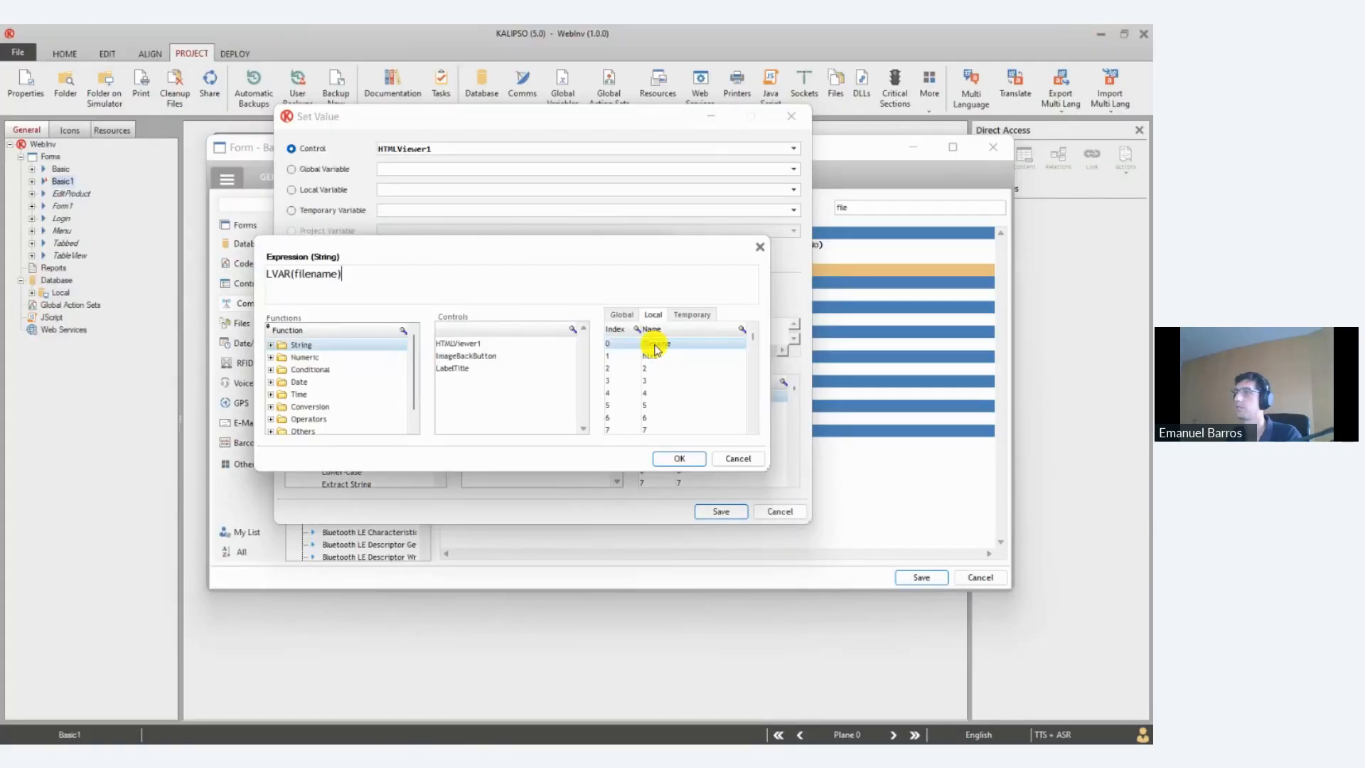
left_click(680, 457)
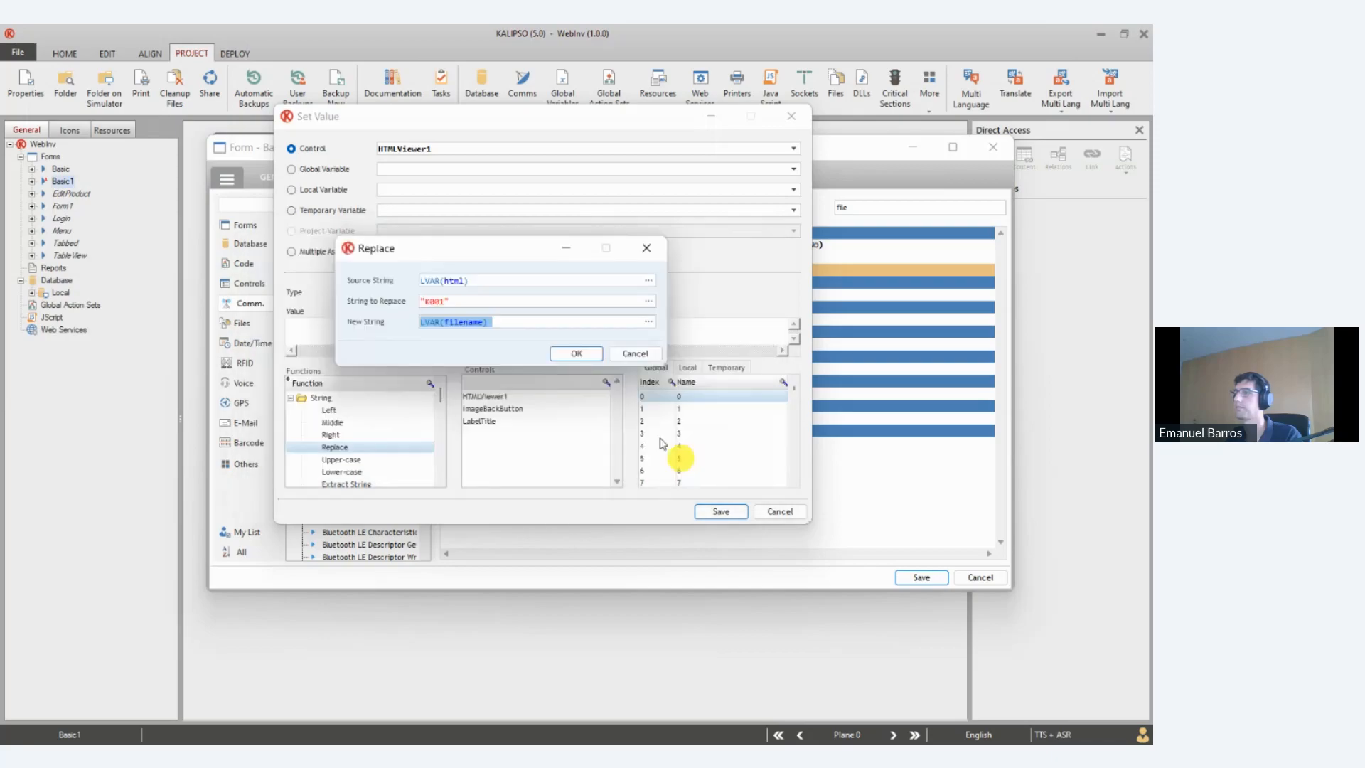
left_click(576, 354)
Assign the Set Value result to local variable 2, name that variable htmlToScreen, and save the action
left_click(321, 189)
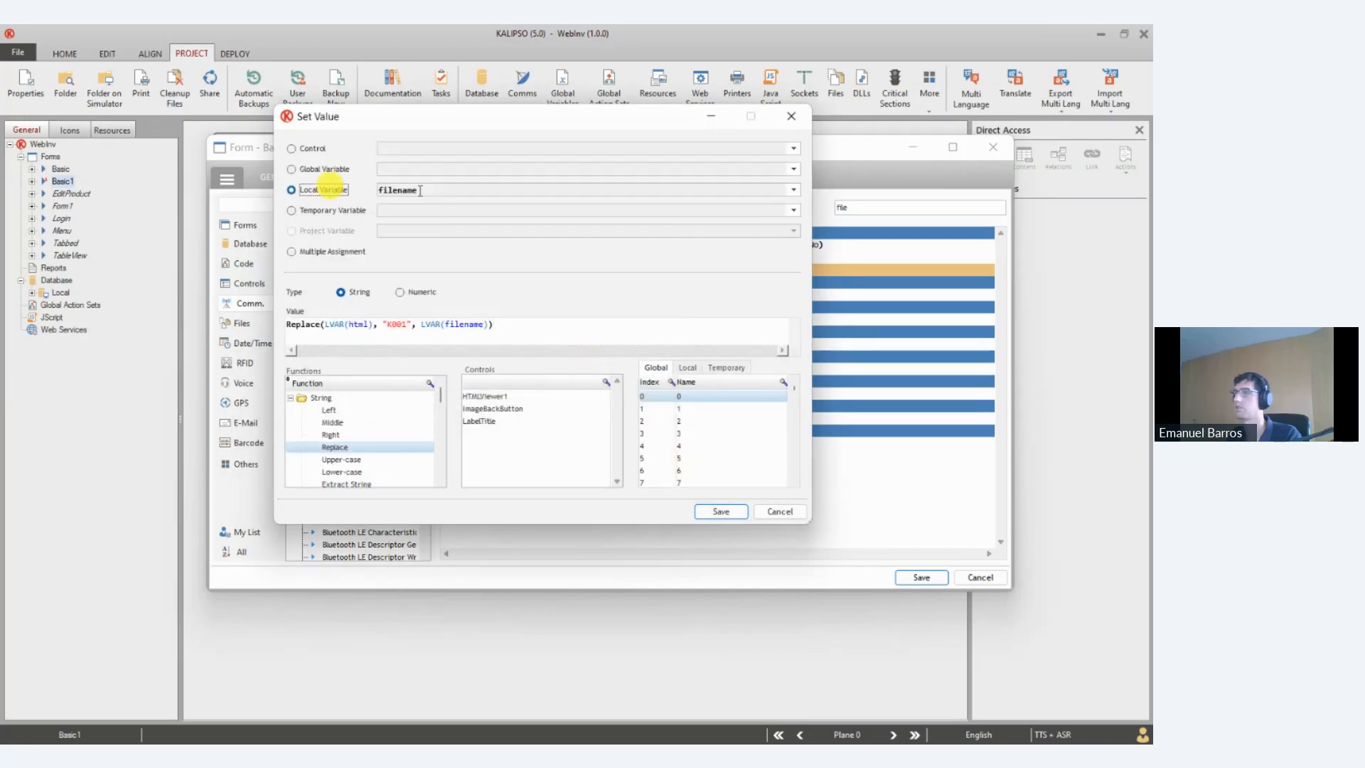
left_click(416, 190)
left_click(428, 259)
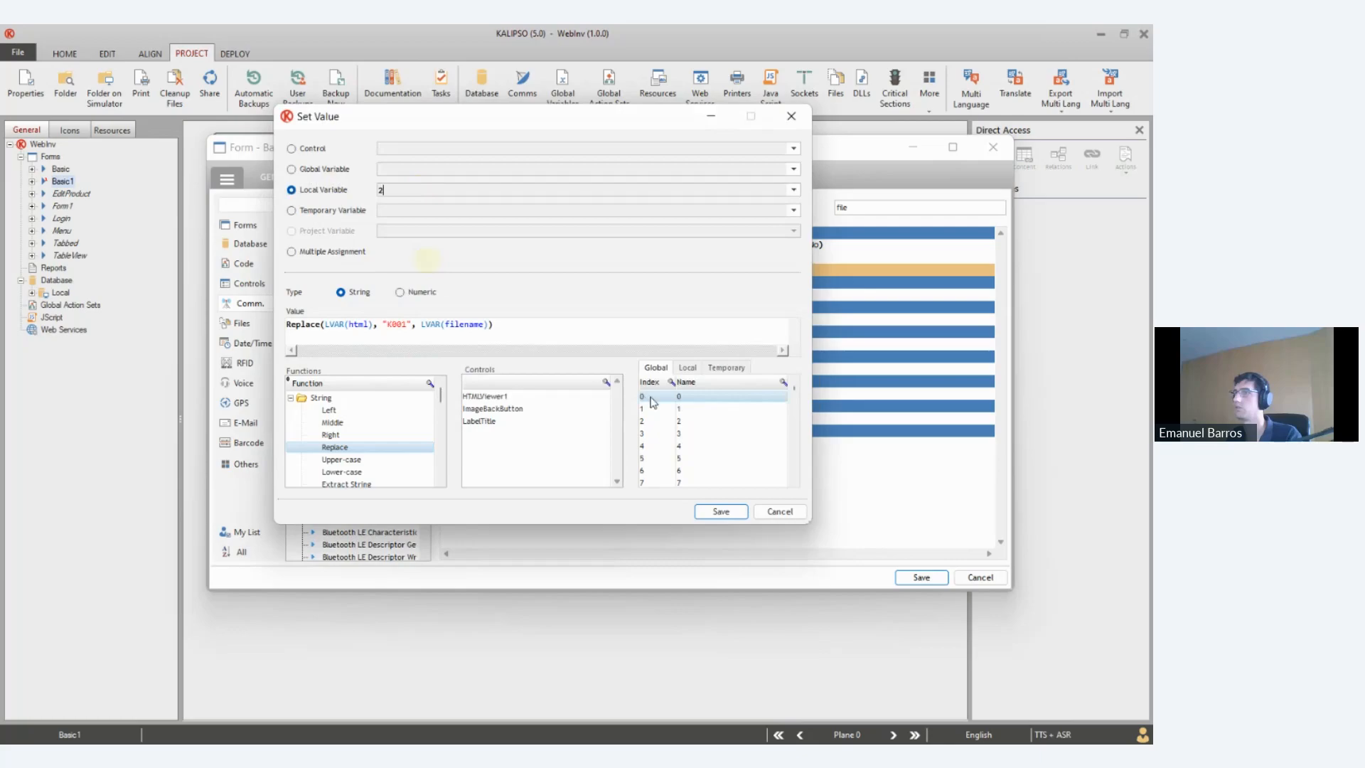
left_click(689, 420)
right_click(688, 422)
left_click(711, 427)
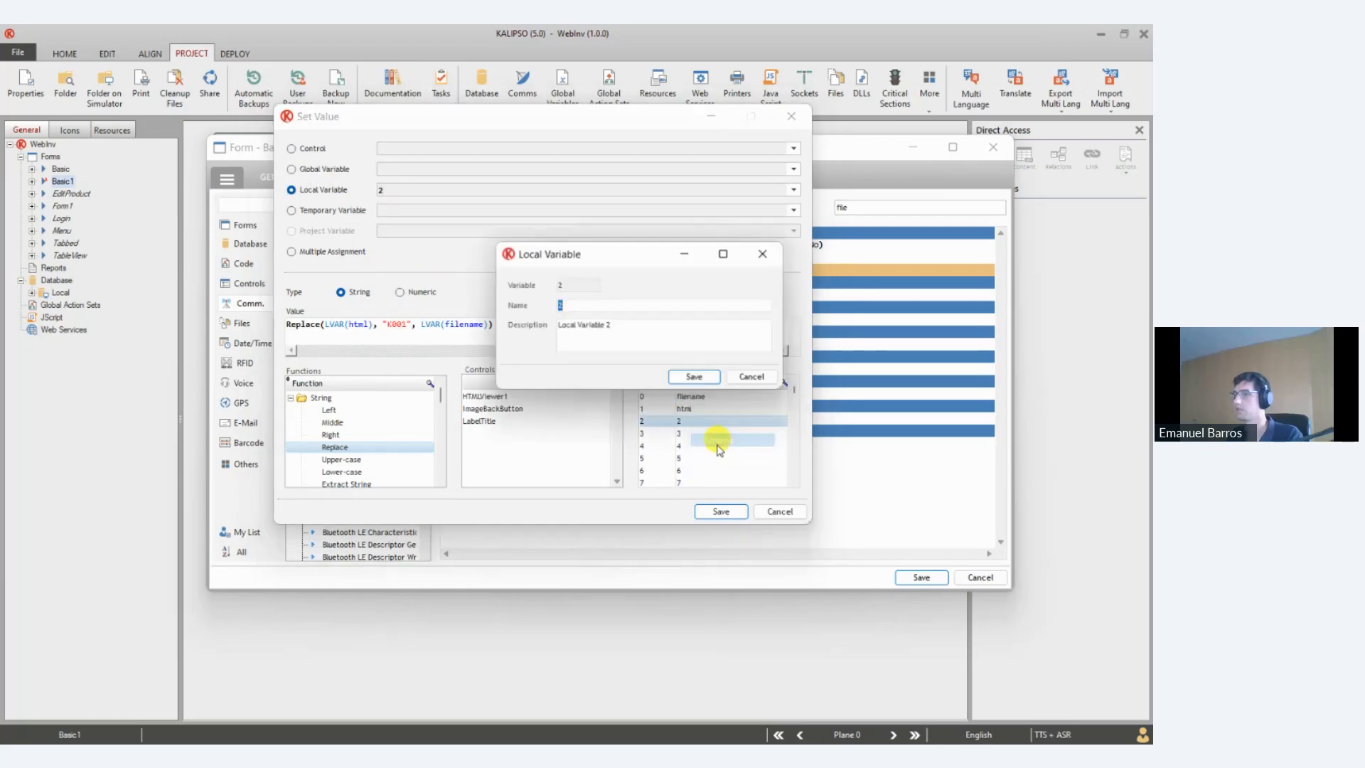
type("html")
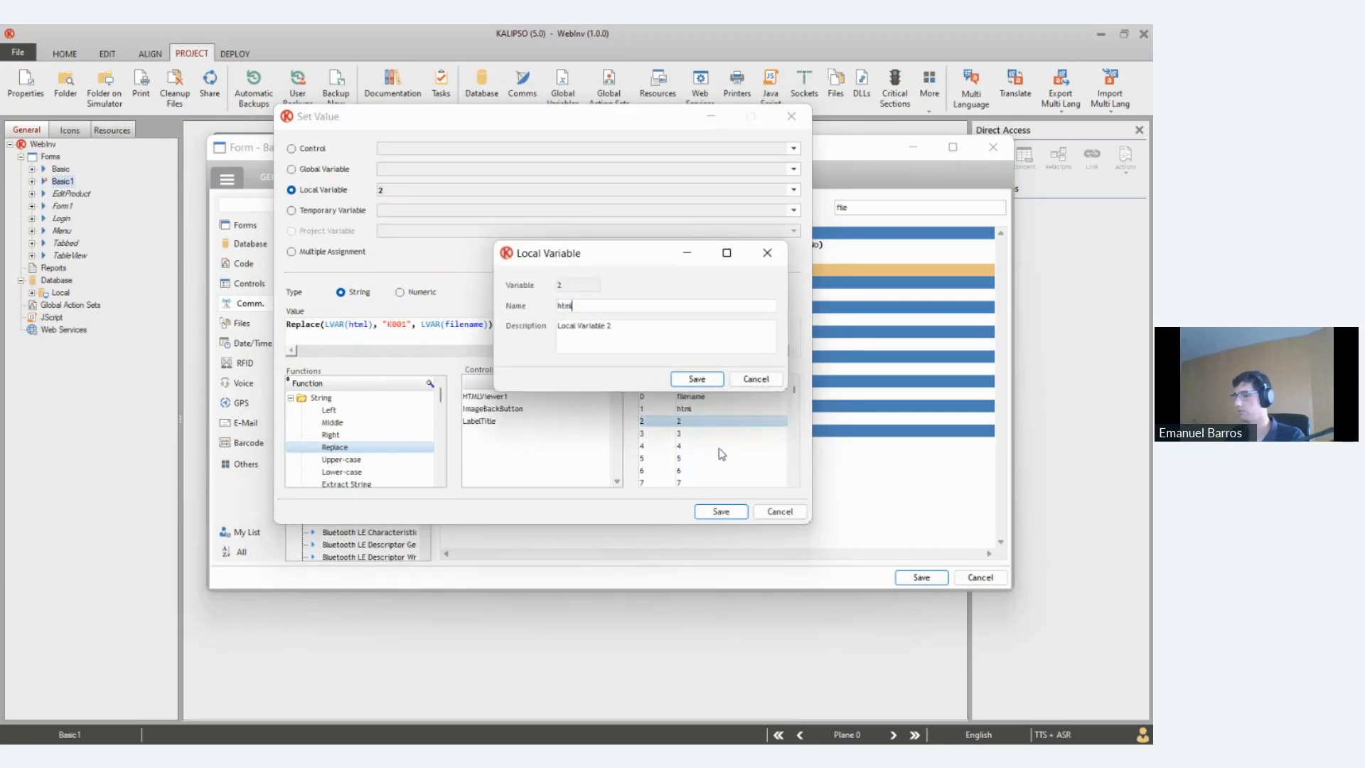
type("ToScreen")
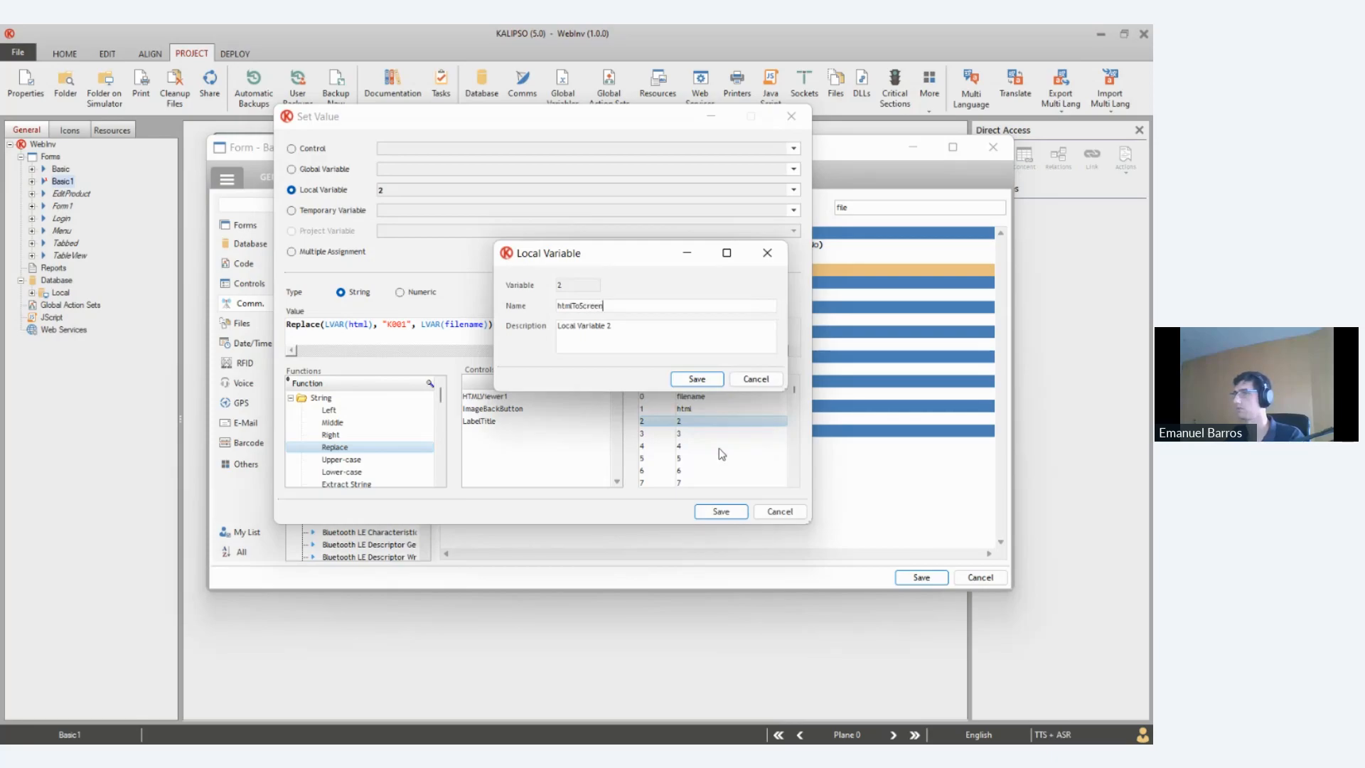
left_click(696, 380)
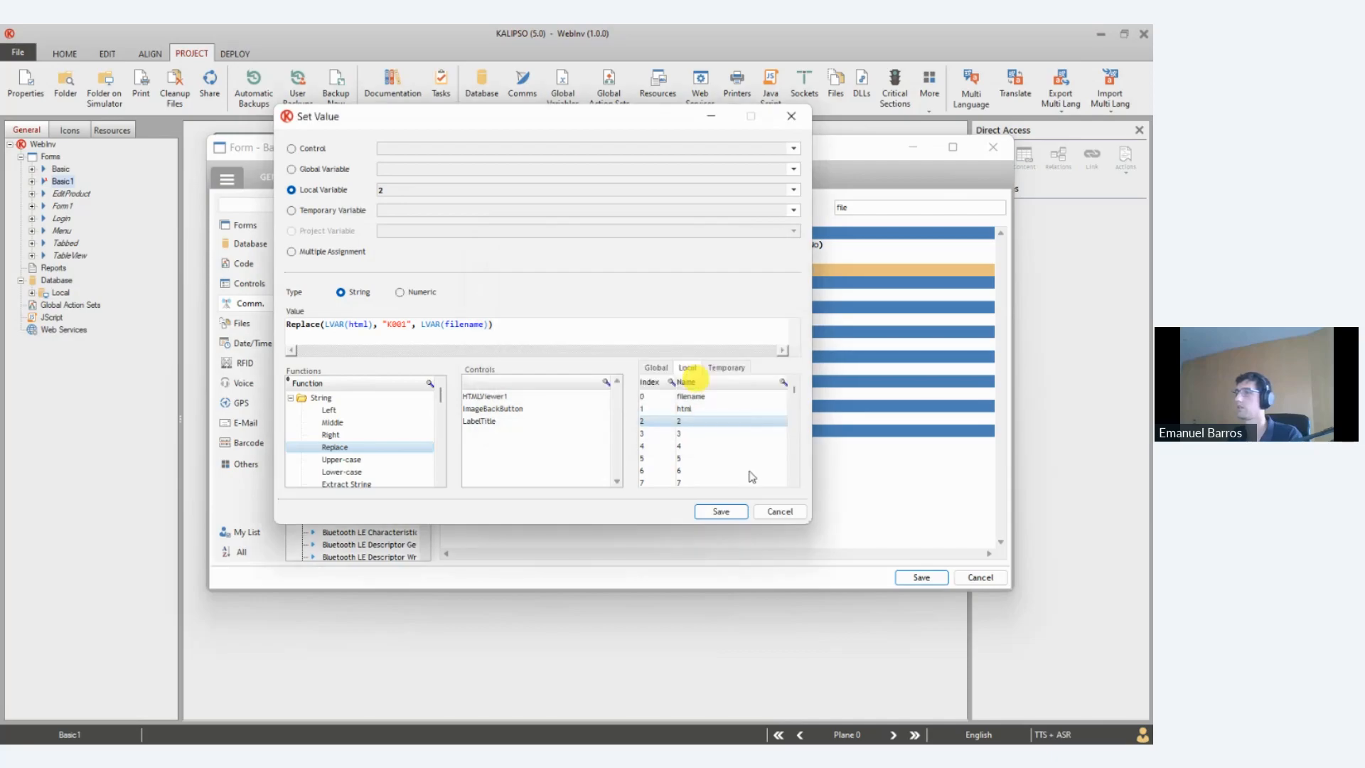
left_click(739, 512)
Add a Set Property action to Open Form that sets the HTML Content of HTMLViewer1 to LVAR(htmlToScreen)
left_click(557, 272)
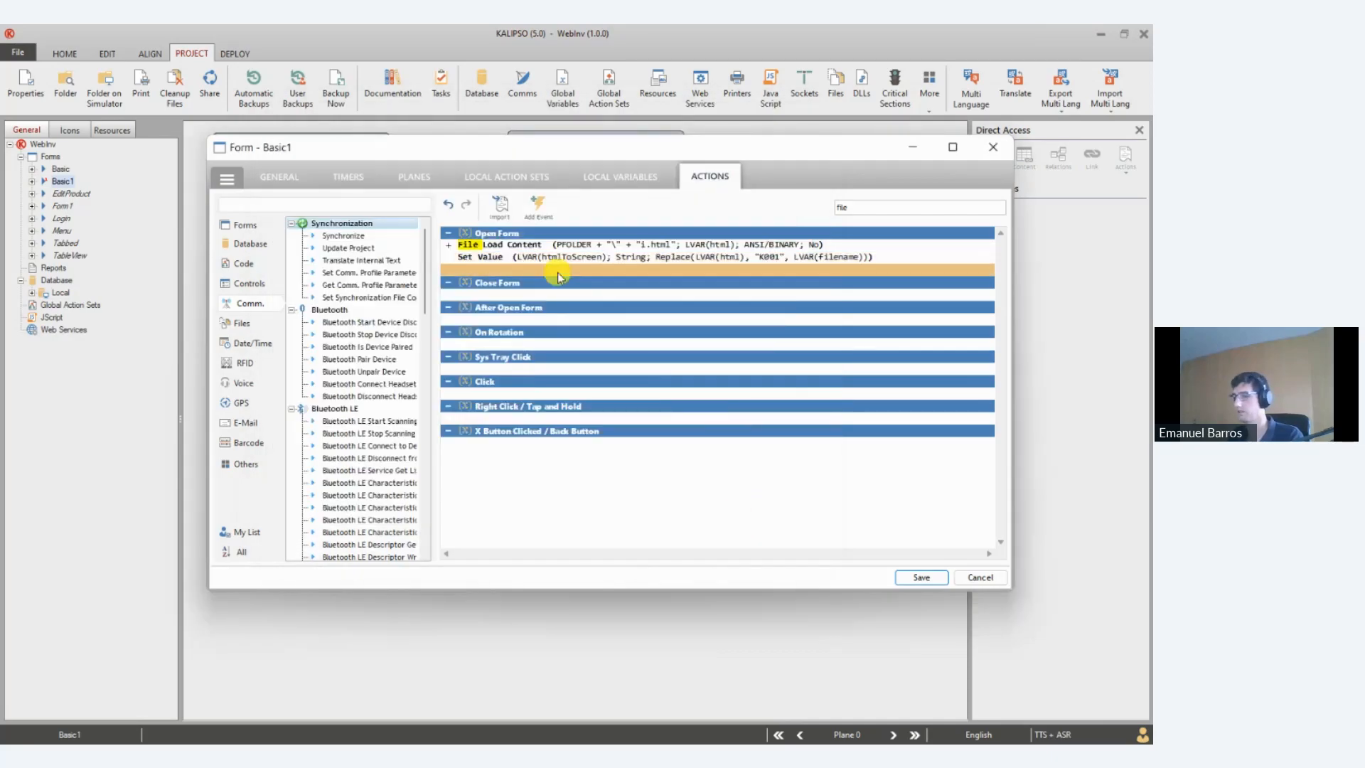
type("prop")
key("Down")
key("Return")
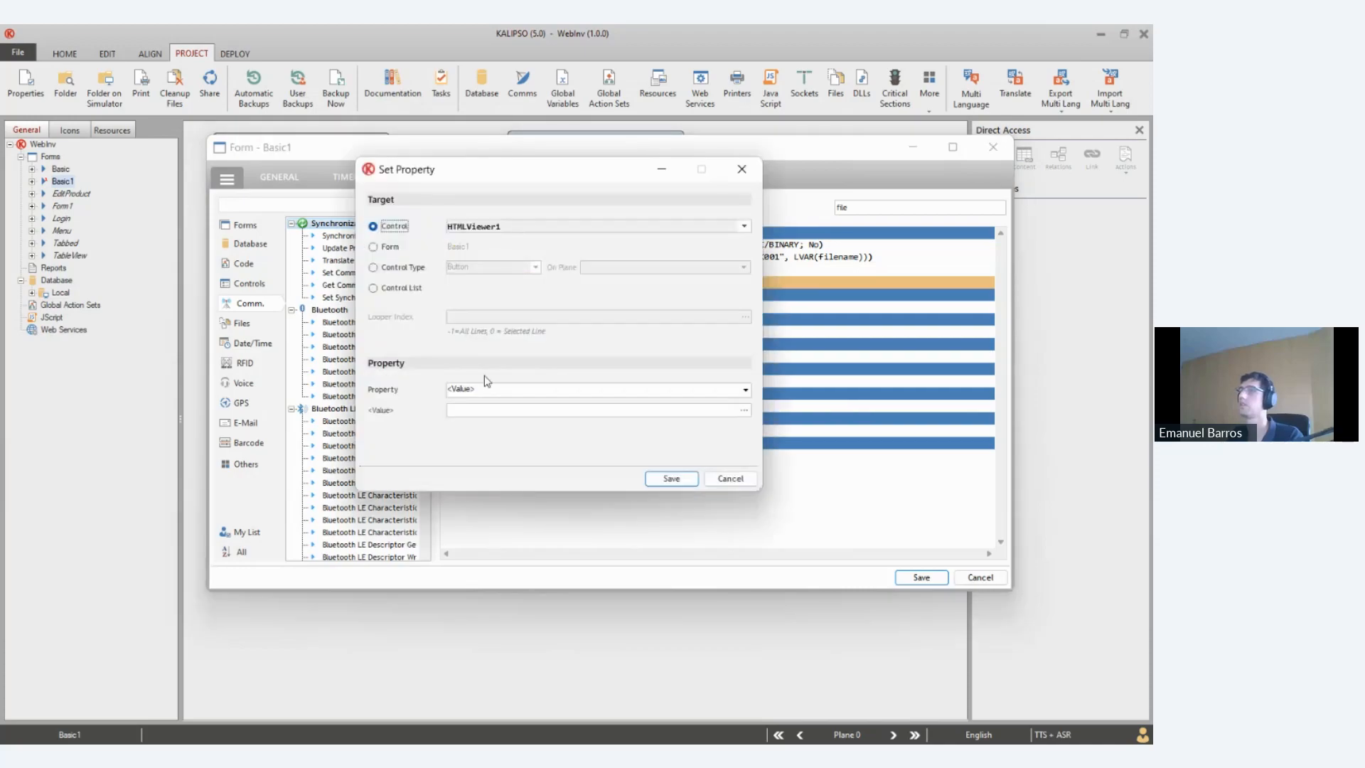
left_click(495, 389)
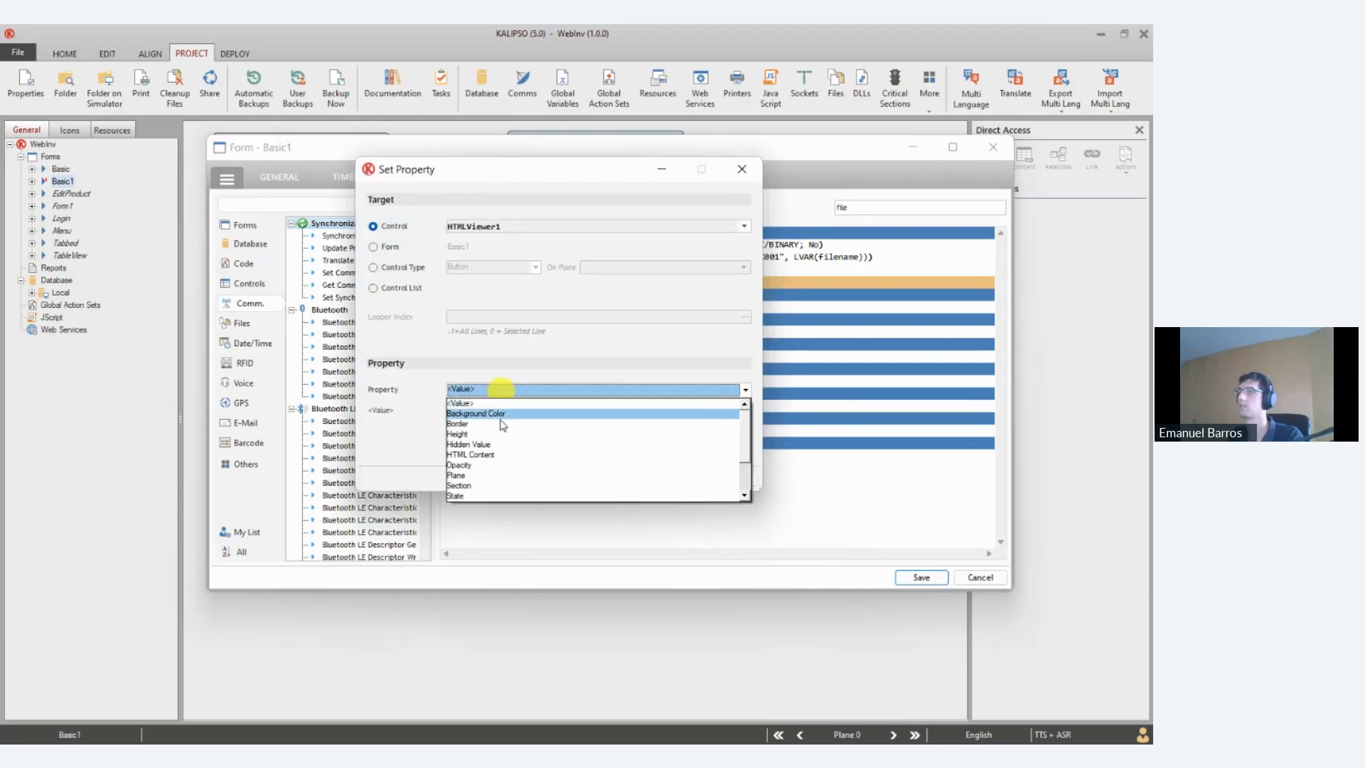
left_click(495, 455)
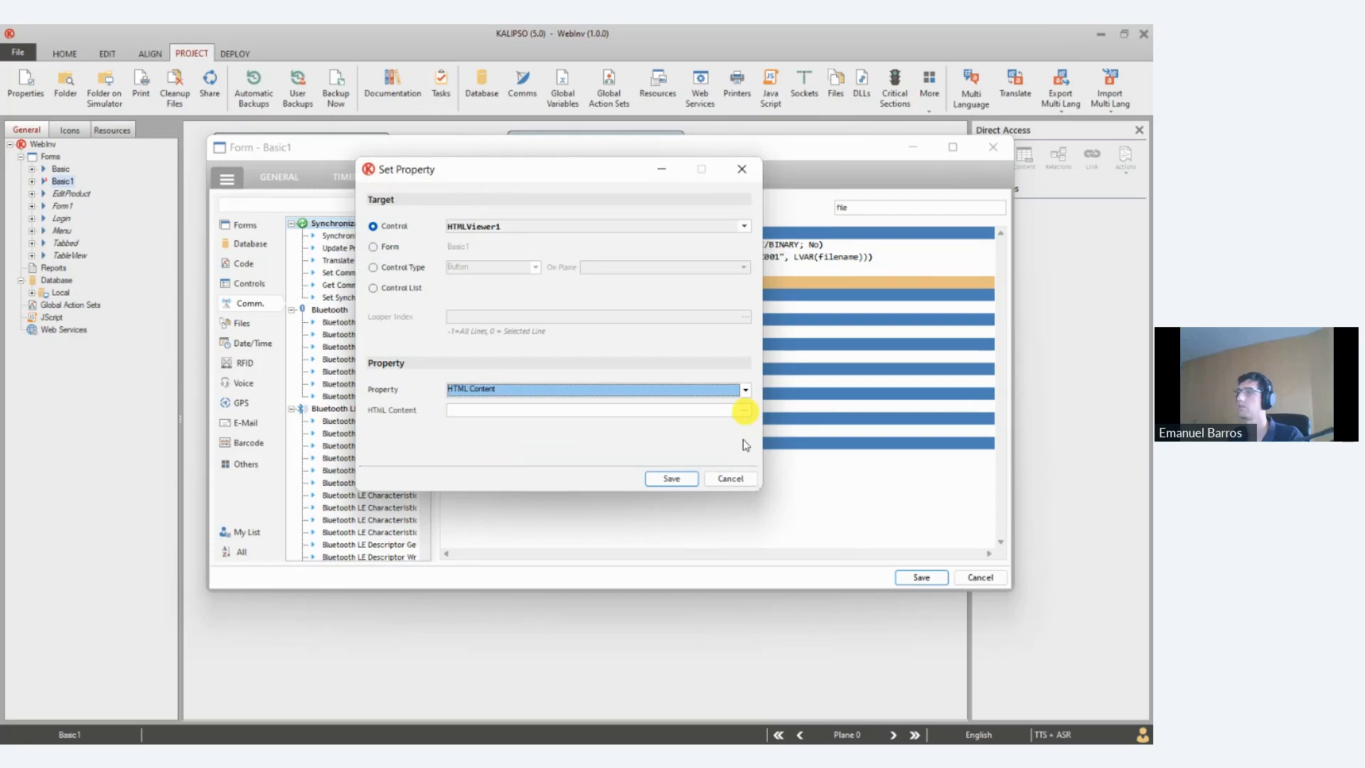
left_click(745, 442)
double_click(665, 368)
left_click(680, 459)
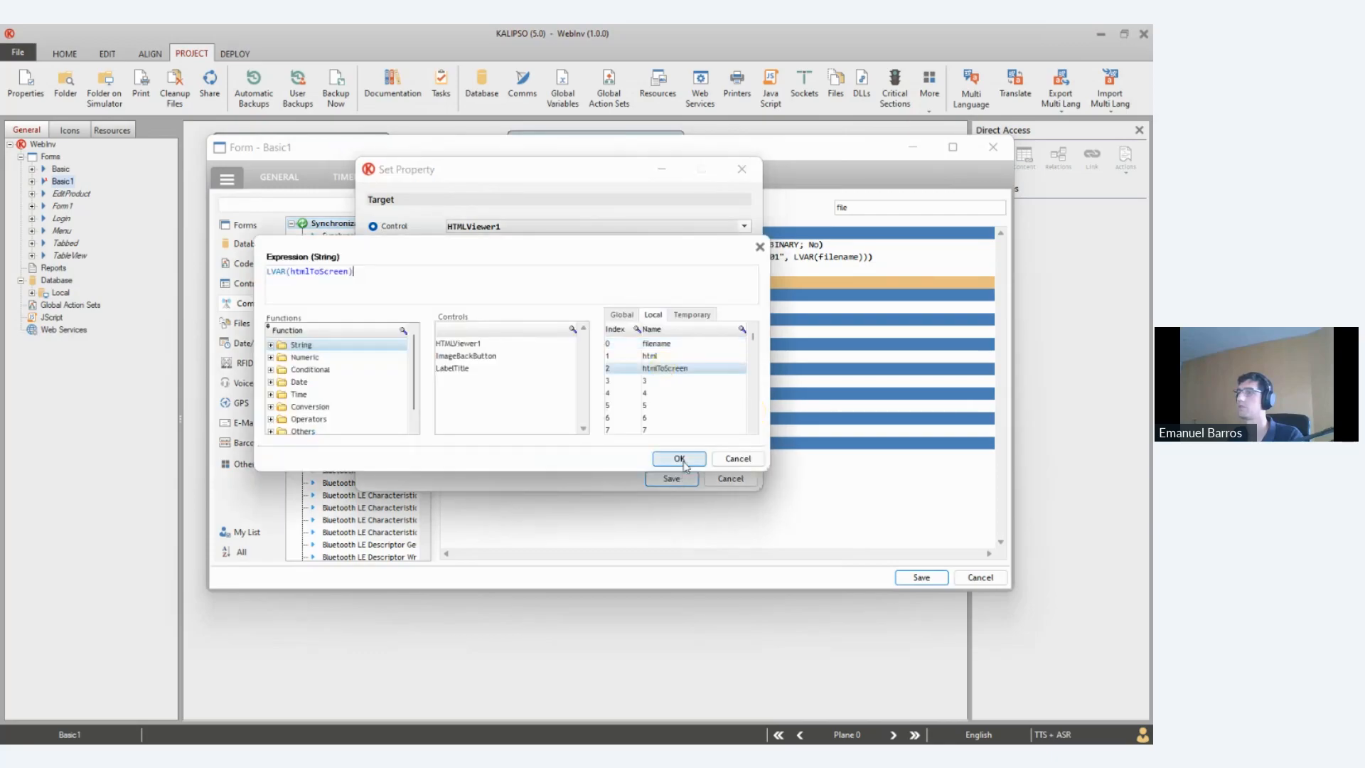
left_click(671, 479)
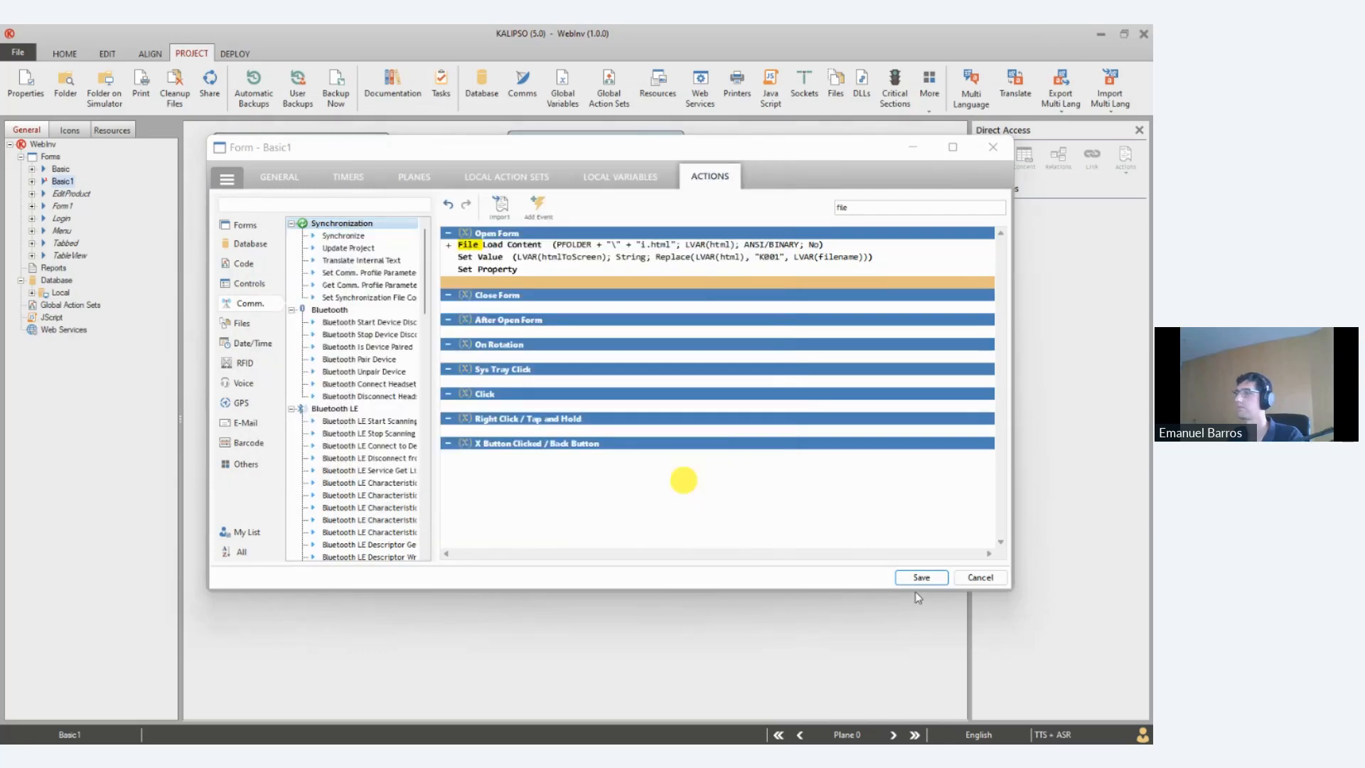
Save the Basic1 form with its new actions and select its HTML viewer
left_click(927, 578)
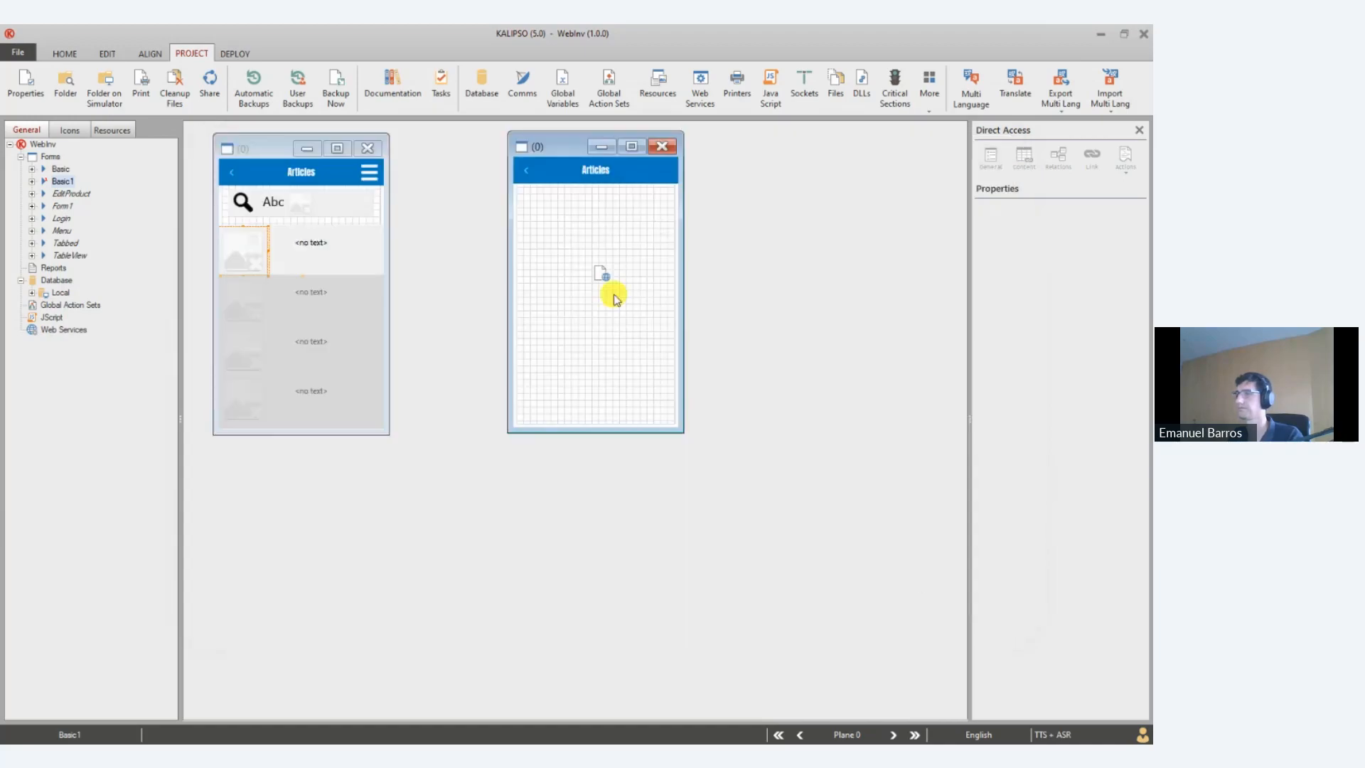
left_click(615, 299)
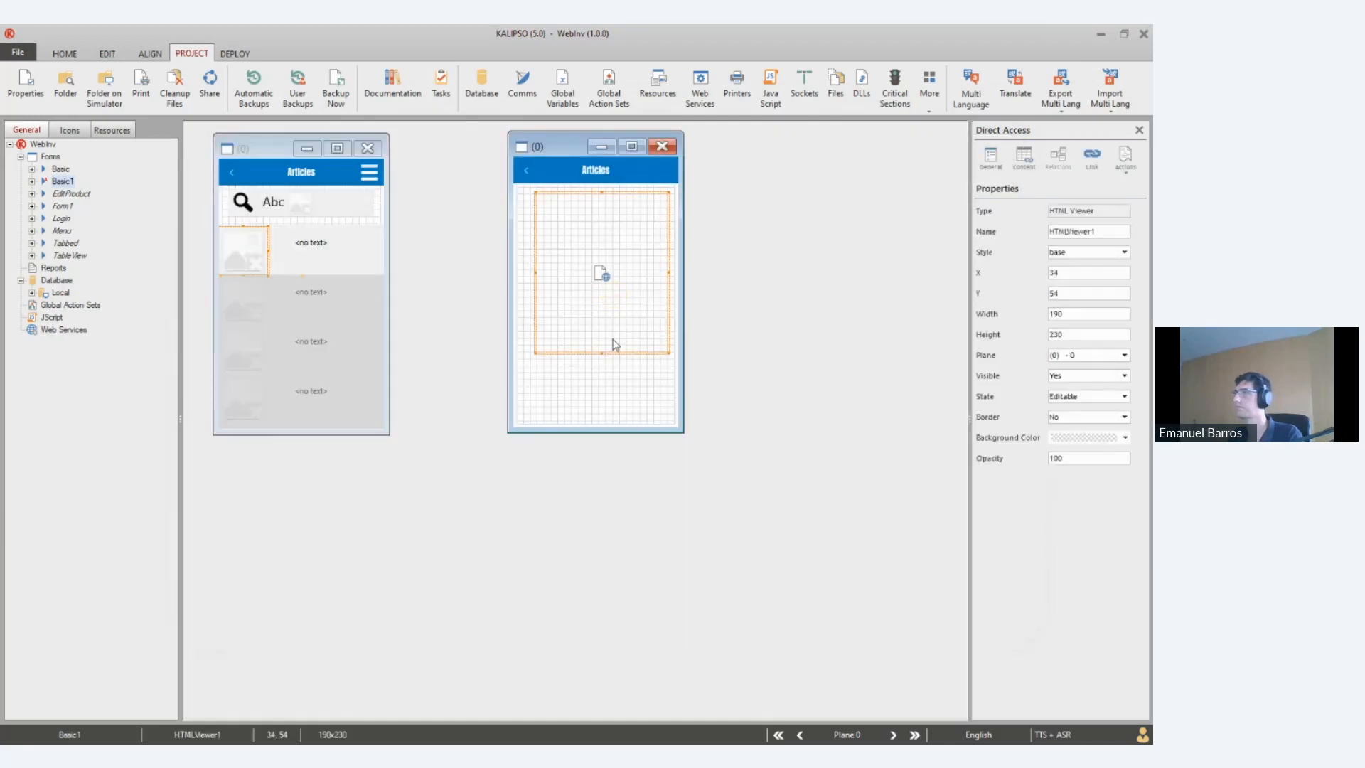
Enlarge HTMLViewer1 on the Basic1 form to 210 by 320 and center it on the form
left_click(71, 56)
left_click(837, 87)
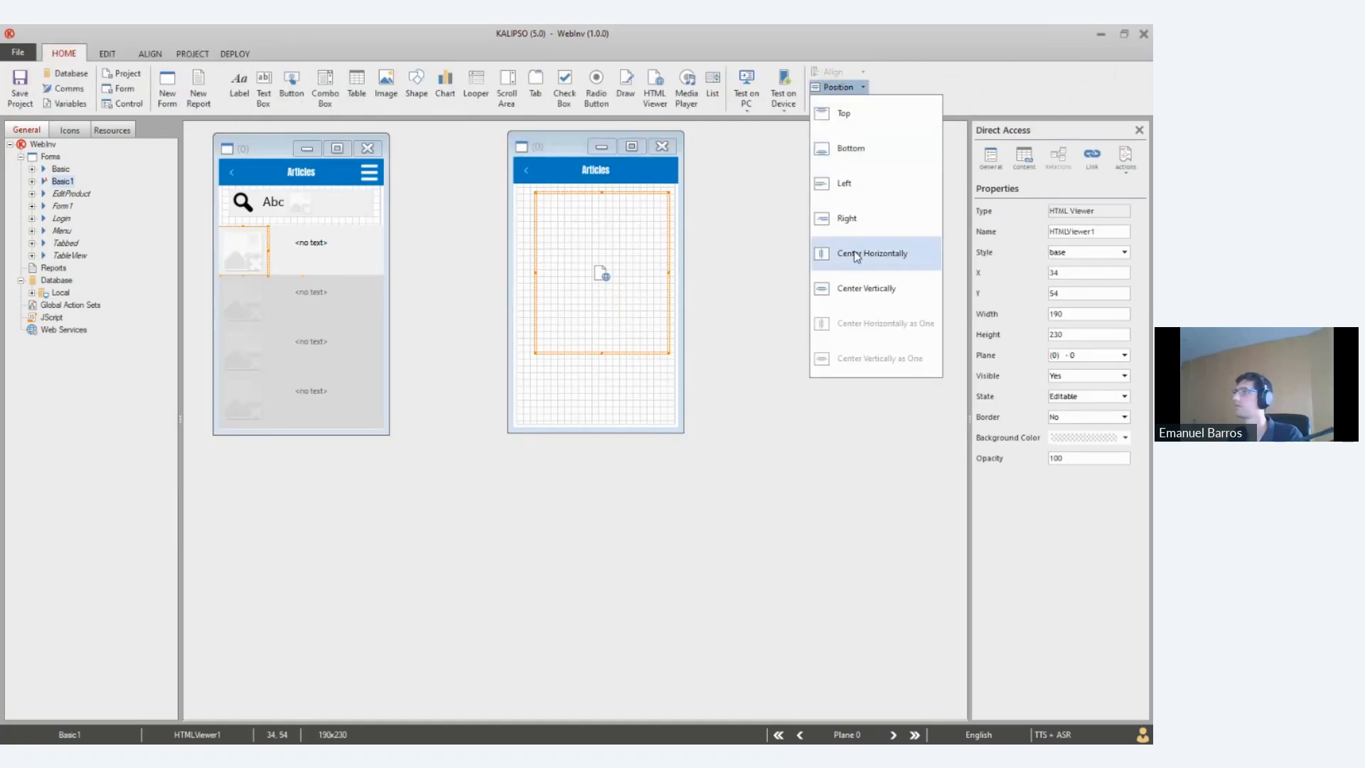
left_click(596, 349)
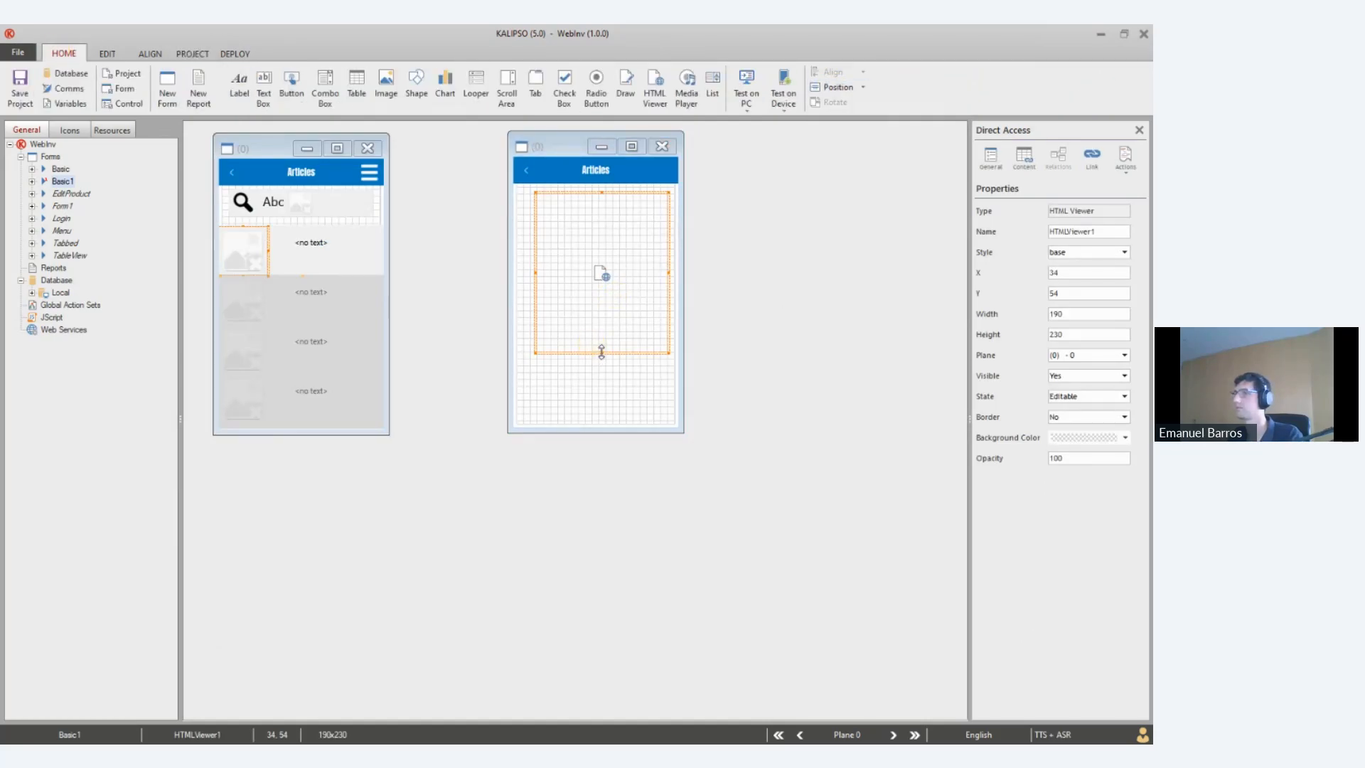
left_click_drag(601, 353, 596, 418)
left_click_drag(534, 305, 522, 306)
left_click(844, 87)
left_click(860, 249)
left_click(863, 86)
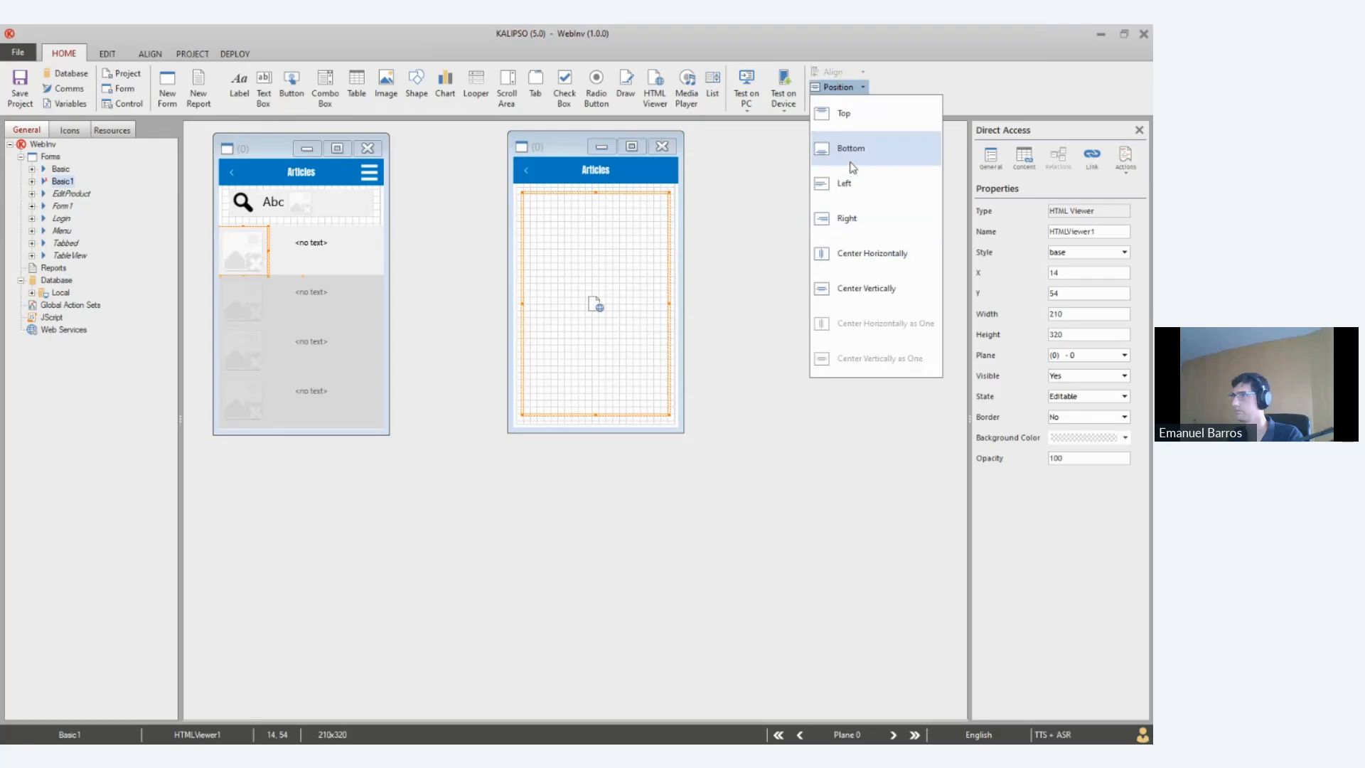
left_click(861, 253)
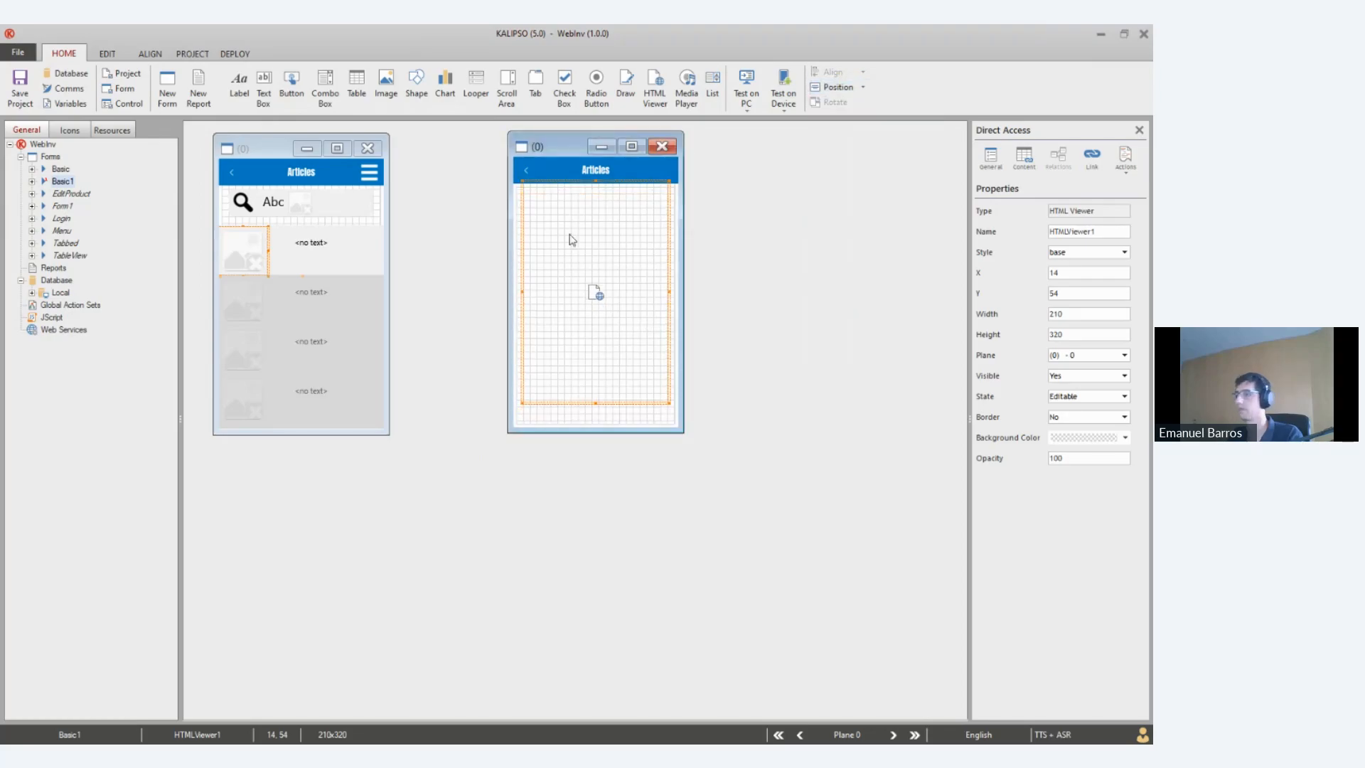
Nudge HTMLViewer1 down to Y 53, then move the Basic1 form window slightly away from the Basic form
key("Down")
key("Down")
key("Down")
key("Down")
key("Down")
key("Down")
key("Down")
key("Down")
key("Down")
key("Down")
key("Down")
key("Down")
key("Down")
key("Down")
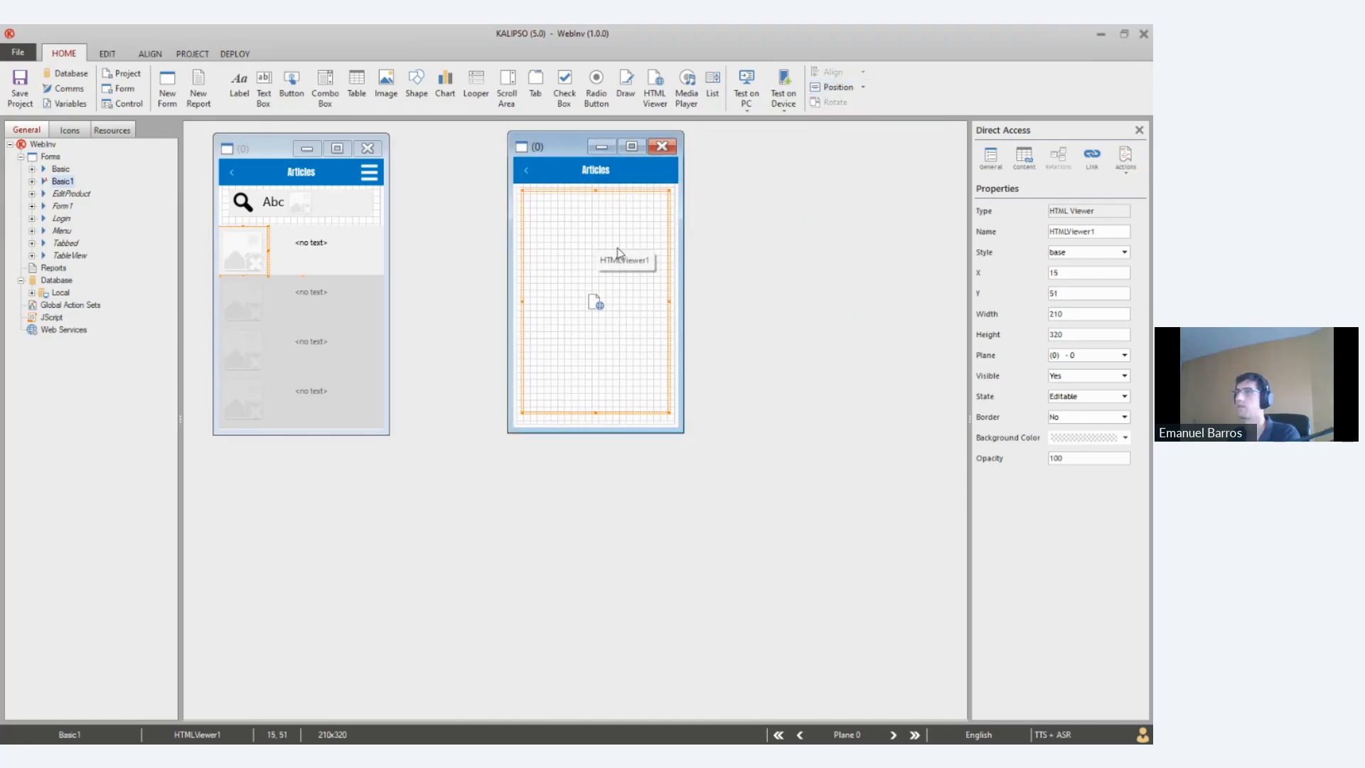
key("Down")
left_click(248, 262)
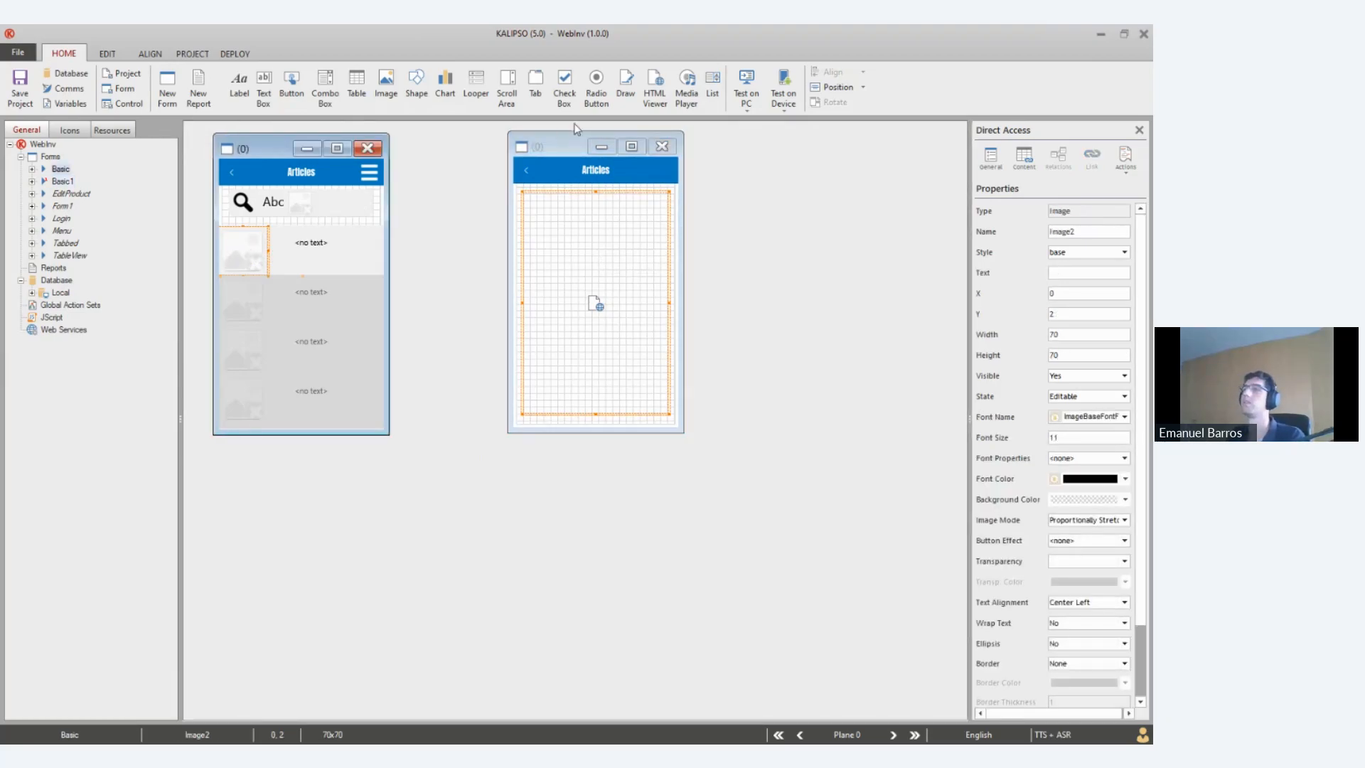
left_click_drag(565, 143, 582, 148)
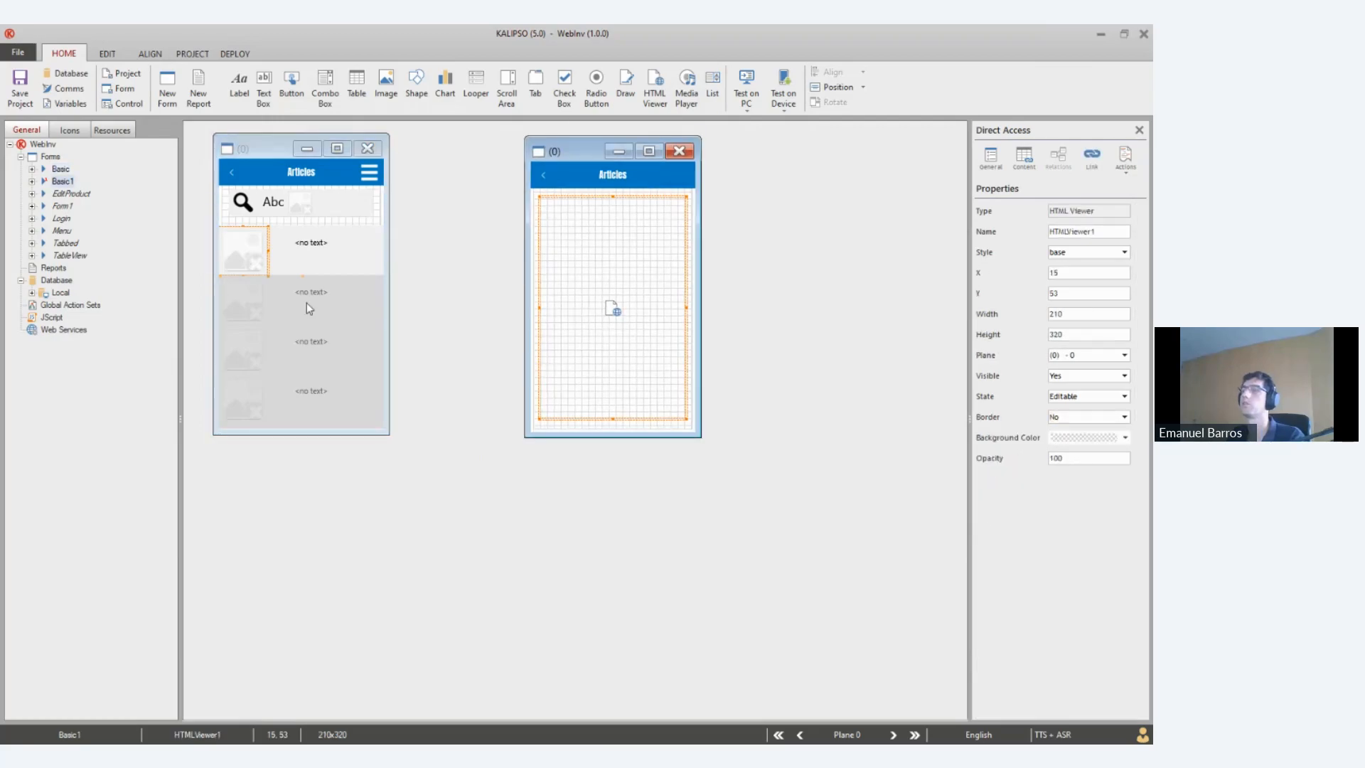
Look at the general properties of Looper1 on the Basic form without changing them, then select the image in its first cell
left_click(315, 311)
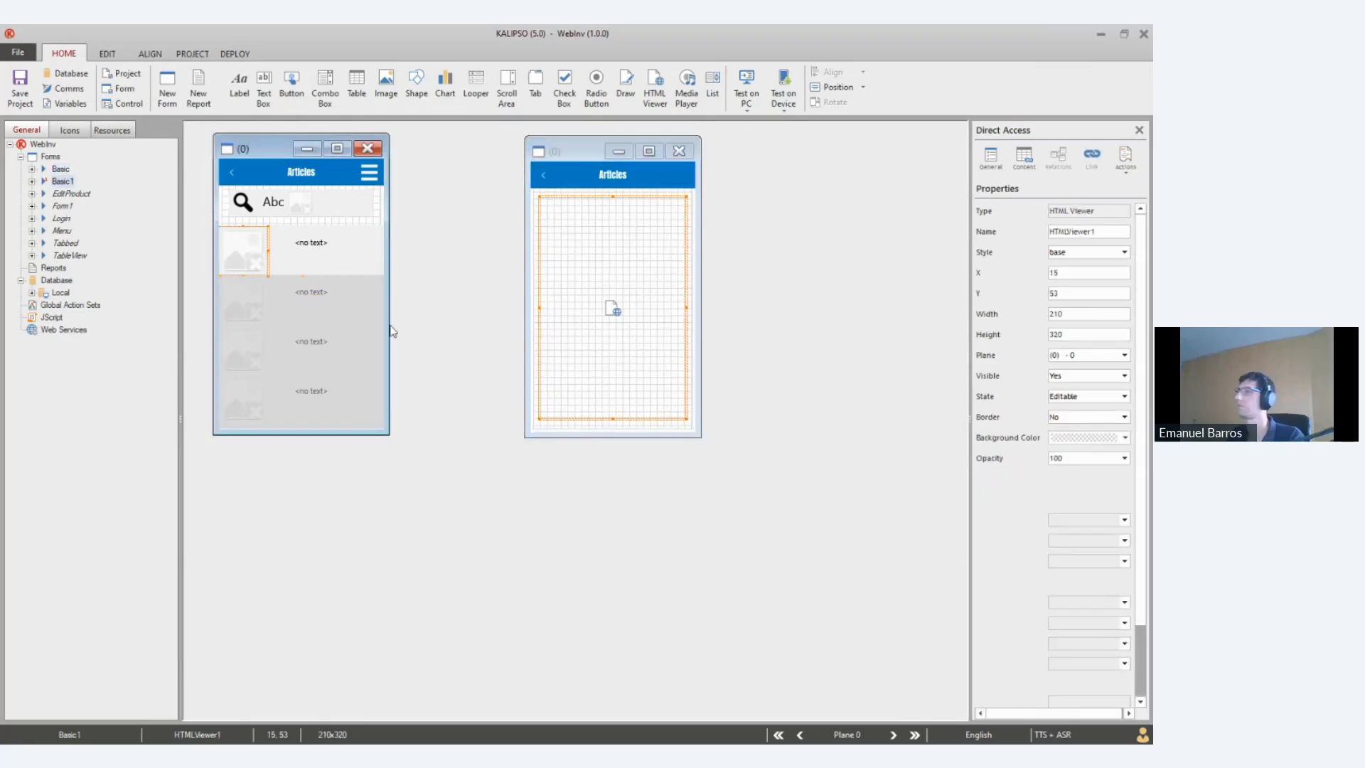
left_click(312, 298)
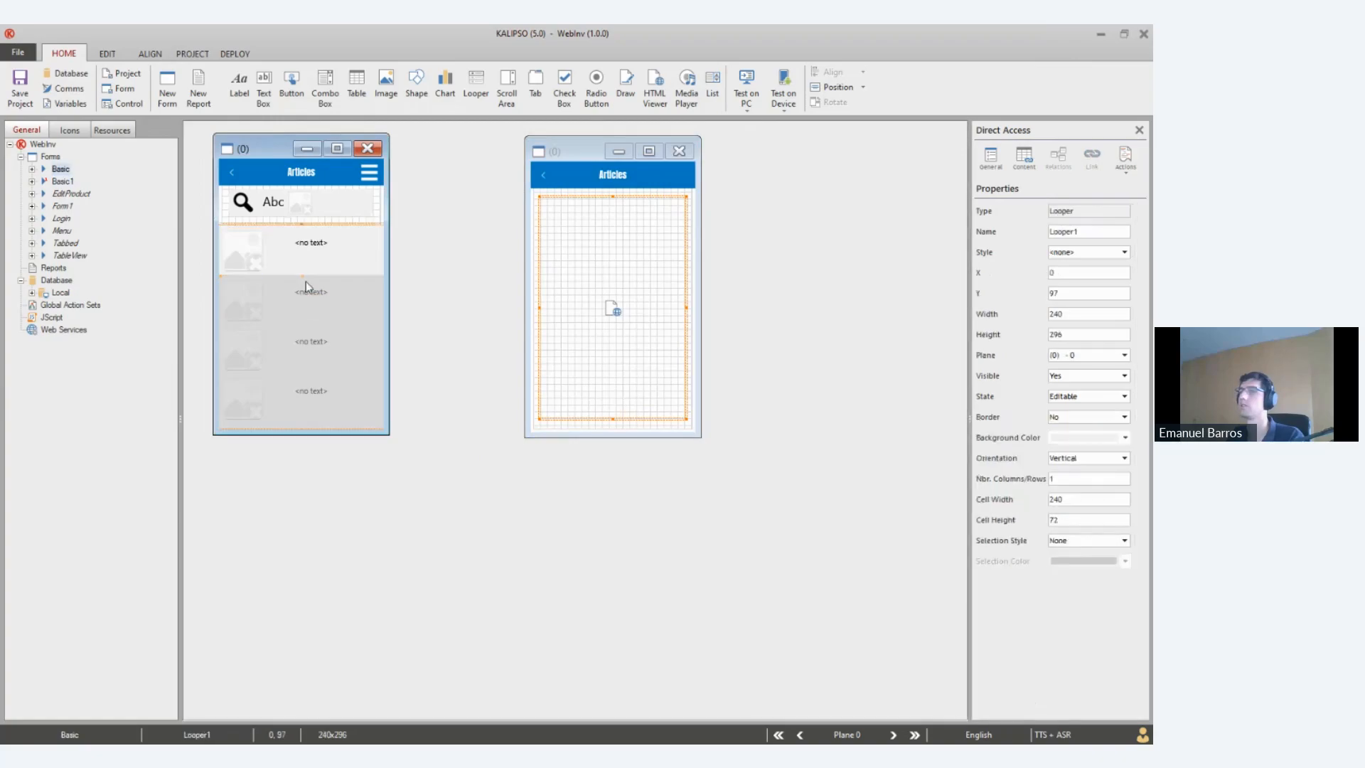
double_click(343, 308)
left_click(1080, 687)
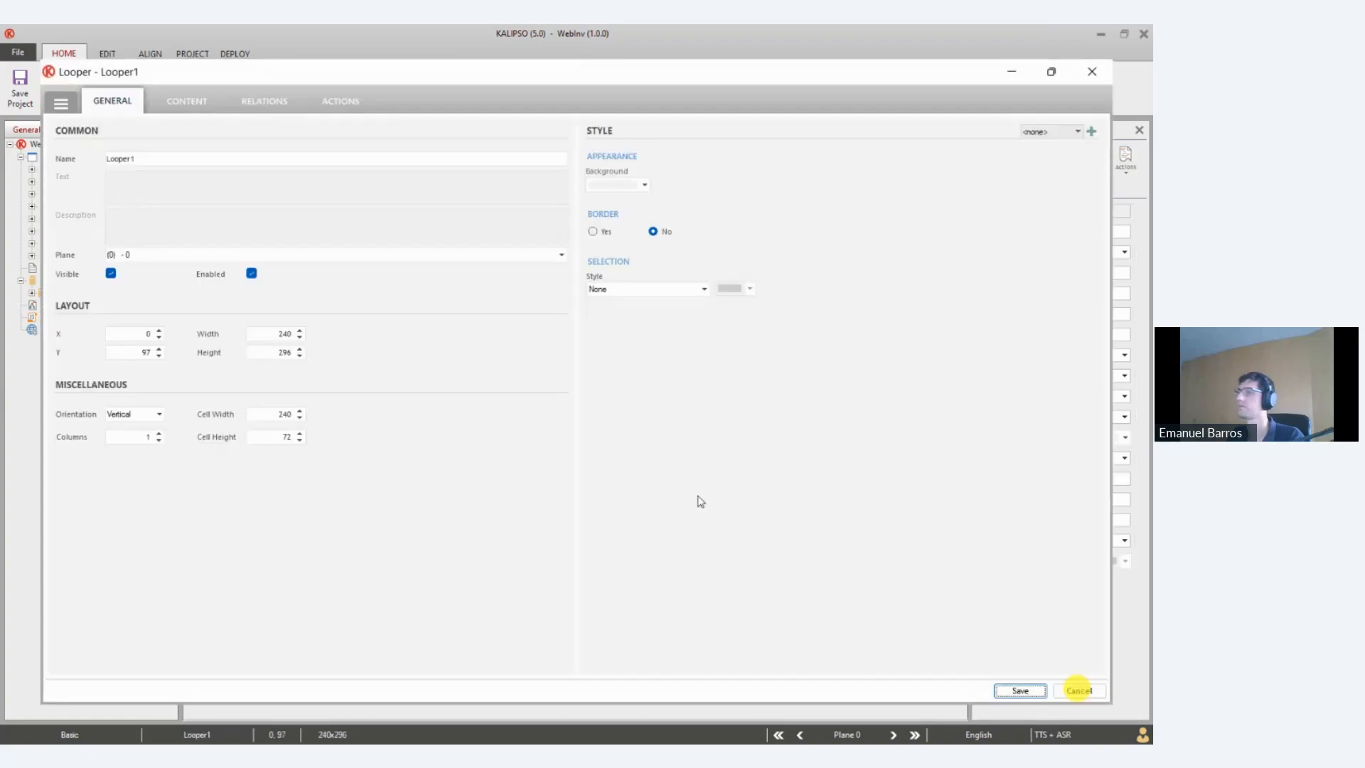
left_click(255, 250)
left_click(256, 255)
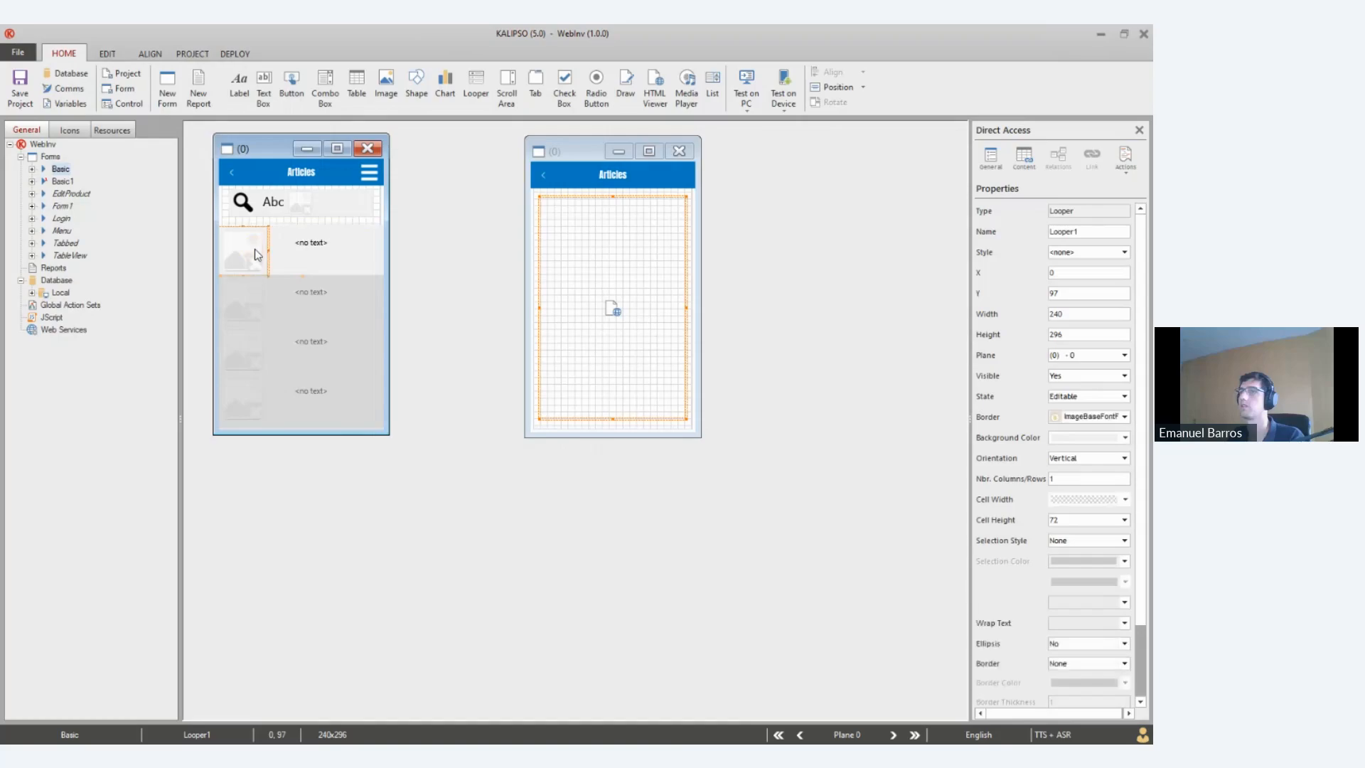
Examine the Basic form's controls in the project tree, including those nested inside Looper1
left_click(32, 169)
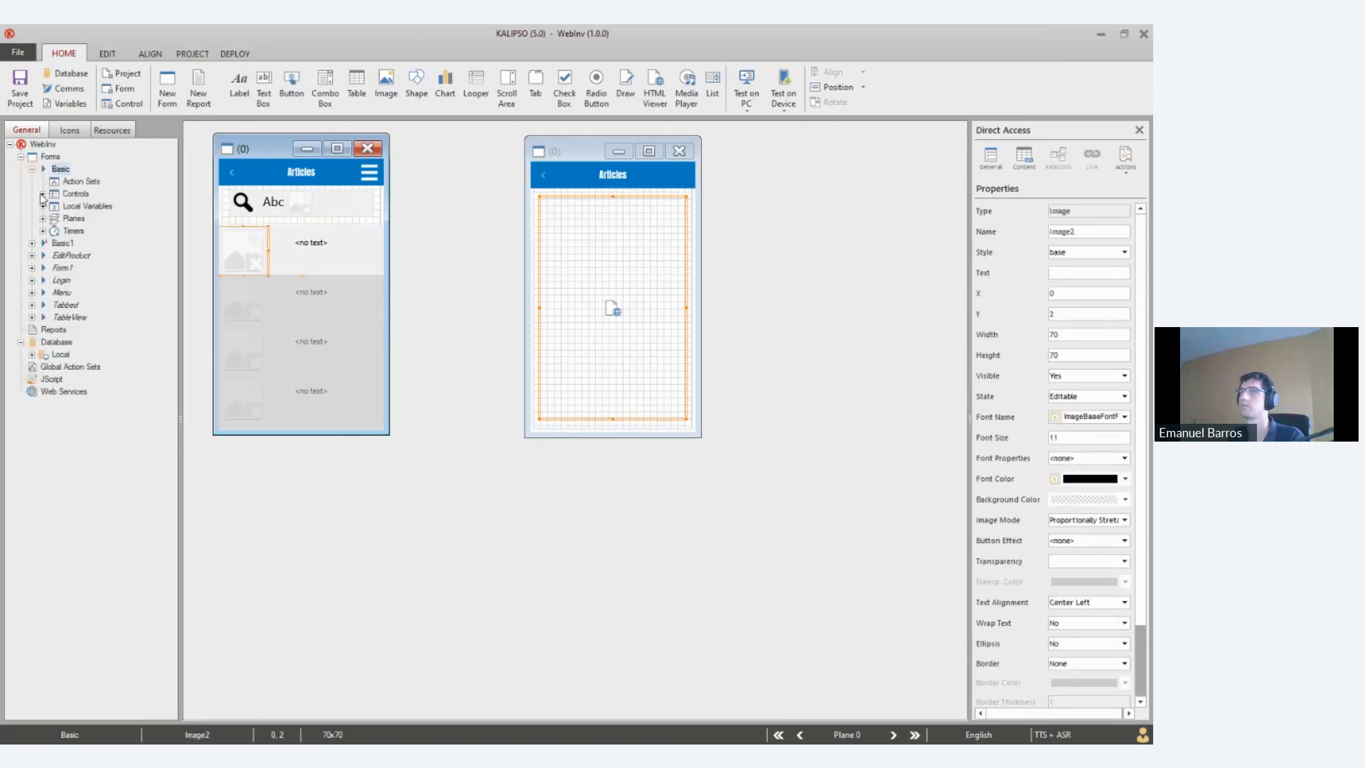
left_click(42, 194)
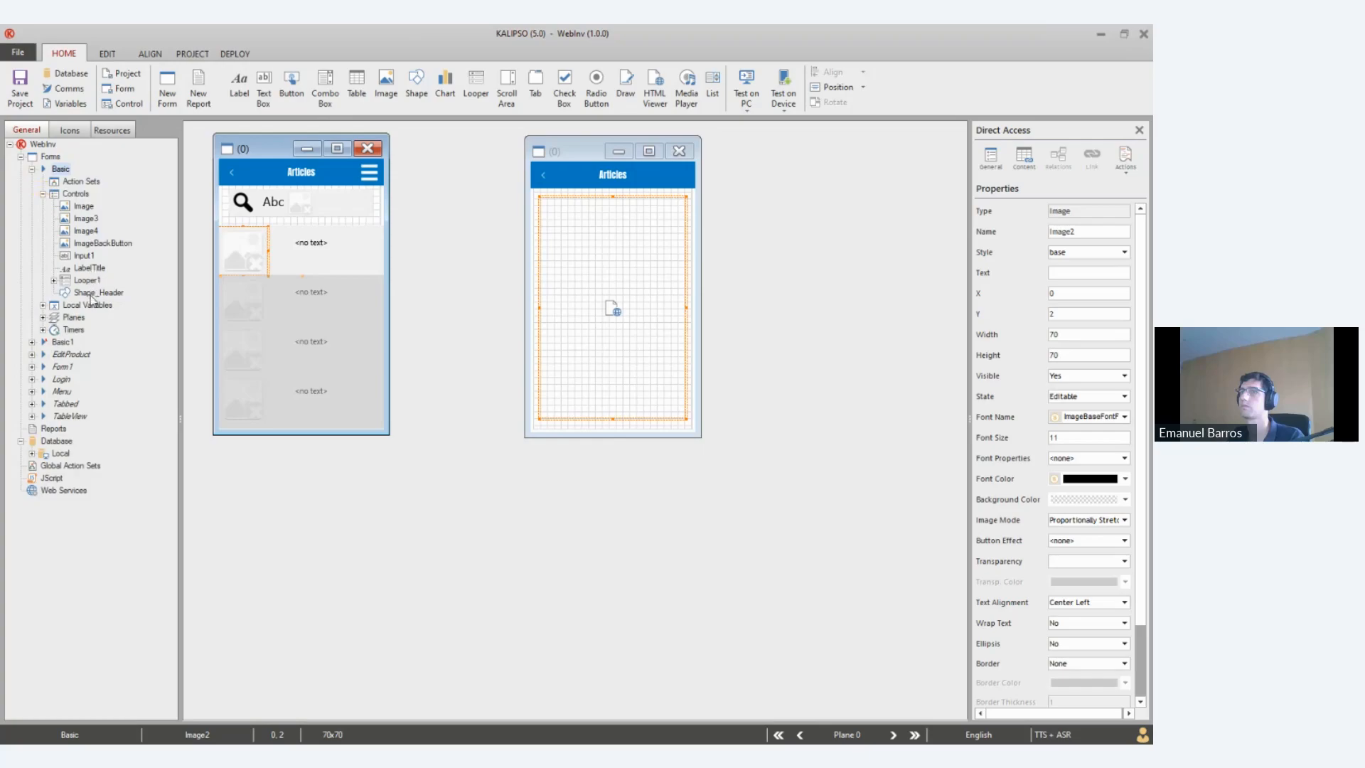
left_click(94, 216)
left_click(53, 280)
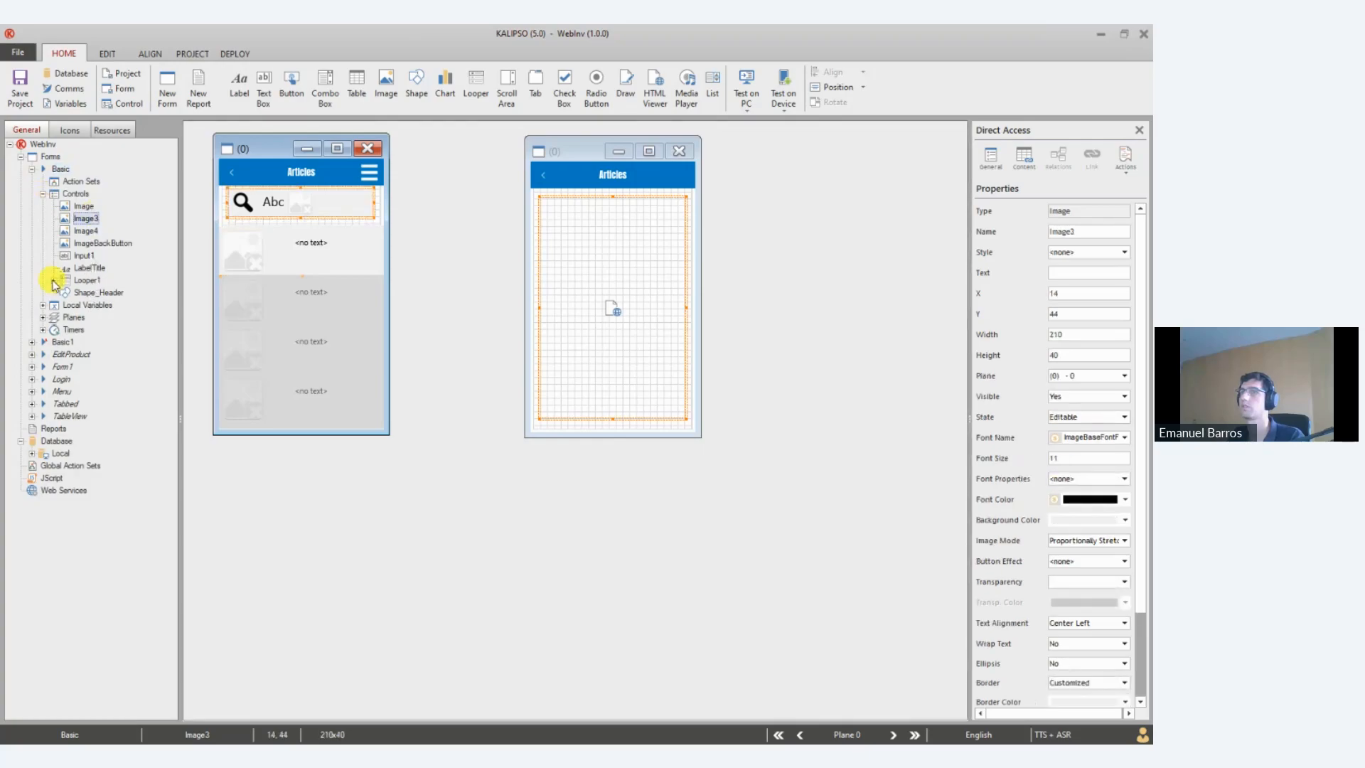
left_click(55, 282)
left_click(103, 294)
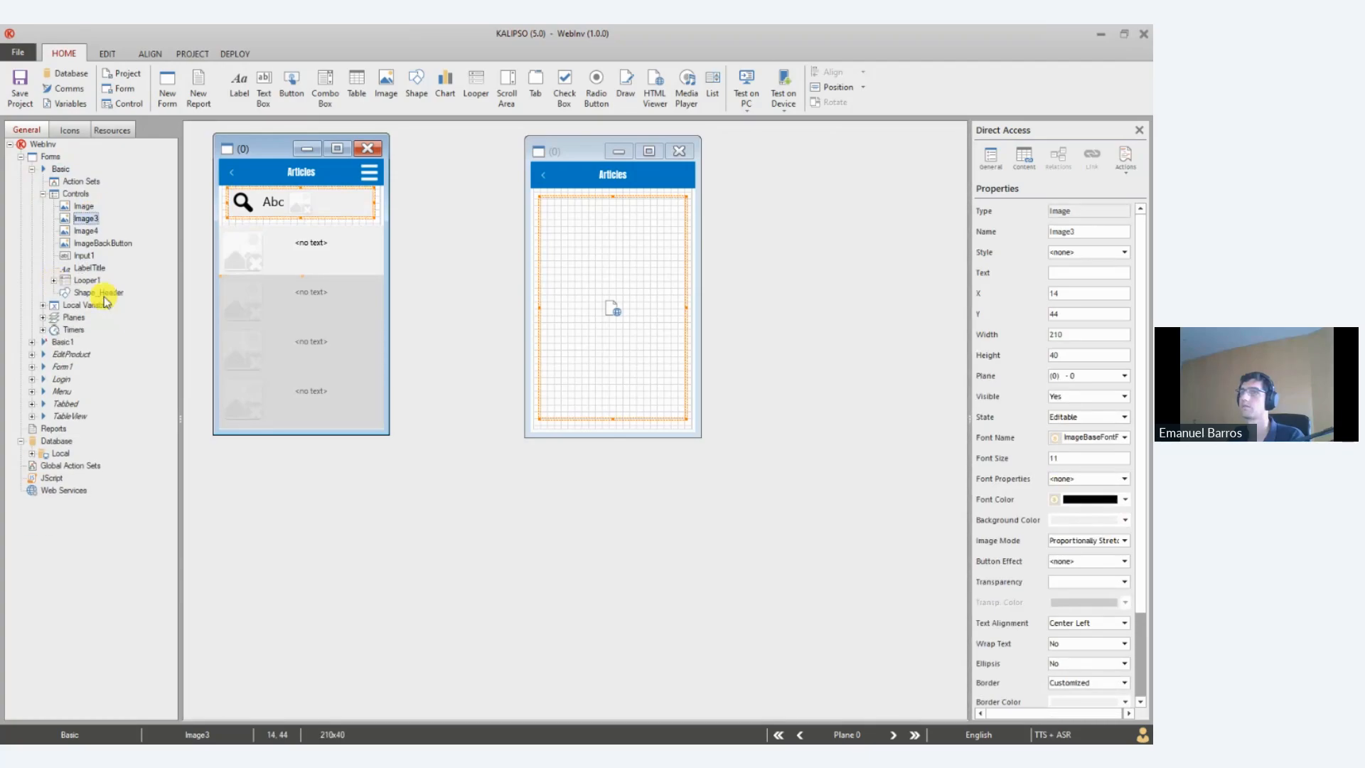
left_click(54, 280)
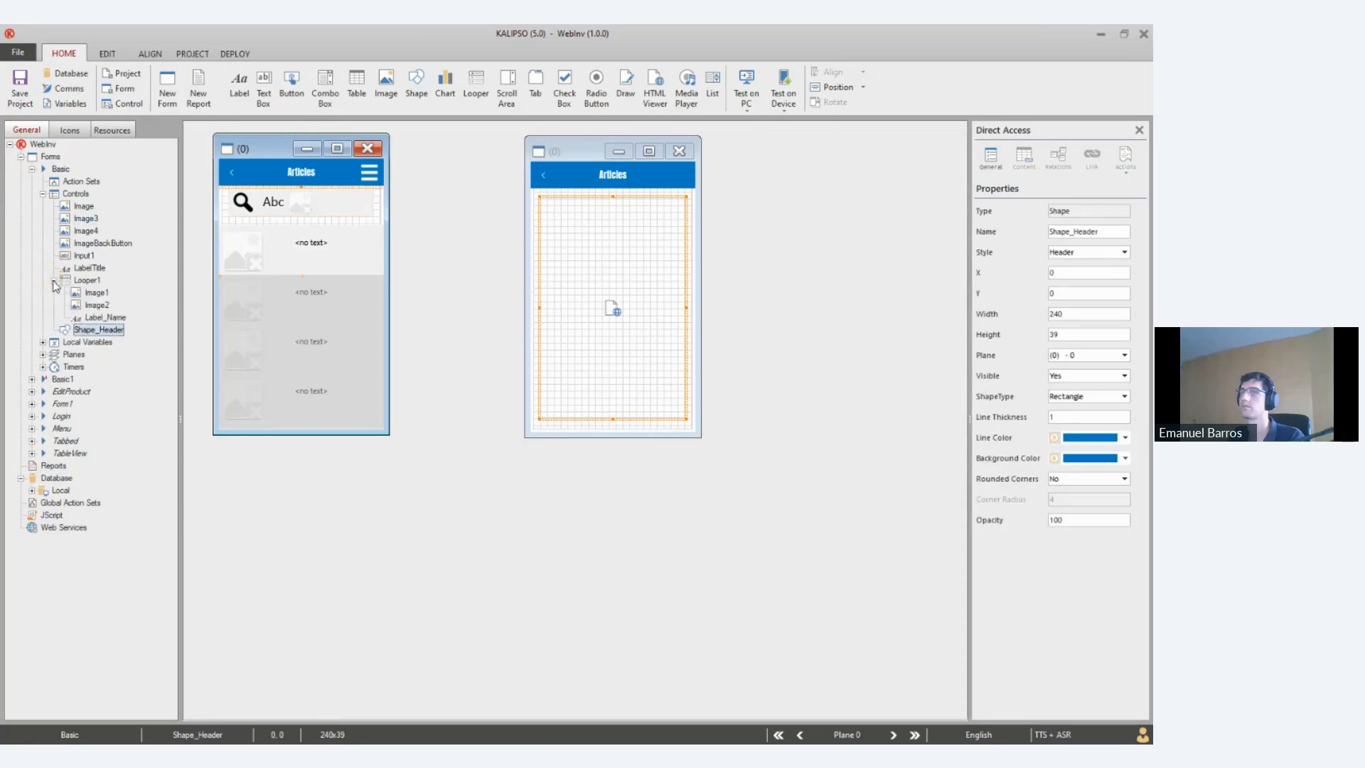
Reposition Label_Name within the looper's first cell to about X 94, Y 24
left_click(314, 247)
left_click(313, 250)
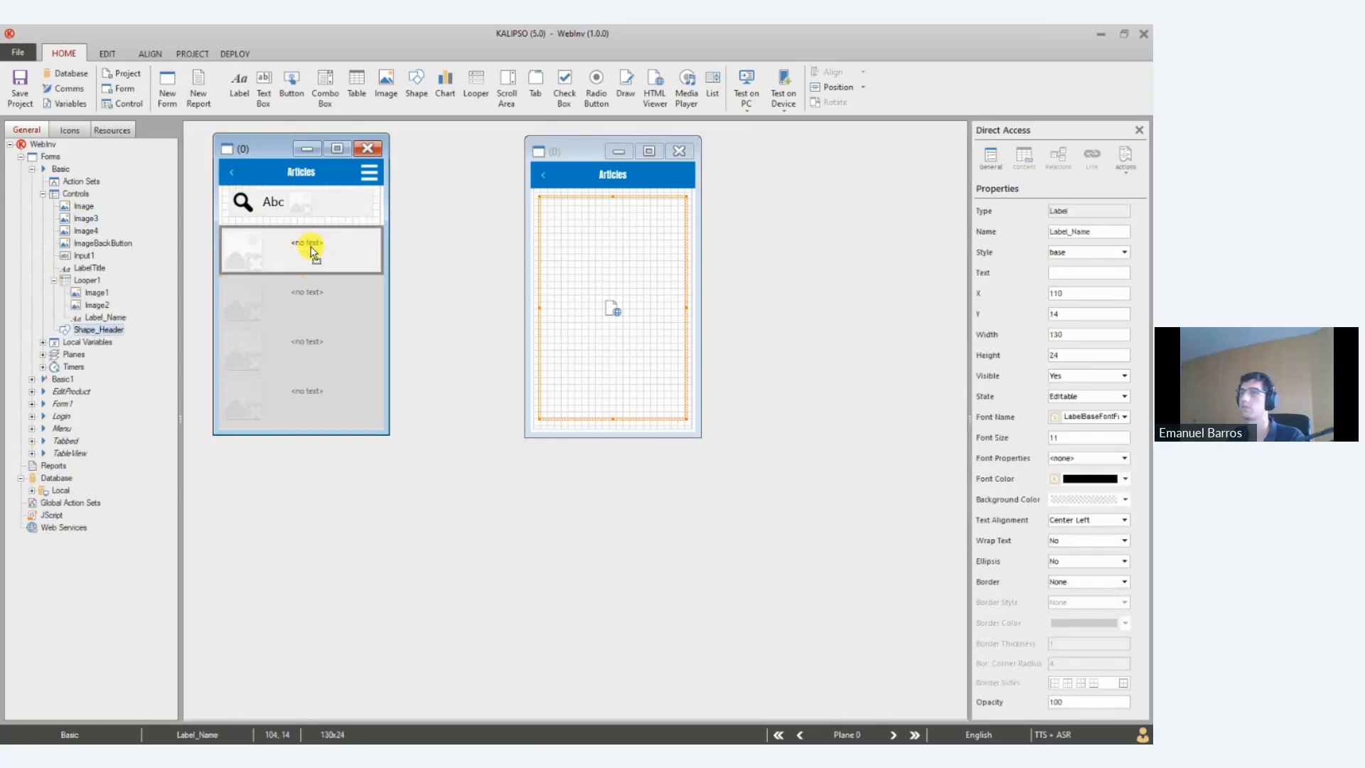
left_click_drag(313, 250, 307, 256)
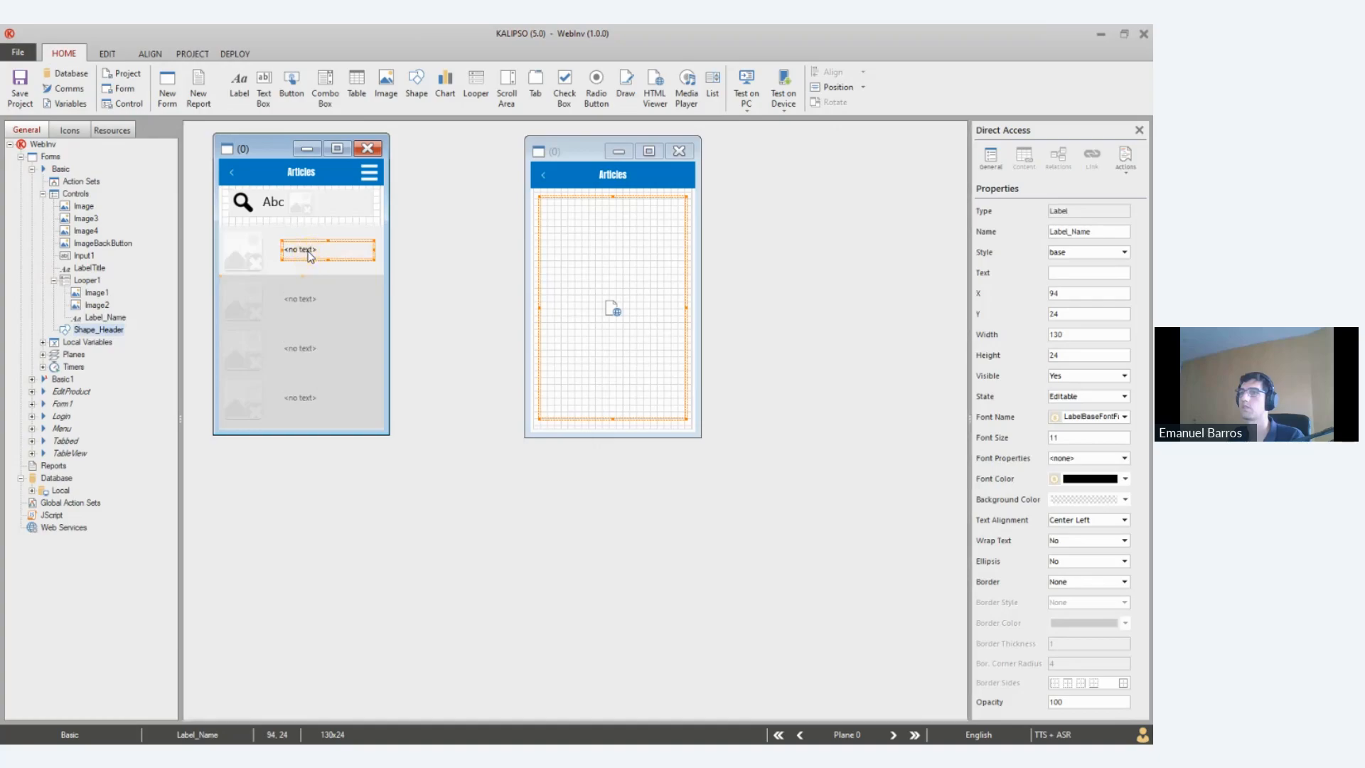
Try to give Label_Name's click event a Show Form action that opens Basic1 with filename set to CTRL(Image1)
double_click(308, 256)
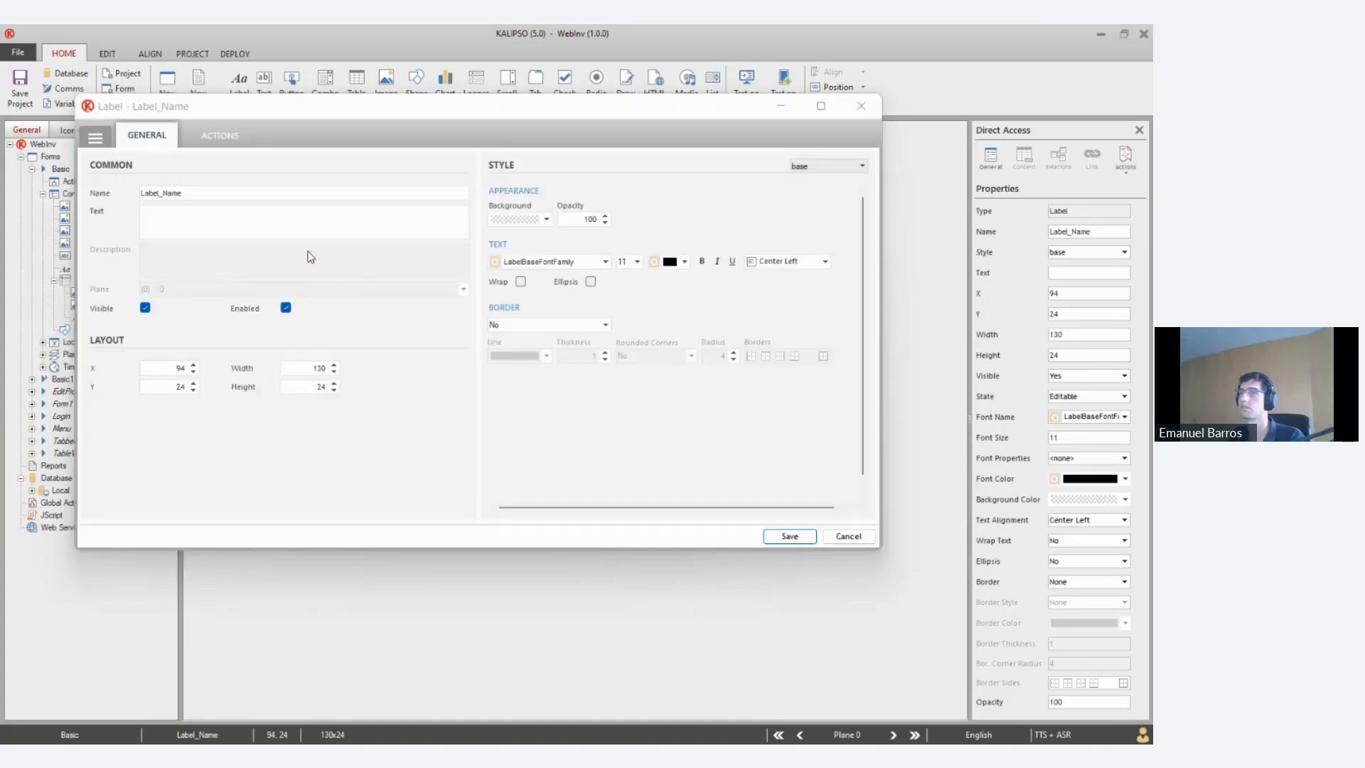
left_click(219, 135)
type("Show")
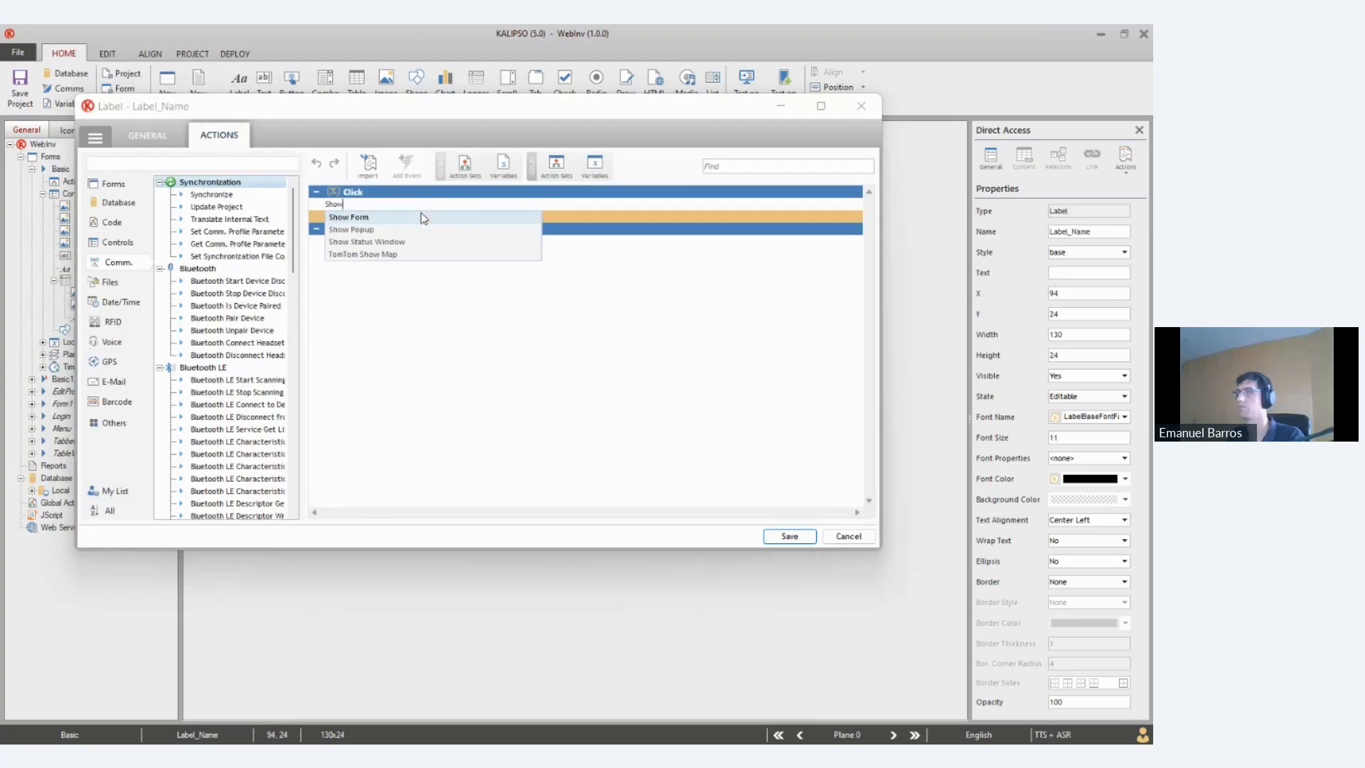
left_click(420, 213)
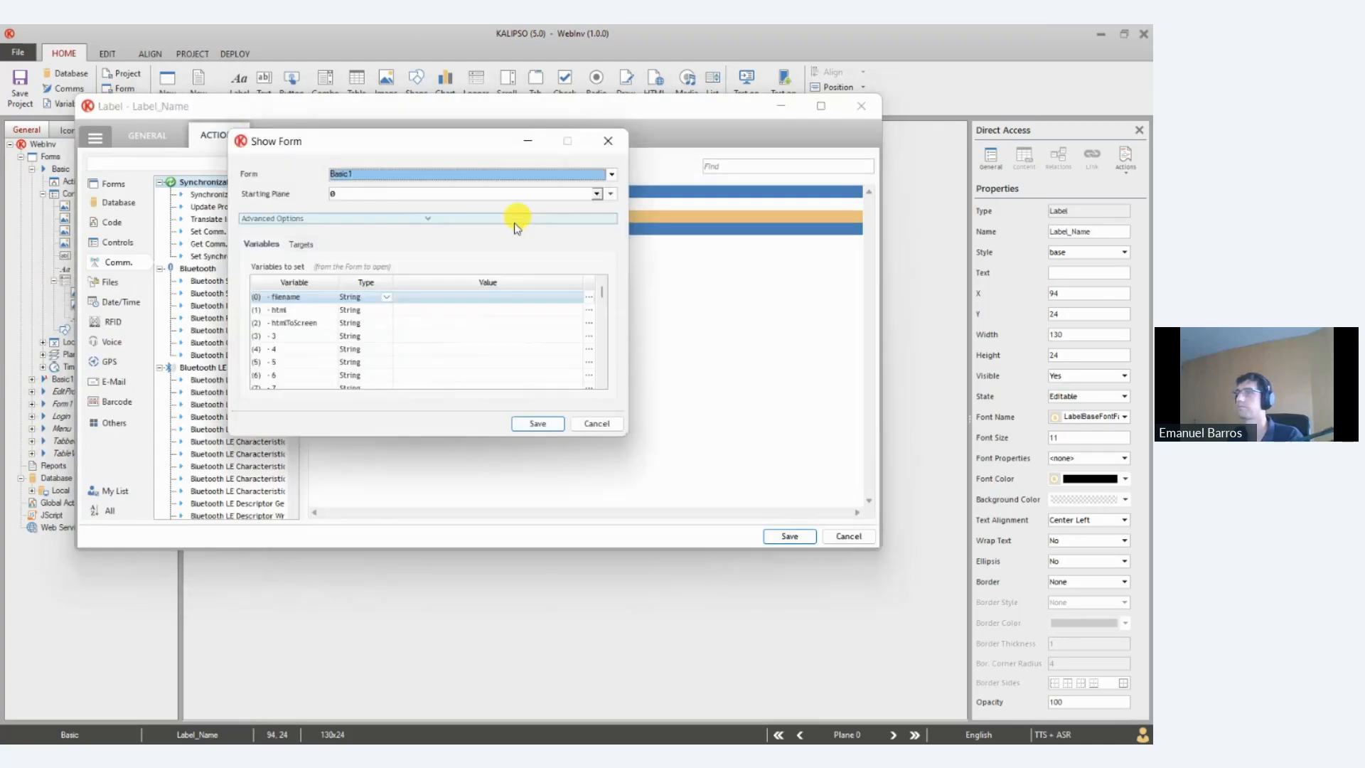
left_click(588, 299)
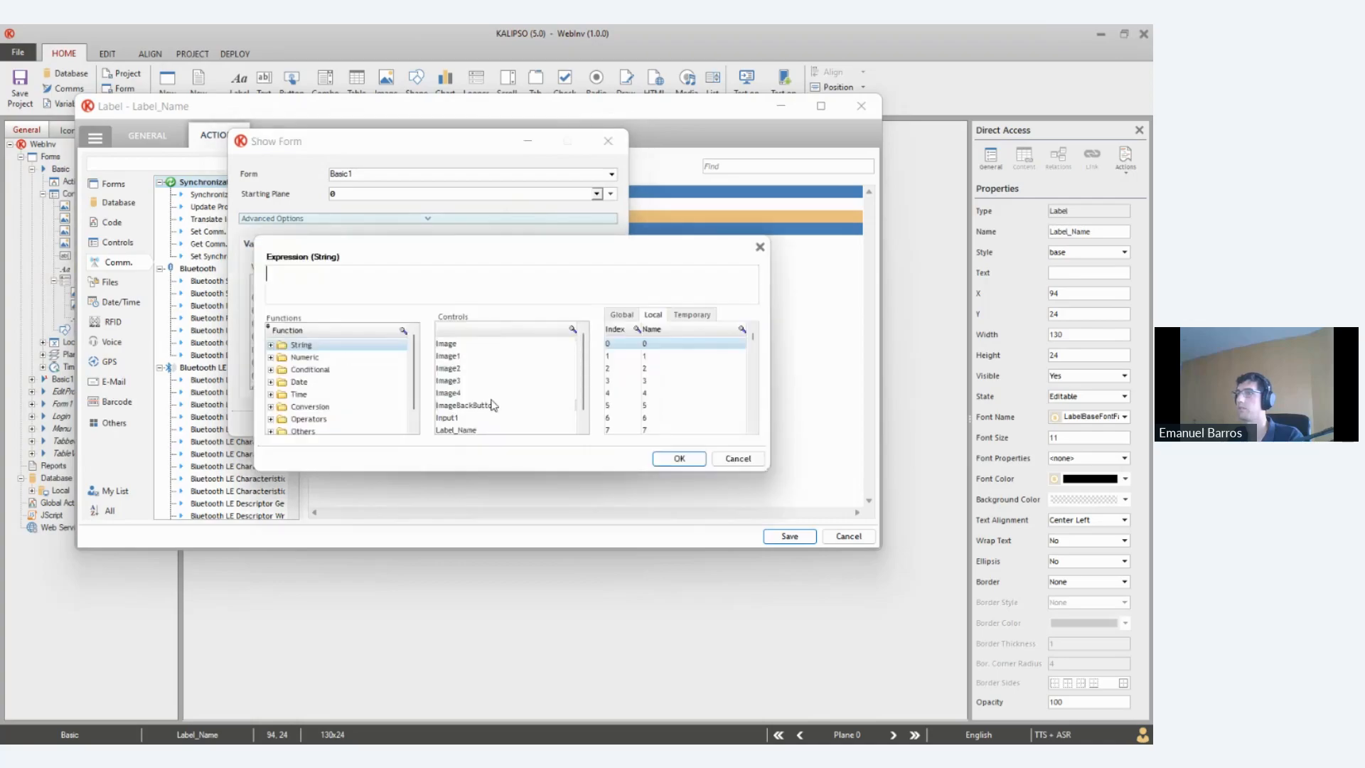
scroll(492, 408, "down", 1)
scroll(489, 409, "up", 1)
double_click(462, 355)
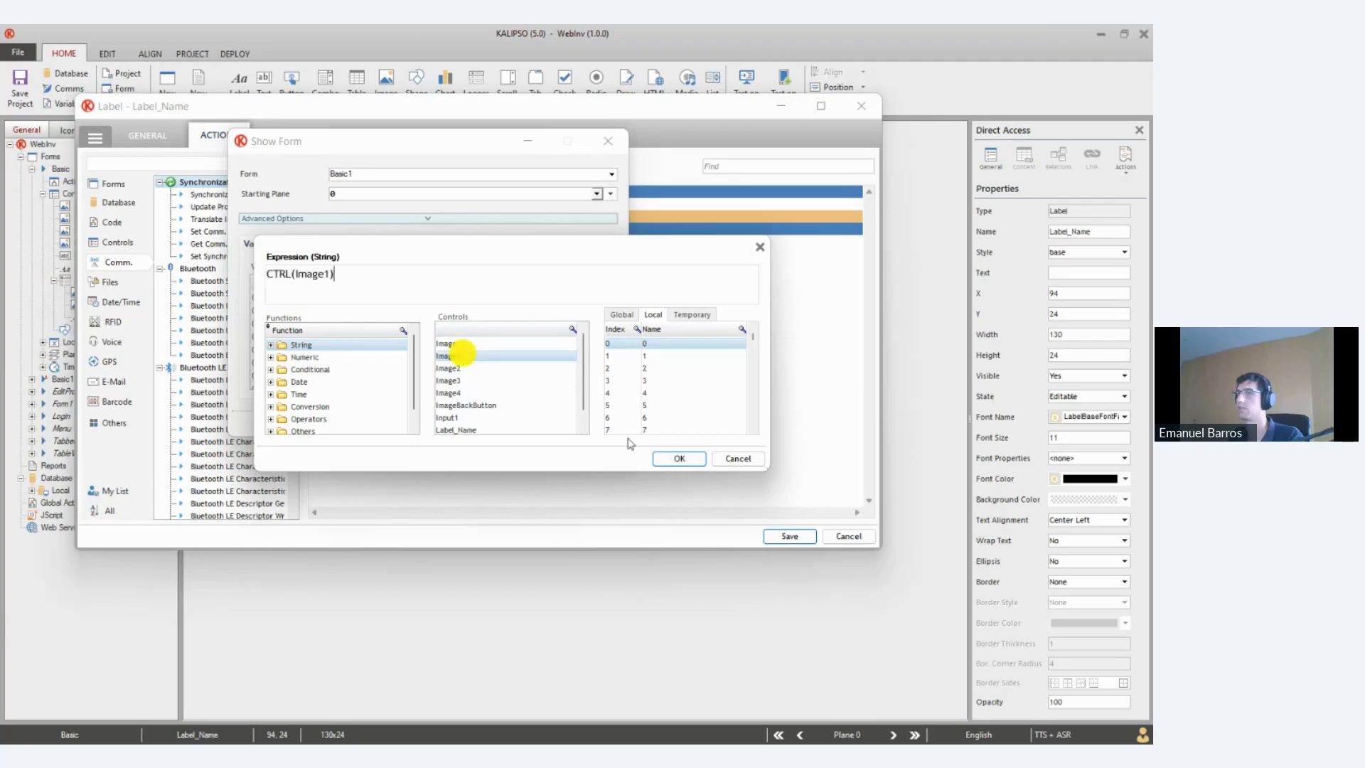
left_click(675, 455)
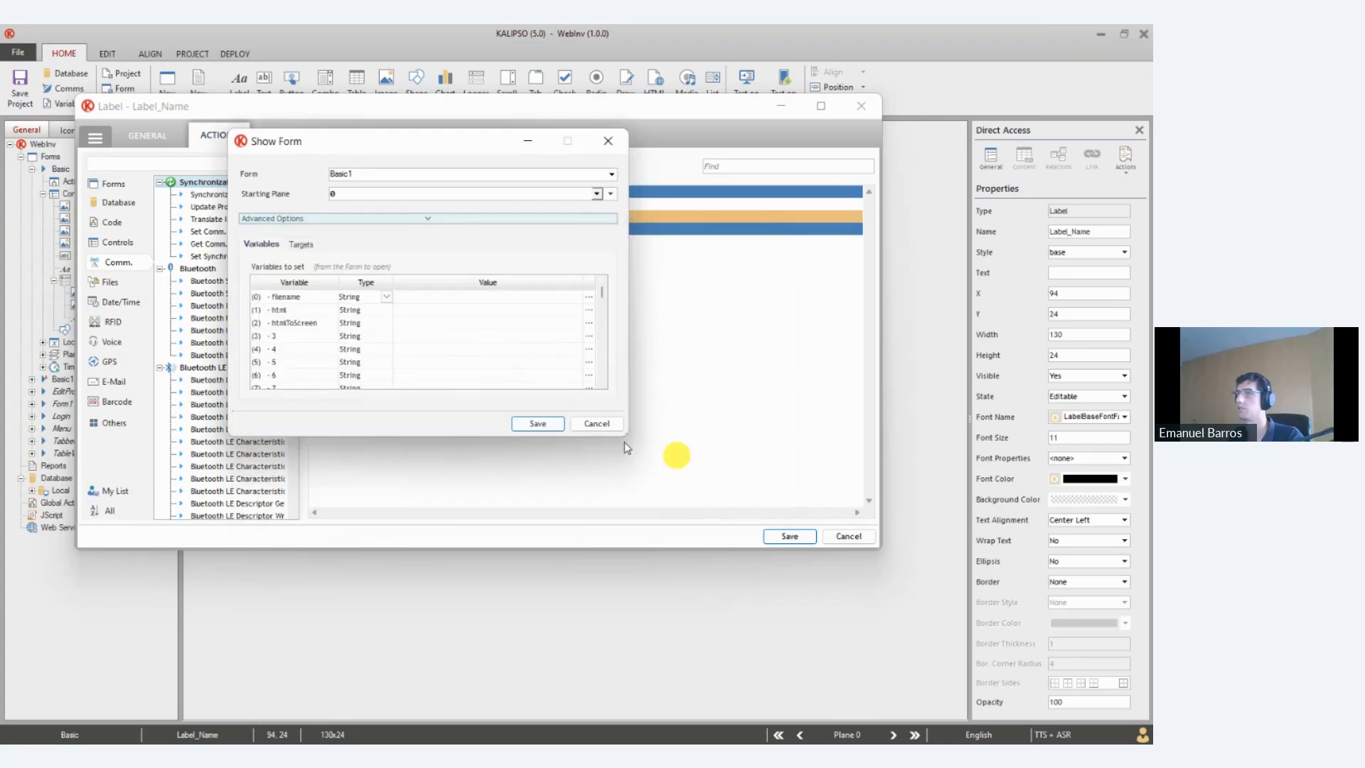
left_click(538, 423)
left_click(791, 536)
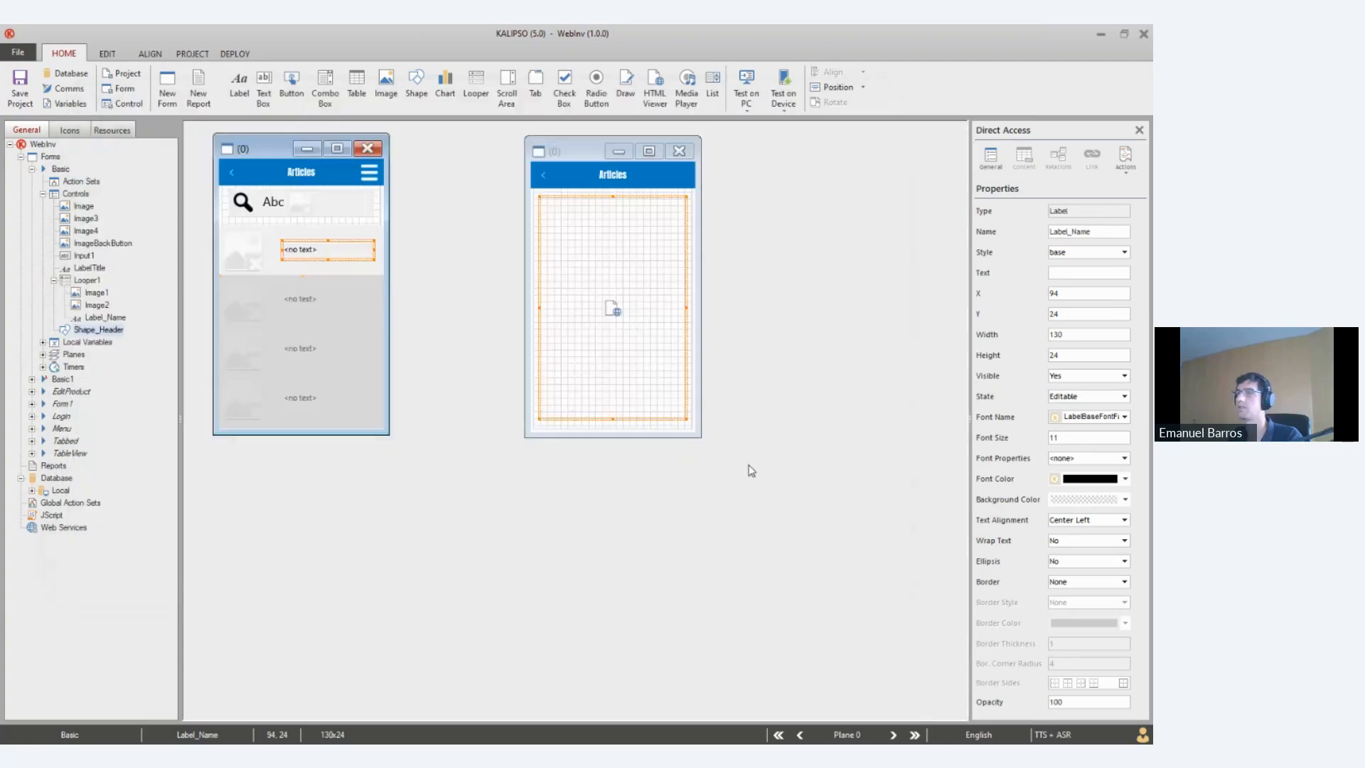
Check which table columns Looper1's content links to its target controls
left_click(339, 326)
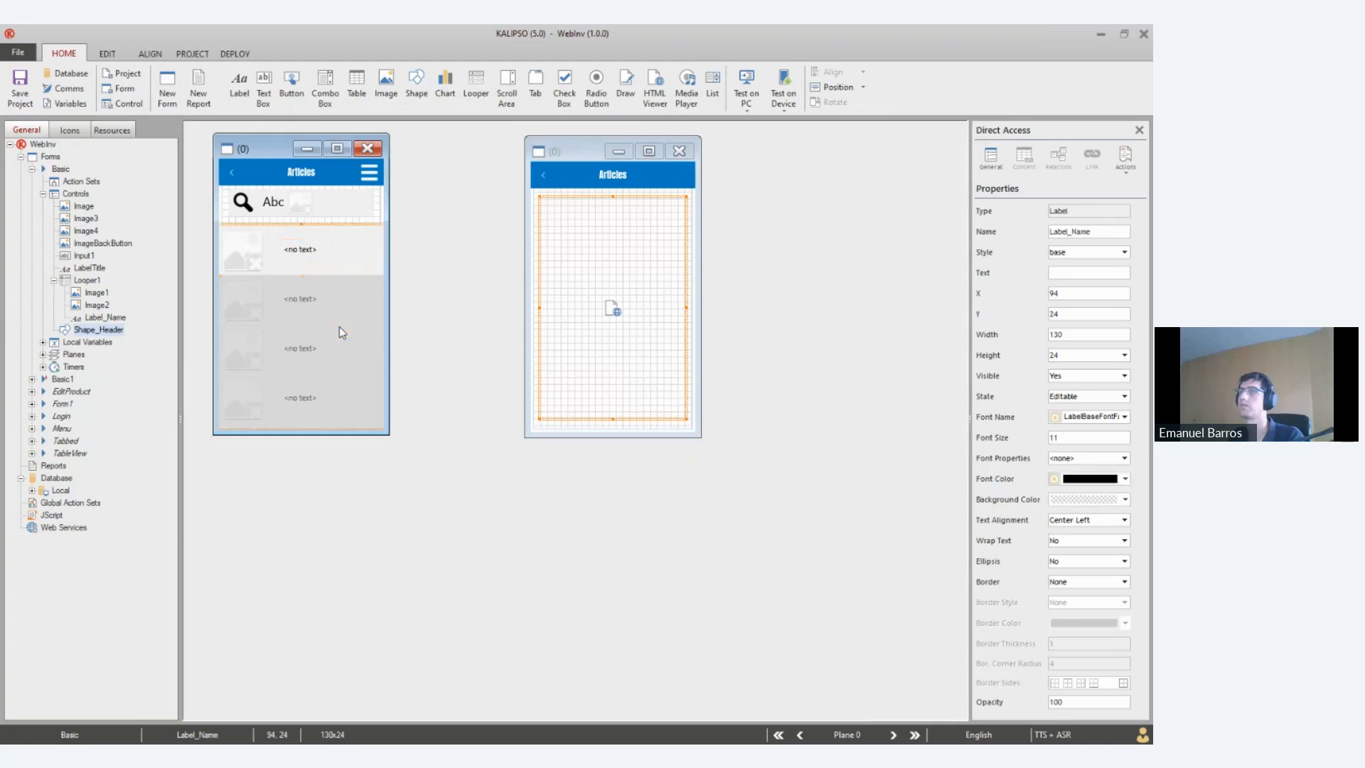
double_click(280, 266)
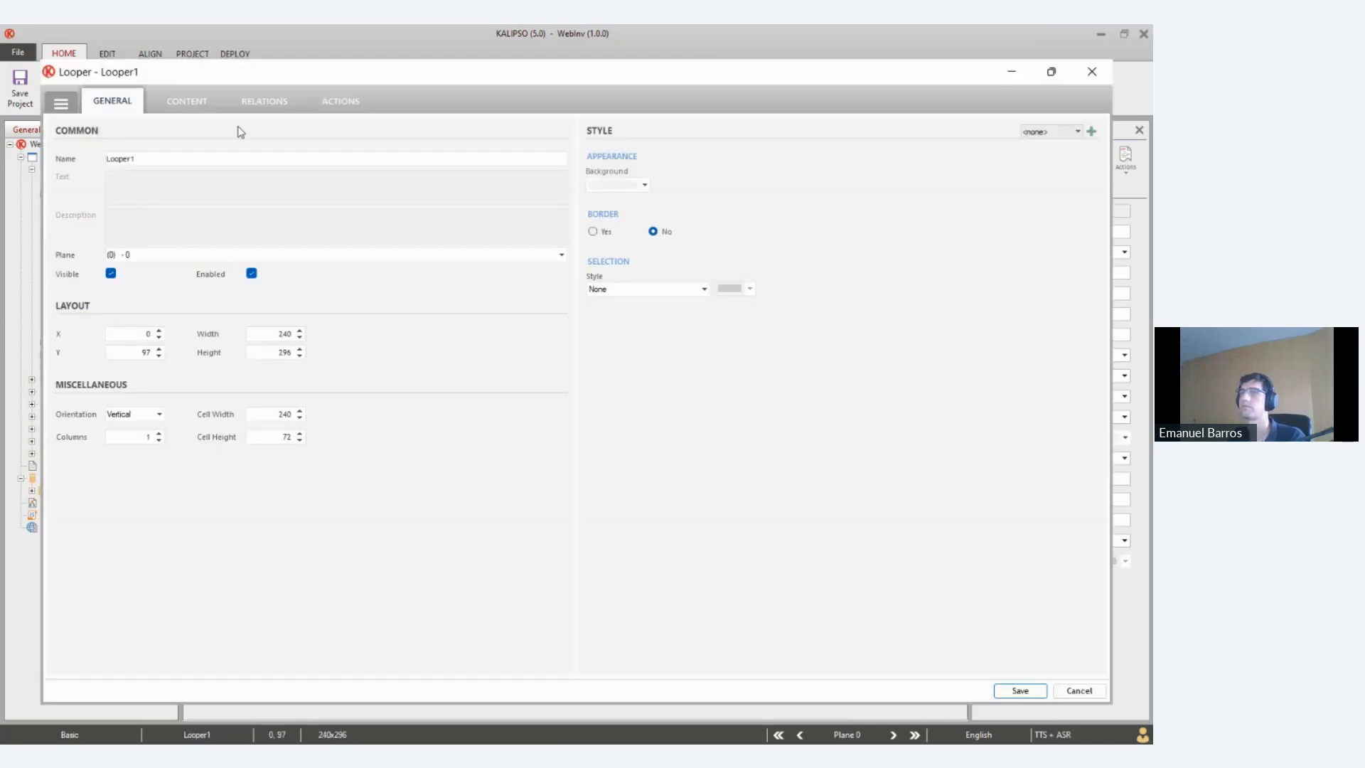
left_click(210, 99)
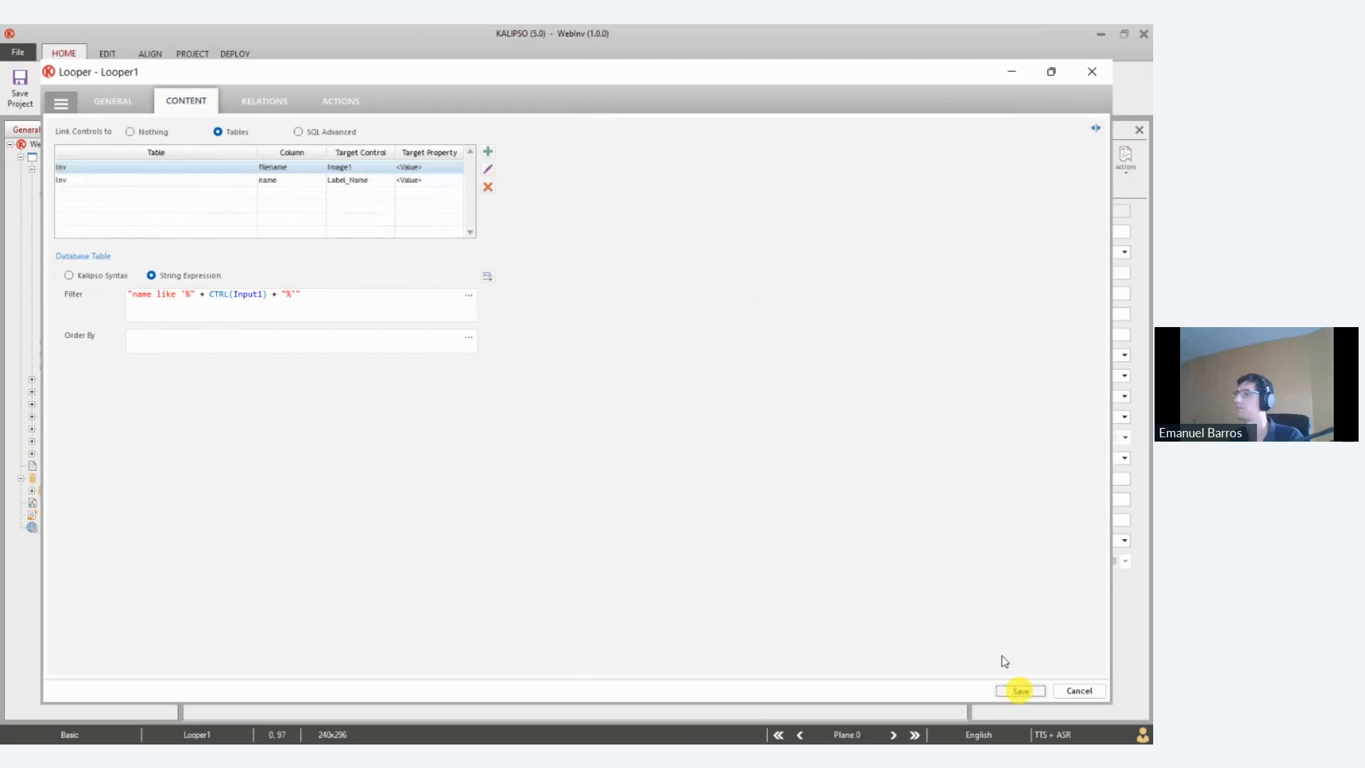
left_click(1021, 690)
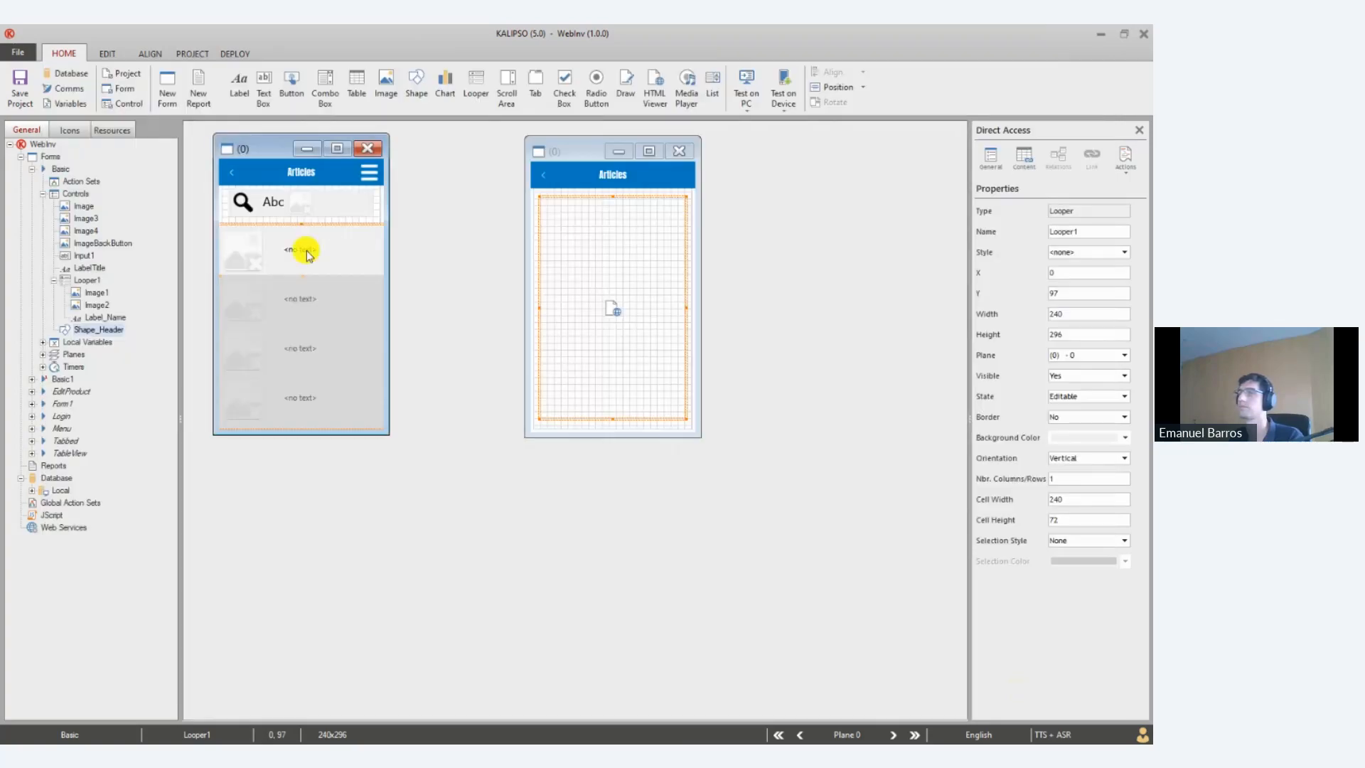
Add a Show Form action that opens Basic1 to the click event of Label_Name in the looper
left_click(307, 253)
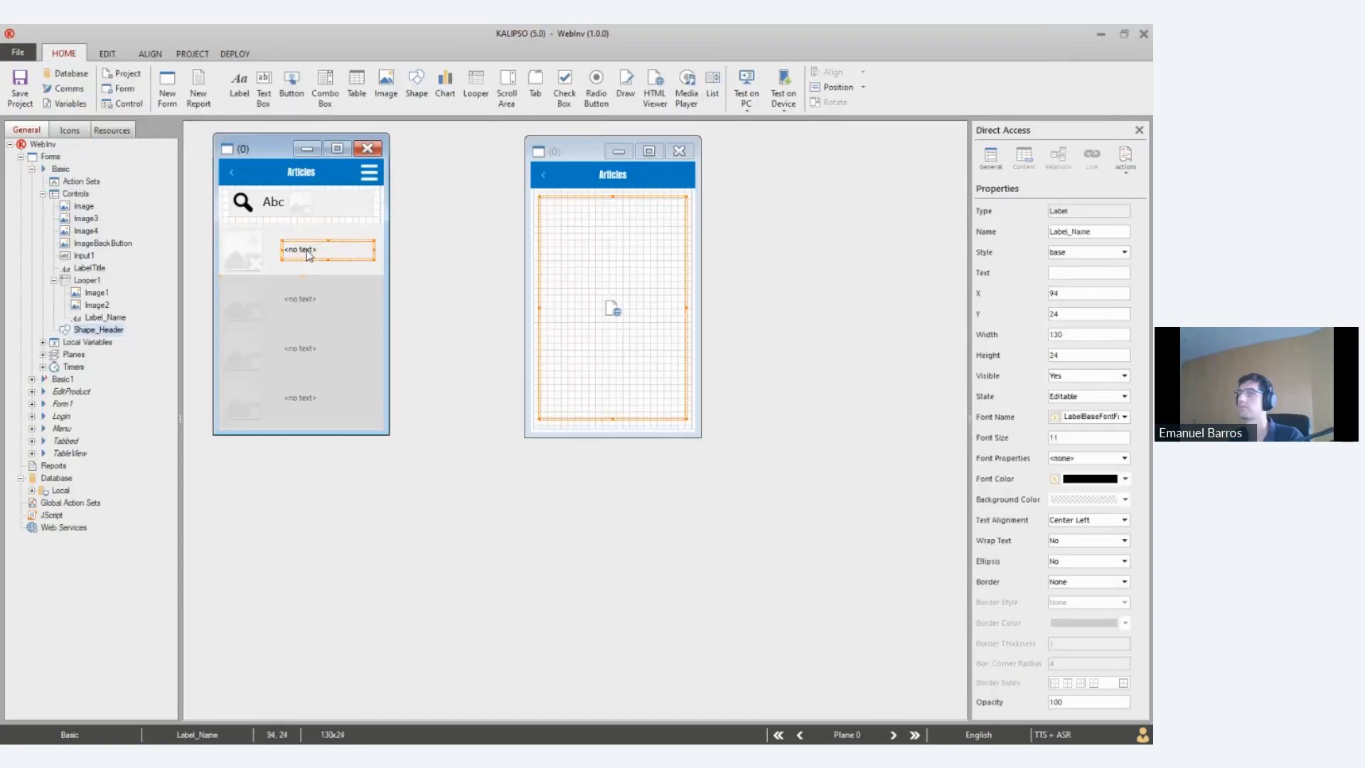
double_click(307, 253)
left_click(242, 135)
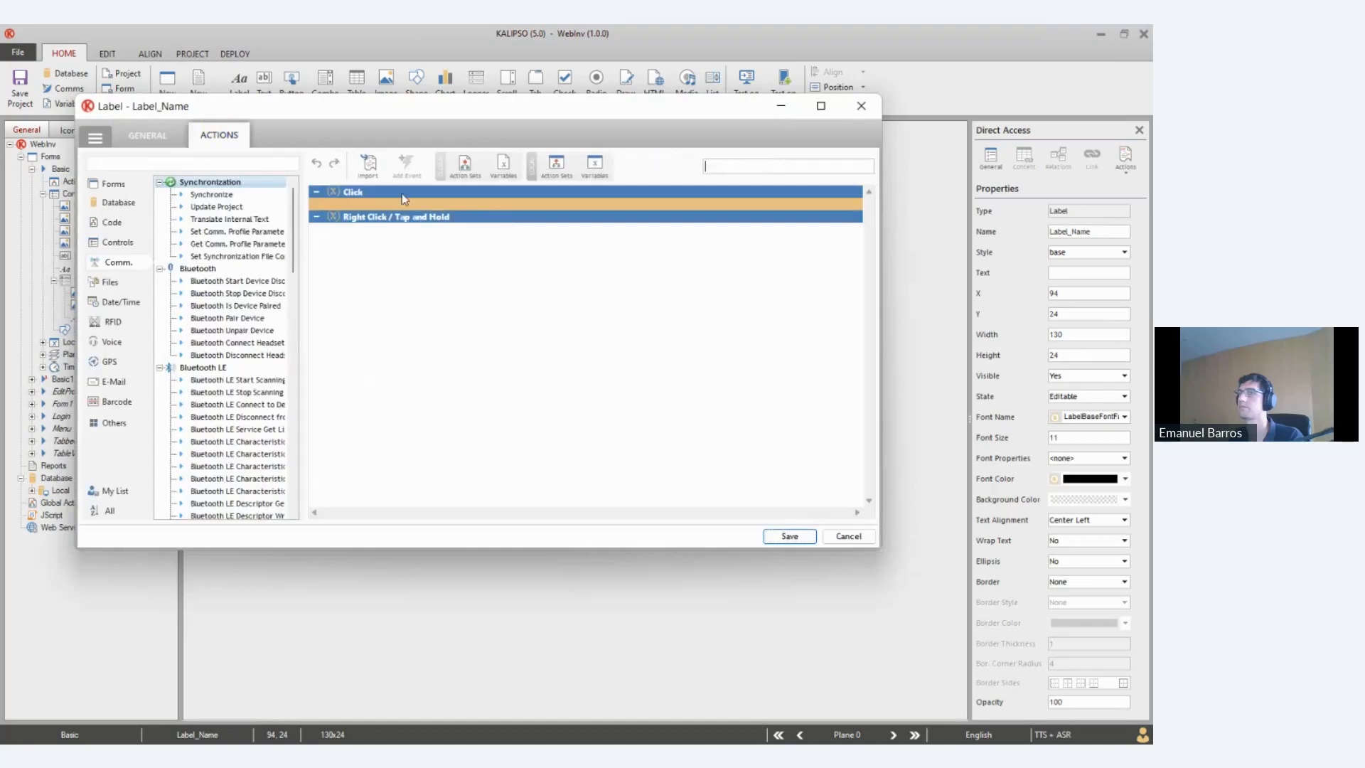
type("show")
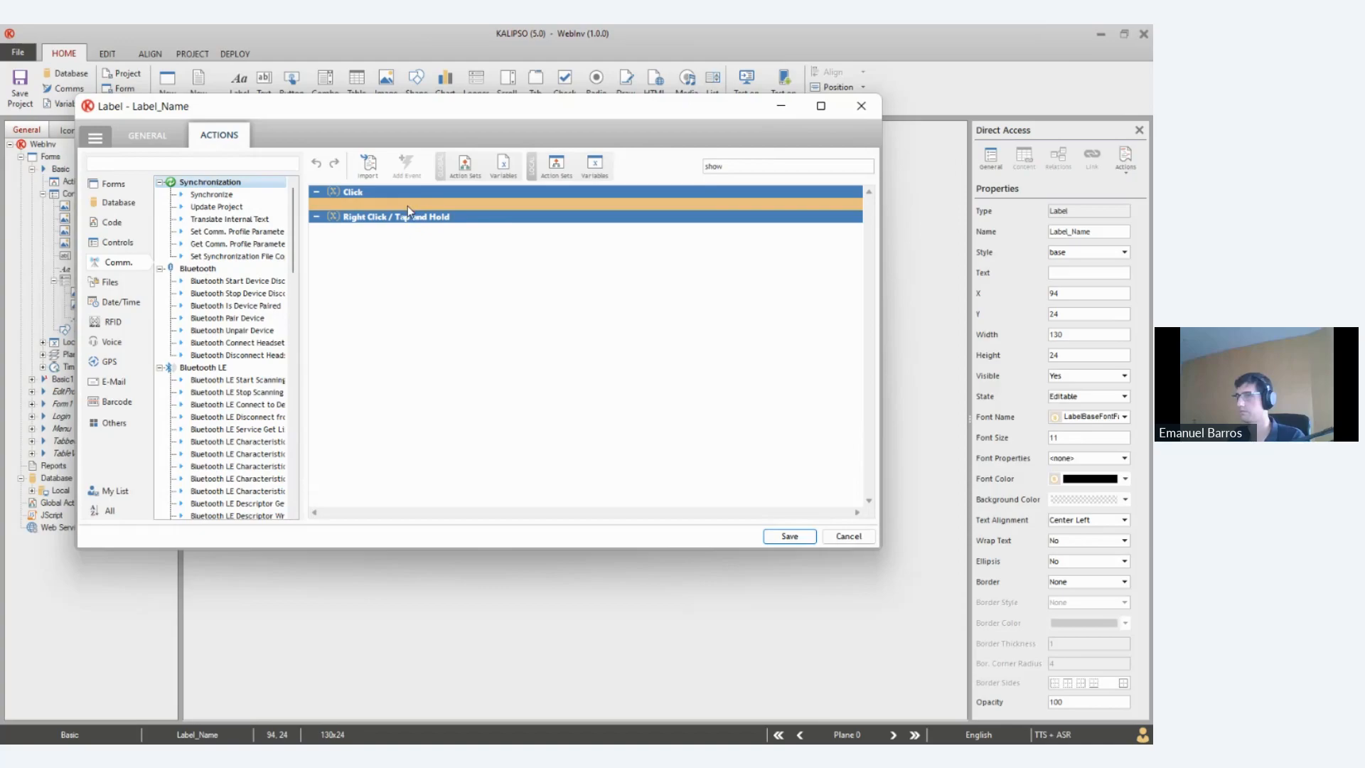
left_click(408, 203)
type("Show")
key("Return")
left_click(415, 174)
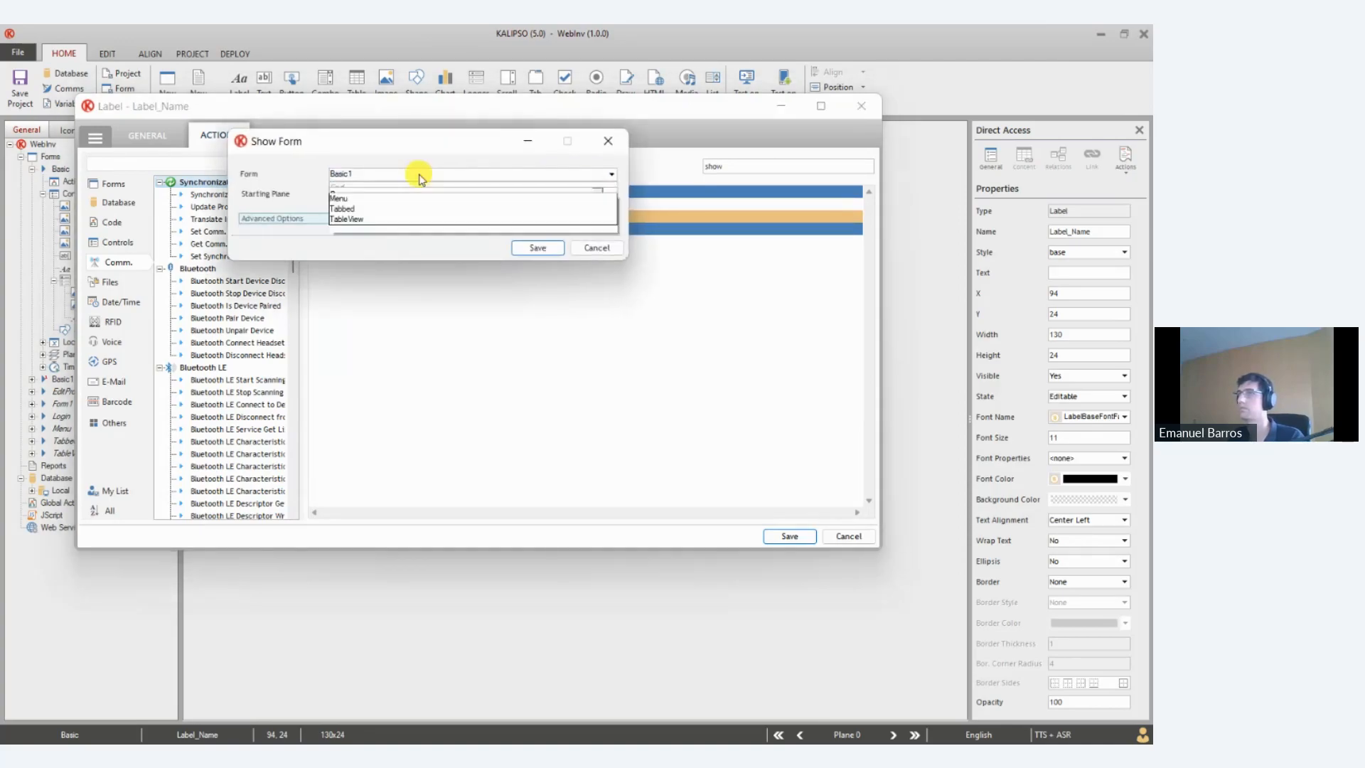
left_click(348, 209)
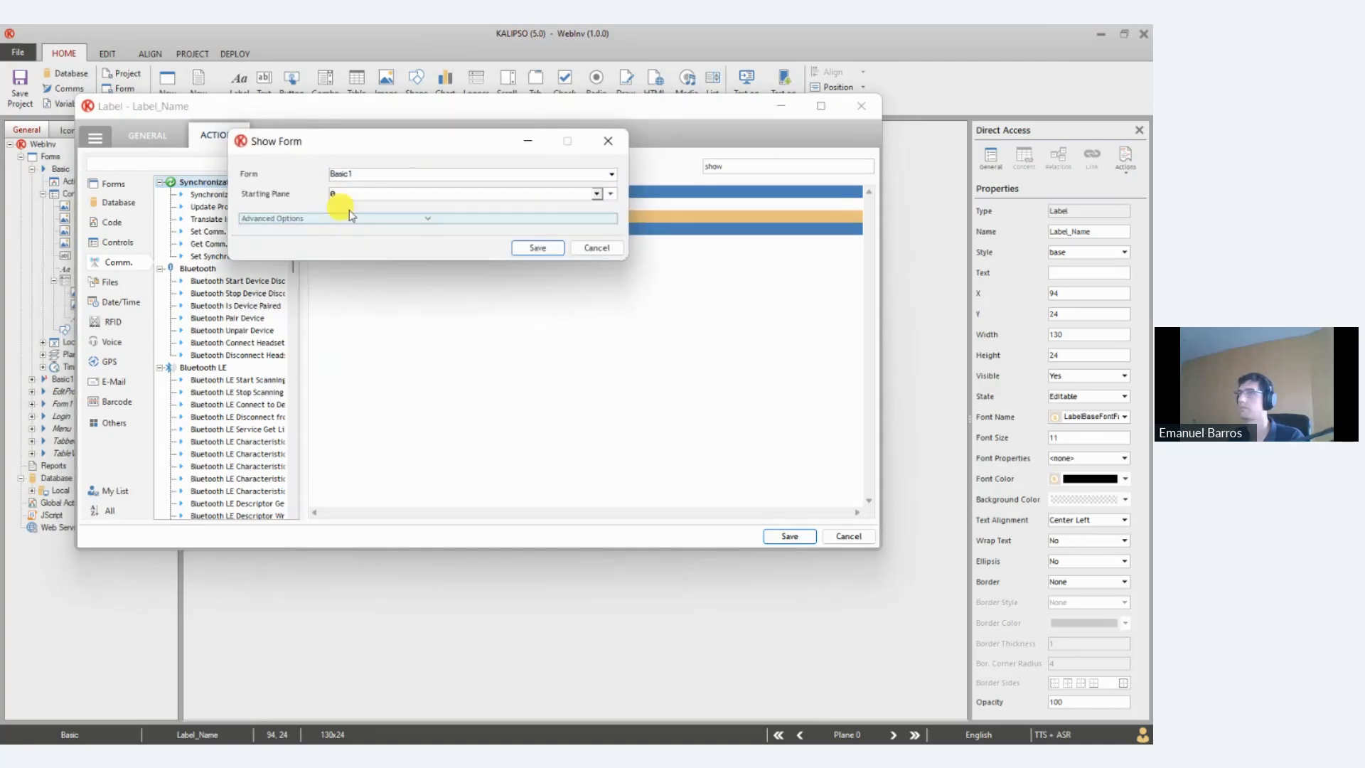
Pass CTRL(Image1) to Basic1's filename variable in the Show Form action and save Label_Name's actions
left_click(427, 219)
left_click(588, 297)
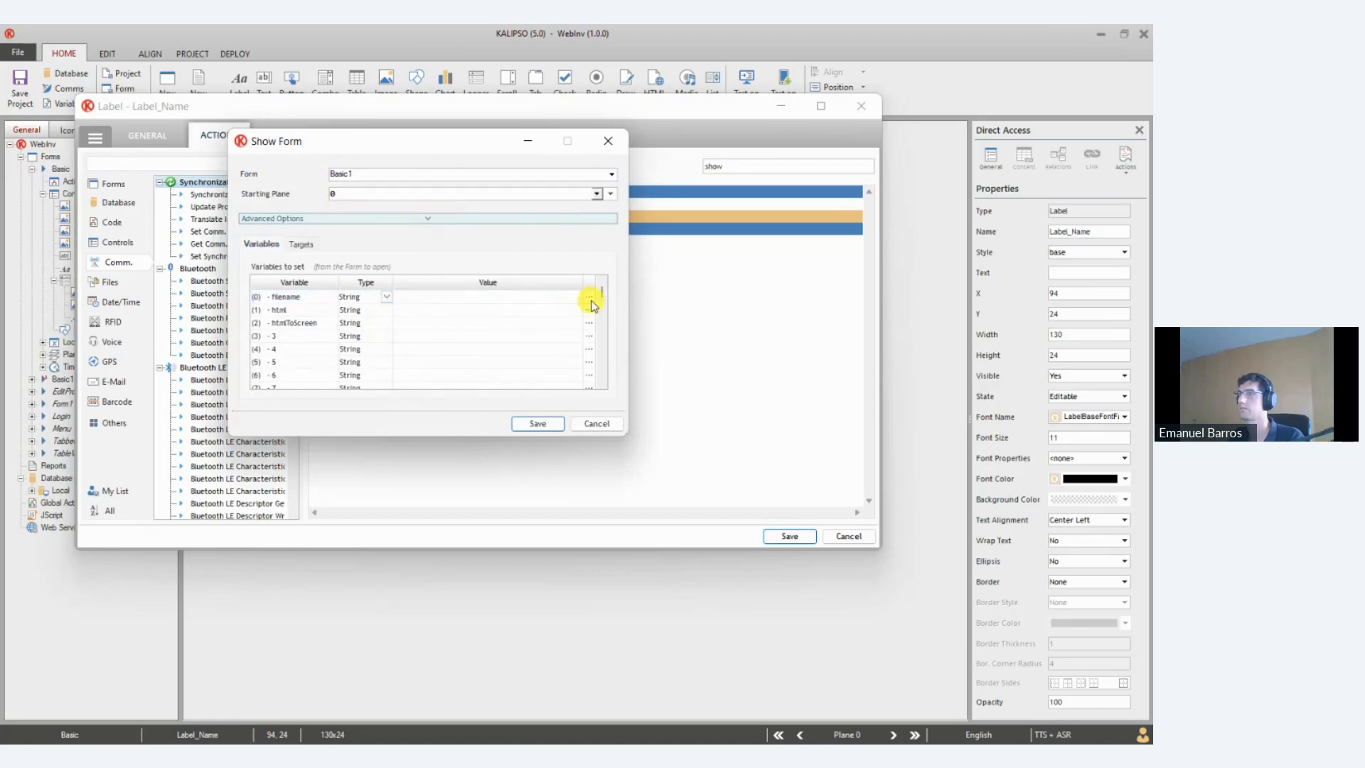
double_click(468, 355)
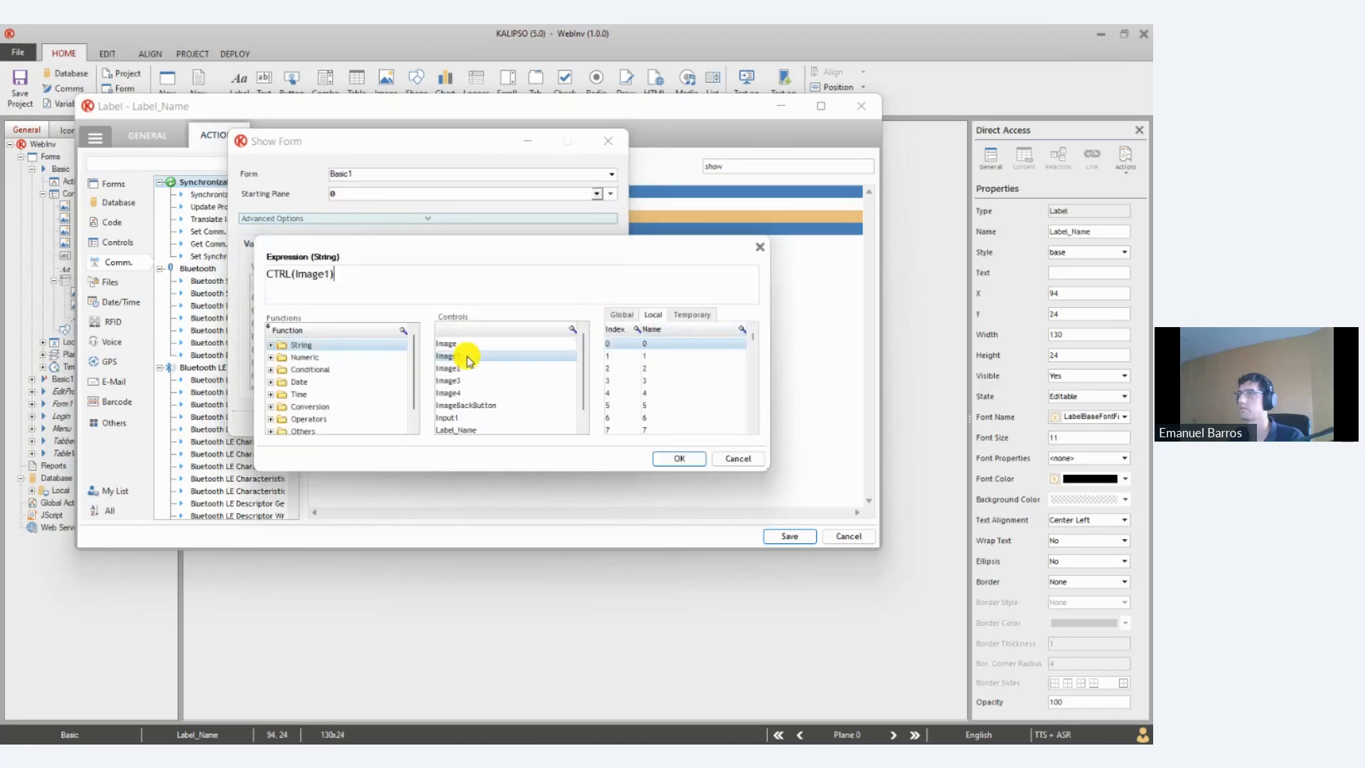
left_click(668, 457)
left_click(540, 420)
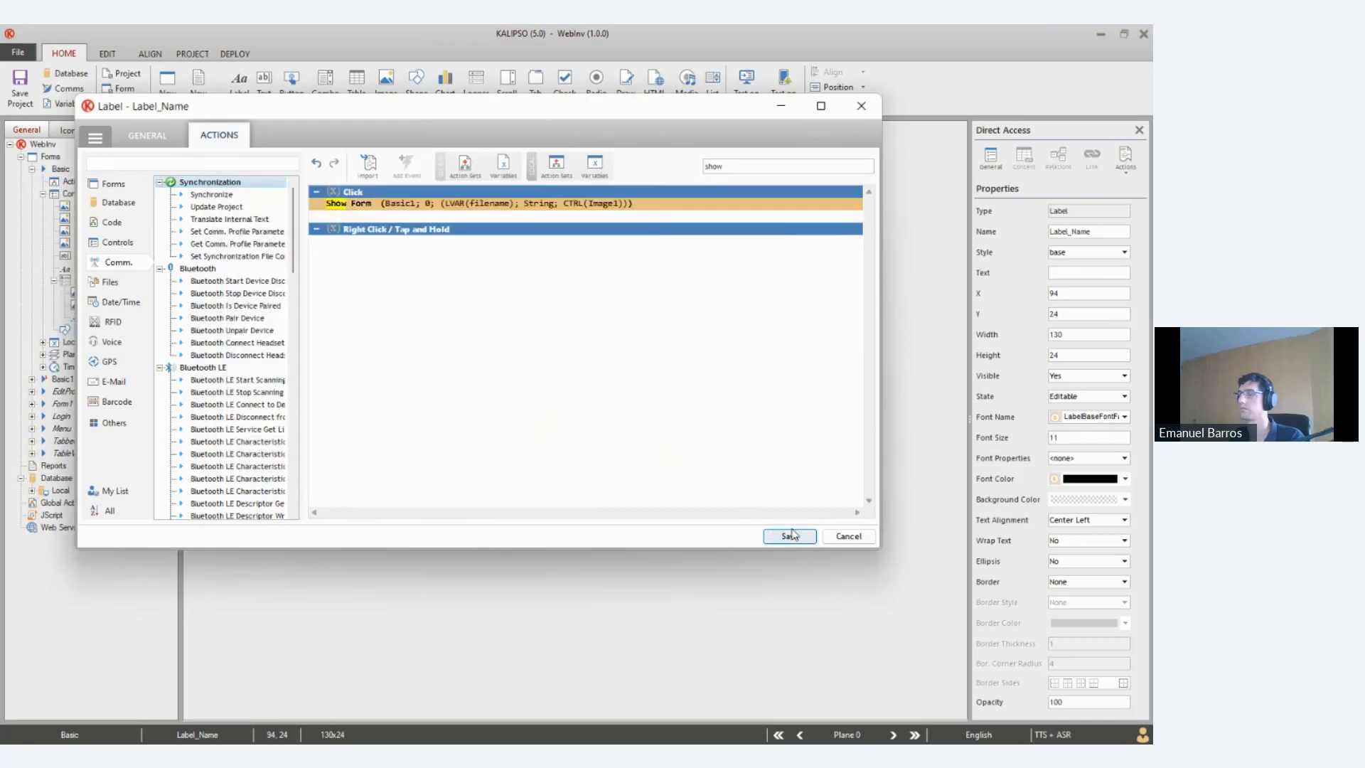
left_click(794, 536)
Run the project in the PC simulator and stop the simulation
left_click(744, 104)
left_click(752, 135)
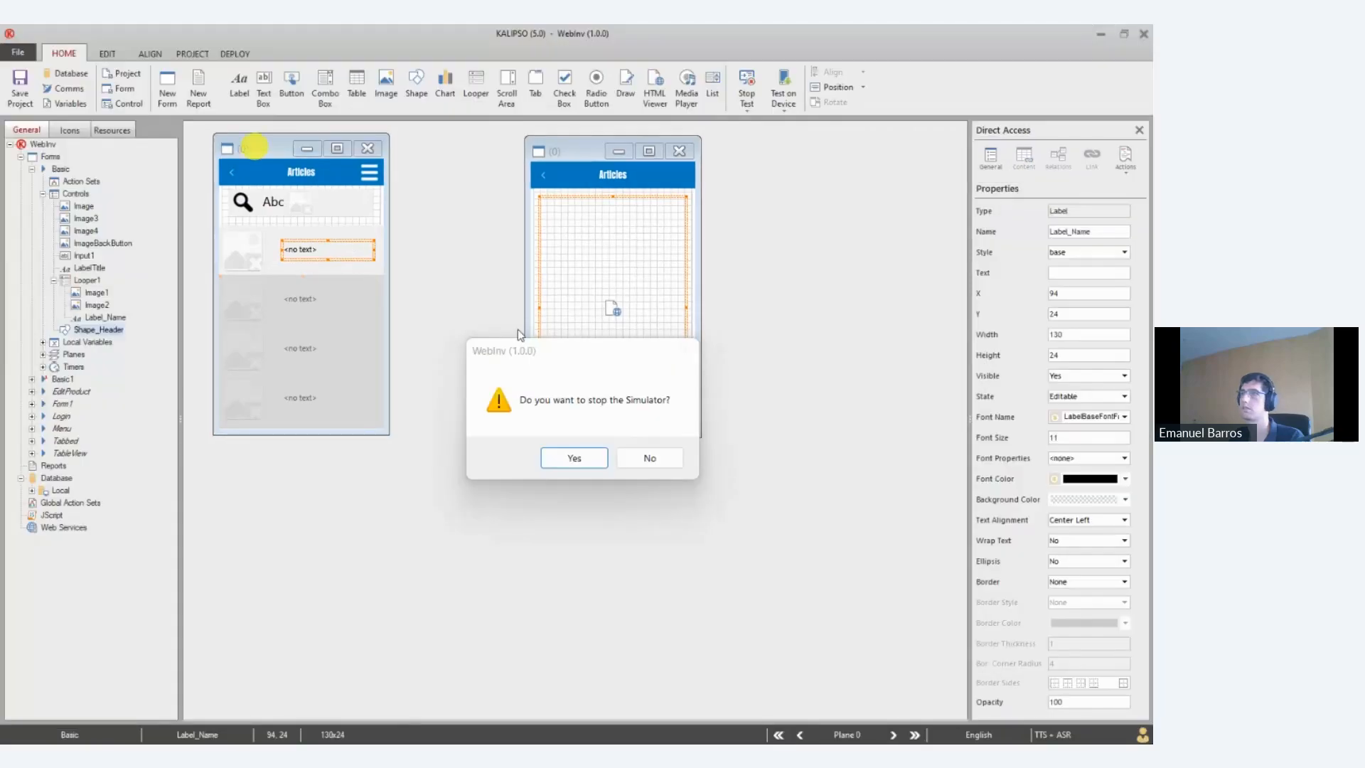
left_click(576, 458)
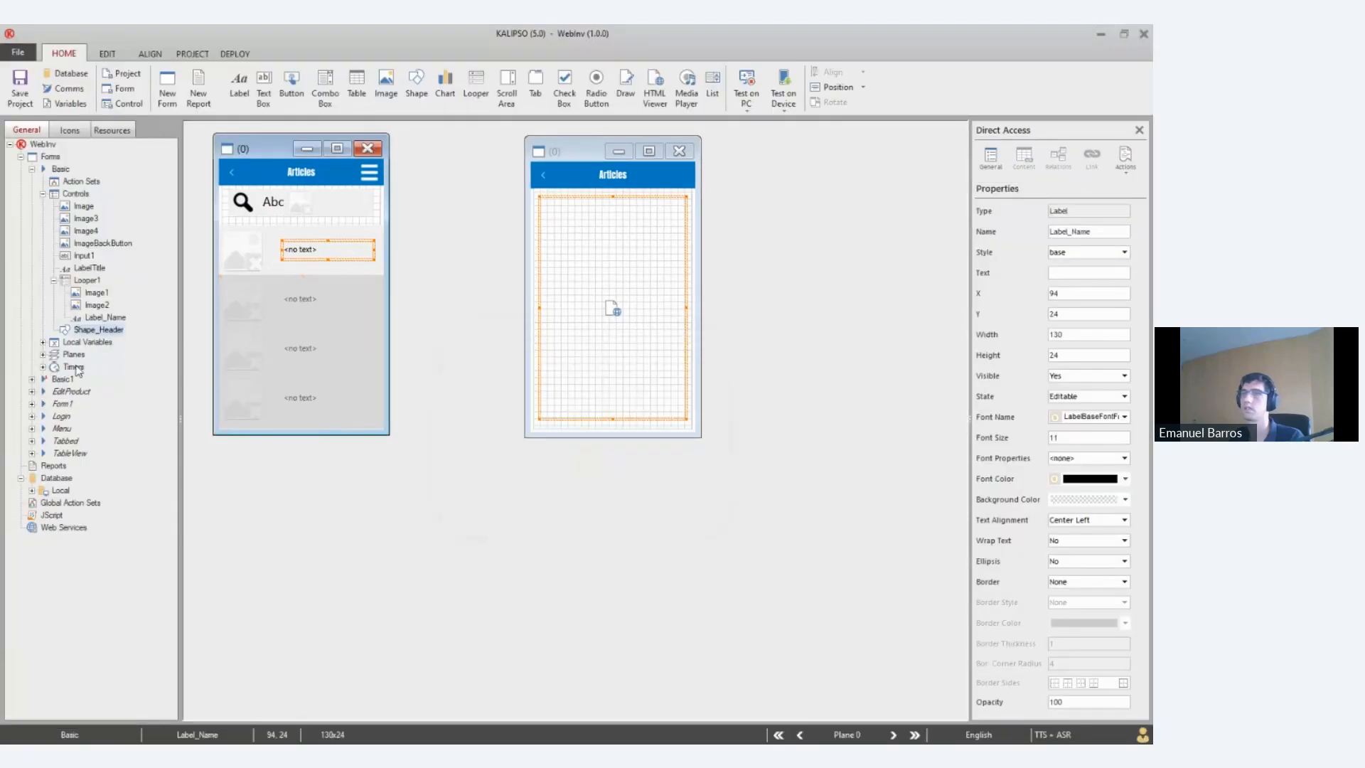
Make Login the project's first form and save its properties
left_click(43, 194)
left_click(33, 168)
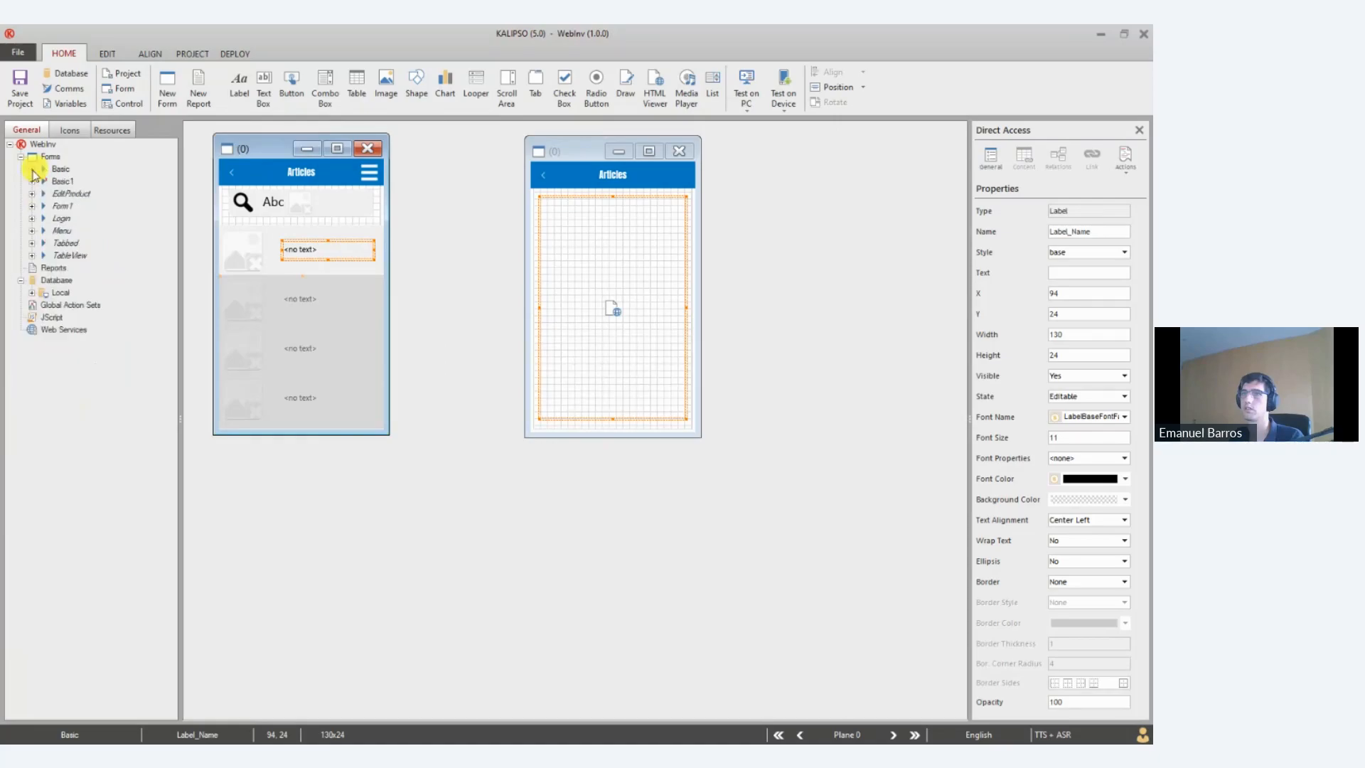
double_click(62, 219)
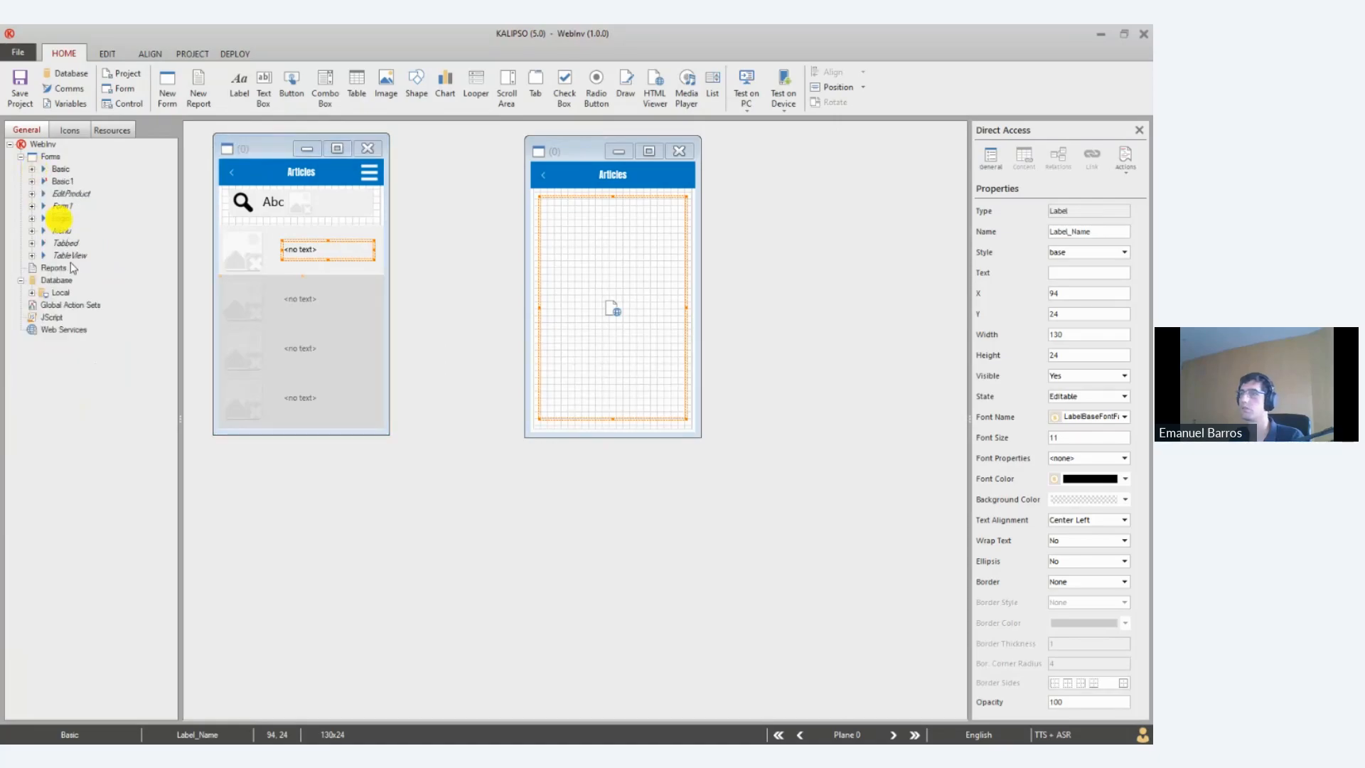
double_click(327, 408)
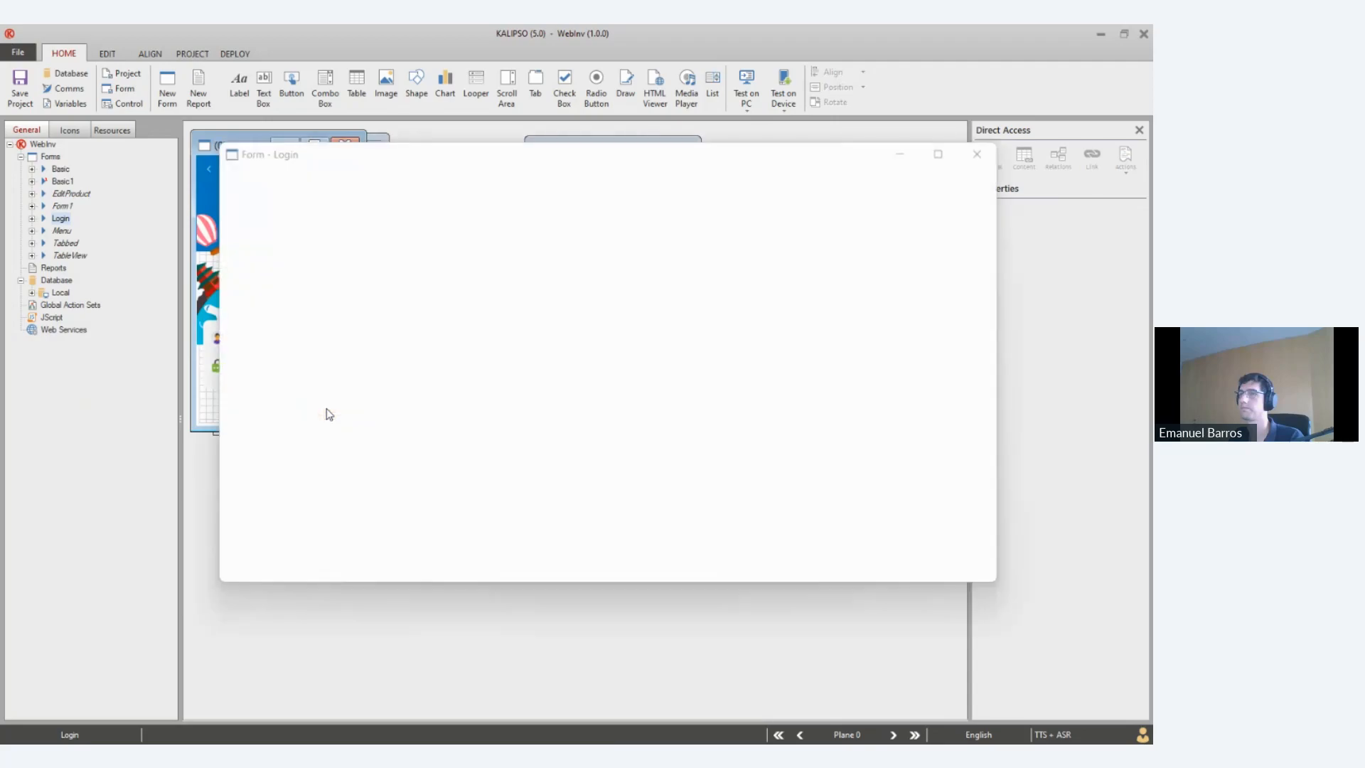
left_click(418, 312)
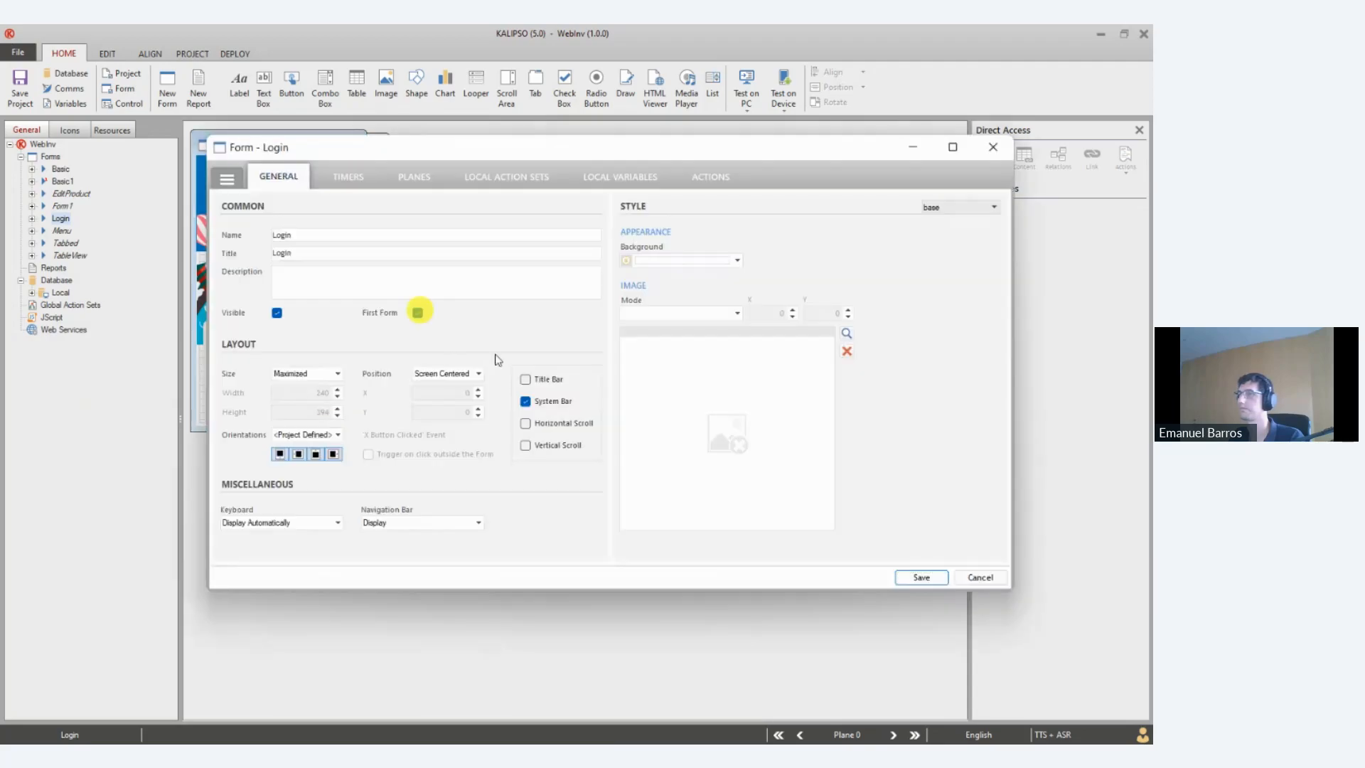
left_click(920, 576)
left_click(540, 463)
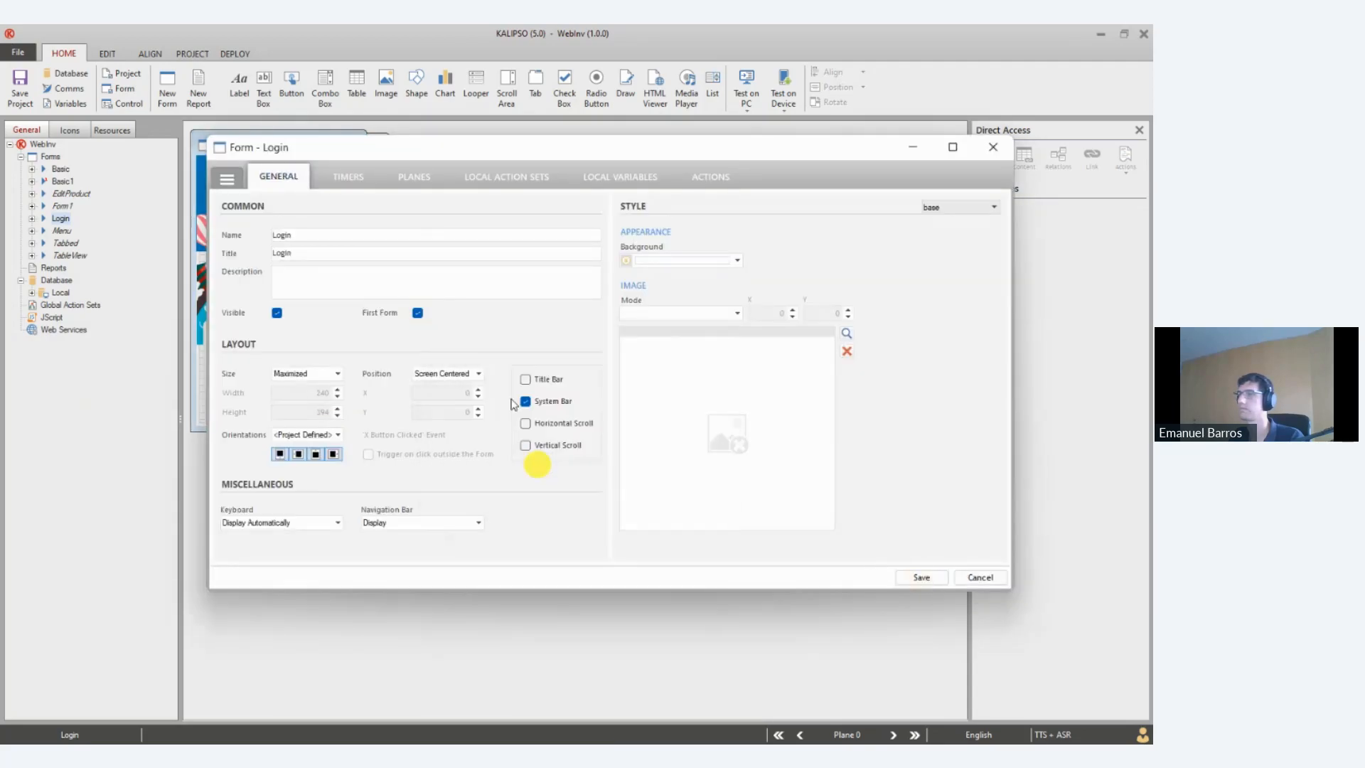
key("Return")
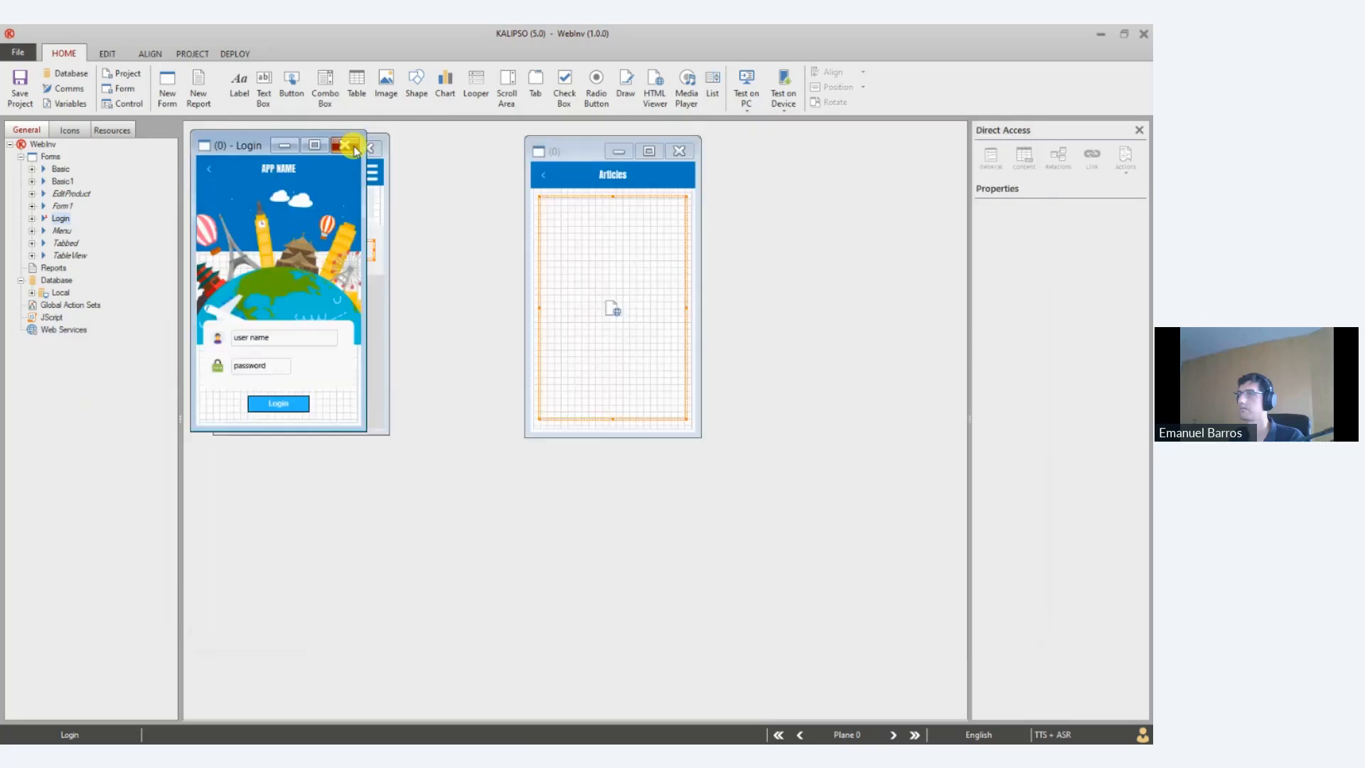
Test the project on the PC, log in without changing the credentials, and open the Articles list from the menu
left_click(785, 99)
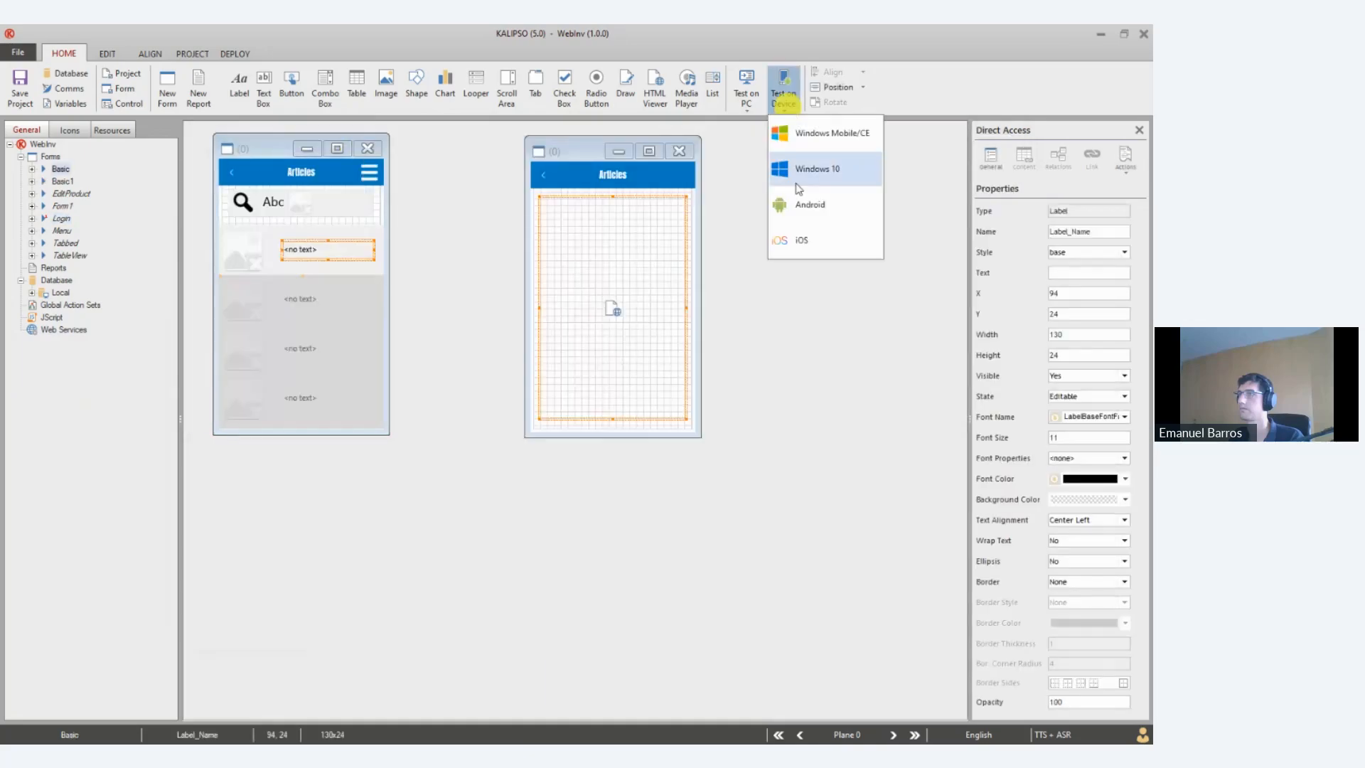
left_click(746, 107)
left_click(757, 126)
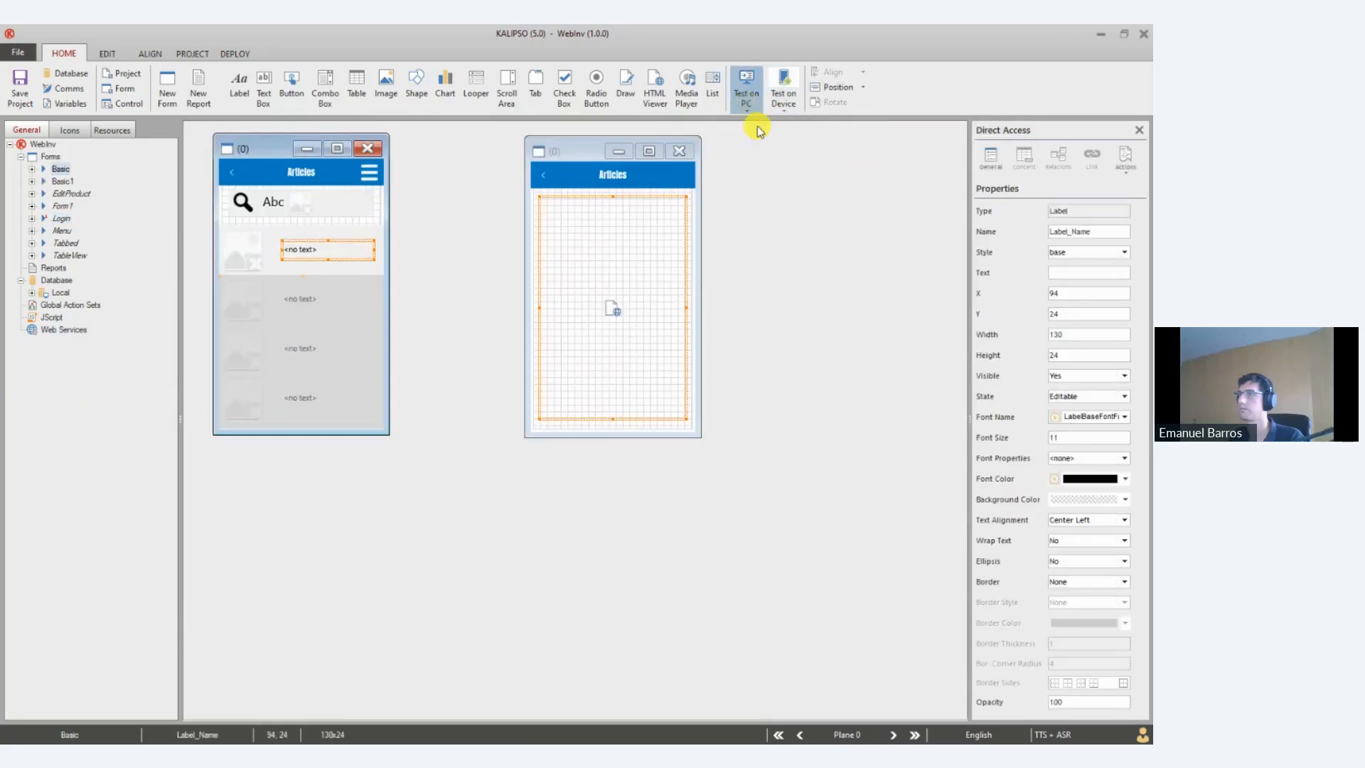
key("Return")
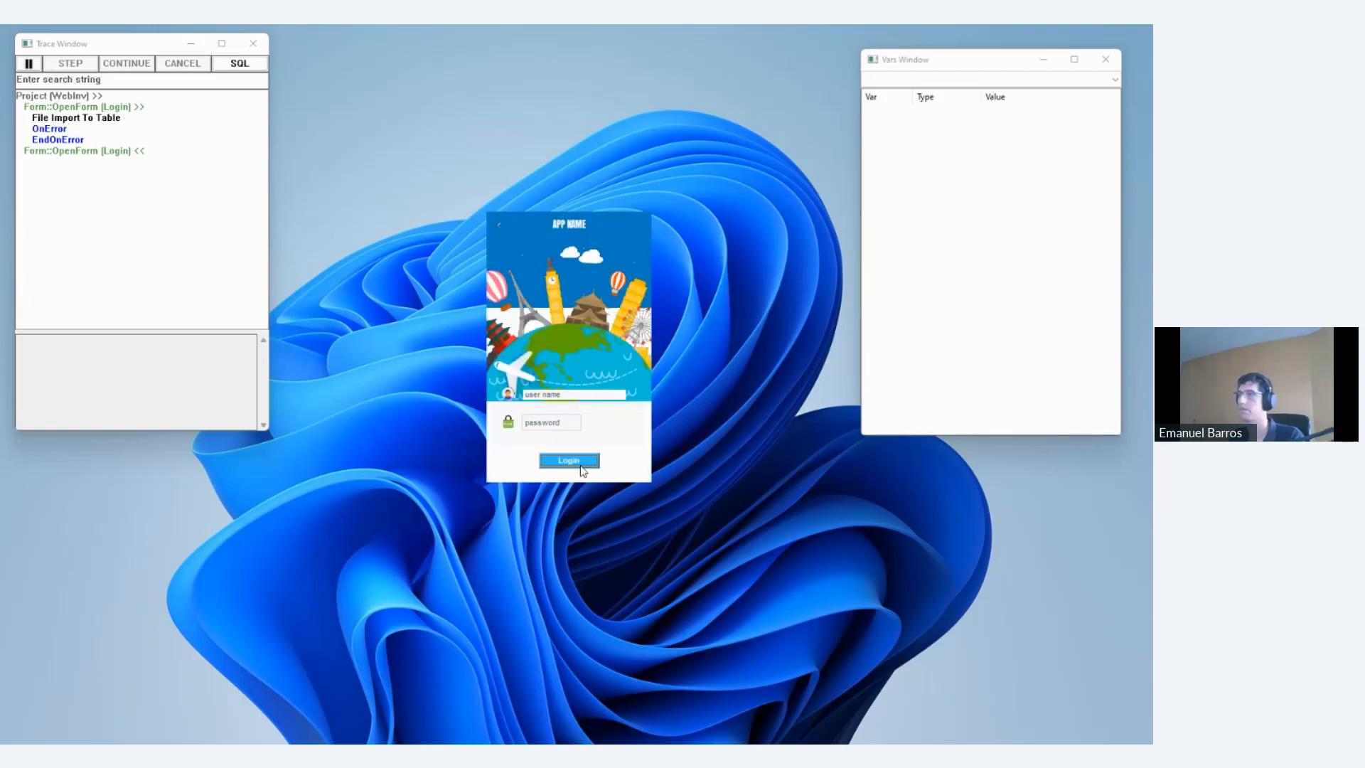
left_click(580, 462)
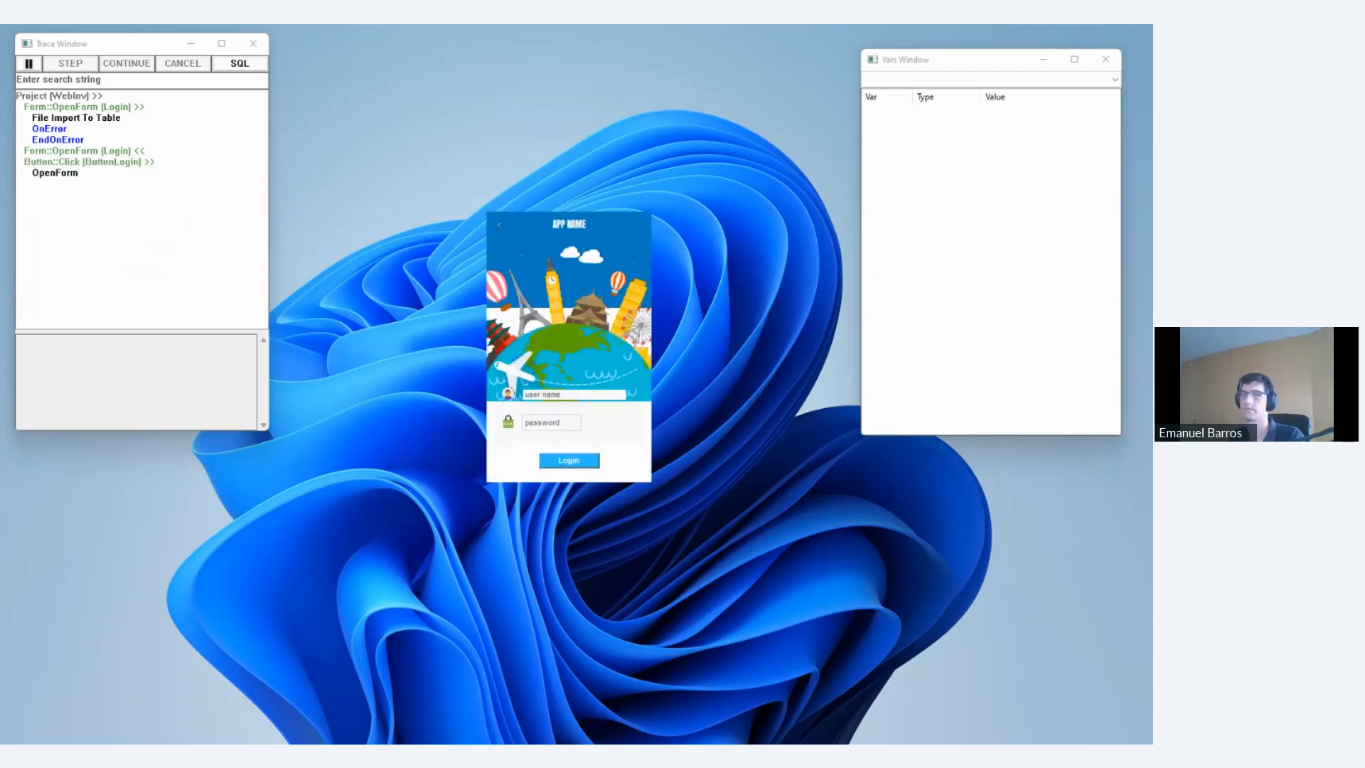
left_click(531, 310)
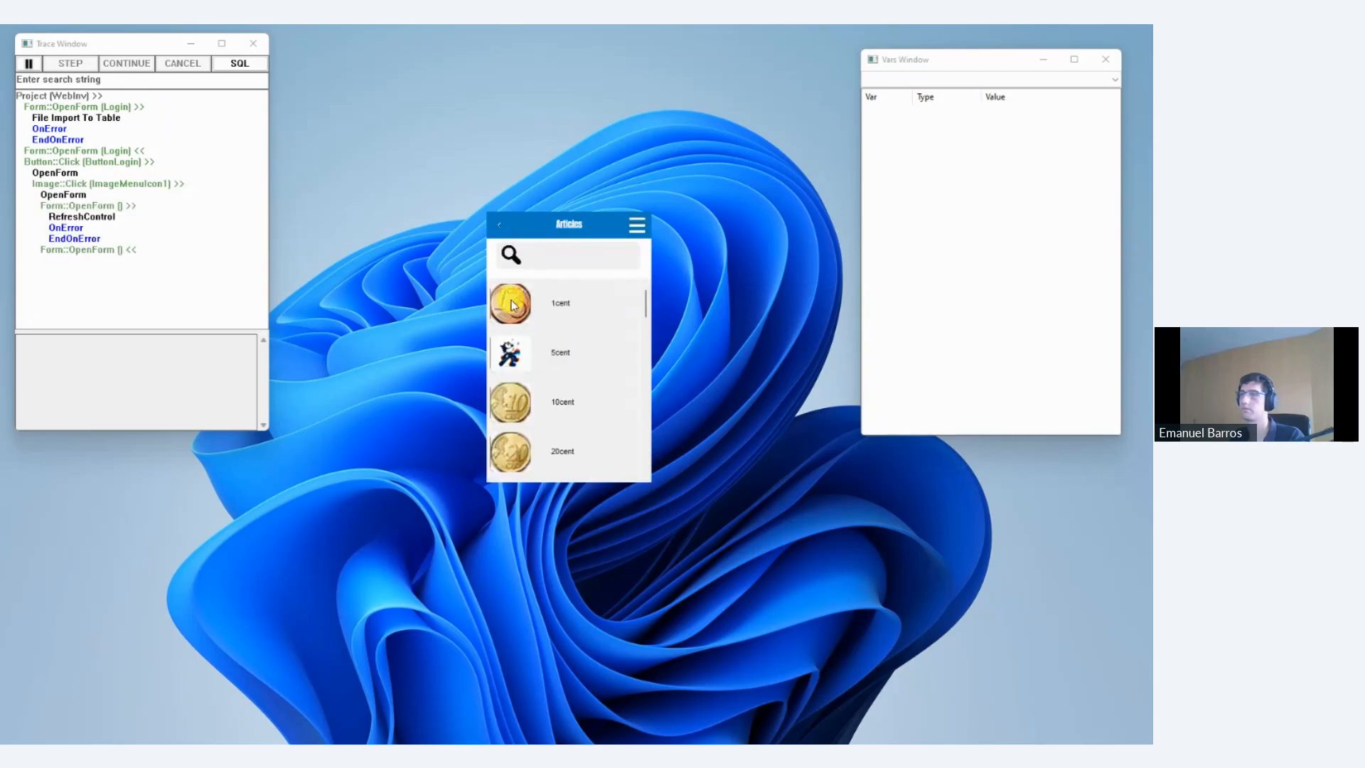
View the images of the 1cent and 5cent articles from their labels, returning to the list each time, and exit the test
left_click(565, 306)
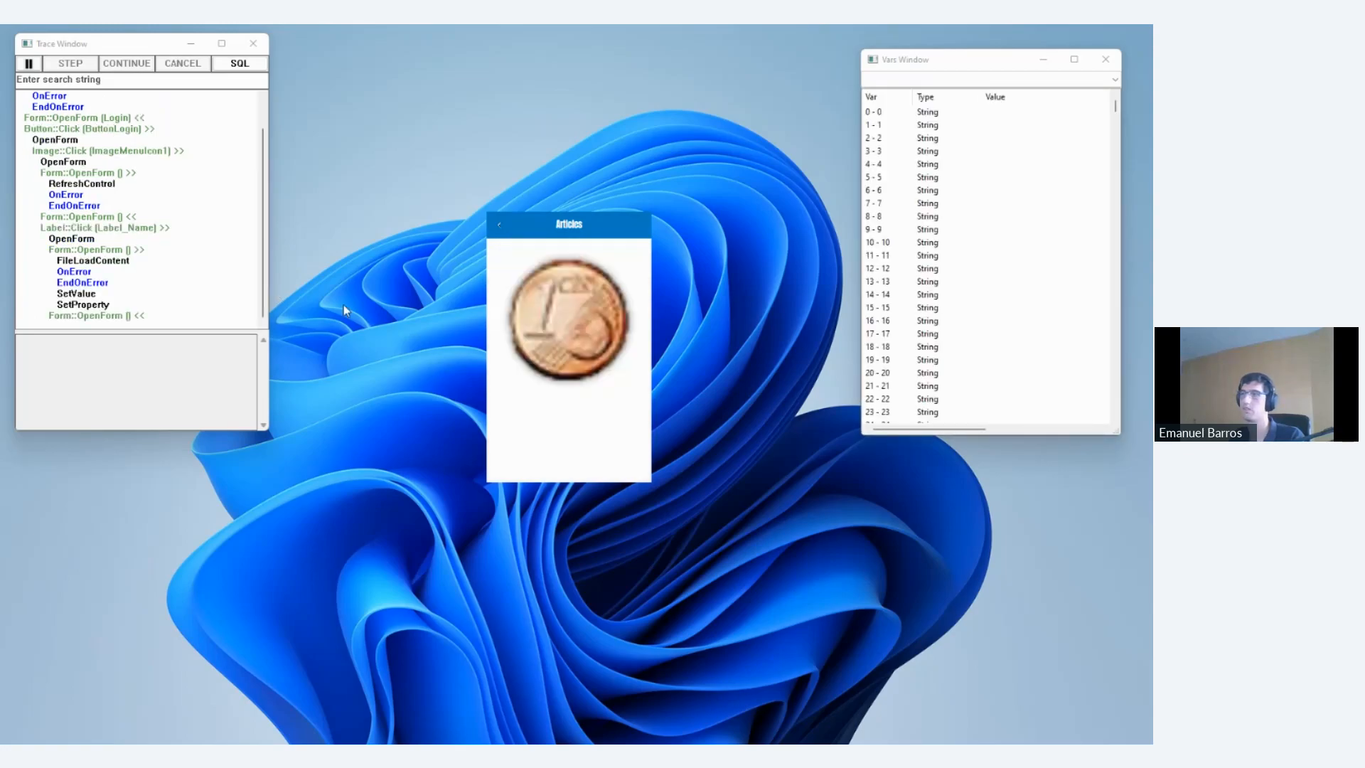
left_click(501, 224)
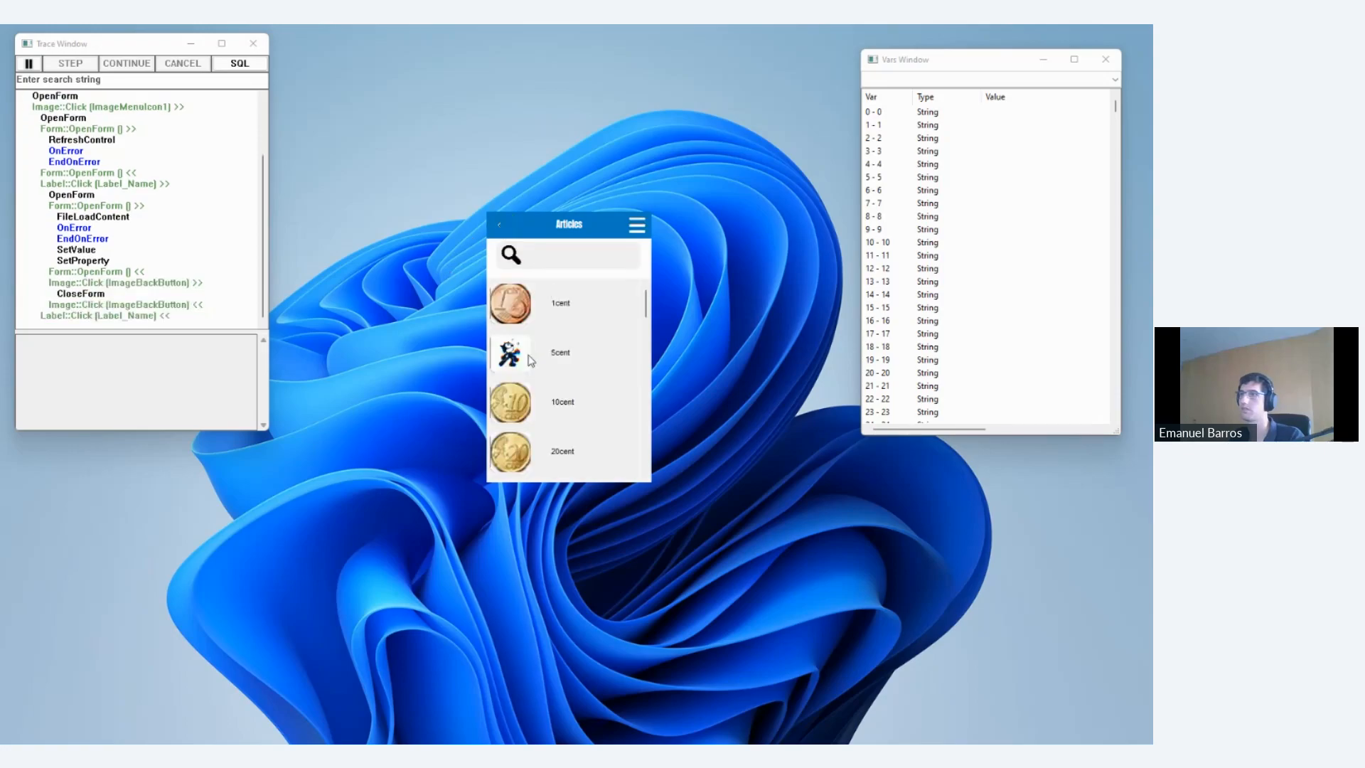
left_click(561, 354)
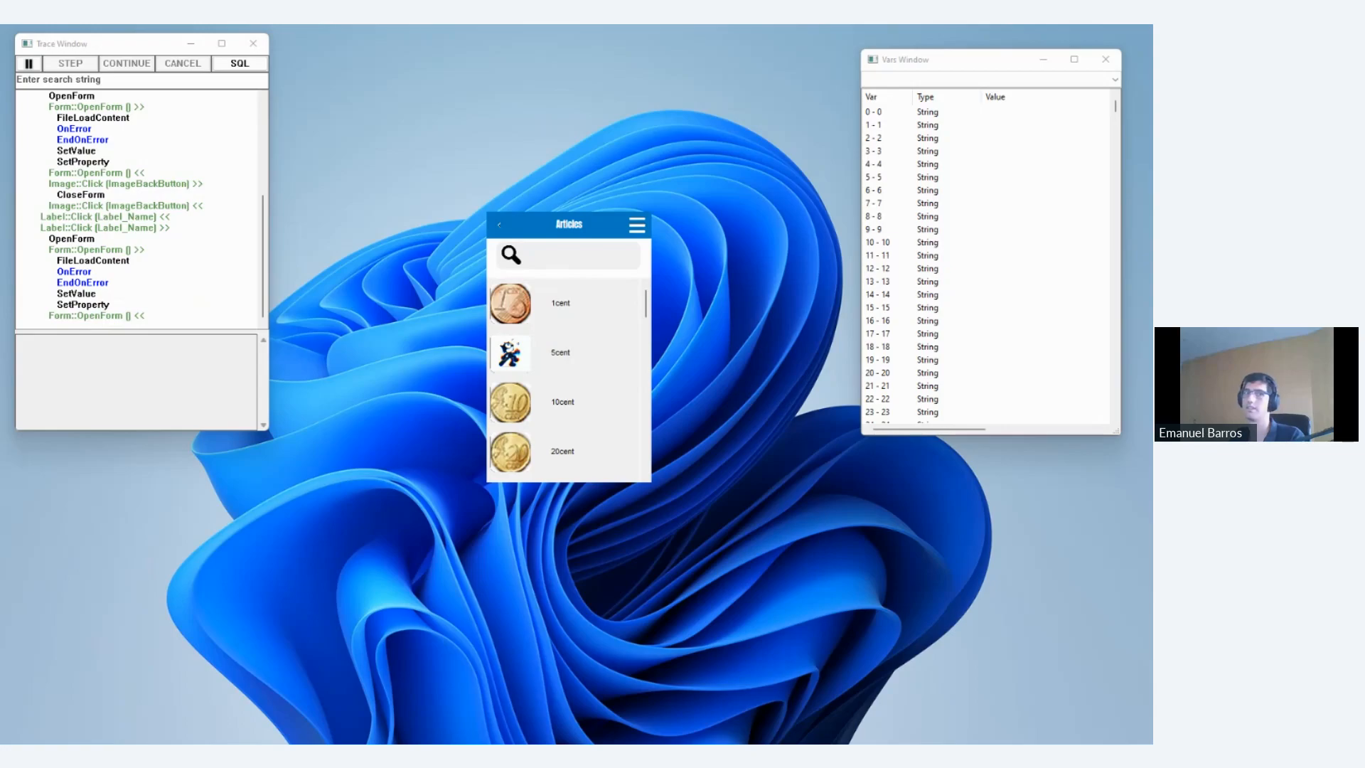
left_click(496, 223)
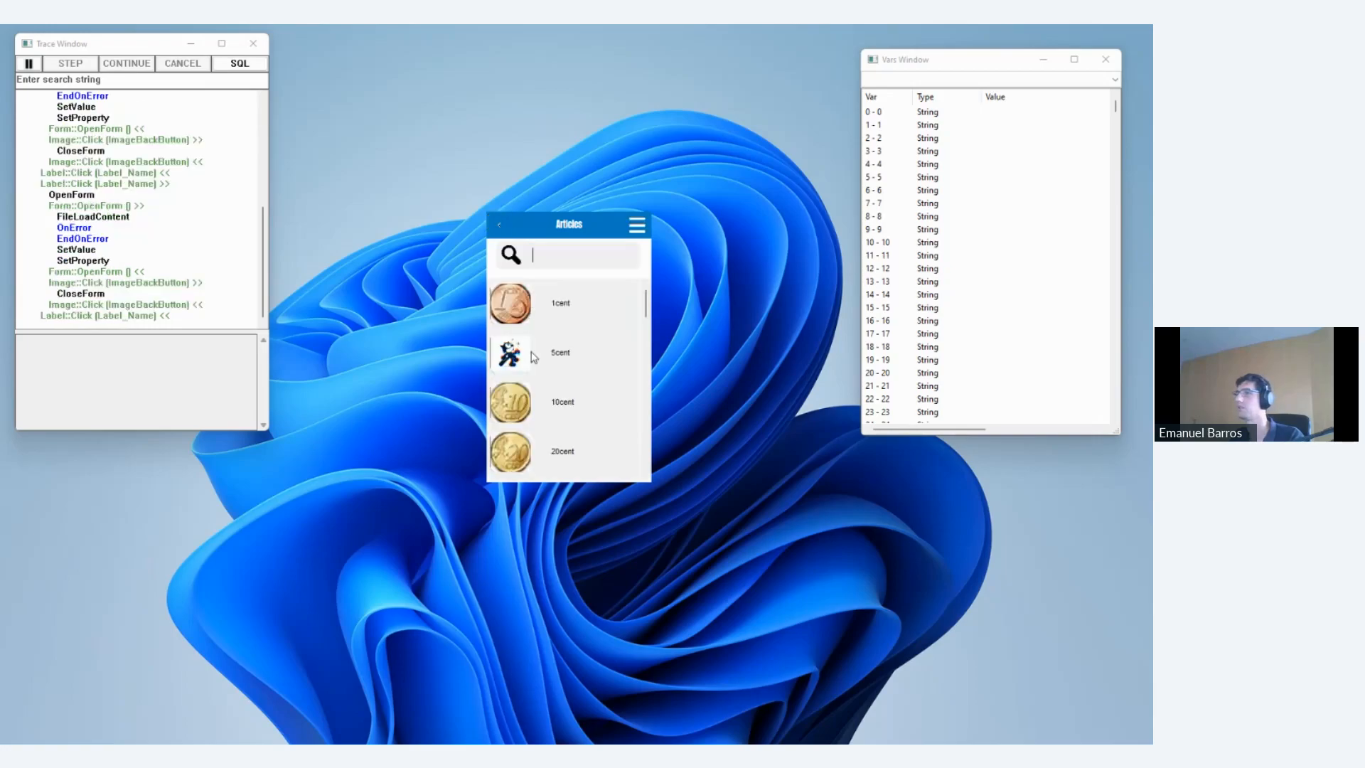
left_click(579, 357)
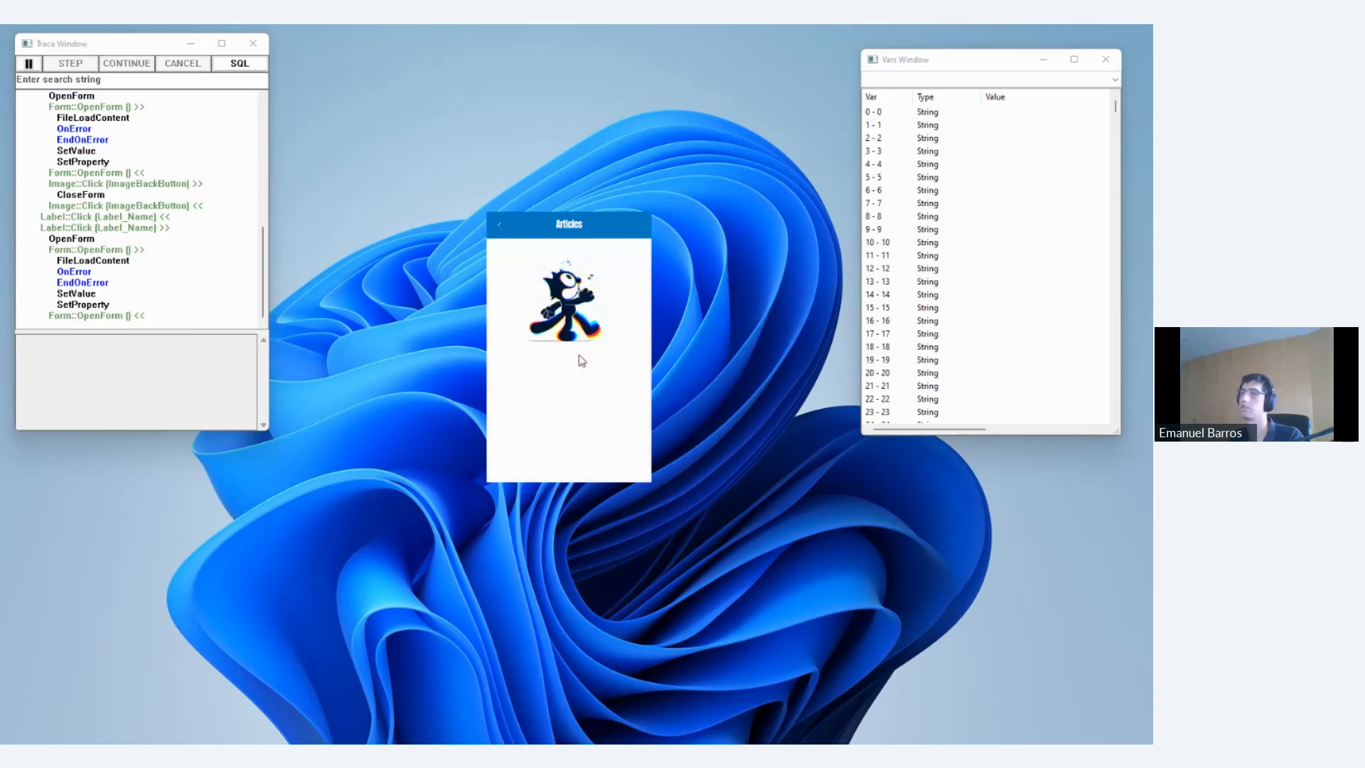
left_click(496, 226)
left_click(503, 224)
left_click(503, 223)
left_click(503, 223)
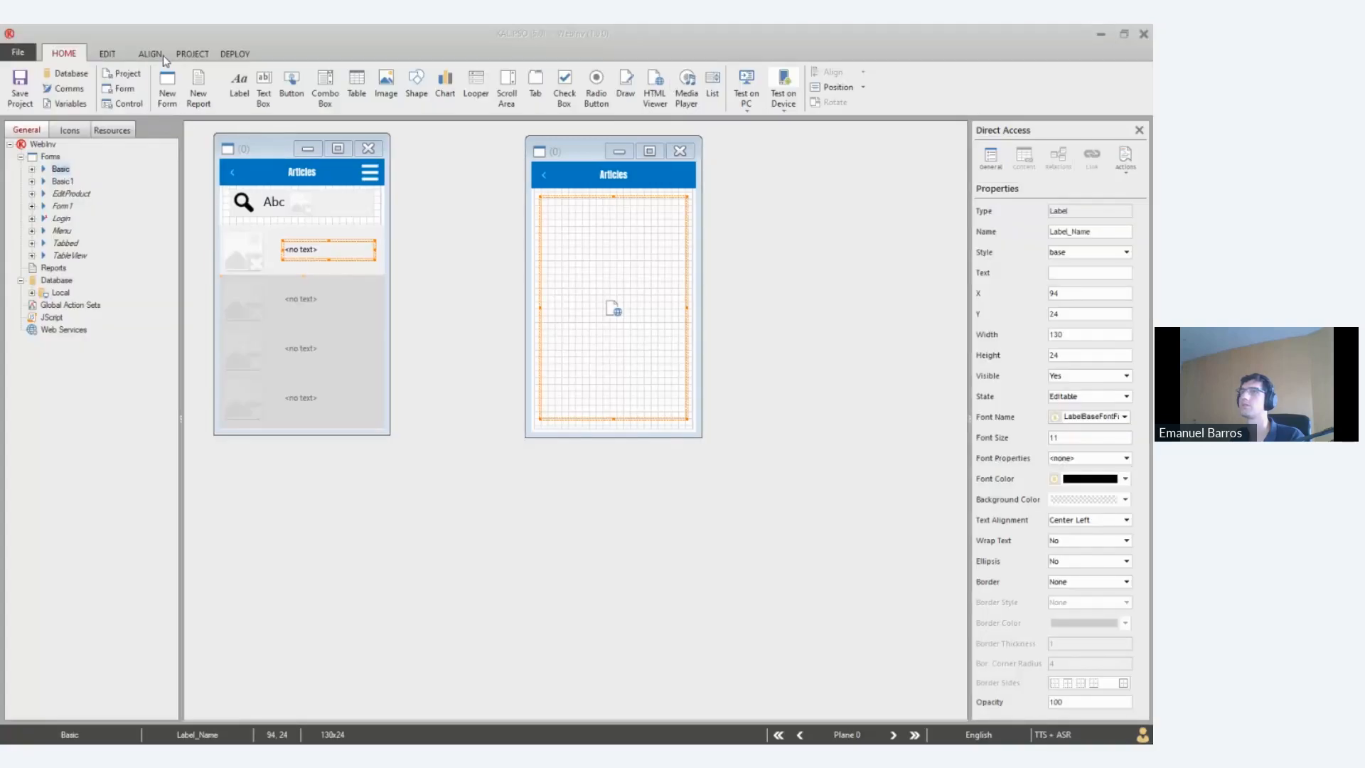
Create a project update file for the synchro folder, keeping project version 1.0.0
left_click(231, 54)
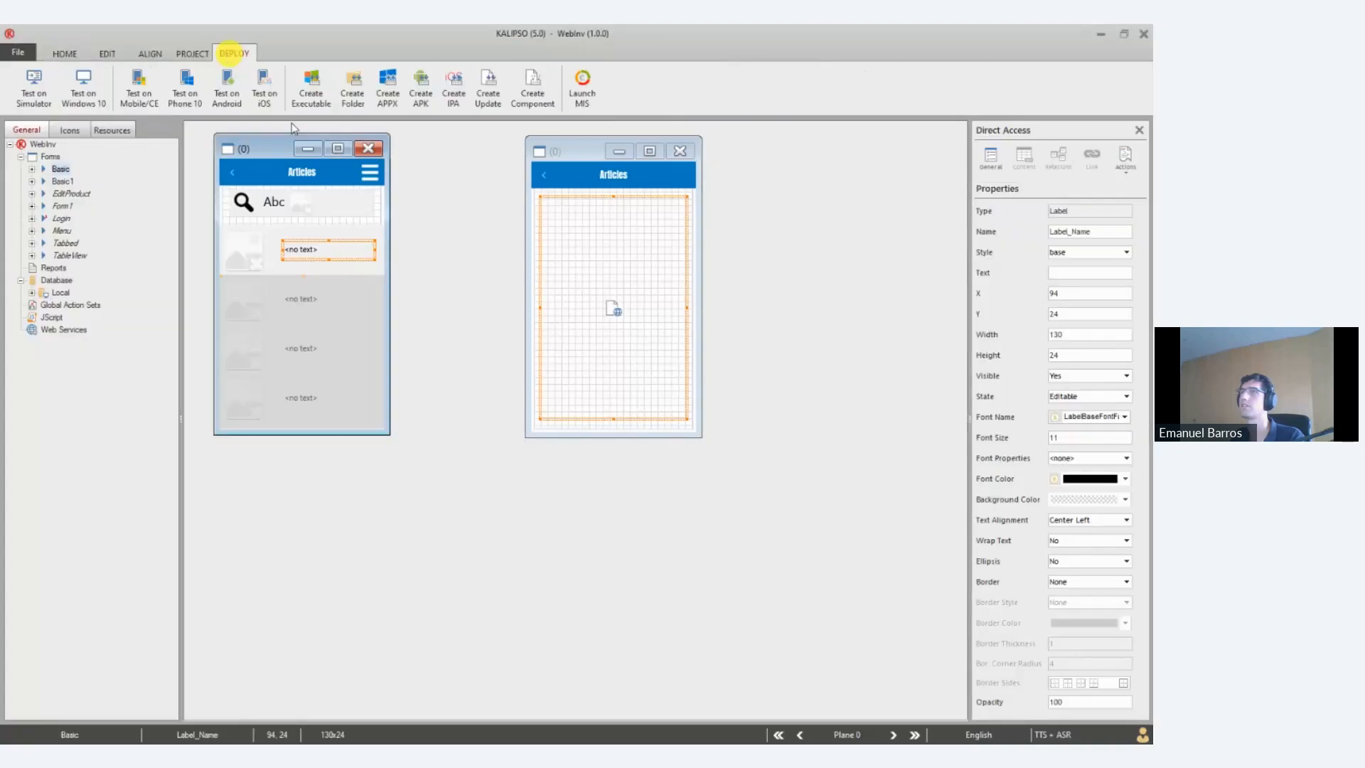
left_click(479, 86)
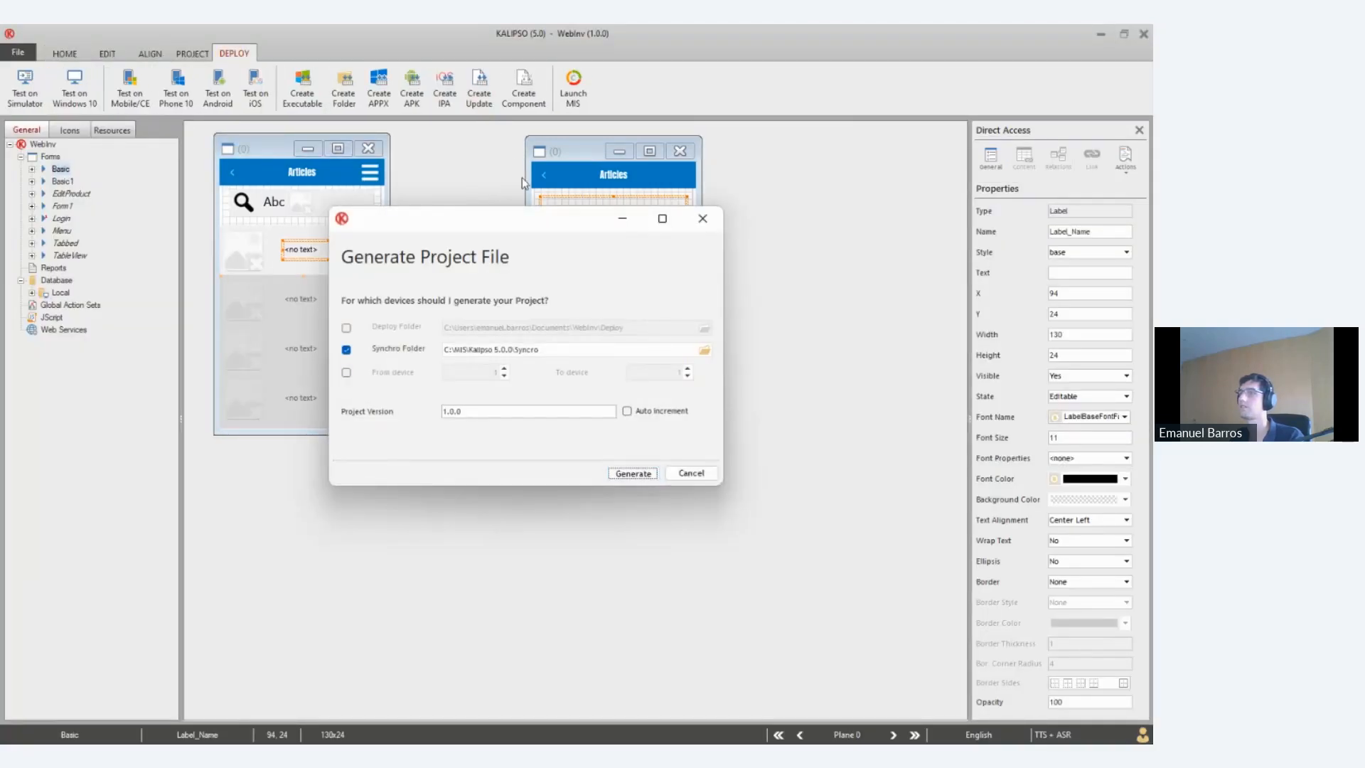
key("Return")
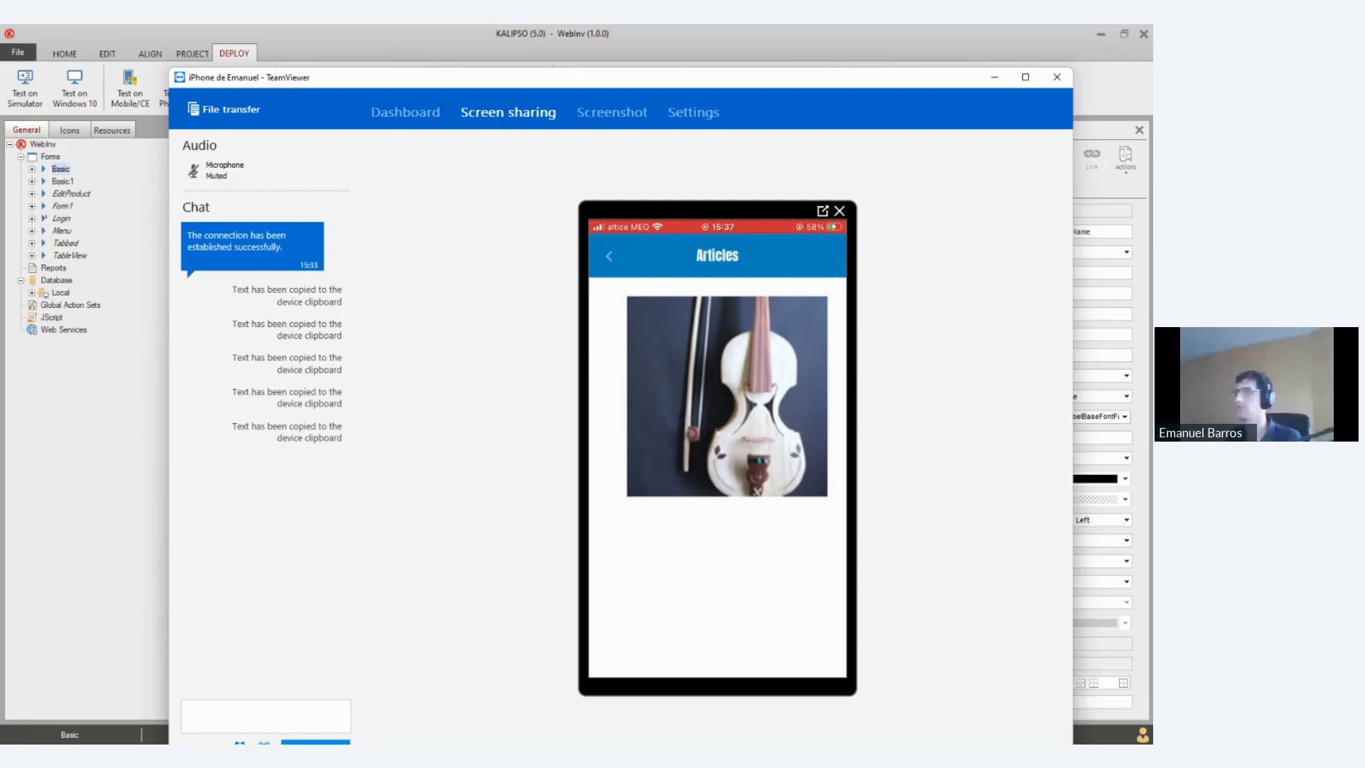
left_click(118, 473)
left_click(638, 451)
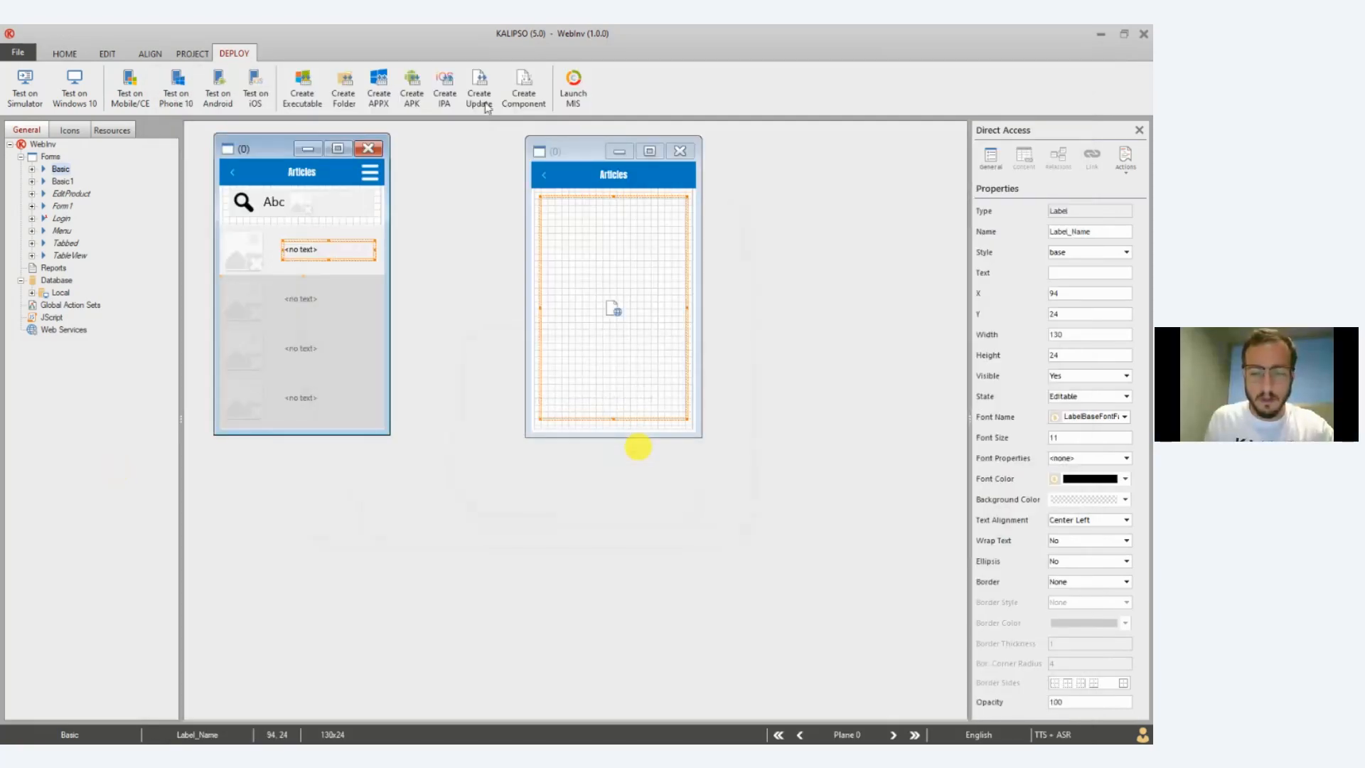
Generate the project update again with the deploy folder and device range options toggled, and switch to the TeamViewer phone screen
left_click(487, 106)
left_click(346, 328)
left_click(346, 372)
left_click(637, 474)
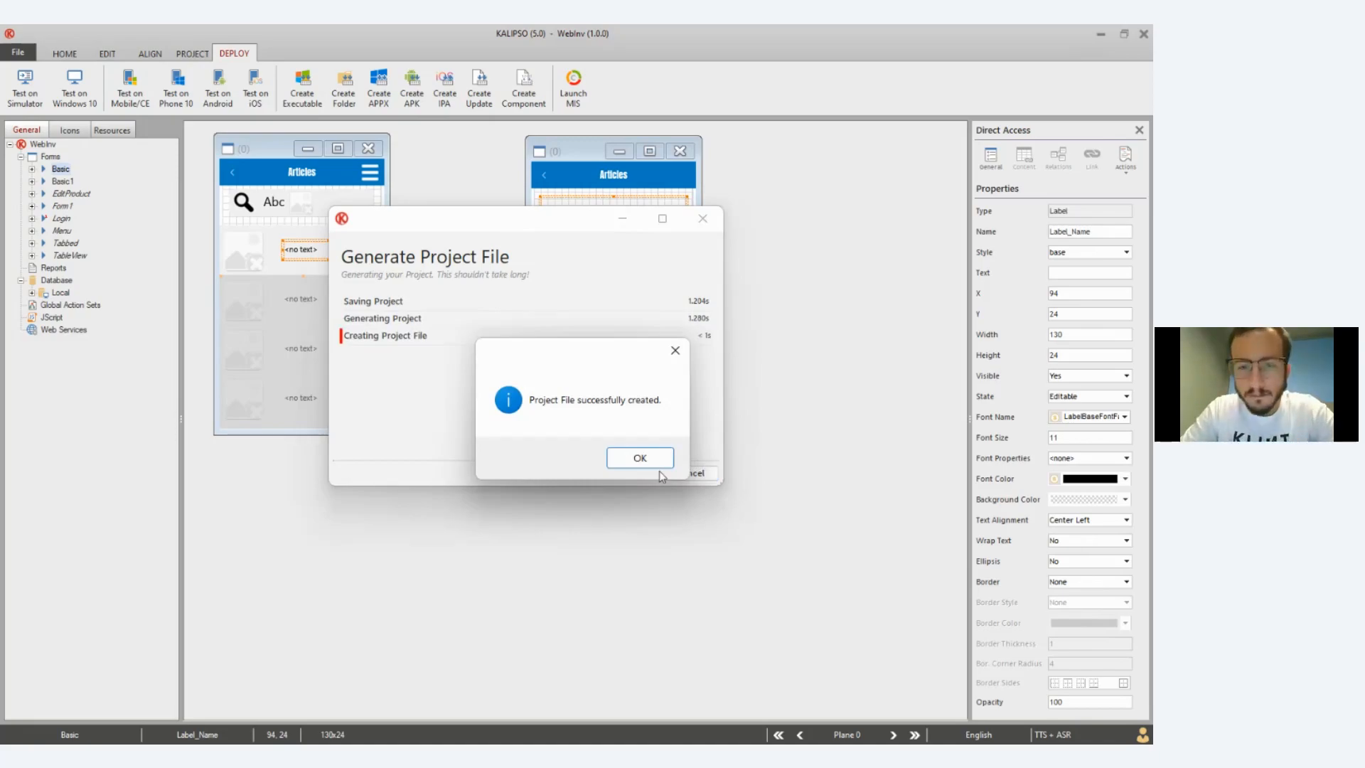
left_click(640, 458)
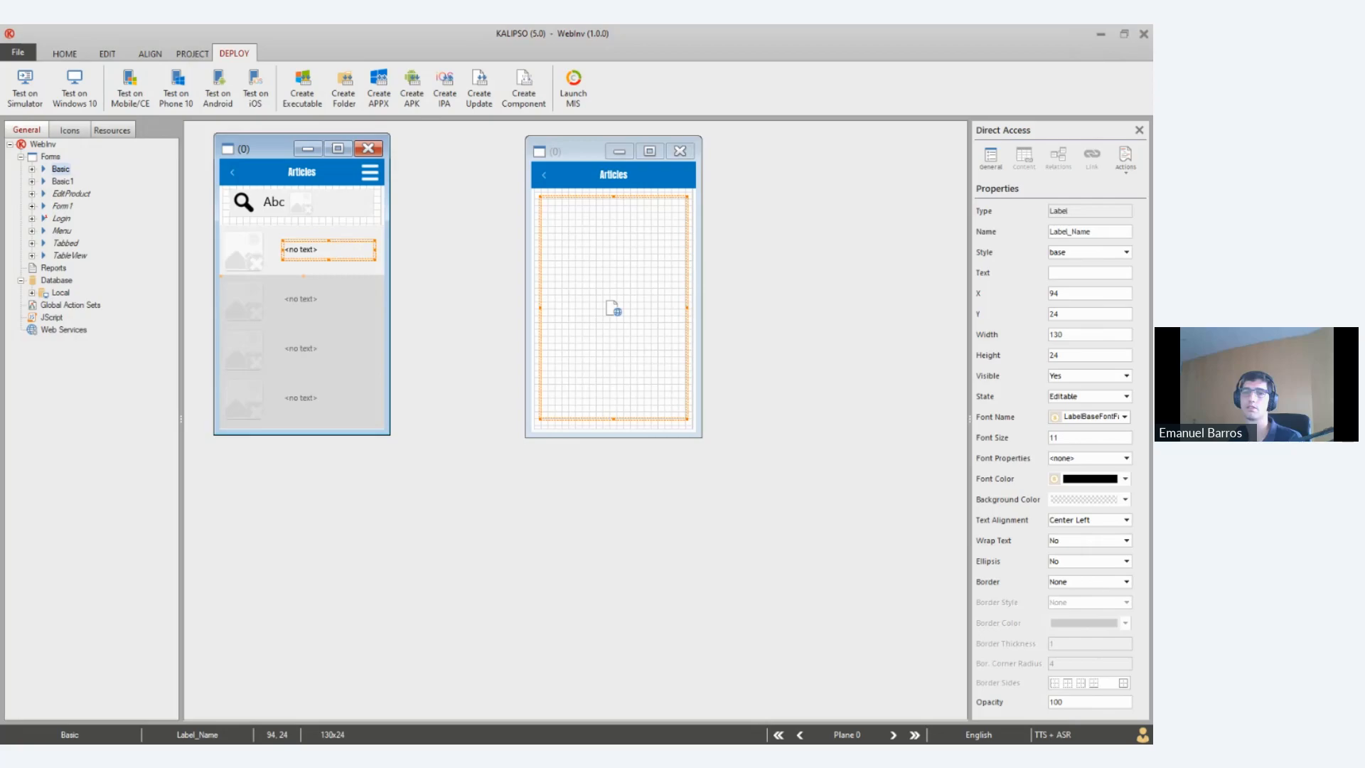
key("alt+Tab")
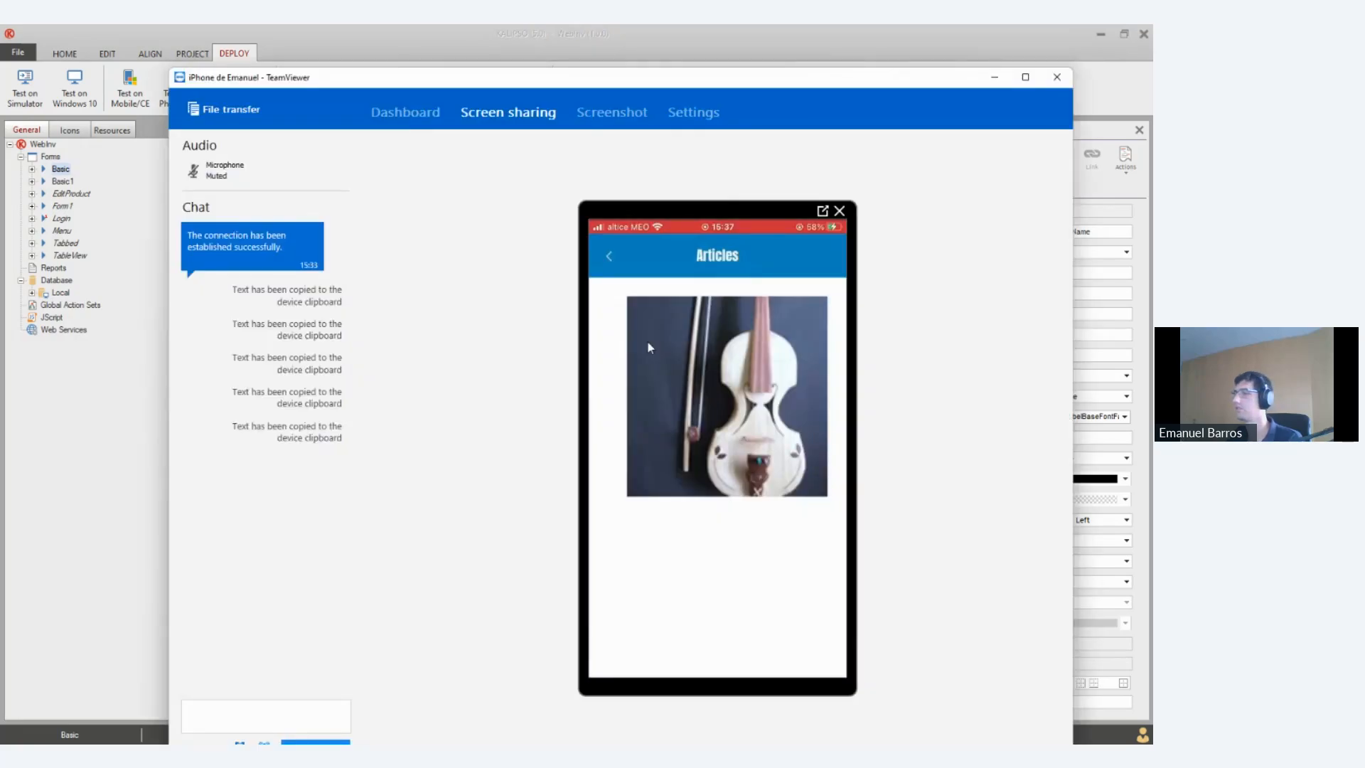
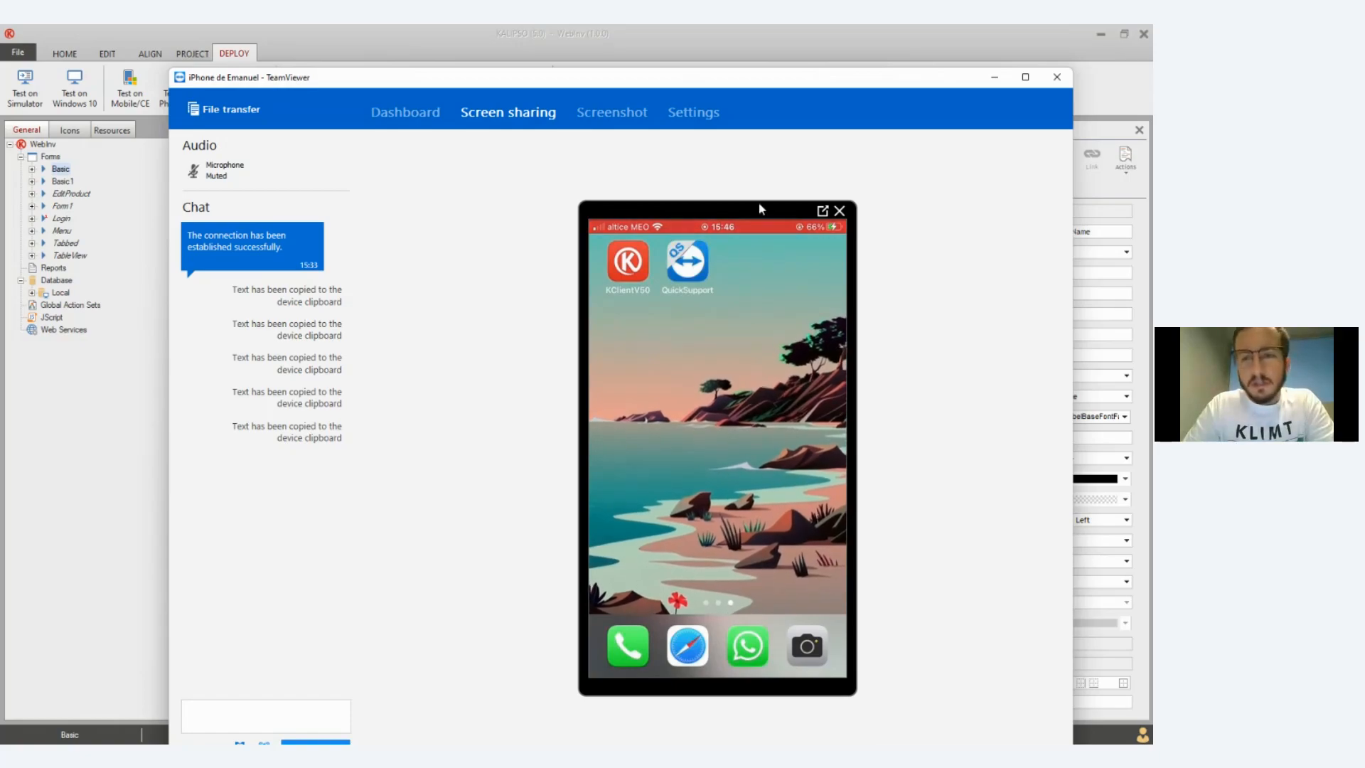
Return from the phone screen to the project and list the Basic form's controls in the project tree
left_click(994, 77)
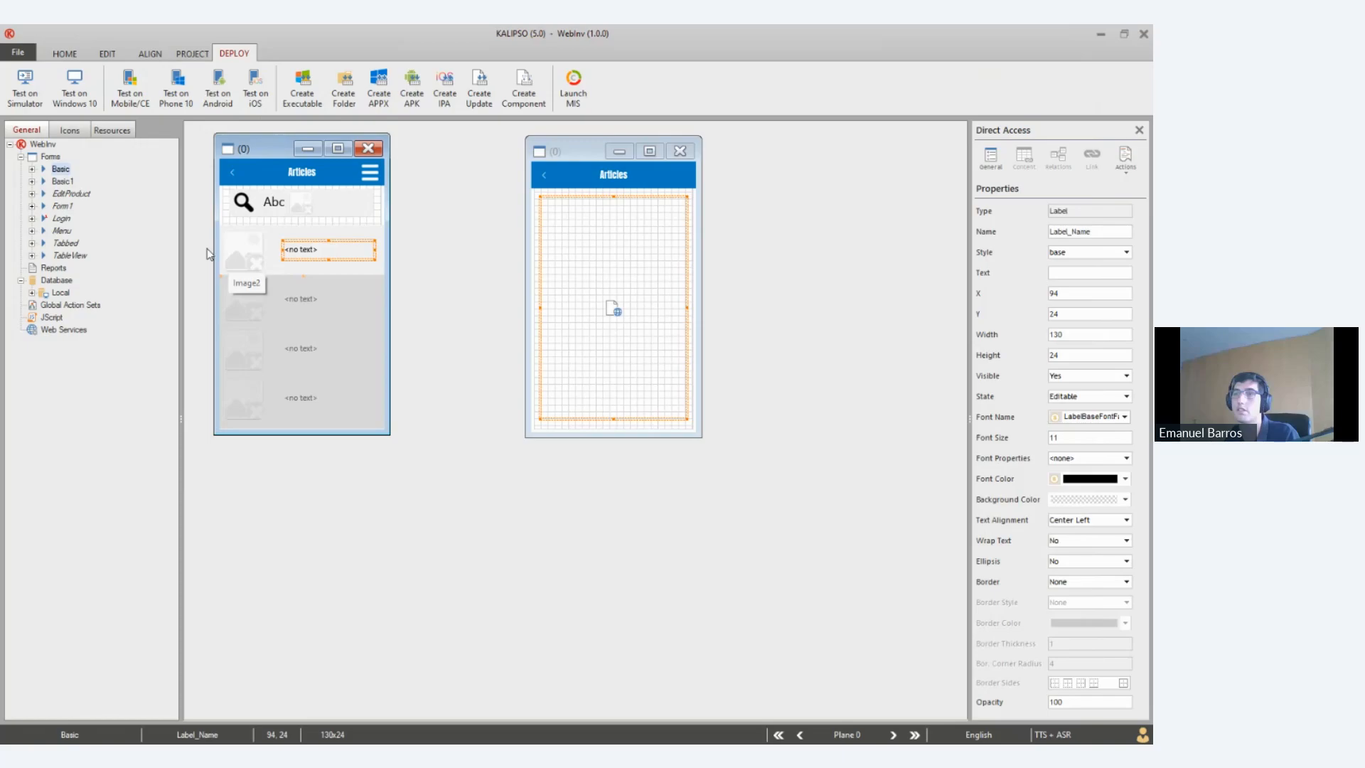
left_click(32, 169)
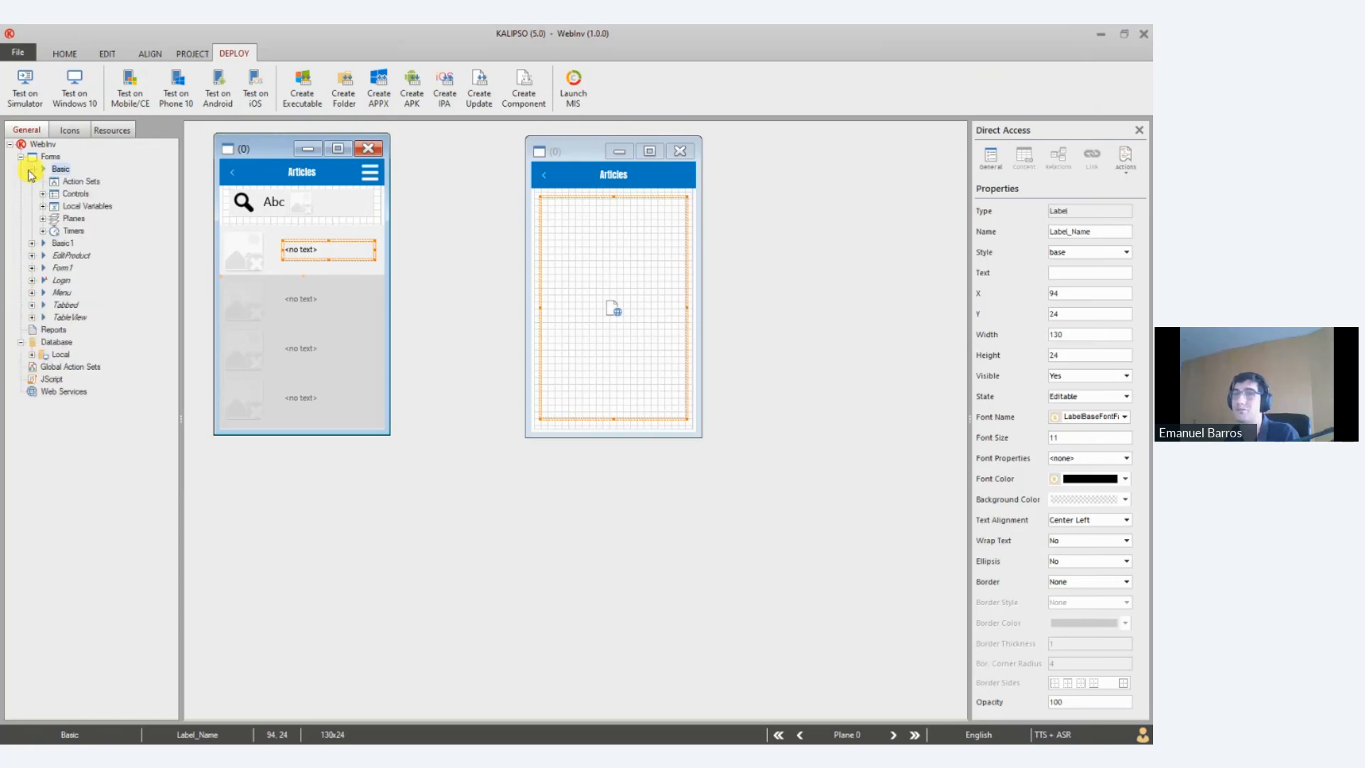
left_click(44, 220)
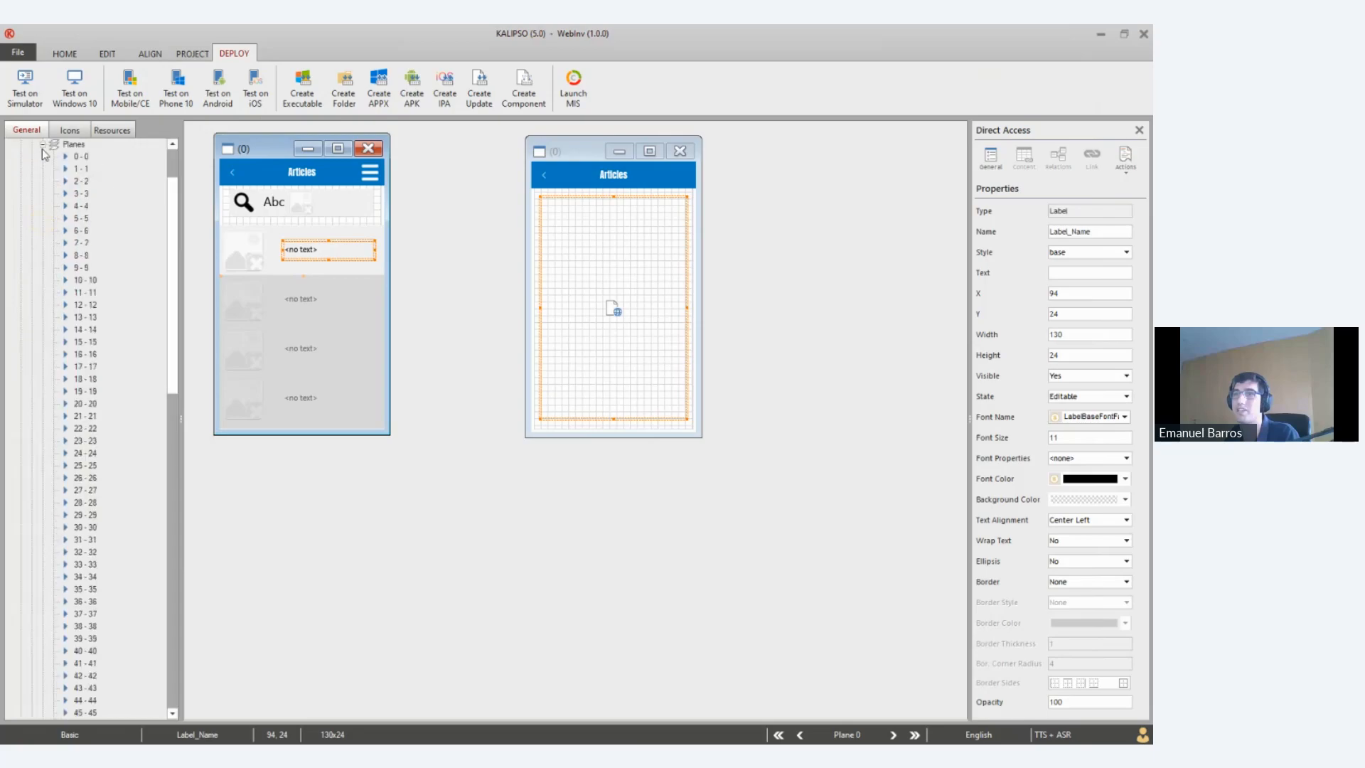
left_click(42, 145)
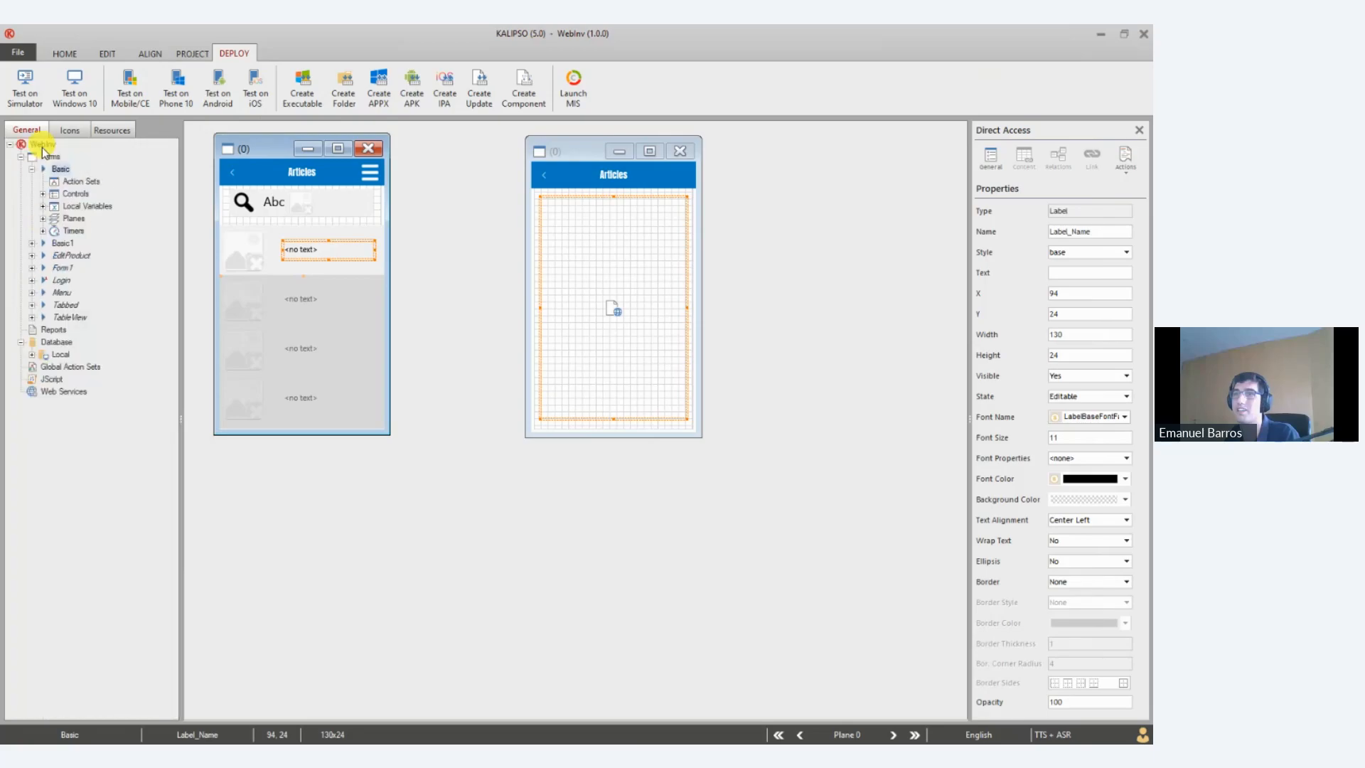
left_click(44, 193)
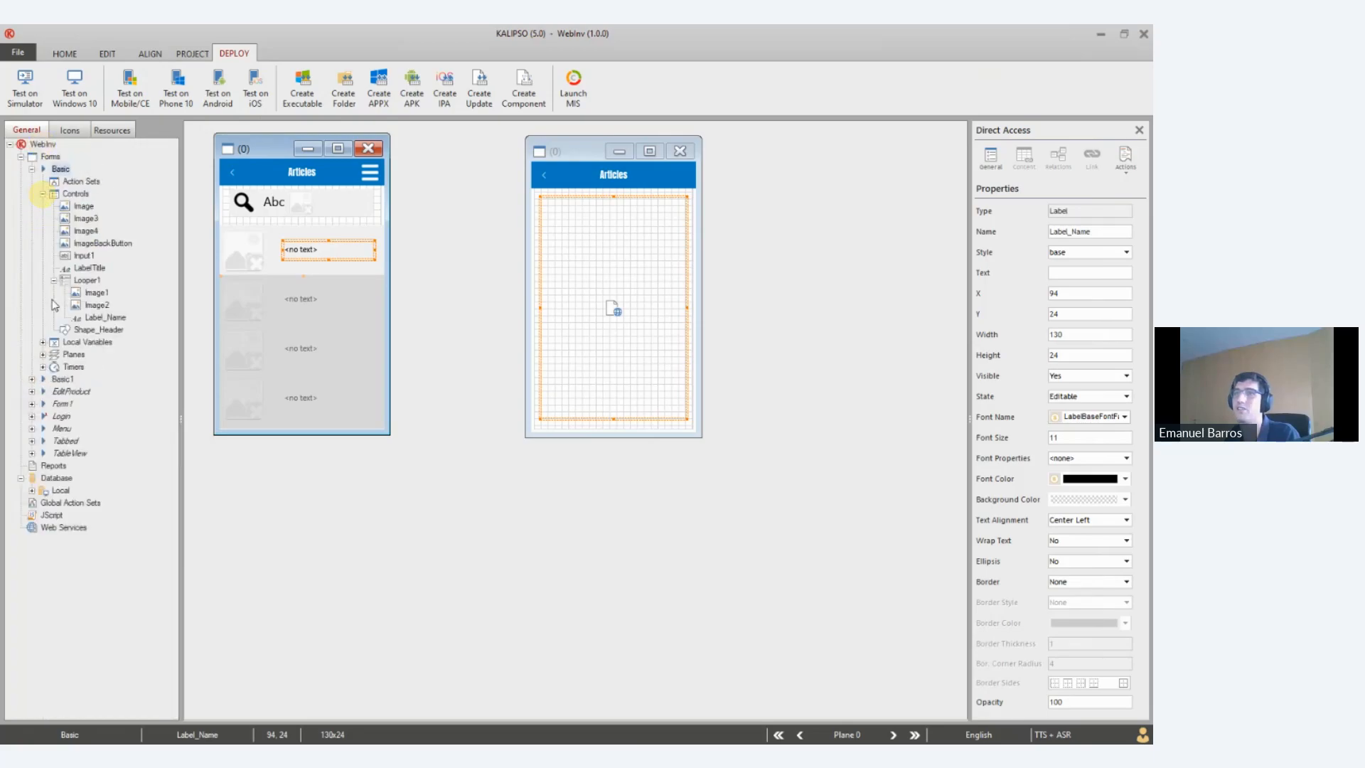
left_click(97, 293)
double_click(1091, 230)
left_click(1091, 229)
key("BackSpace")
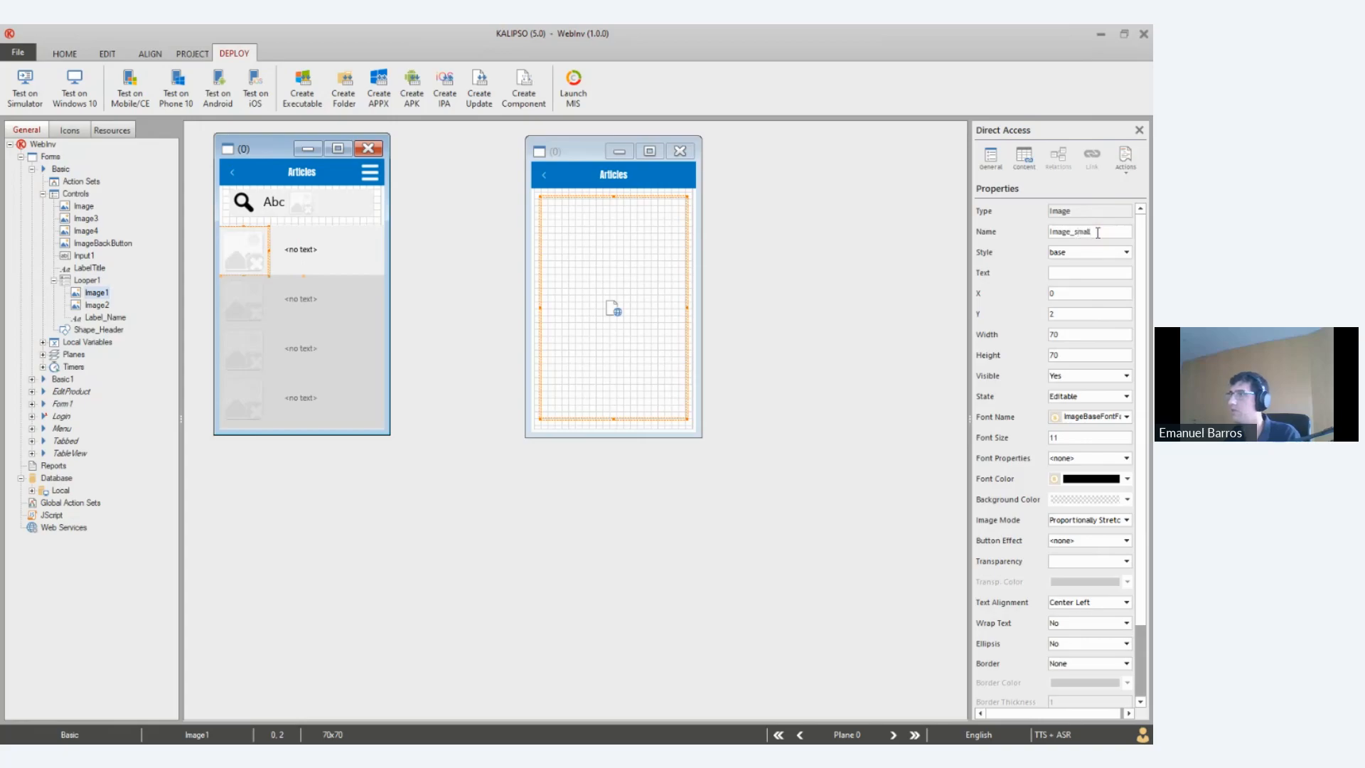
left_click(103, 304)
left_click(103, 304)
Rename the Image1 control inside Looper1 as Image_small
left_click(96, 292)
double_click(1090, 231)
left_click(1089, 231)
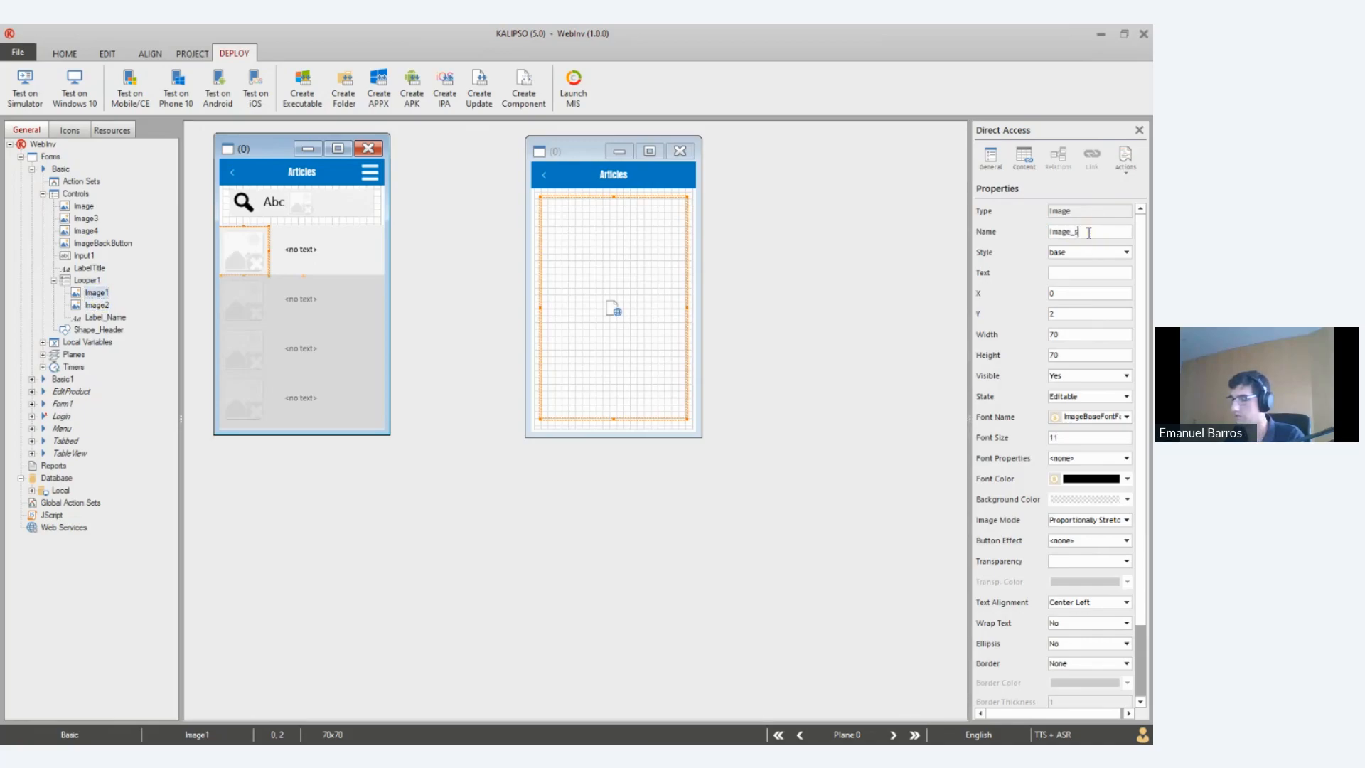
type("_small")
key("Return")
Rename the Image2 control inside Looper1 as Image_sqrt
left_click(105, 305)
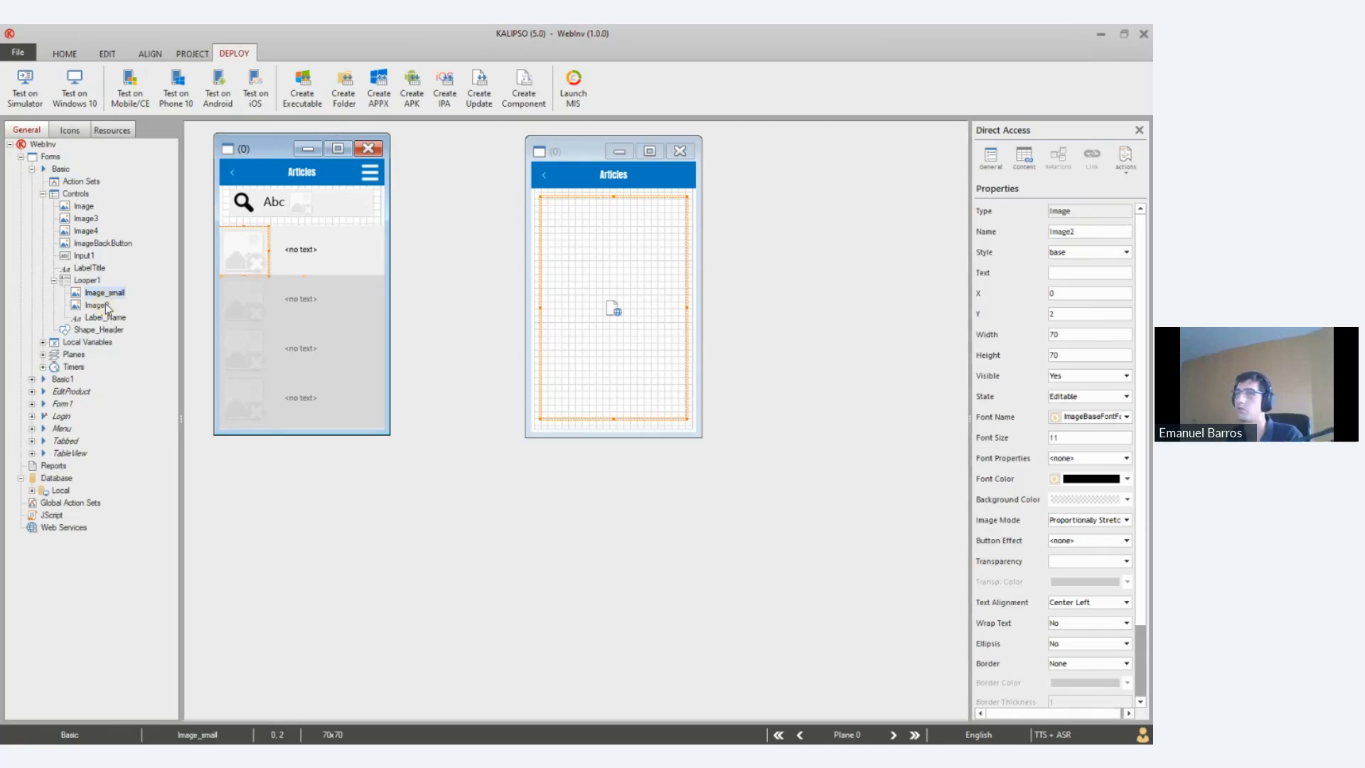
double_click(1089, 231)
left_click(1091, 232)
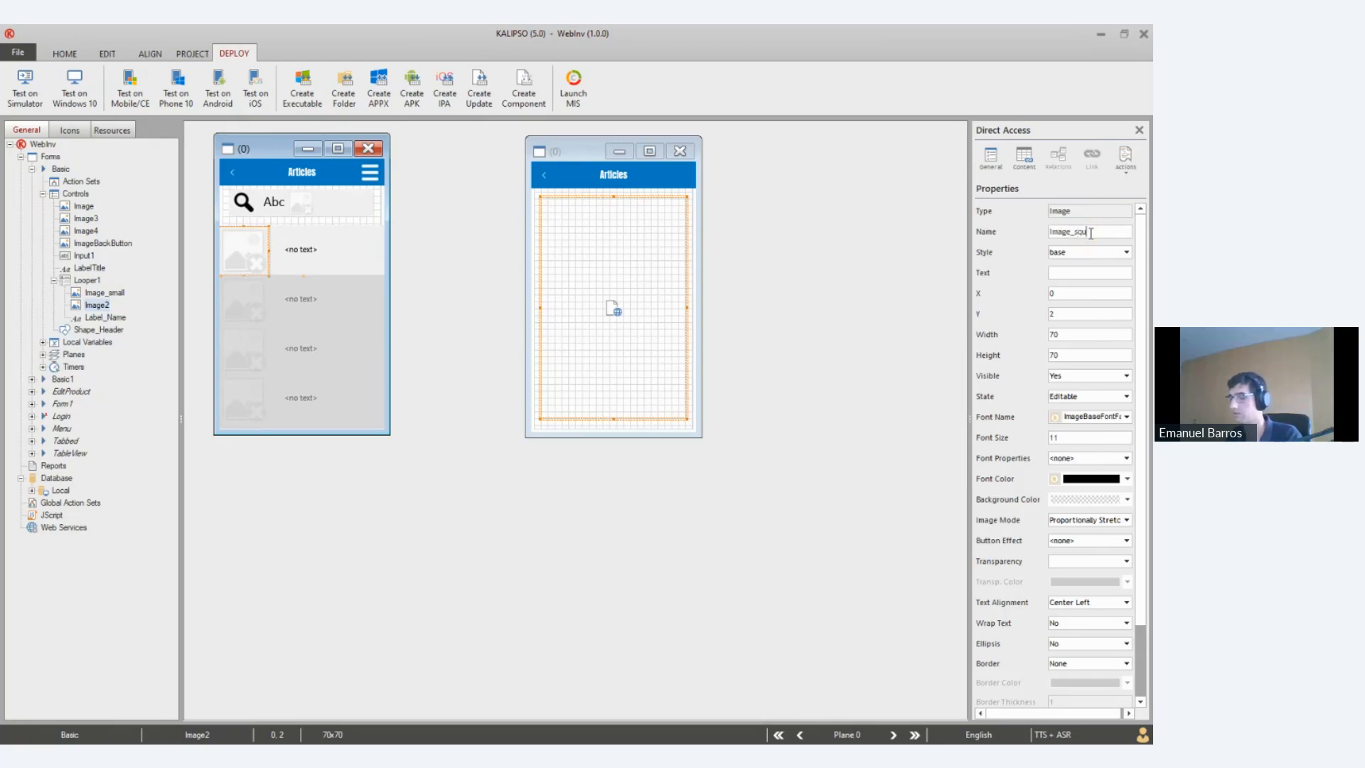
type("_sqrt")
key("Return")
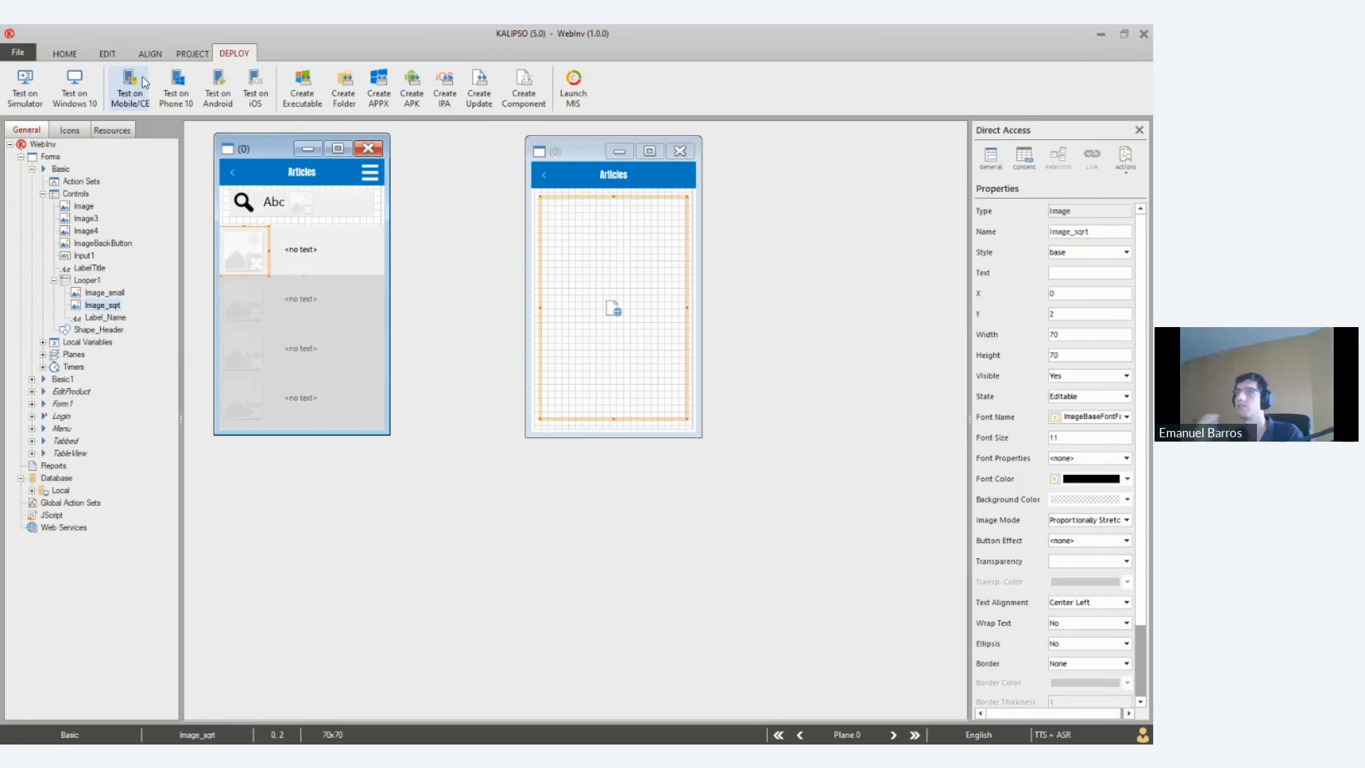
Reorder Looper1's controls in the Basic form's focus order as Image_sqrt, Image_small, Label_Name, and save the order
left_click(193, 54)
left_click(152, 53)
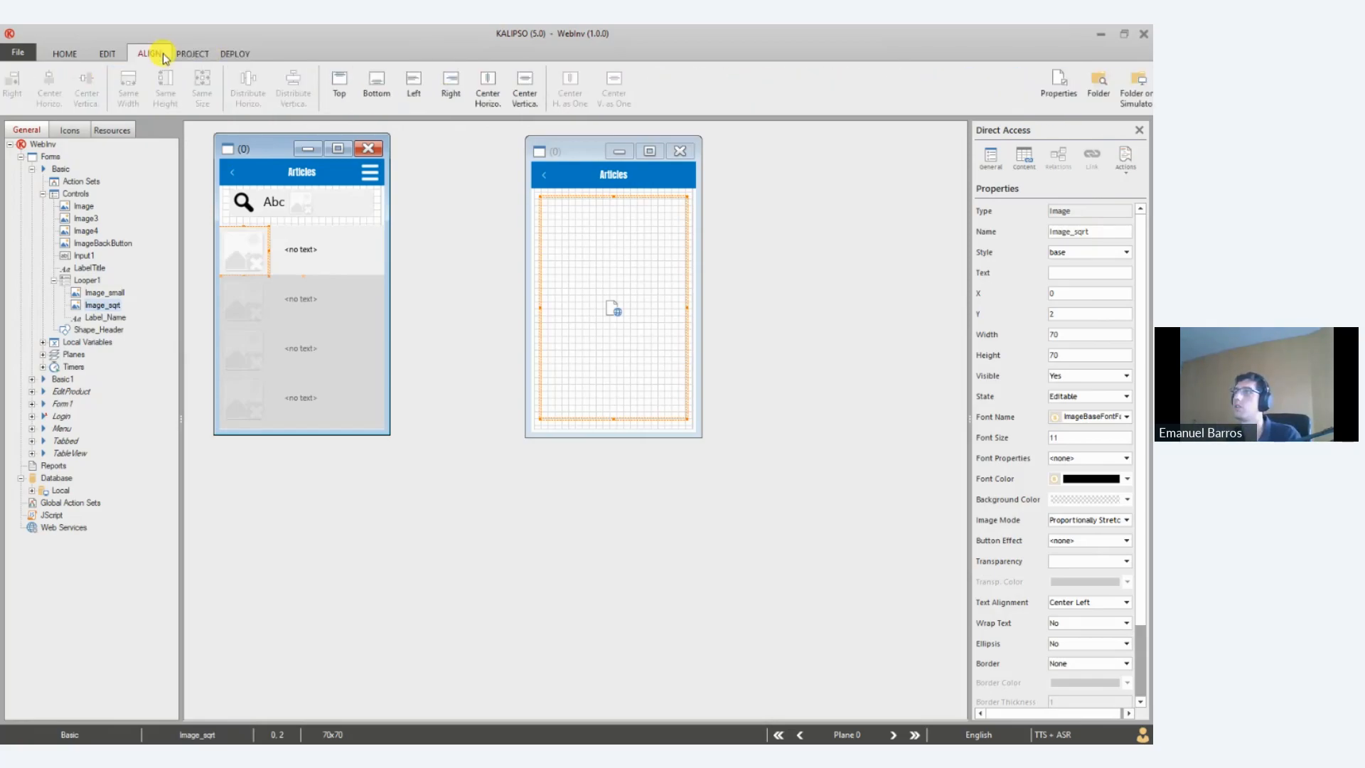
left_click(123, 57)
left_click(696, 100)
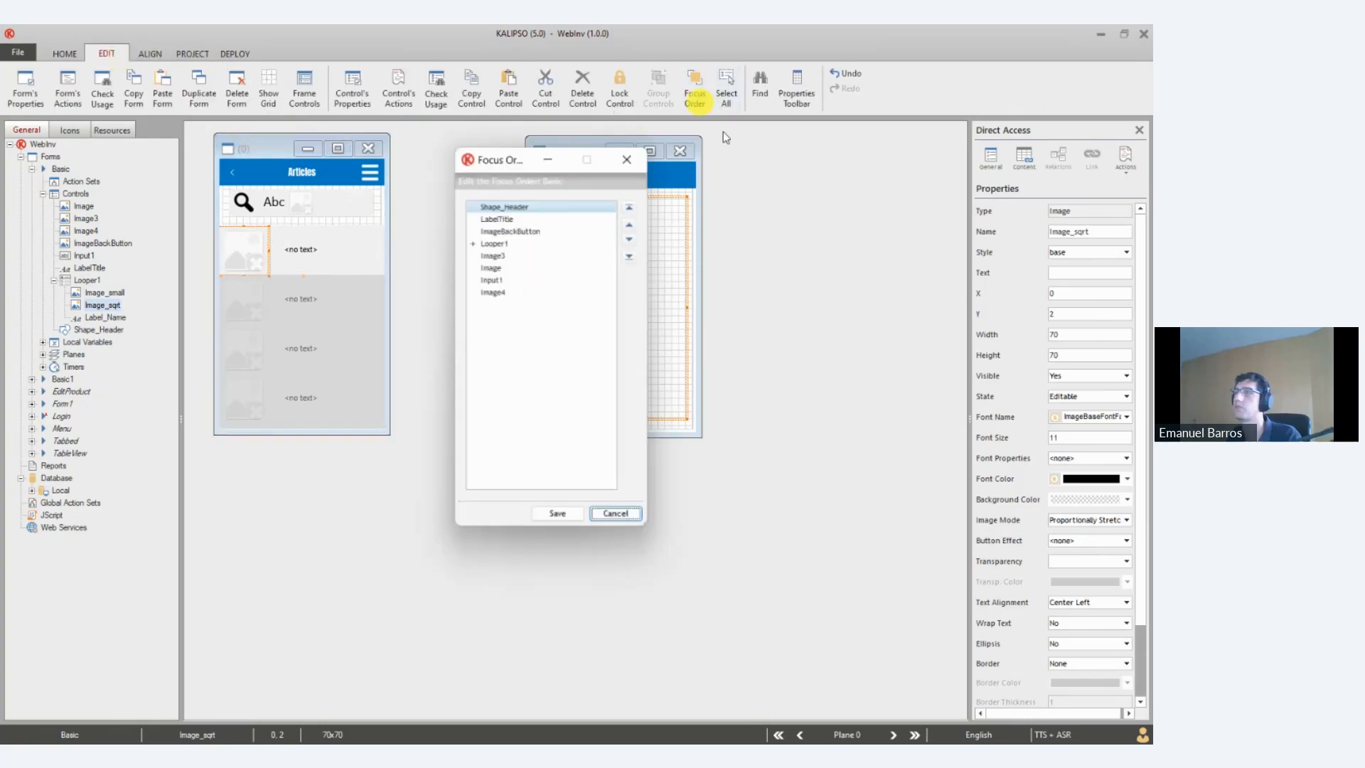
left_click(472, 244)
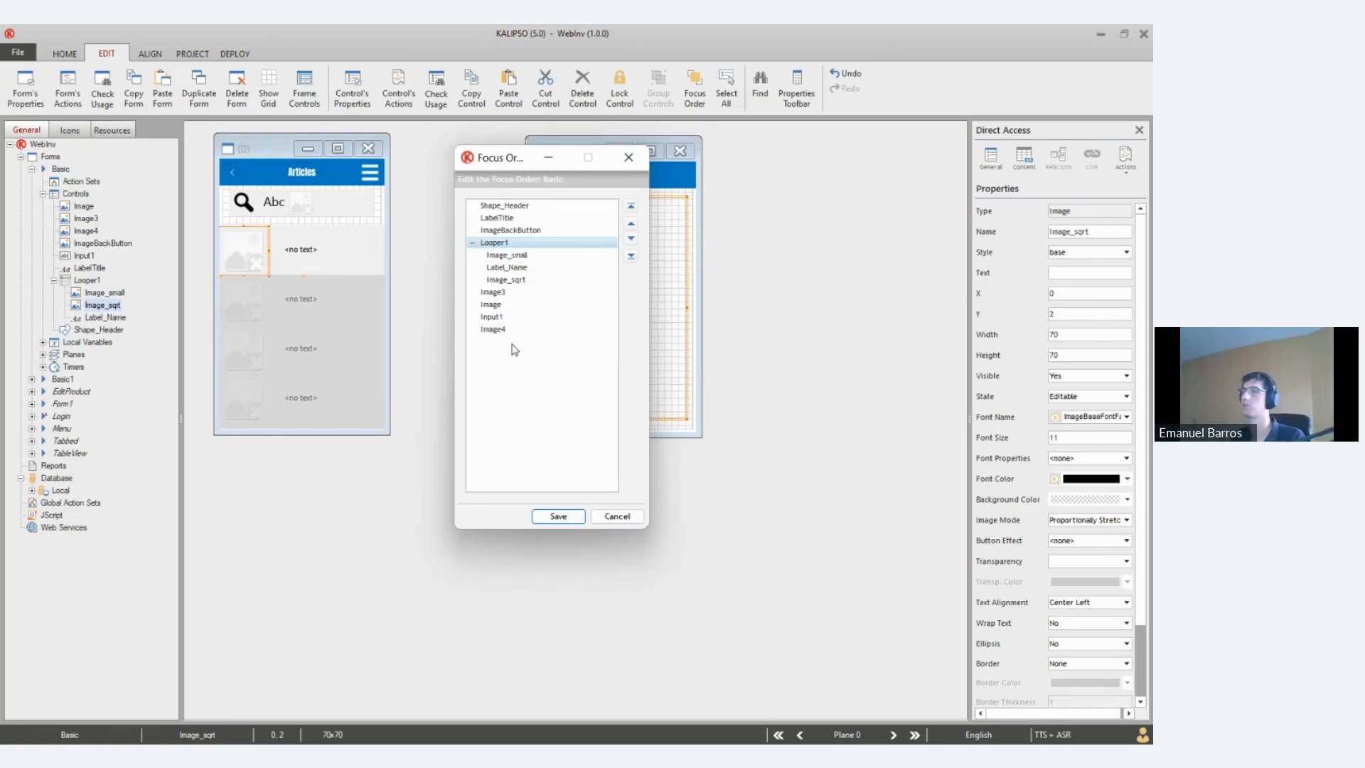
left_click(528, 257)
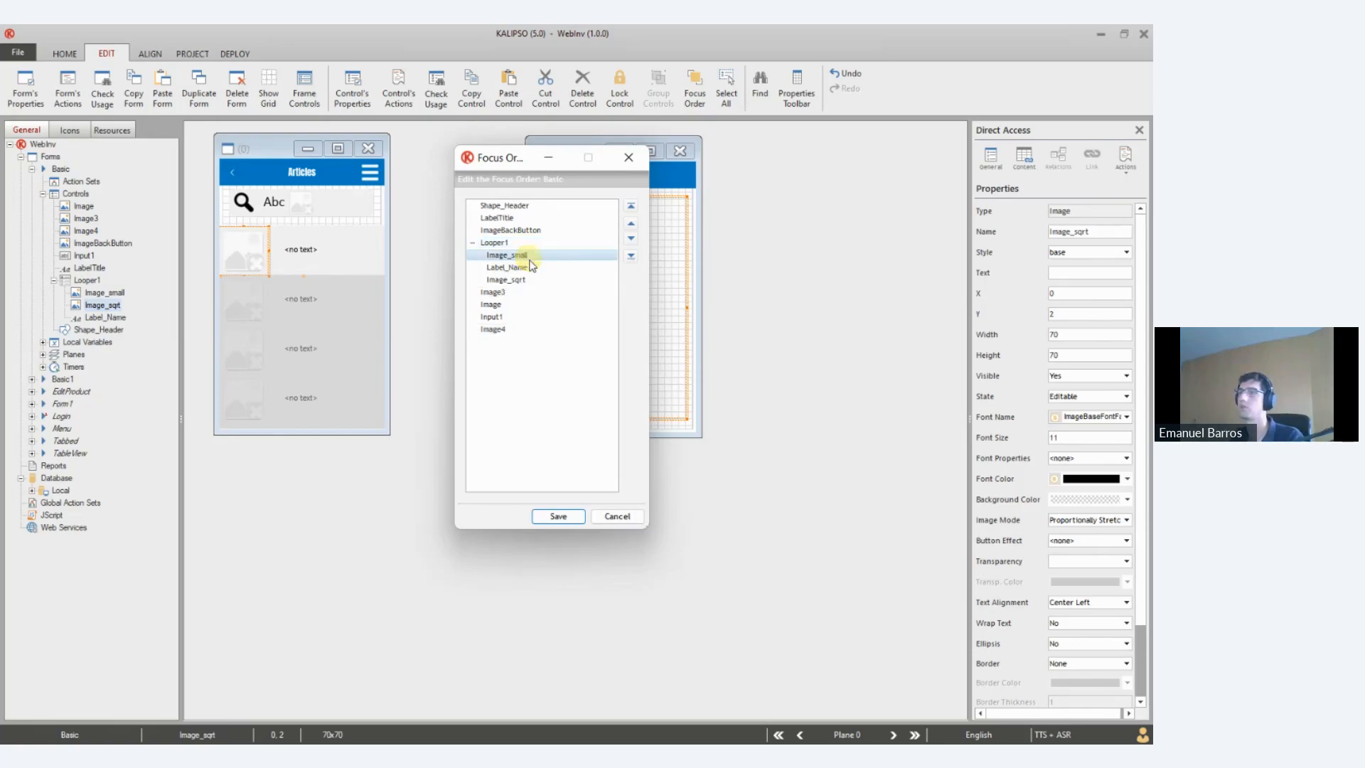
left_click(533, 279)
left_click(630, 223)
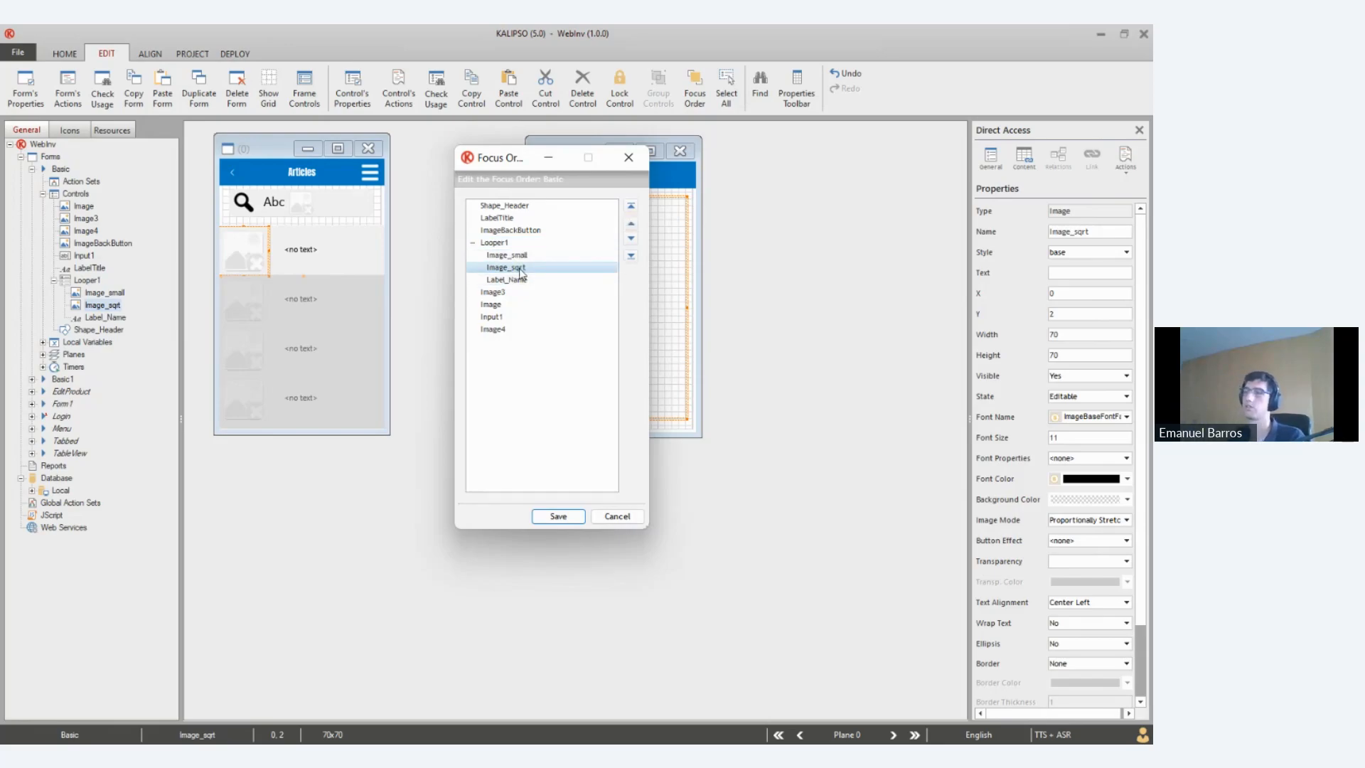
left_click(526, 256)
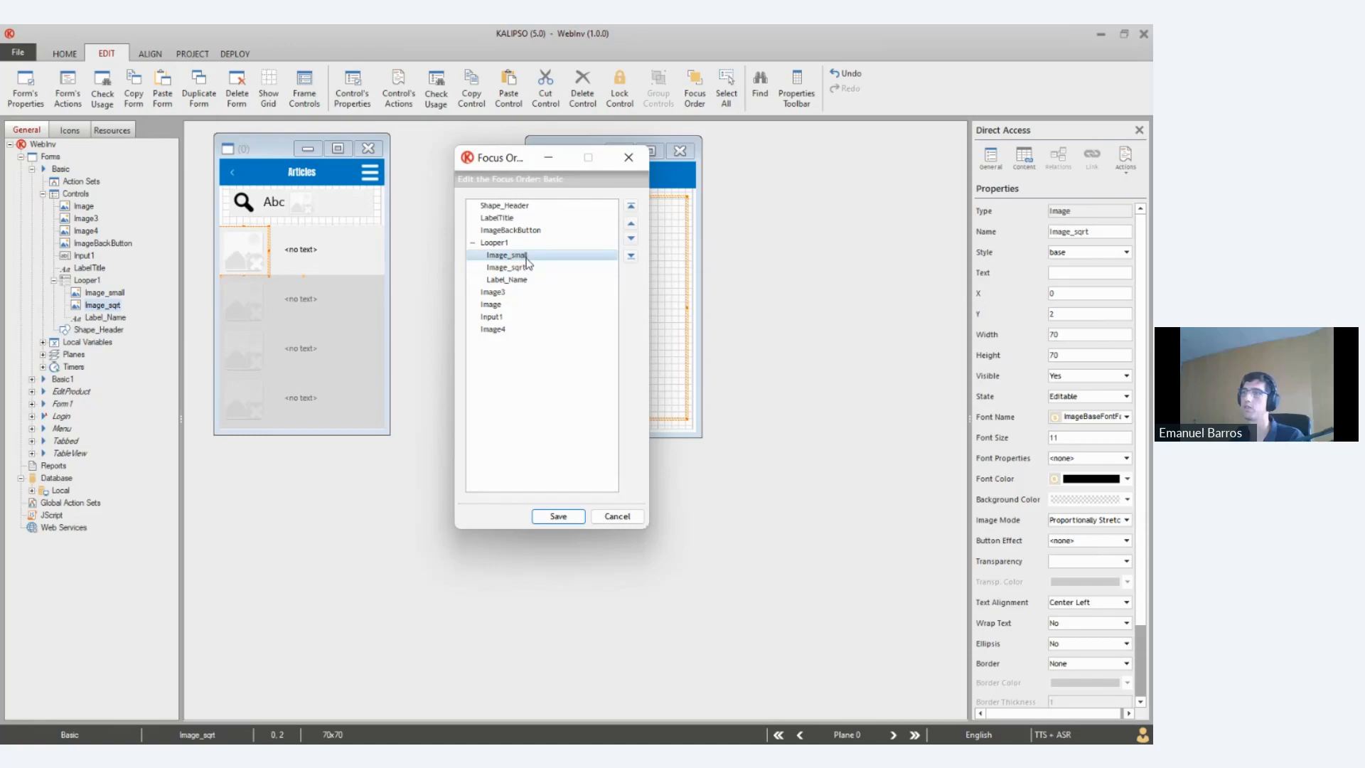
left_click(631, 239)
left_click(558, 519)
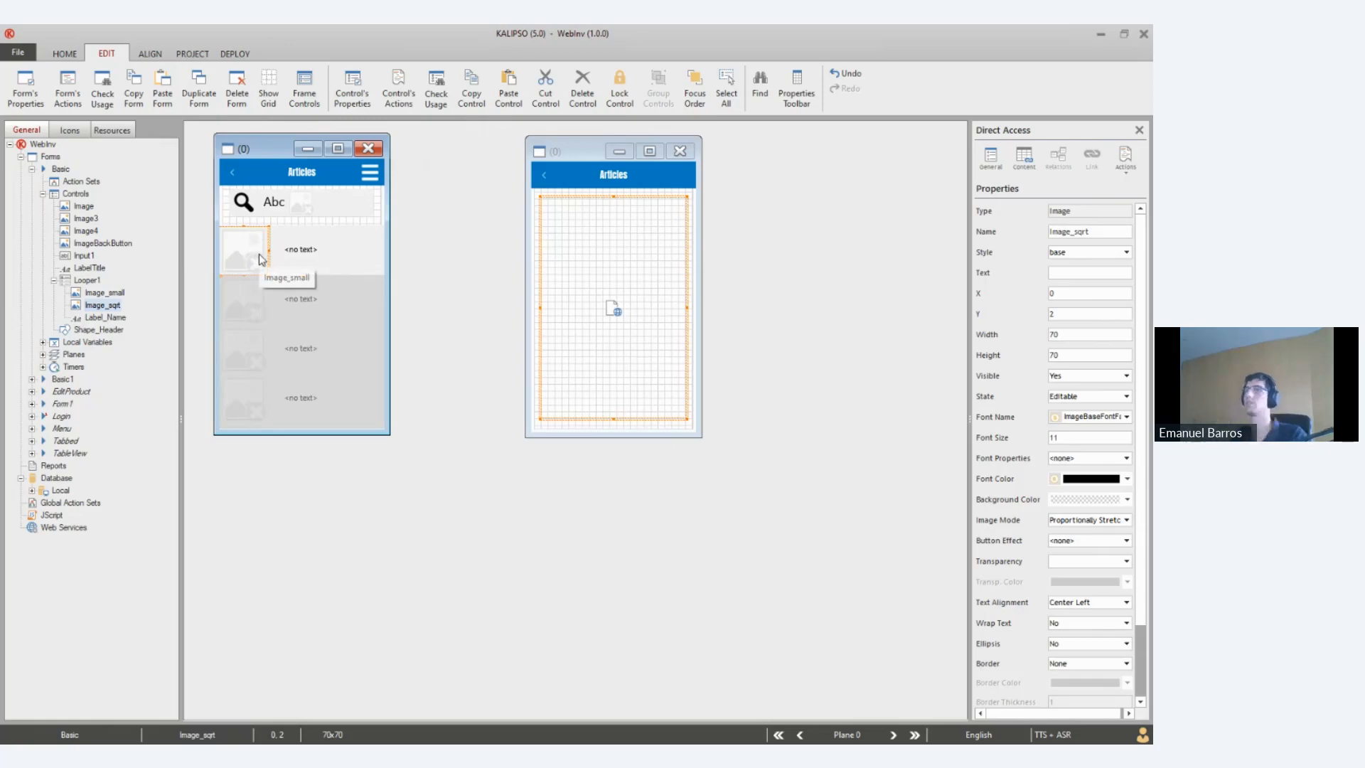
Move Image_small back above Image_sqrt in Looper1's focus order and save it
left_click(695, 89)
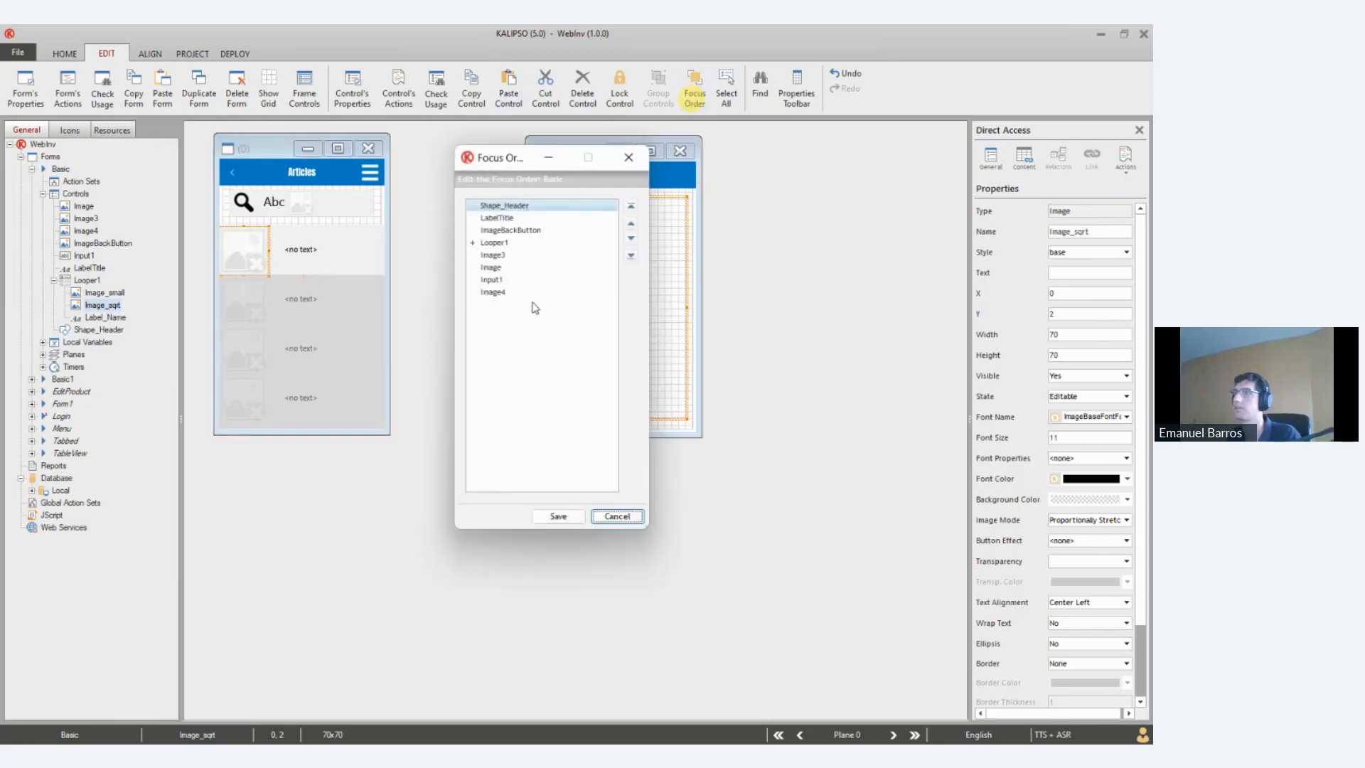
left_click(473, 243)
left_click(506, 255)
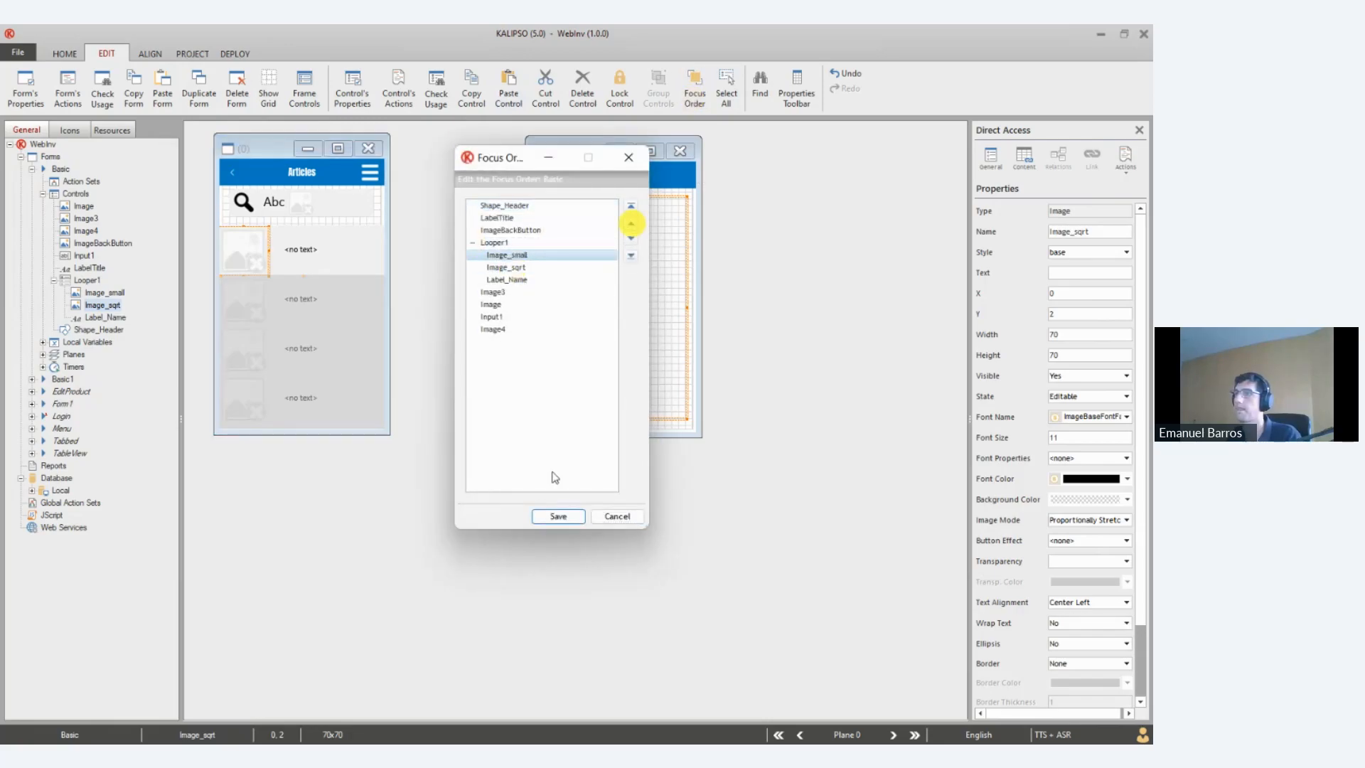
left_click(570, 517)
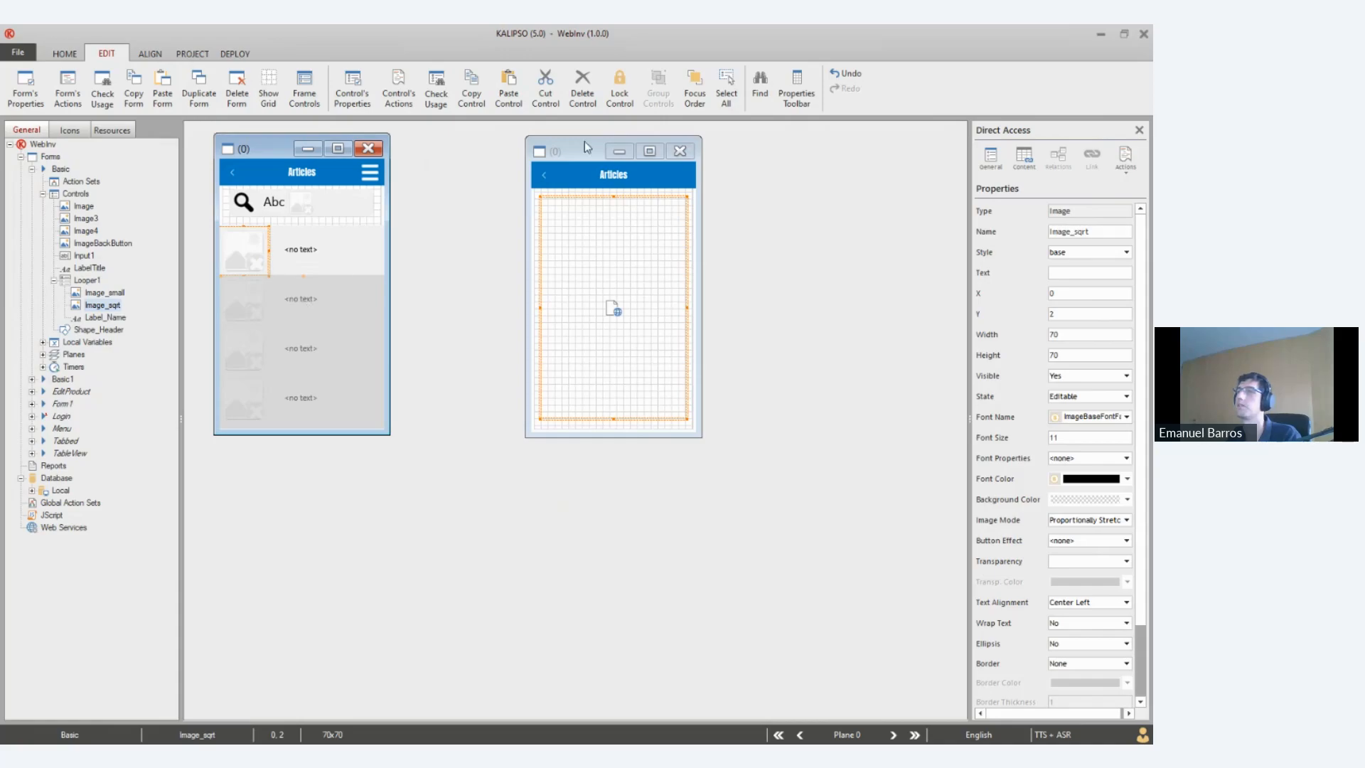
Rename the magnifying glass image on the Basic form as Image_s
left_click(243, 203)
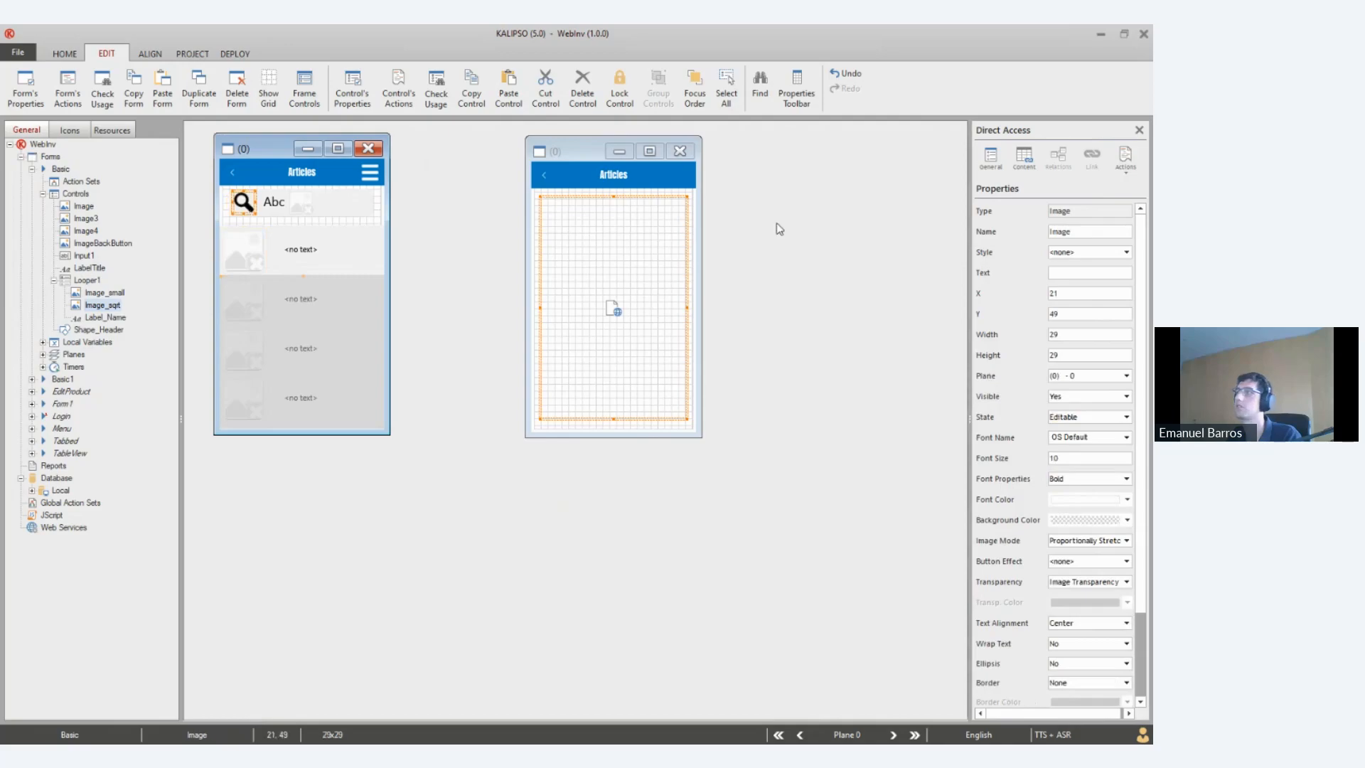
left_click(1080, 231)
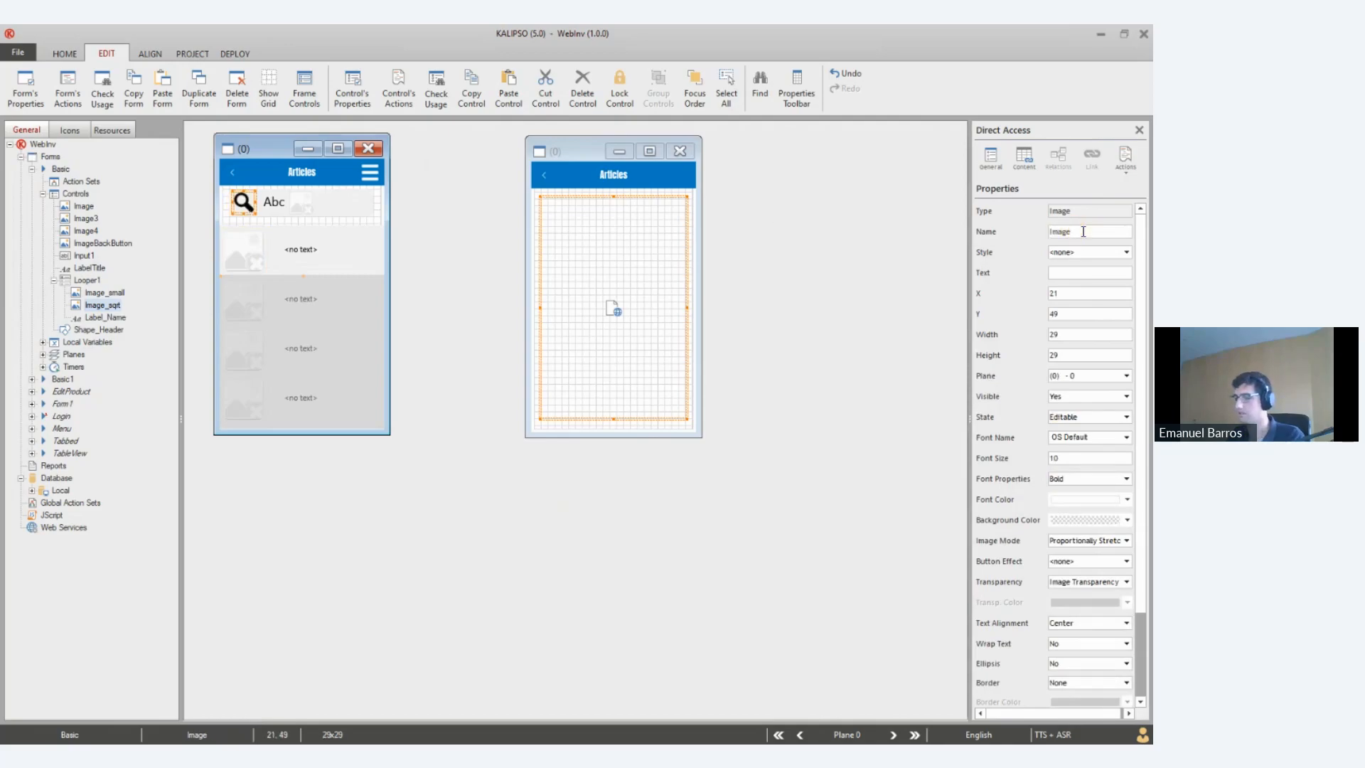
type("_s")
key("Return")
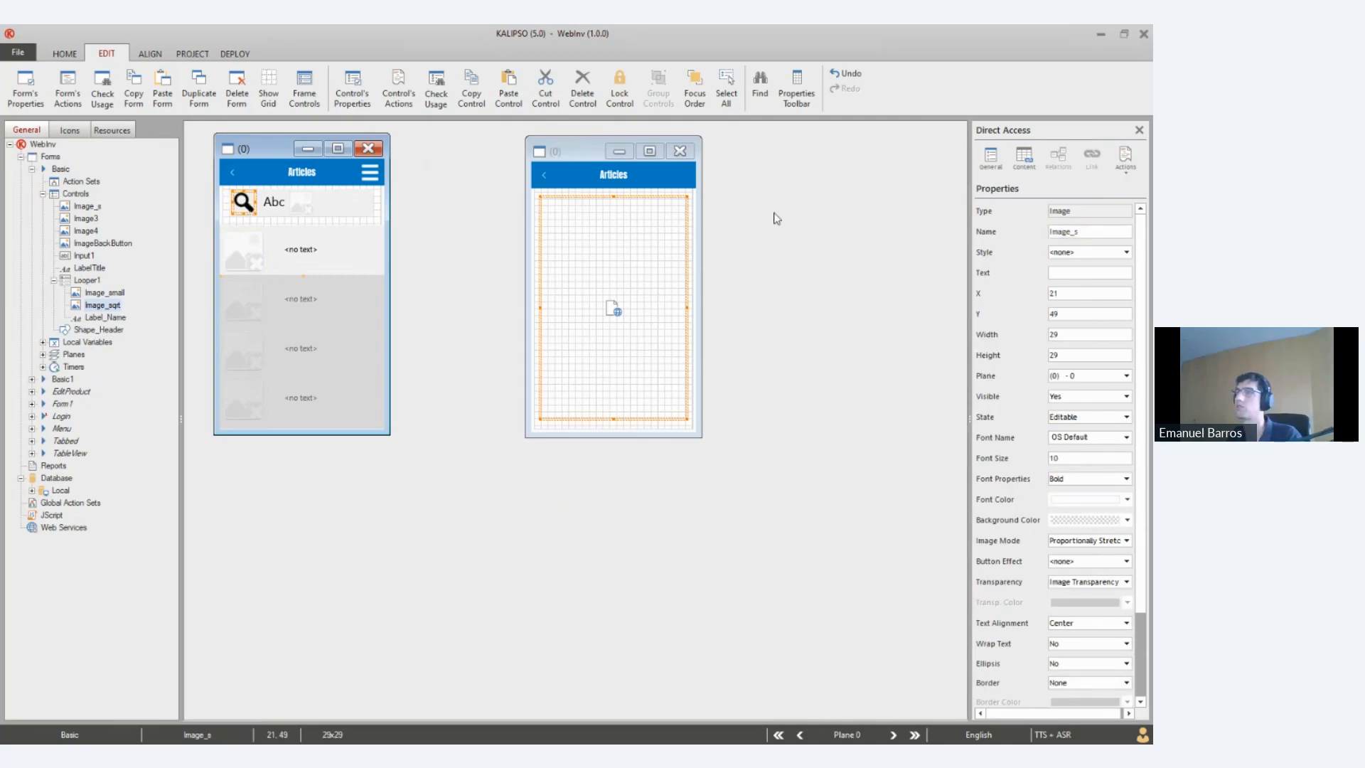
Rename the background image of the Basic form's search bar as Image_backgroudS
left_click(373, 206)
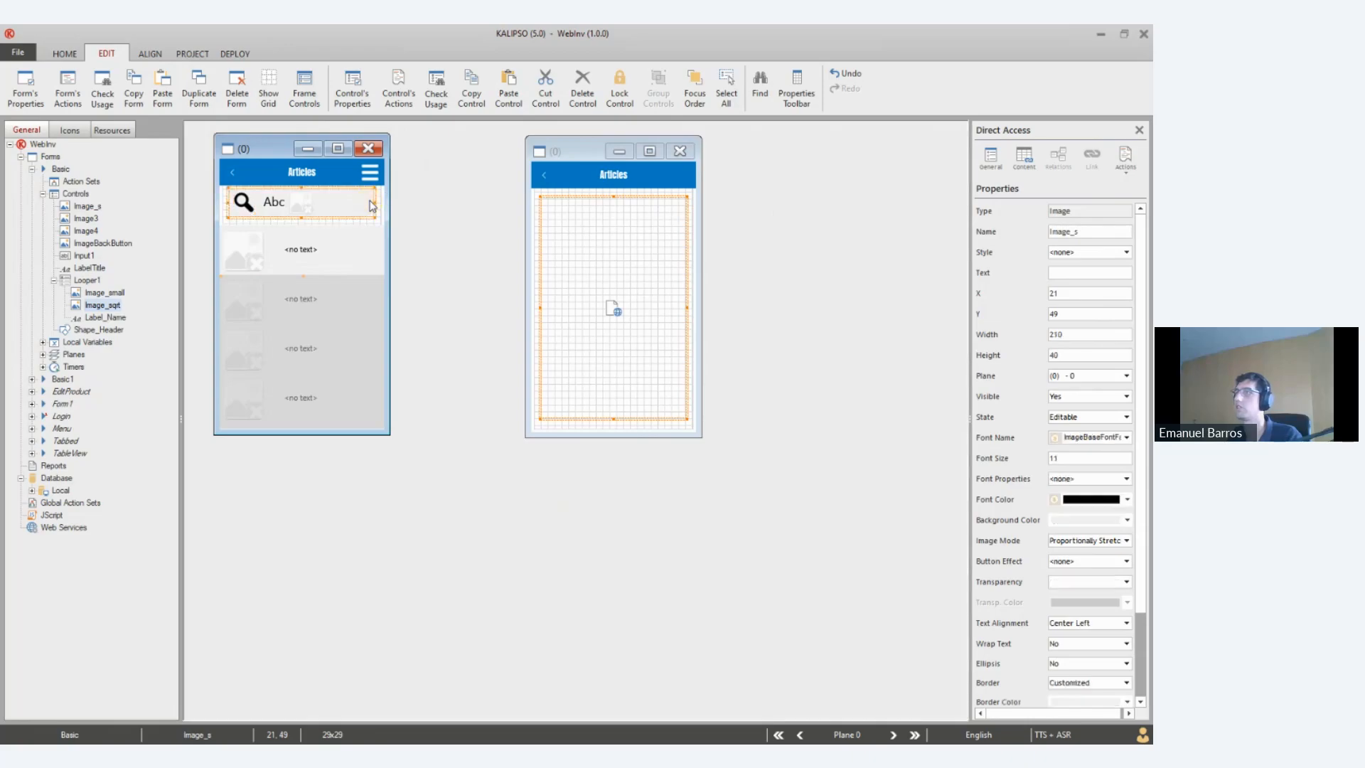
left_click(1070, 230)
left_click(1086, 233)
key("BackSpace")
type("_b")
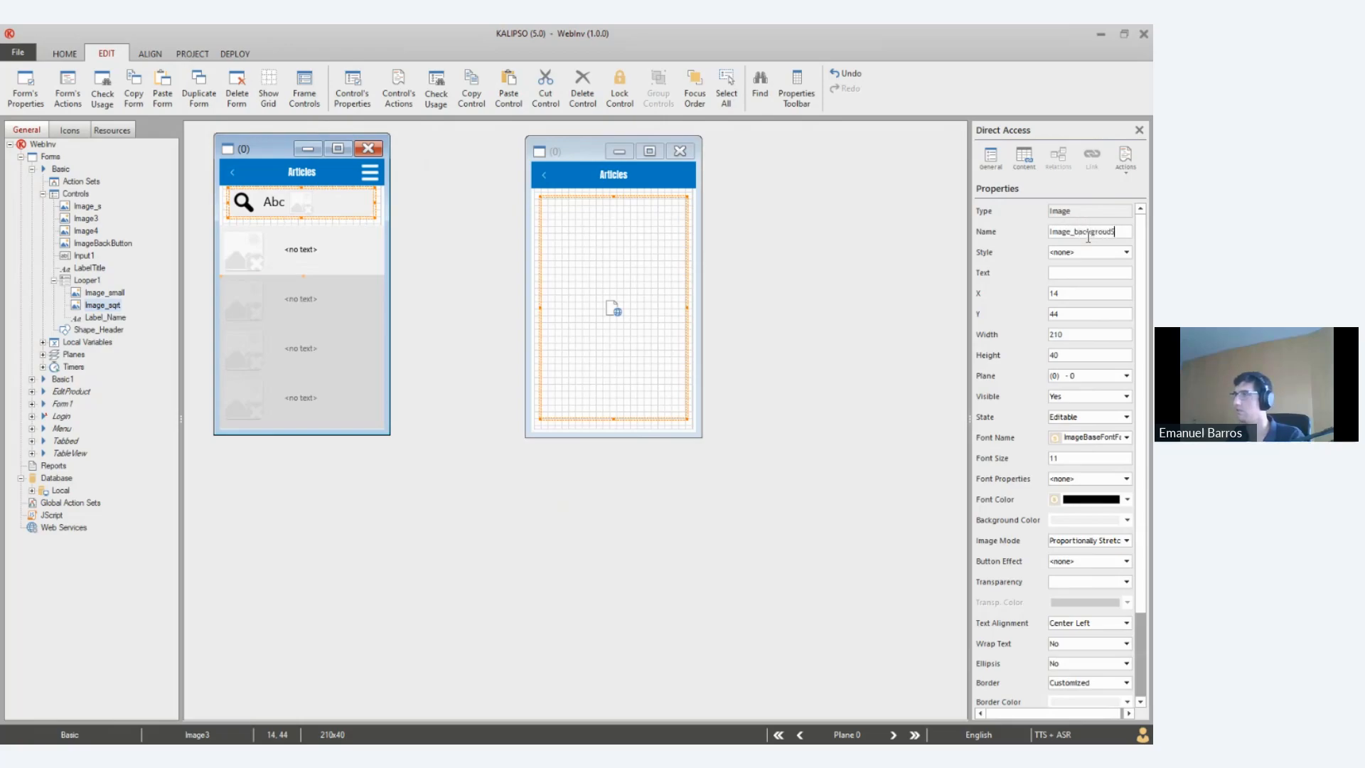
type("ackgroudS")
key("Return")
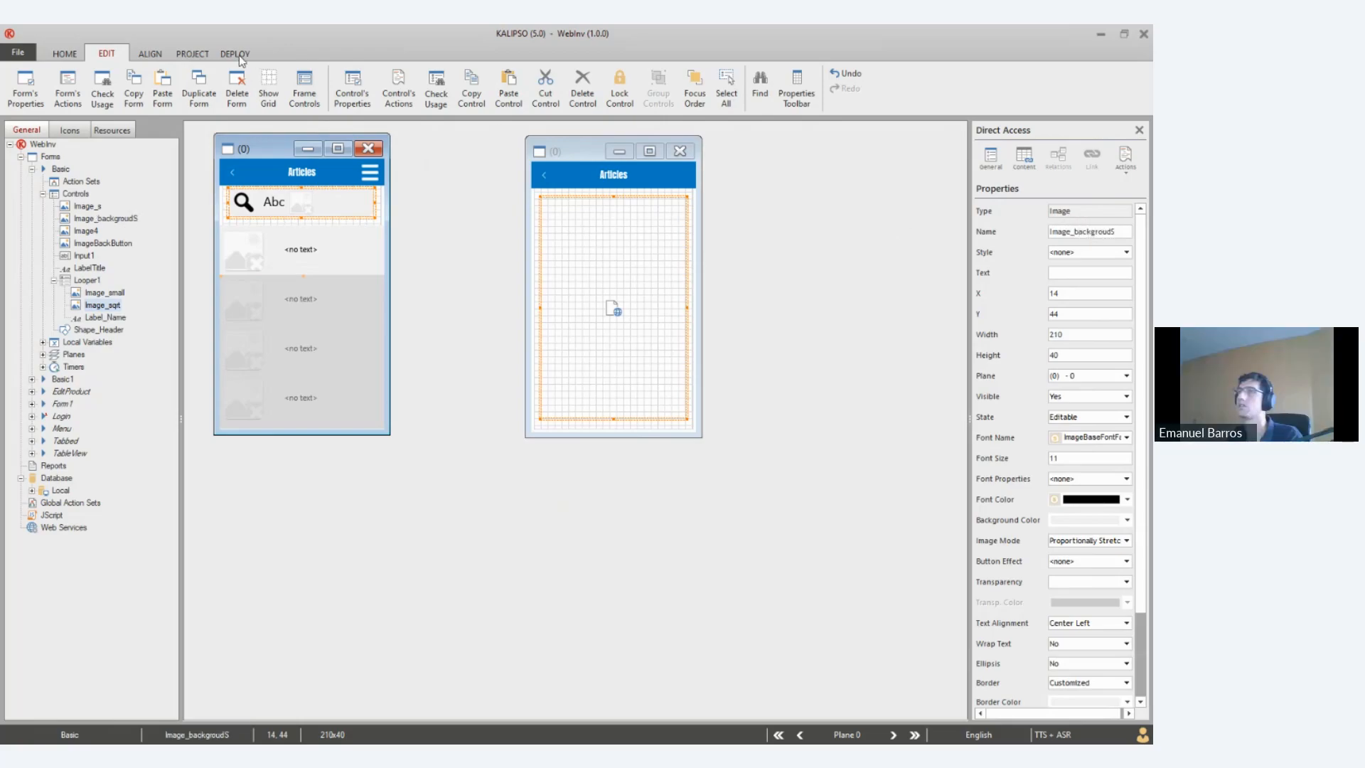
Move Image_s above Image_backgroudS in the Basic form's focus order and save it
left_click(694, 98)
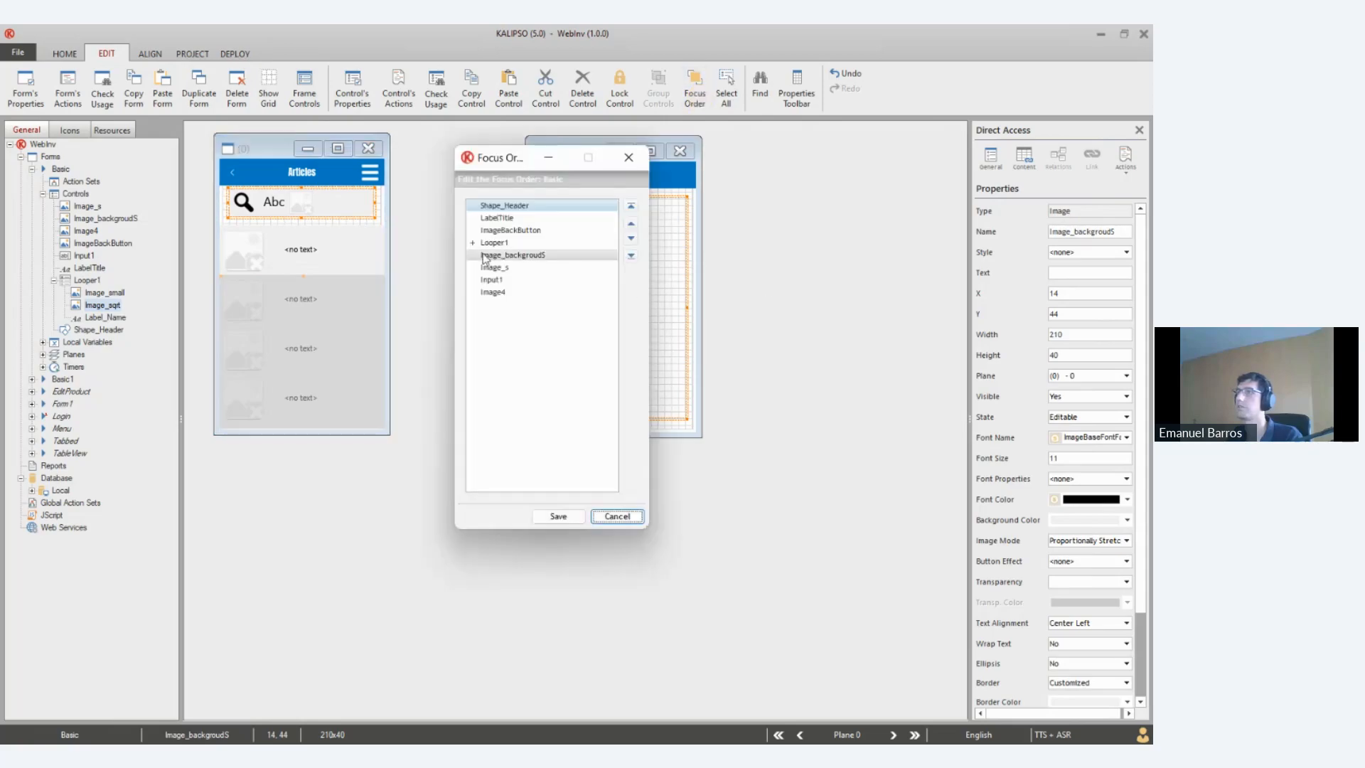
left_click(547, 269)
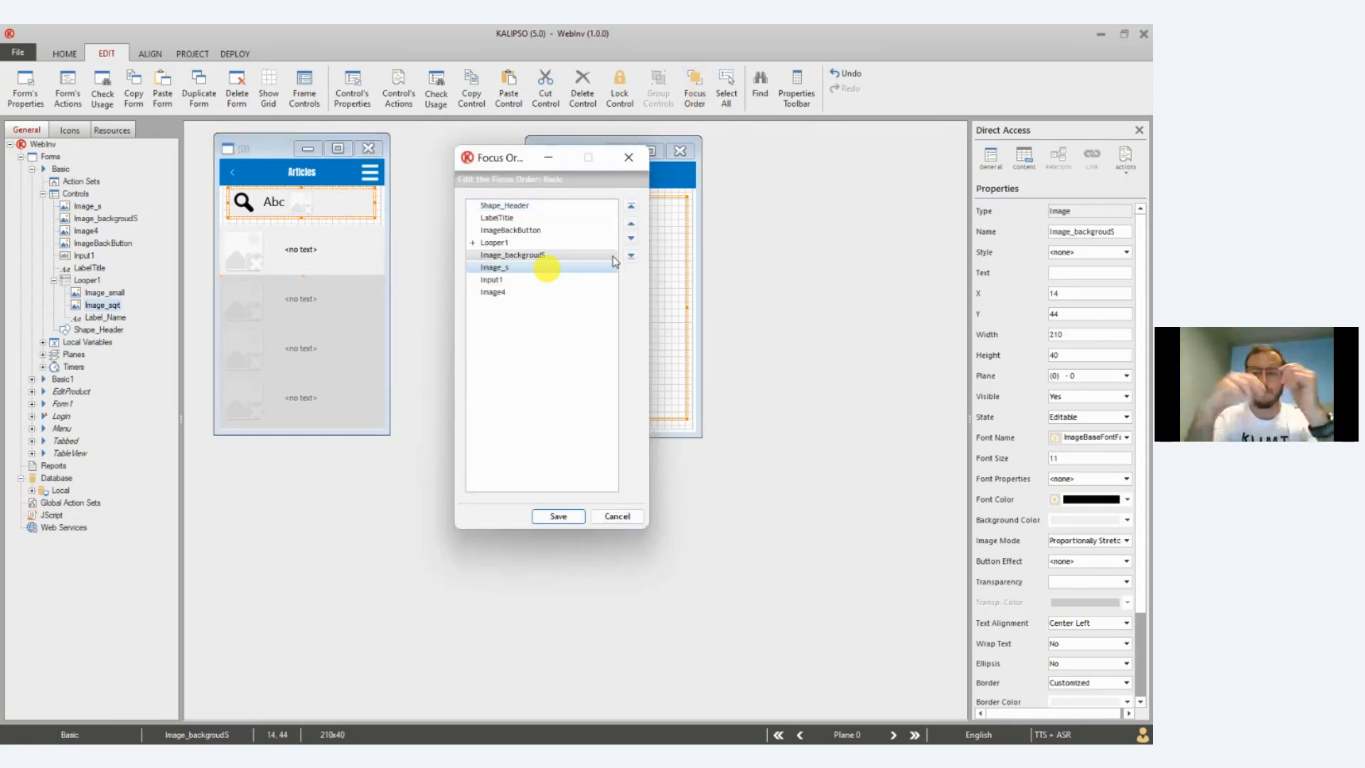
left_click(631, 223)
left_click(581, 514)
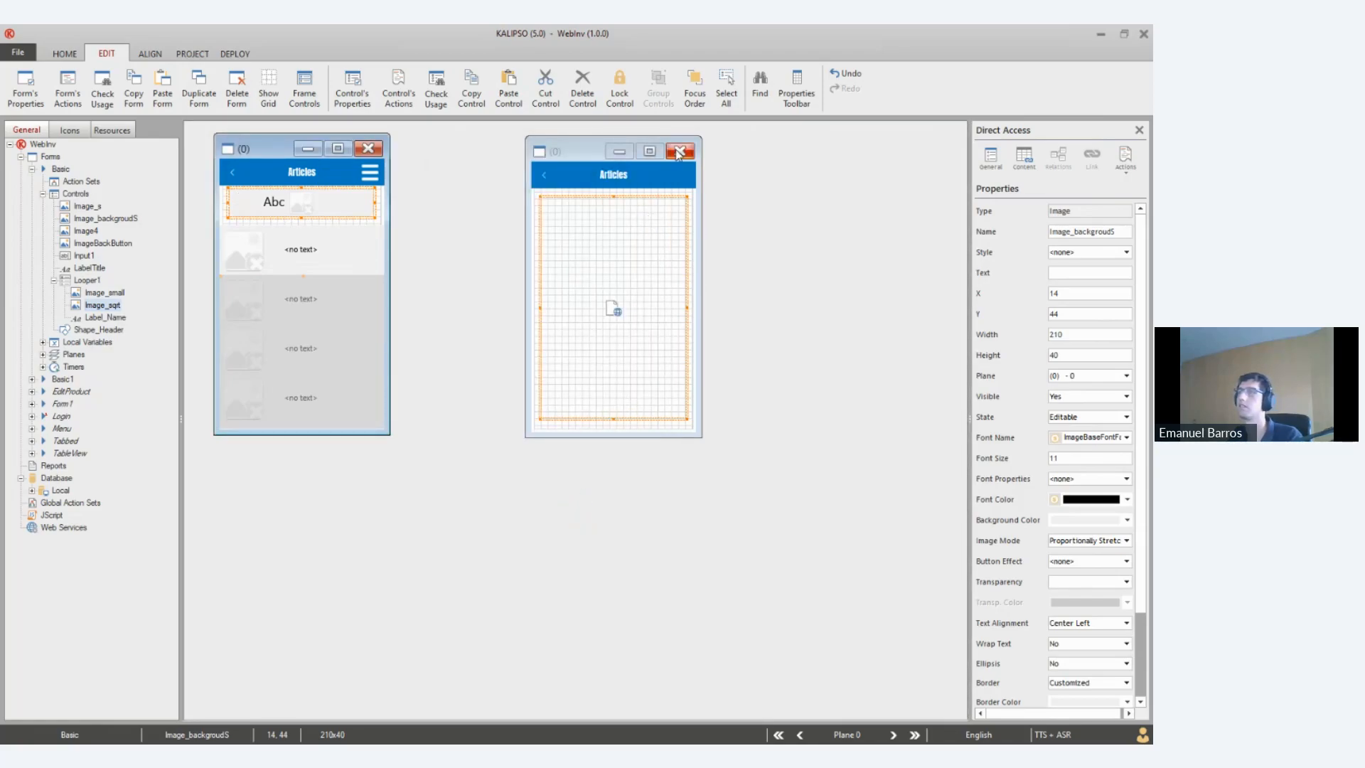
Move Image_s back below Image_backgroudS in the Basic form's focus order and save it
left_click(694, 91)
left_click(533, 256)
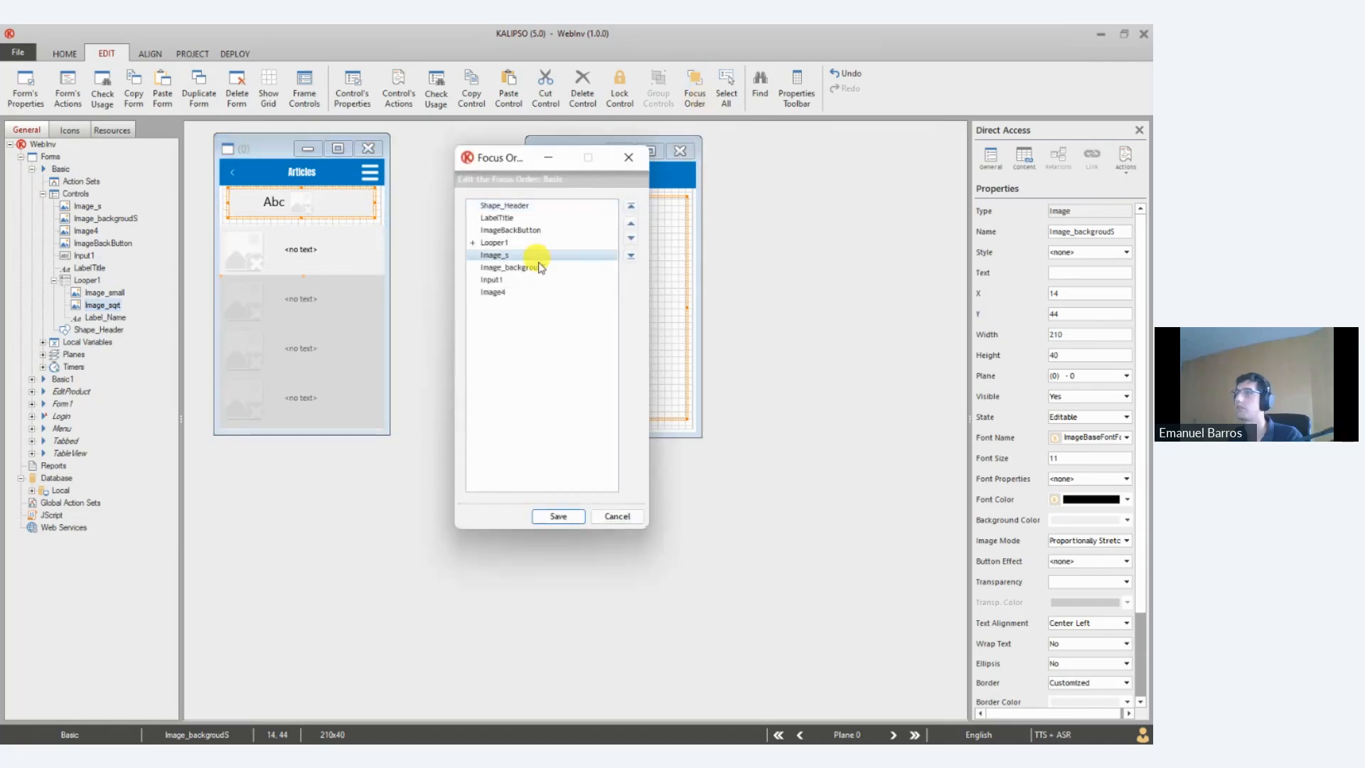
left_click(630, 241)
left_click(560, 517)
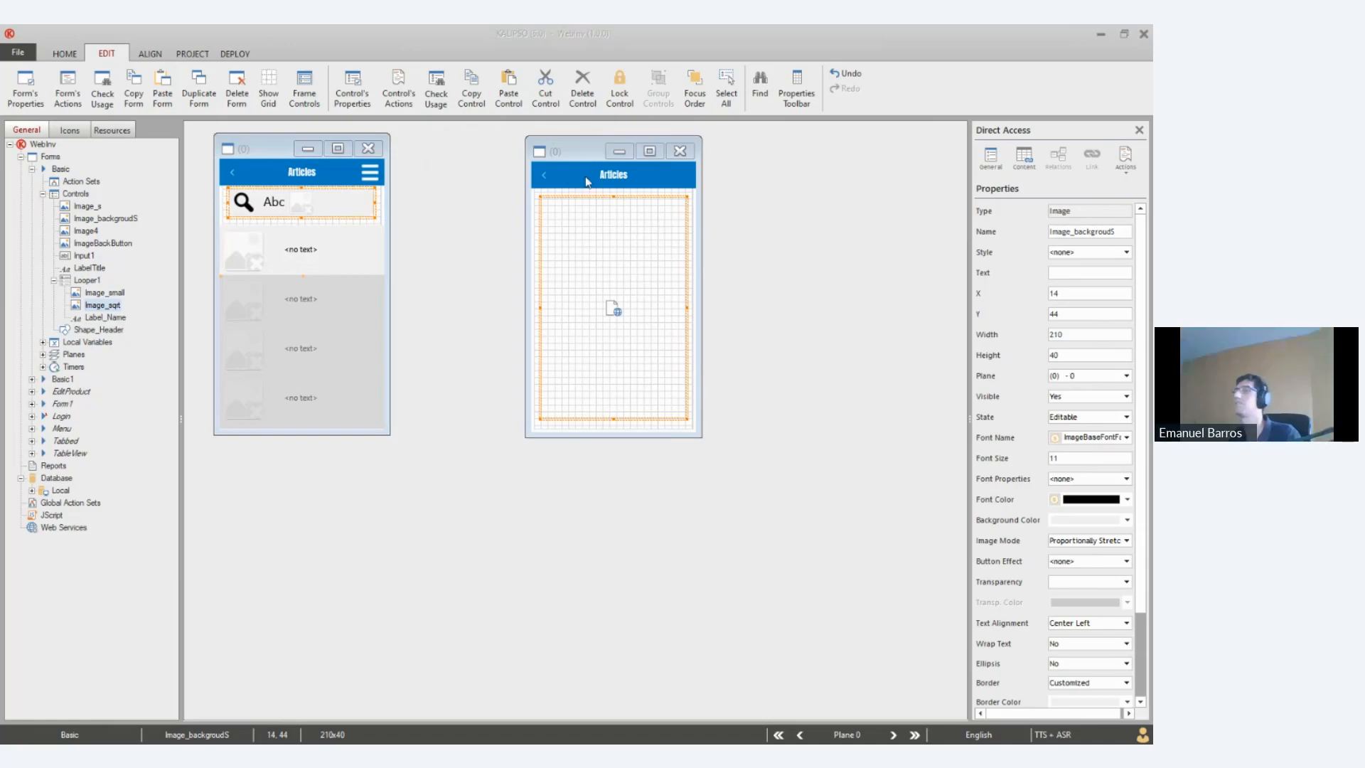
Move the Basic1 form closer to Basic and open the Kalipso iOS deployment manual linked in the iOS device test settings
left_click_drag(585, 155, 496, 153)
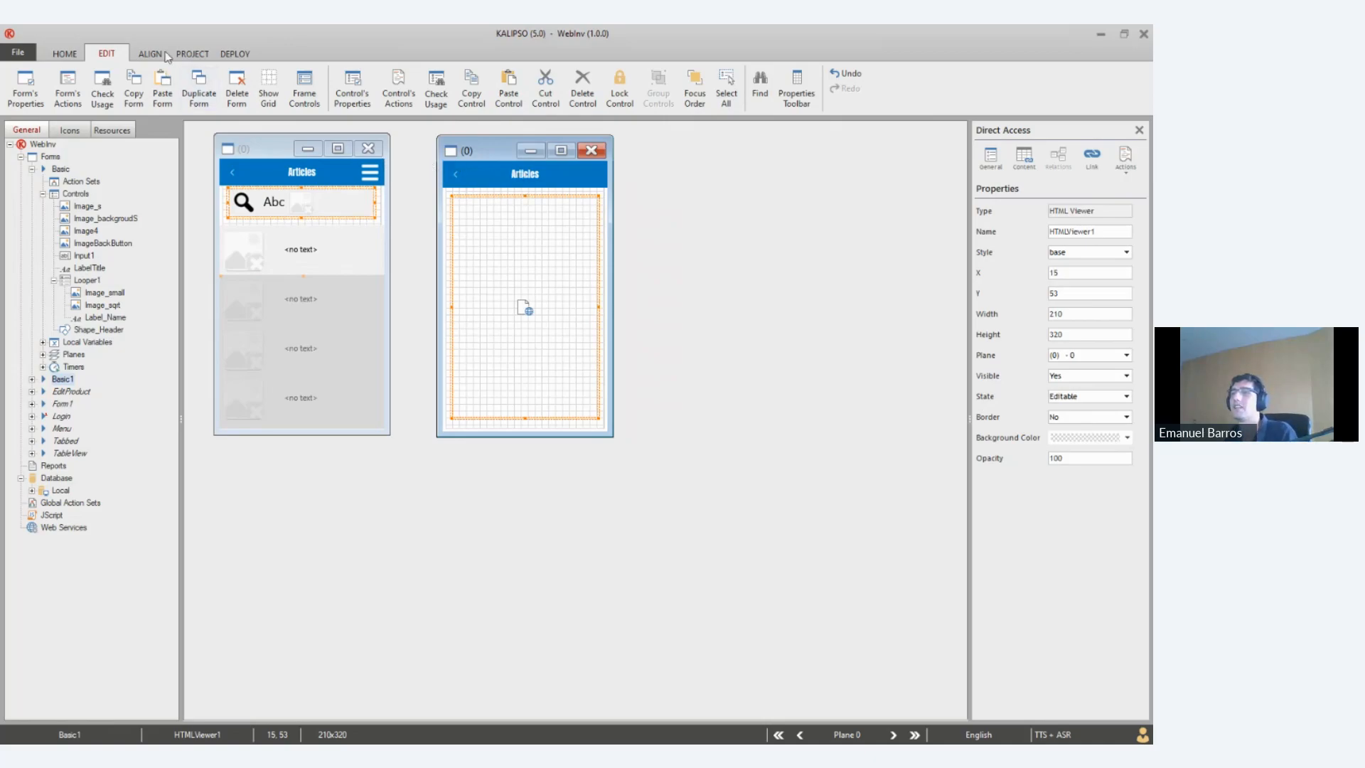
left_click(192, 54)
left_click(238, 55)
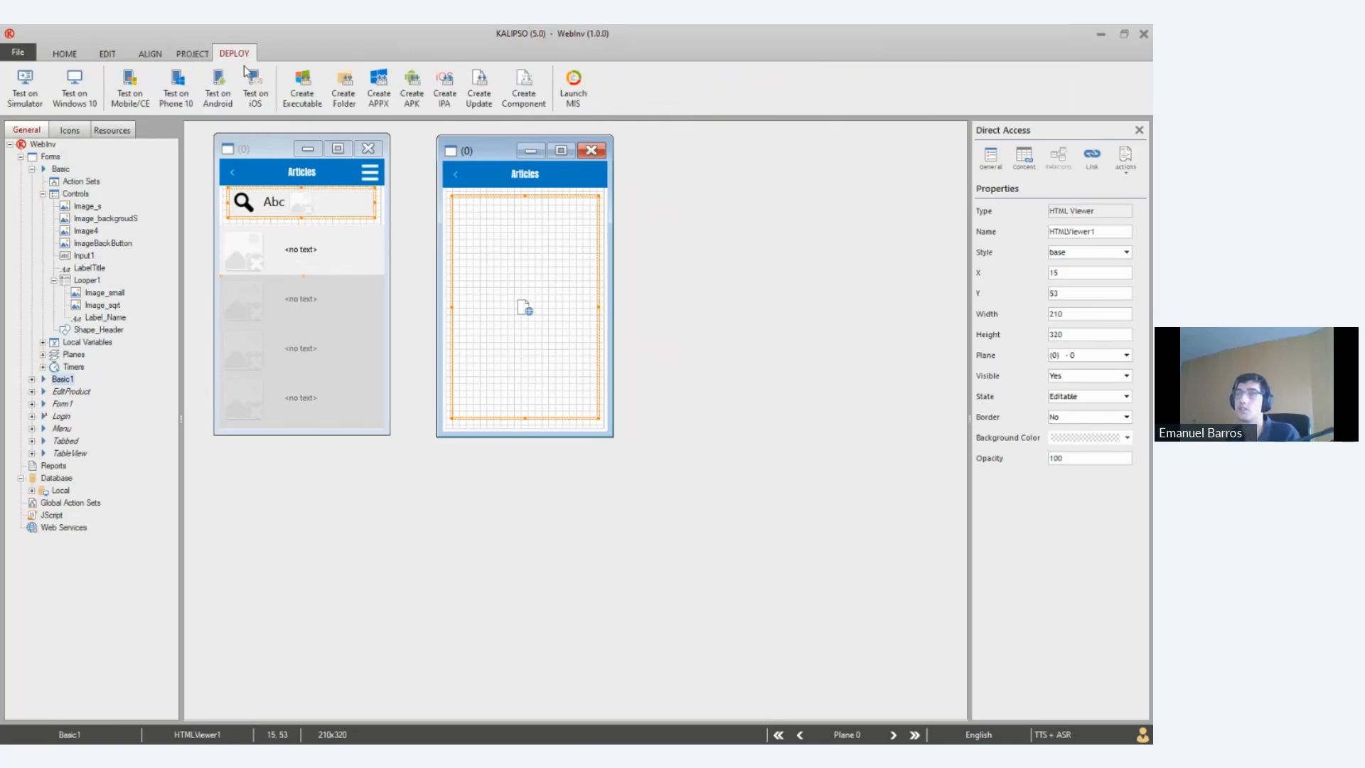
left_click(256, 103)
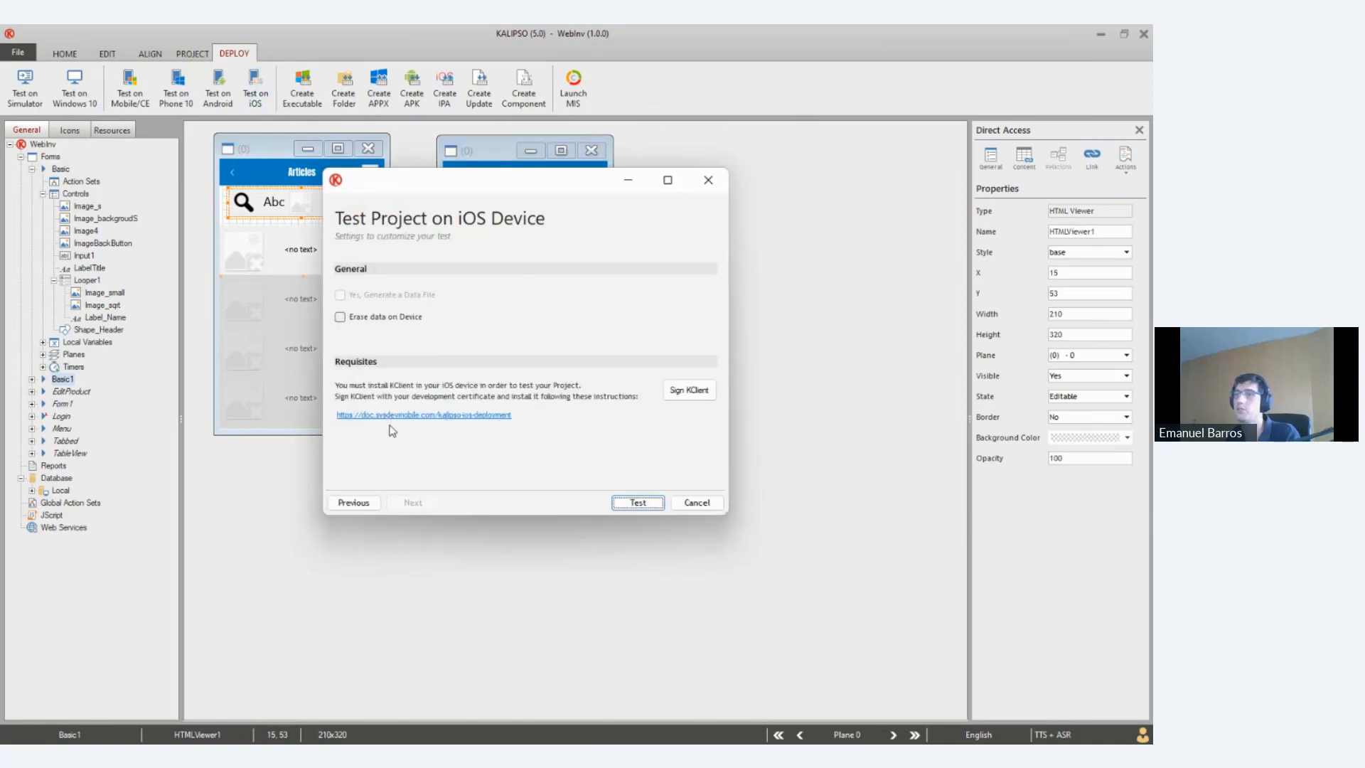
left_click(500, 415)
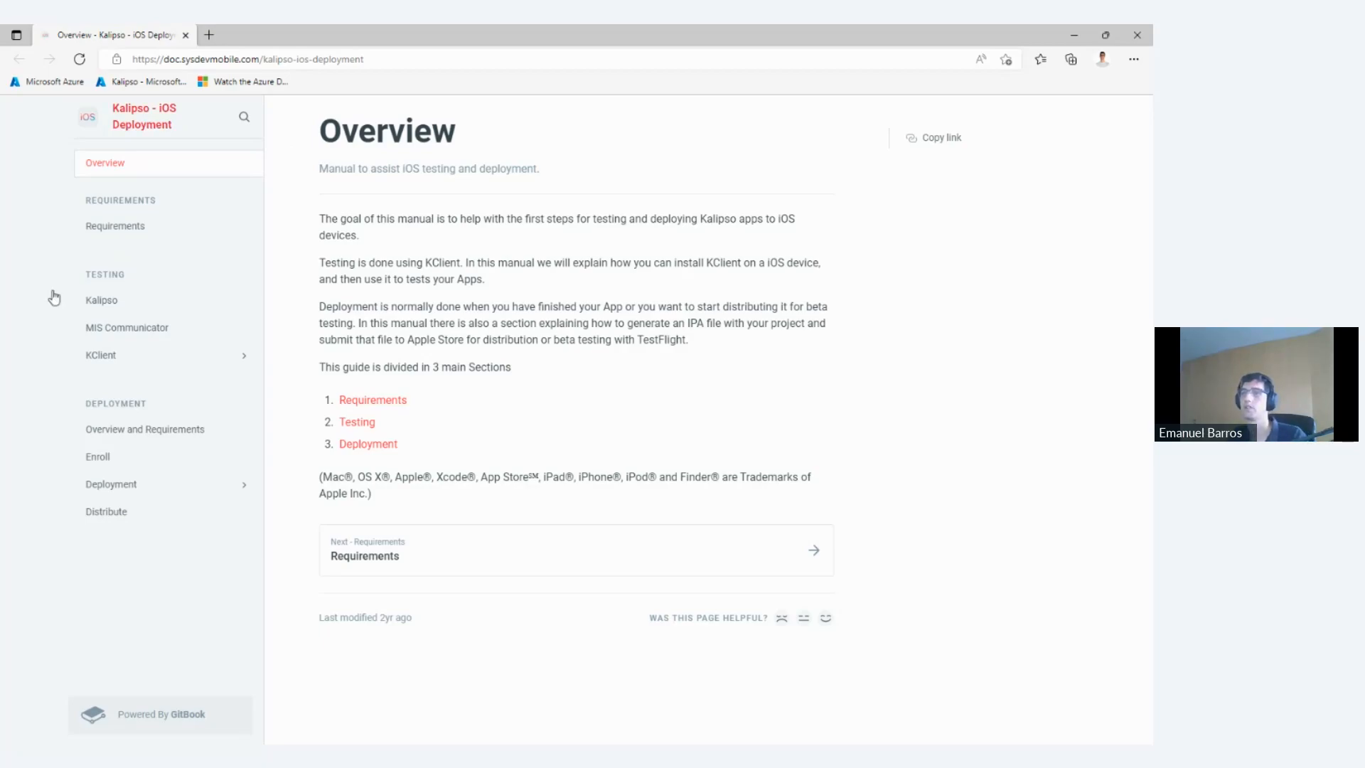
Browse the manual's KClient pages on the development certificate, provisioning profile and installation, and review the over-the-air install instructions
left_click(138, 354)
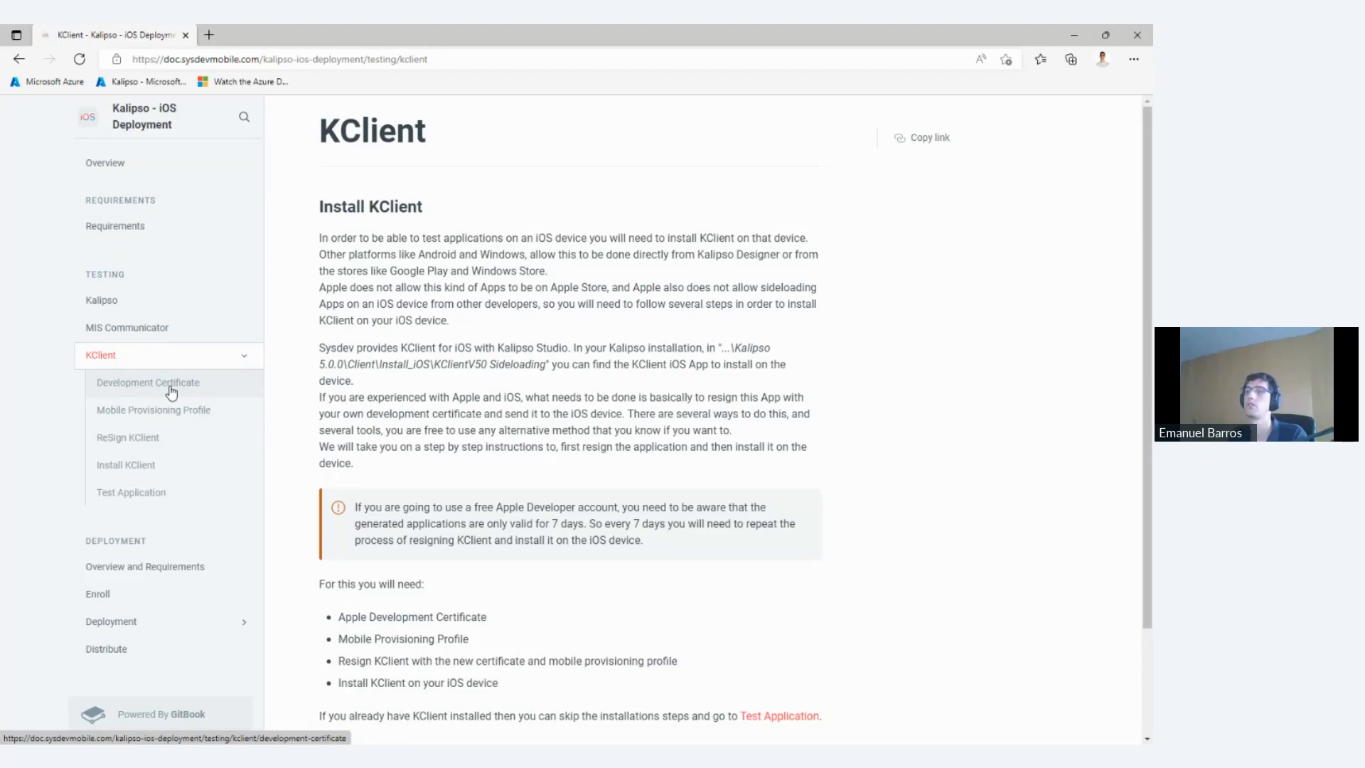
left_click(171, 387)
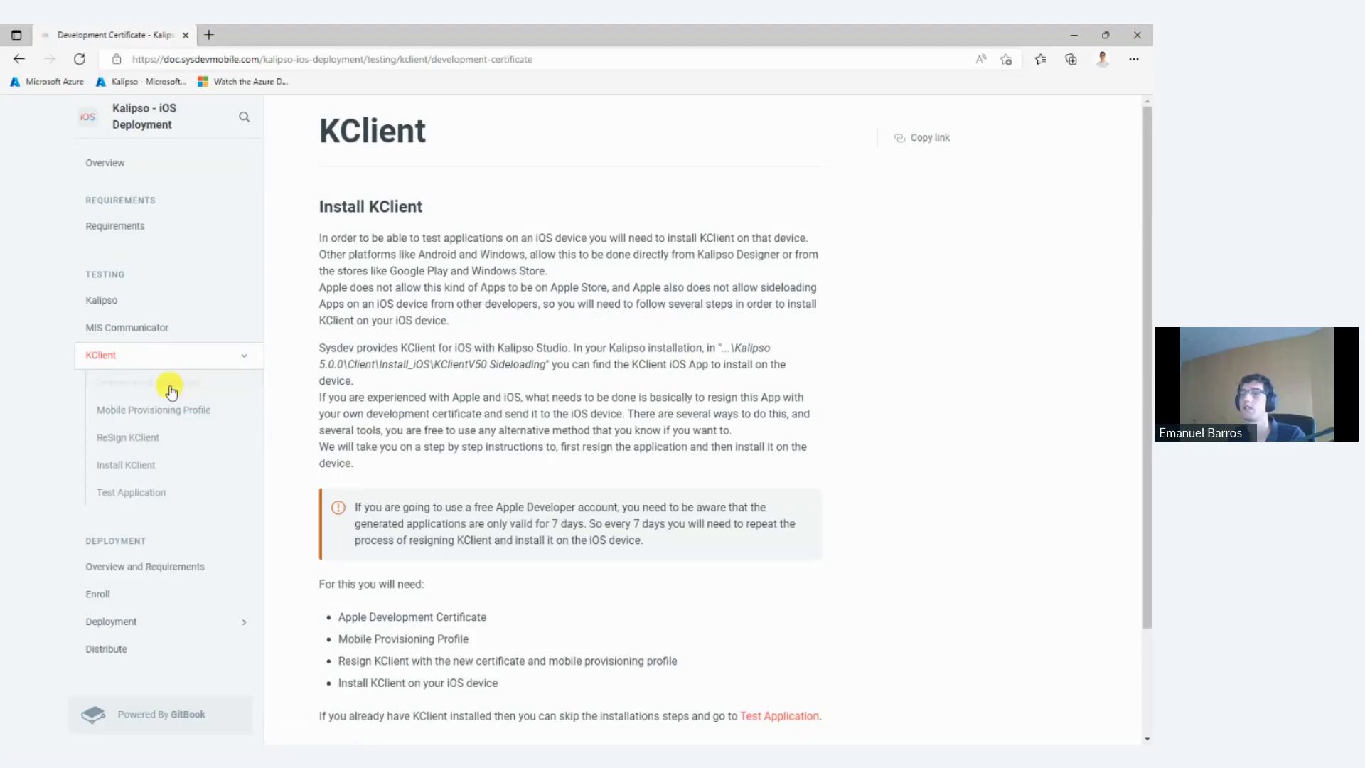
left_click(168, 414)
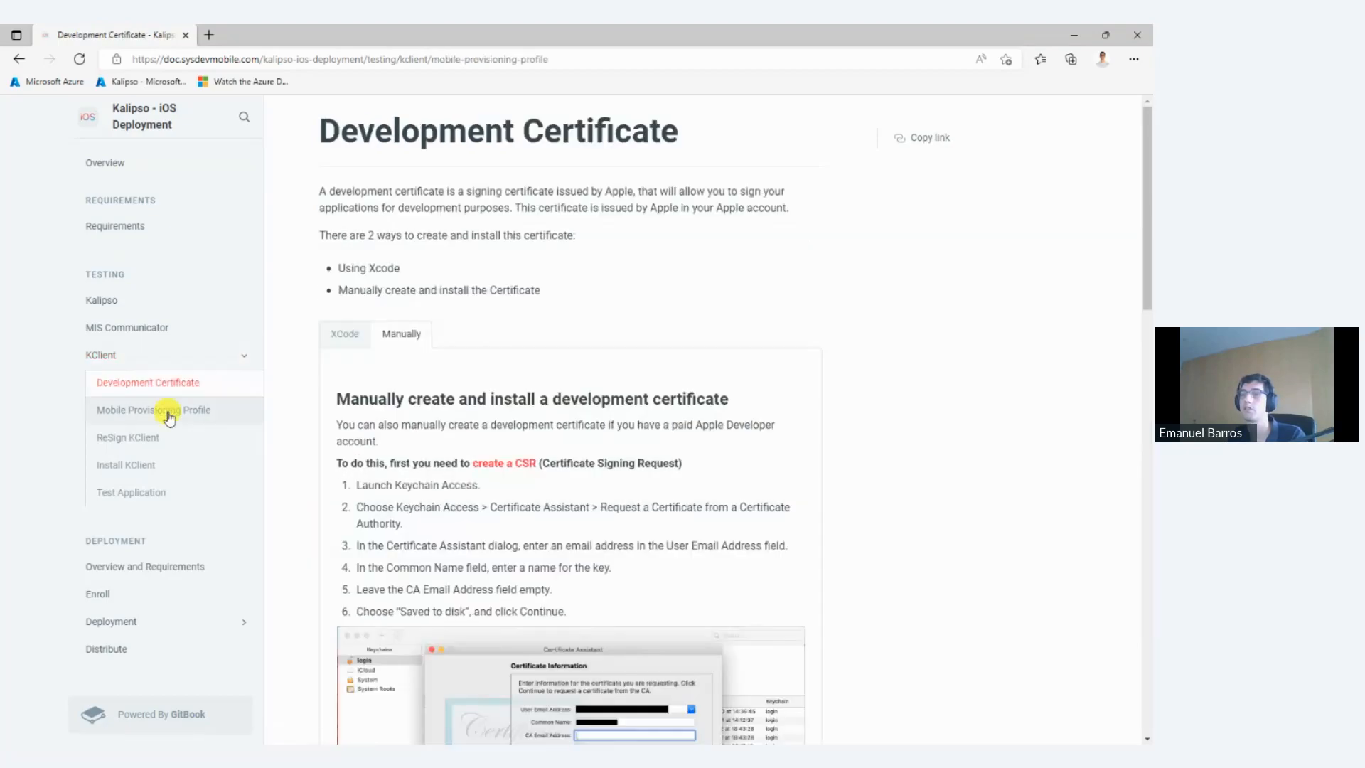
left_click(163, 469)
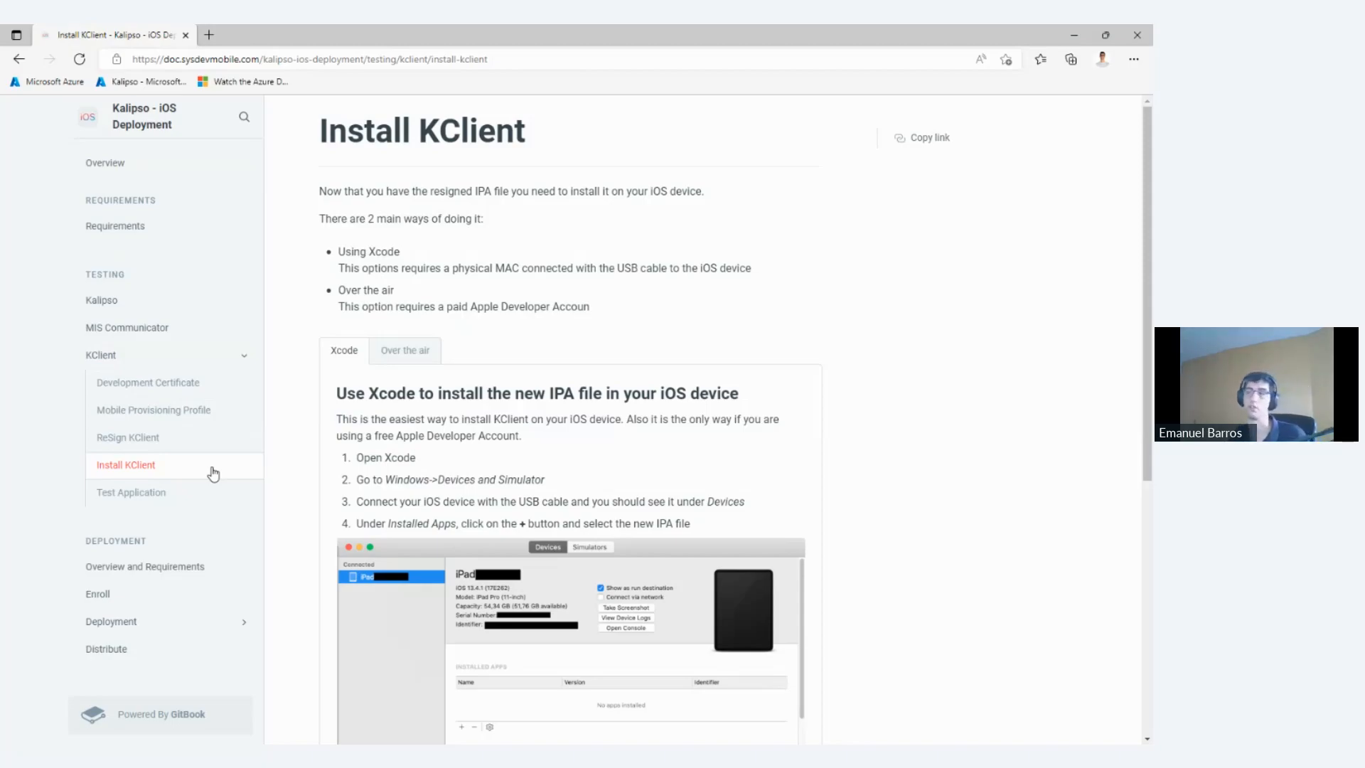
left_click(425, 349)
scroll(424, 349, "down", 3)
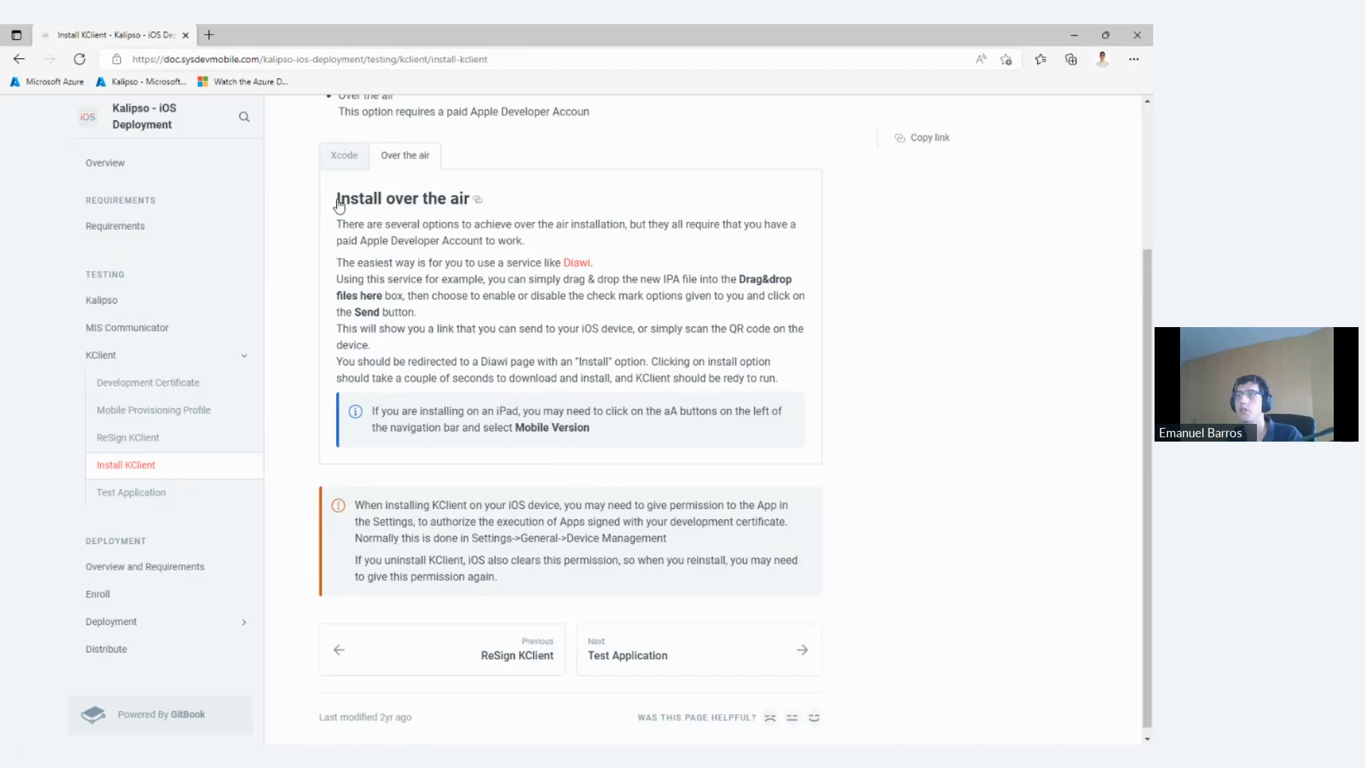
Open the Diawi link in a new tab, review its app upload page and services, and close the tab
right_click(575, 265)
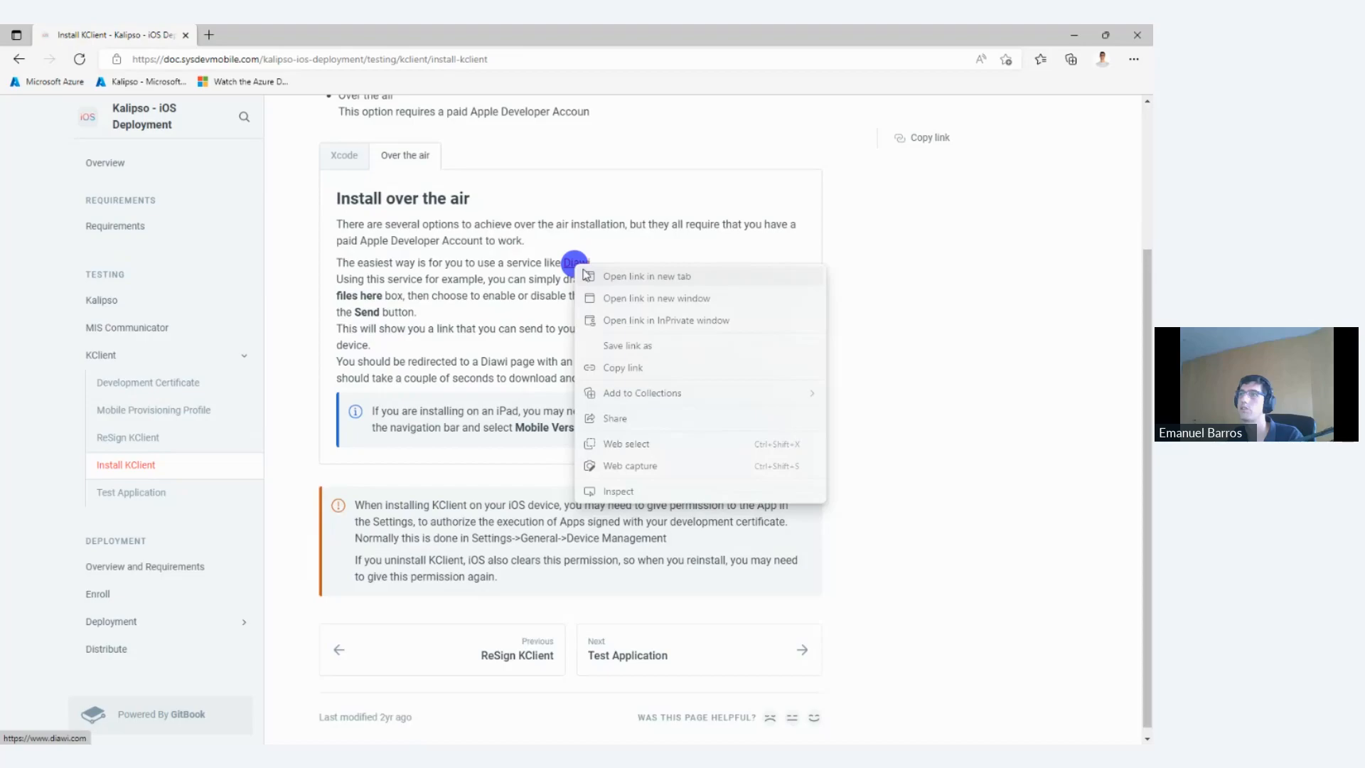
left_click(587, 276)
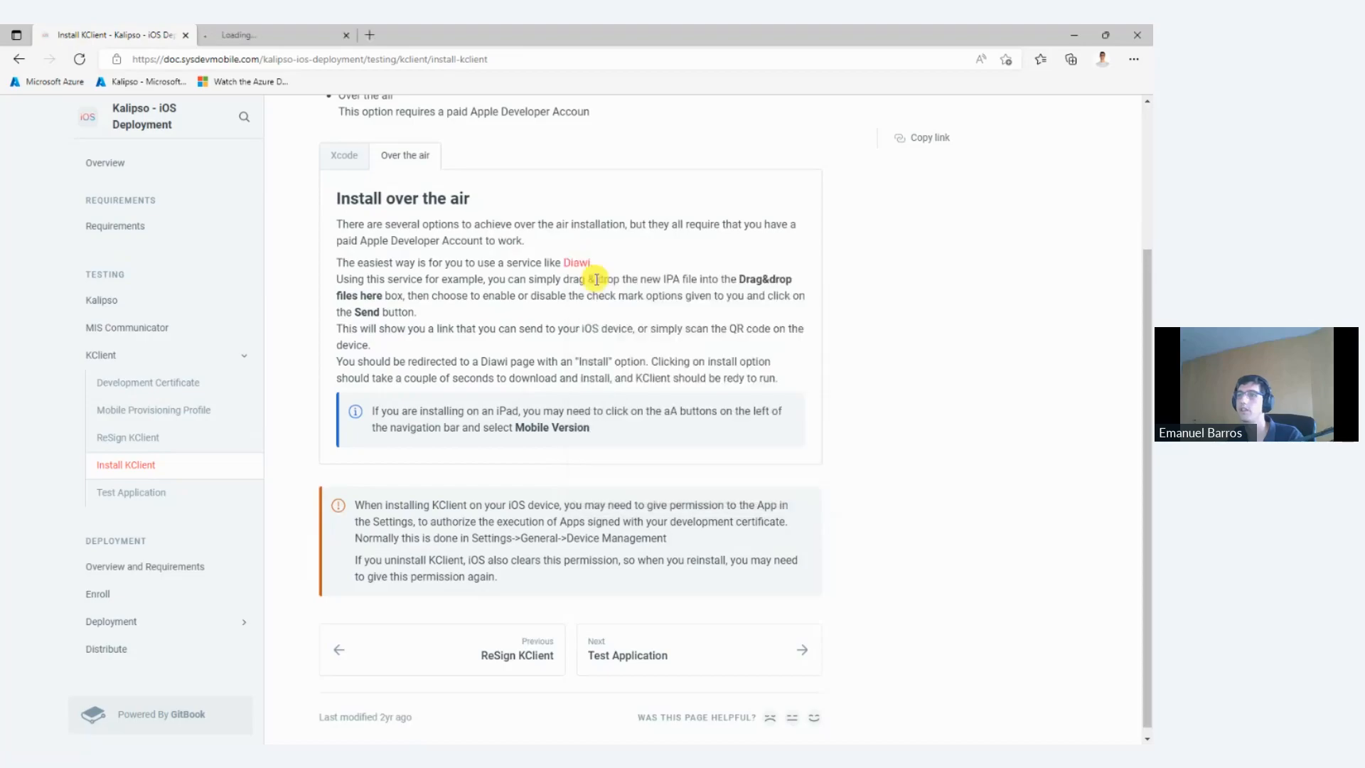
left_click(254, 33)
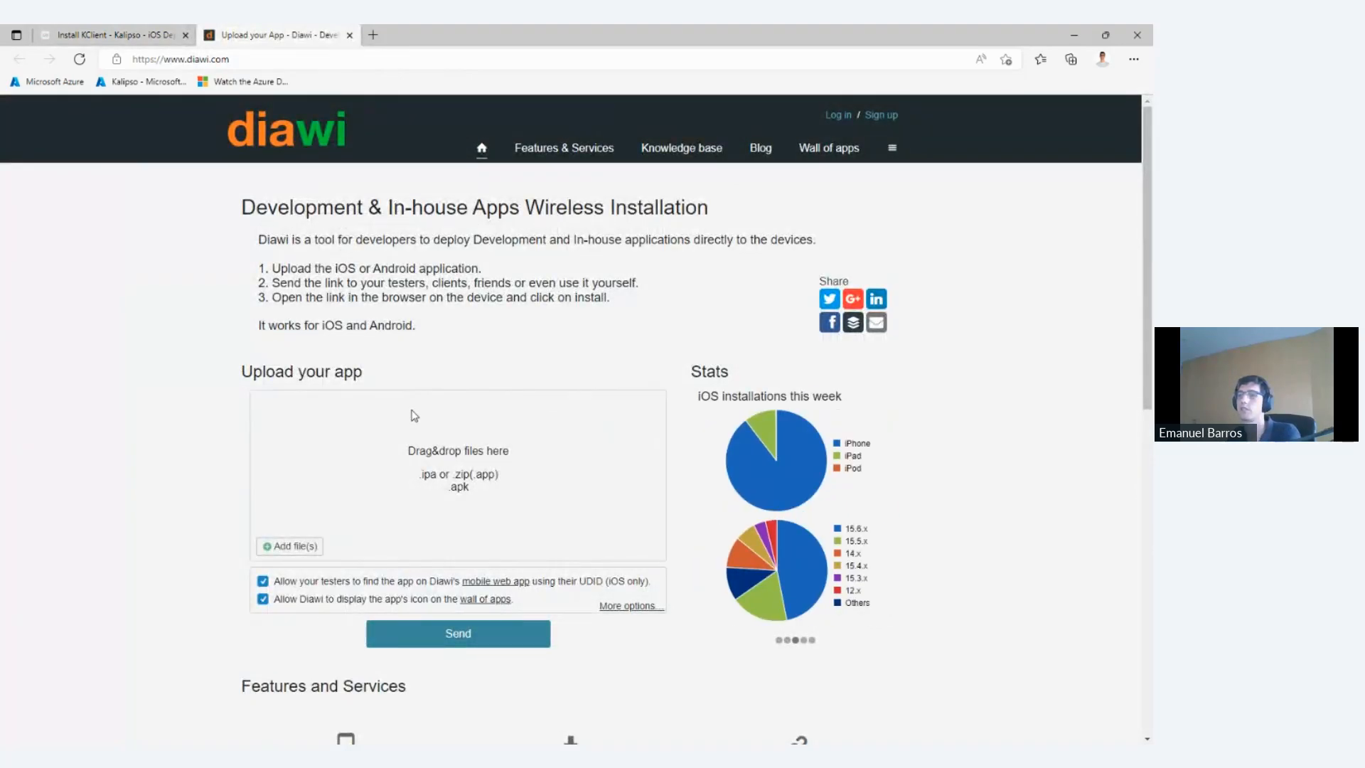
scroll(415, 416, "down", 1)
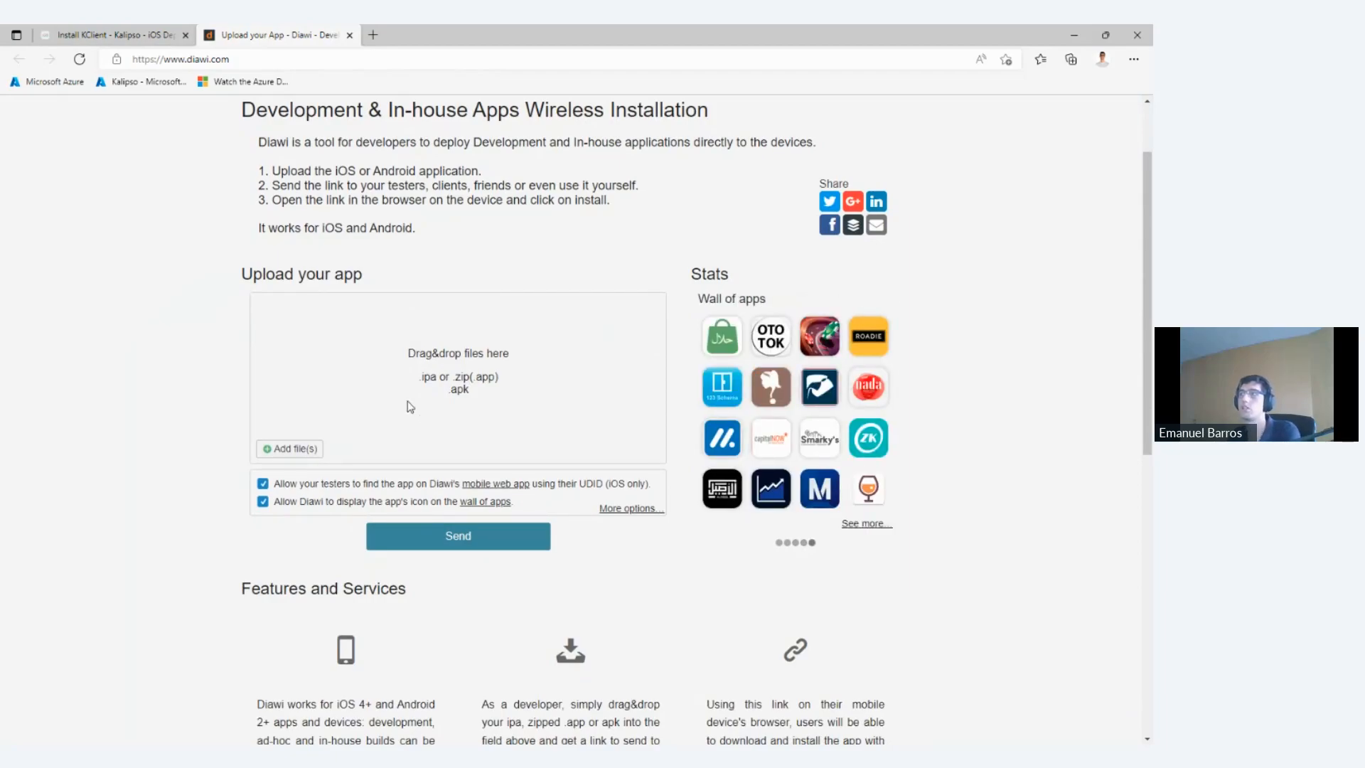
scroll(409, 406, "down", 3)
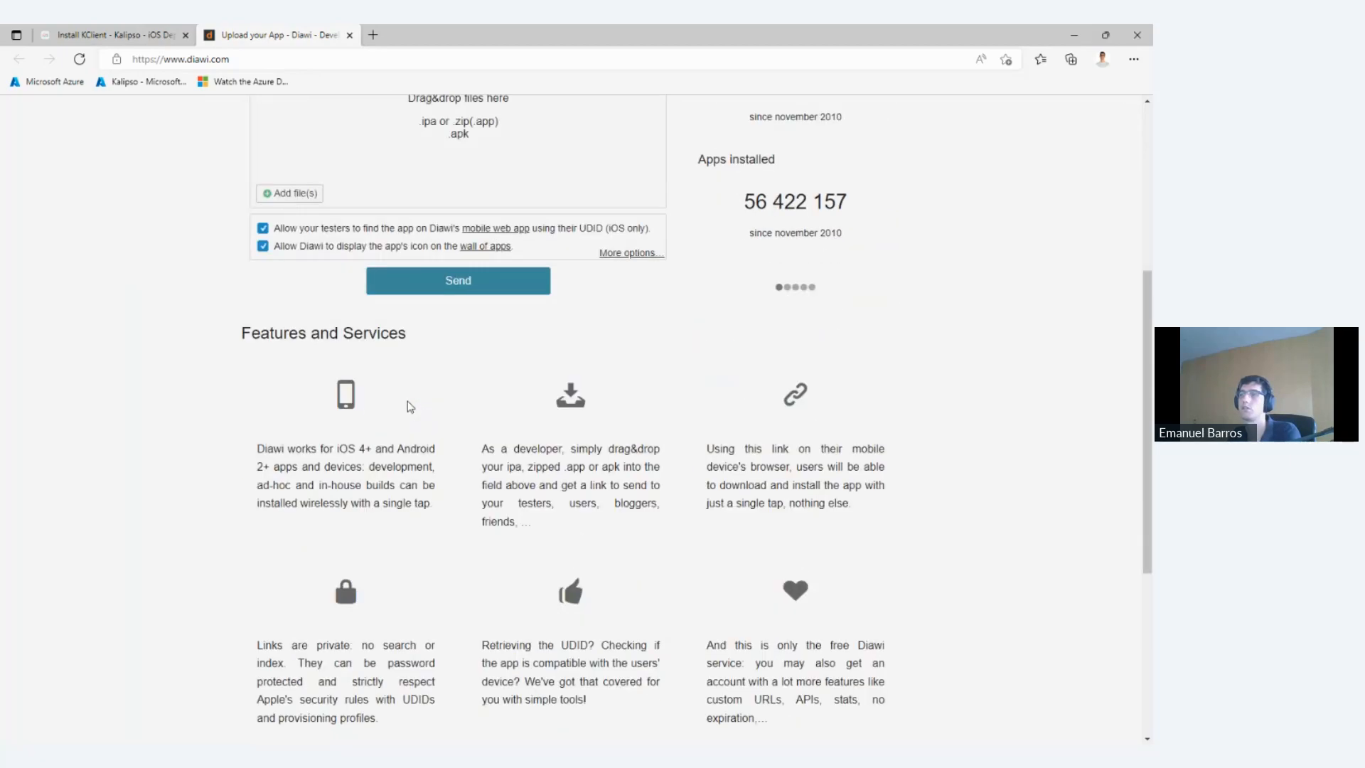
scroll(408, 403, "up", 5)
left_click(349, 35)
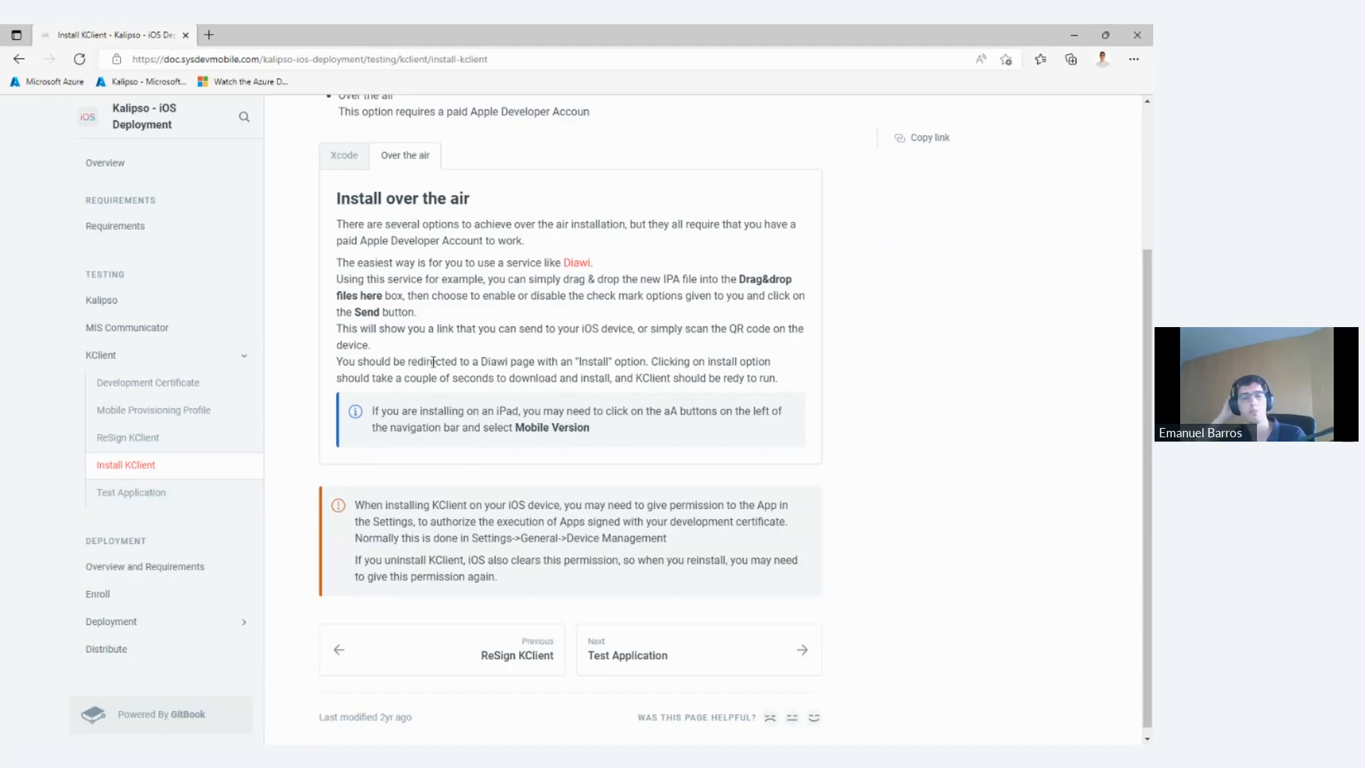
Review the manual's instructions for manually creating and installing a development certificate from start to end
left_click(220, 395)
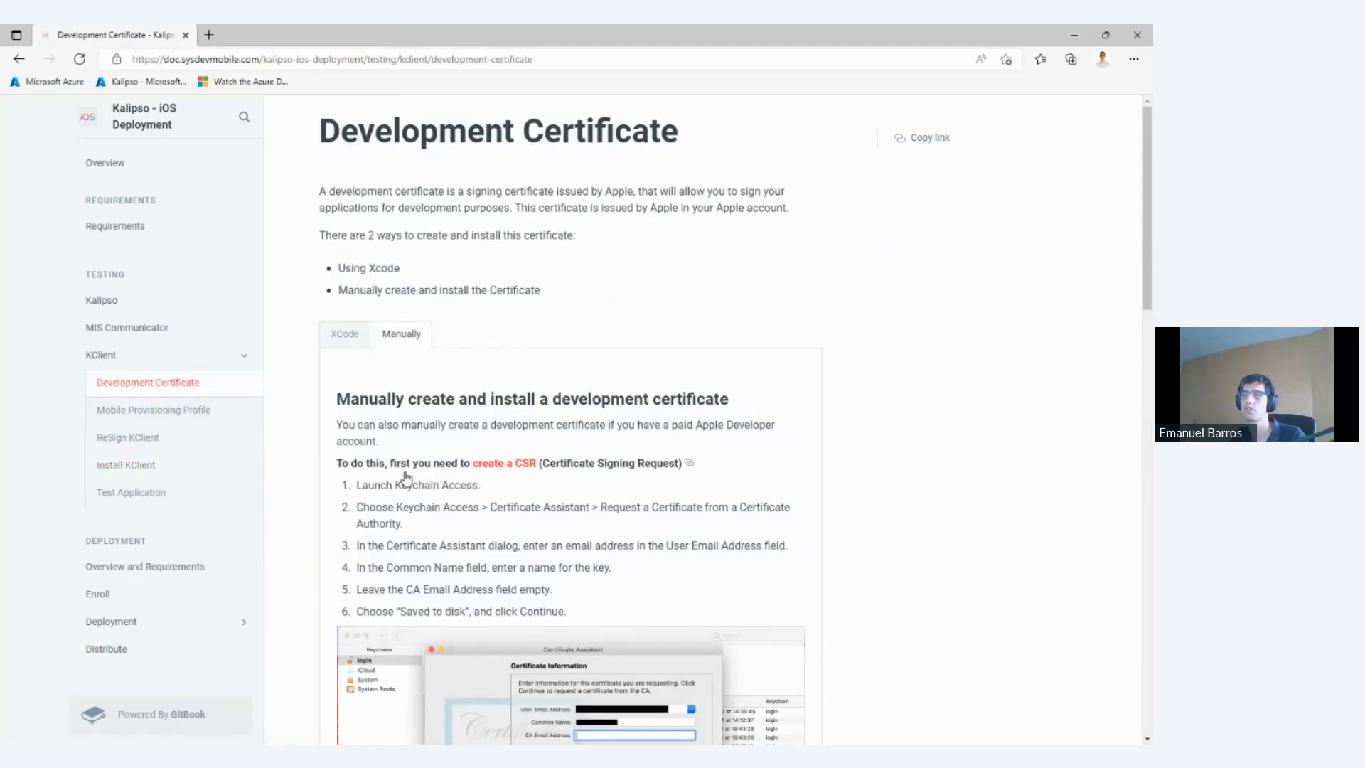
scroll(407, 477, "down", 1)
scroll(407, 477, "down", 15)
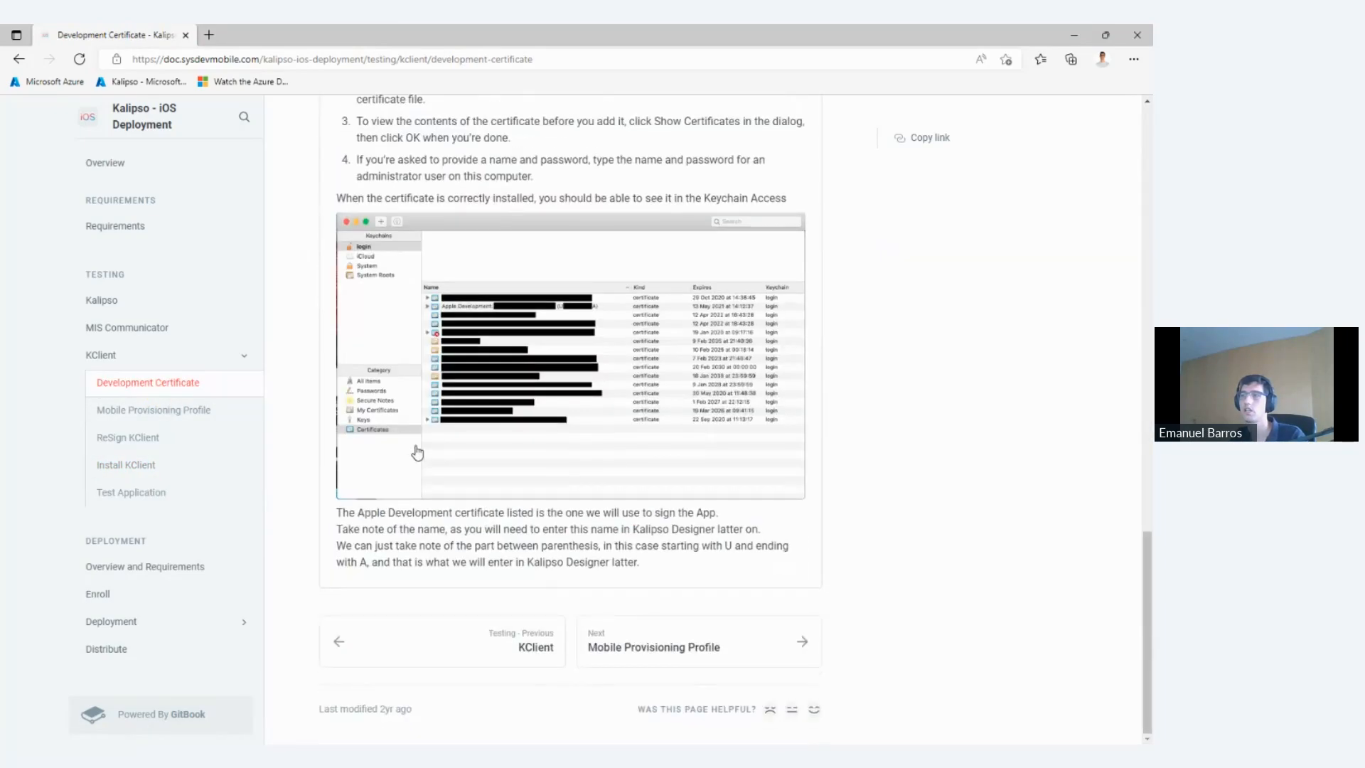
scroll(417, 453, "up", 15)
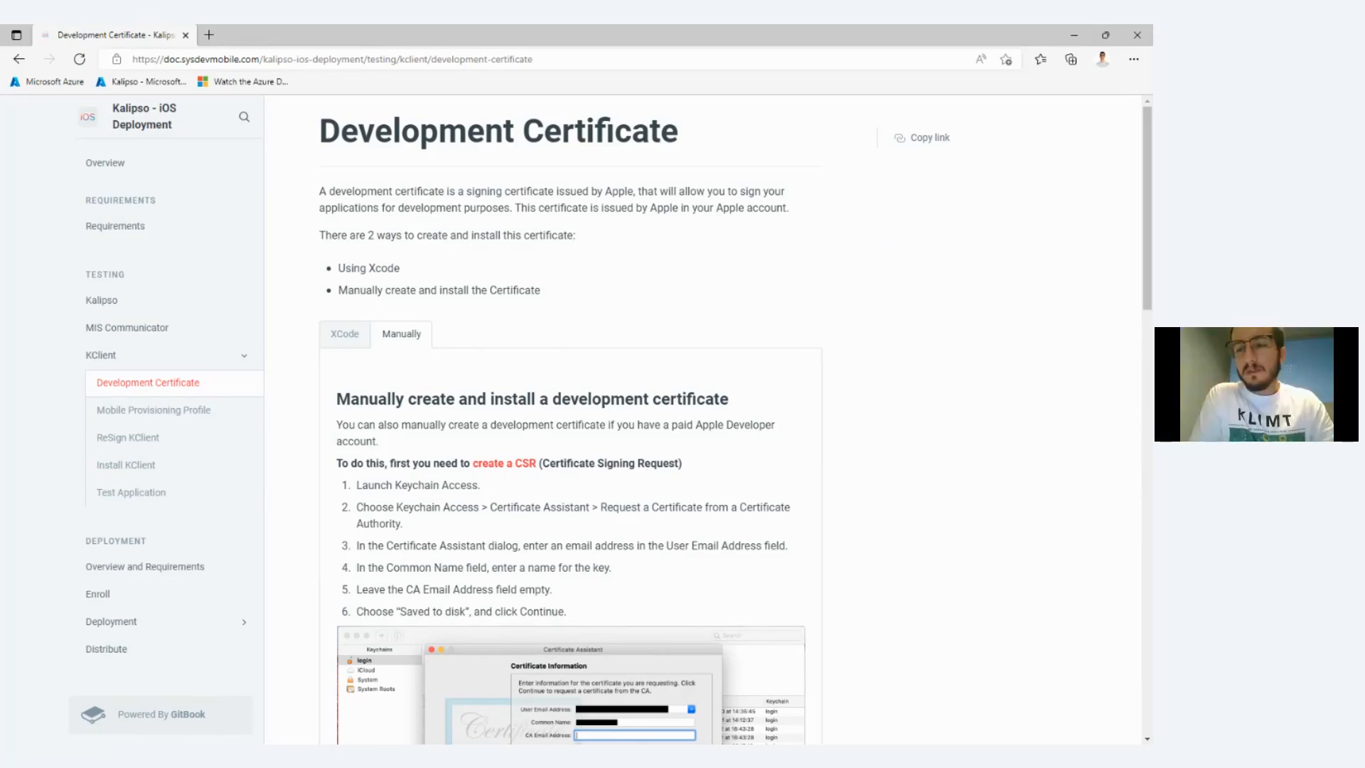
Close the iPhone's TeamViewer session, switch to Kalipso and cancel the iOS device test settings
key("alt+Tab")
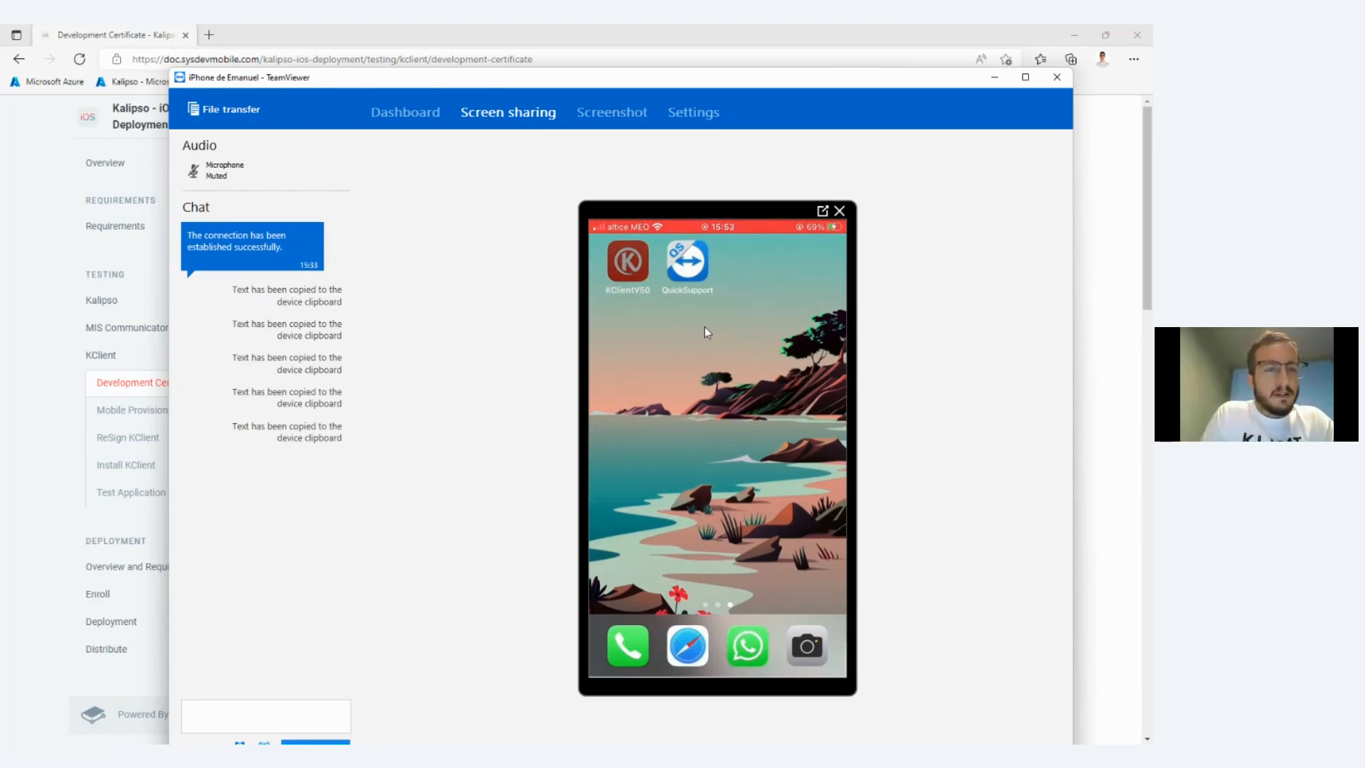
left_click(1058, 79)
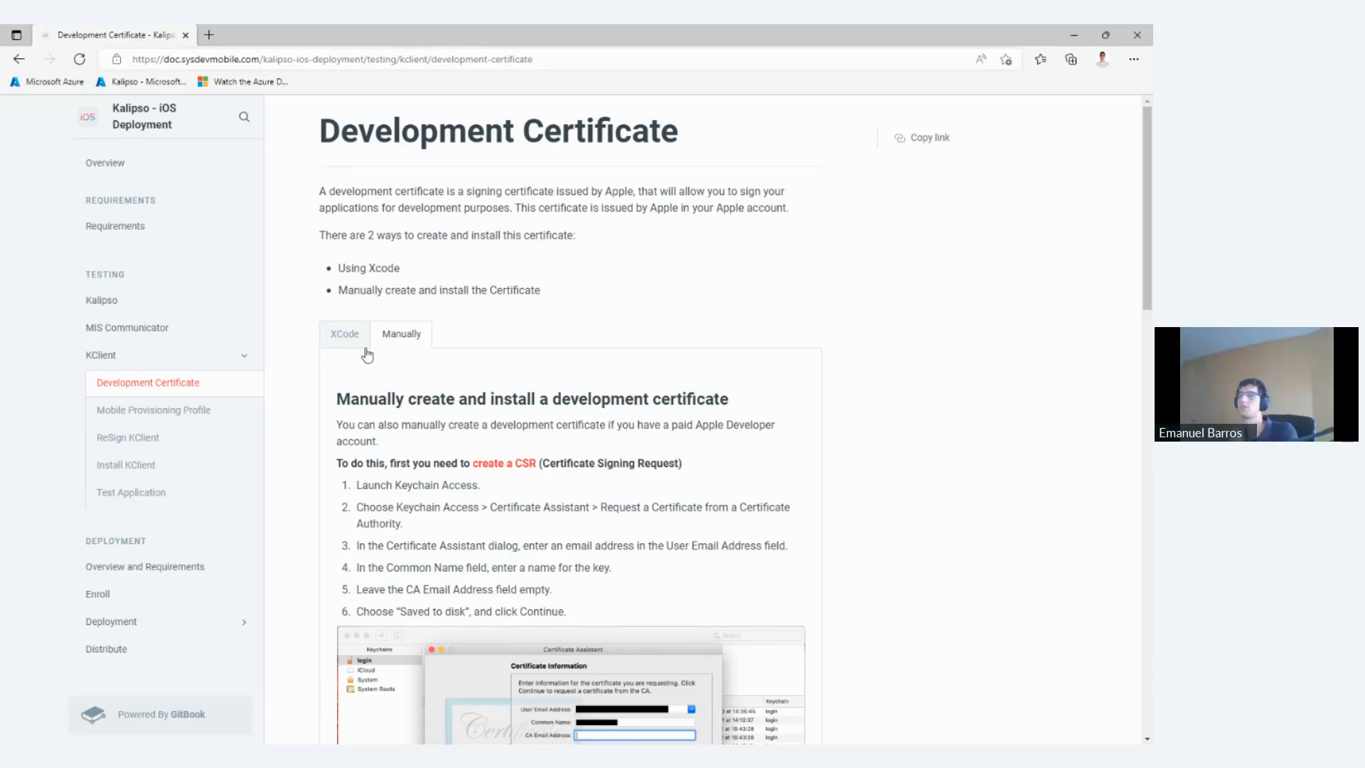
left_click(1075, 34)
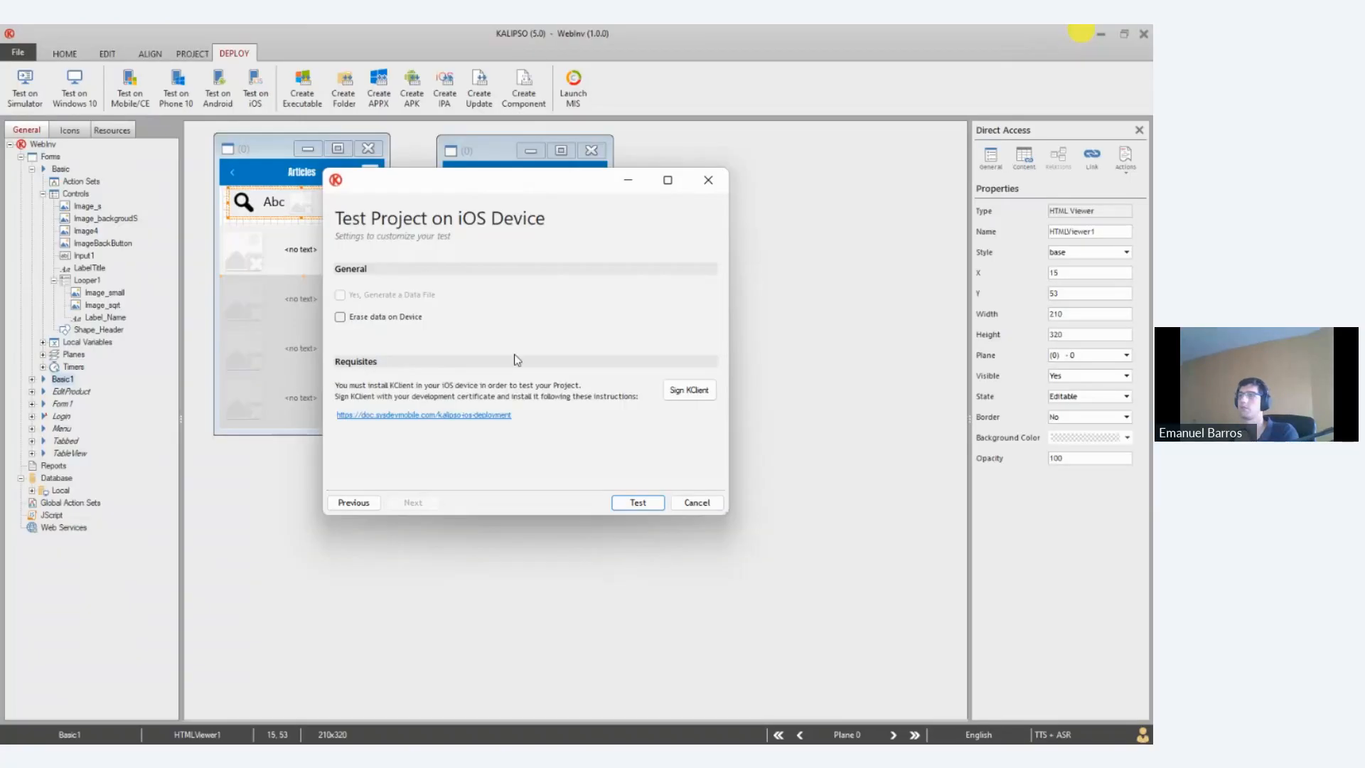
left_click(700, 503)
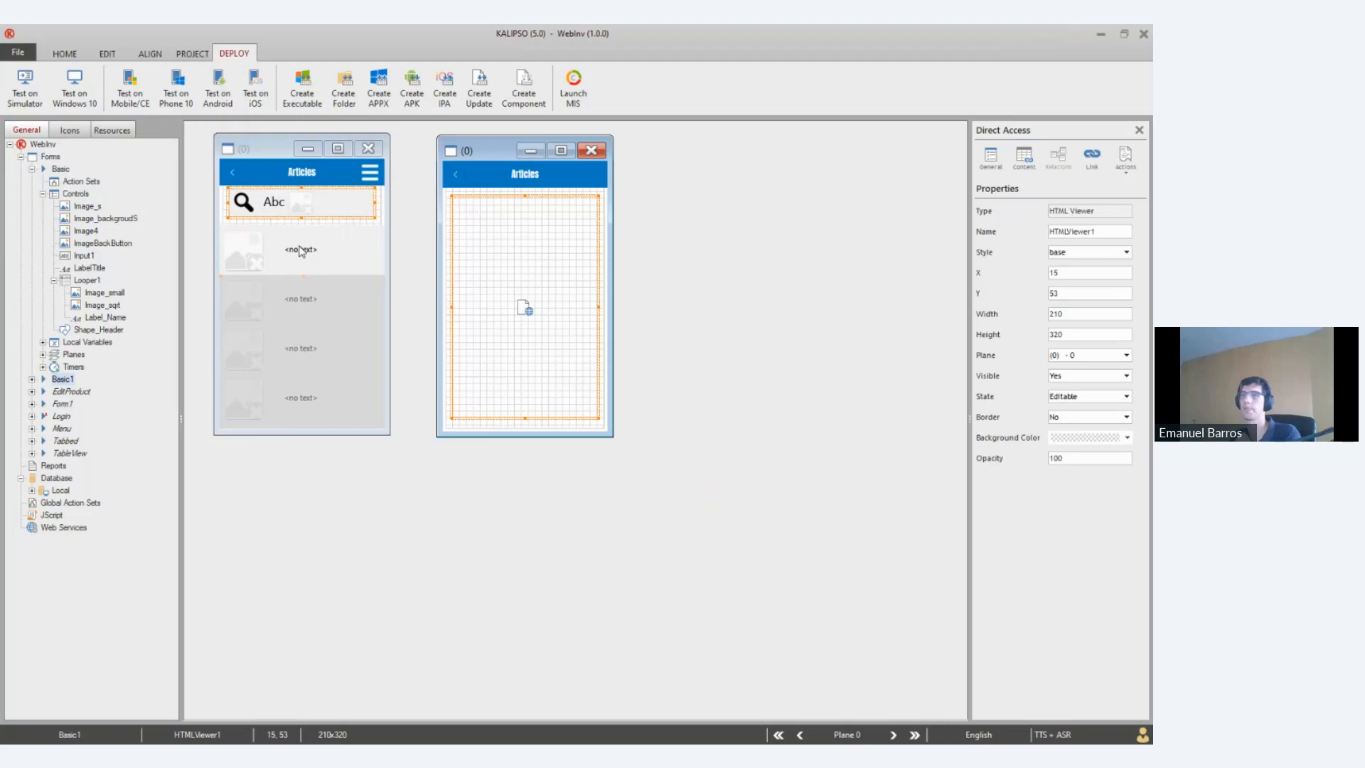
Add an Exec Event action to Looper1's Click event that executes the Click event of Label_Name, and save the looper
left_click(300, 250)
left_click(301, 250)
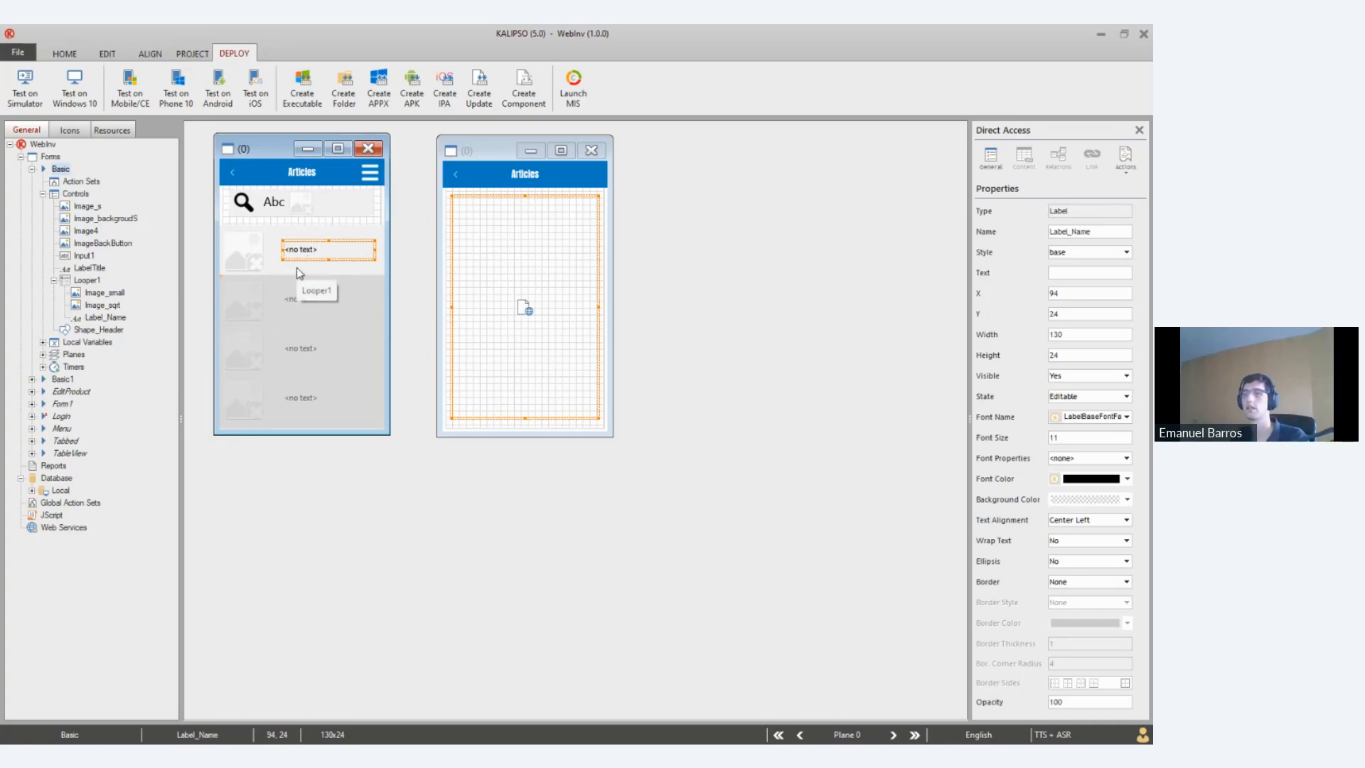
left_click(303, 321)
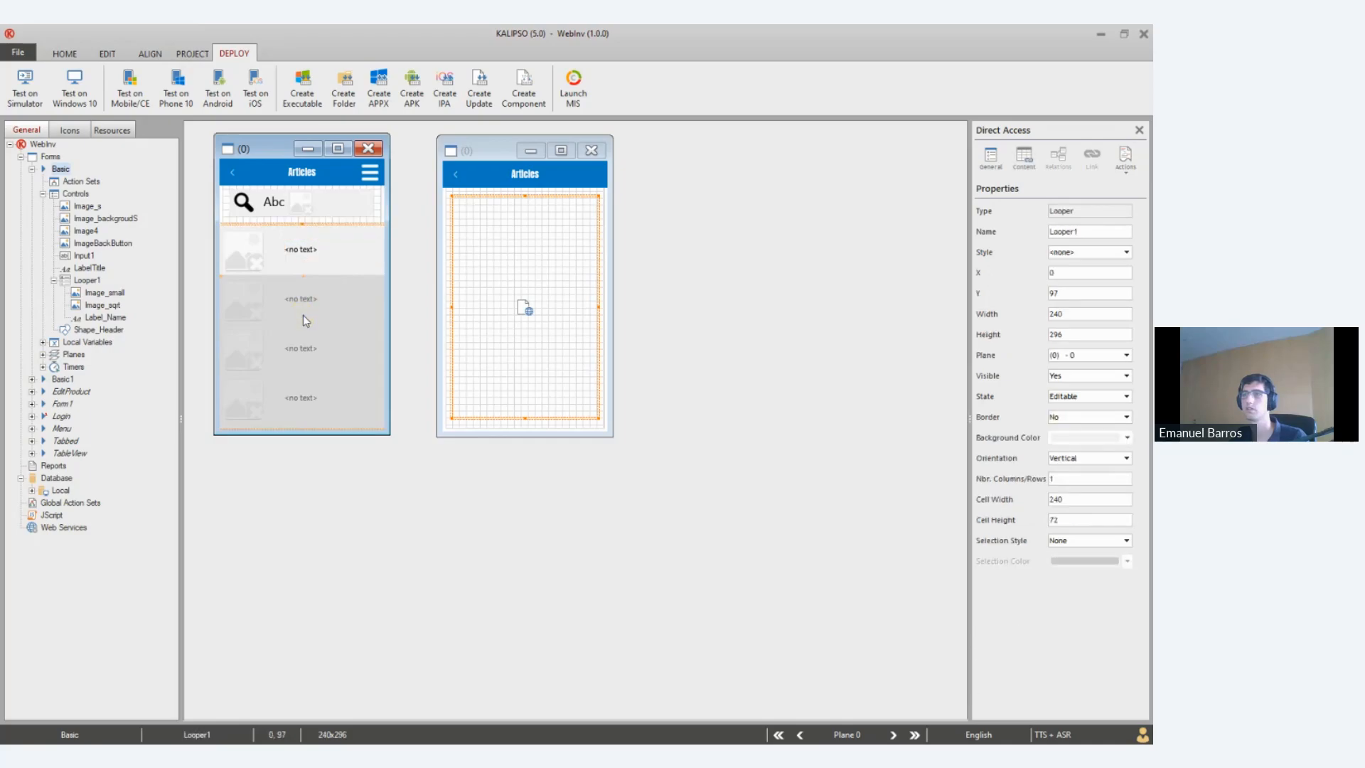
double_click(303, 316)
left_click(337, 104)
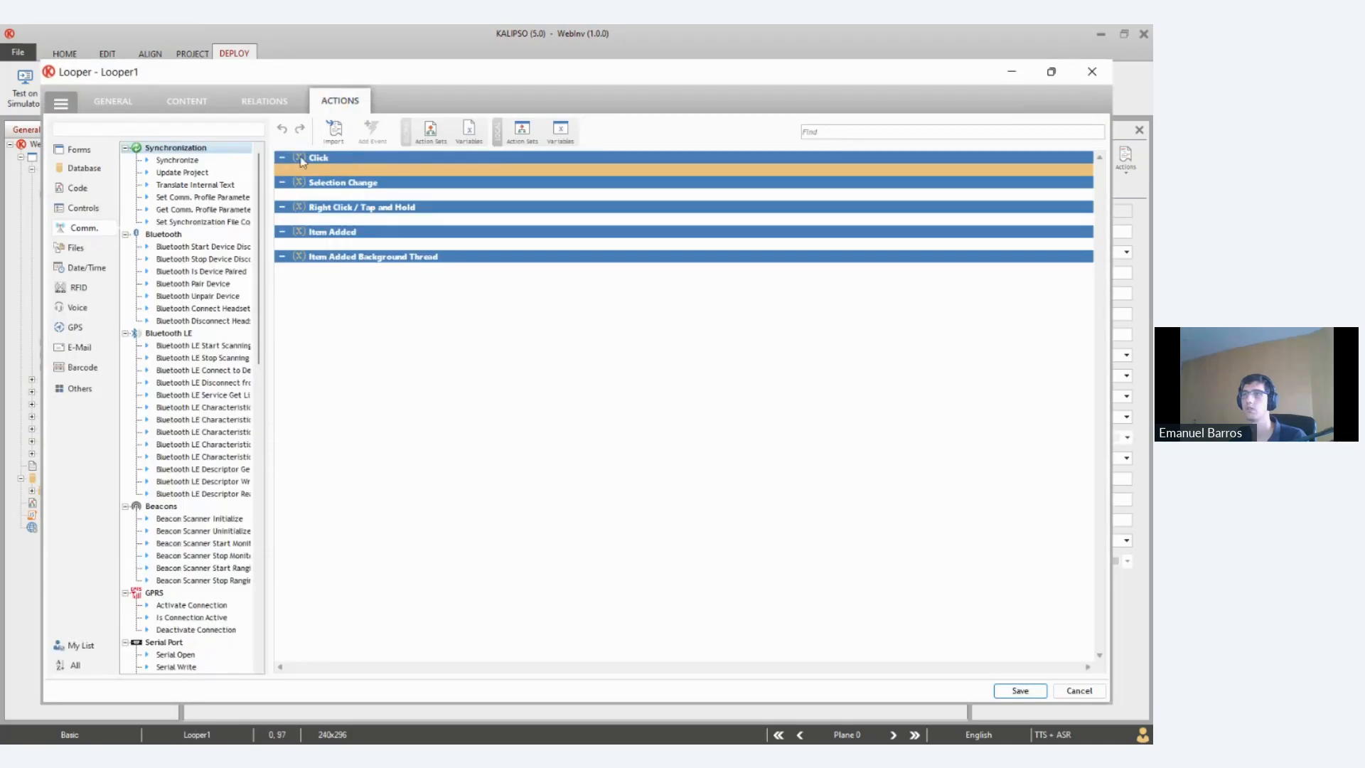
left_click(315, 171)
type("Ex")
key("Return")
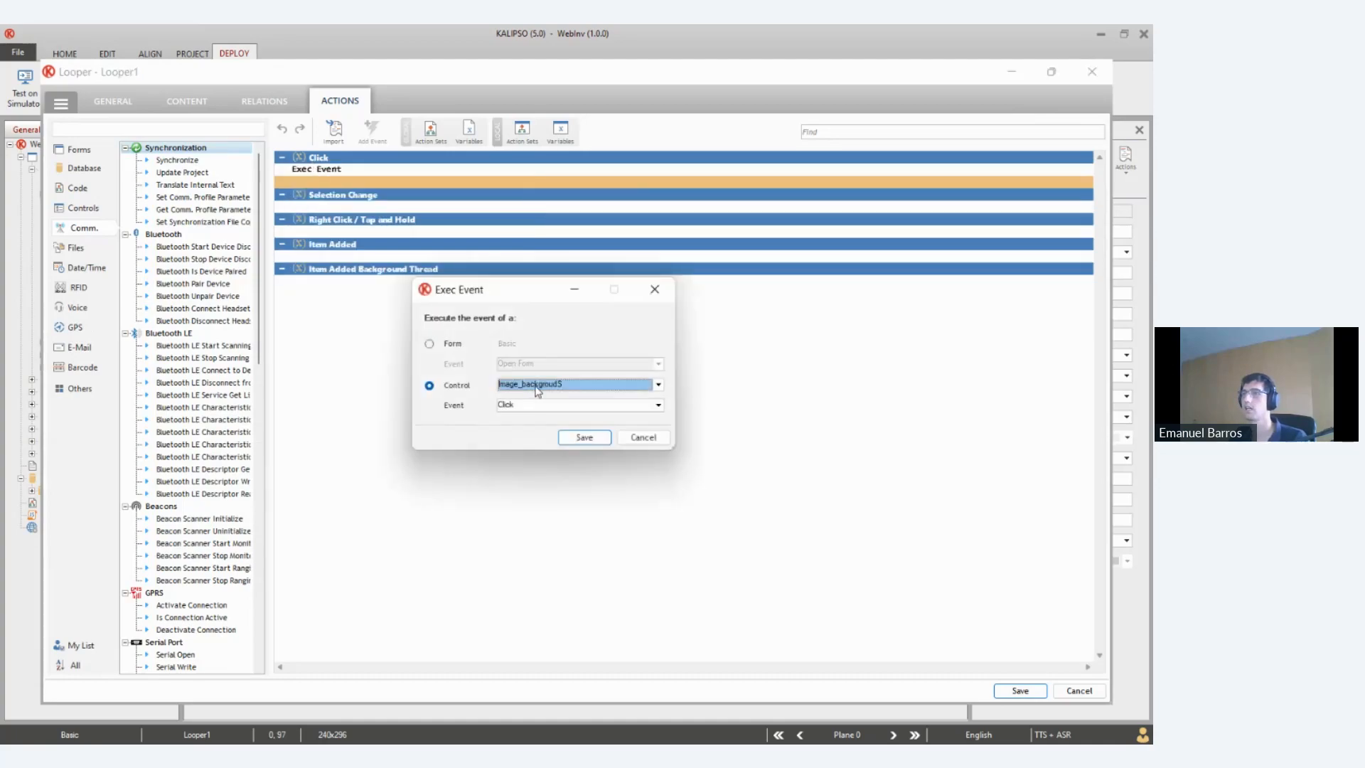
left_click(535, 388)
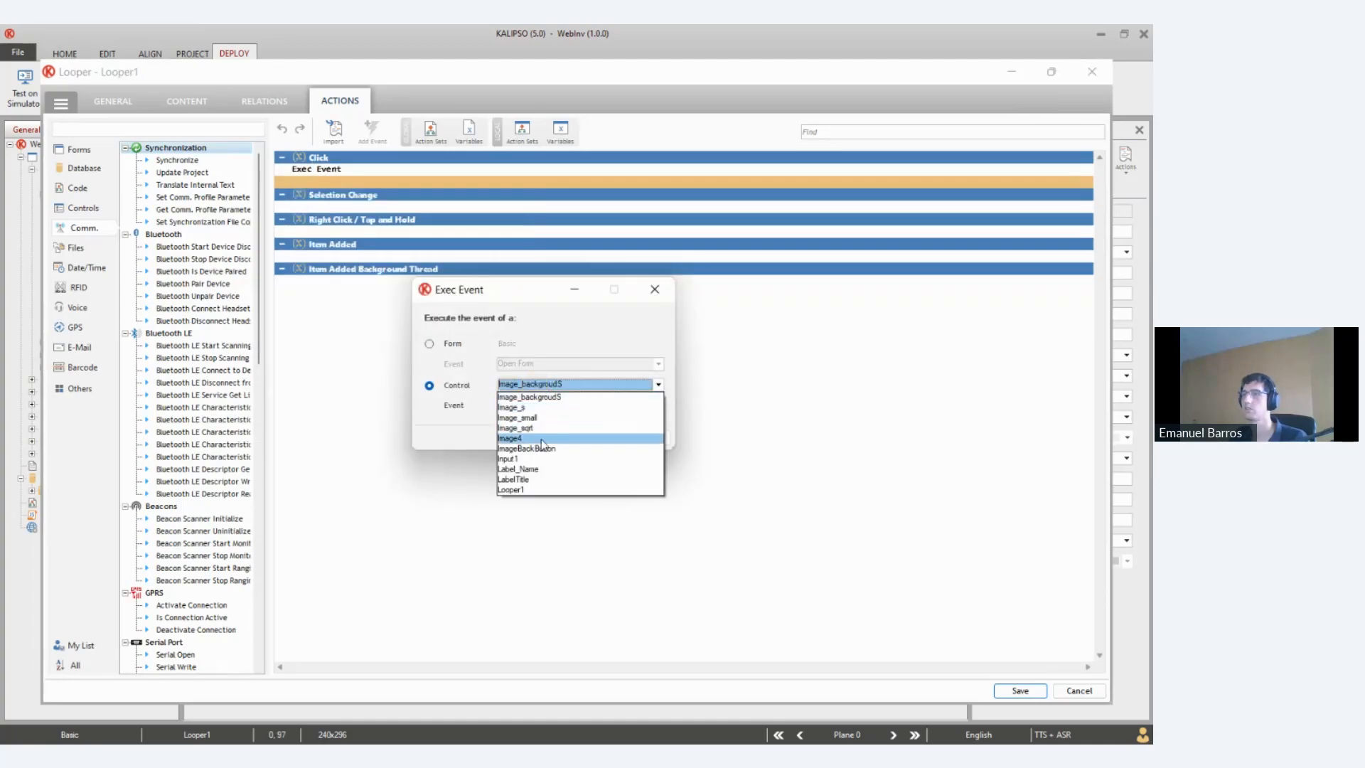
left_click(540, 468)
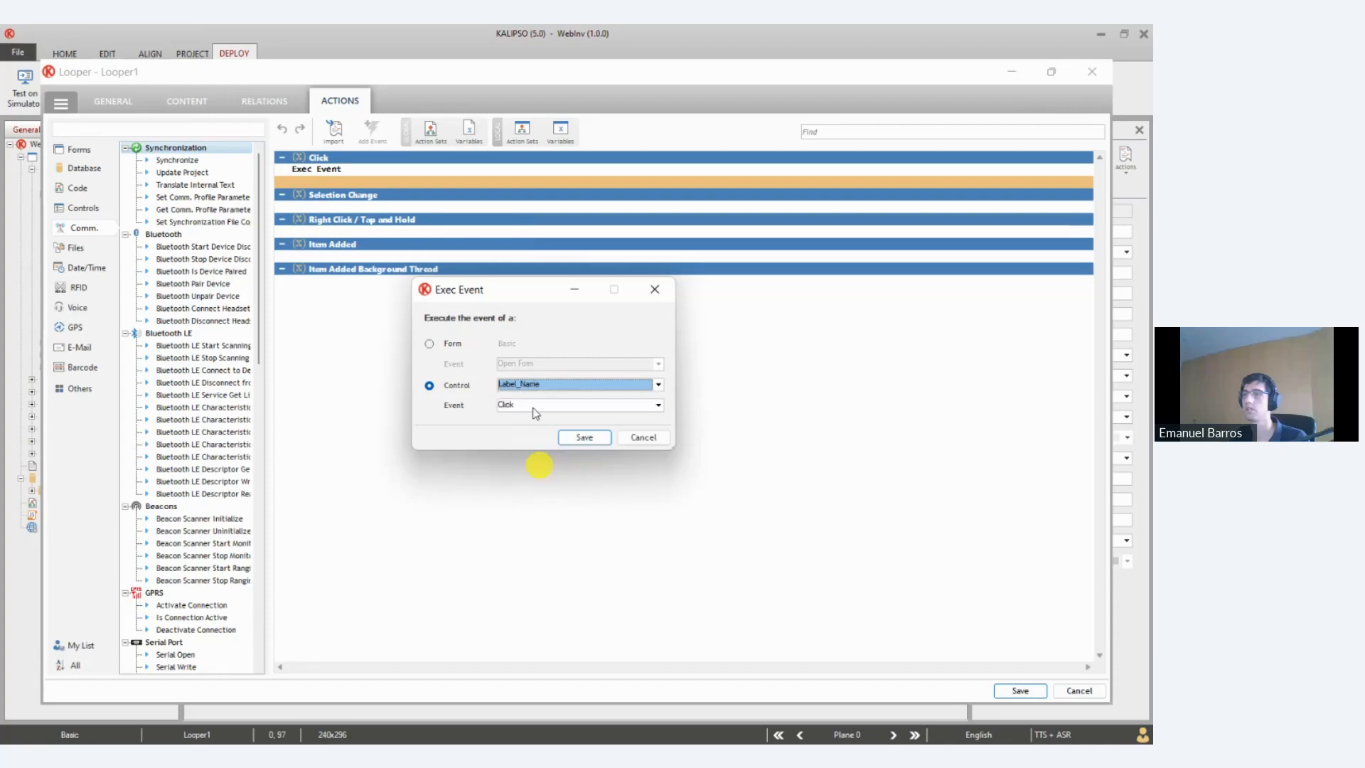
left_click(569, 437)
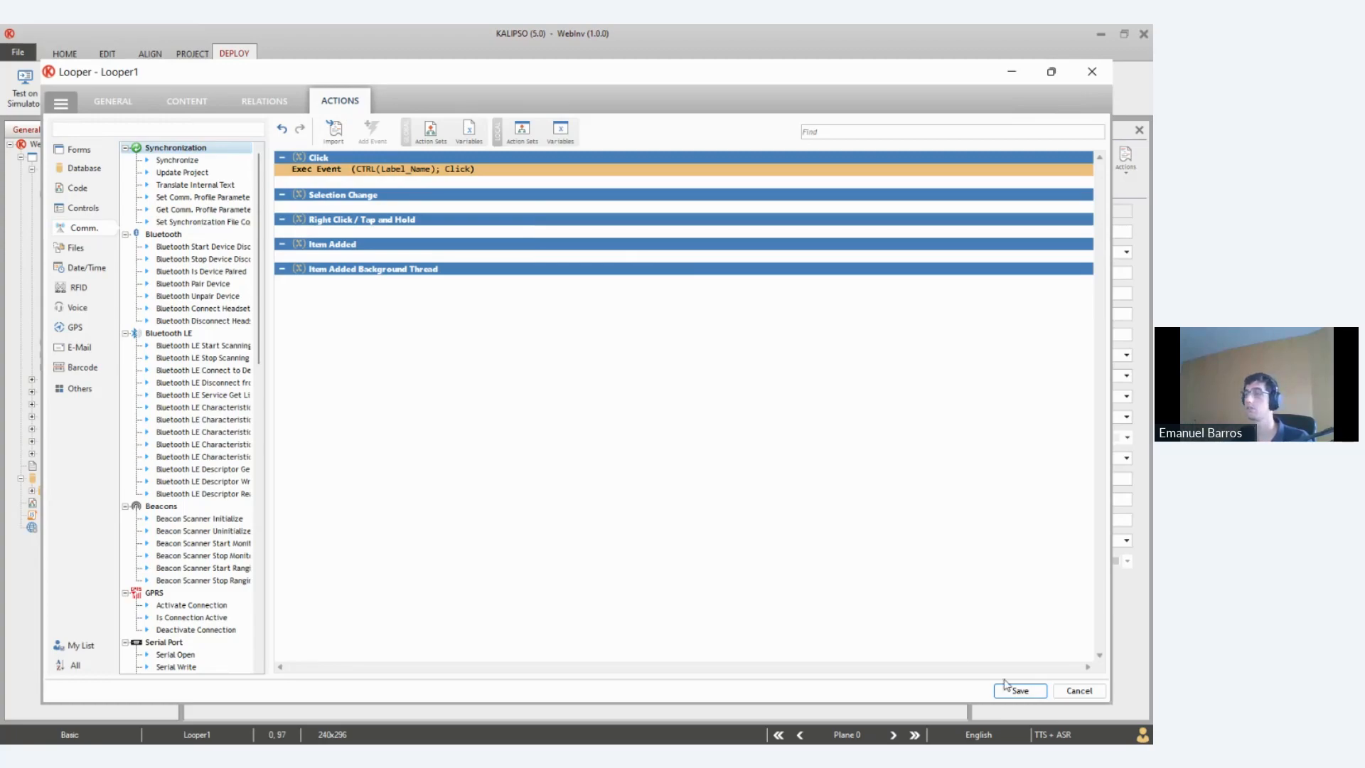
left_click(1021, 689)
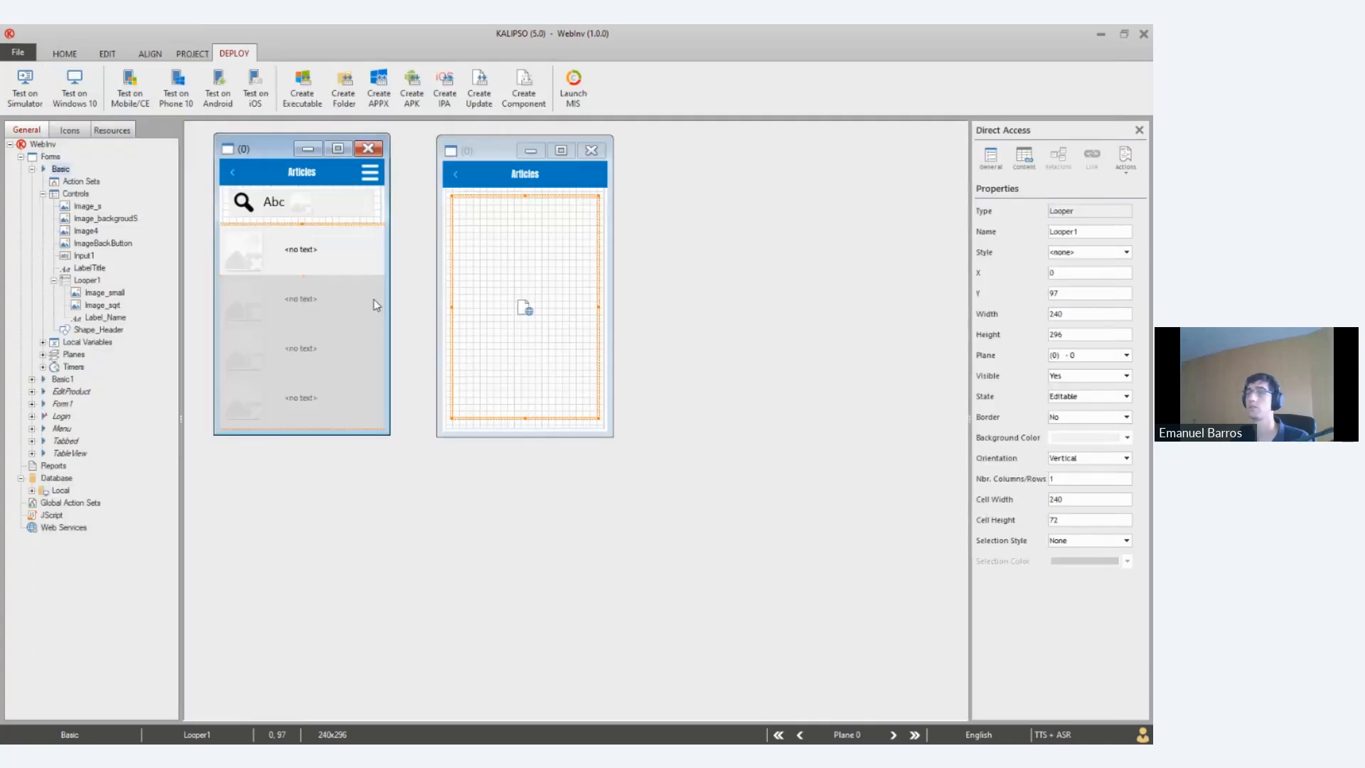
Check the actions of the Image_sqrt image in the Basic form's looper and close its settings
left_click(254, 247)
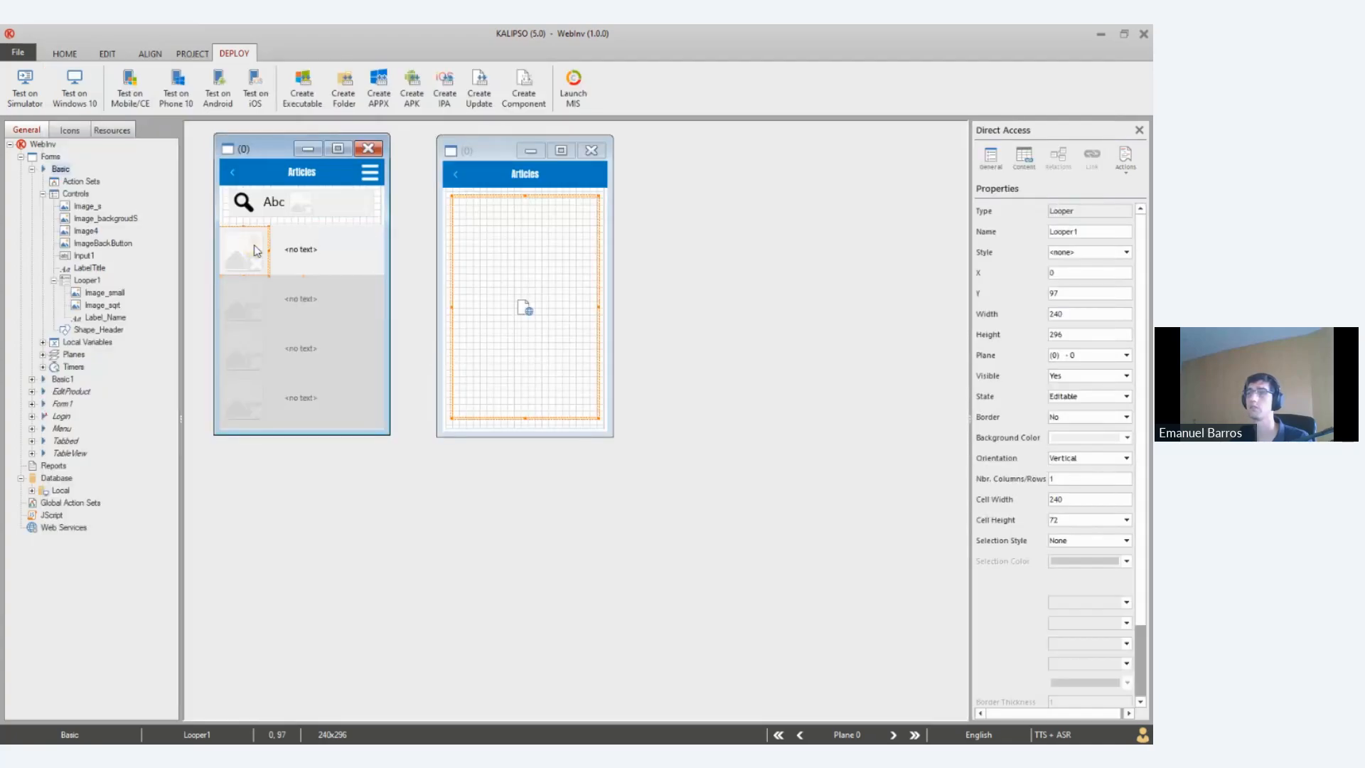
left_click(243, 253)
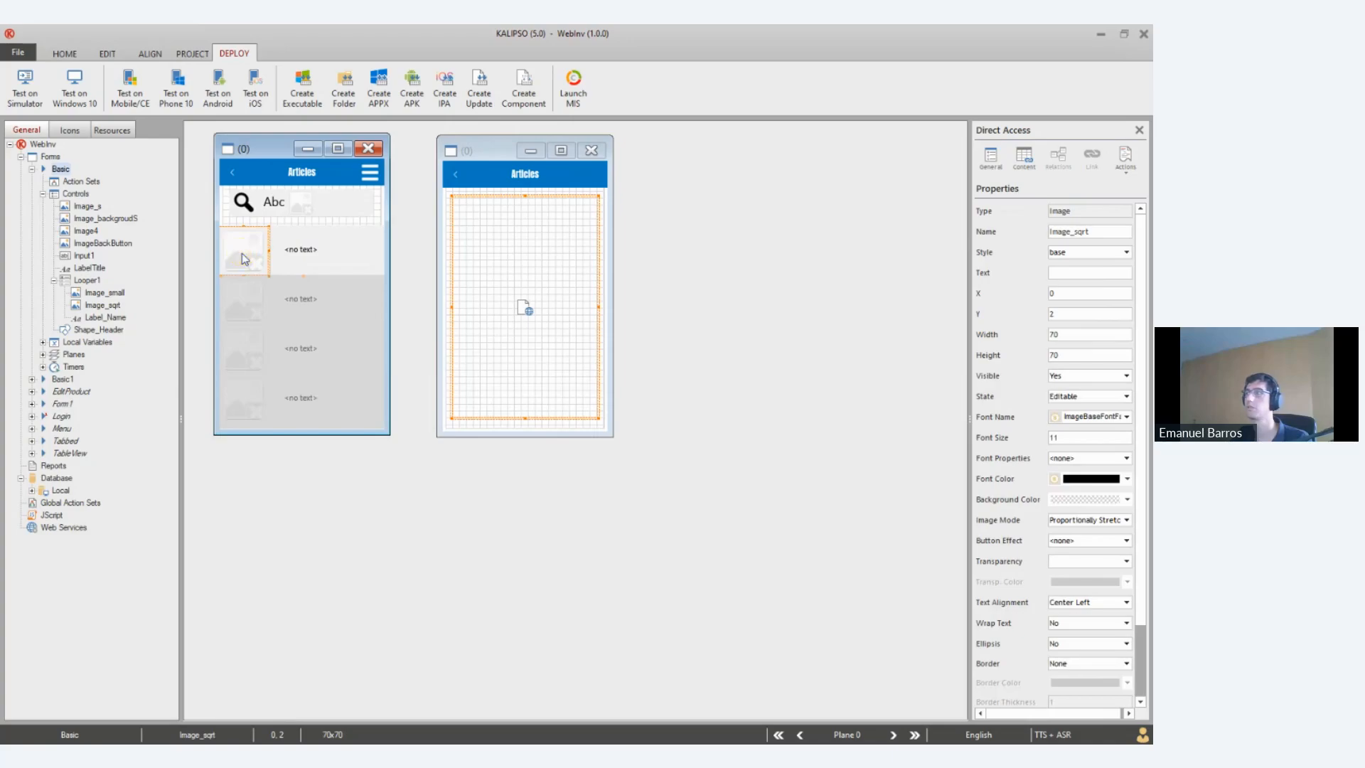
double_click(524, 307)
left_click(358, 121)
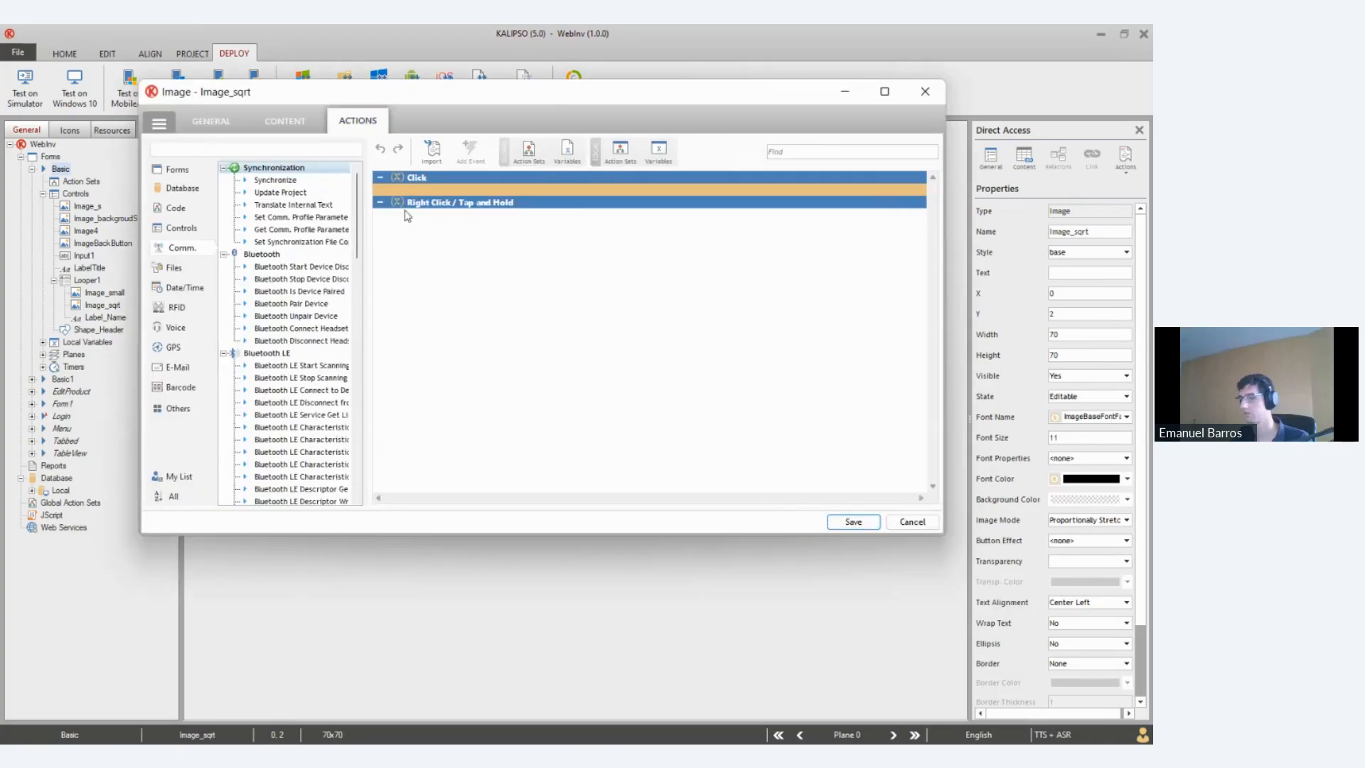
left_click(860, 523)
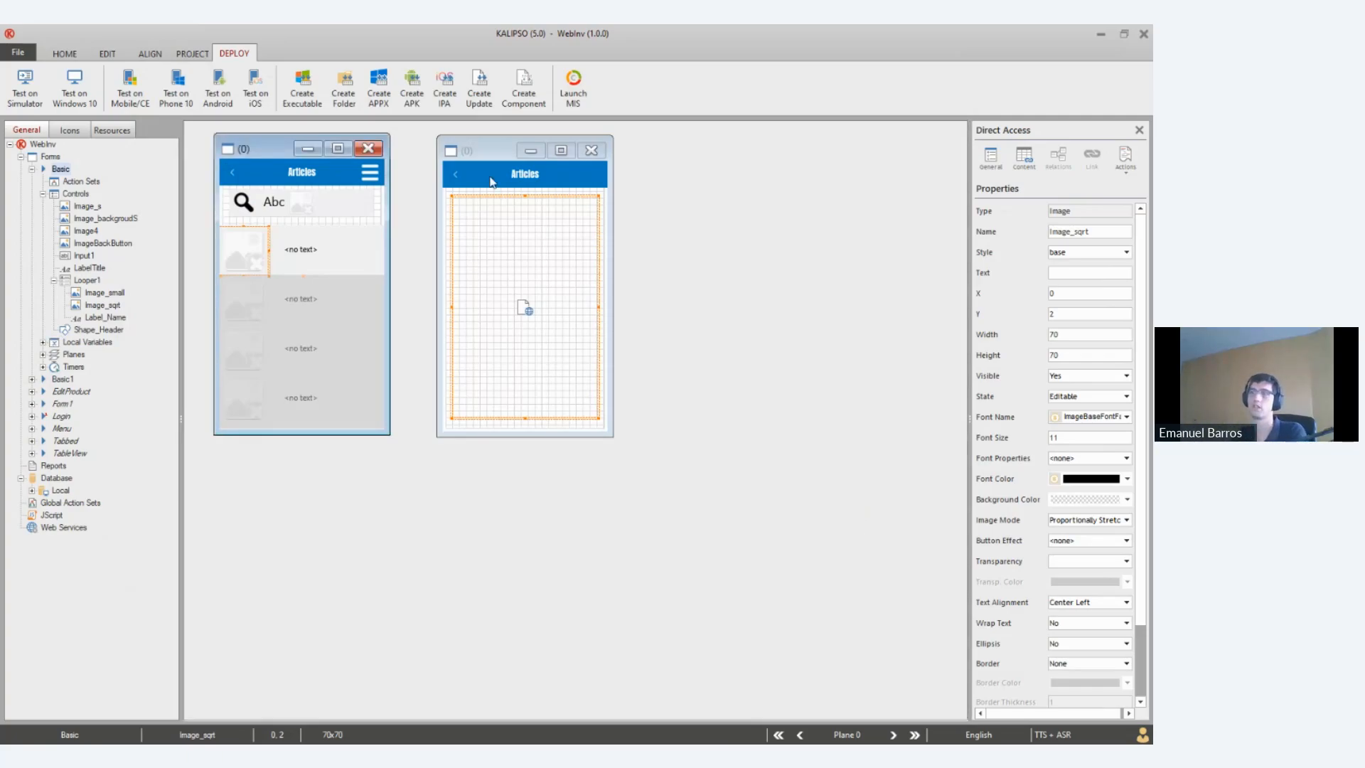
Move the Basic1 form slightly farther away from the Basic form
left_click(488, 153)
left_click_drag(495, 155, 517, 153)
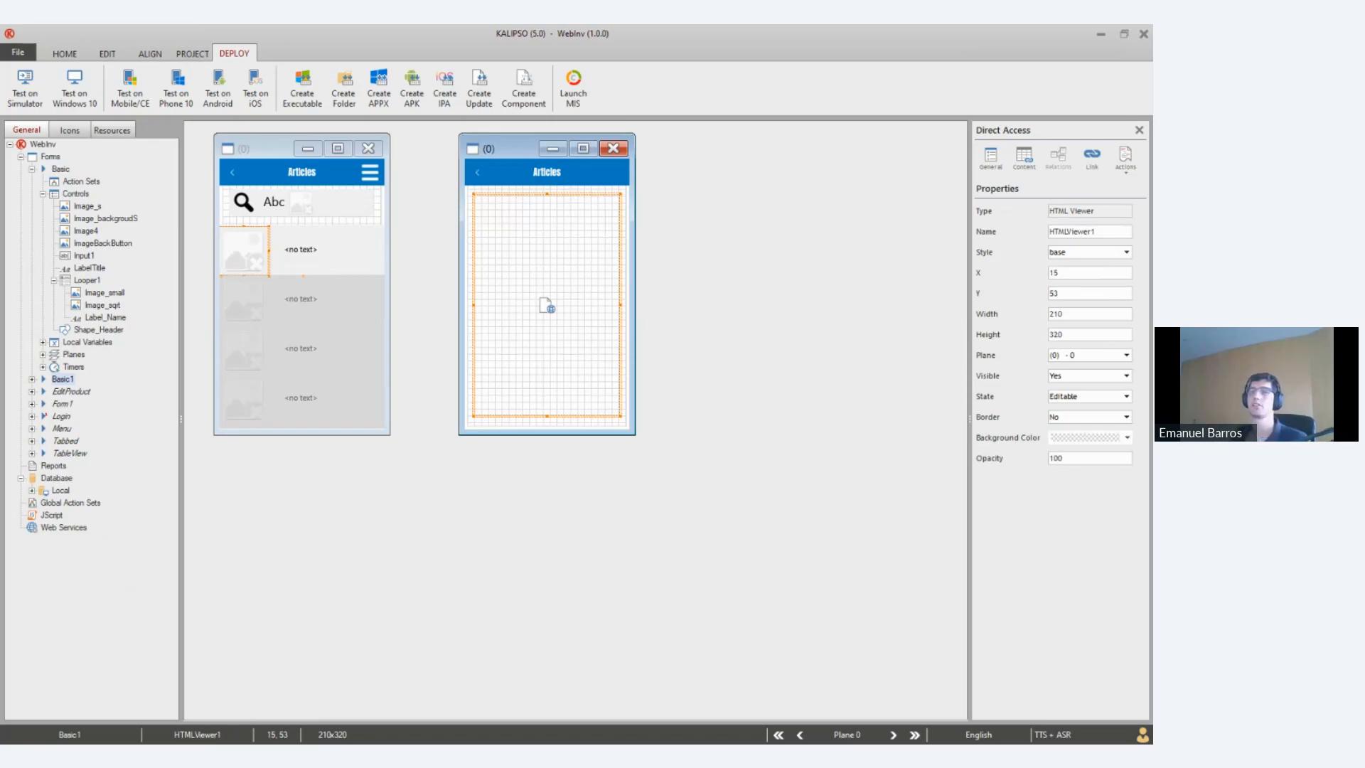
Open the content settings of Looper1 in the Basic form and copy its whole filter expression
left_click(342, 331)
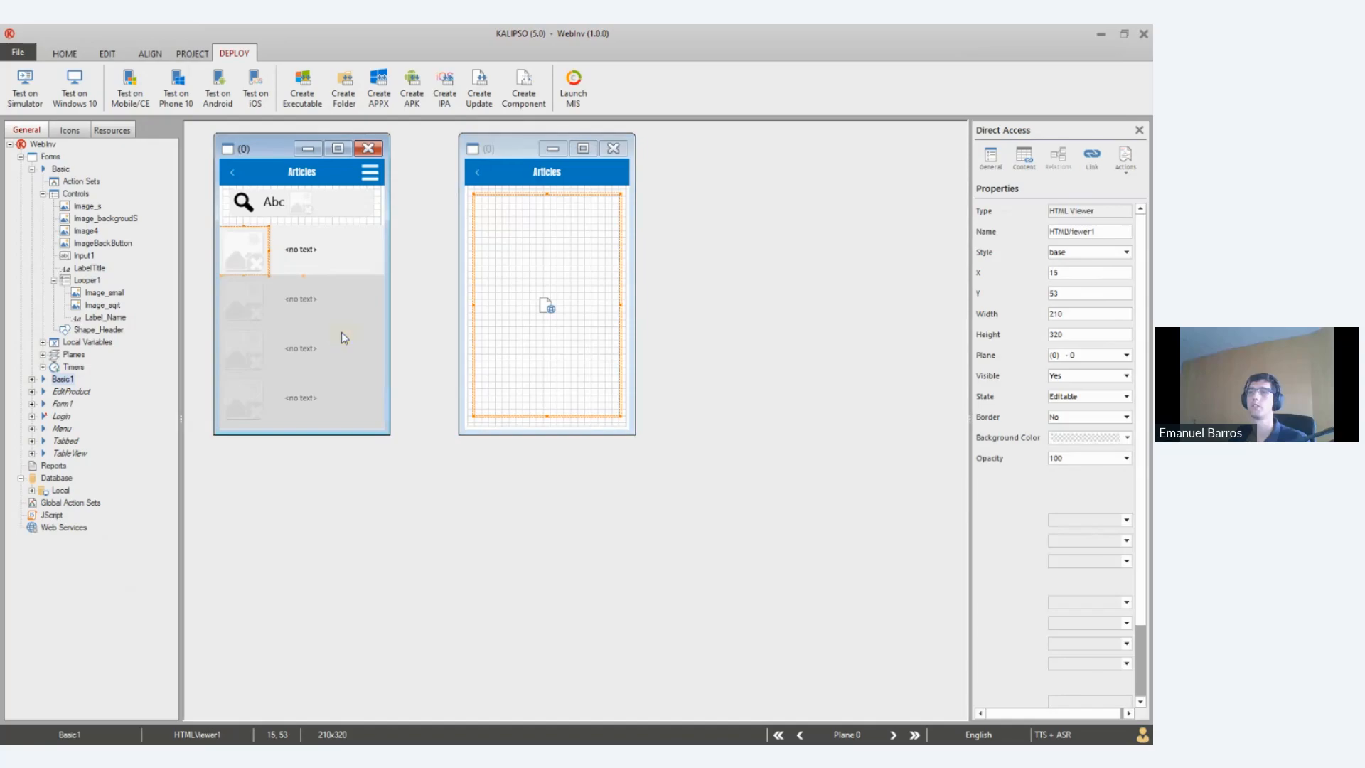
left_click(332, 323)
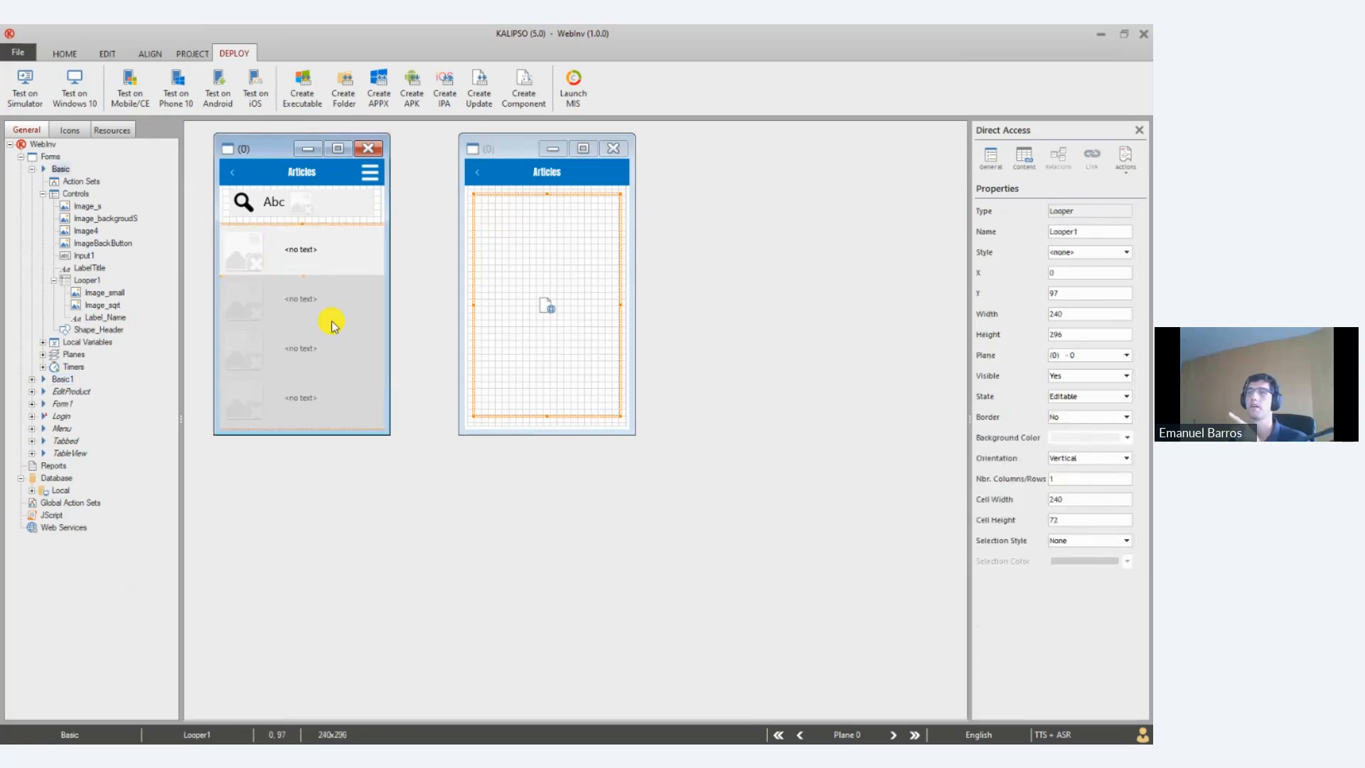
double_click(332, 323)
left_click(199, 100)
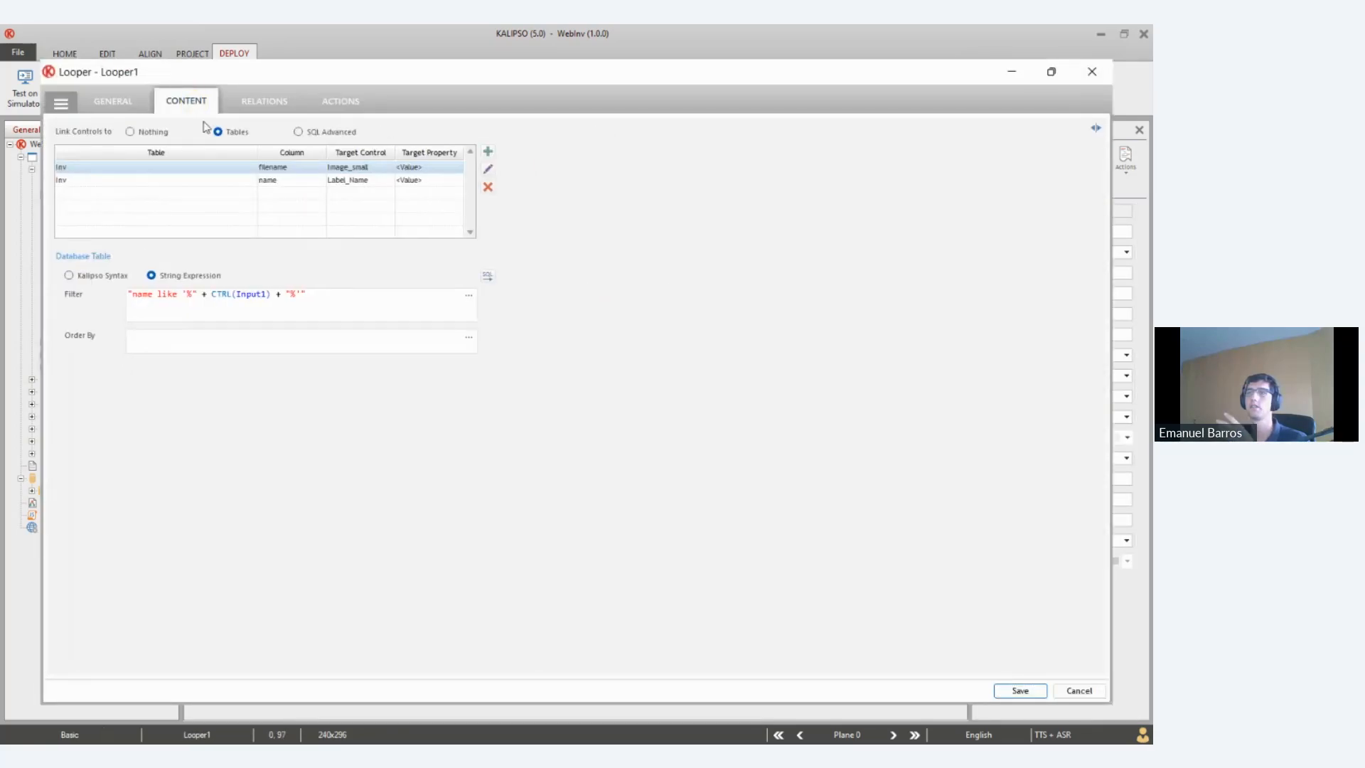
left_click(132, 293)
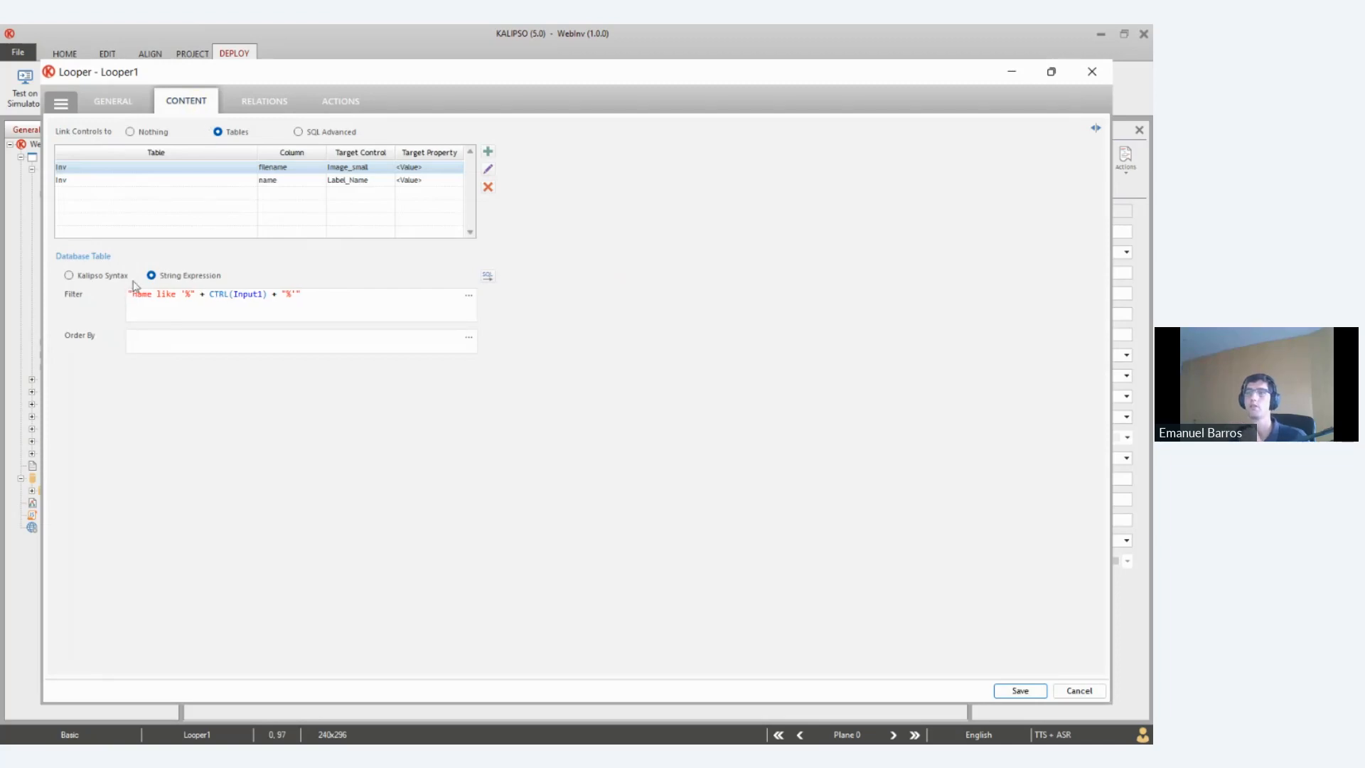
left_click(338, 294)
left_click_drag(339, 294, 85, 295)
key("ctrl+c")
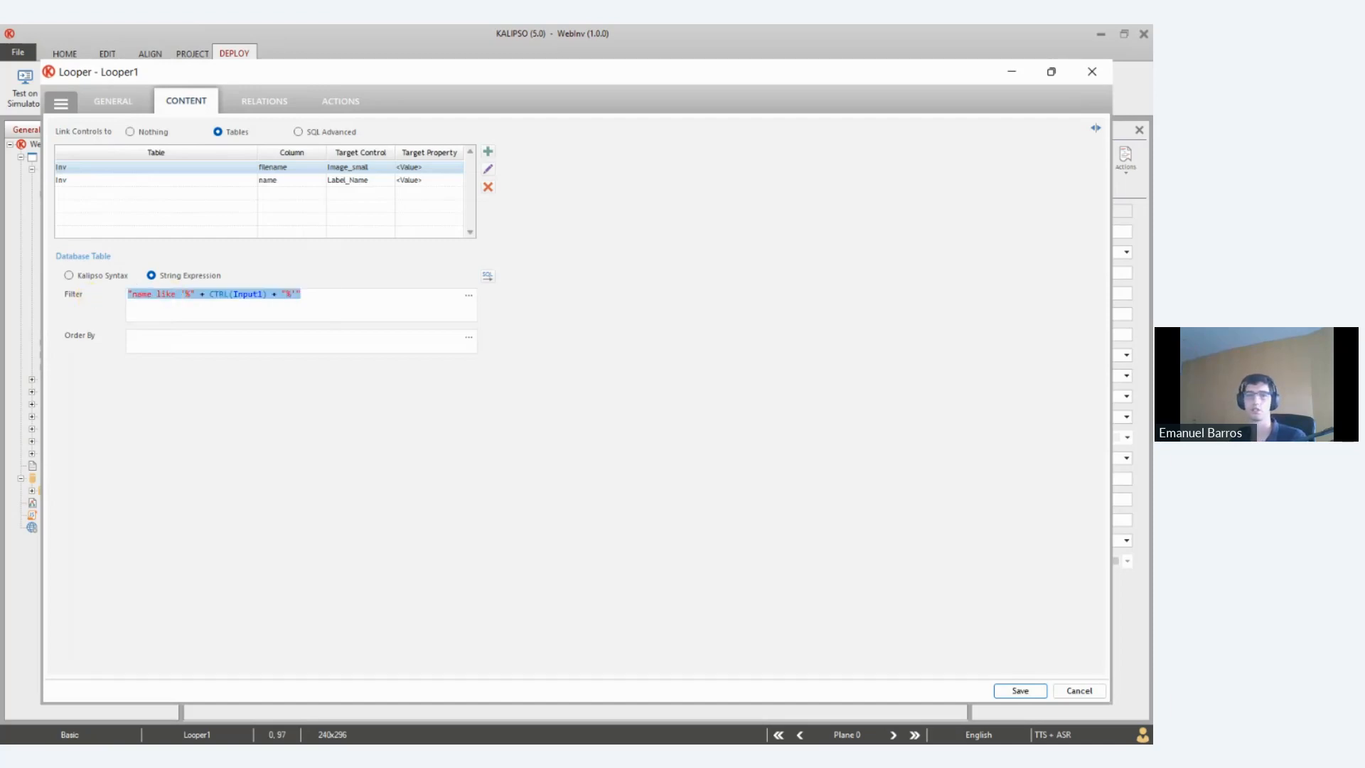
Switch to Notepad++, create a new document and paste the copied filter expression into it
key("alt+Tab")
left_click(424, 327)
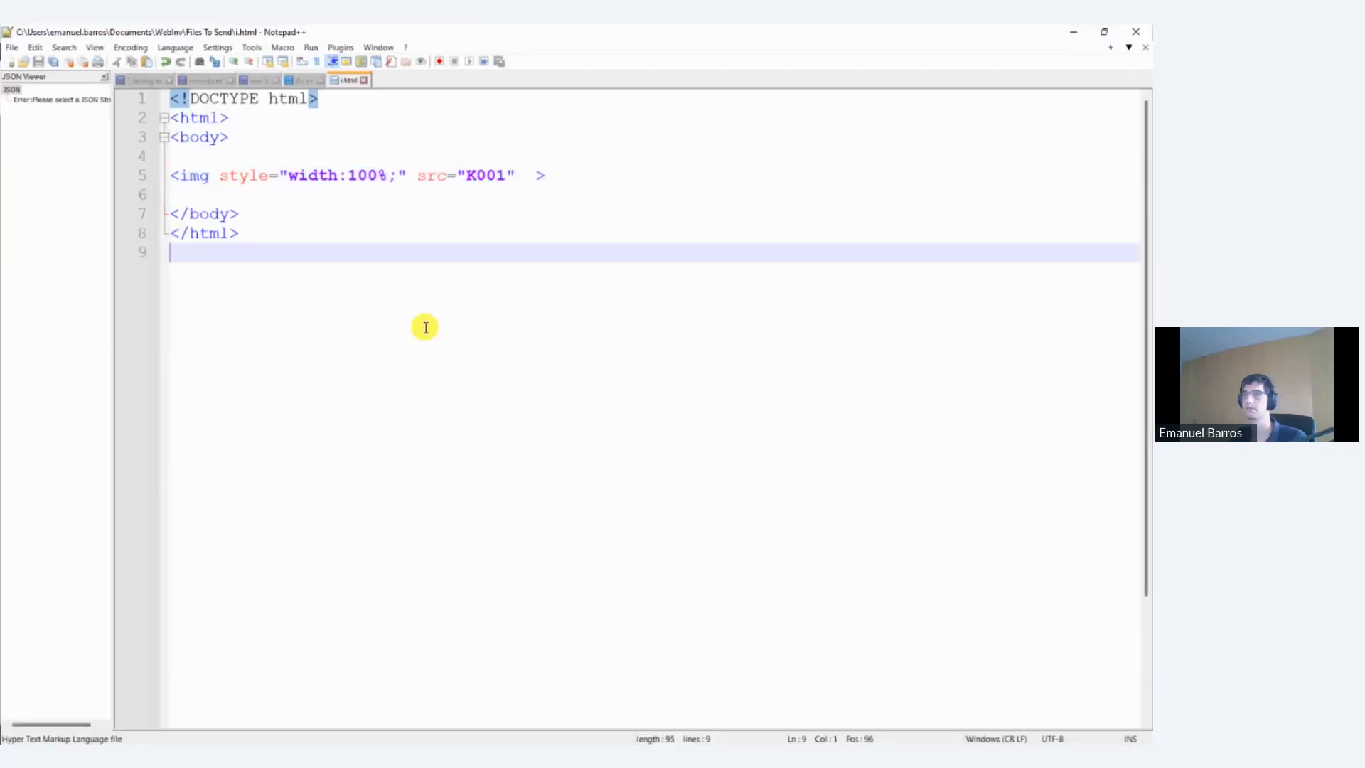
left_click(302, 81)
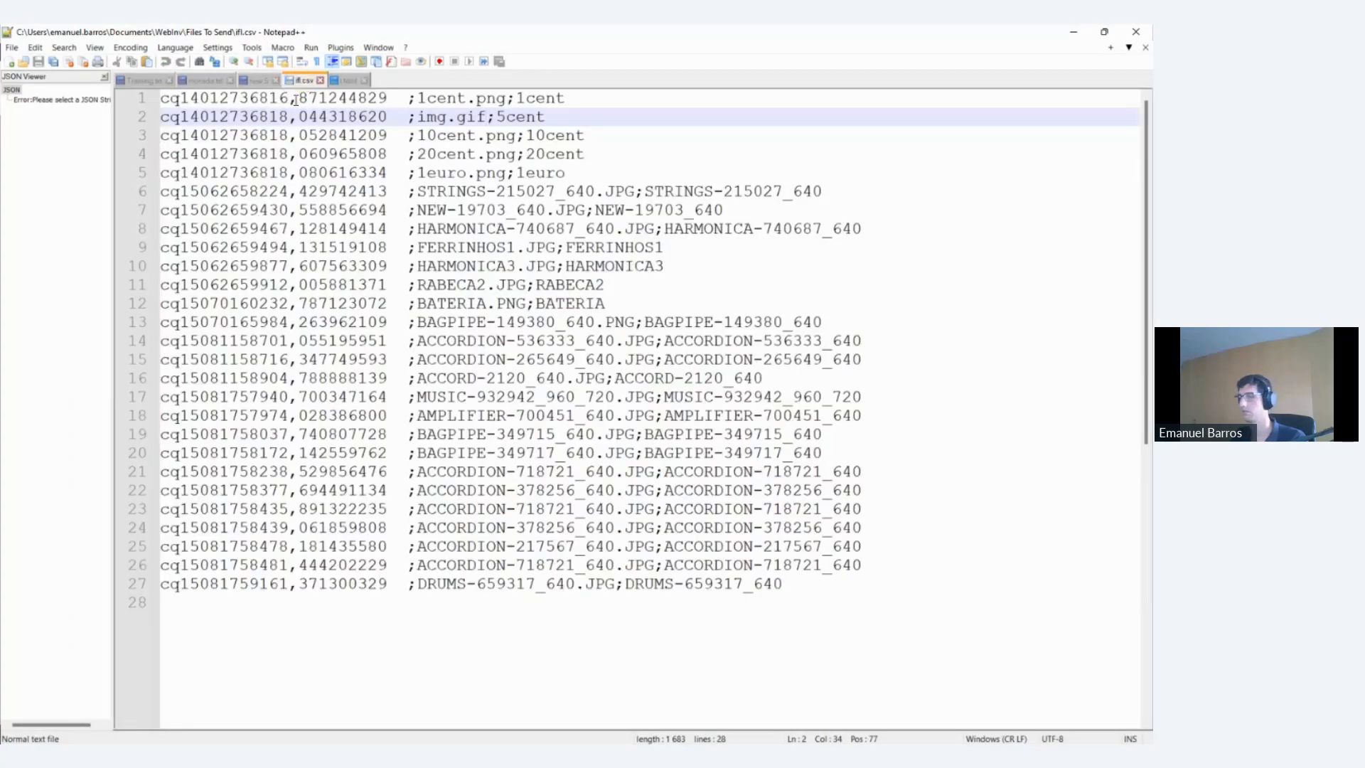
key("ctrl+n")
key("ctrl+v")
Replace the expression's opening quote with "Selecet name, filenane from inv, WHERE " in front of the name condition
left_click(170, 100)
key("BackSpace")
type("Selecet name")
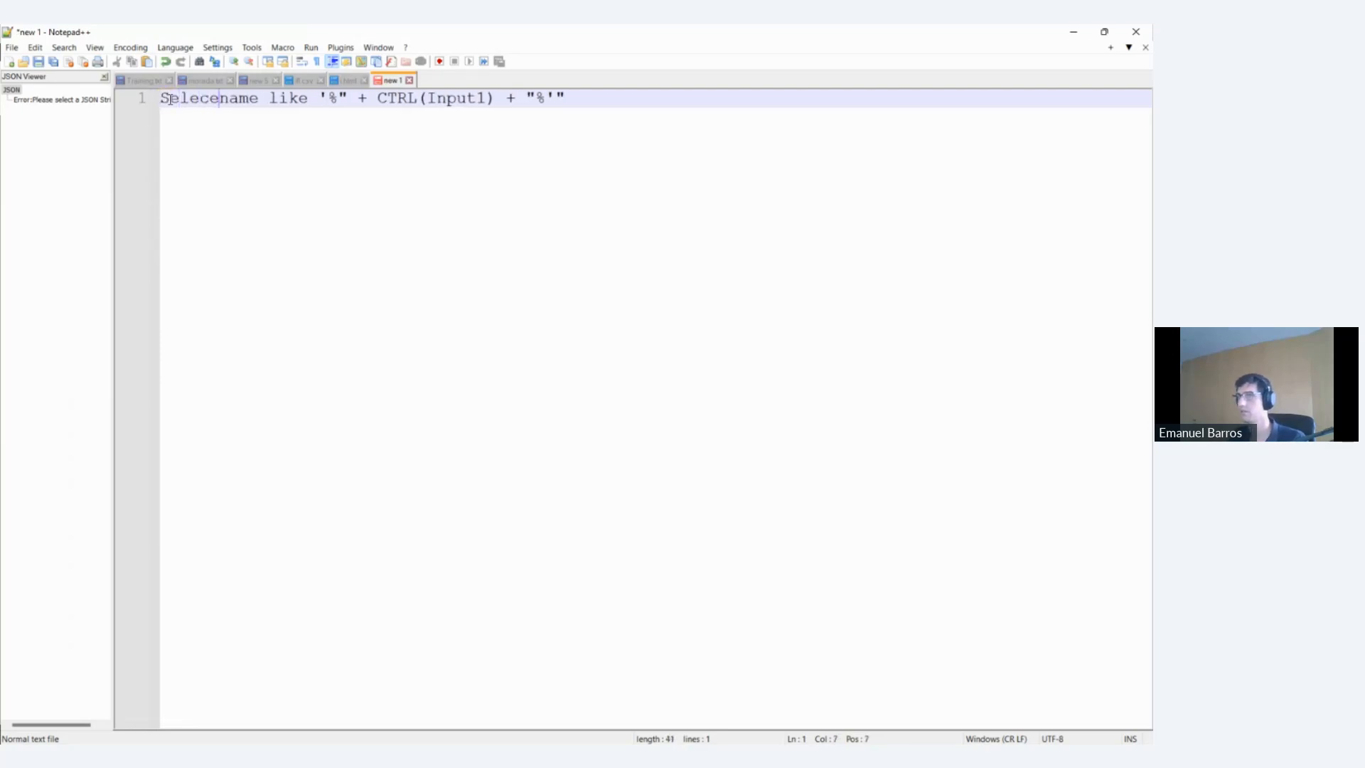
key("BackSpace")
type(", ")
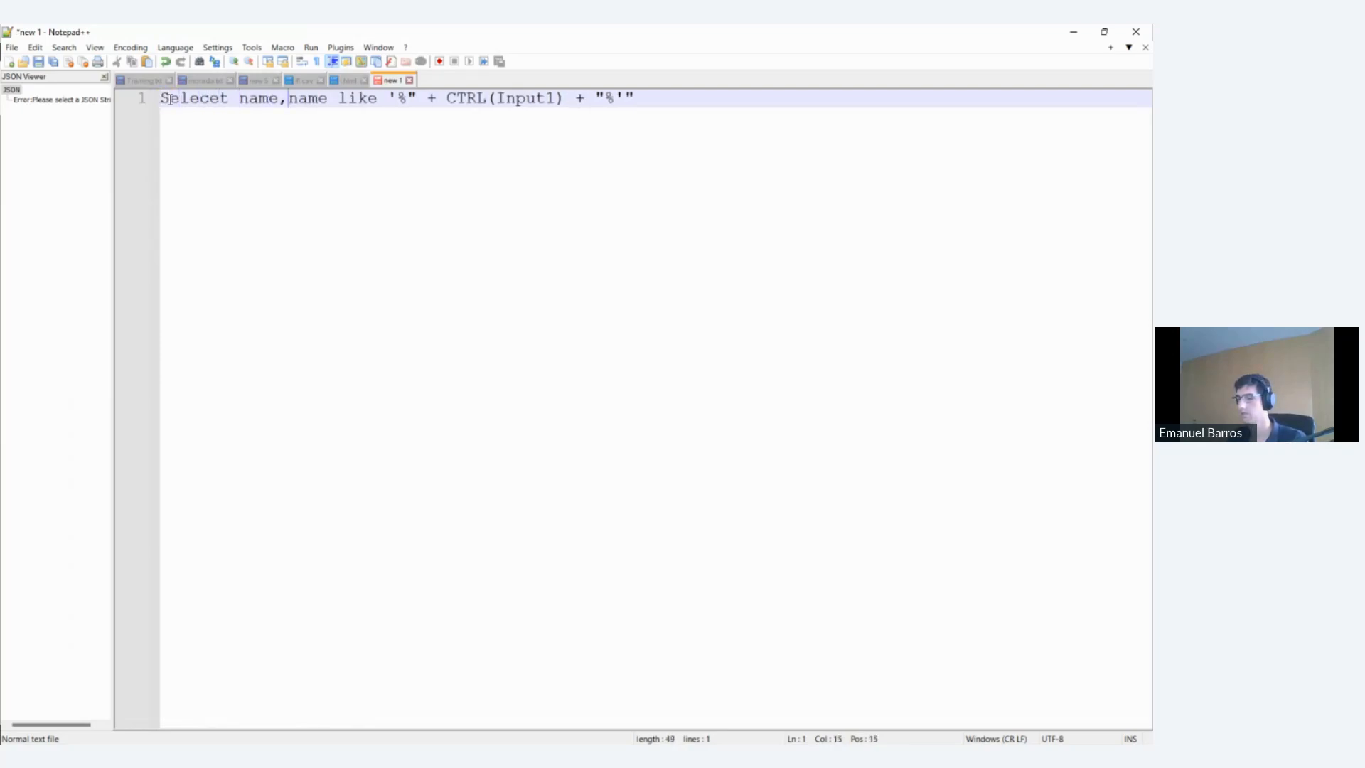
type("filenam")
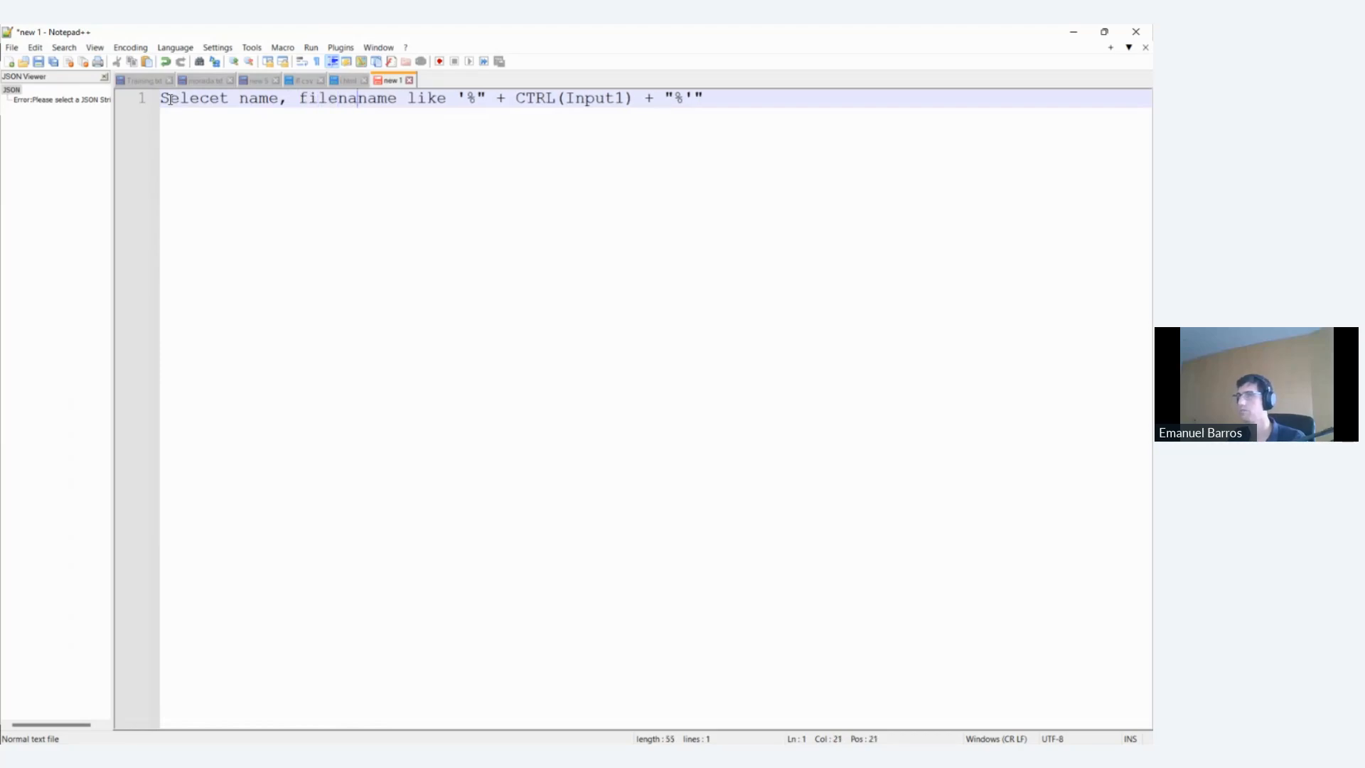
key("BackSpace")
key("BackSpace")
type("ane from ")
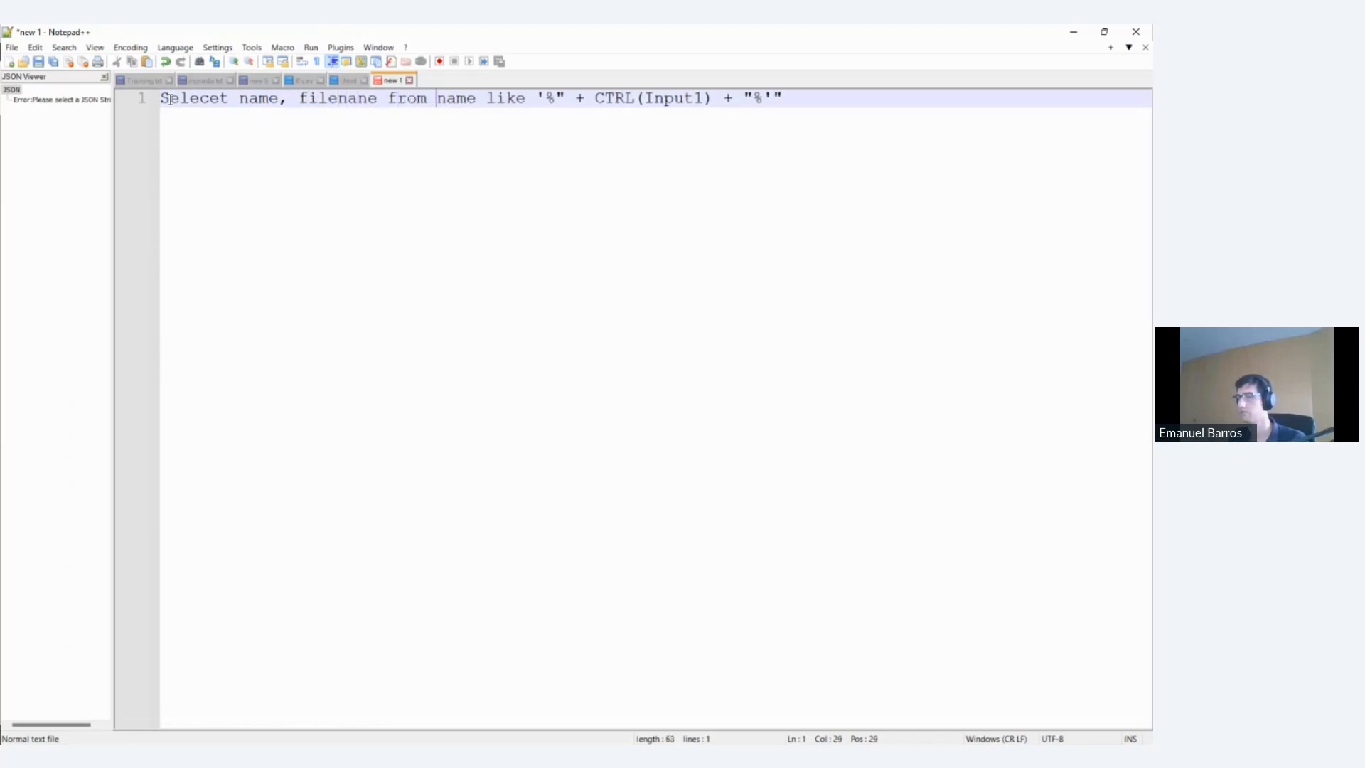
type("inv")
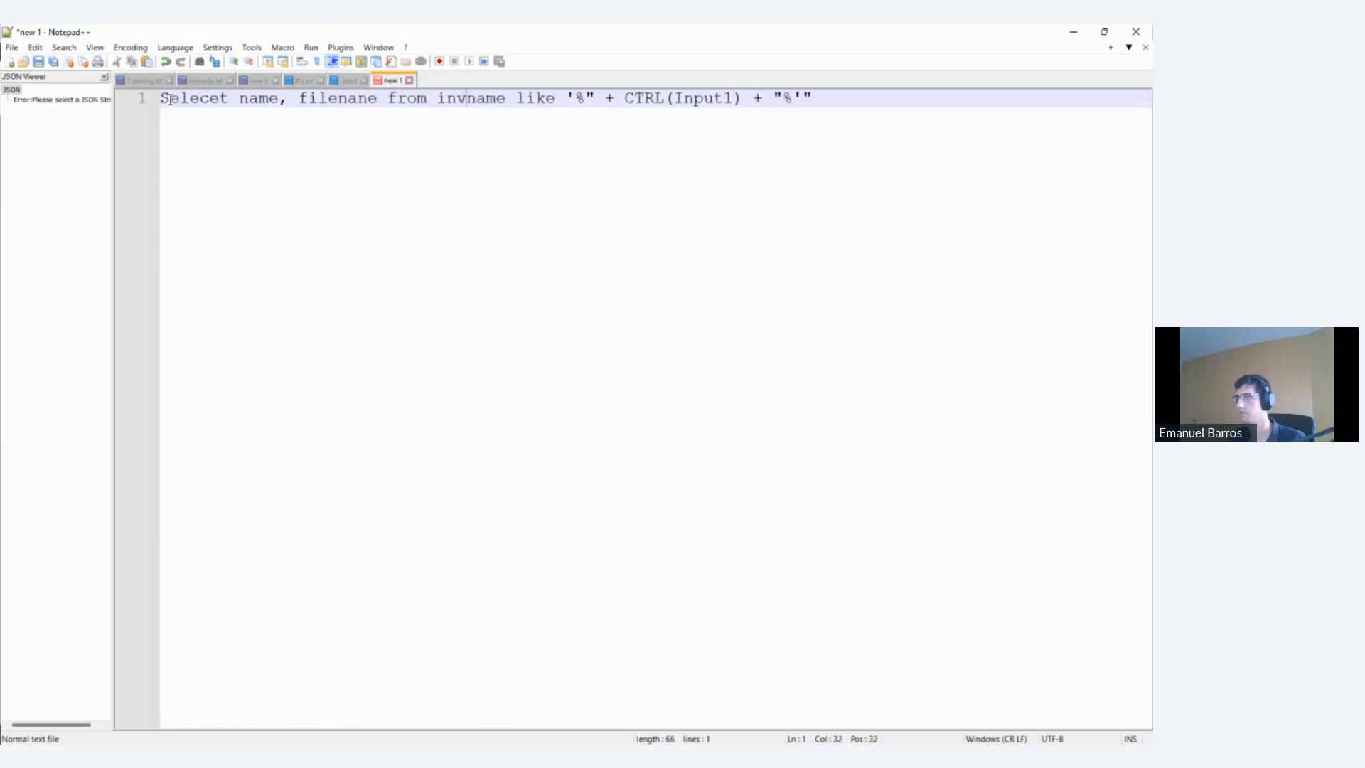
type(", WHERER")
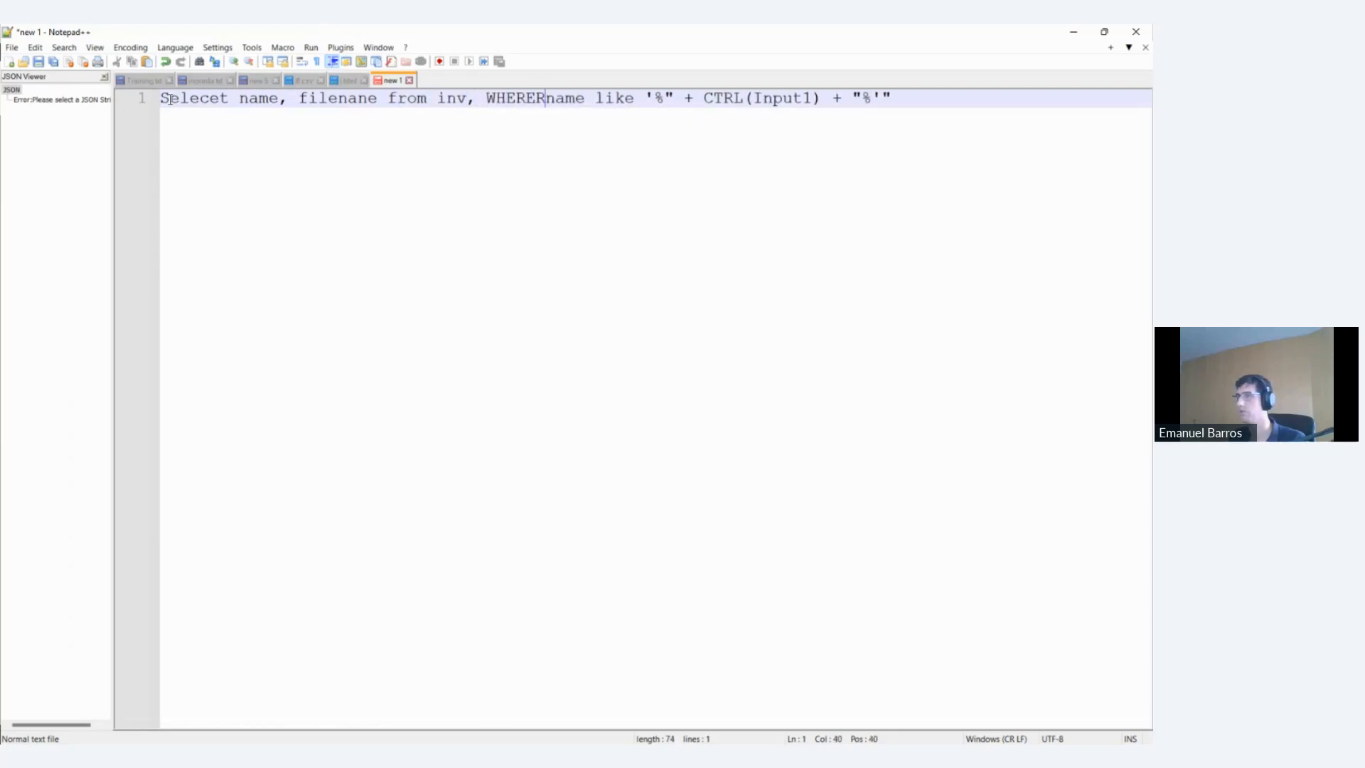
key("BackSpace")
Delete the CTRL(Input1) concatenation and the final double quote so the condition reads name like '%%'
key("Right")
key("Right")
key("Right")
key("Right")
key("Right")
key("Right")
key("Right")
key("Right")
key("Right")
key("Right")
key("Right")
key("shift+Right")
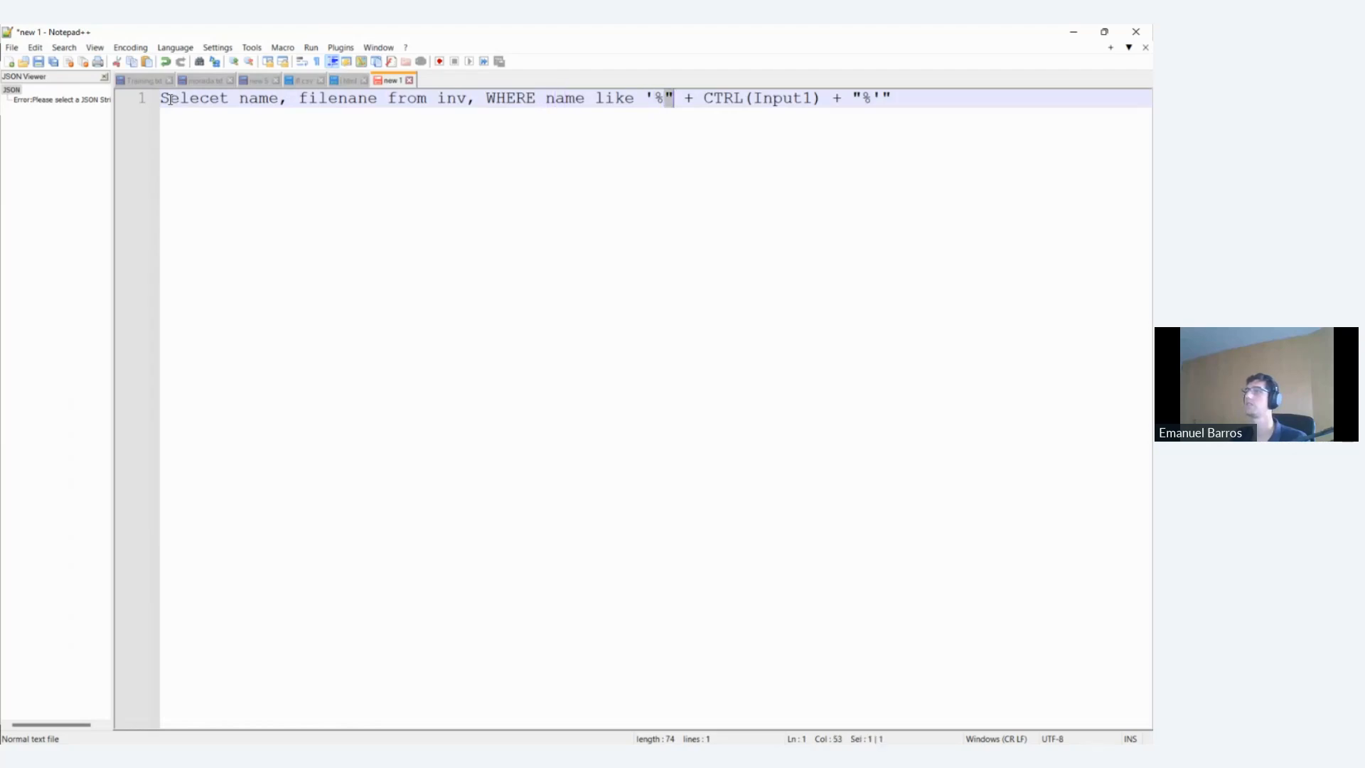
key("shift+Right")
key("shift+Right")
key("shift+Right")
key("shift+Right")
key("shift+Right")
key("shift+Right")
key("shift+Right")
key("shift+Right")
key("shift+Right")
key("shift+Right")
key("shift+Right")
key("shift+Right")
key("shift+Right")
key("shift+Right")
key("shift+Right")
key("shift+Right")
key("shift+Right")
key("shift+Right")
key("shift+Right")
key("shift+Right")
key("Delete")
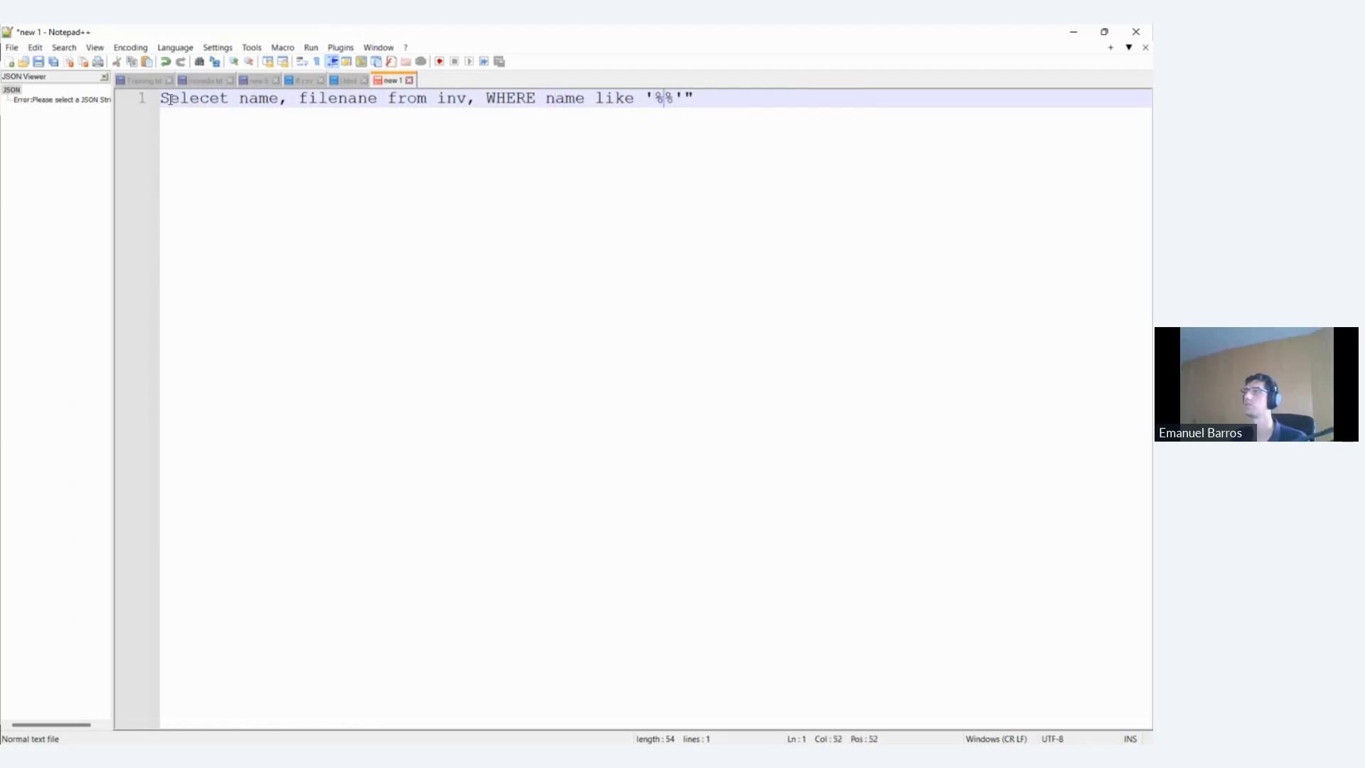
key("Delete")
key("Left")
key("Left")
key("Left")
key("Left")
key("Left")
key("Left")
key("Left")
key("Left")
key("Left")
key("Left")
key("Left")
key("Left")
key("Left")
key("Left")
key("Left")
key("Left")
key("Left")
key("Left")
key("Left")
key("Left")
key("Left")
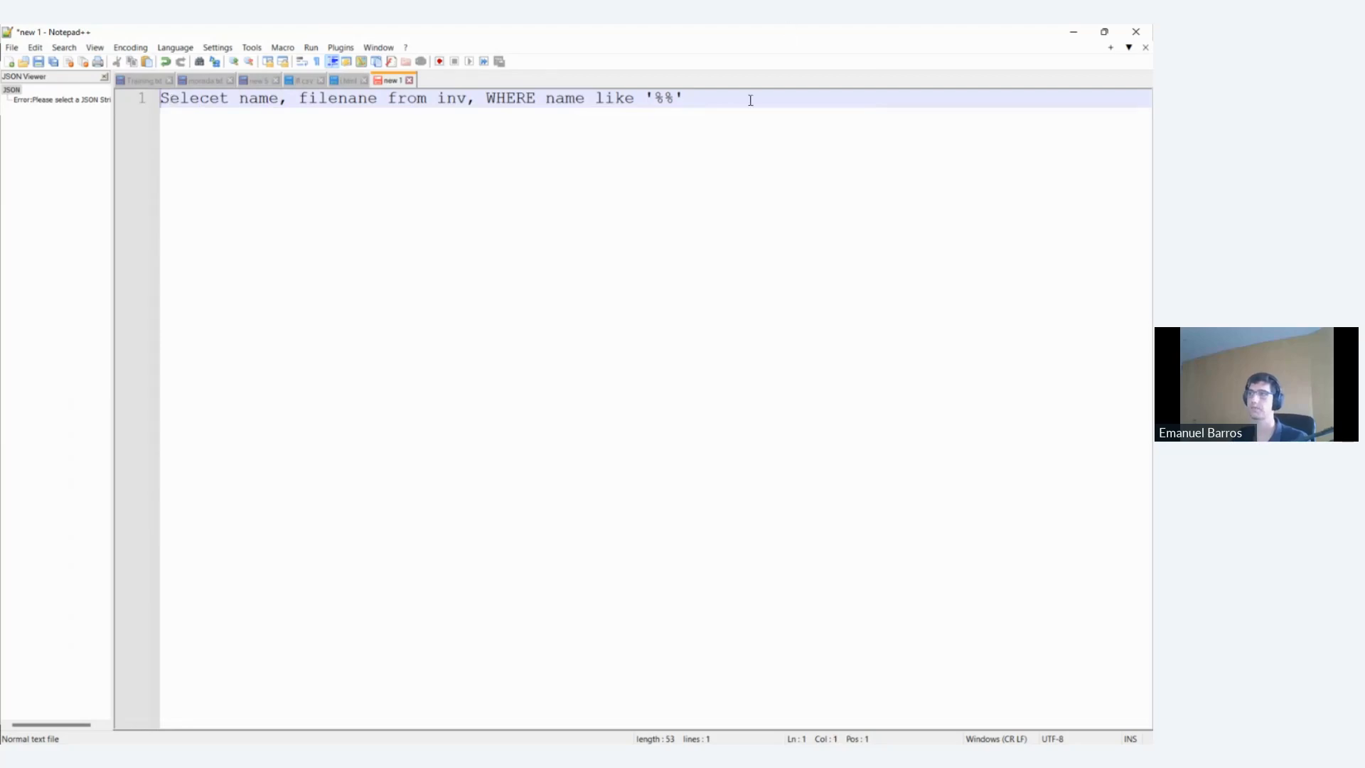
Highlight the WHERE keyword, the name column, the like operator and the two percent signs in turn
double_click(504, 101)
double_click(562, 100)
double_click(498, 100)
left_click(573, 100)
double_click(612, 99)
left_click(659, 98)
left_click_drag(658, 98, 674, 97)
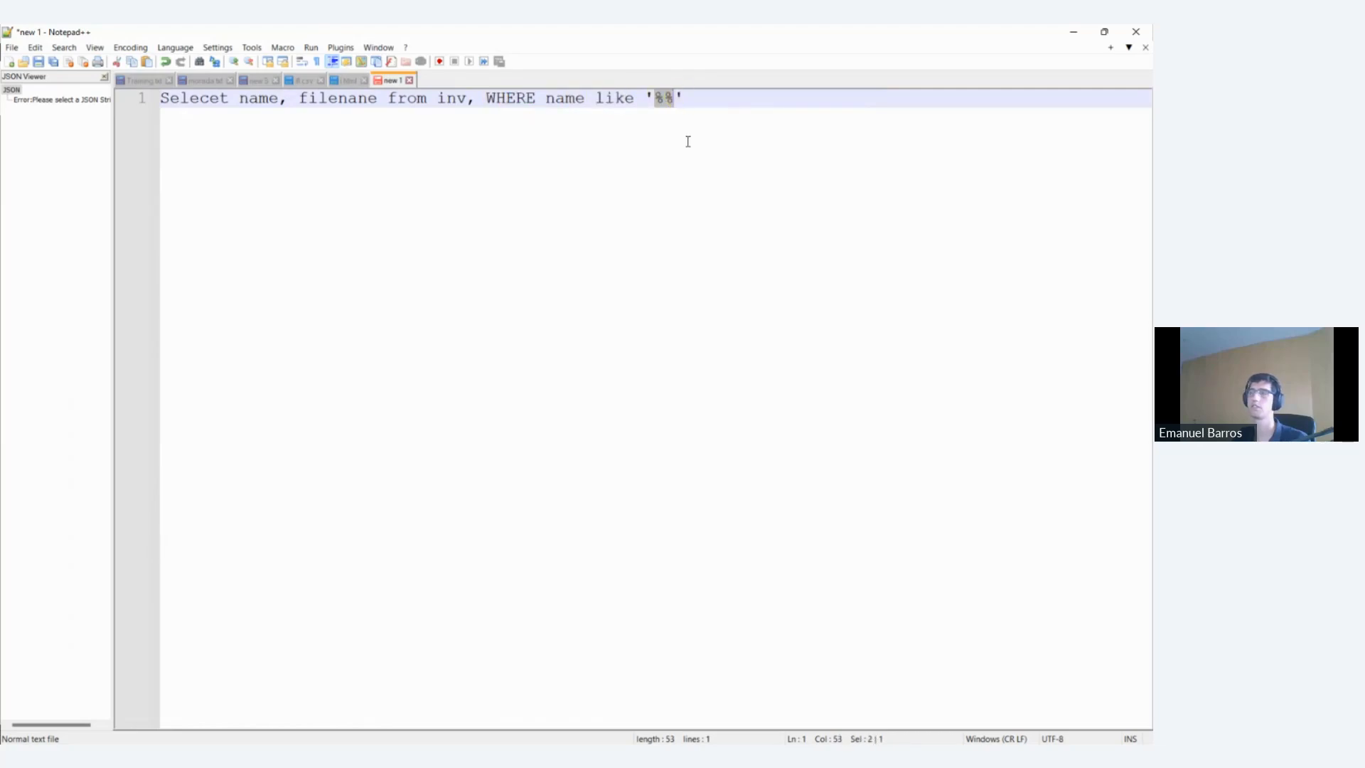
Insert h between the two percent signs as a sample search term
left_click(664, 100)
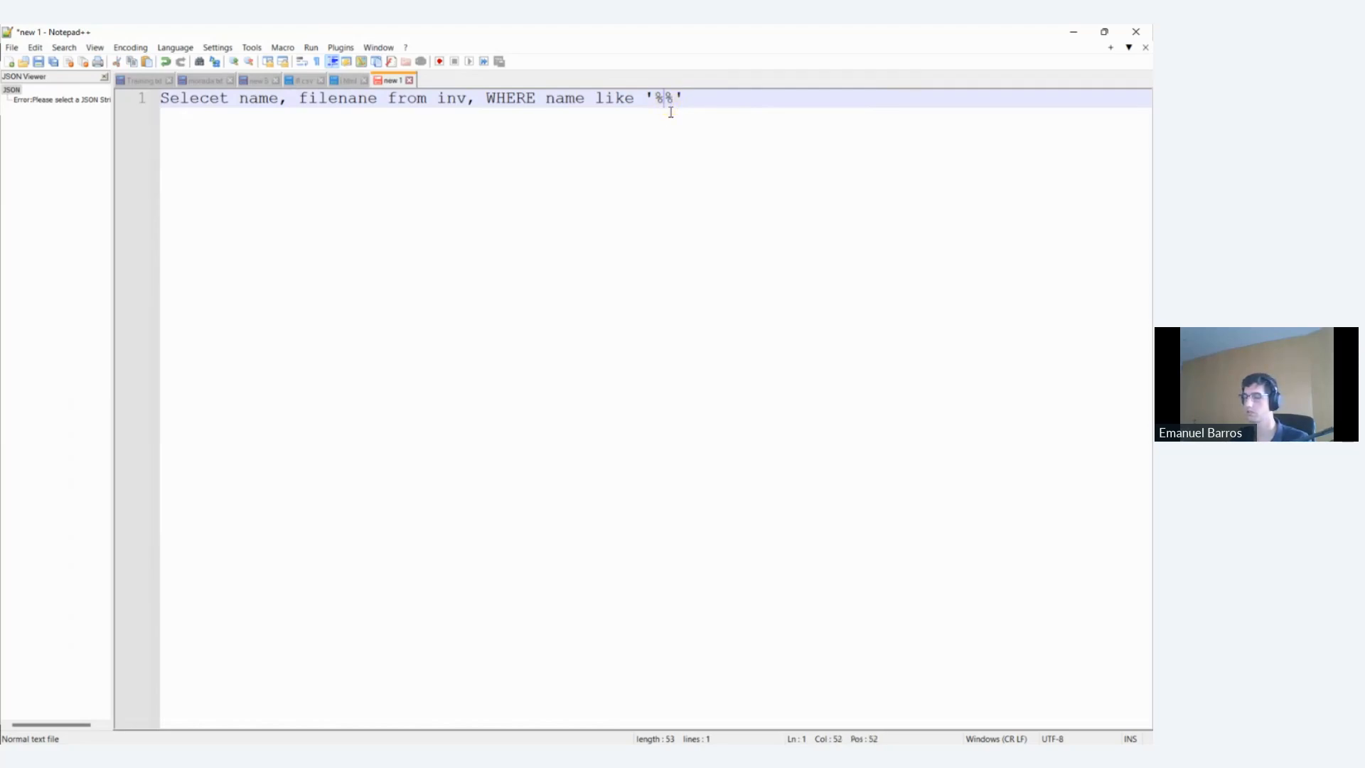
type("h")
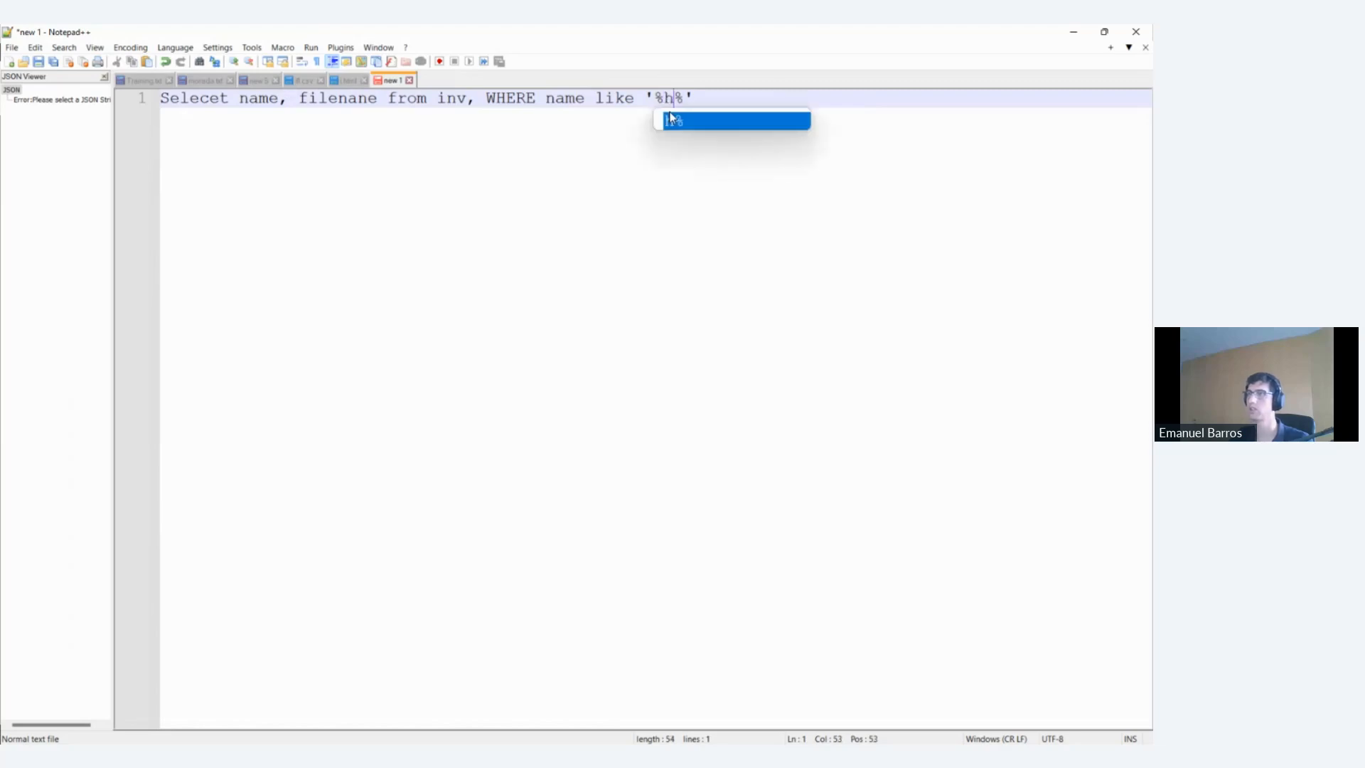
left_click(580, 147)
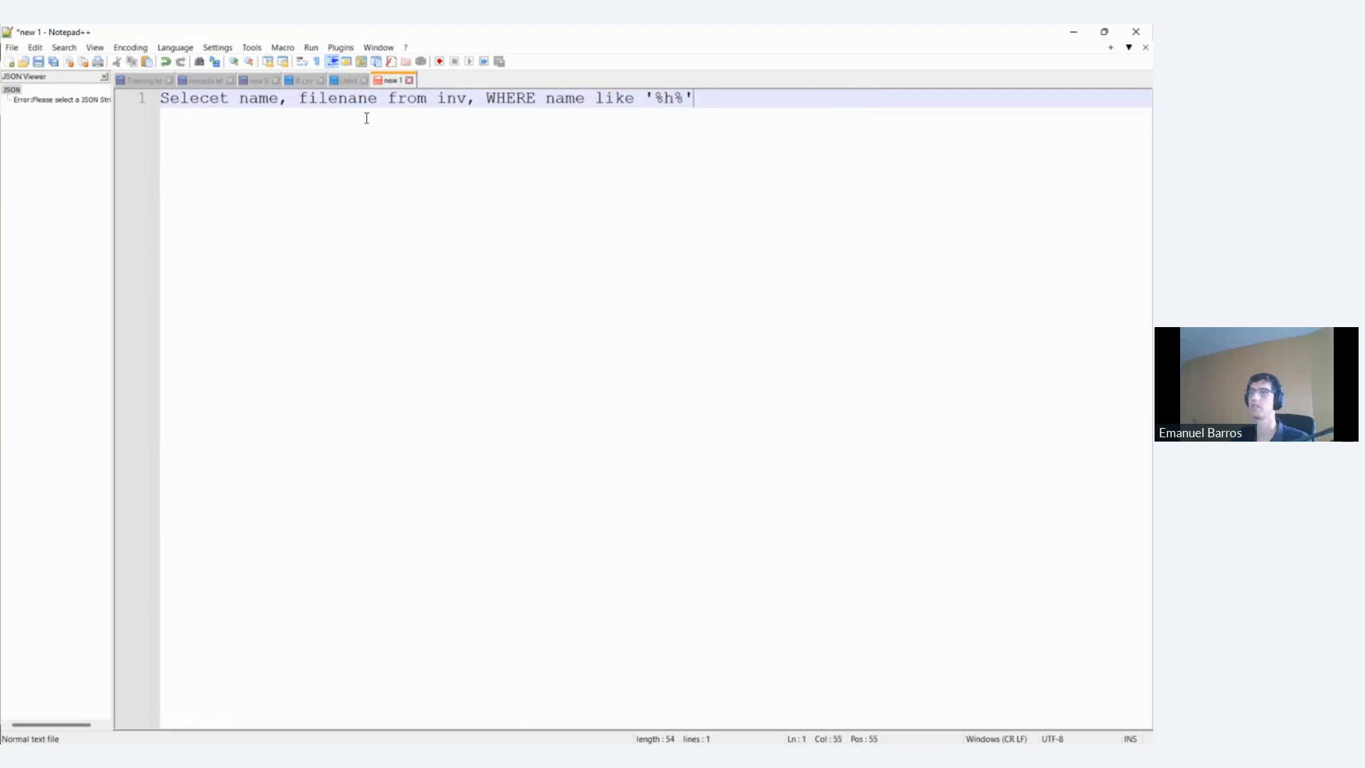
Correct the query's first keyword to SELECT and remove the comma after inv
double_click(199, 100)
type("SELECT")
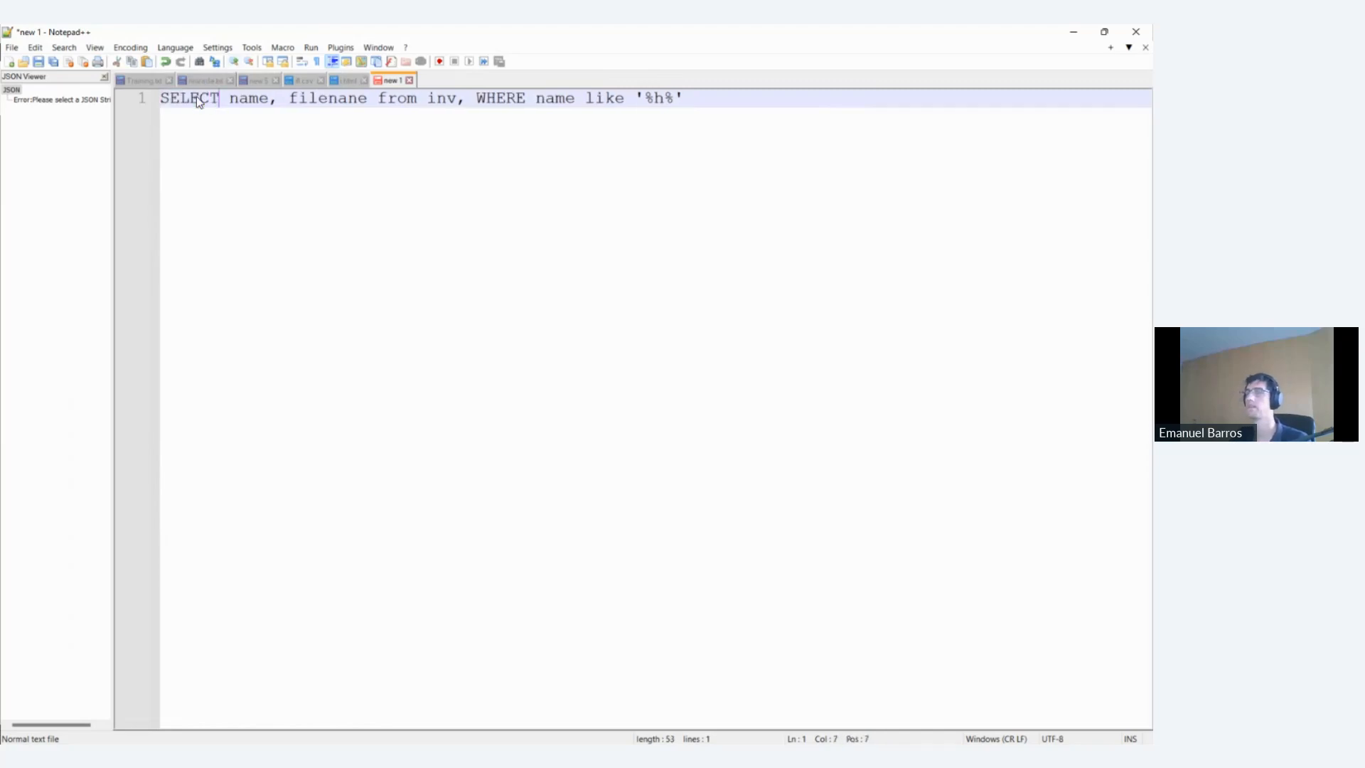
left_click(256, 100)
left_click(466, 100)
key("BackSpace")
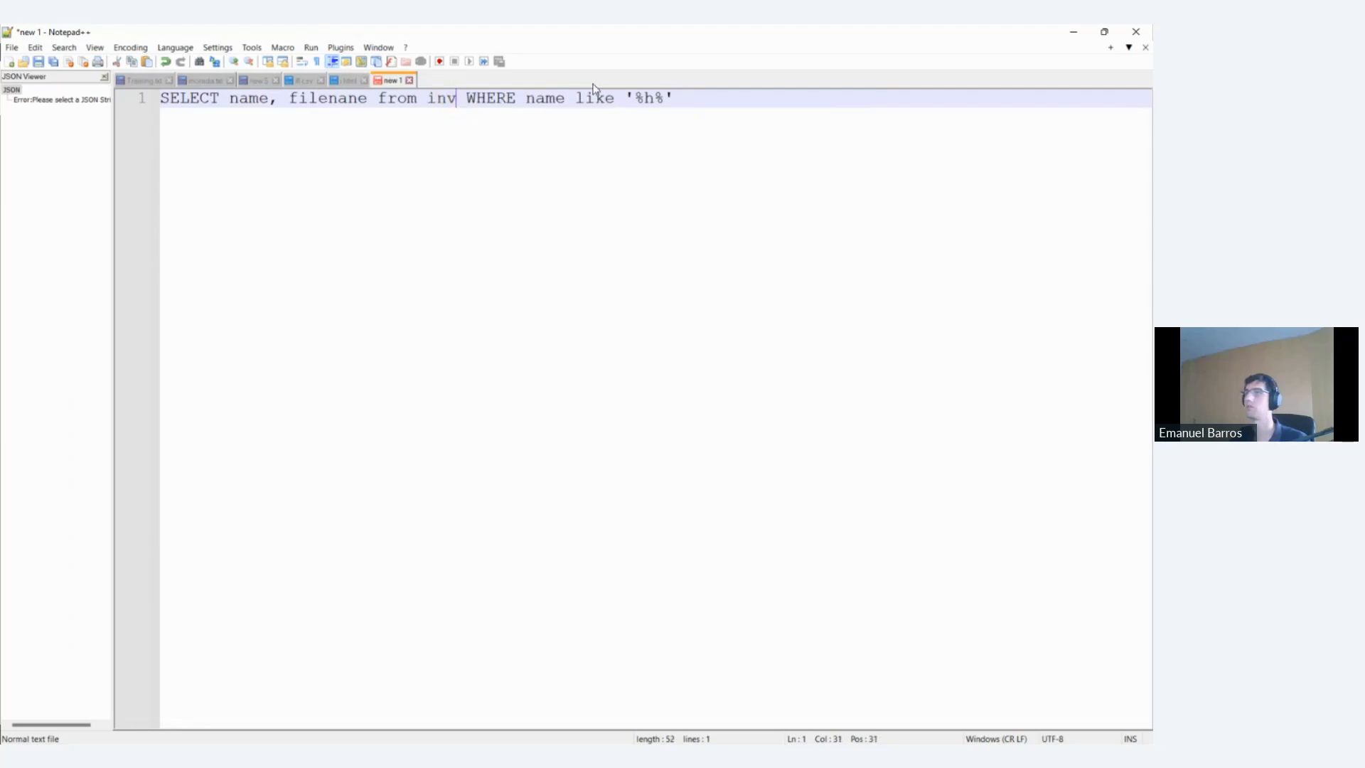
Replace the sample search term between the percent signs with battery and highlight it
double_click(640, 97)
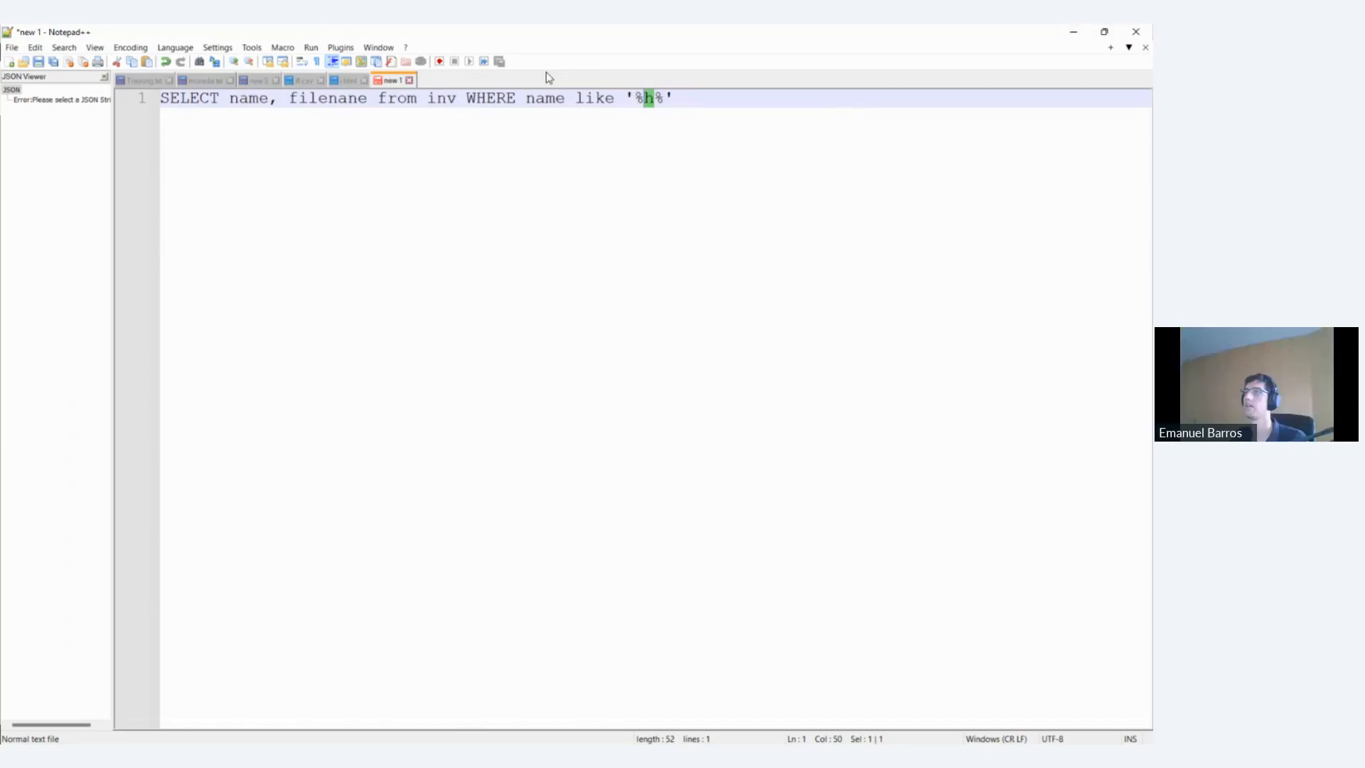
left_click(652, 99)
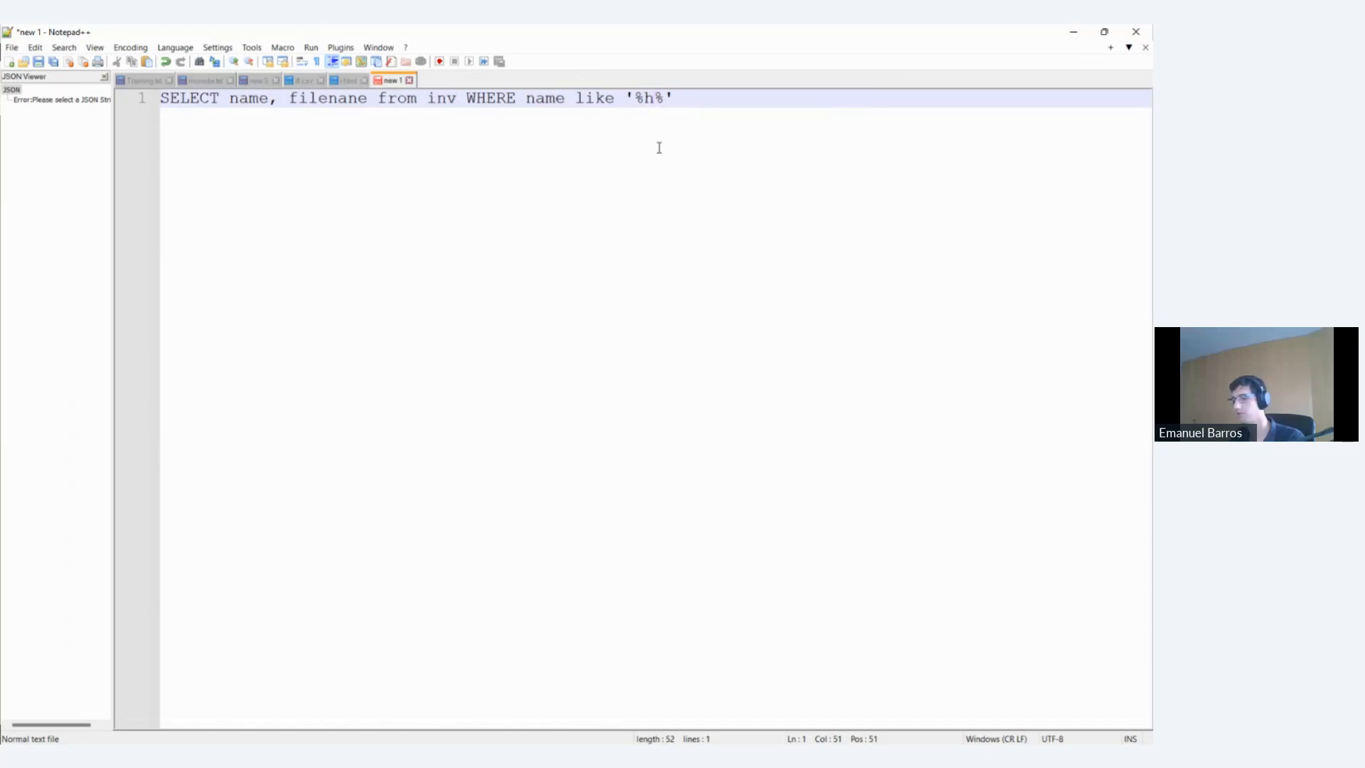
key("BackSpace")
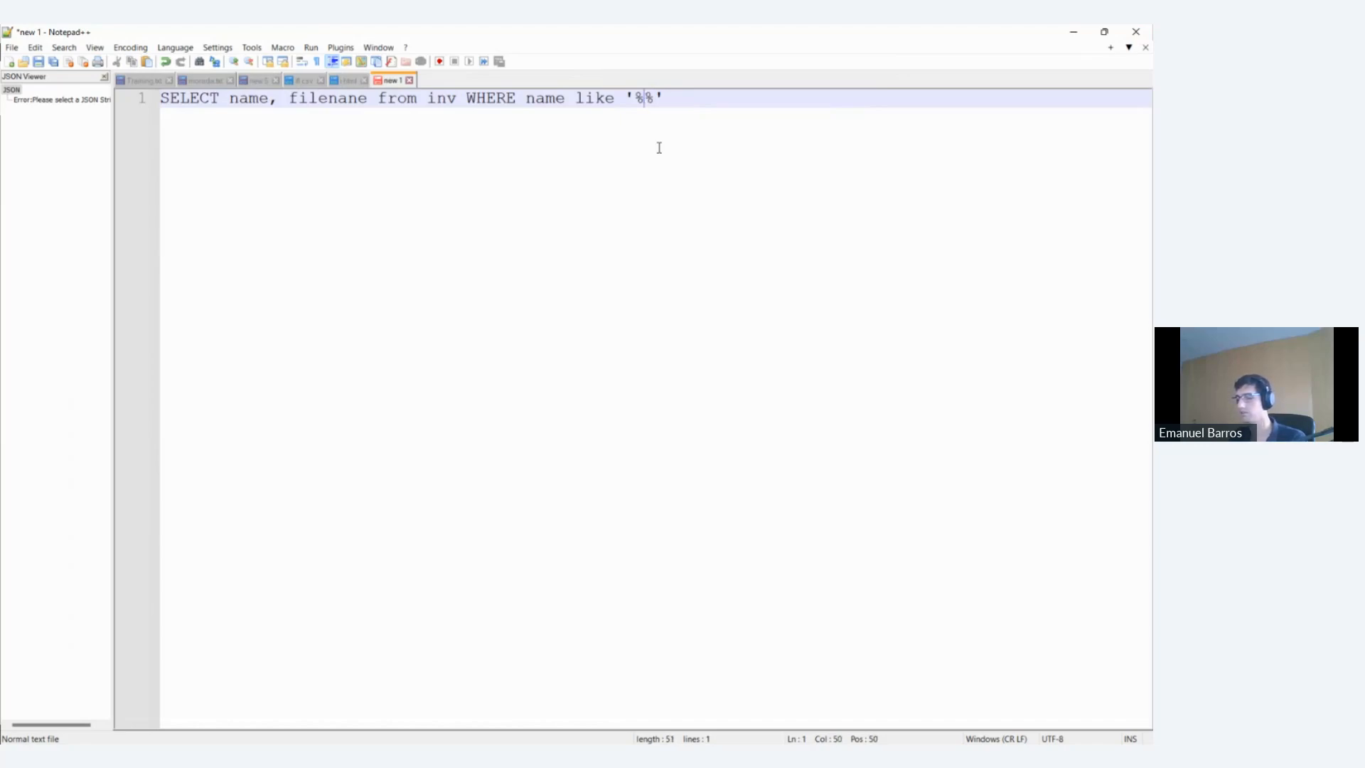
type("bate")
key("BackSpace")
type("ter")
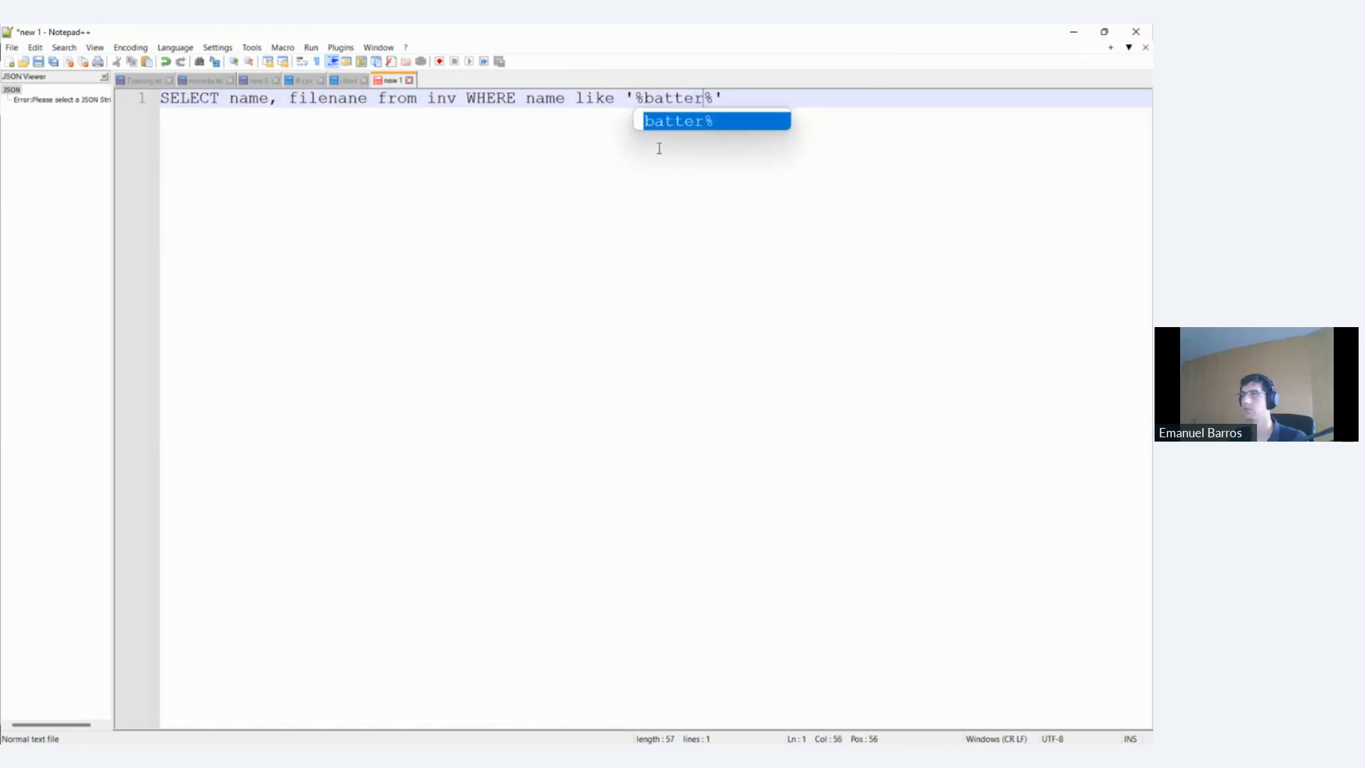
type("y")
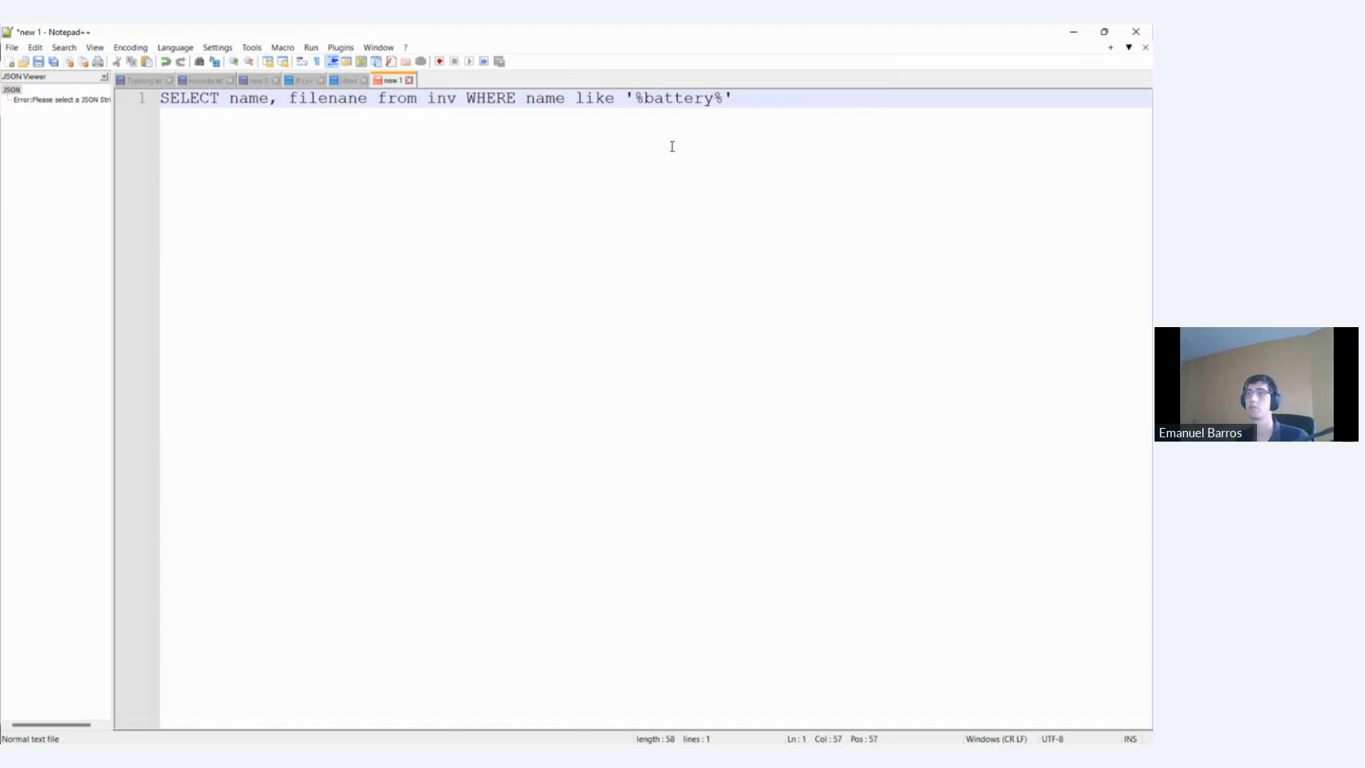
key("Right")
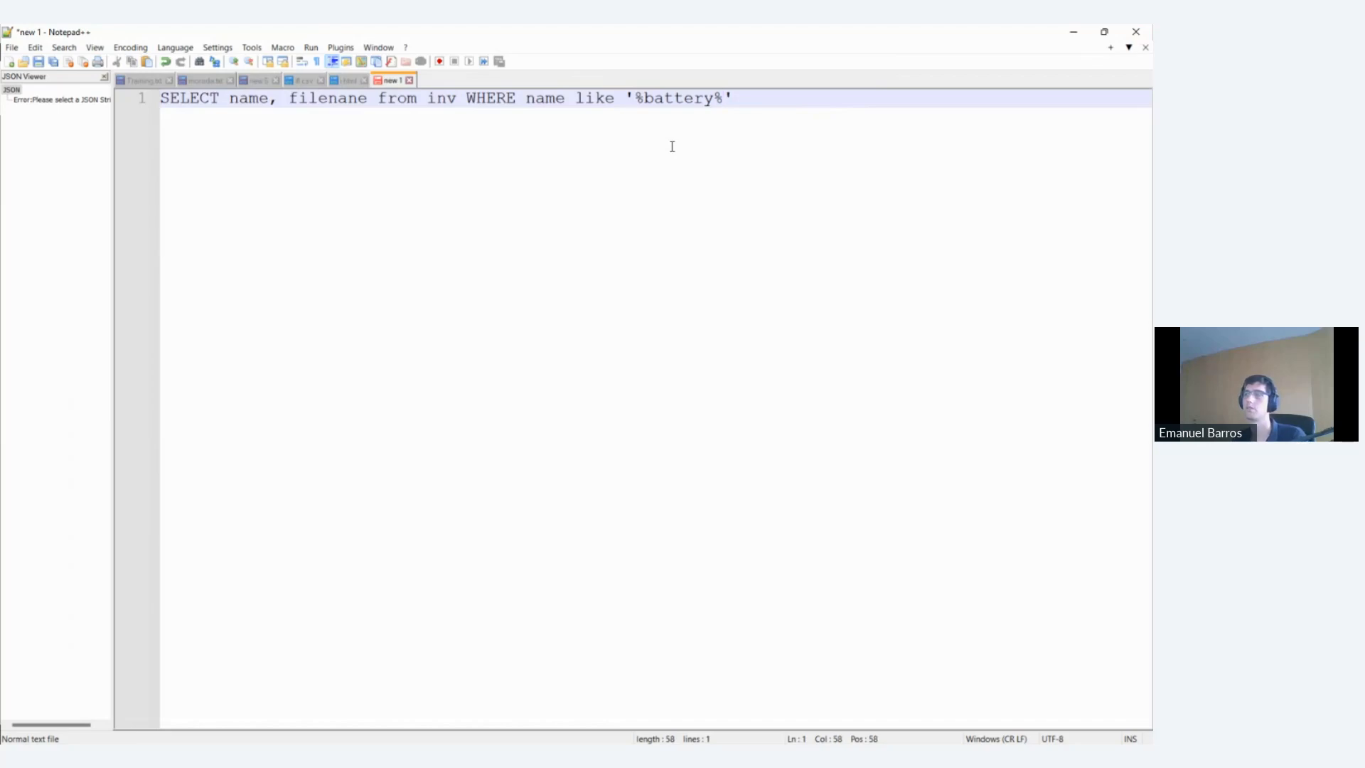
left_click(687, 106)
double_click(687, 103)
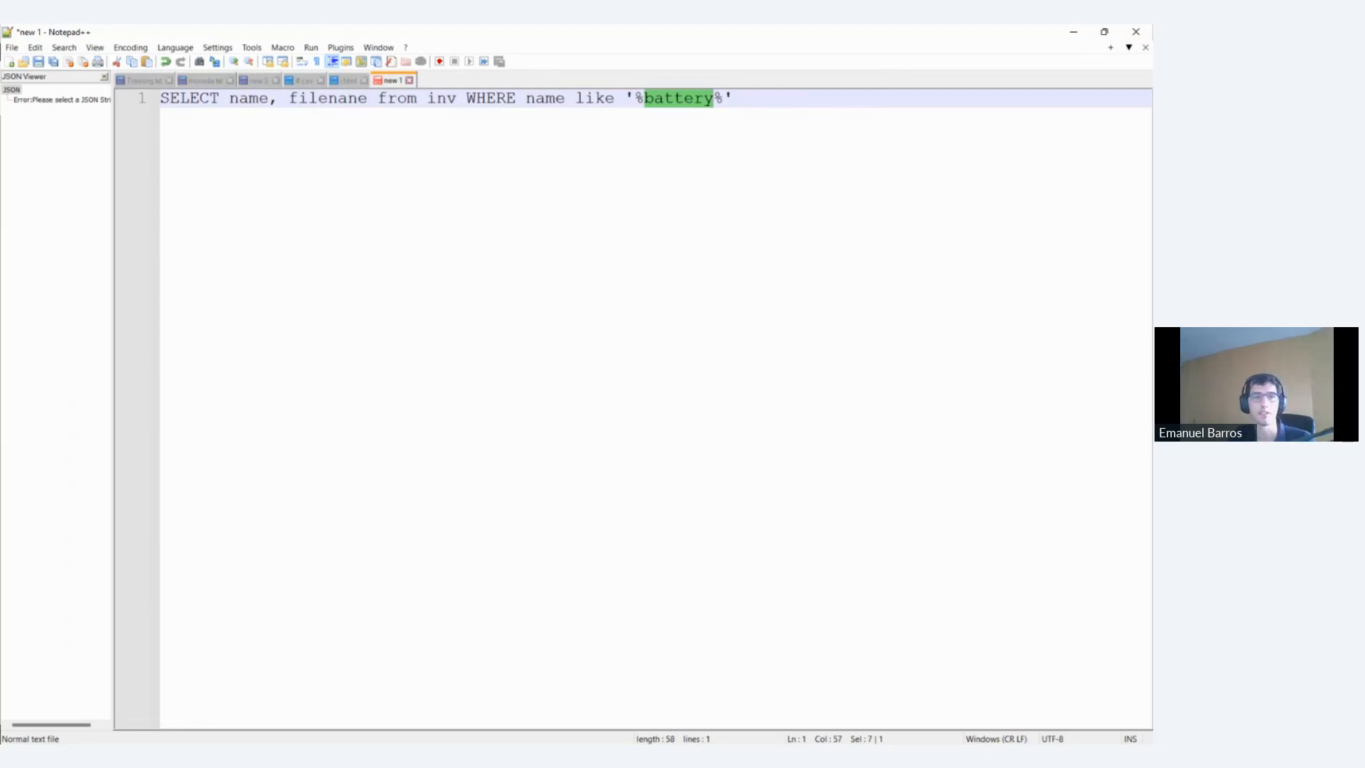
Return to Kalipso, close Looper1's settings without saving and select the Input1 search box in the Basic form
left_click(1076, 31)
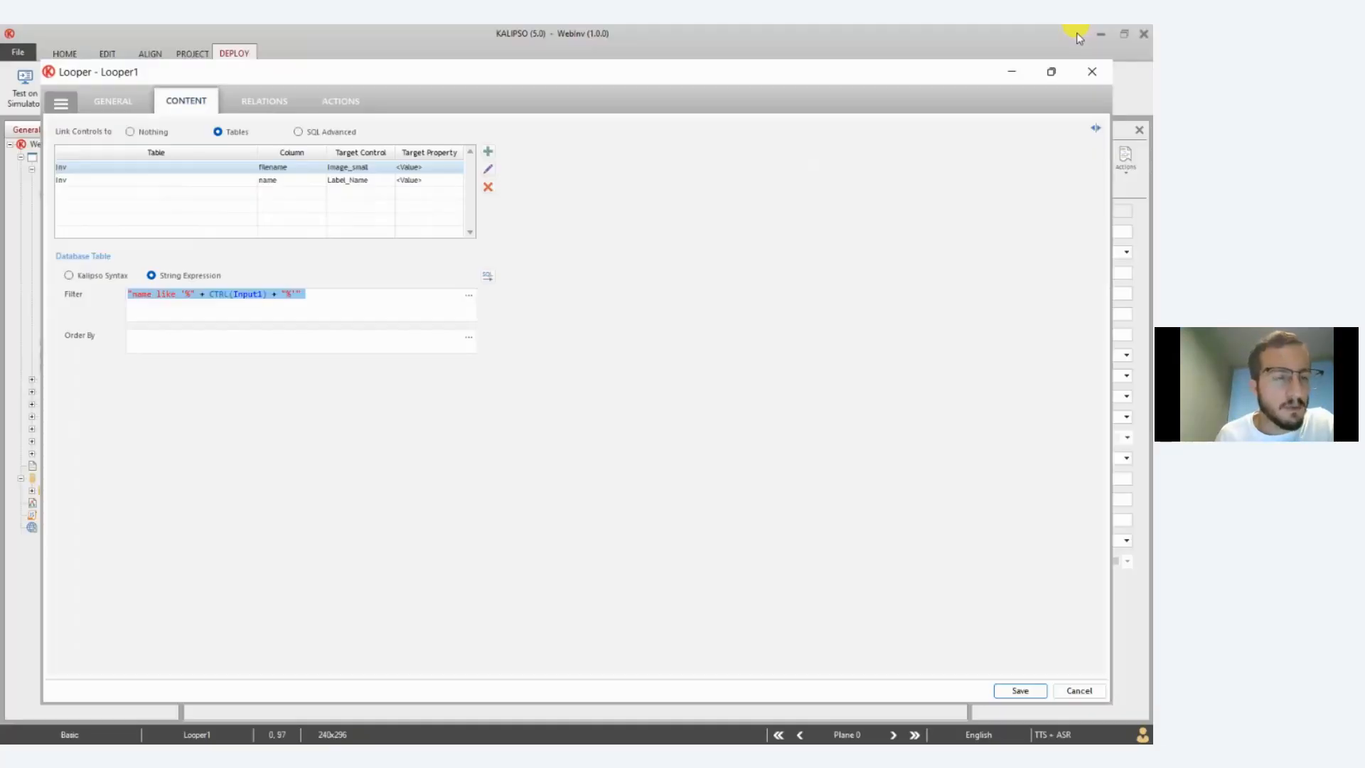
left_click(1099, 75)
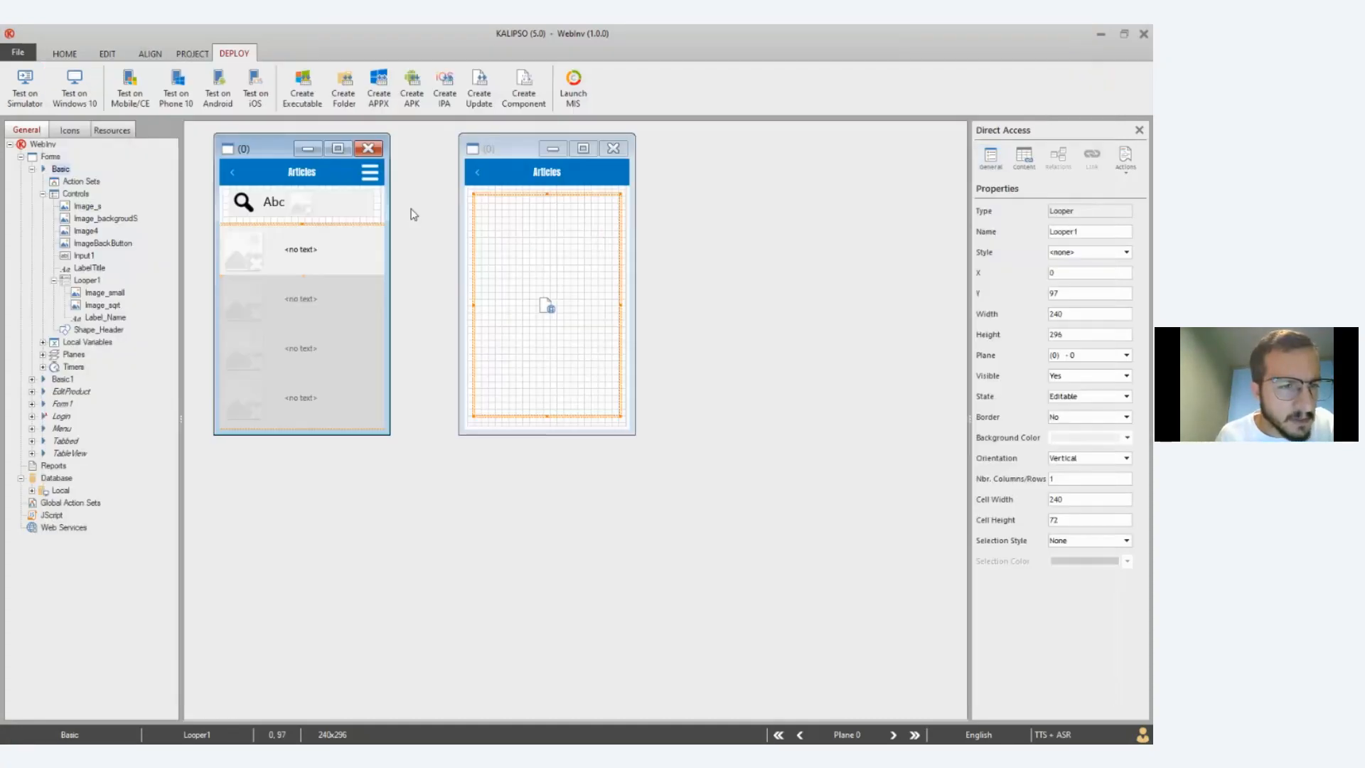
left_click(319, 203)
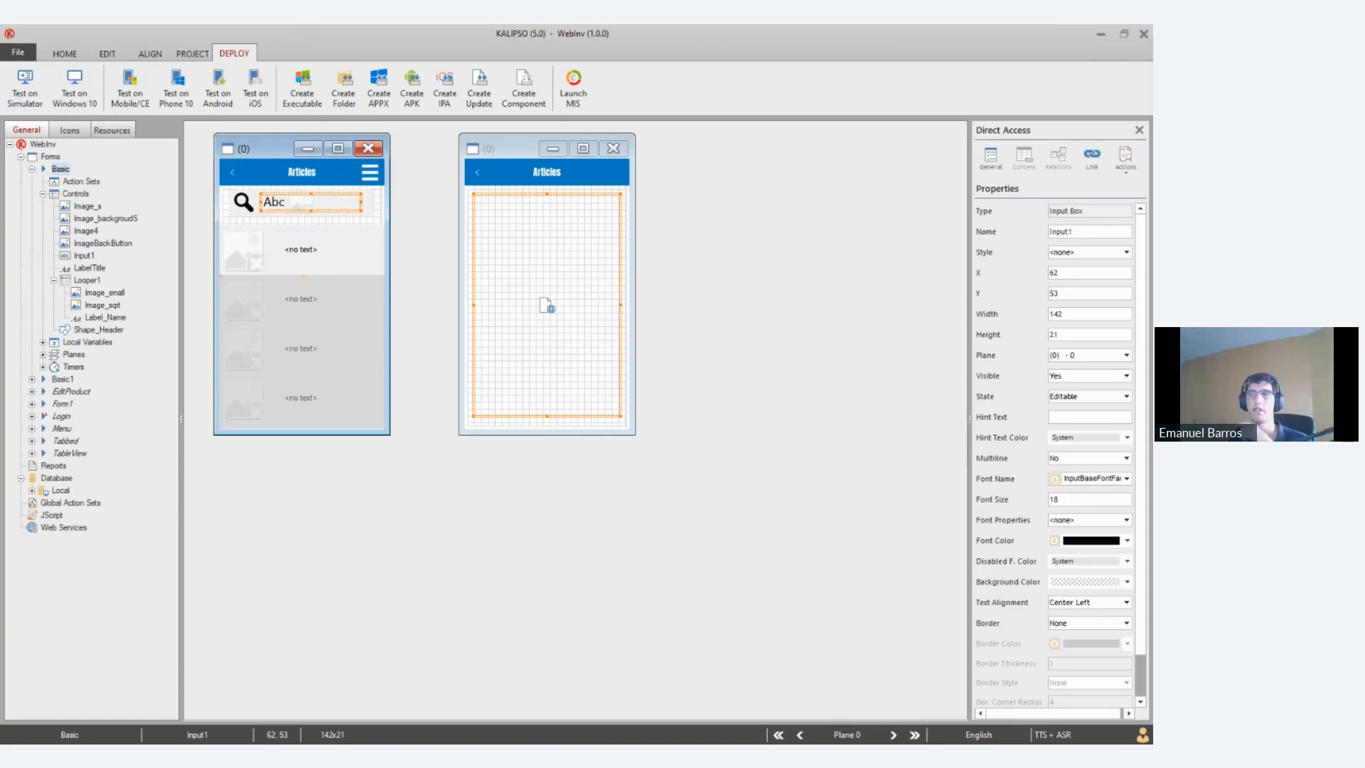
Open the Basic1 form's actions and look through the communication actions down to Http Request under Web Services
left_click(522, 426)
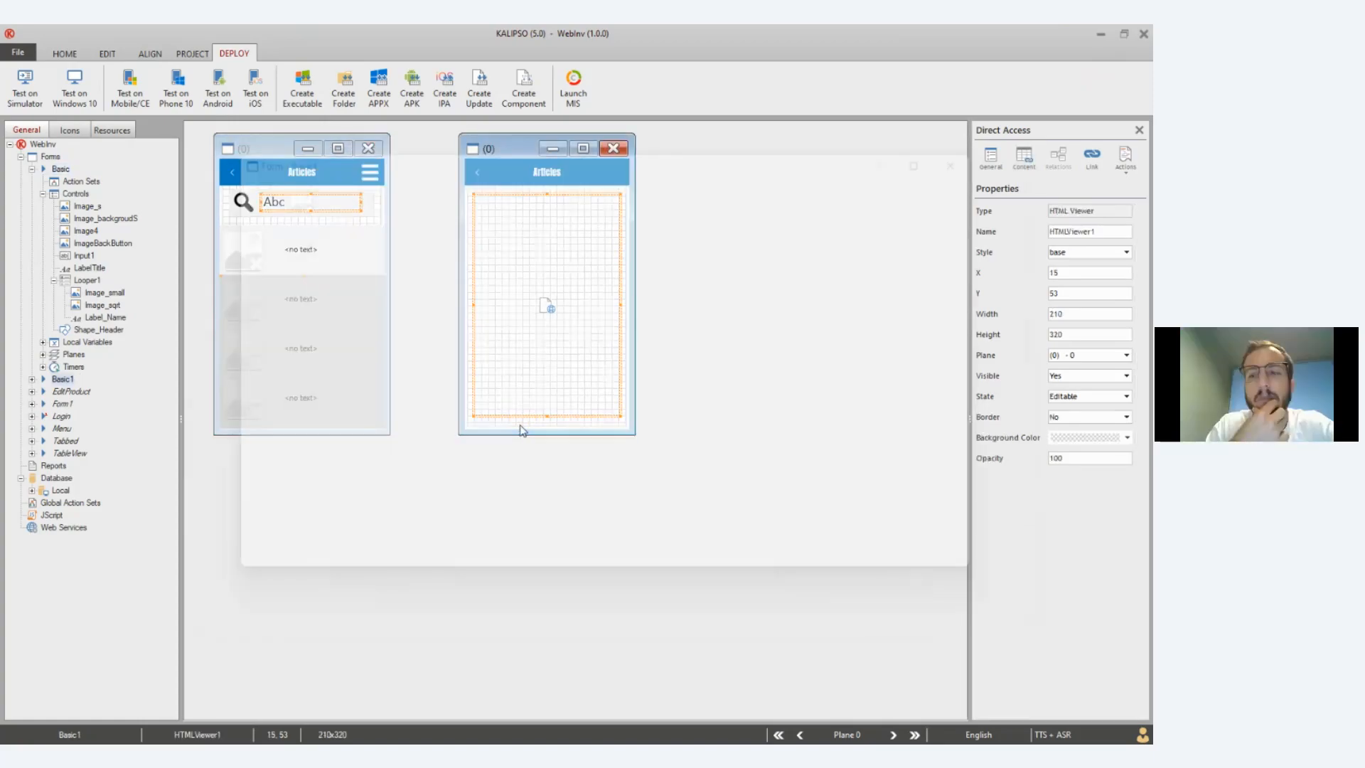
double_click(519, 427)
left_click(710, 176)
scroll(329, 344, "down", 15)
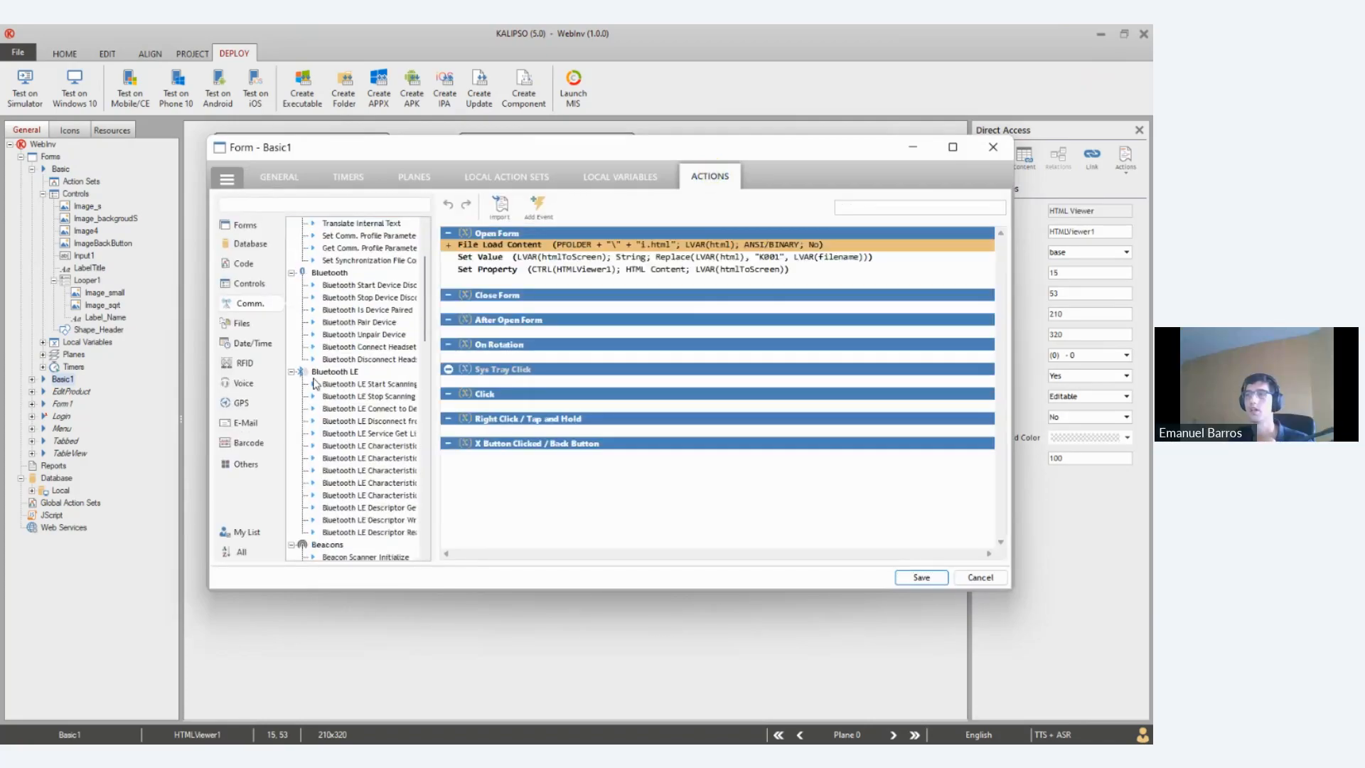
scroll(324, 377, "down", 2)
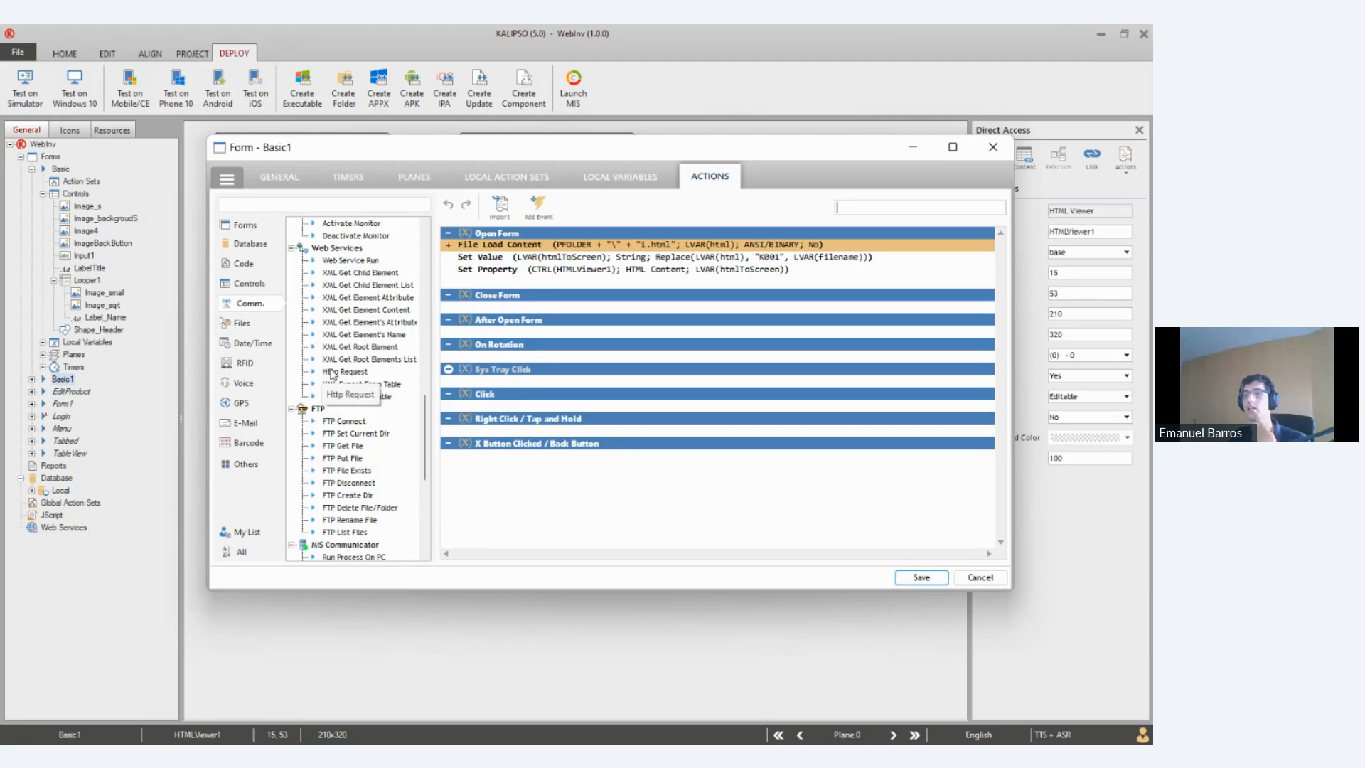
Look through the web service and FTP actions available to the Basic1 form, and close its settings
scroll(387, 430, "down", 1)
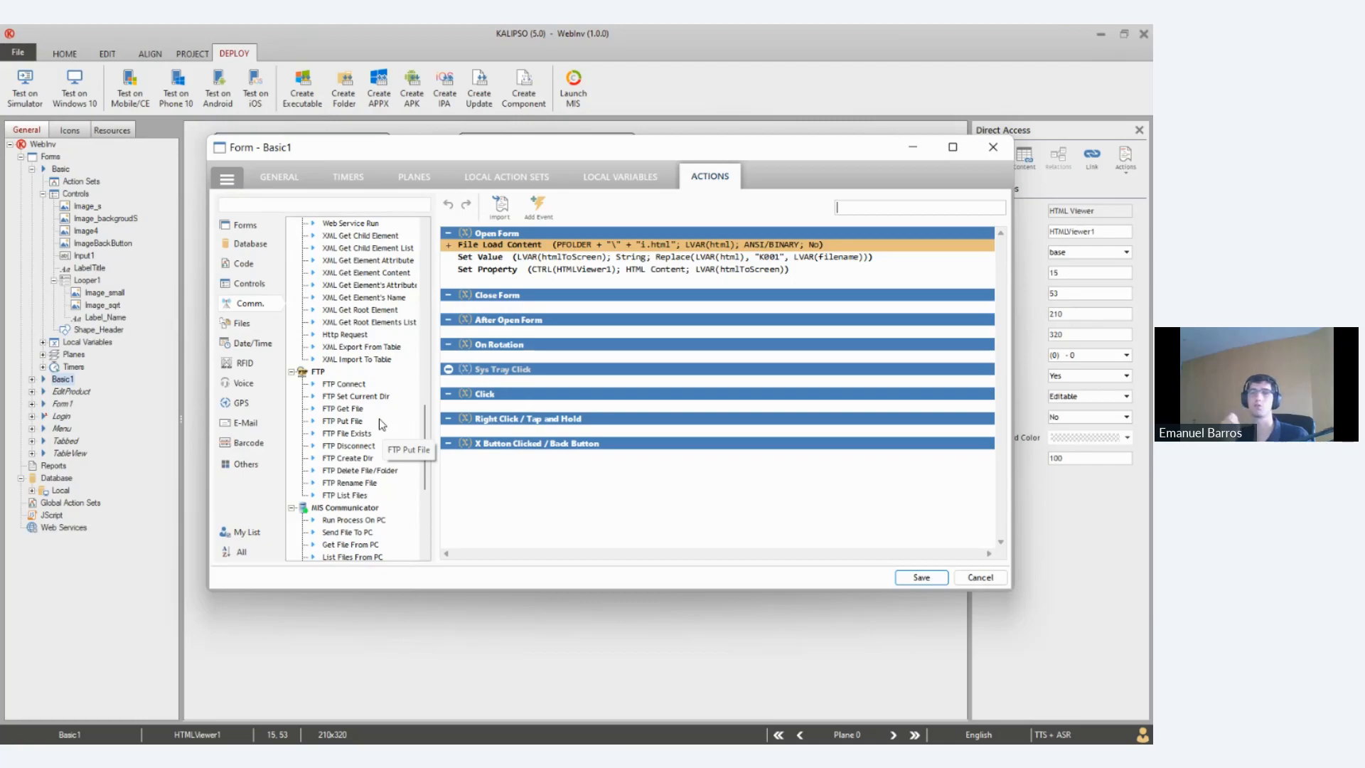
left_click(491, 307)
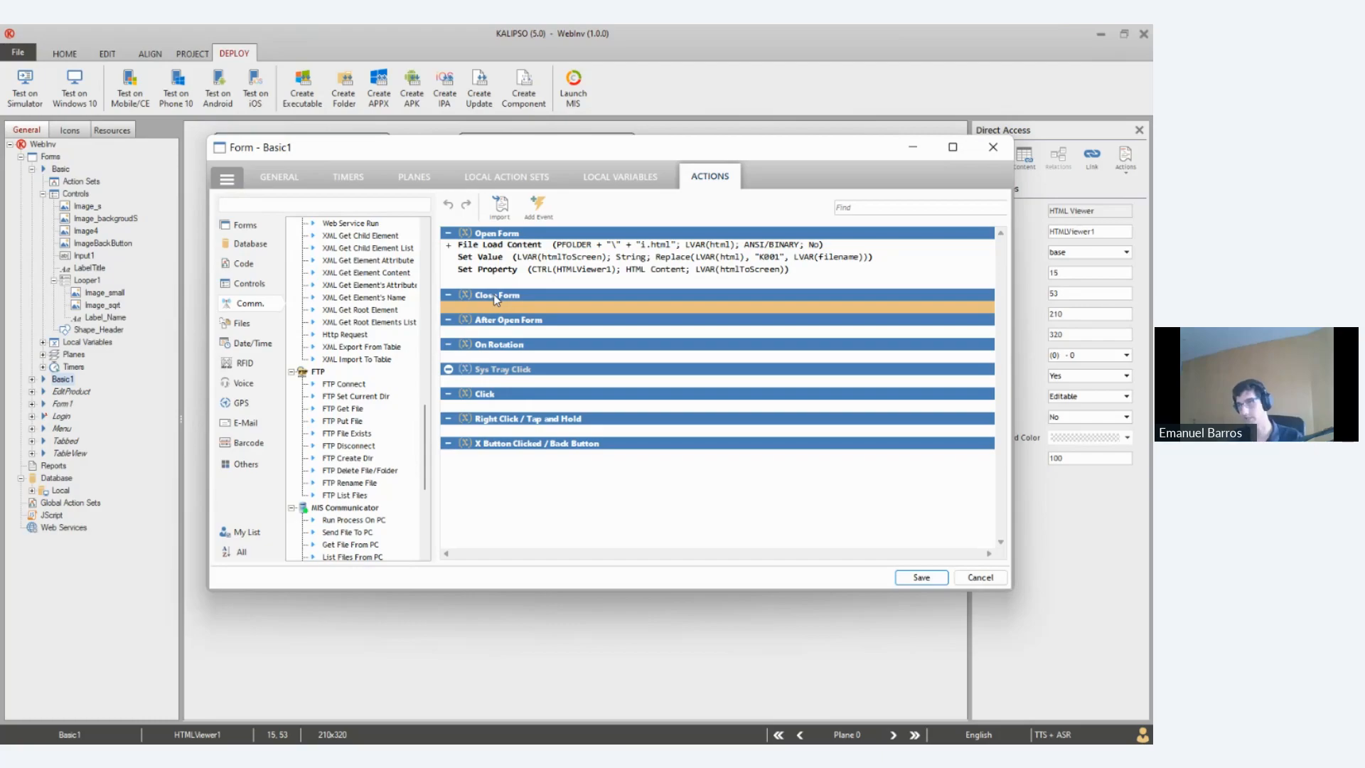
left_click(993, 148)
Review the settings for testing the project on an iOS device and for generating an IPA, closing both without running them
left_click(254, 92)
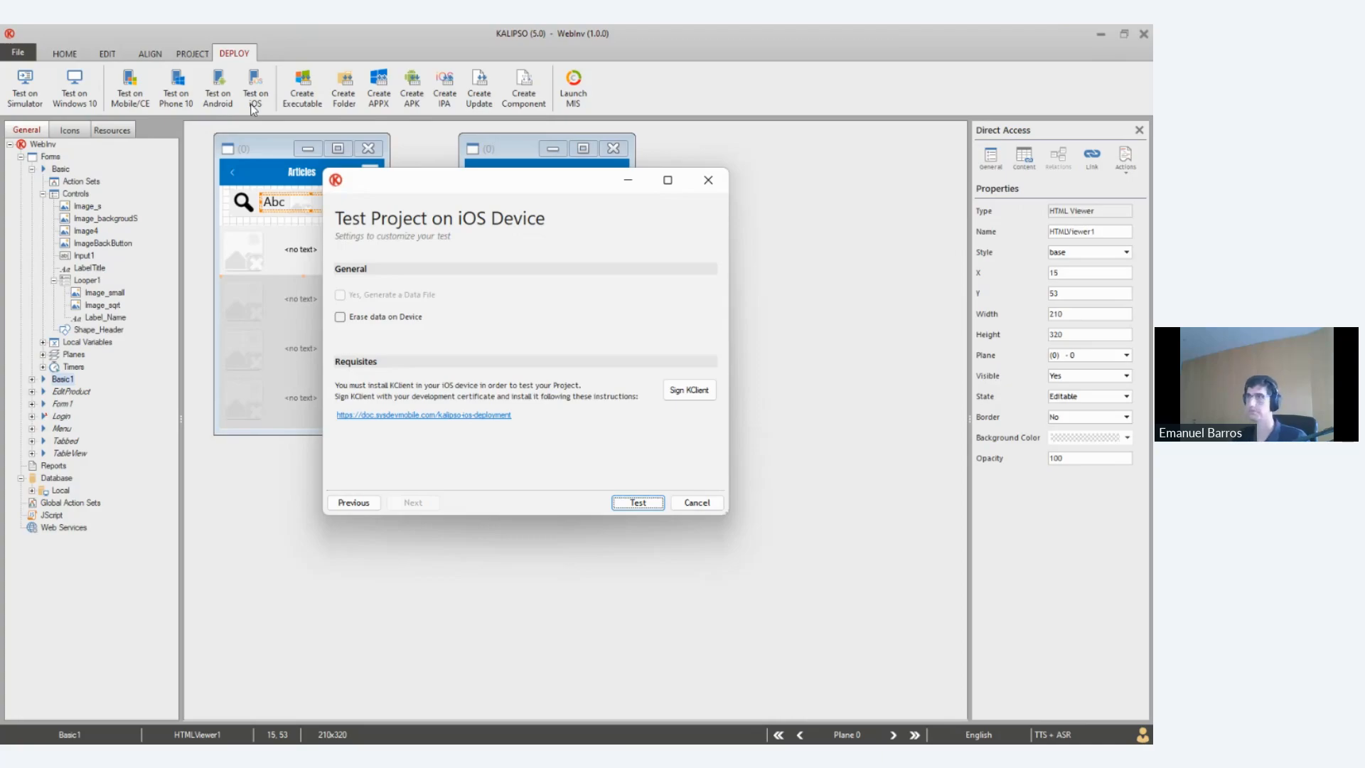
left_click(721, 189)
left_click(445, 91)
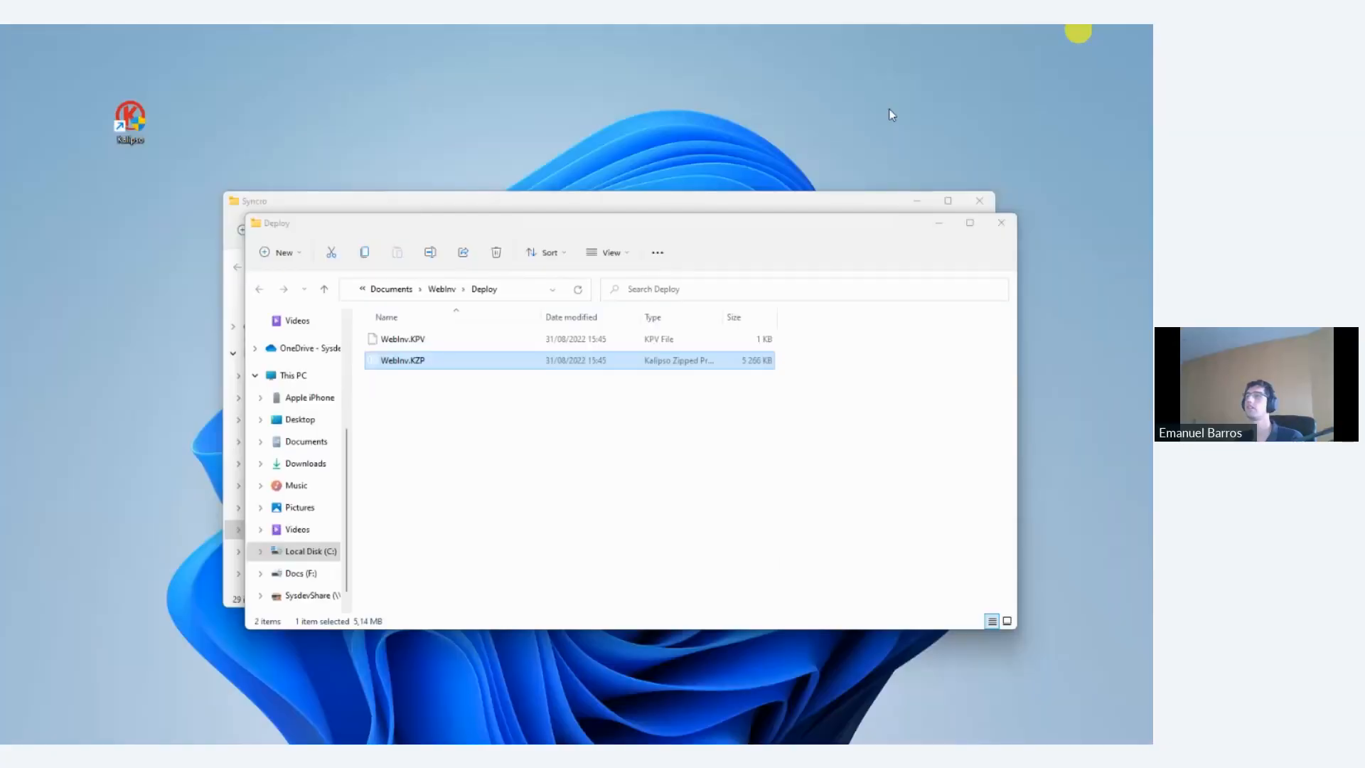
left_click(1001, 223)
left_click(1001, 220)
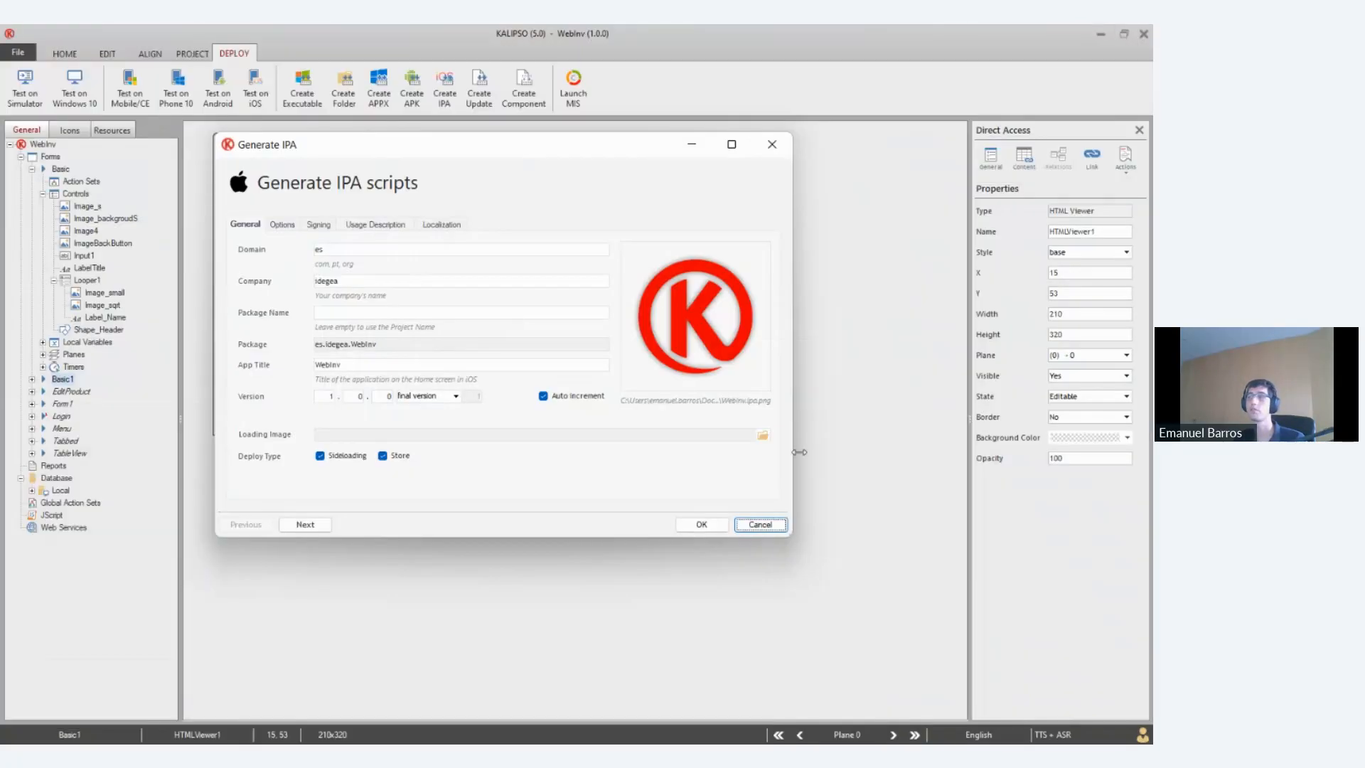
left_click(758, 524)
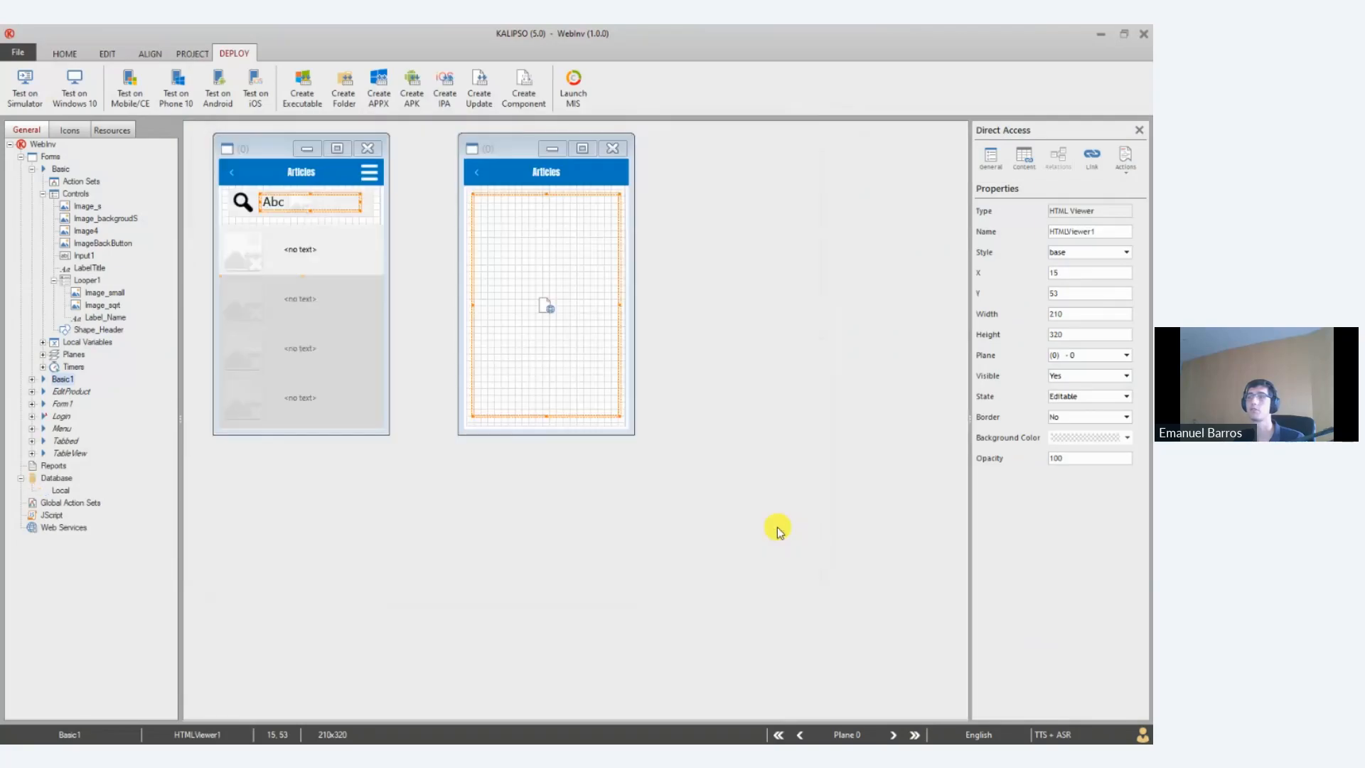
Check the Whenever Modified action of the Input1 search box in the Basic form and leave its settings without saving
left_click(279, 202)
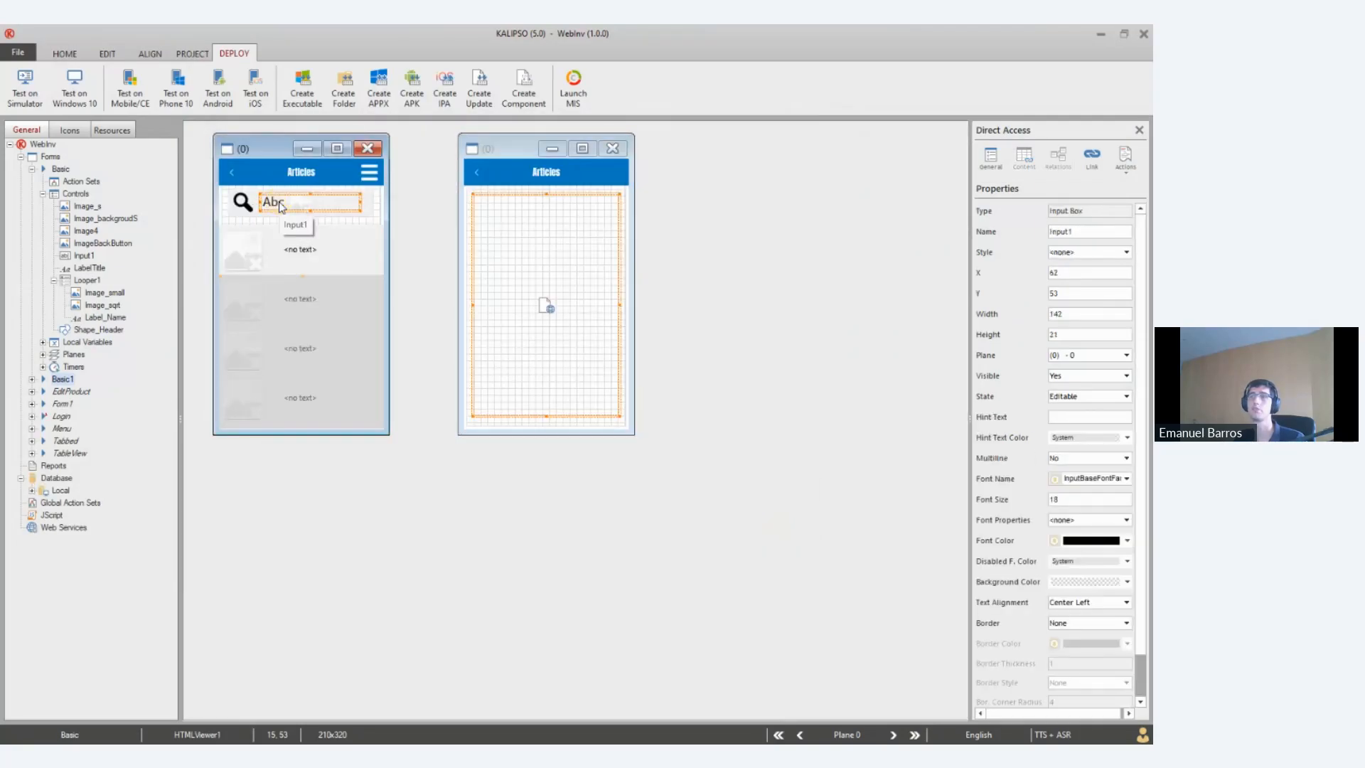
double_click(278, 202)
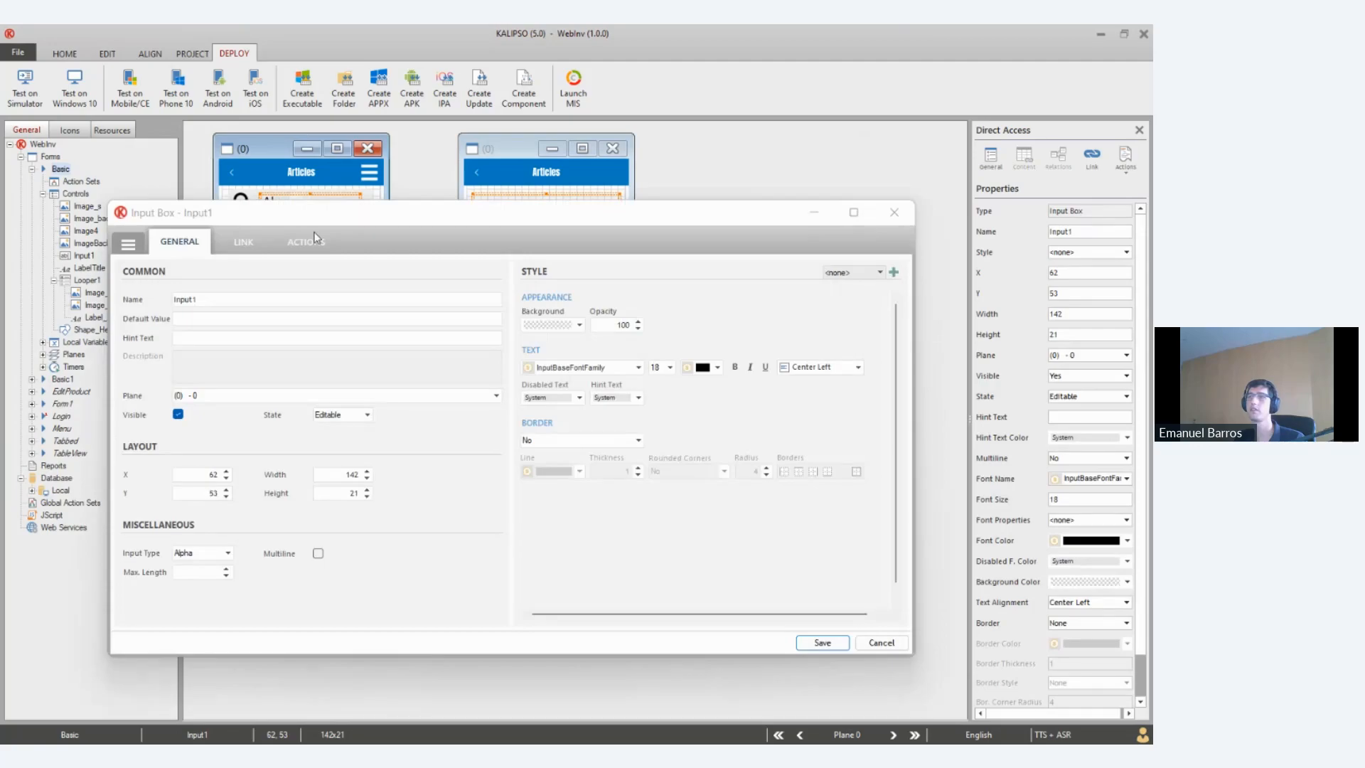
left_click(315, 239)
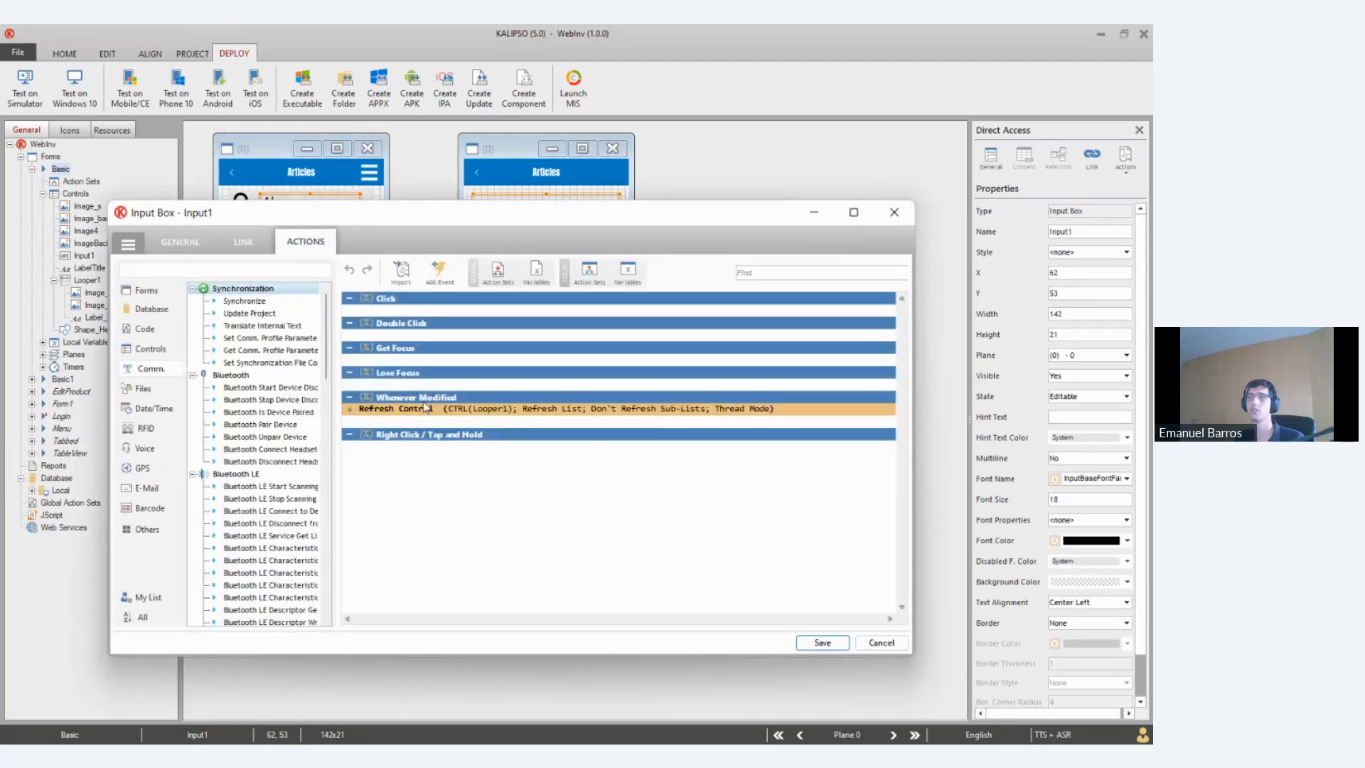
left_click(882, 642)
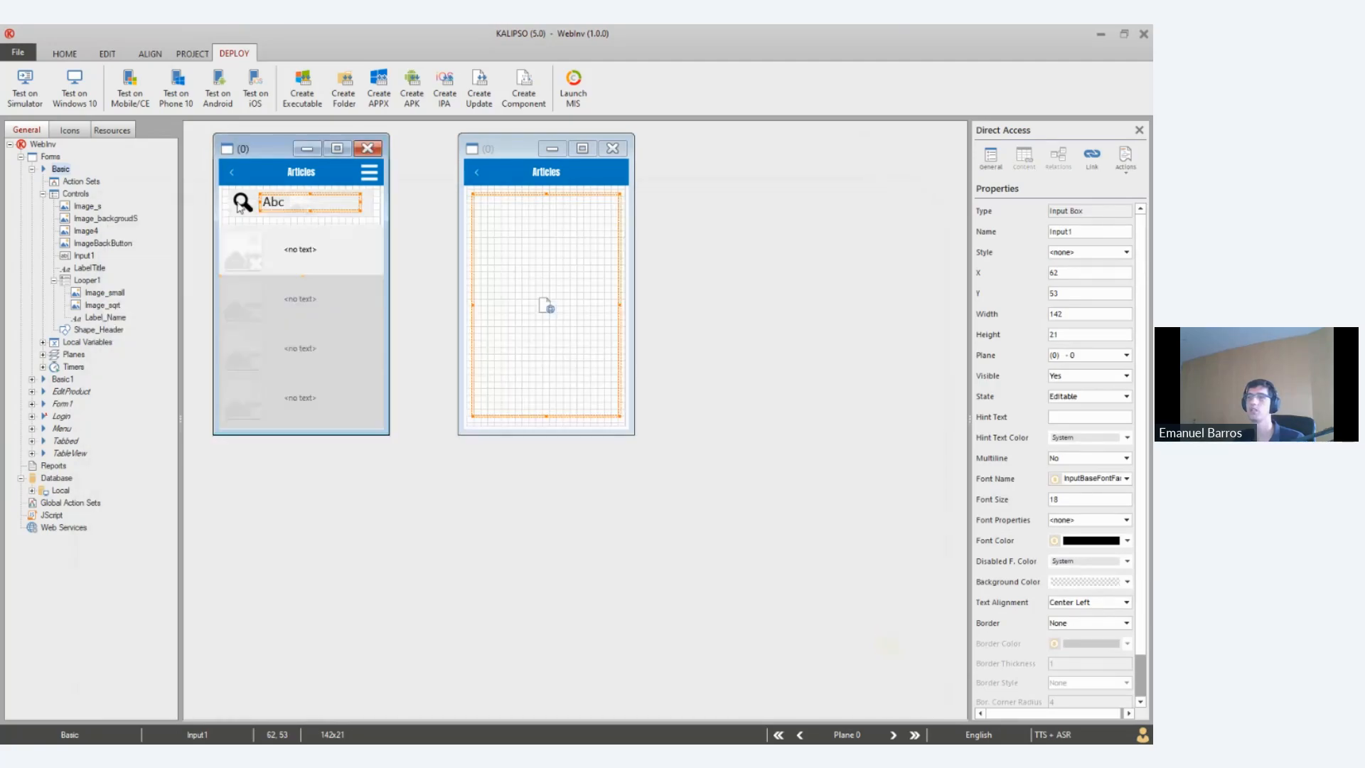
View the general settings of the Image_s magnifier icon in the Basic form and close them without saving
left_click(243, 204)
double_click(242, 204)
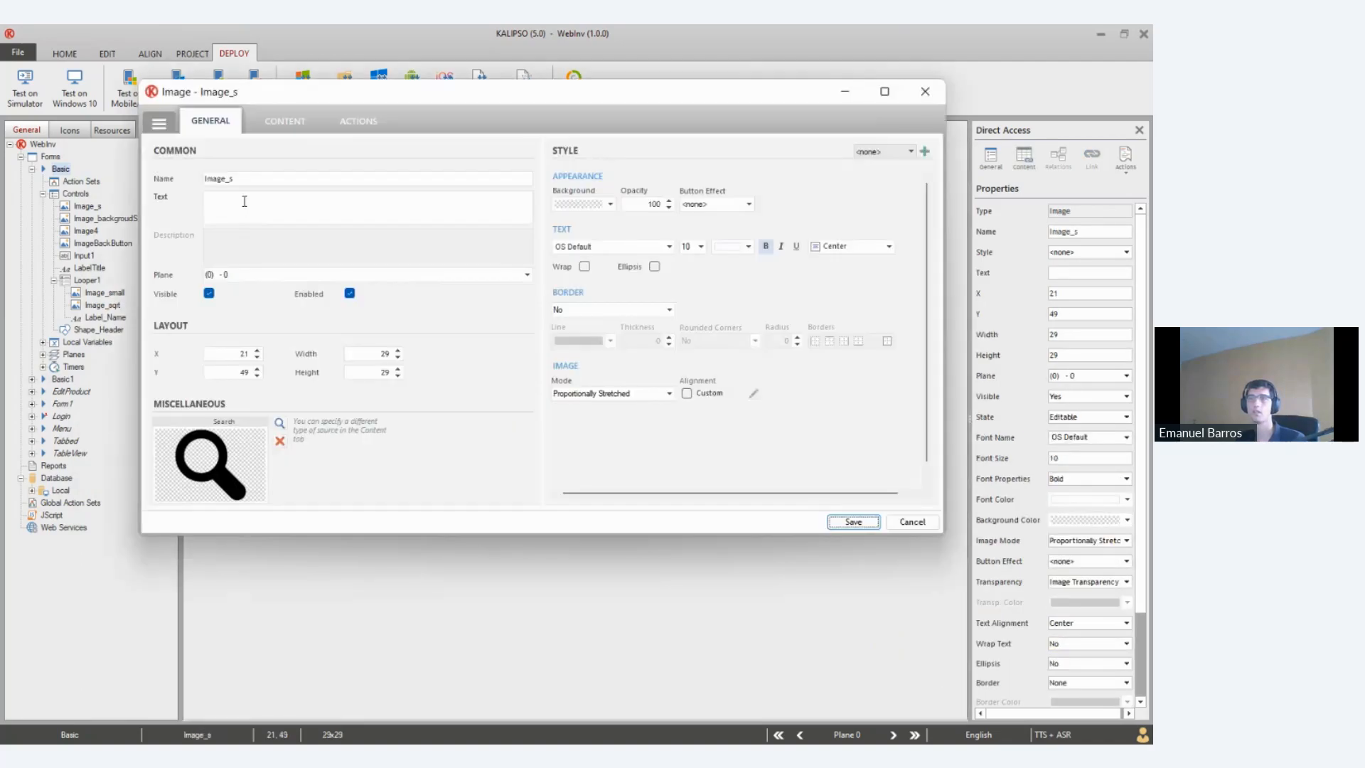
left_click(917, 521)
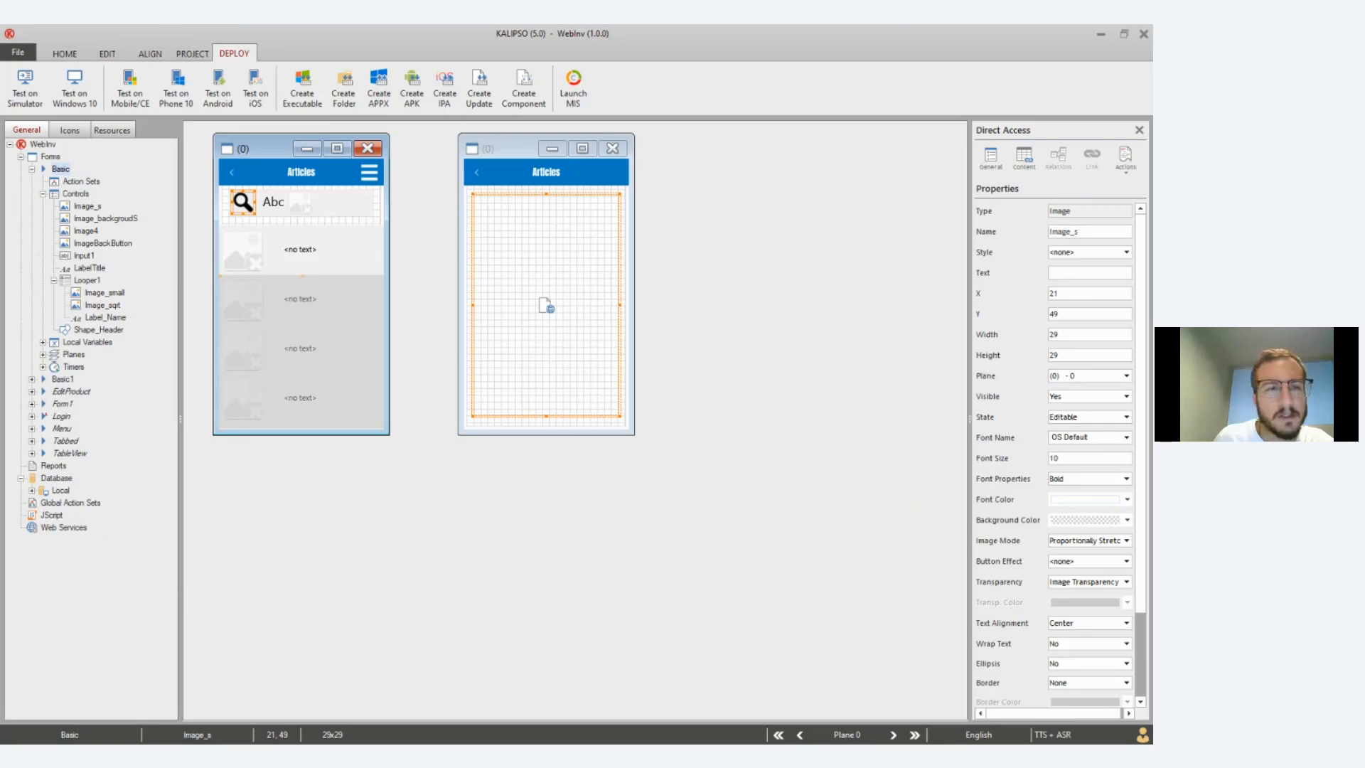
Move the TeamViewer window out of the way and check the click action of the Image4 menu icon in Kalipso's Basic form
key("alt+Tab")
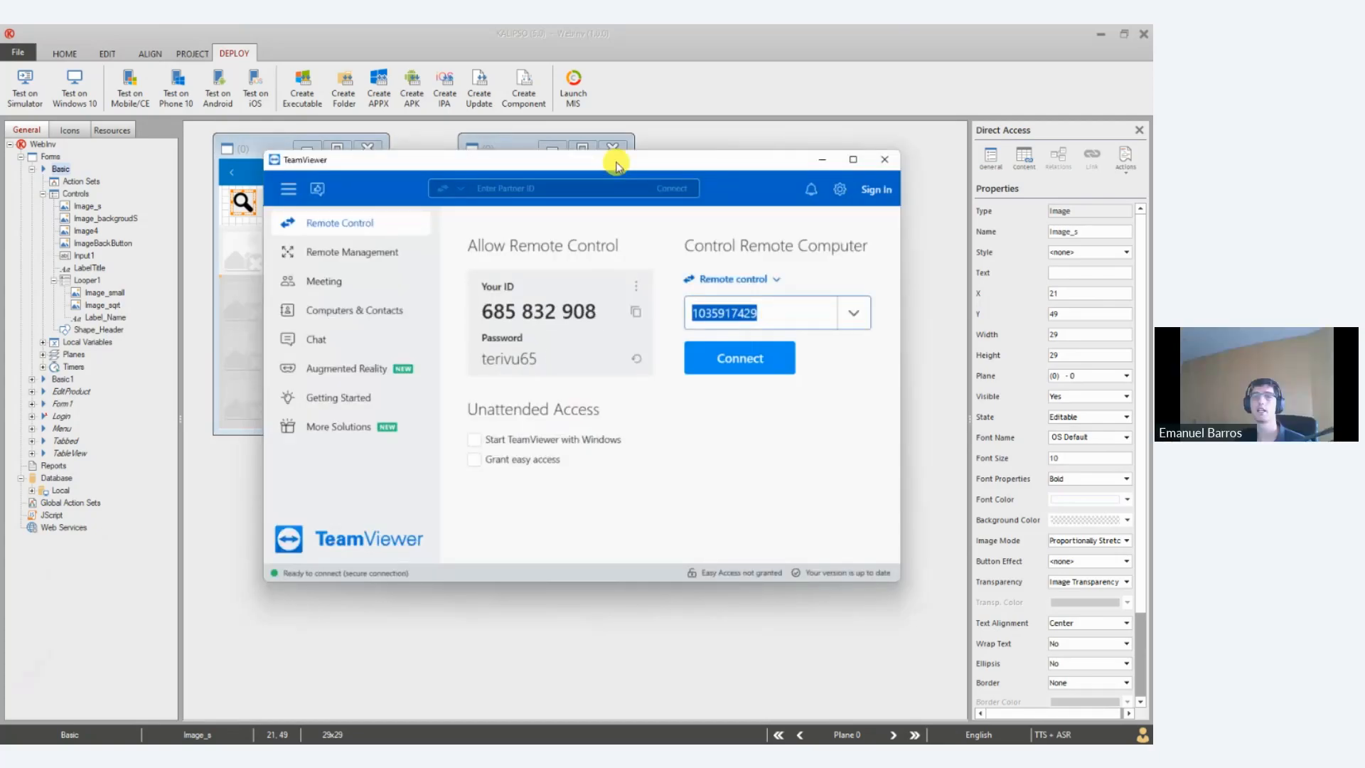
left_click_drag(616, 161, 1152, 162)
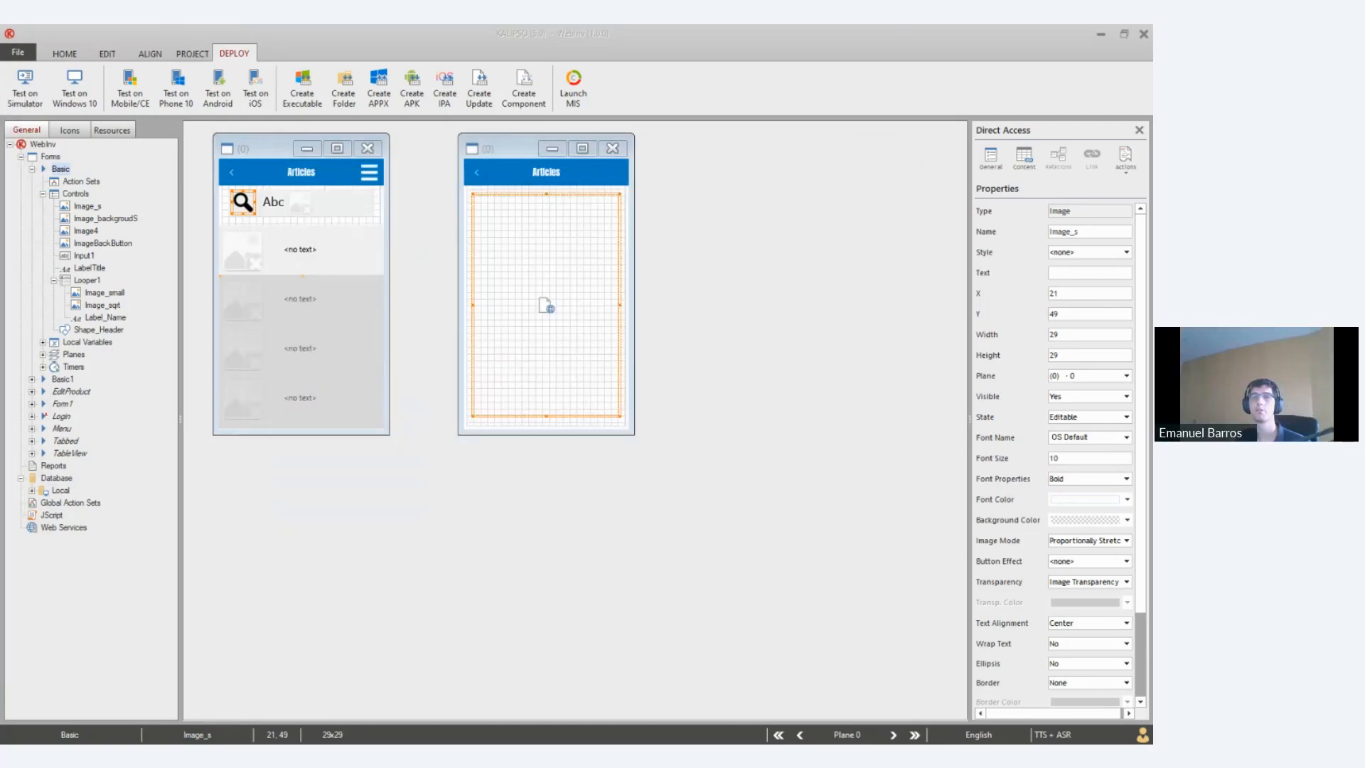
left_click(374, 173)
left_click(375, 173)
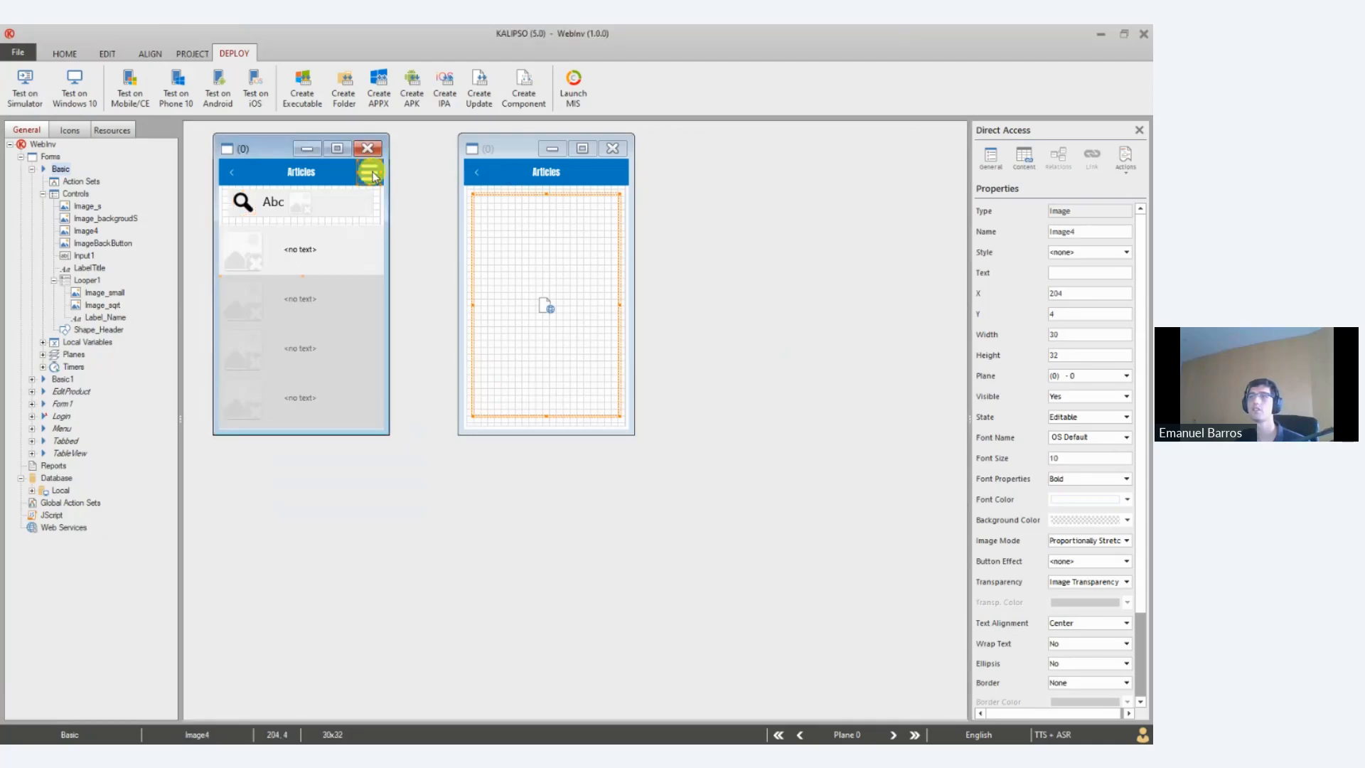
double_click(375, 174)
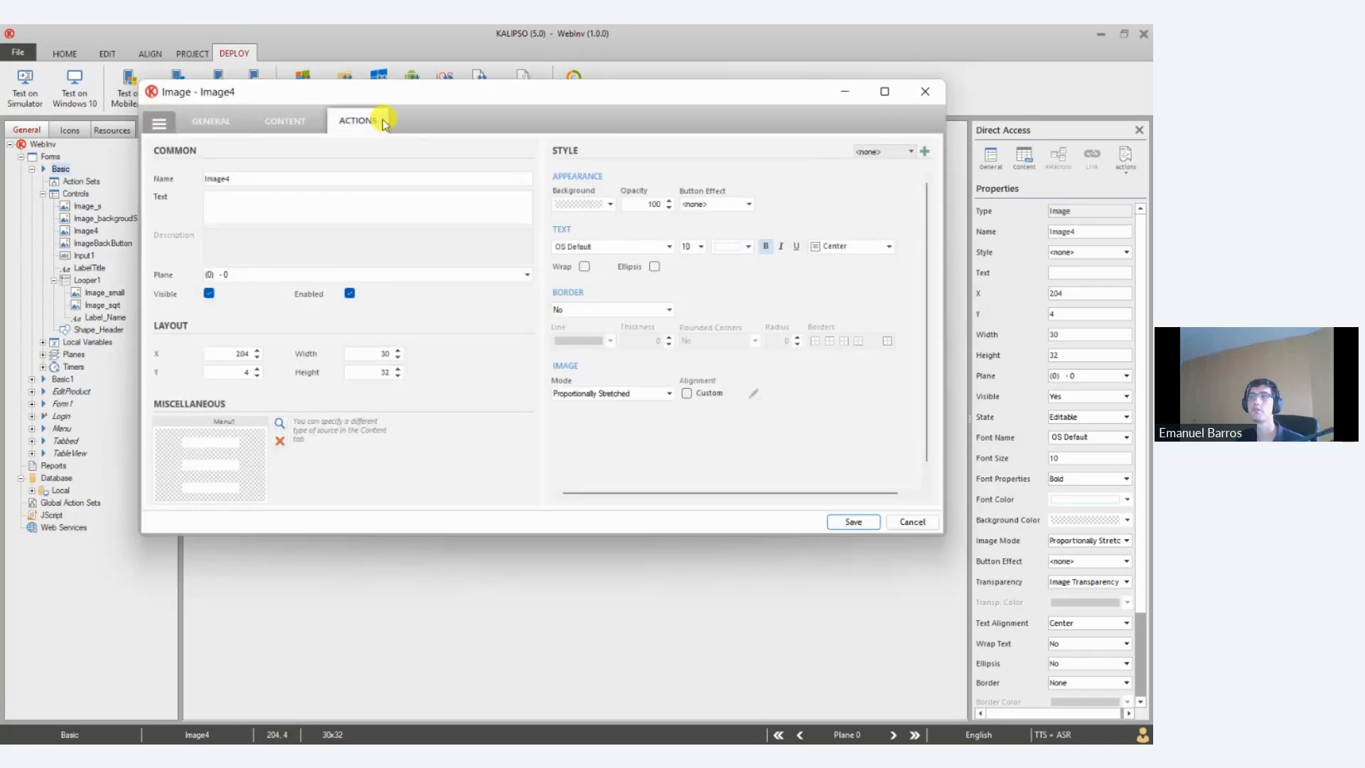
left_click(371, 119)
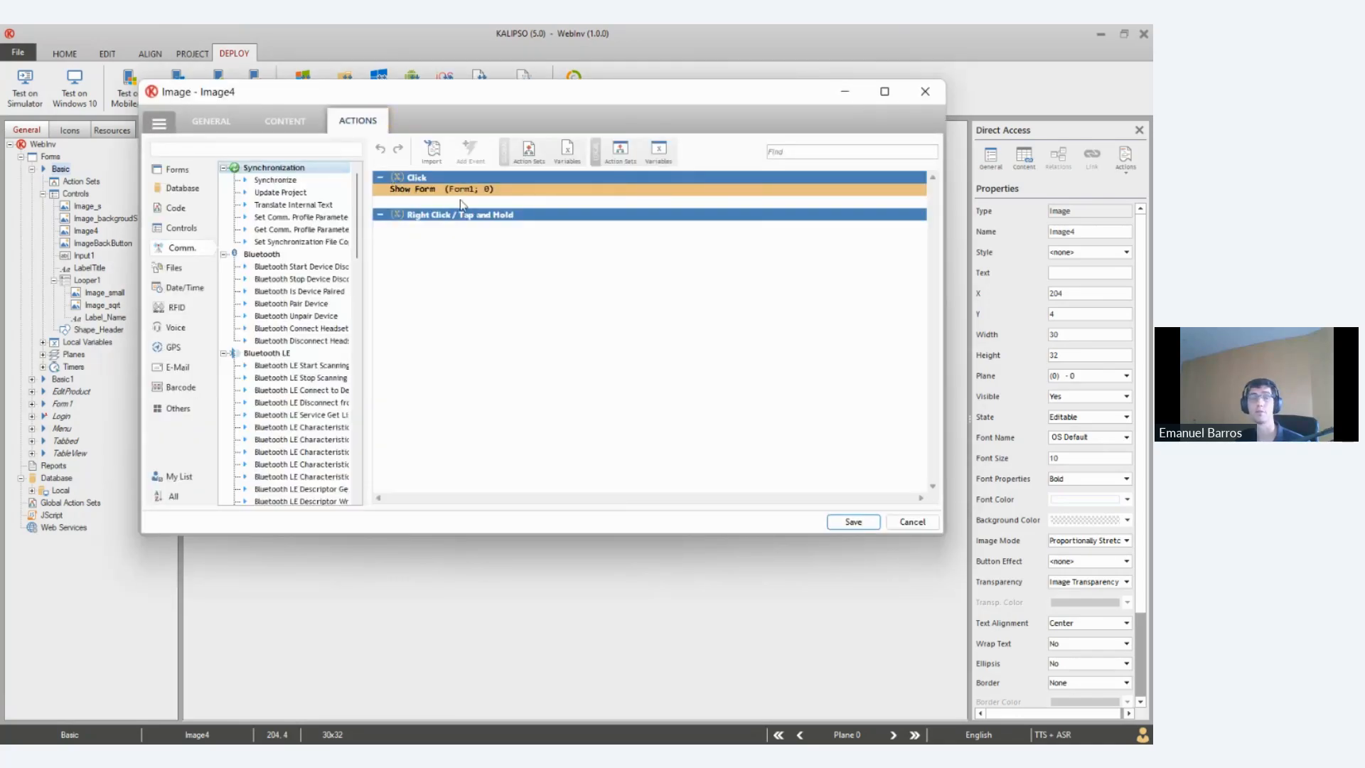
left_click(856, 522)
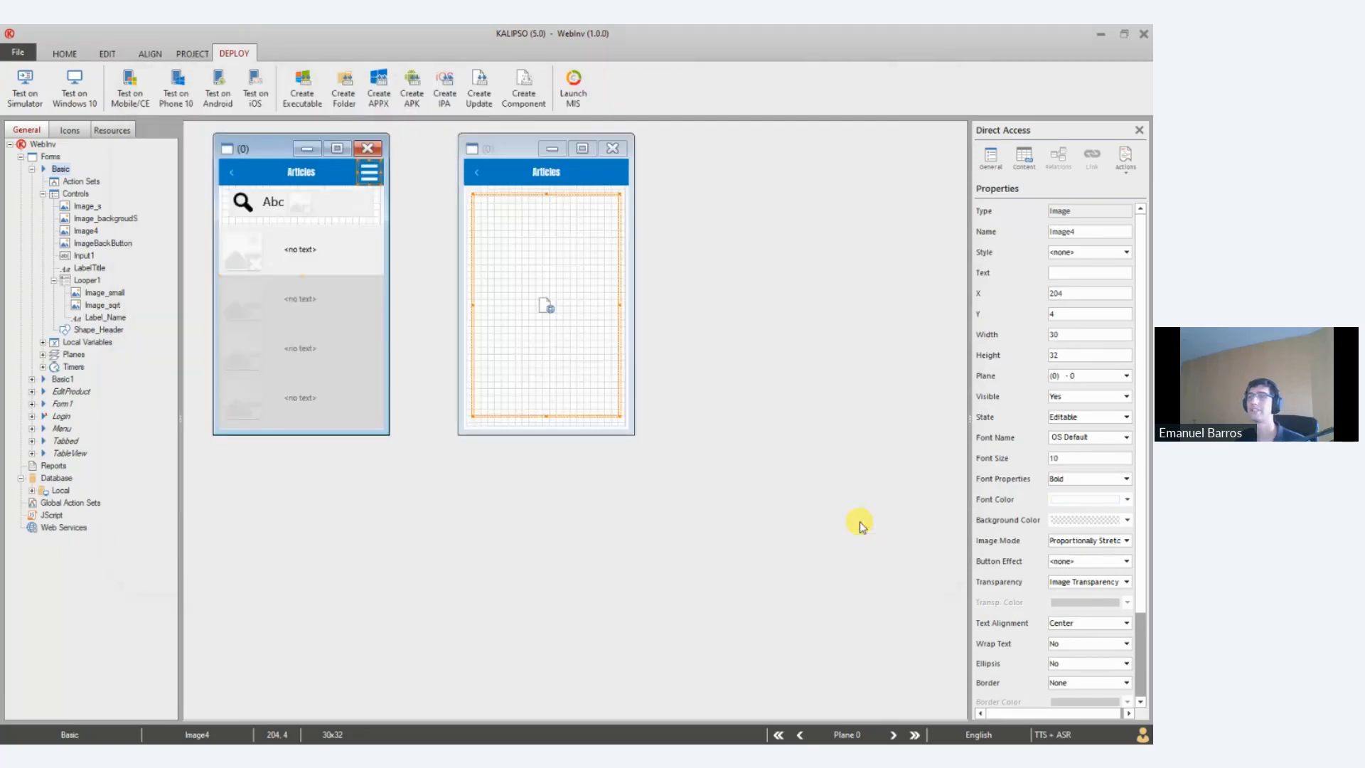
Collapse the Basic form's branch in the project tree, open Form1 and place it over the Basic form
left_click(43, 194)
left_click(32, 169)
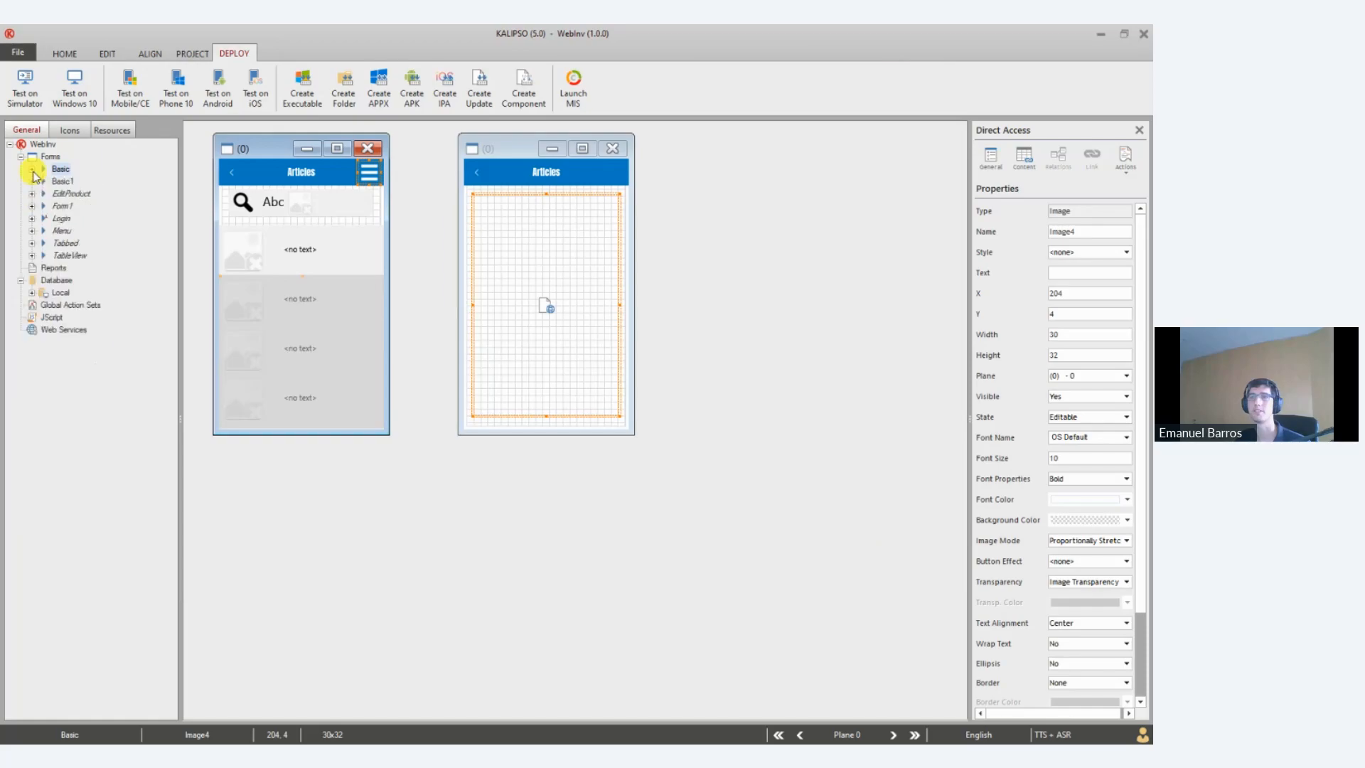
left_click(69, 210)
double_click(69, 209)
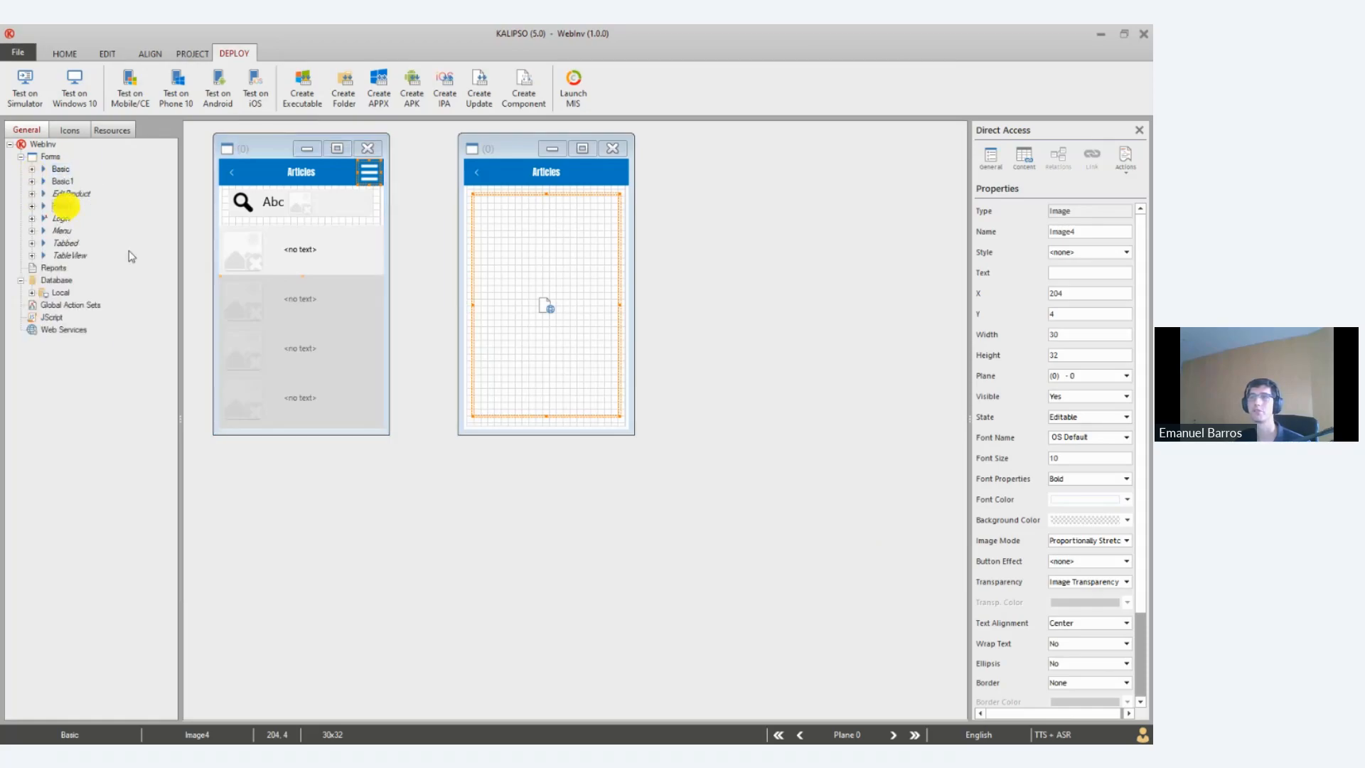
left_click_drag(689, 174, 255, 198)
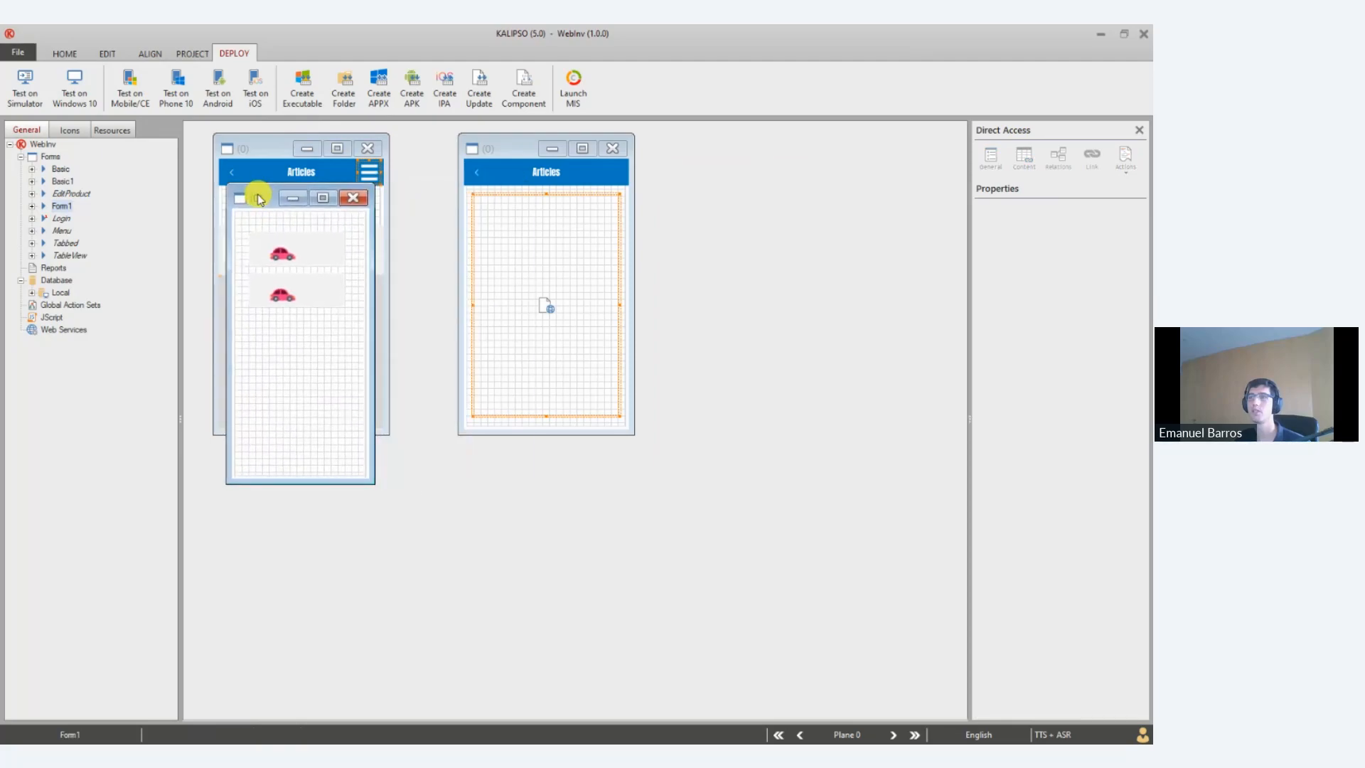
Review and save Form1's general settings, accepting its oversized height, and align the form with the Basic form's upper-left corner
double_click(304, 418)
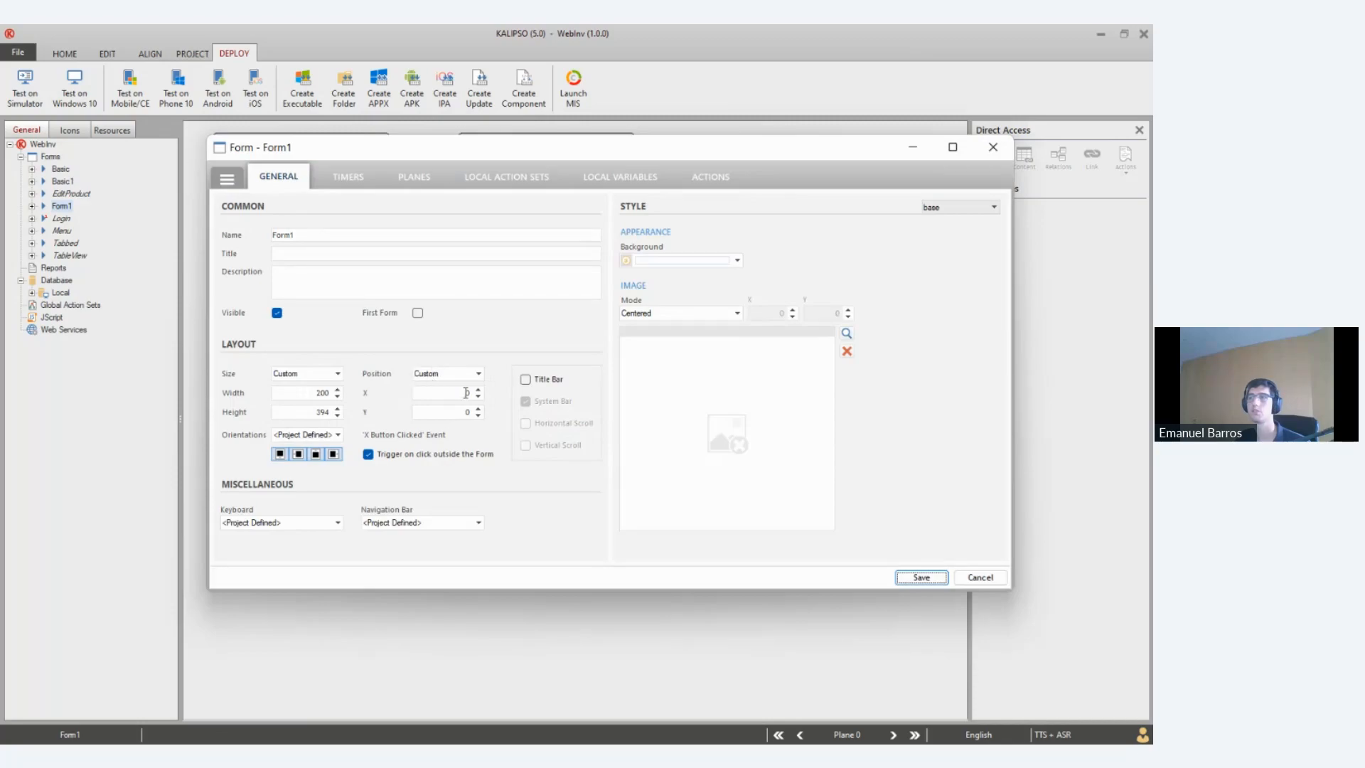
left_click(918, 577)
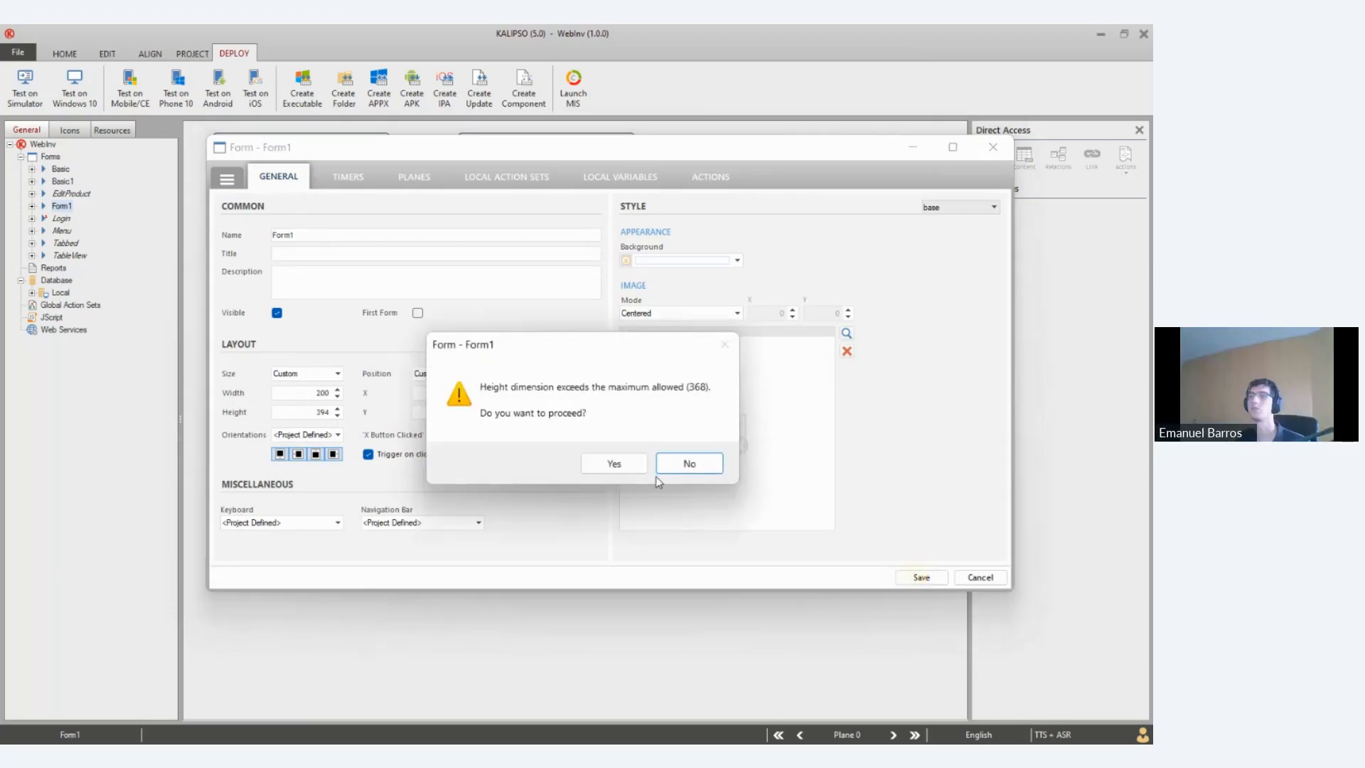
left_click(617, 464)
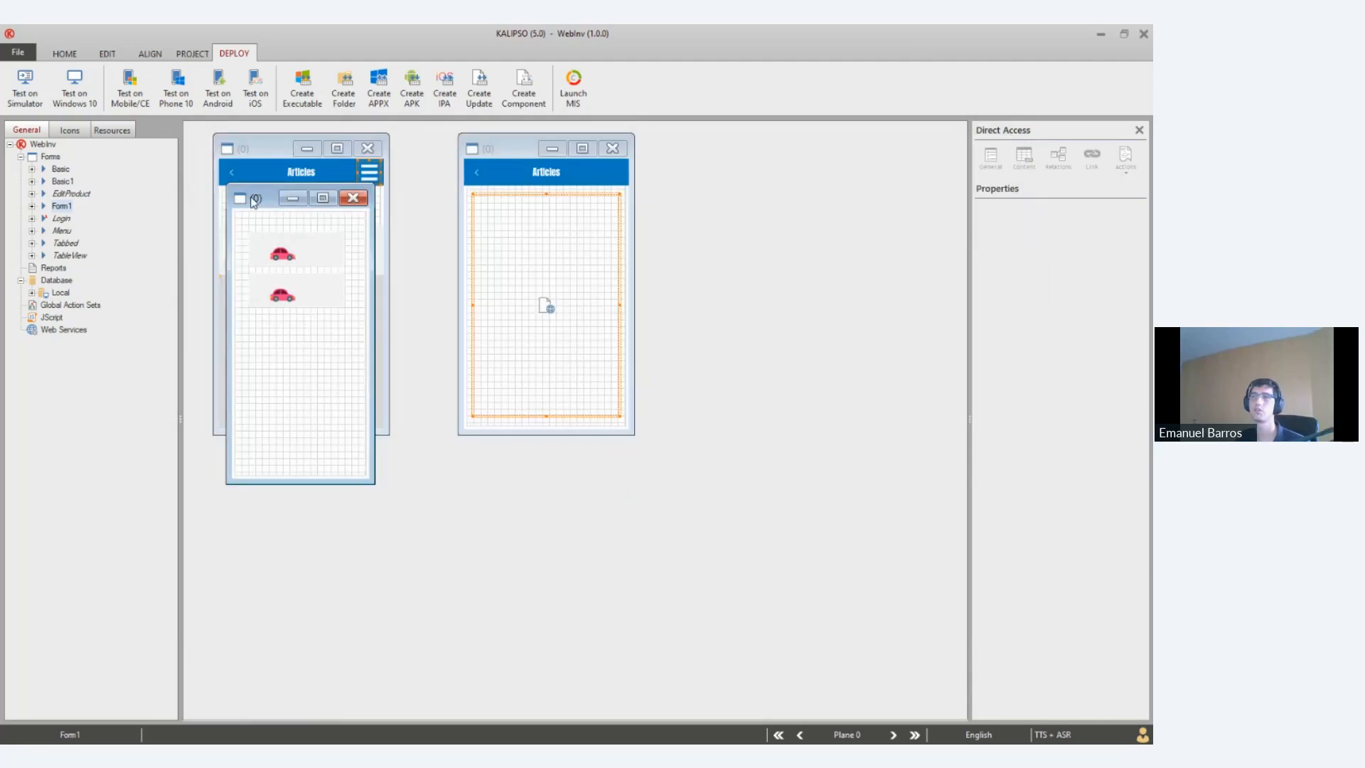
left_click_drag(254, 202, 248, 185)
left_click_drag(244, 158, 237, 151)
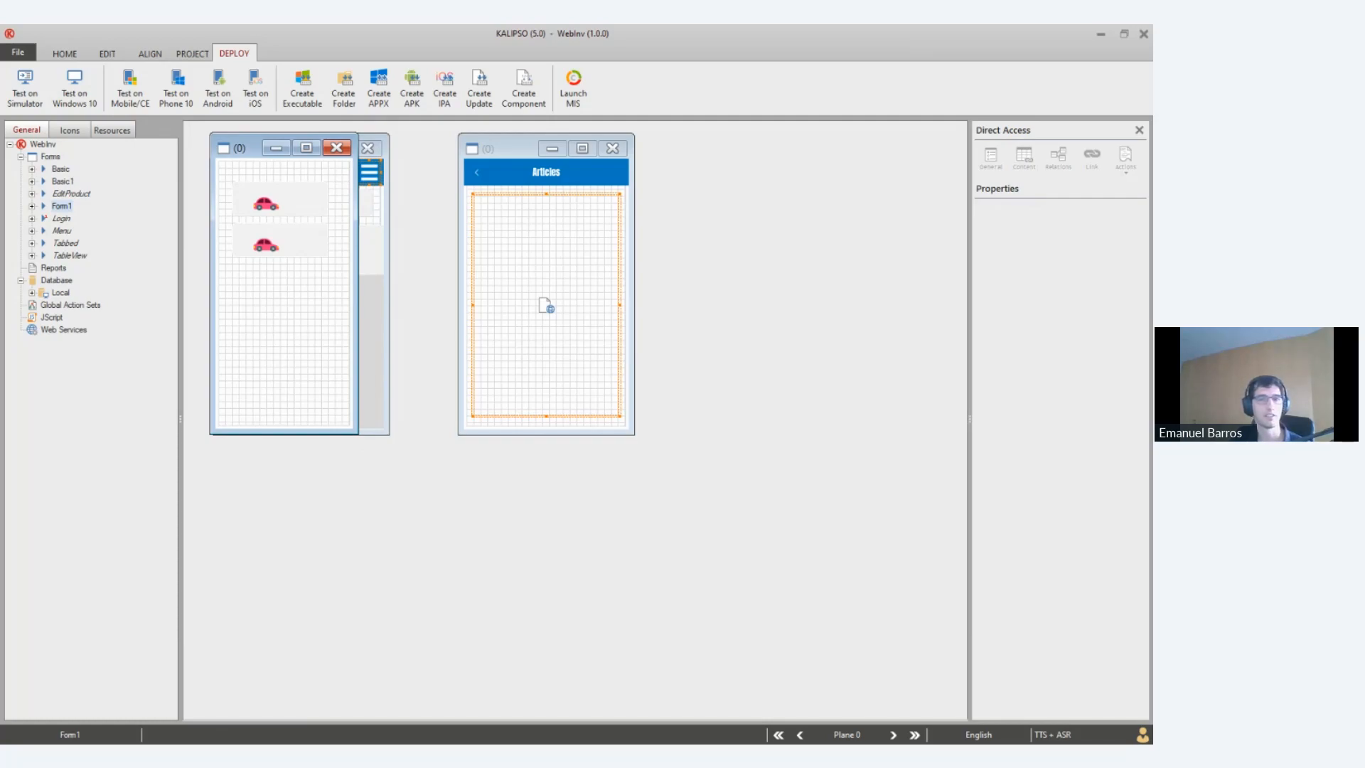
left_click_drag(0, 284, 0, 213)
left_click(234, 413)
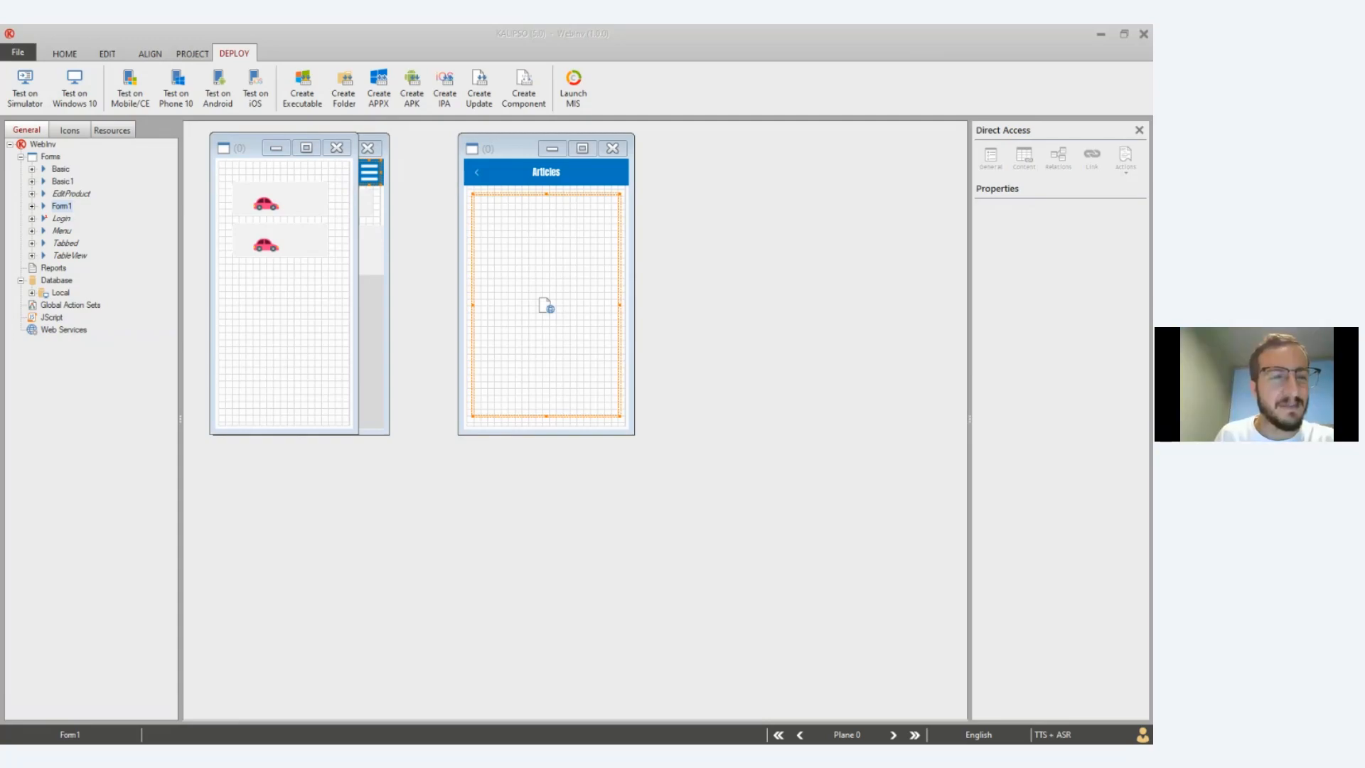
key("alt+Tab")
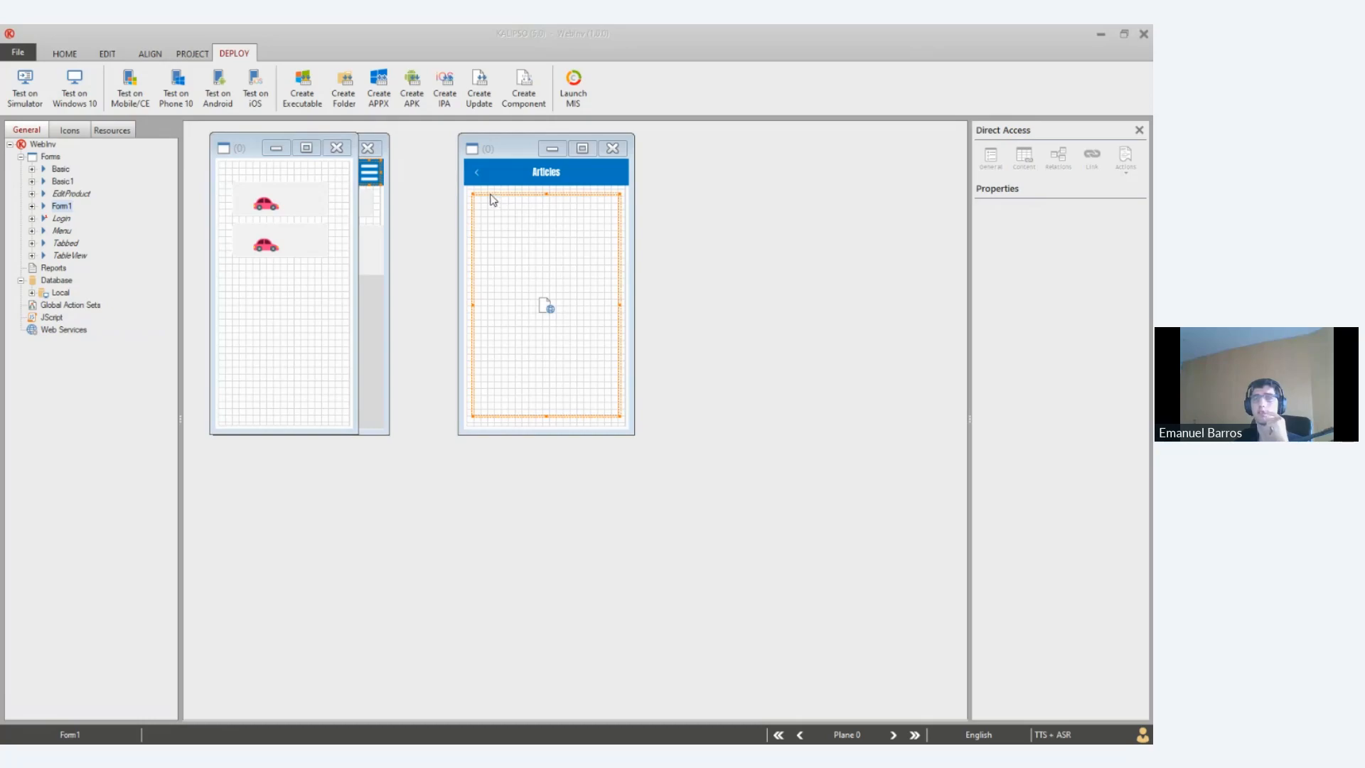
Browse for another project to open, going to the Documents\GitHub\Kalipso folder
left_click(20, 54)
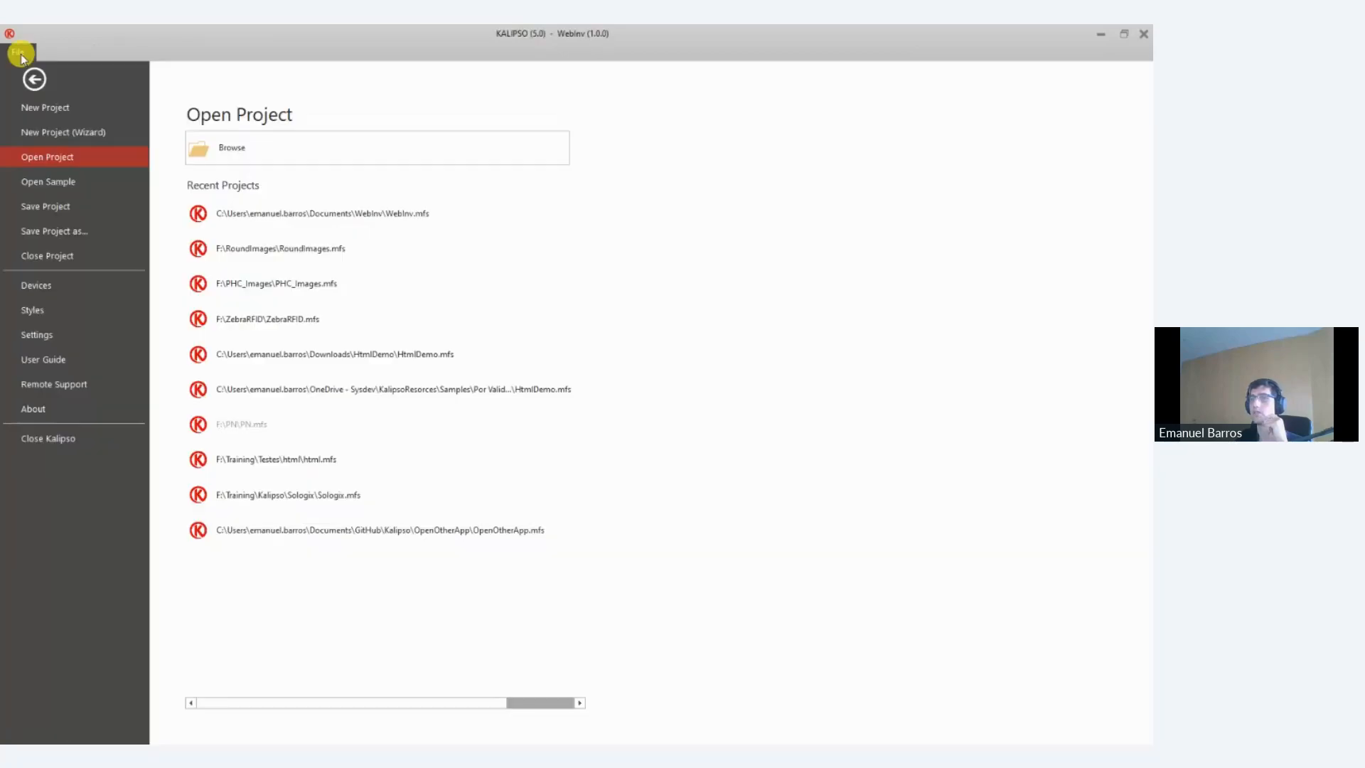
left_click(210, 146)
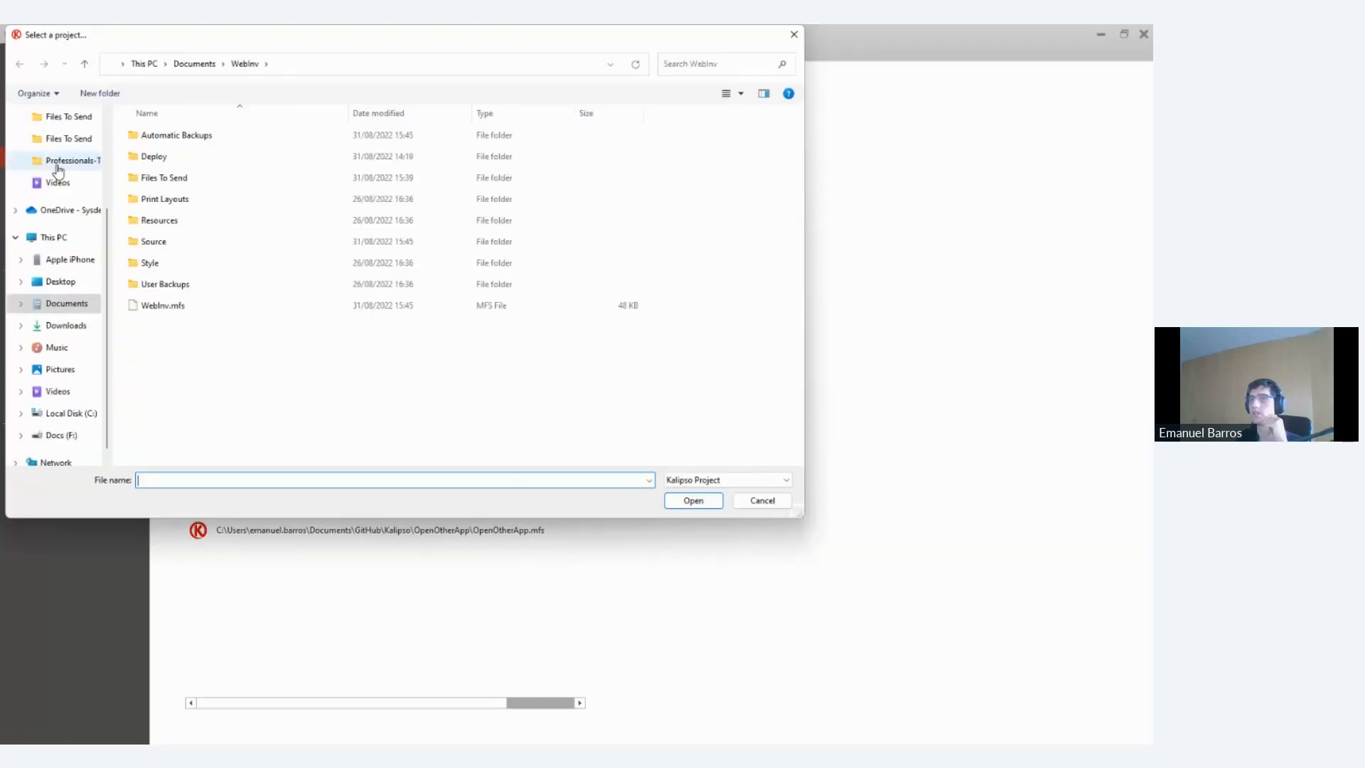
left_click(69, 193)
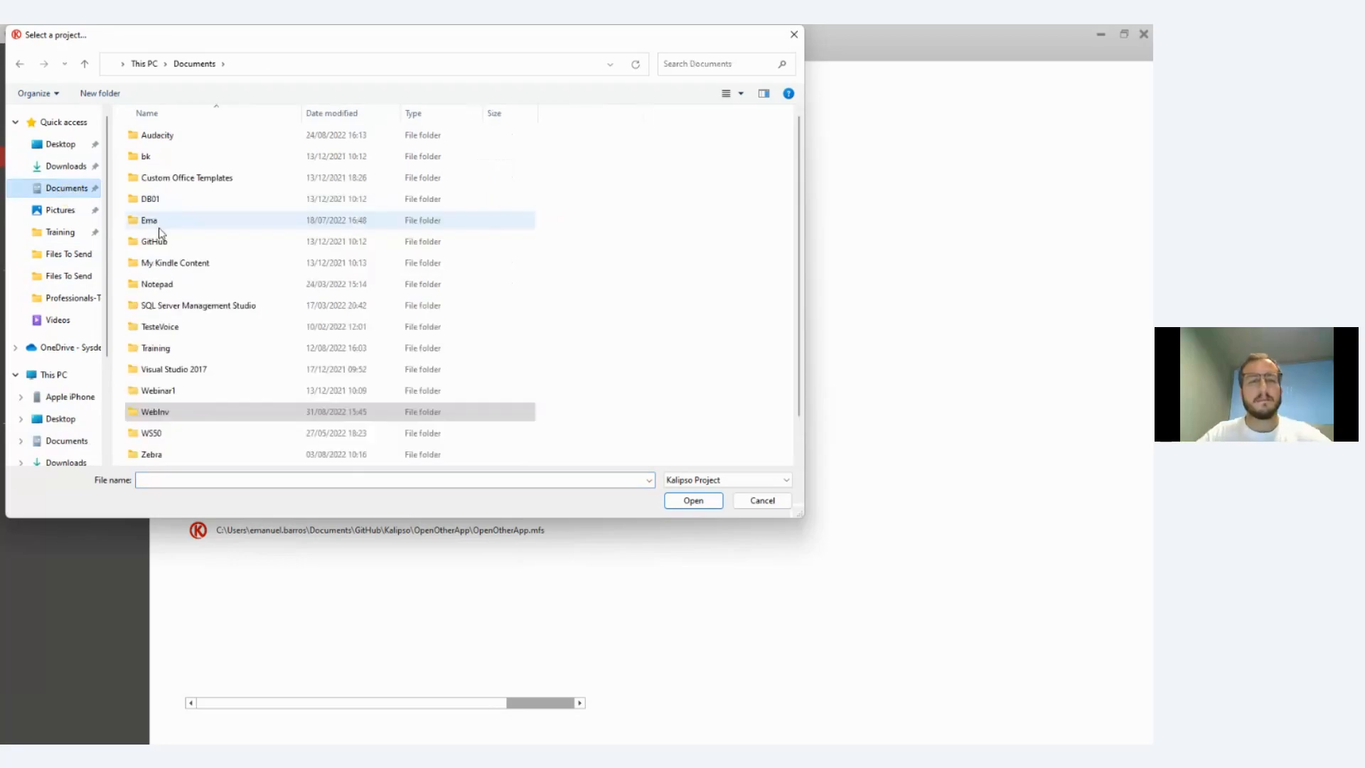
double_click(158, 239)
double_click(169, 134)
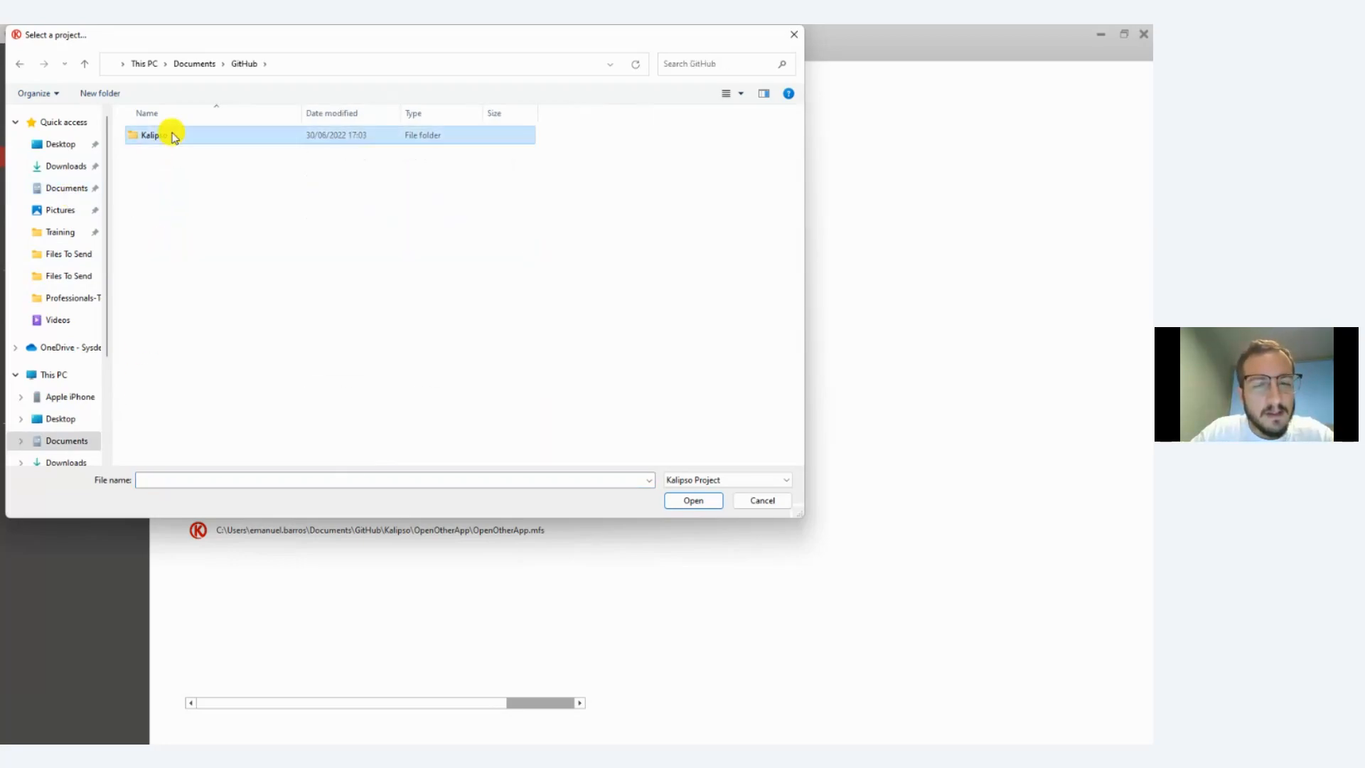
Look through the project folders in Documents\GitHub\Kalipso for a suitable sample
scroll(190, 357, "down", 4)
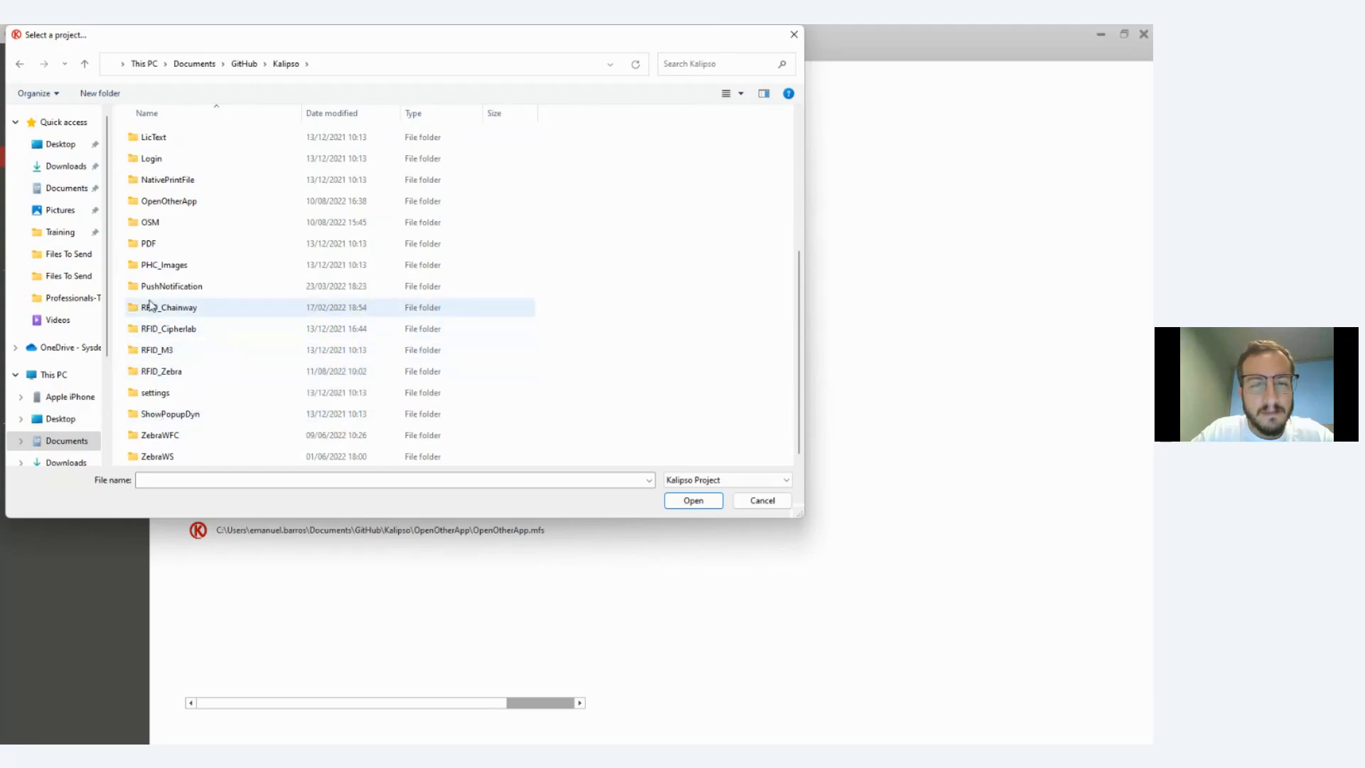
scroll(158, 205, "up", 1)
scroll(157, 205, "up", 1)
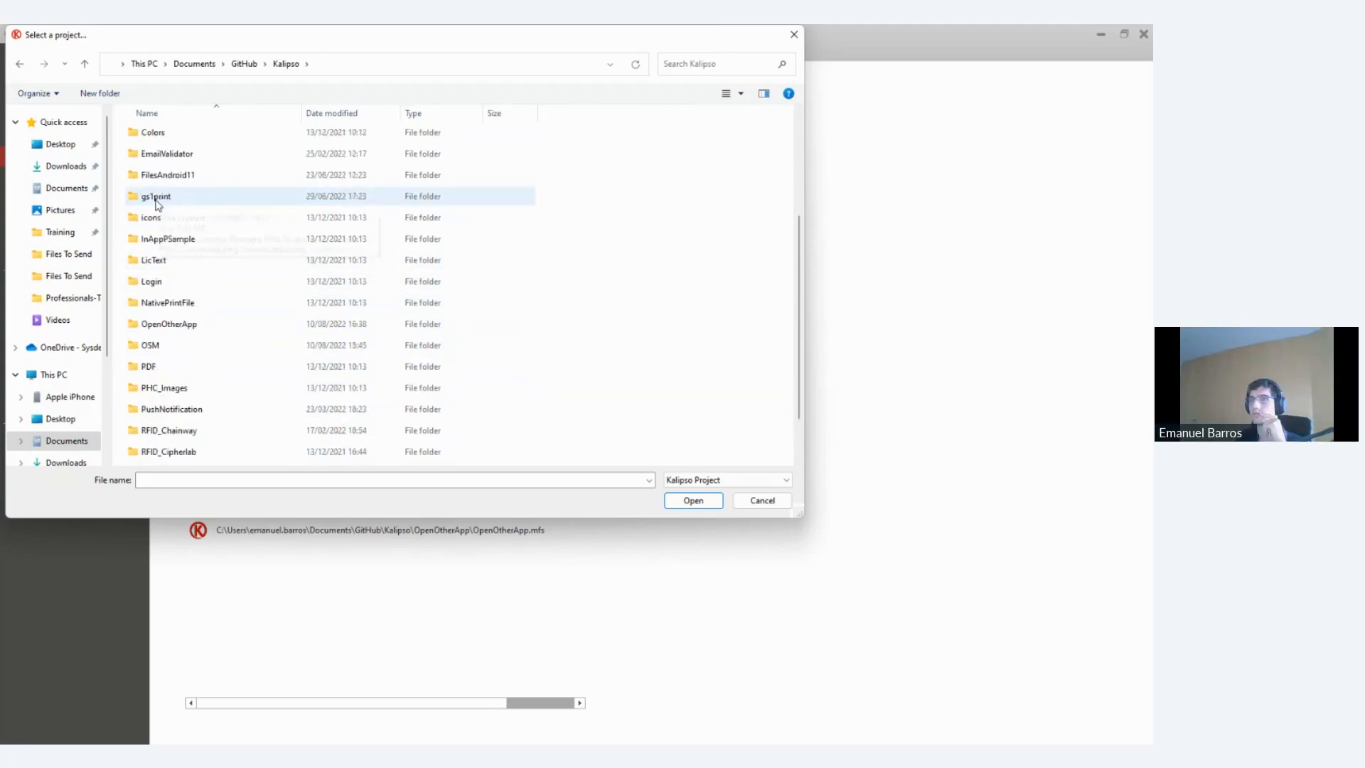
scroll(162, 213, "up", 2)
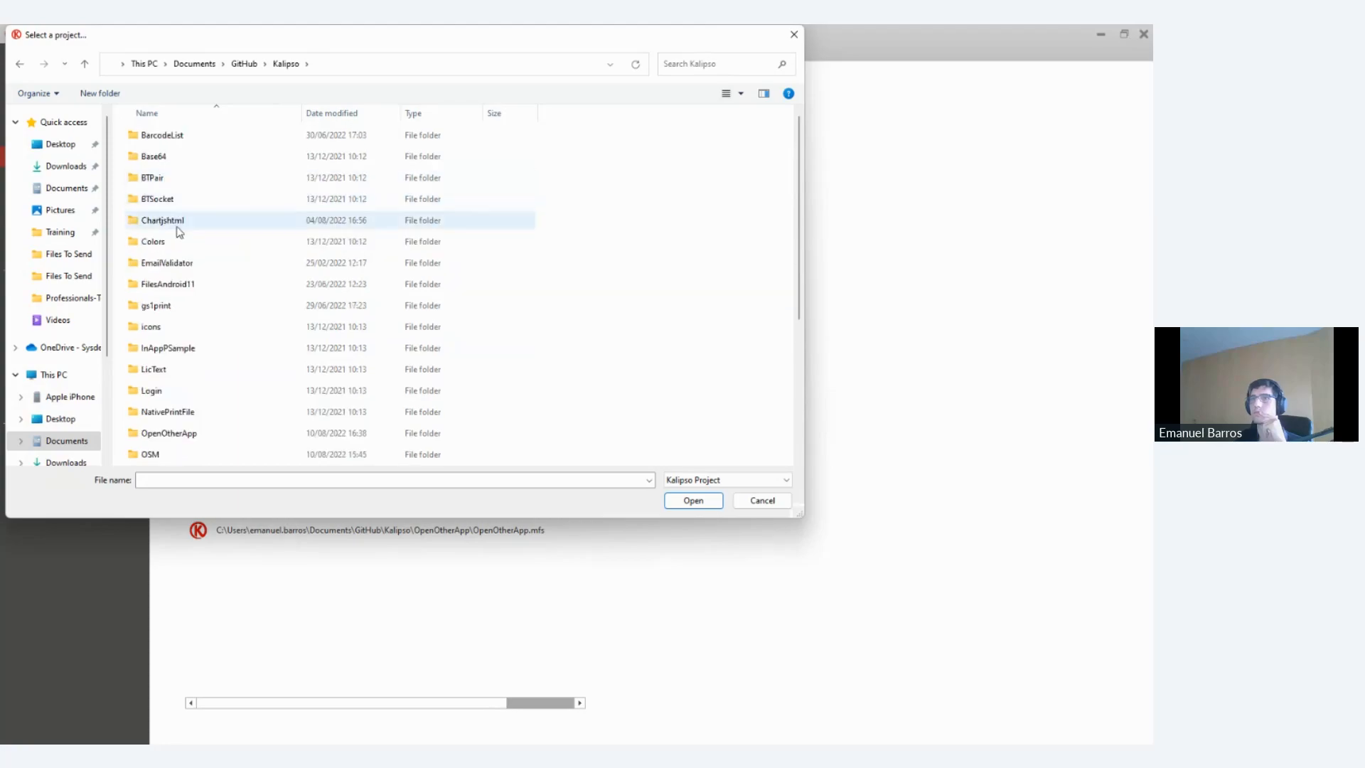
scroll(188, 284, "down", 2)
scroll(189, 288, "down", 2)
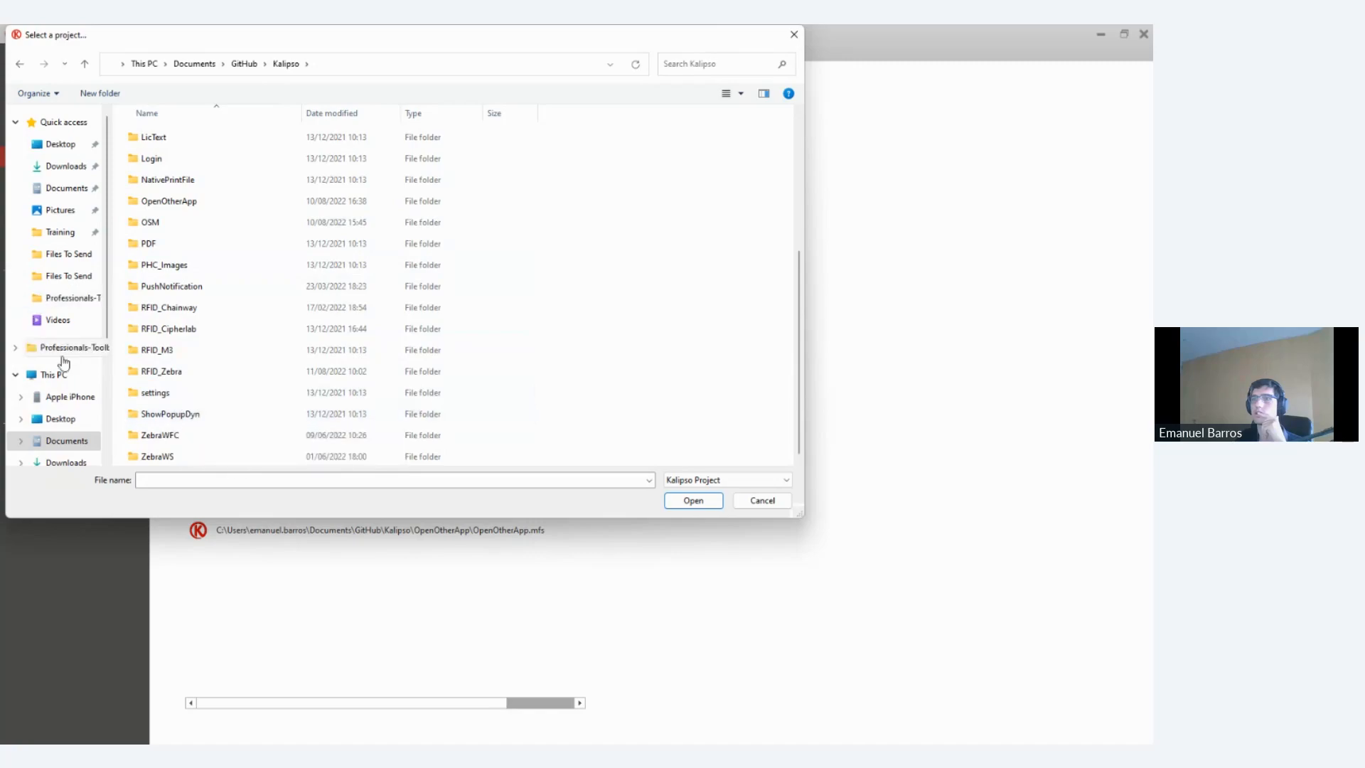
Browse to the OneDrive - Sysdev folder KalipsoResorces\Samples\Por Validar\SamplesKalipso to look for sample projects
scroll(61, 363, "down", 1)
left_click(79, 277)
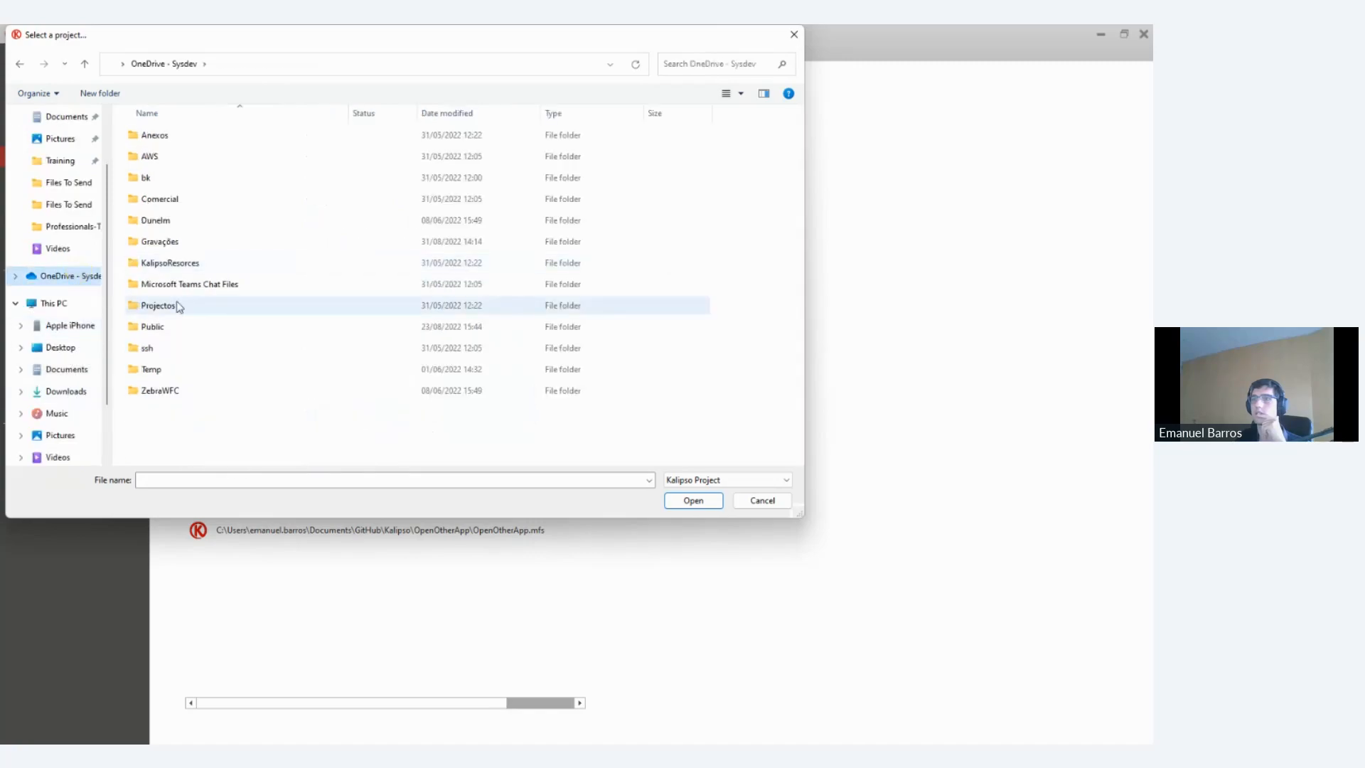
double_click(201, 265)
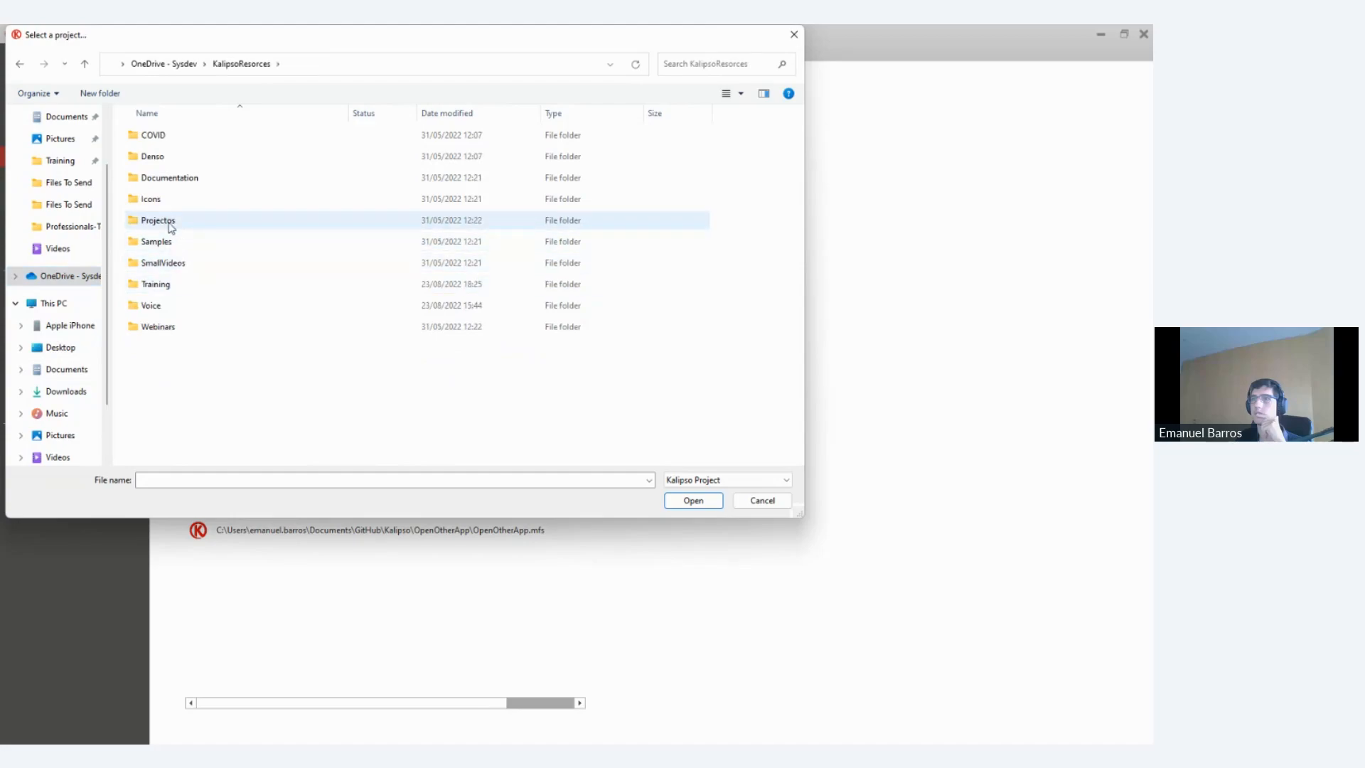
left_click(175, 249)
double_click(175, 245)
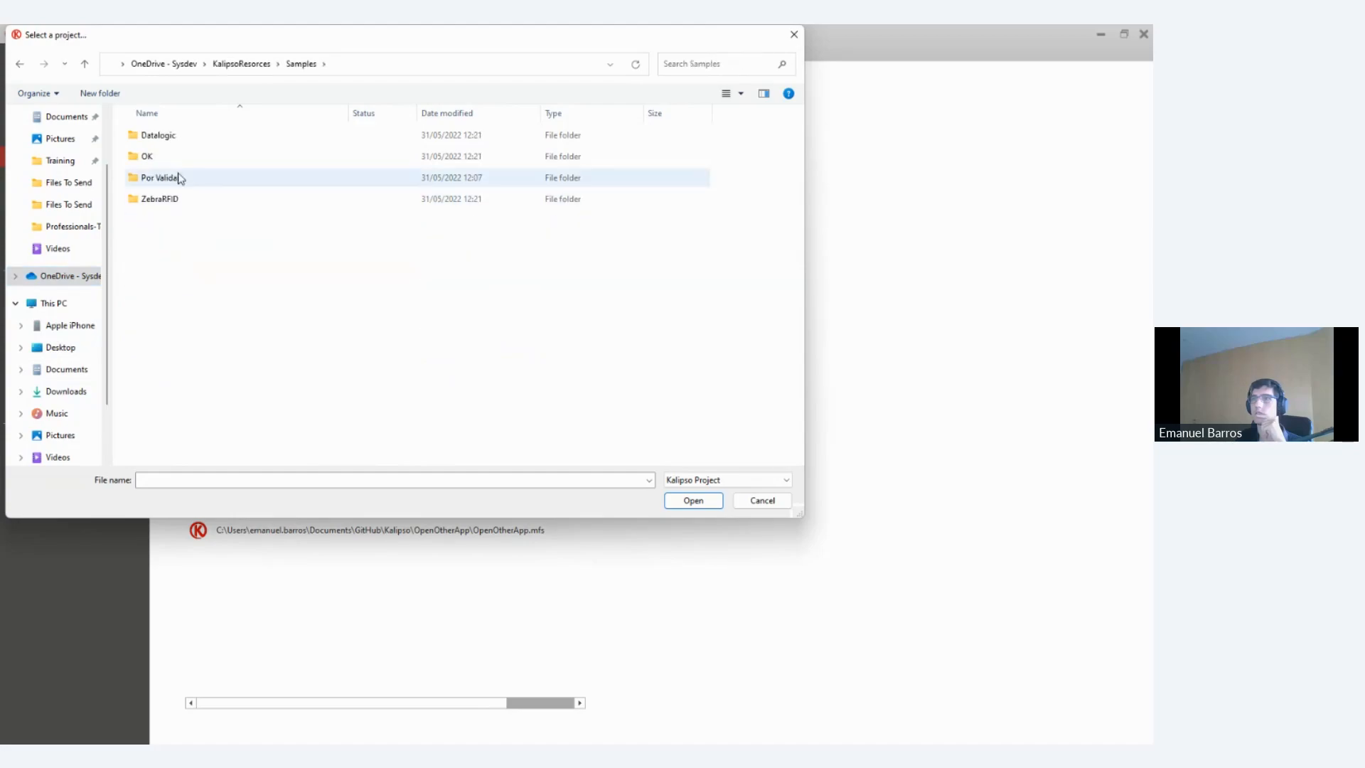
double_click(177, 177)
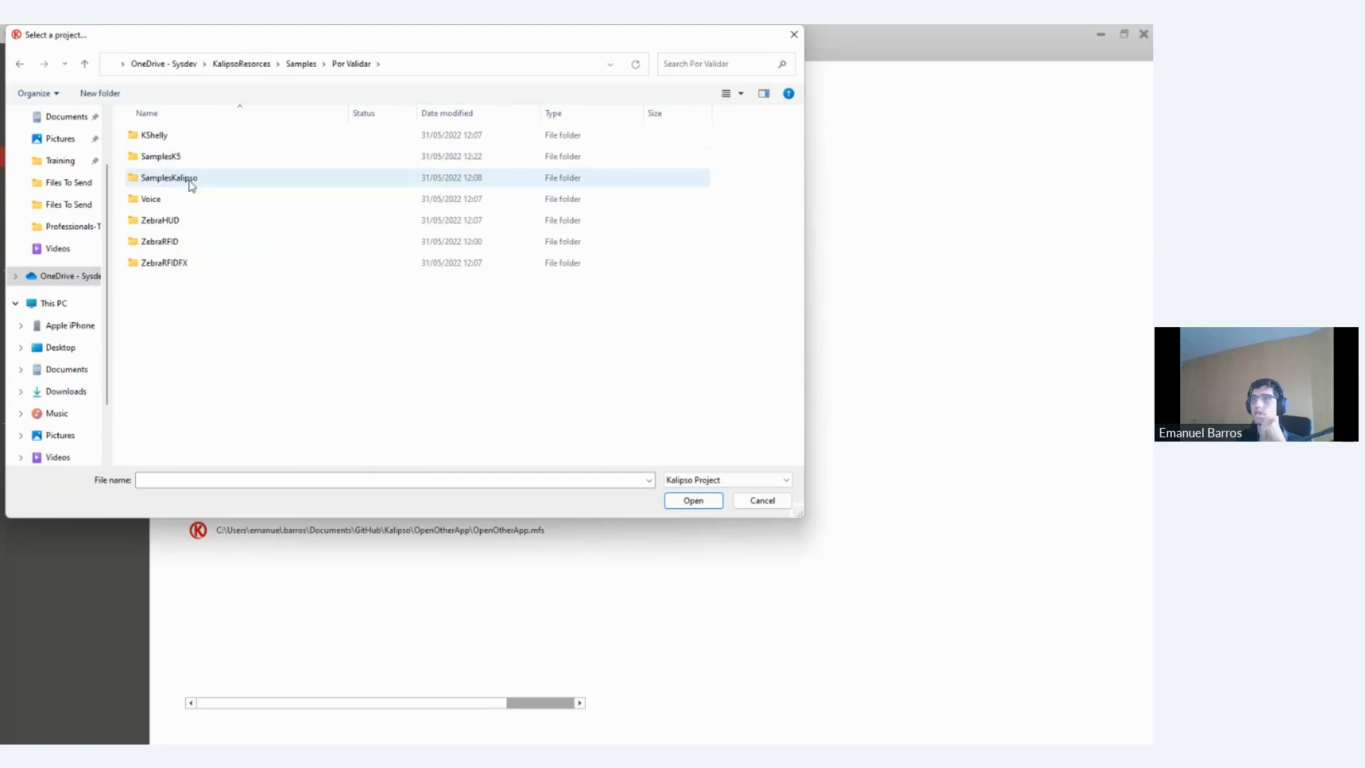
double_click(190, 179)
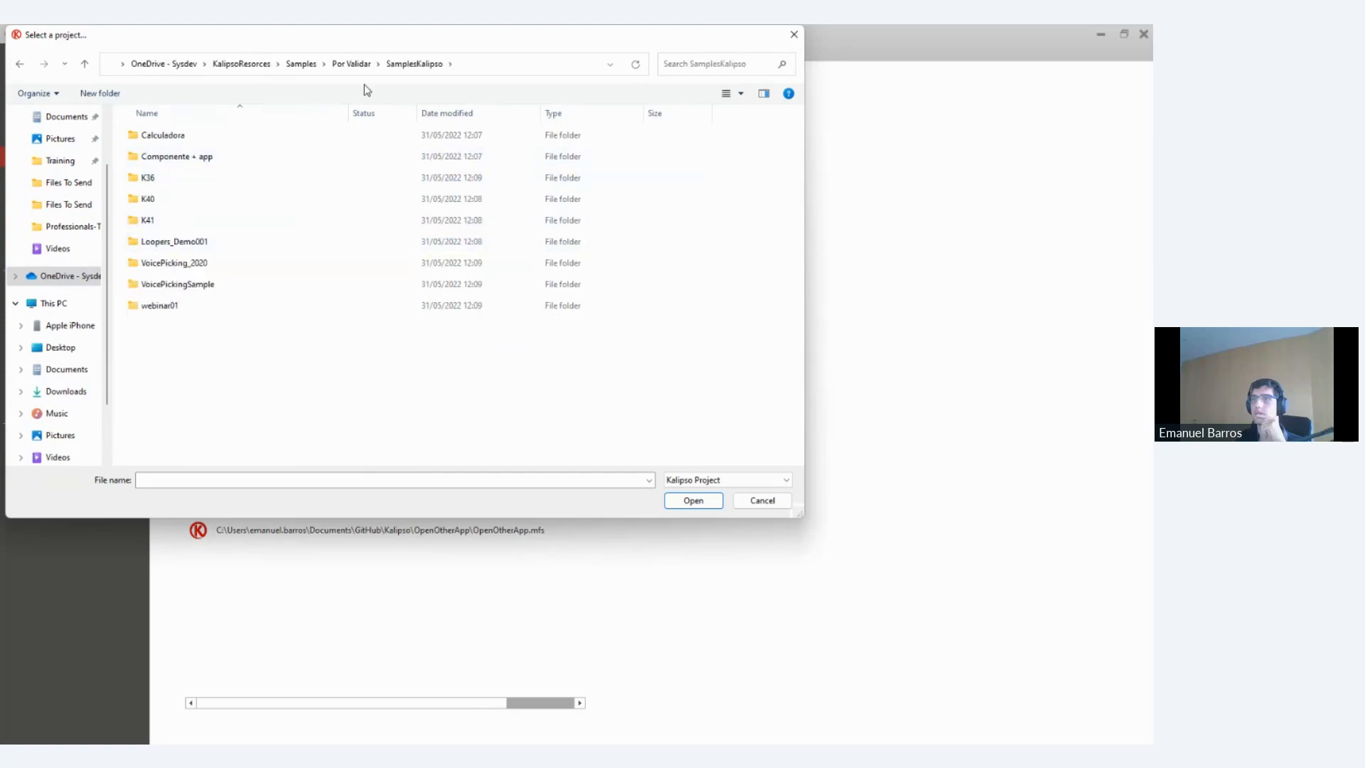
Go to the SamplesK5 folder under Por Validar, enter its StatusBatWifiNet folder and select StatusBatWifiNet.mfs
left_click(350, 63)
double_click(204, 158)
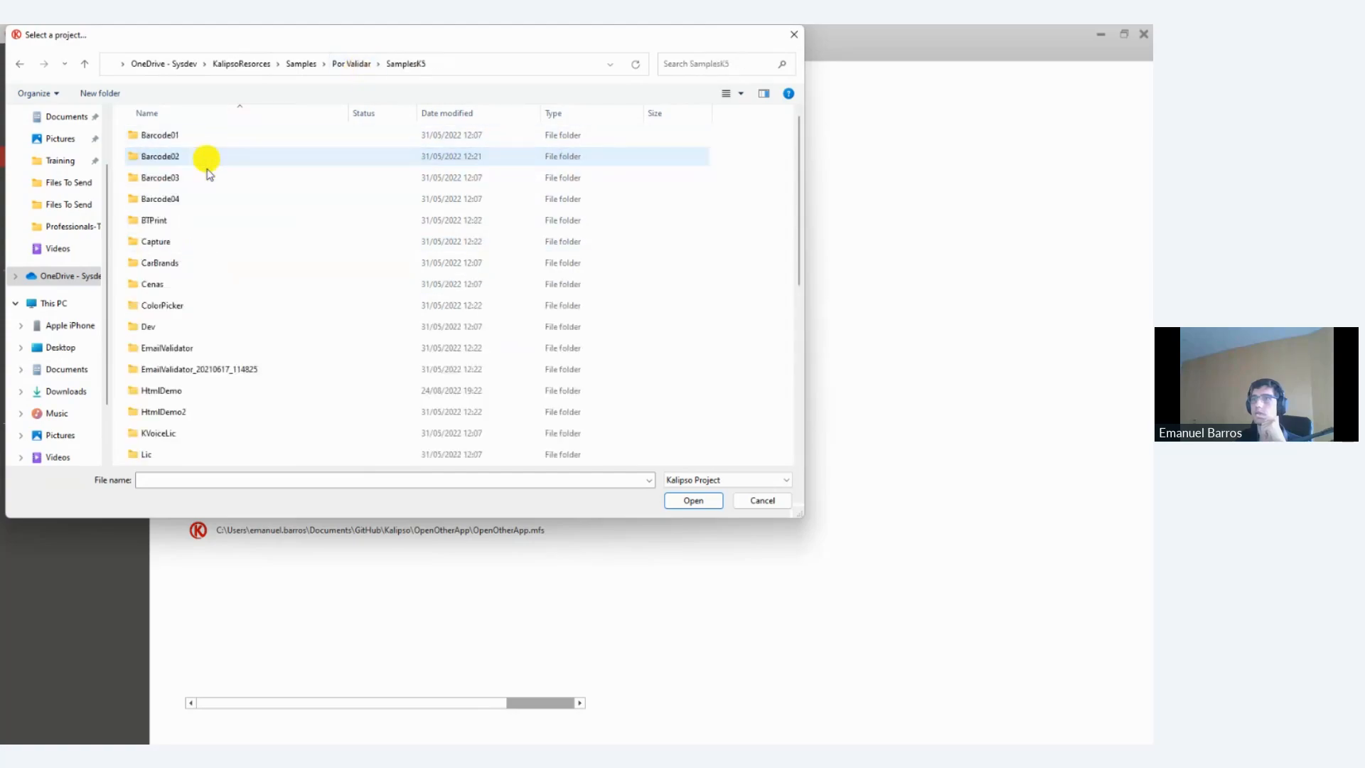
scroll(205, 323, "down", 1)
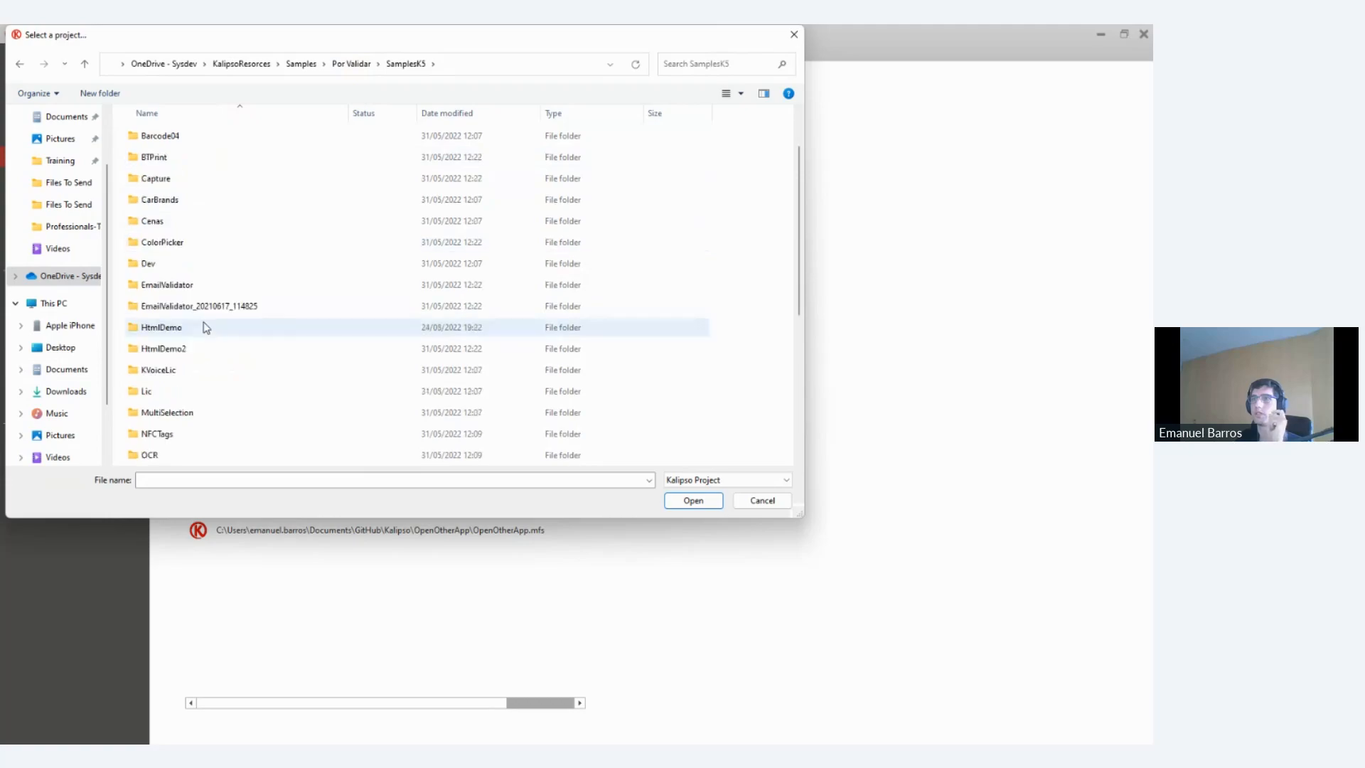
scroll(205, 331, "down", 2)
scroll(206, 335, "down", 3)
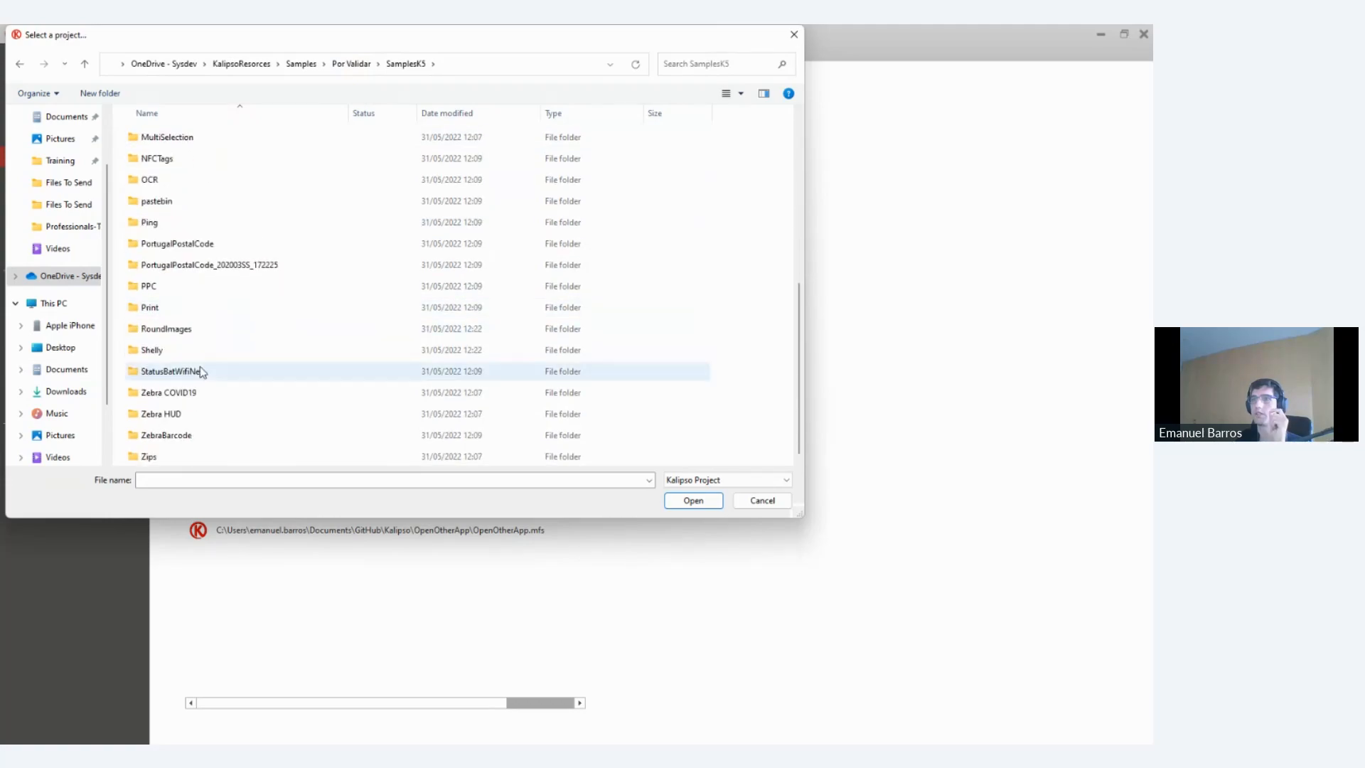
double_click(202, 371)
left_click(199, 305)
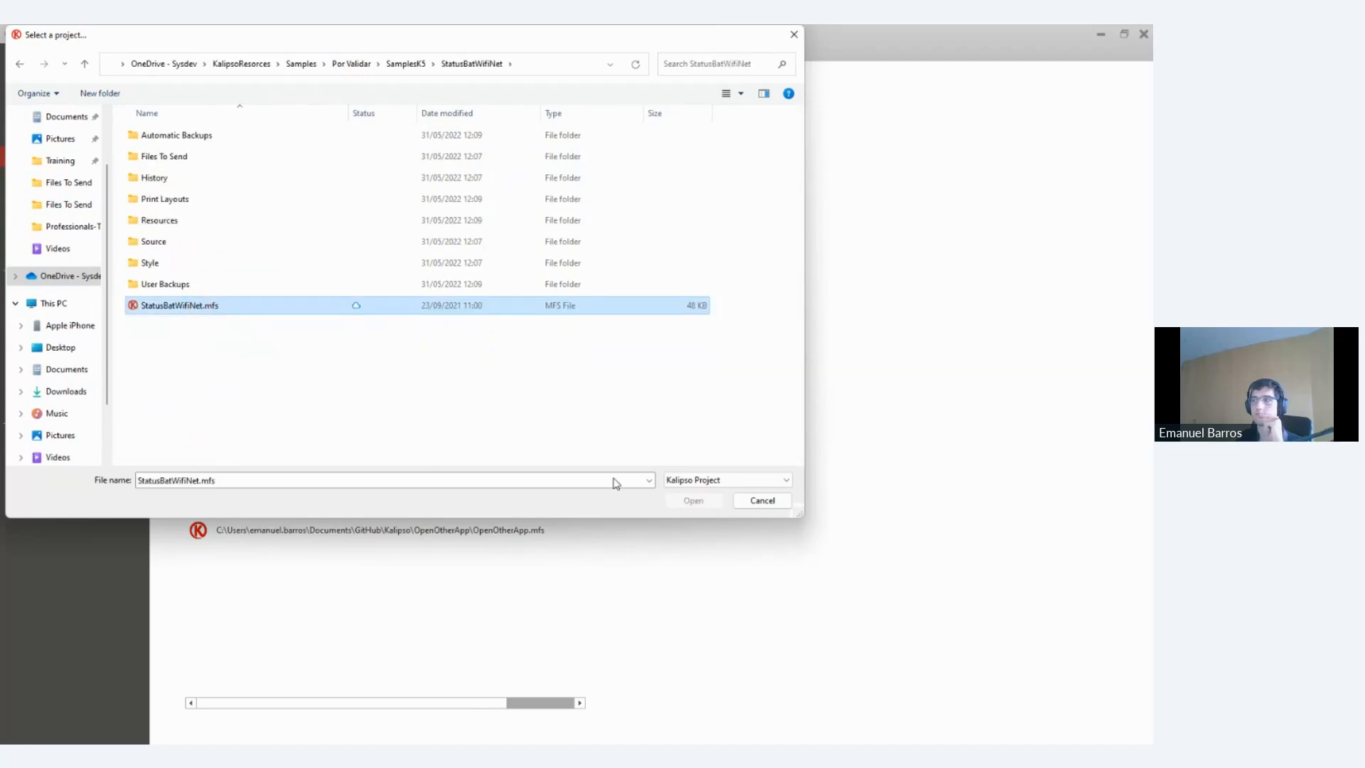
Close the OneDrive - Sysdev folder window and try to reselect StatusBatWifiNet.mfs in the project picker
left_click(177, 306)
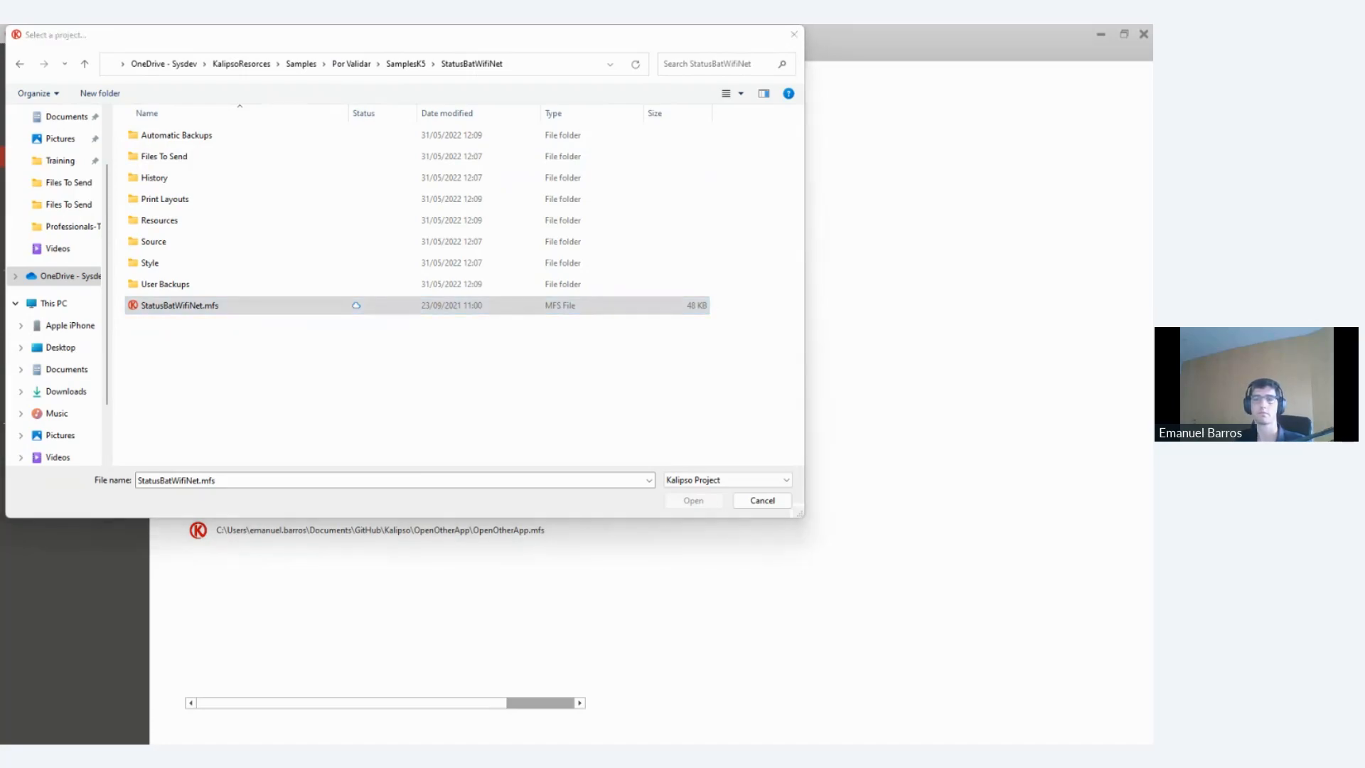
left_click(175, 308)
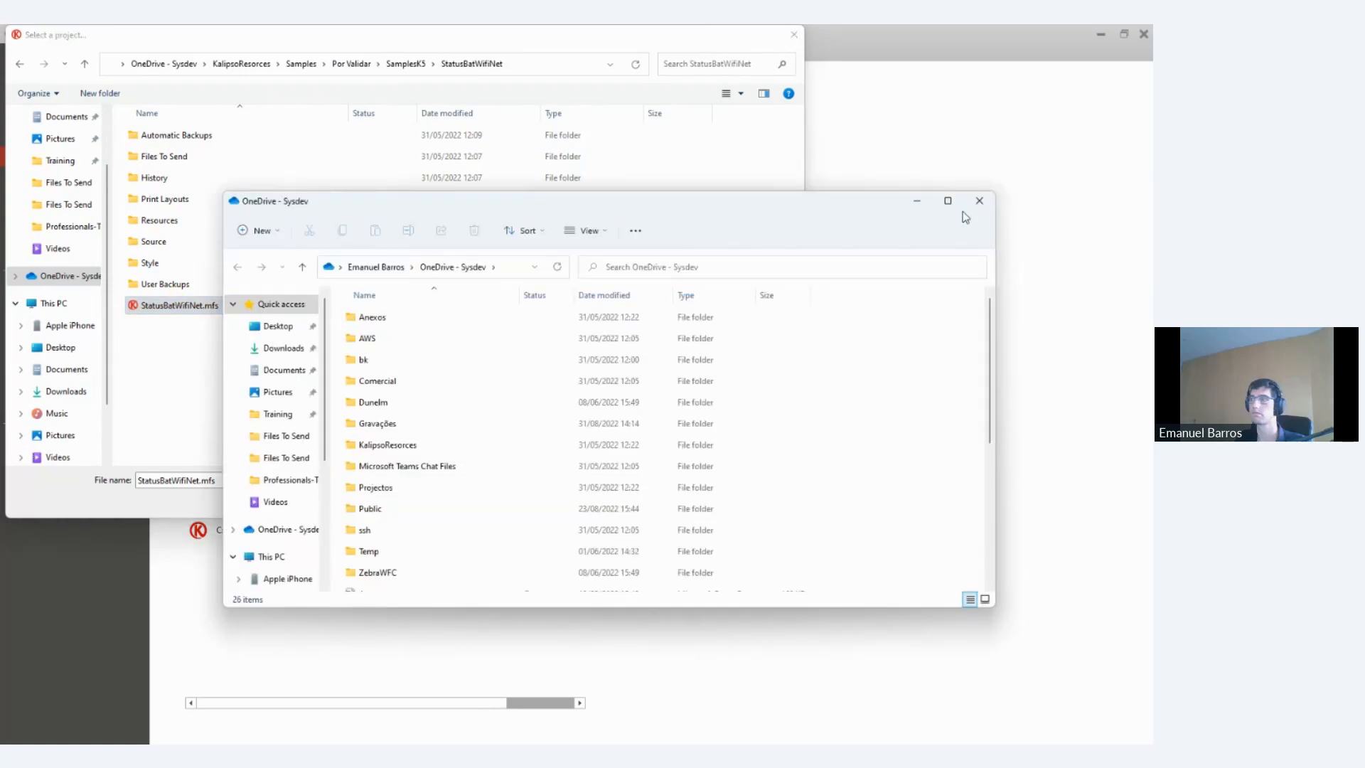
left_click(979, 201)
left_click(158, 304)
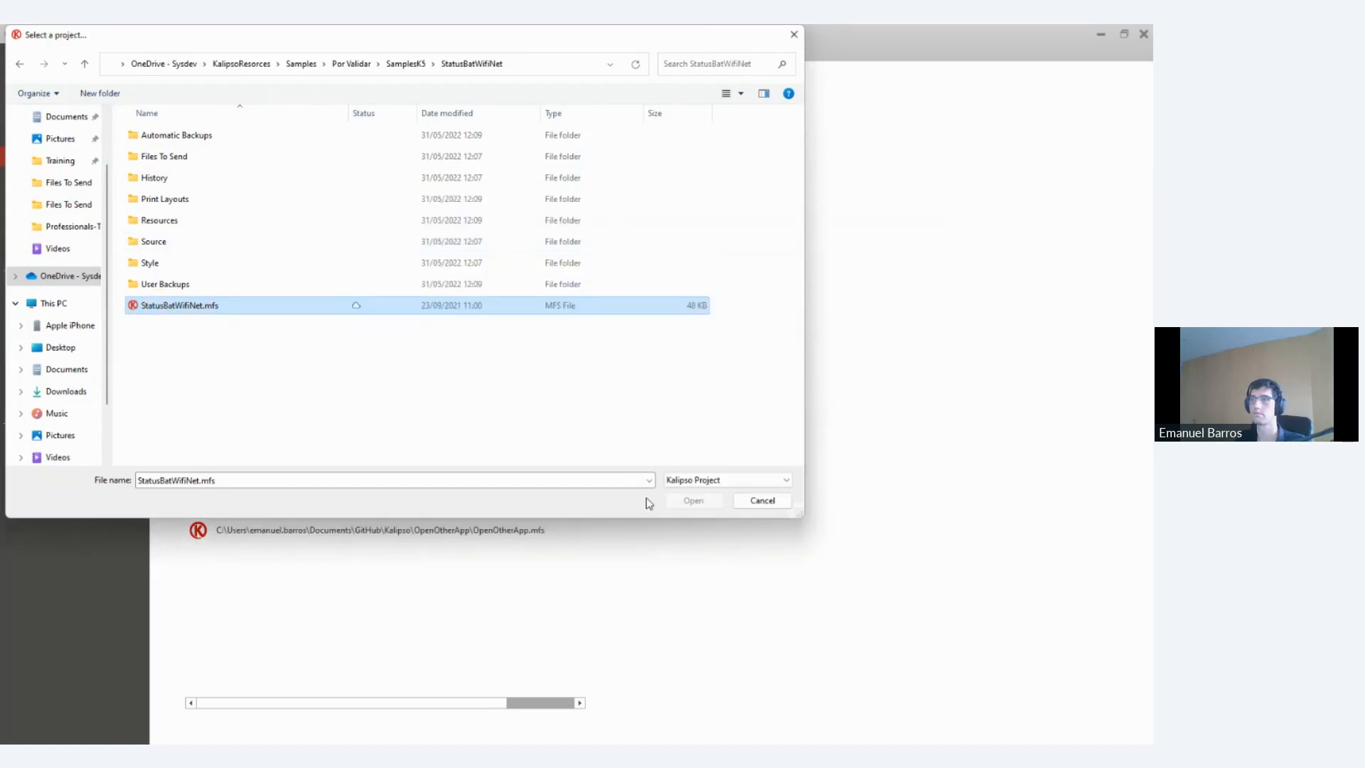
left_click(181, 284)
left_click(177, 308)
left_click(177, 284)
left_click(177, 305)
left_click(185, 283)
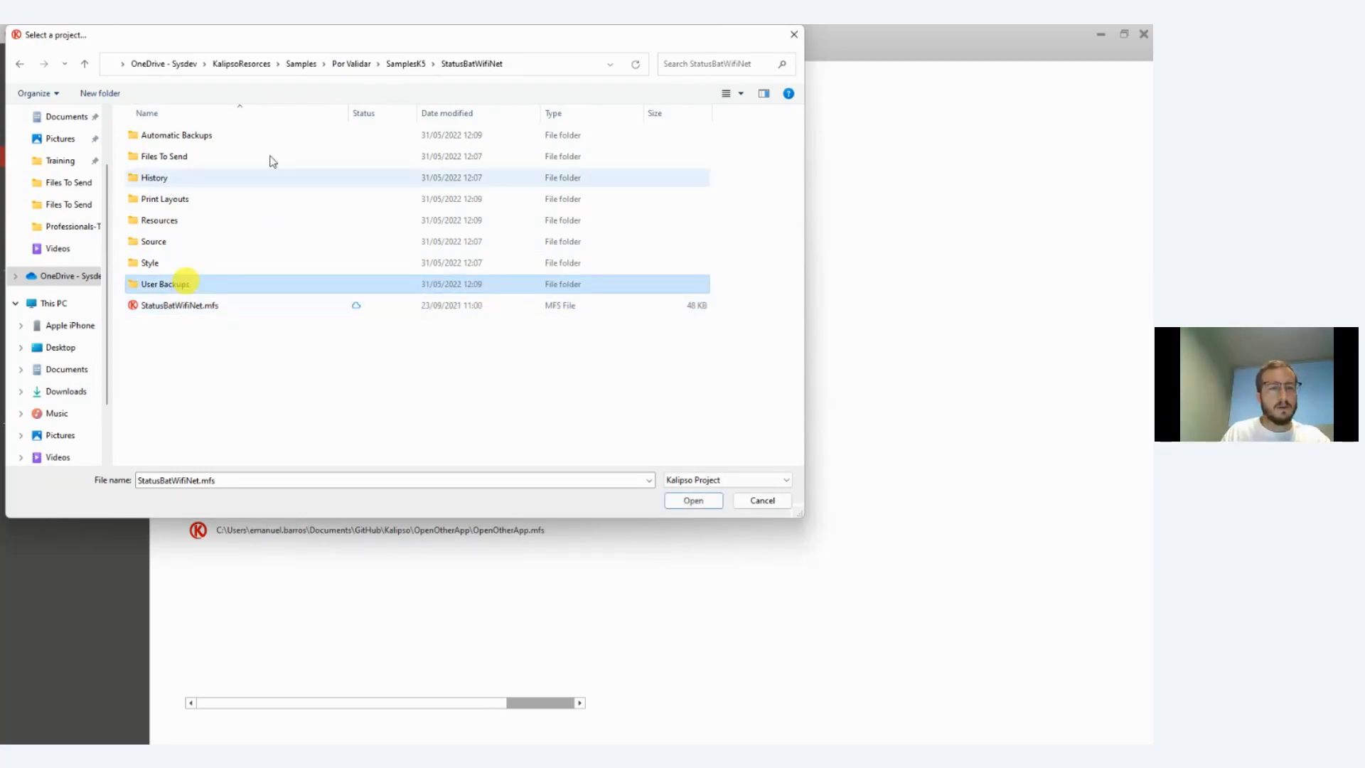
Go back to SamplesK5, re-enter the StatusBatWifiNet folder and open StatusBatWifiNet.mfs, saving the WebInv project's changes
left_click(405, 63)
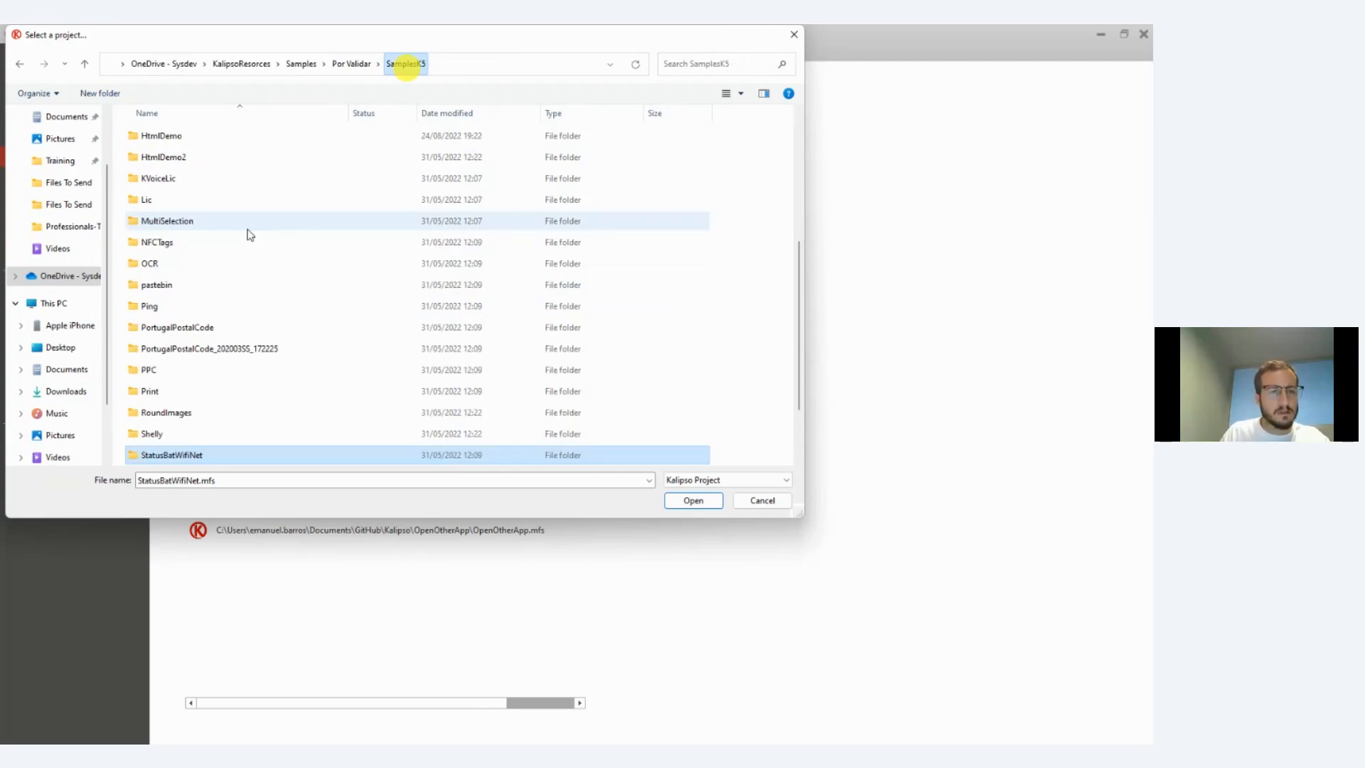
double_click(172, 455)
left_click(172, 307)
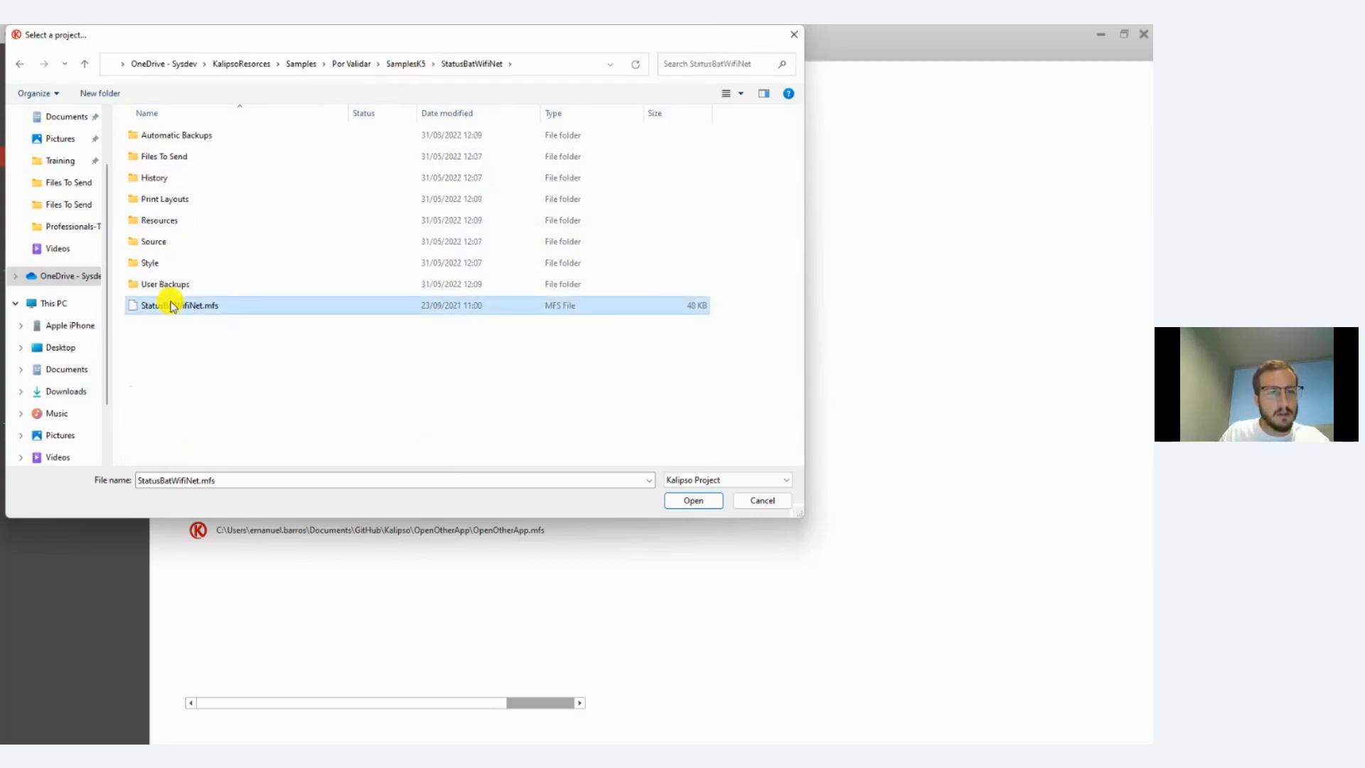
double_click(172, 306)
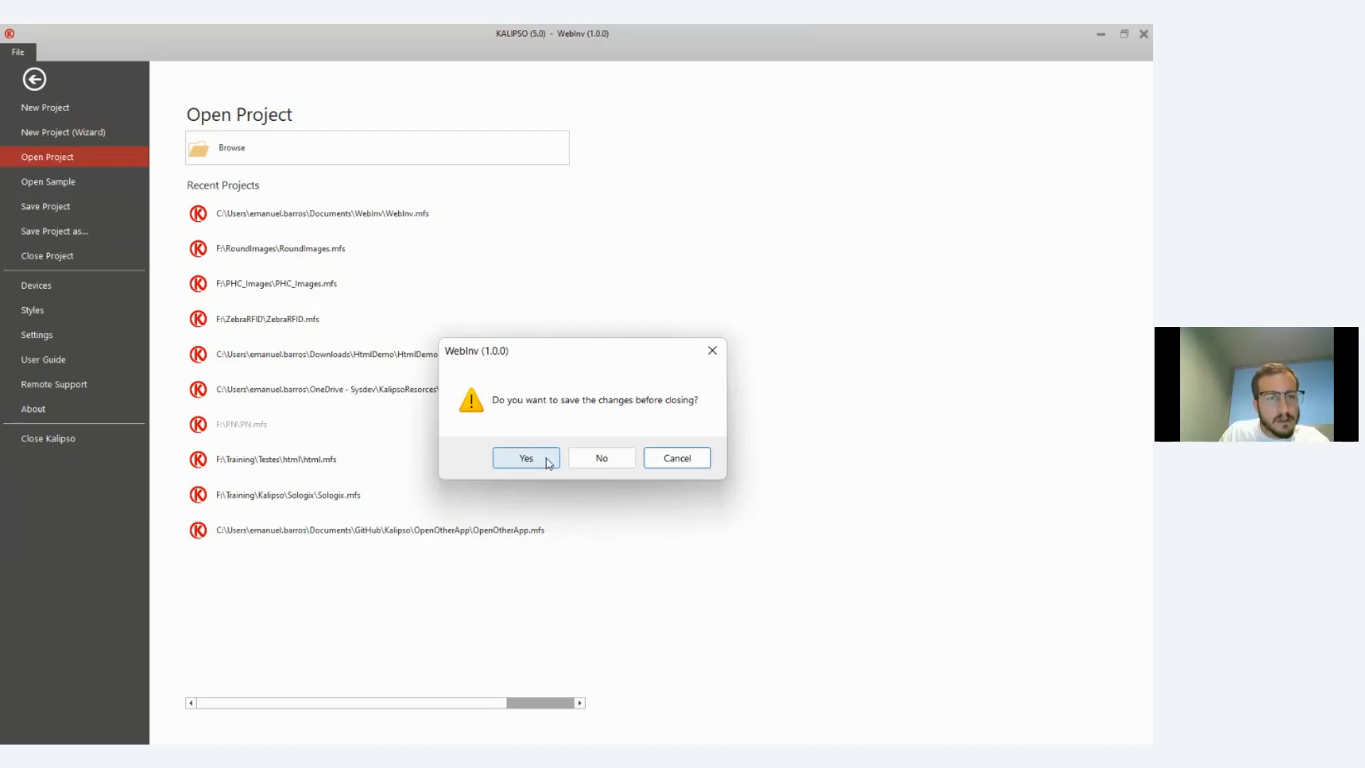
left_click(548, 463)
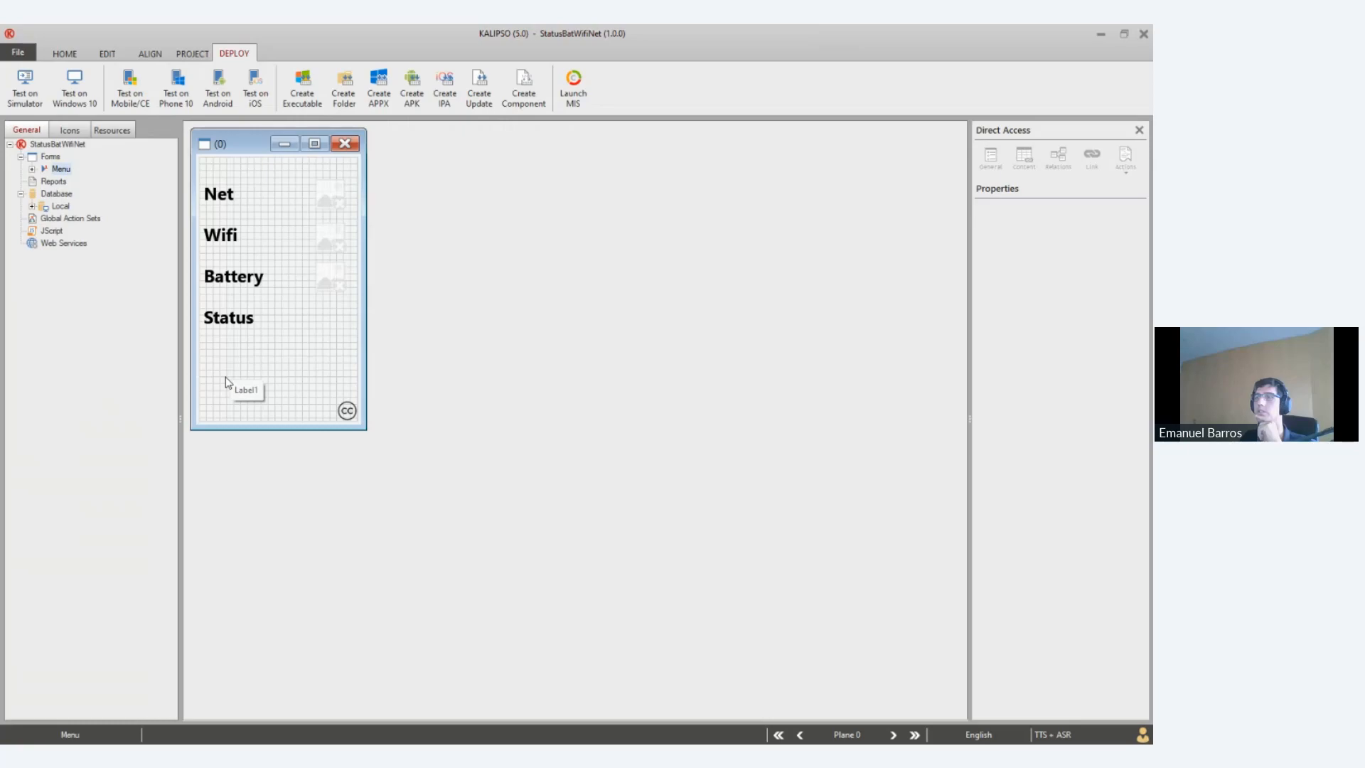
Review the Menu form's Open Form actions that execute the Battery, Wifi and Net local action sets and start their timers
double_click(224, 382)
left_click(709, 175)
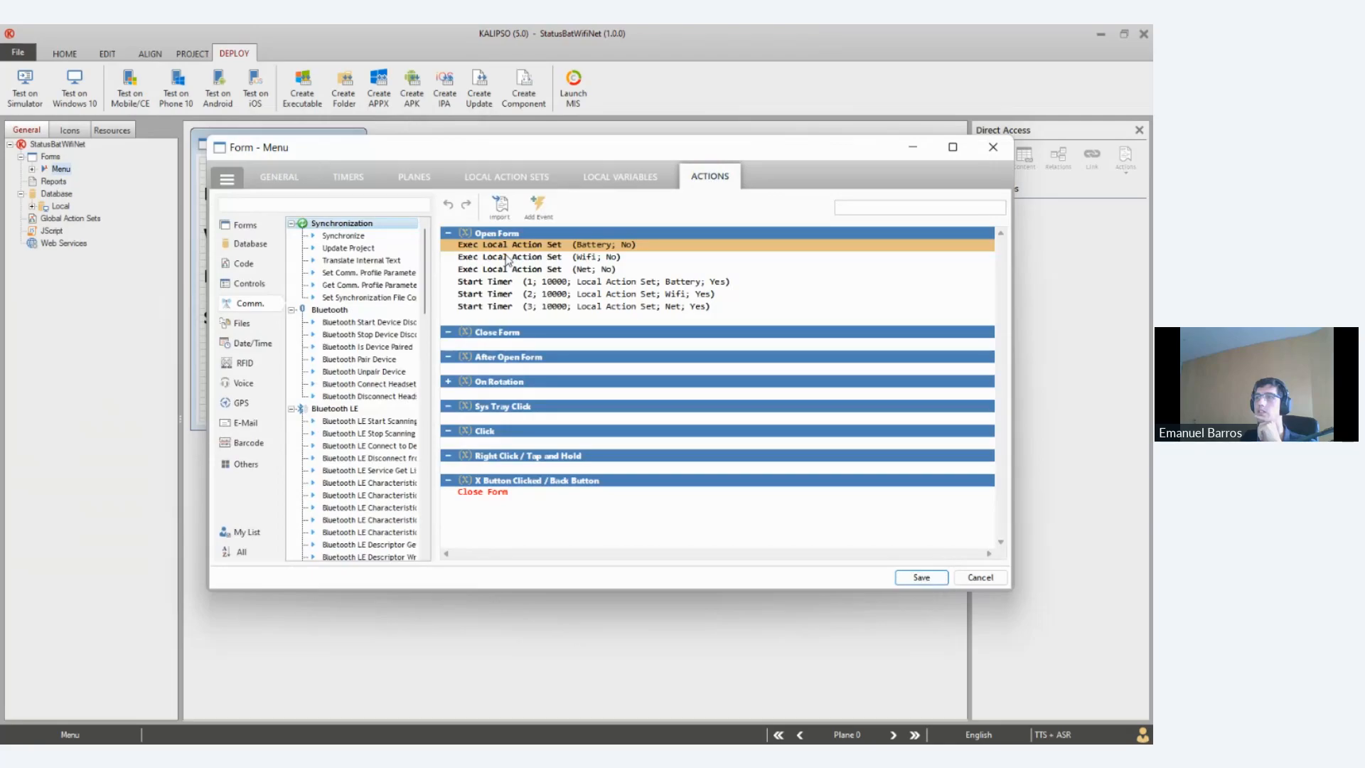
left_click(569, 269)
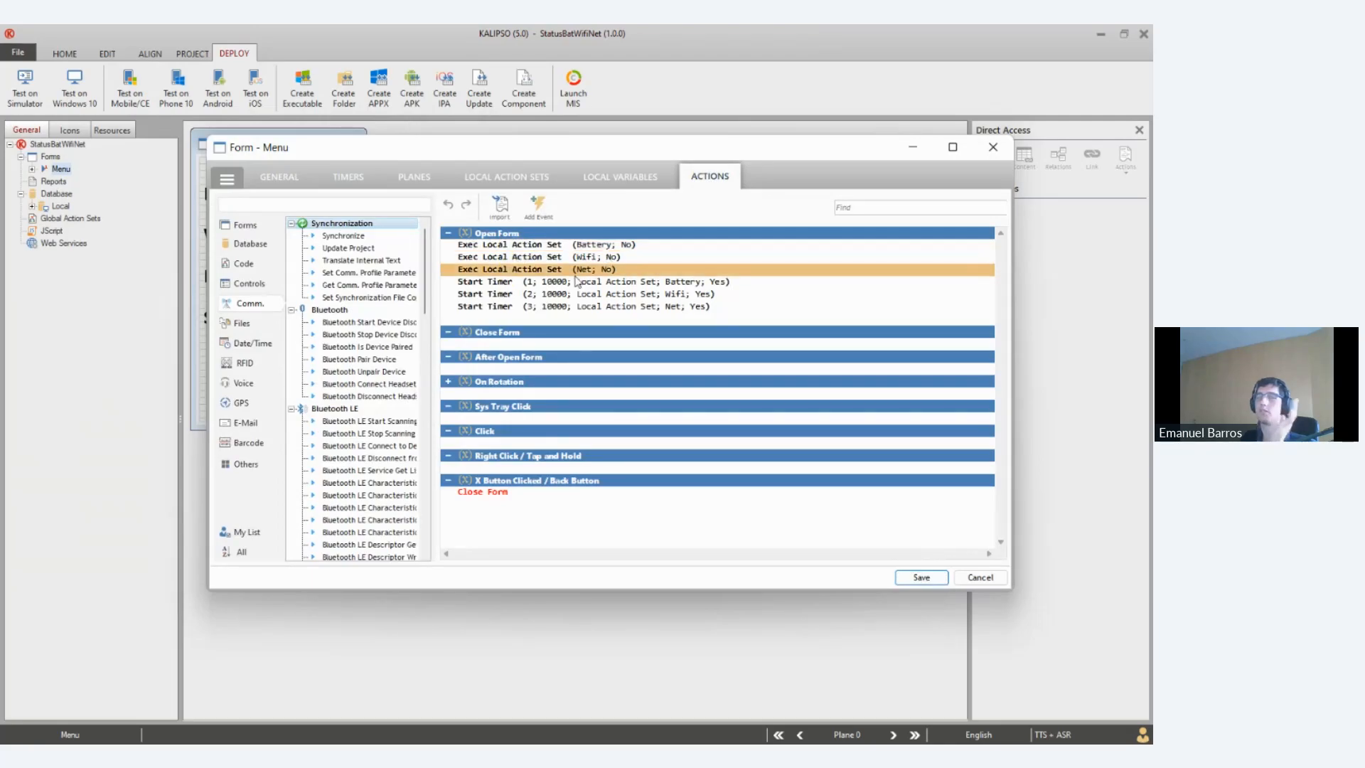
left_click(593, 245)
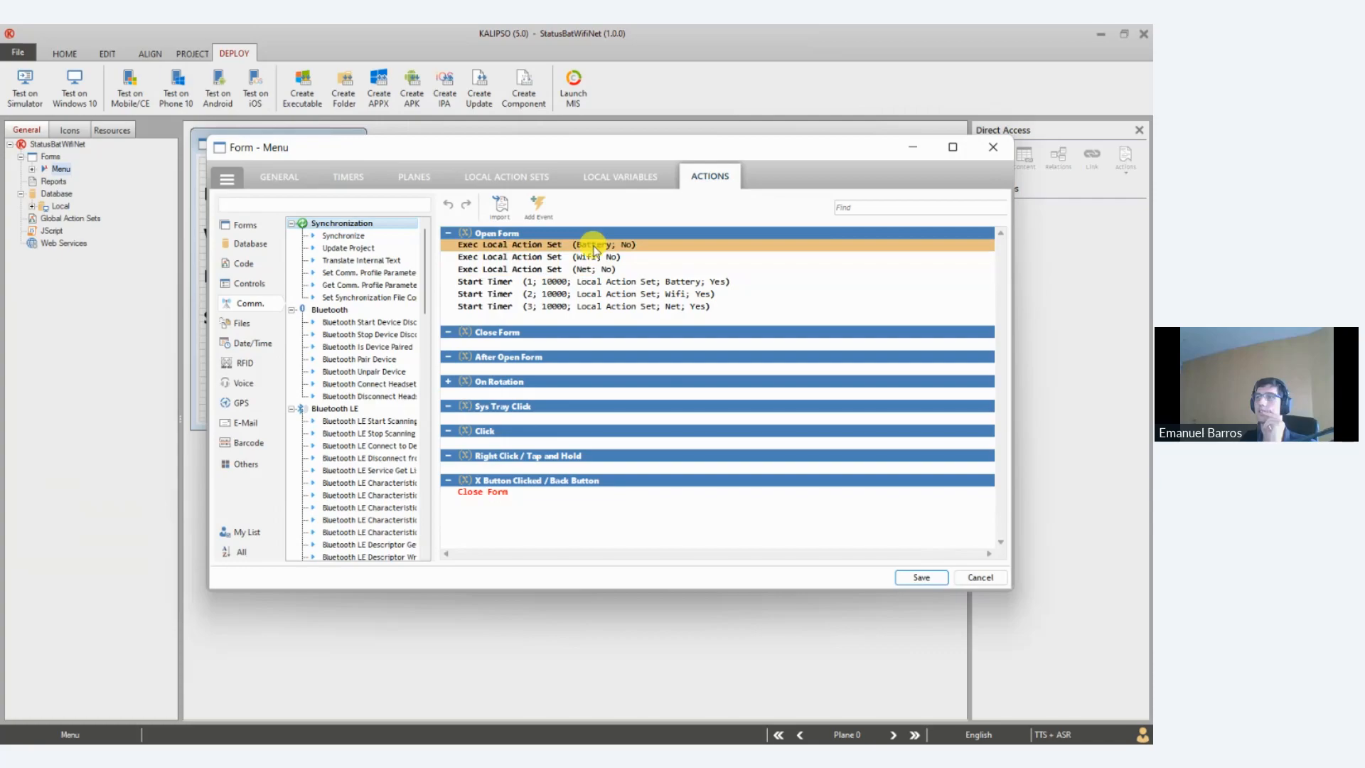
left_click(593, 282)
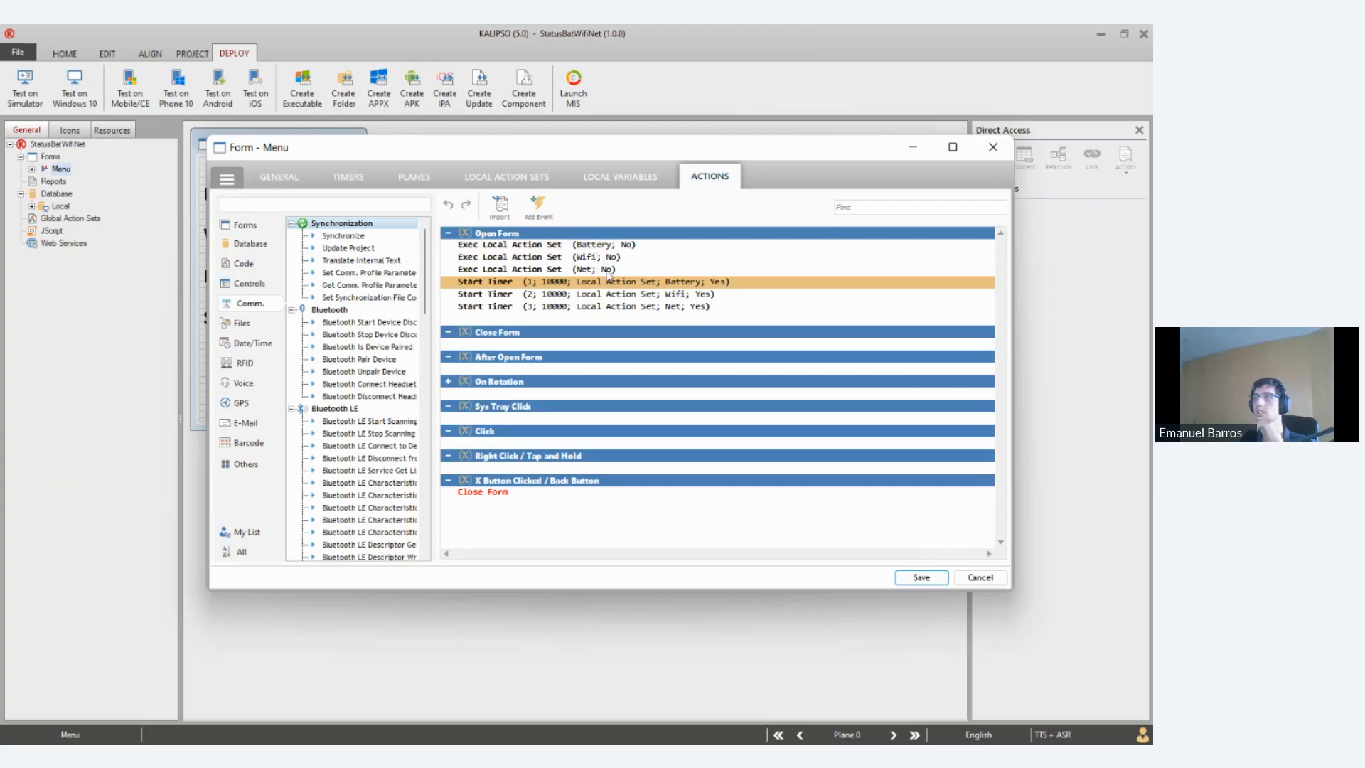
Open the Menu form's Battery local action set and check the Get Battery Status parameters without changing them
left_click(503, 180)
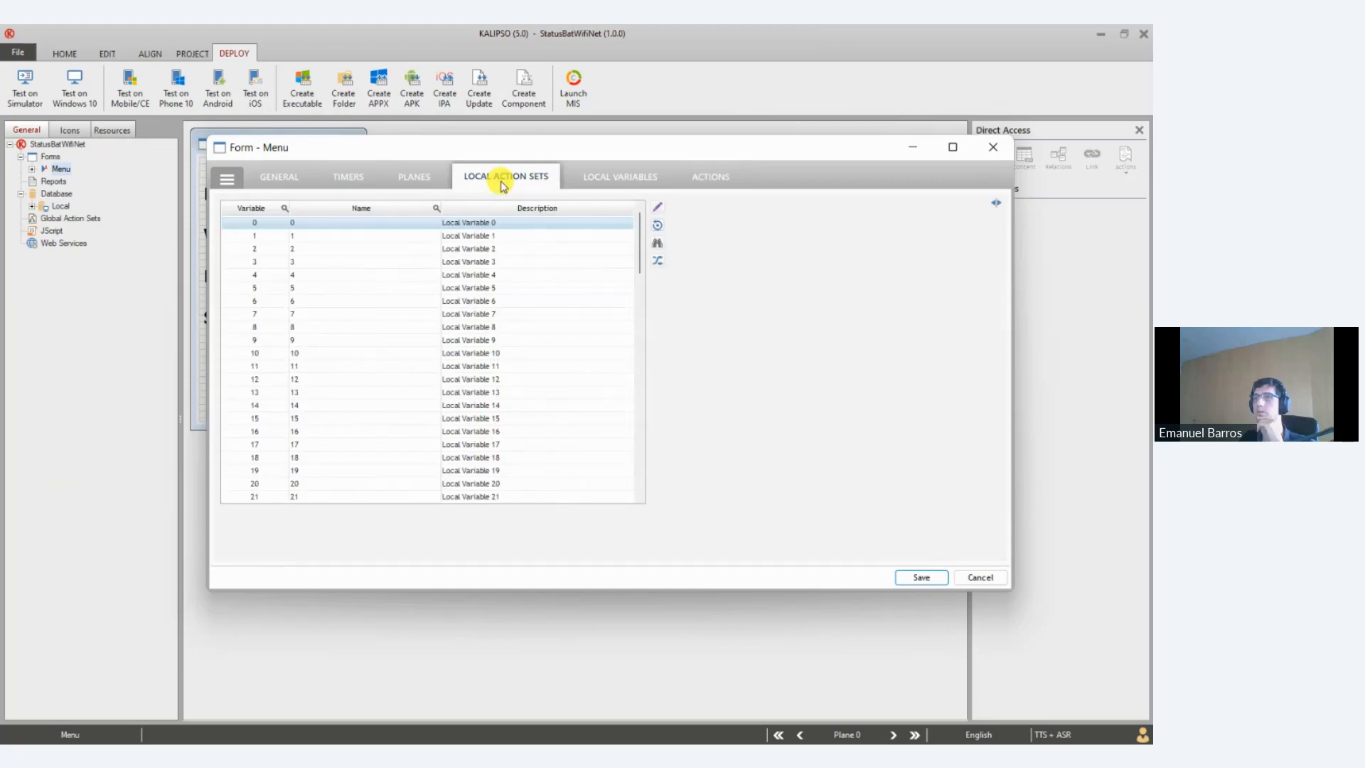
double_click(247, 224)
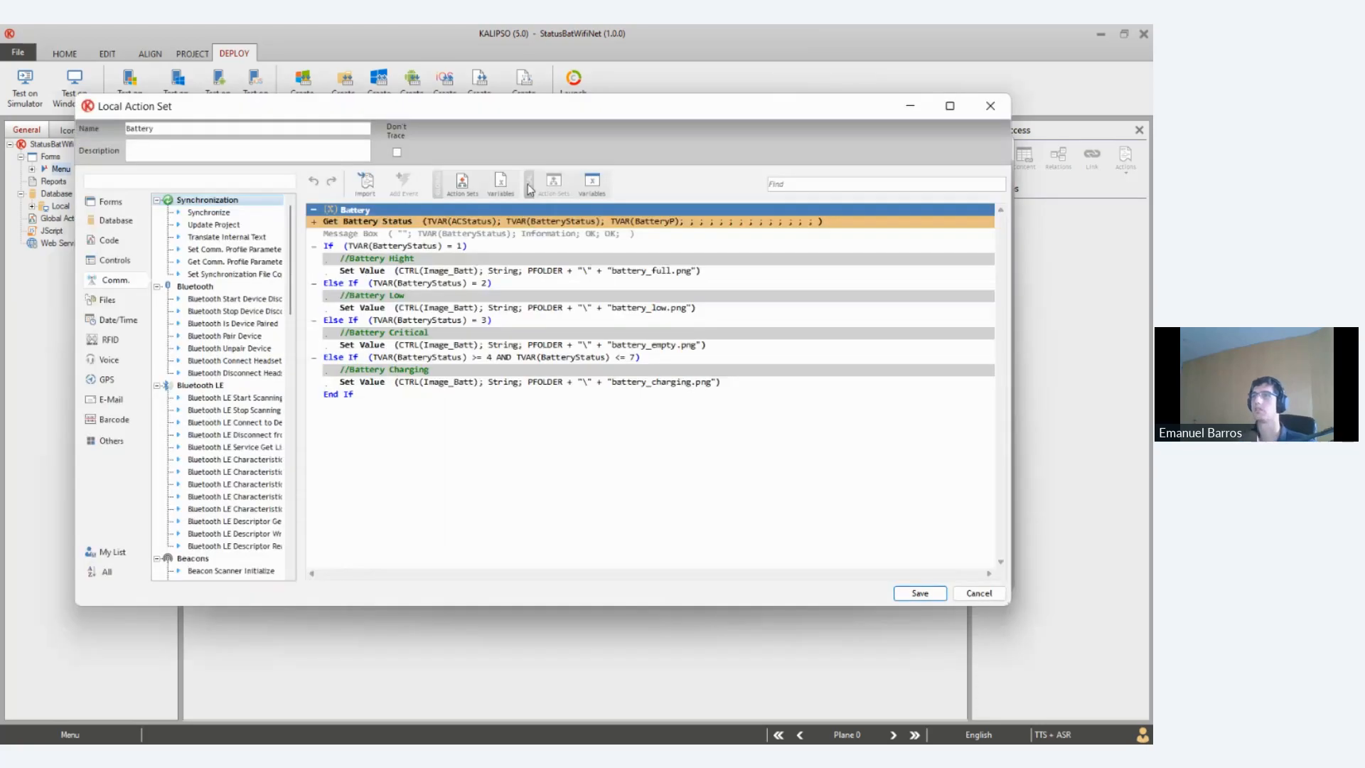
double_click(402, 223)
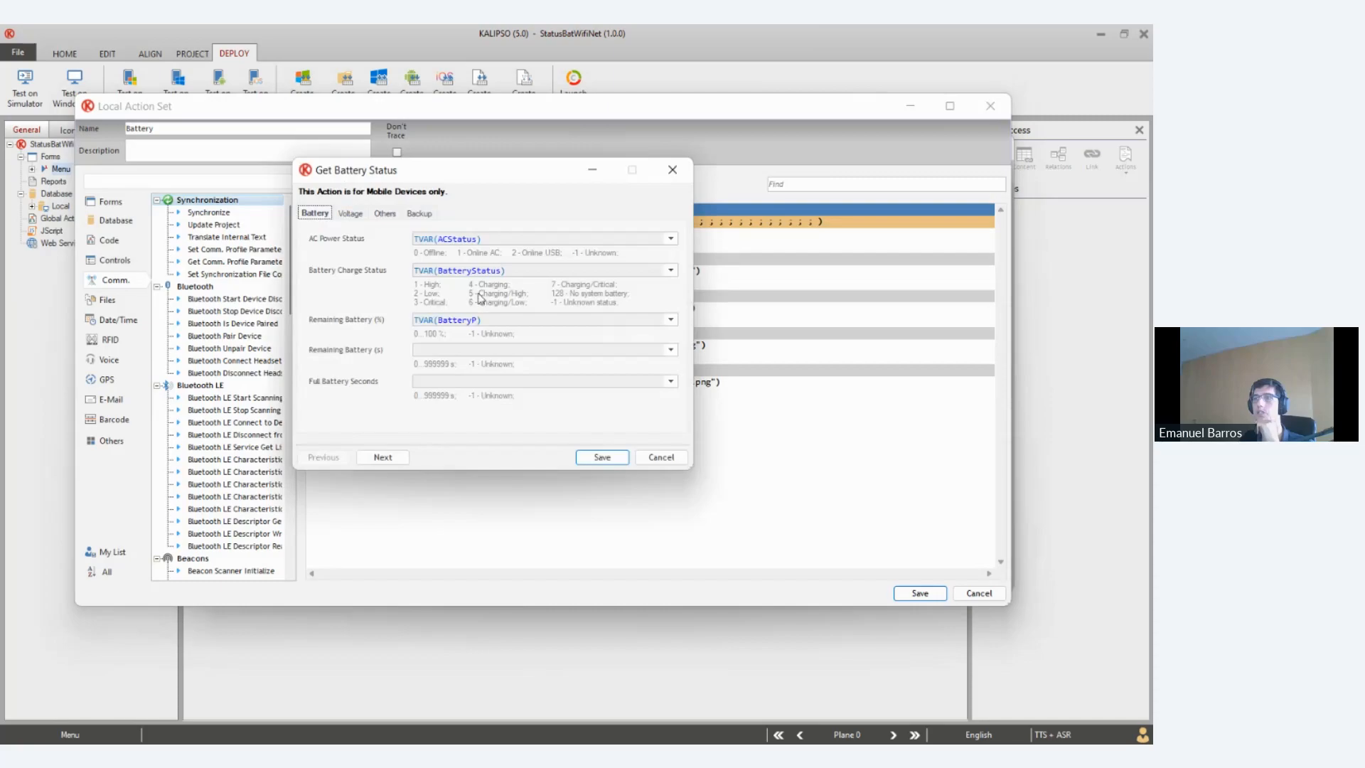
left_click(661, 457)
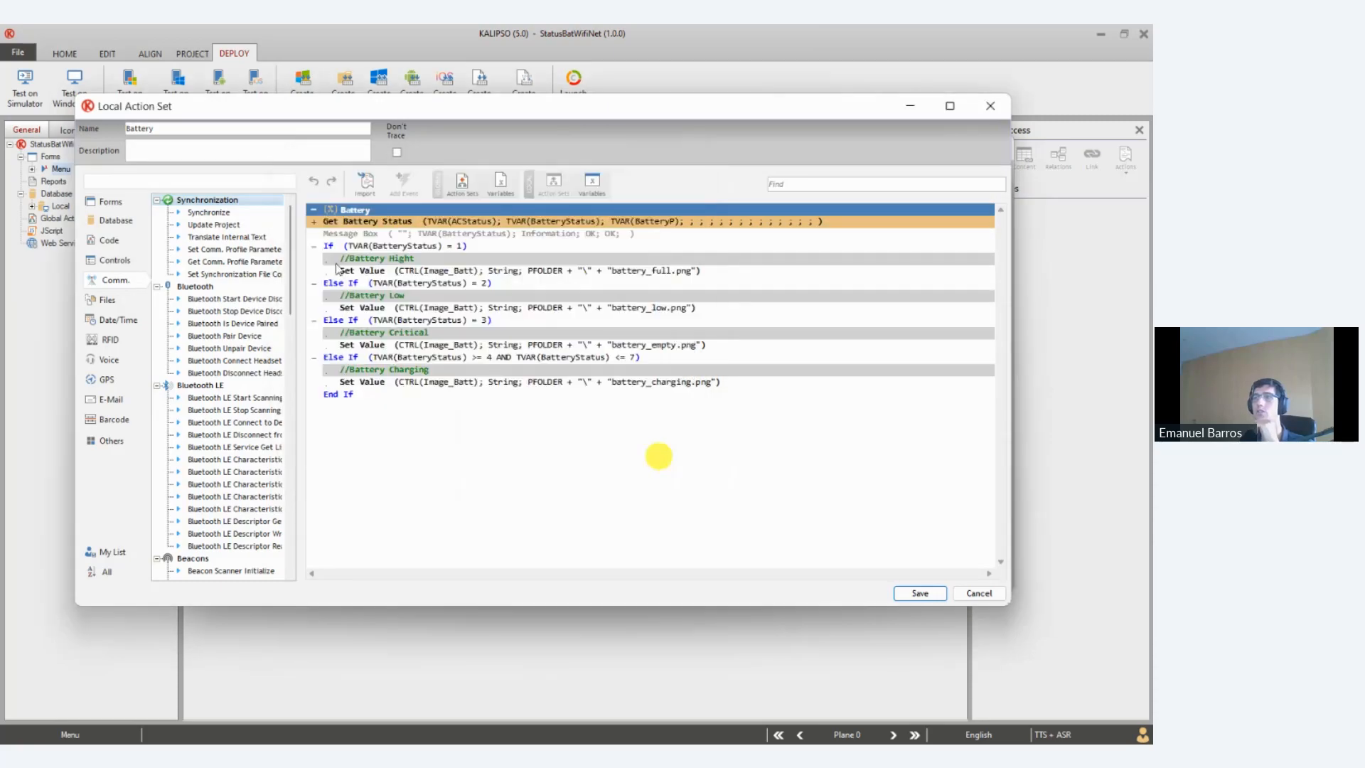
Review the Battery action set's status conditions and battery image assignments, and save the action set and Menu form
left_click(464, 272)
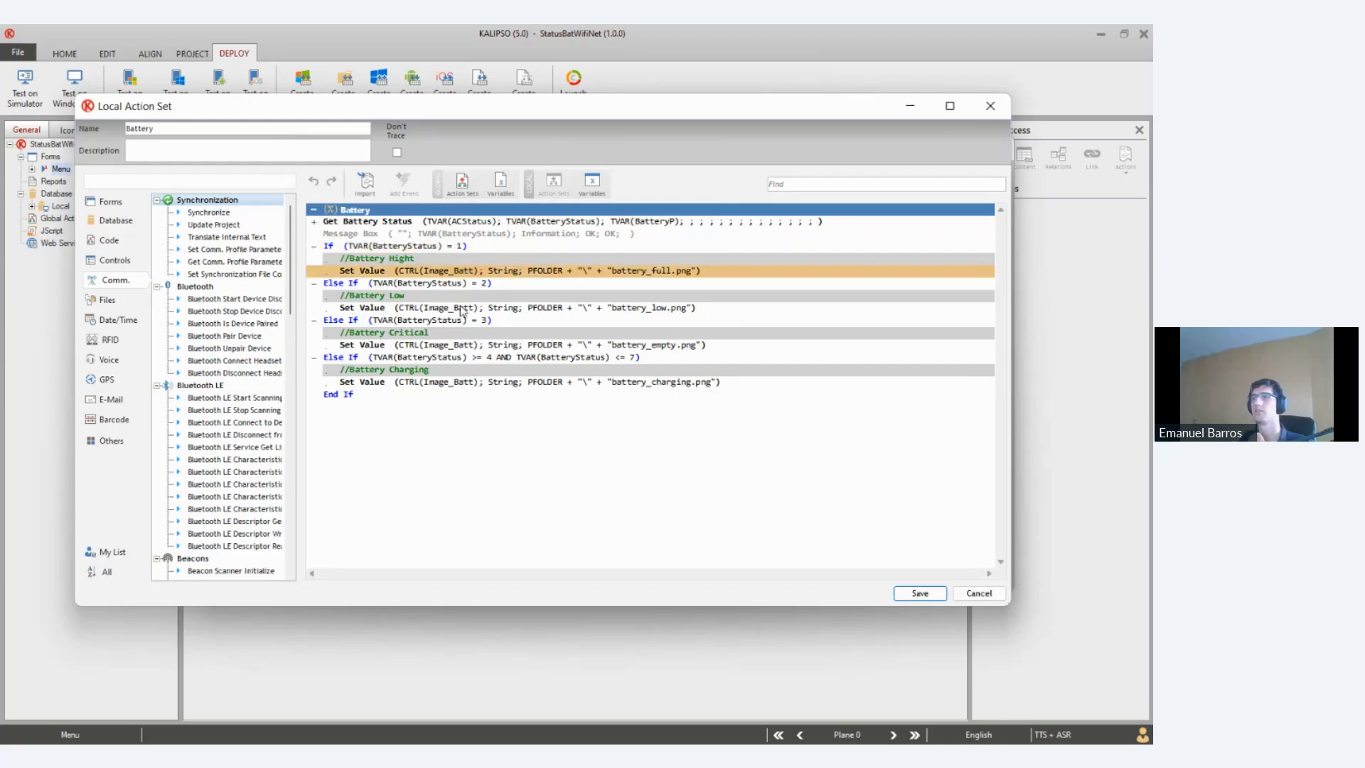
left_click(645, 310)
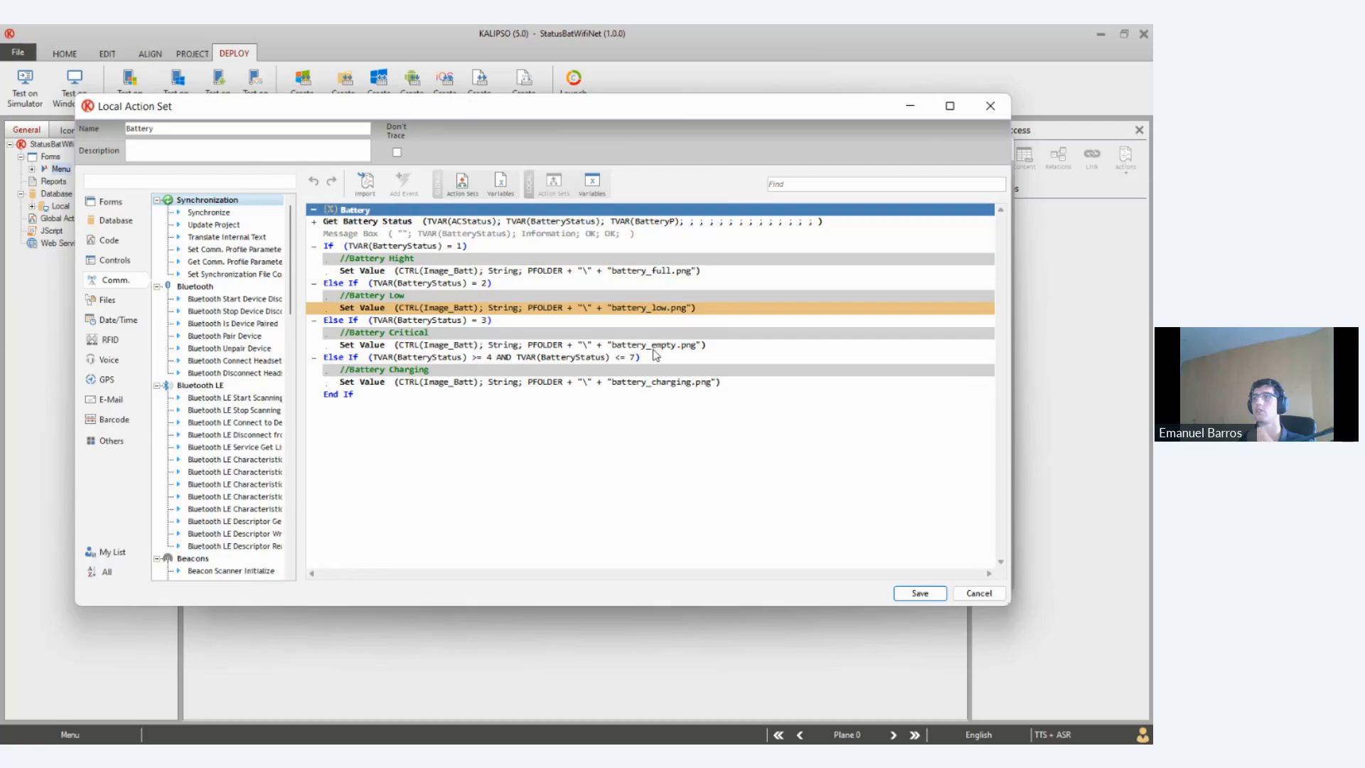
left_click(654, 345)
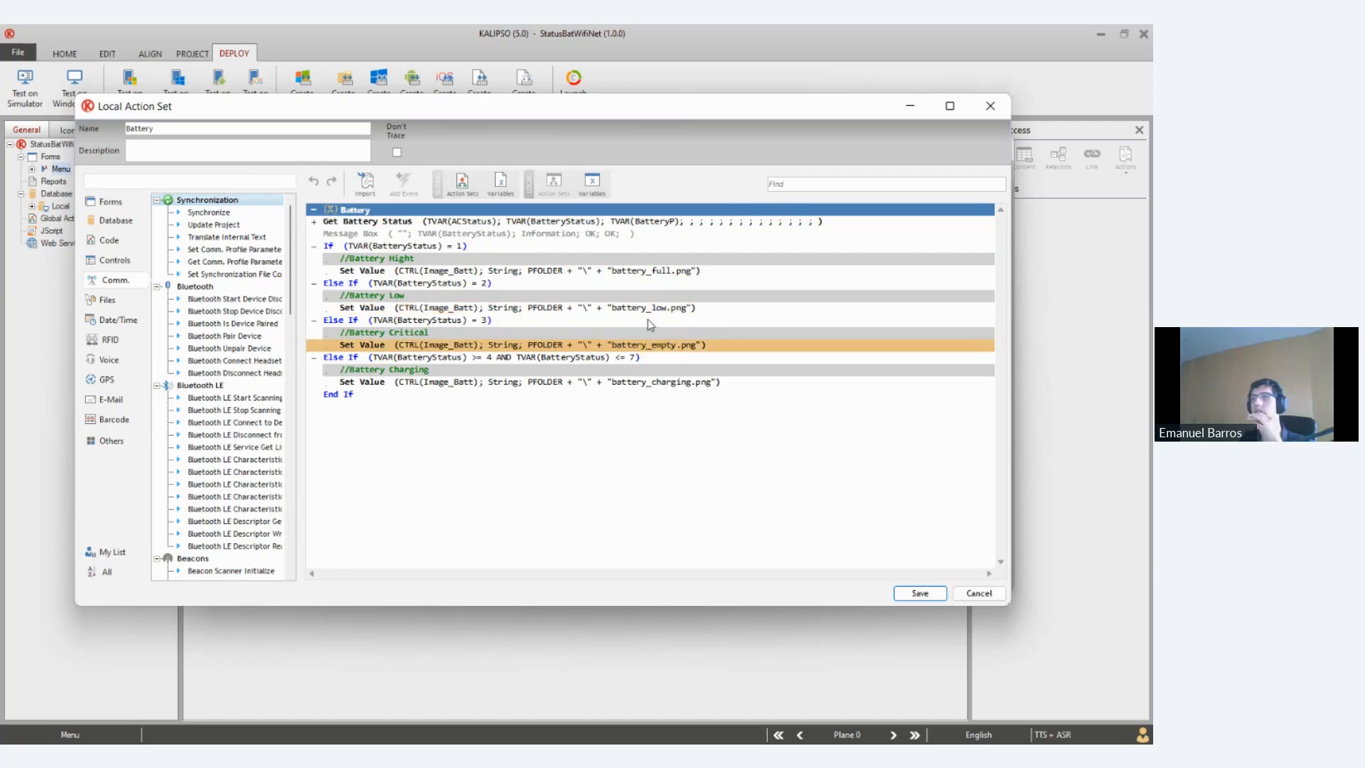
left_click(471, 283)
left_click(470, 247)
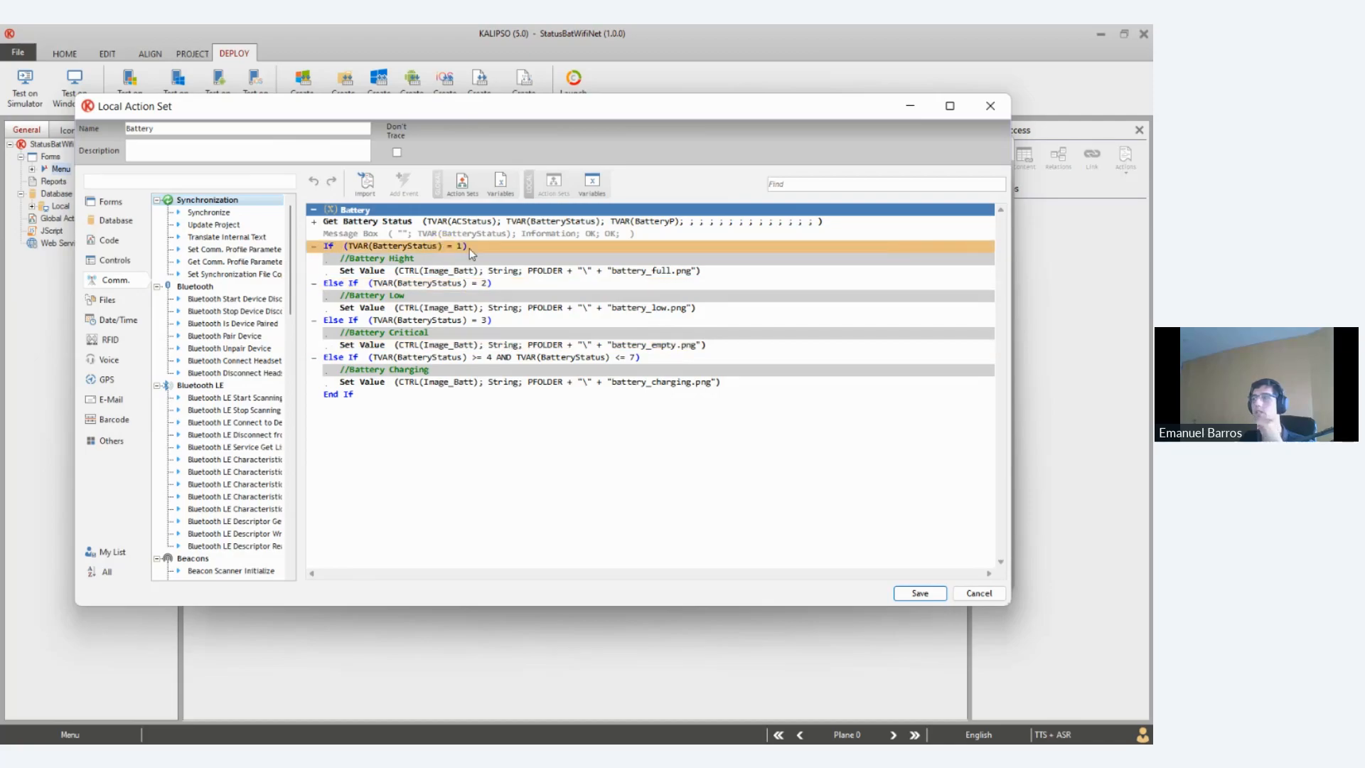
left_click(917, 594)
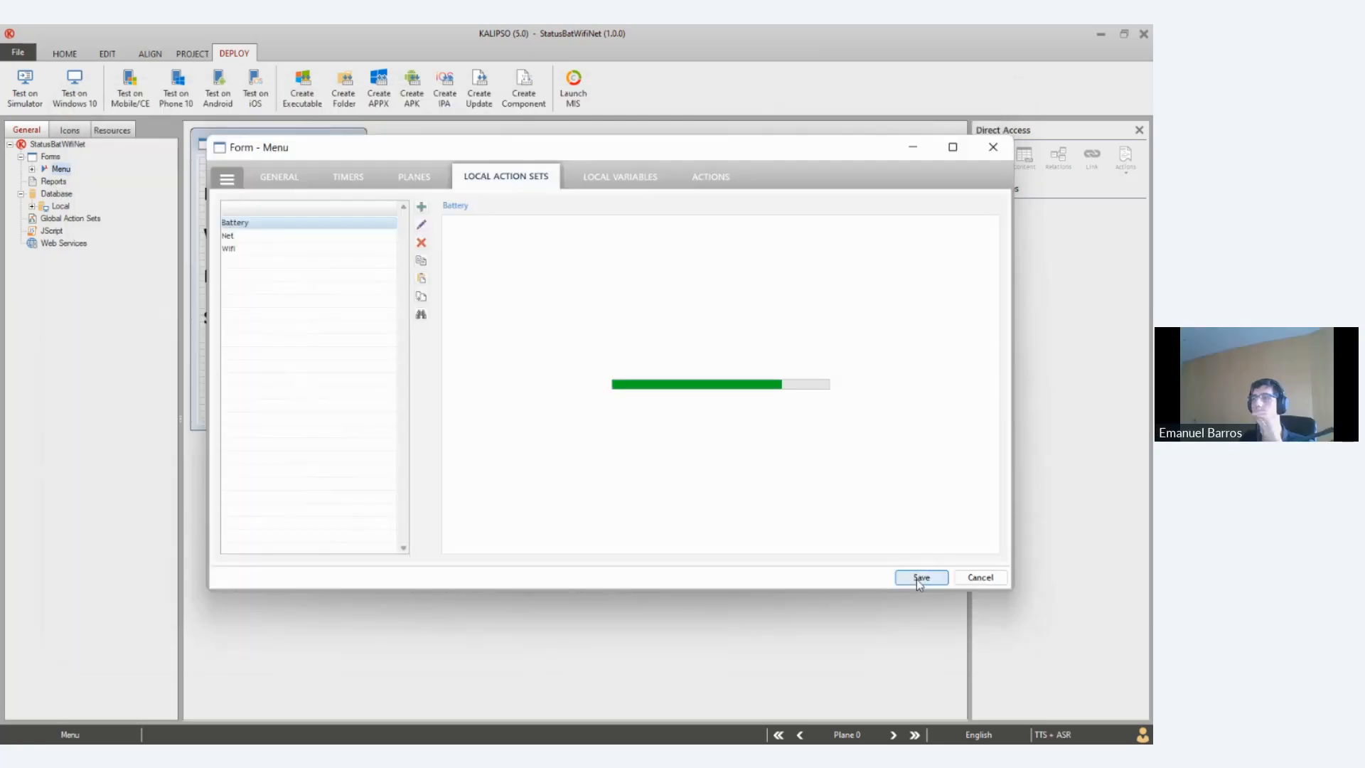
left_click(917, 579)
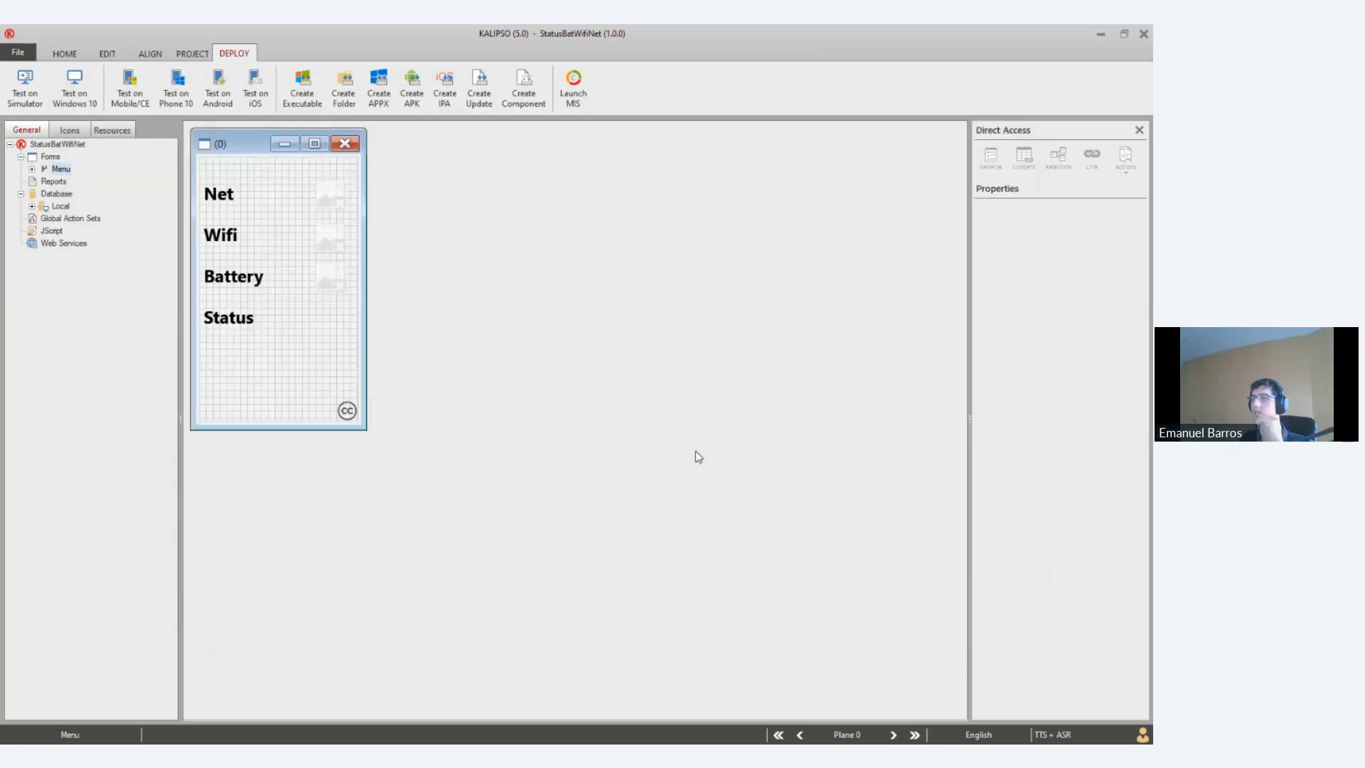
Deploy the StatusBatWifiNet project as a test on the attached Android device, without erasing its data or updating KClient
left_click(218, 104)
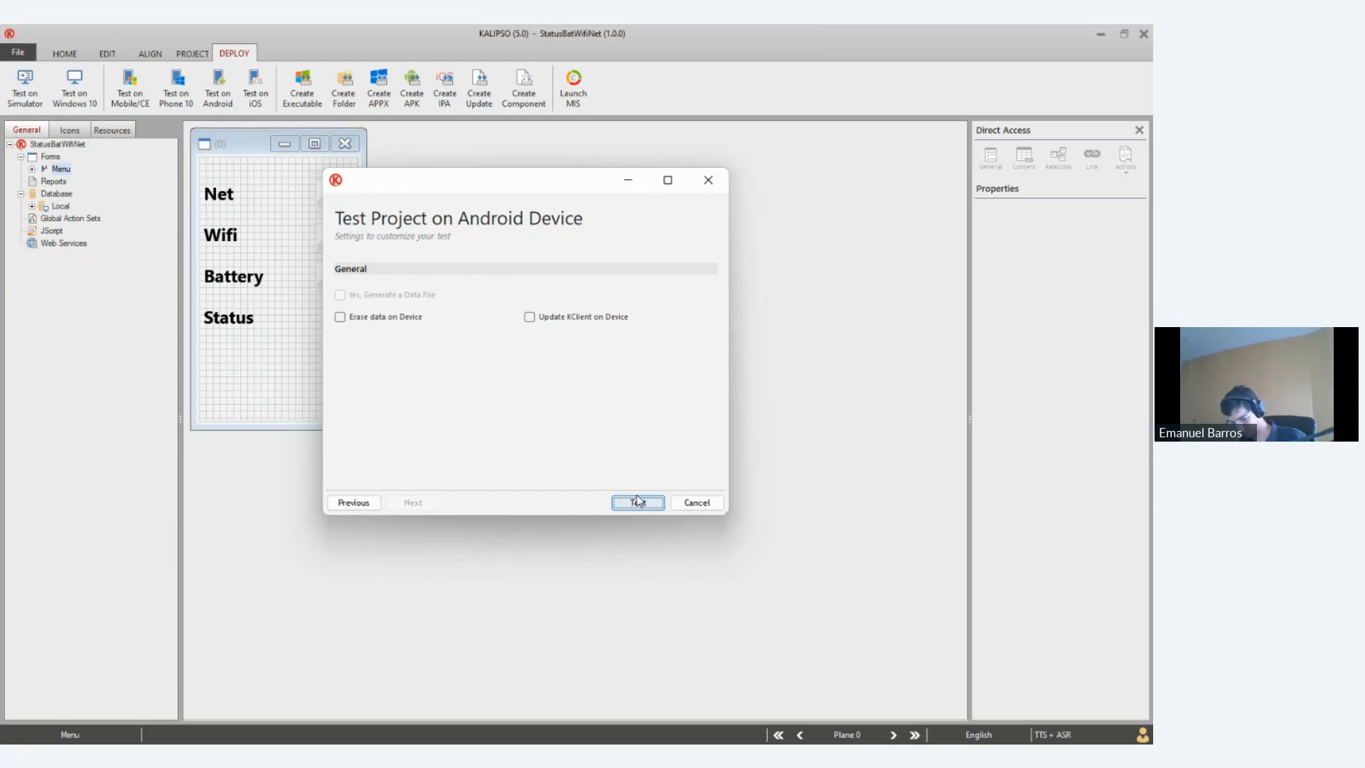
left_click(652, 508)
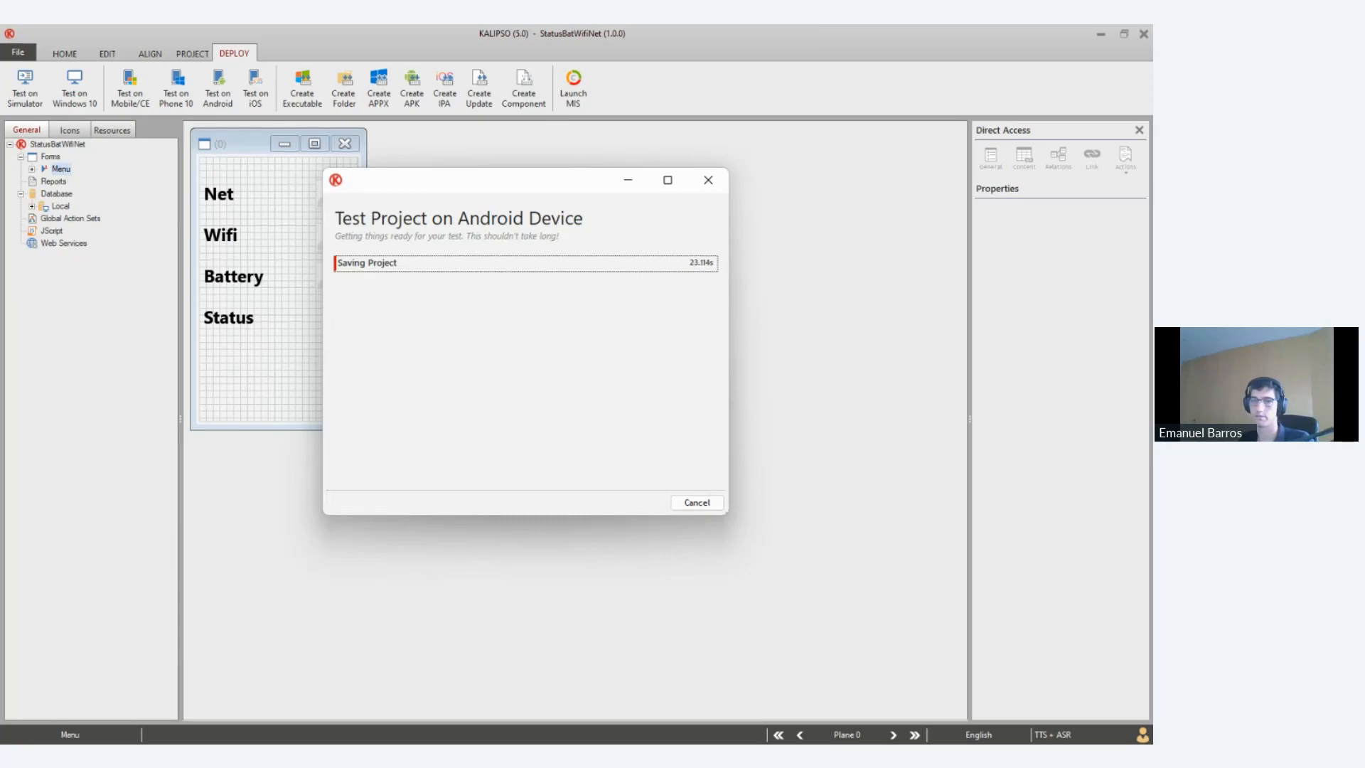
left_click(489, 487)
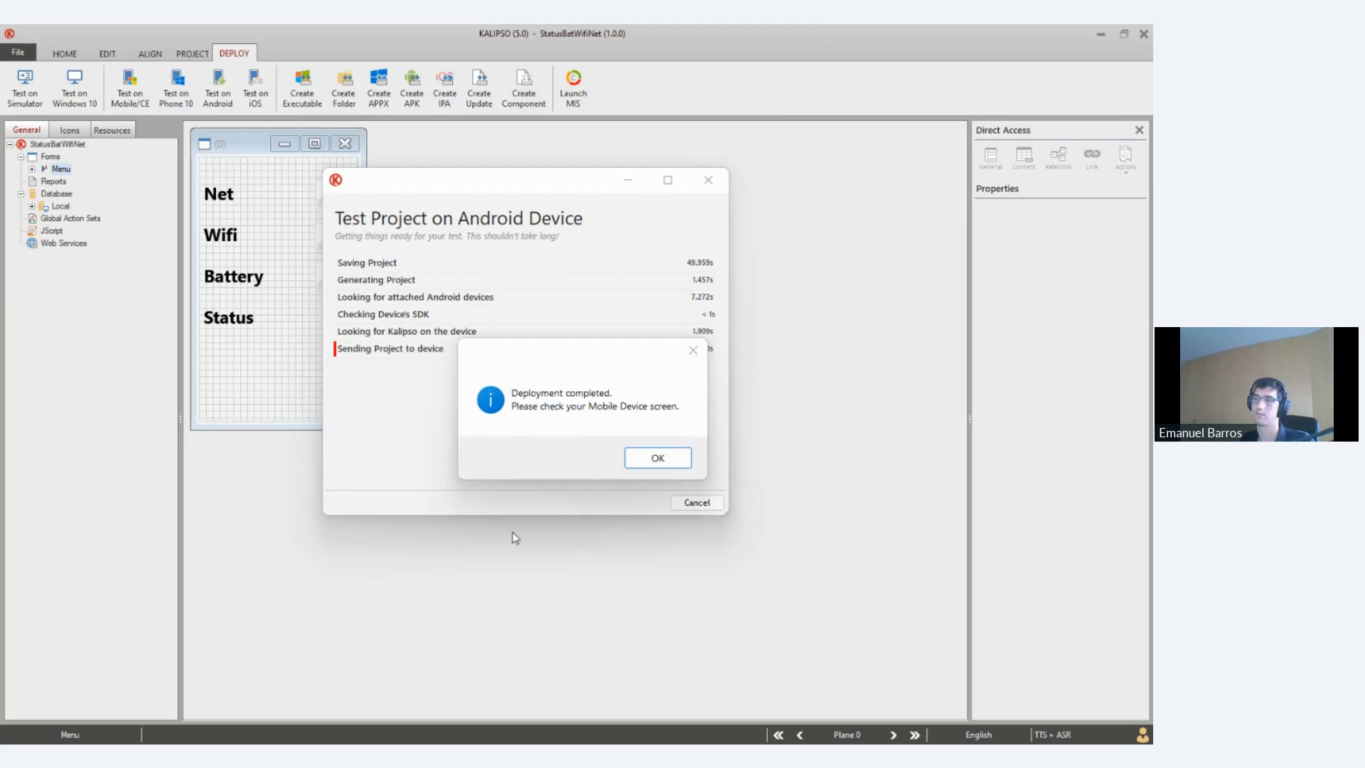
left_click(681, 463)
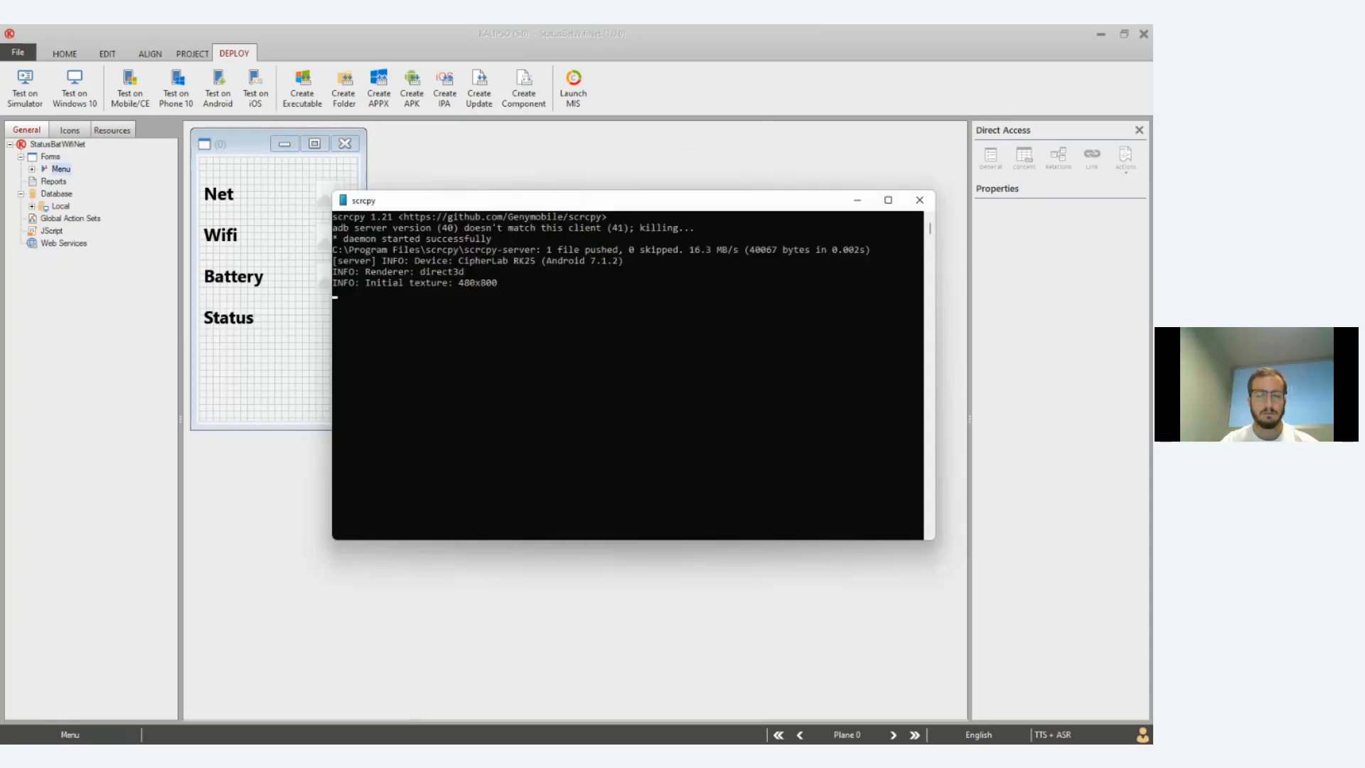
In the scrcpy device mirror, view the WLAN settings and enable airplane mode to test the running app's Net and Wifi images
left_click_drag(734, 135, 701, 135)
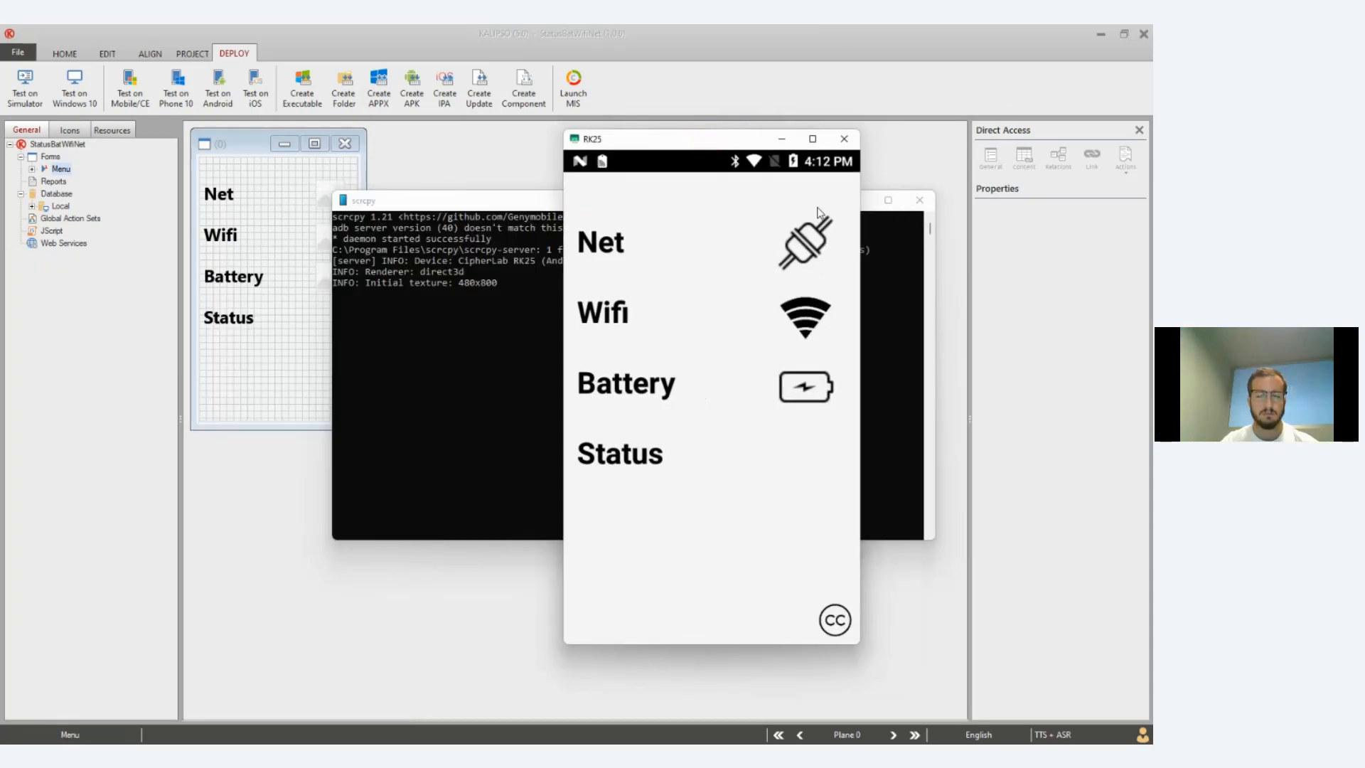
left_click(808, 320)
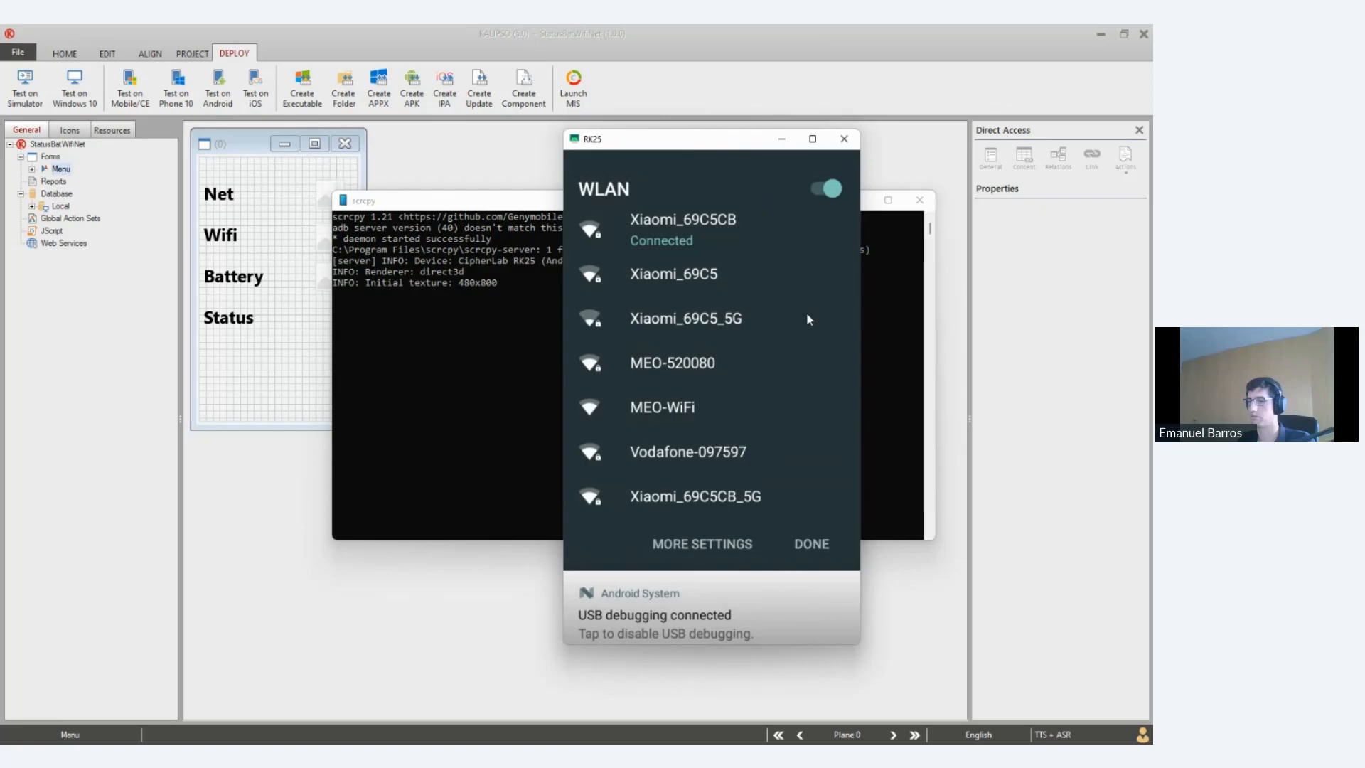
right_click(807, 320)
right_click(807, 320)
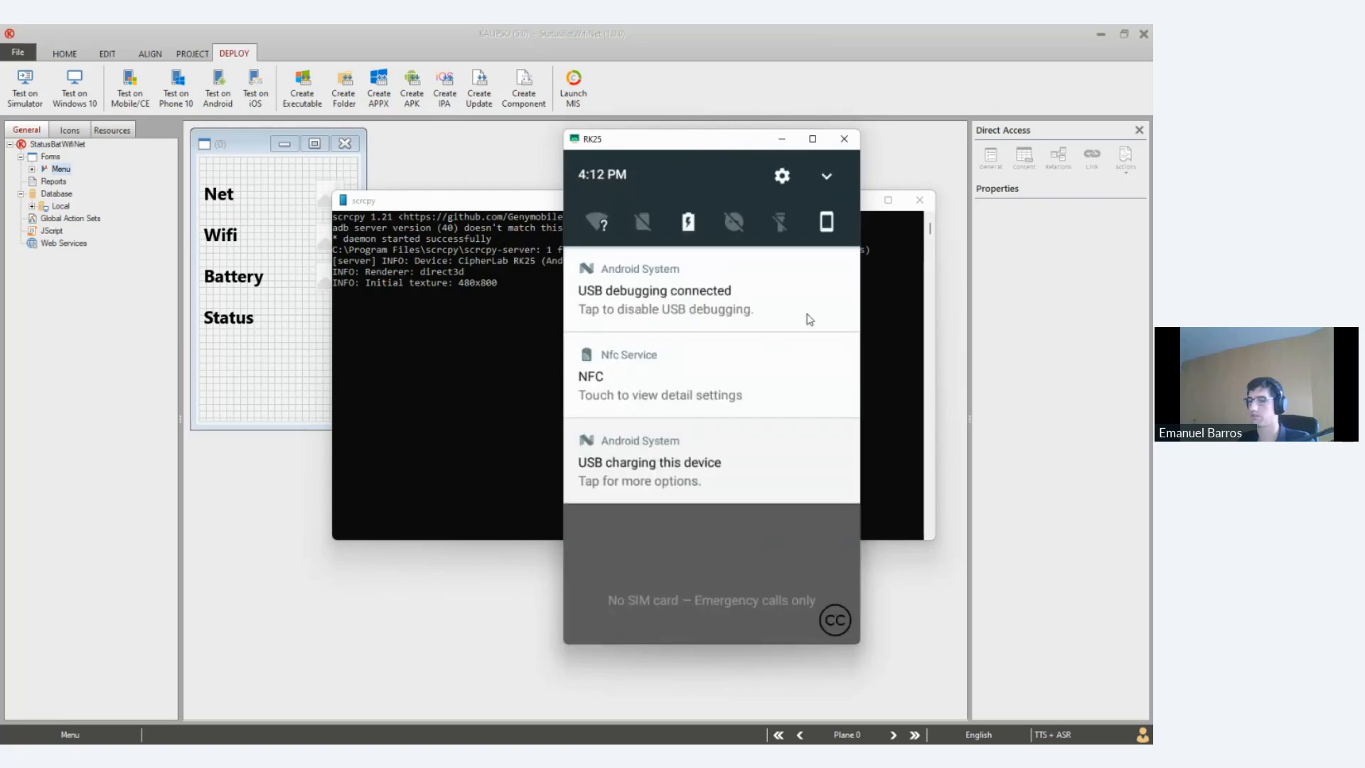
right_click(808, 320)
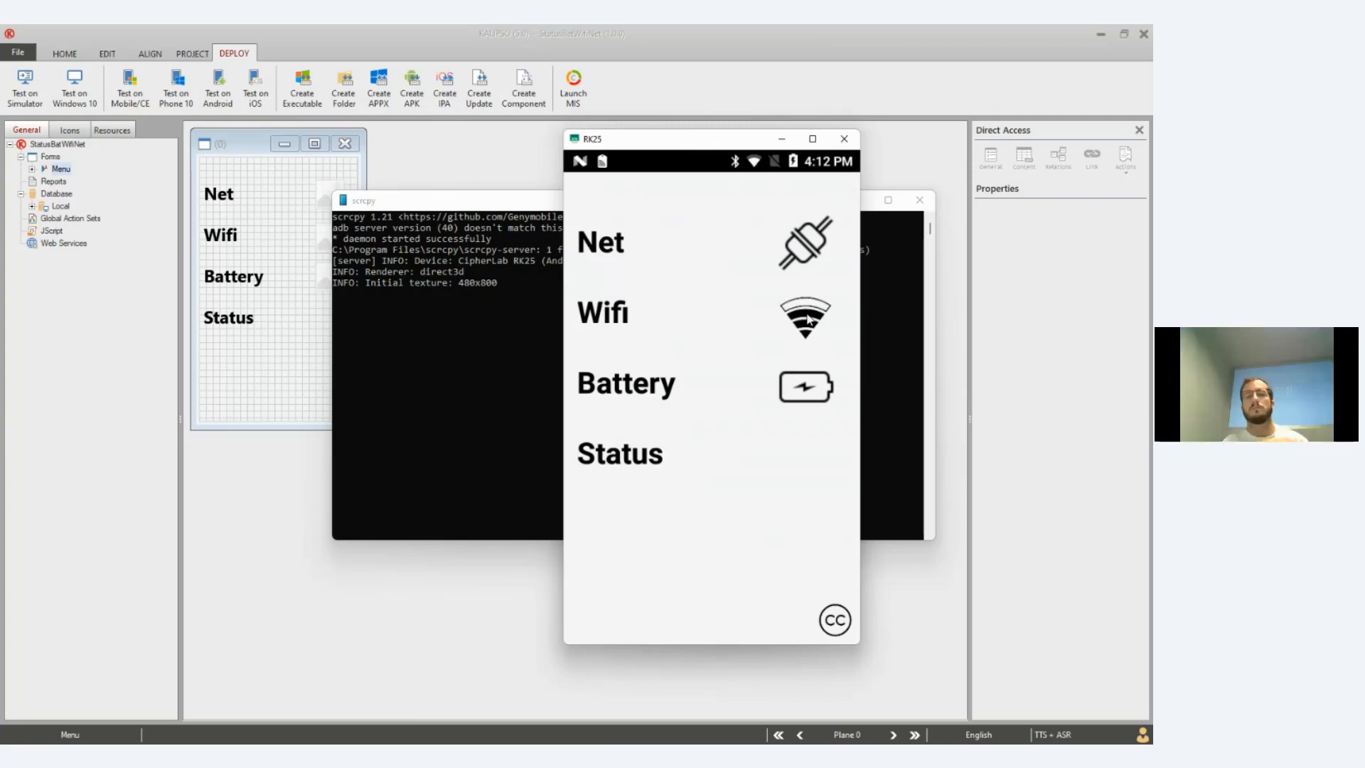
key("alt+n")
key("alt+n")
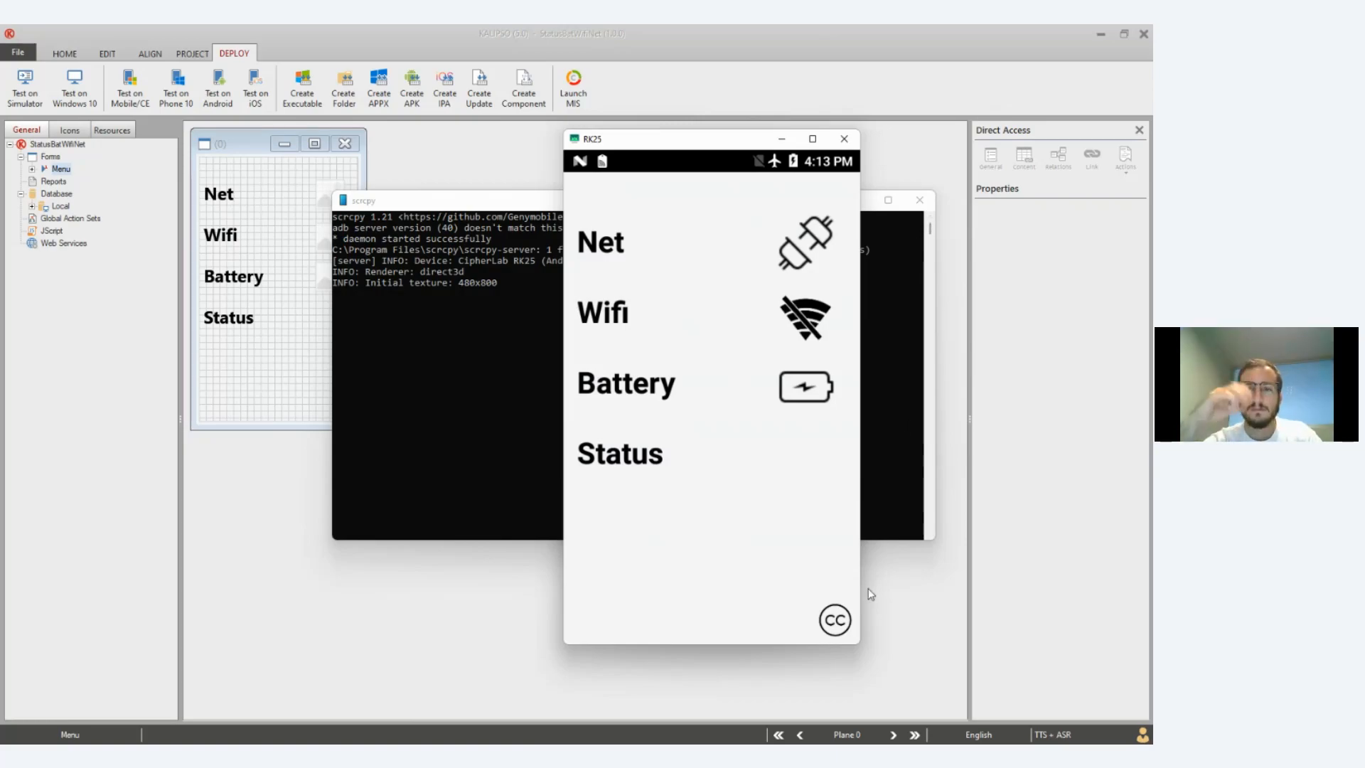
Switch back to Kalipso and check the Net image's properties on the Menu form without changing them
left_click(929, 594)
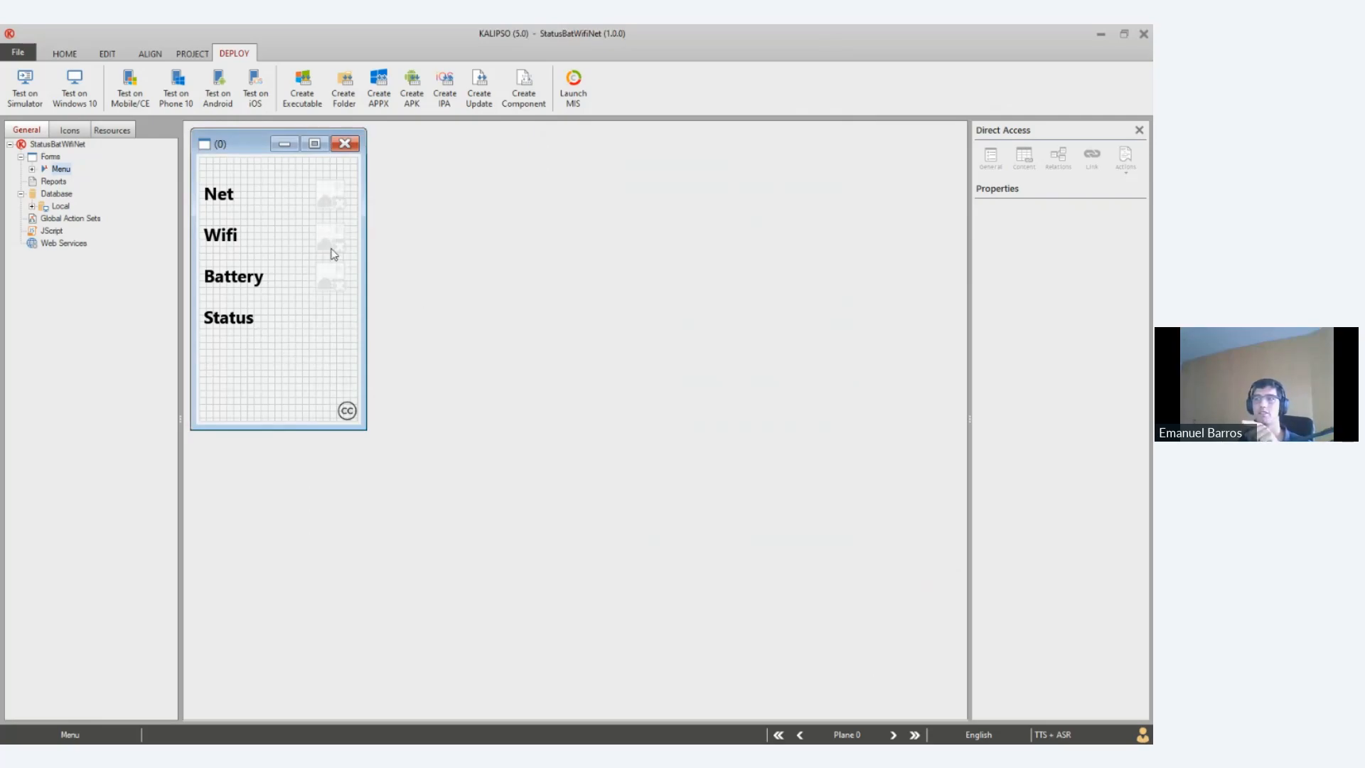
left_click(332, 207)
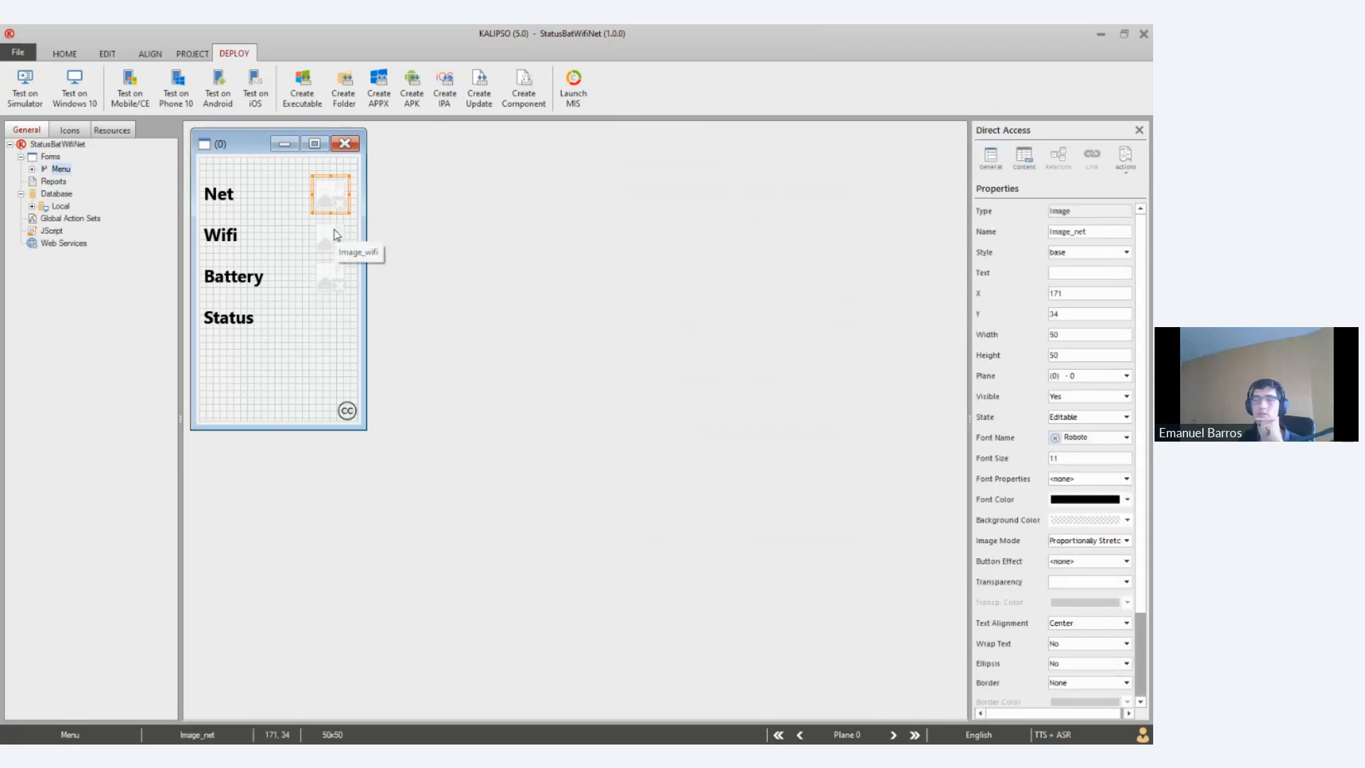
left_click(248, 397)
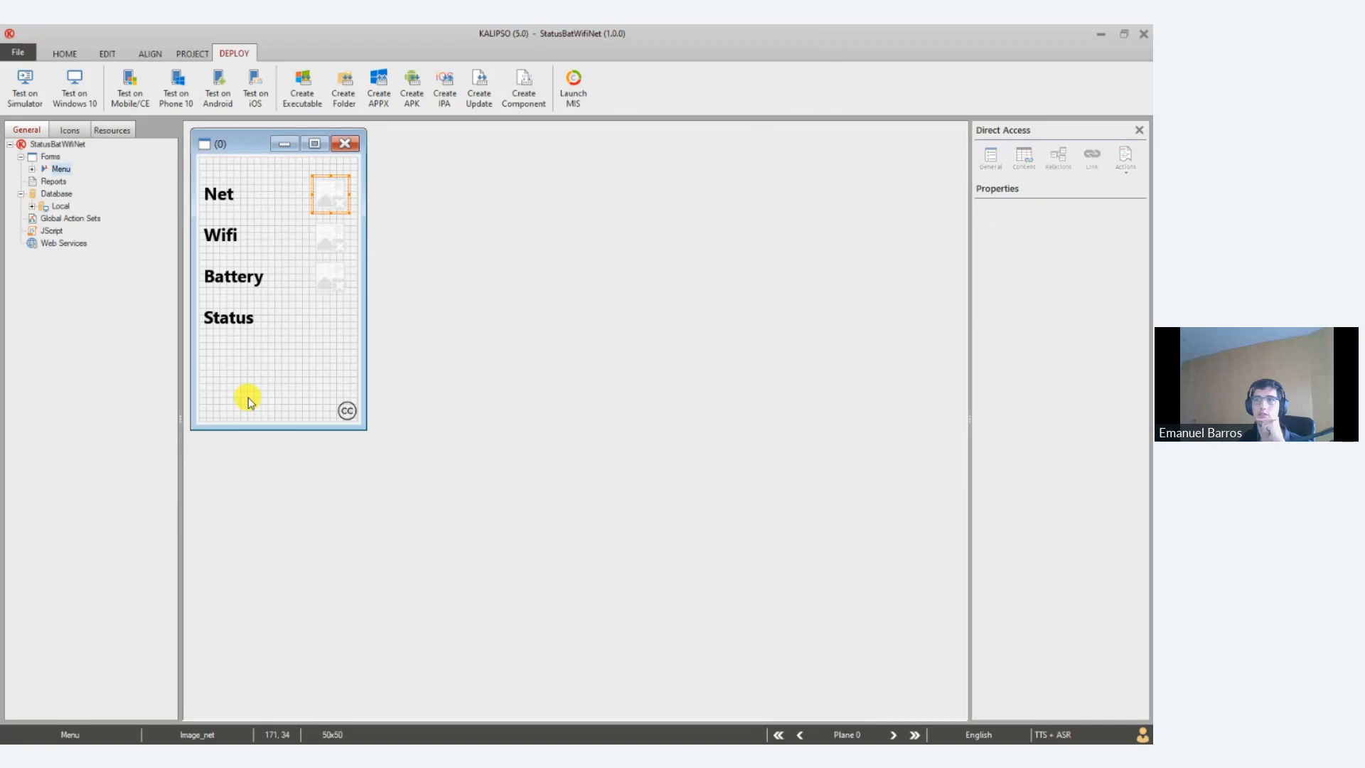